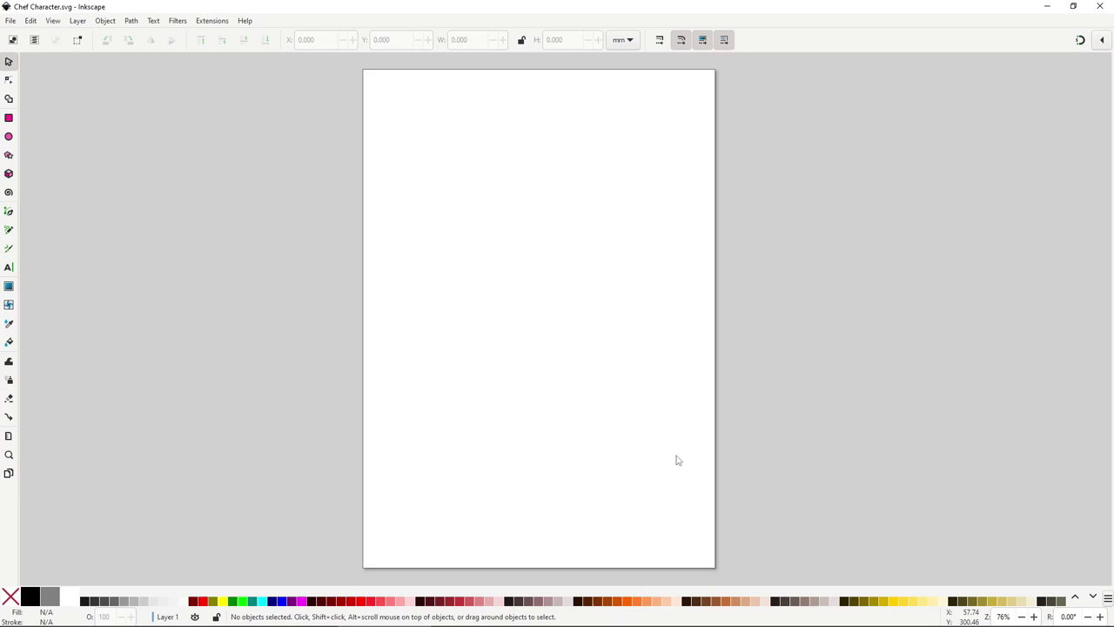
# Add a rectangular grid to the document with X and Y spacing of 20 px
pyautogui.click(11, 21)
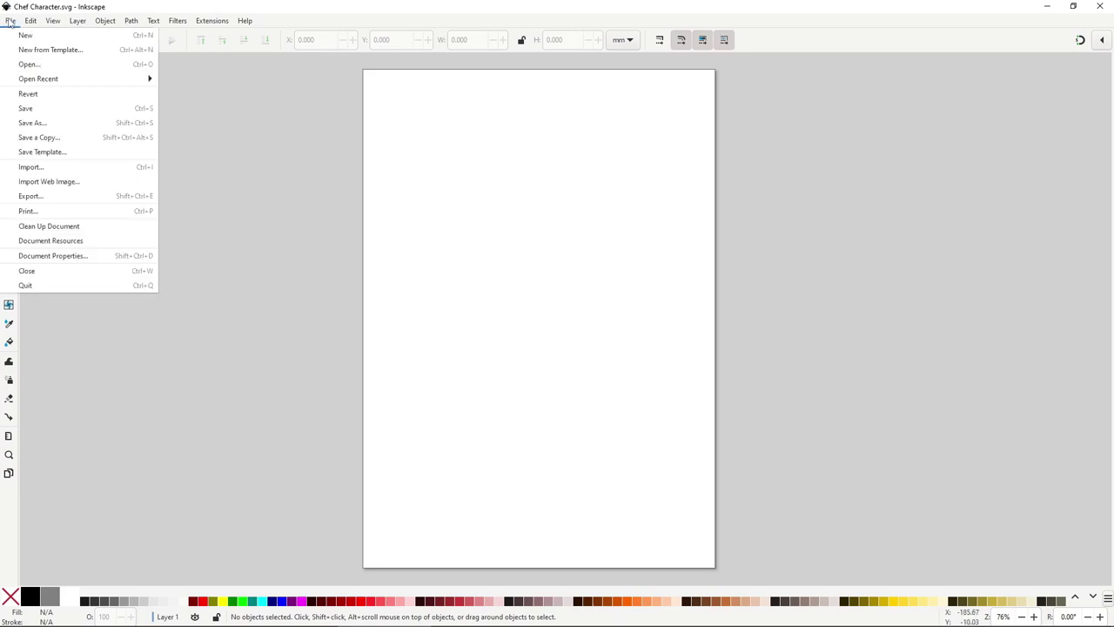
pyautogui.click(35, 257)
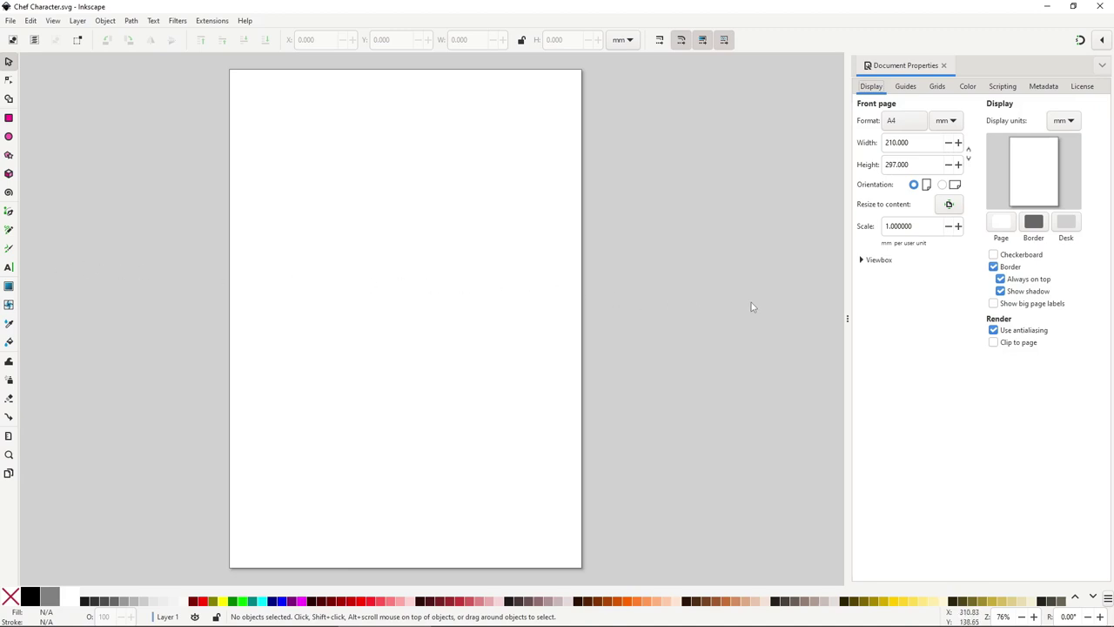
pyautogui.click(936, 88)
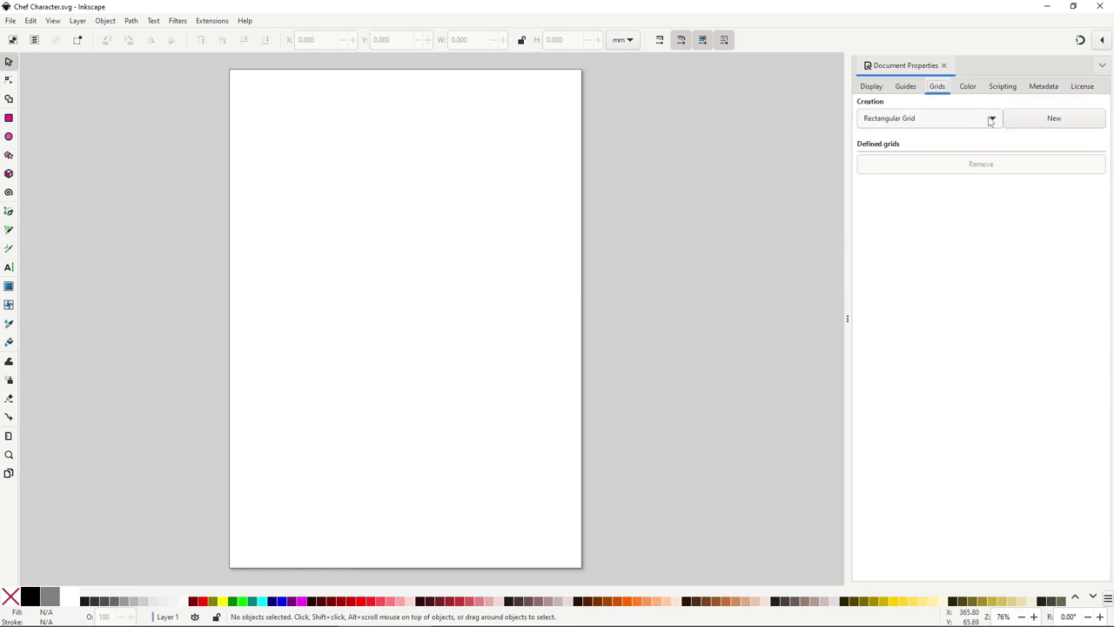
pyautogui.click(991, 121)
pyautogui.click(973, 124)
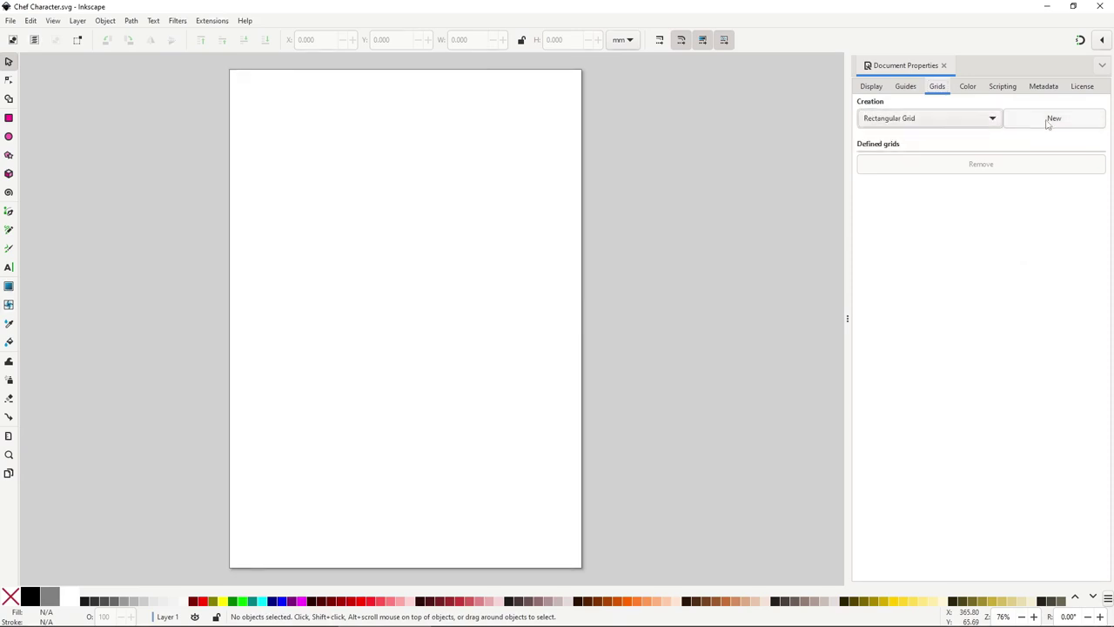
pyautogui.click(1053, 124)
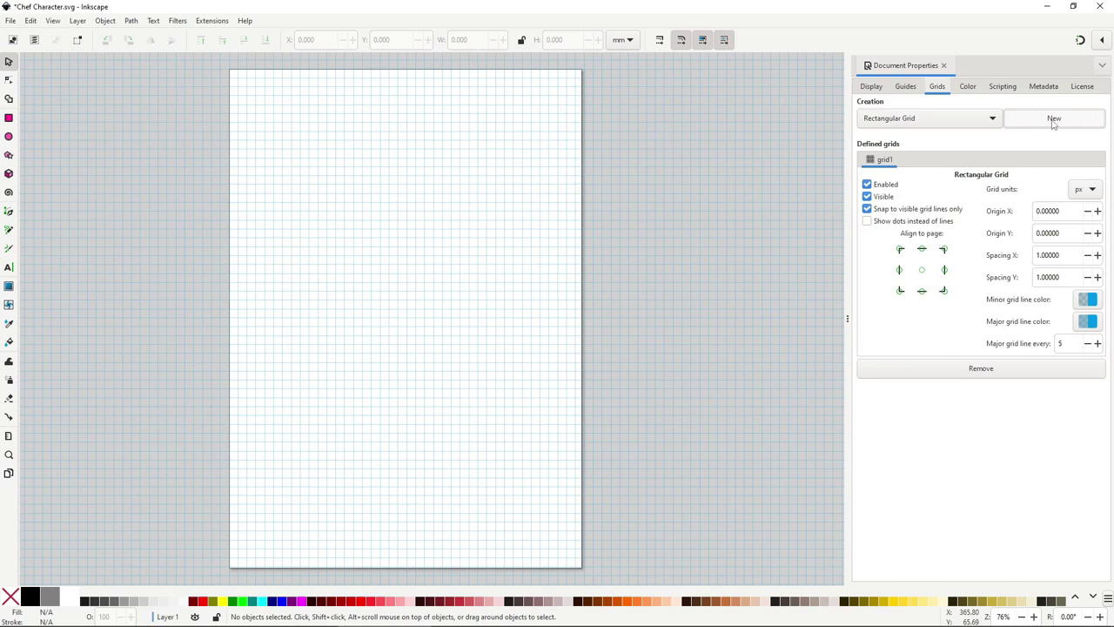
pyautogui.moveTo(1080, 254); pyautogui.dragTo(1034, 281)
pyautogui.write('2020')
pyautogui.press('Return')
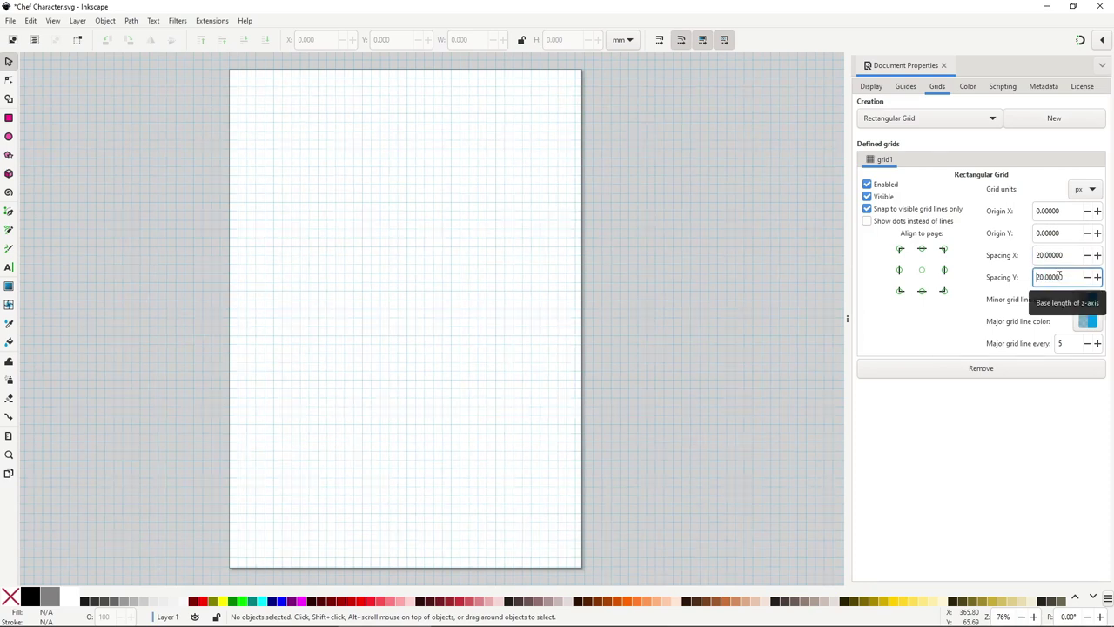
# Raise the opacity of the major grid line color, leaving its hue as is, and close the document properties
pyautogui.click(1088, 322)
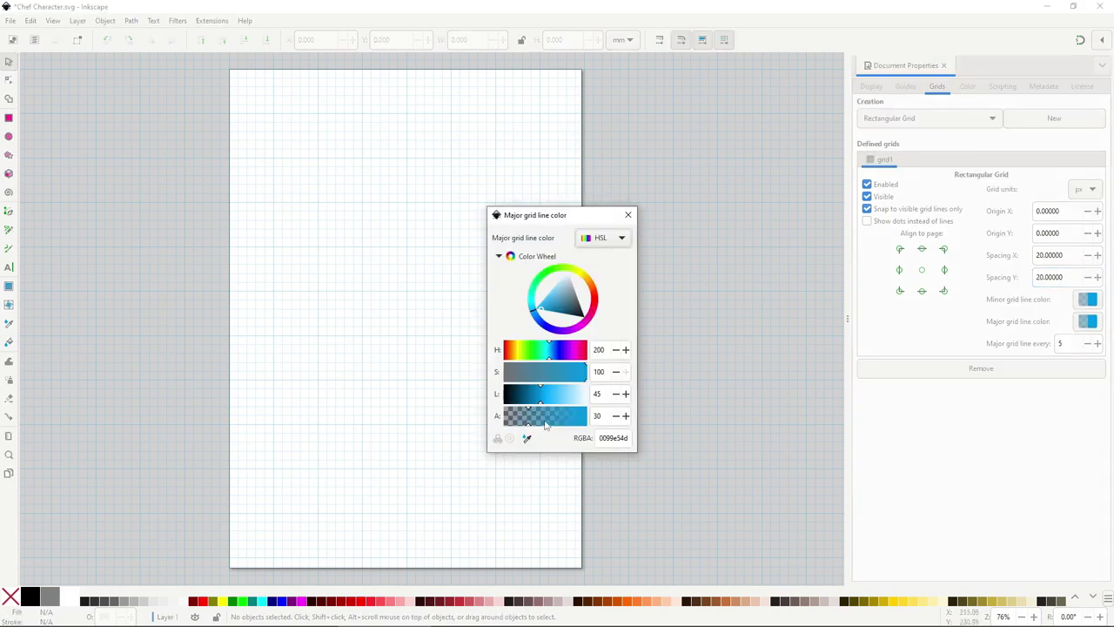
pyautogui.moveTo(531, 423); pyautogui.dragTo(547, 421)
pyautogui.click(629, 215)
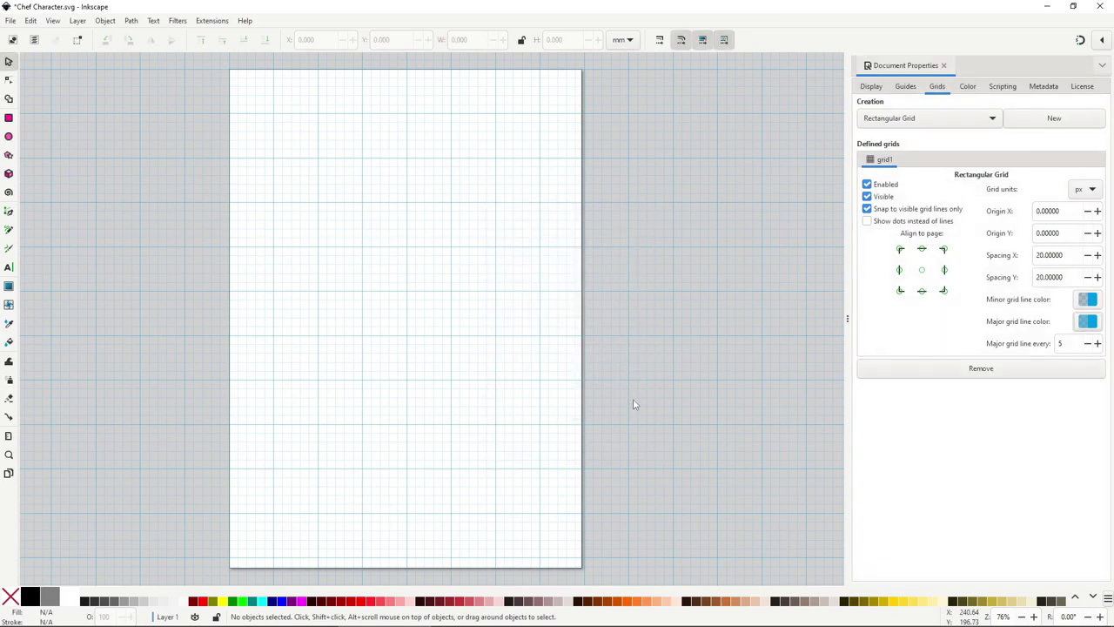
pyautogui.click(944, 66)
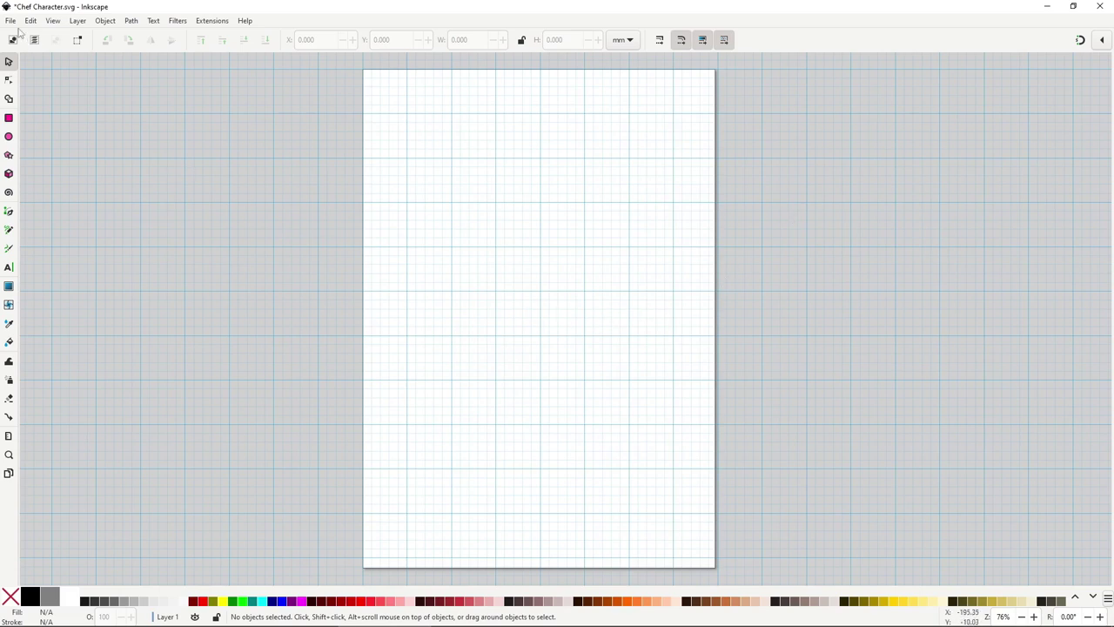
# Check that "Deleting nodes preserves shape" is enabled in the Node Tool preferences
pyautogui.click(31, 21)
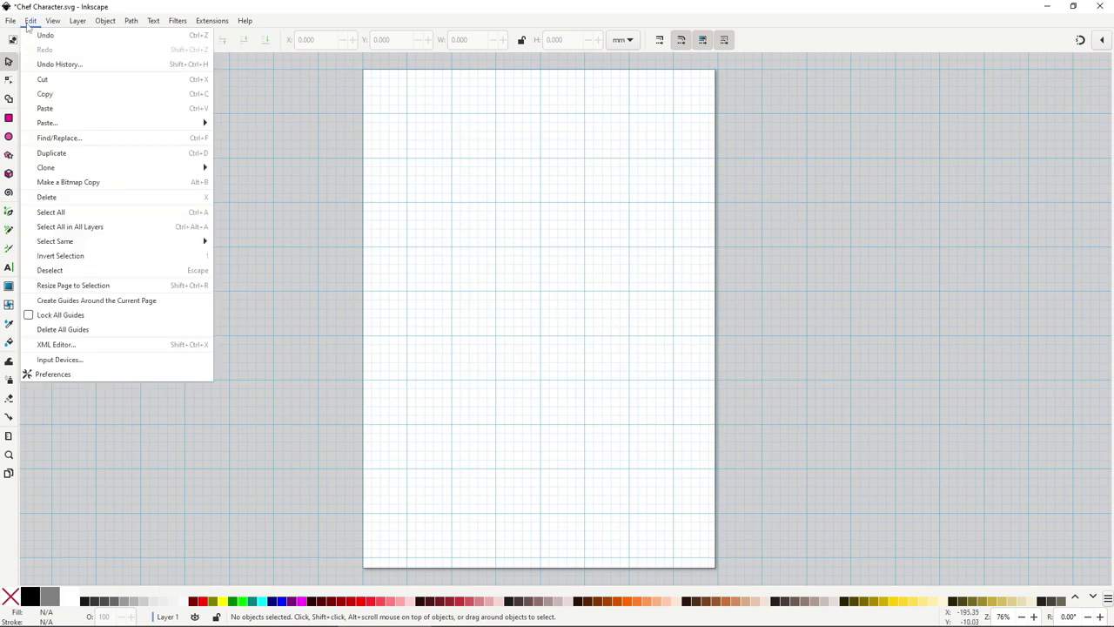
pyautogui.click(59, 375)
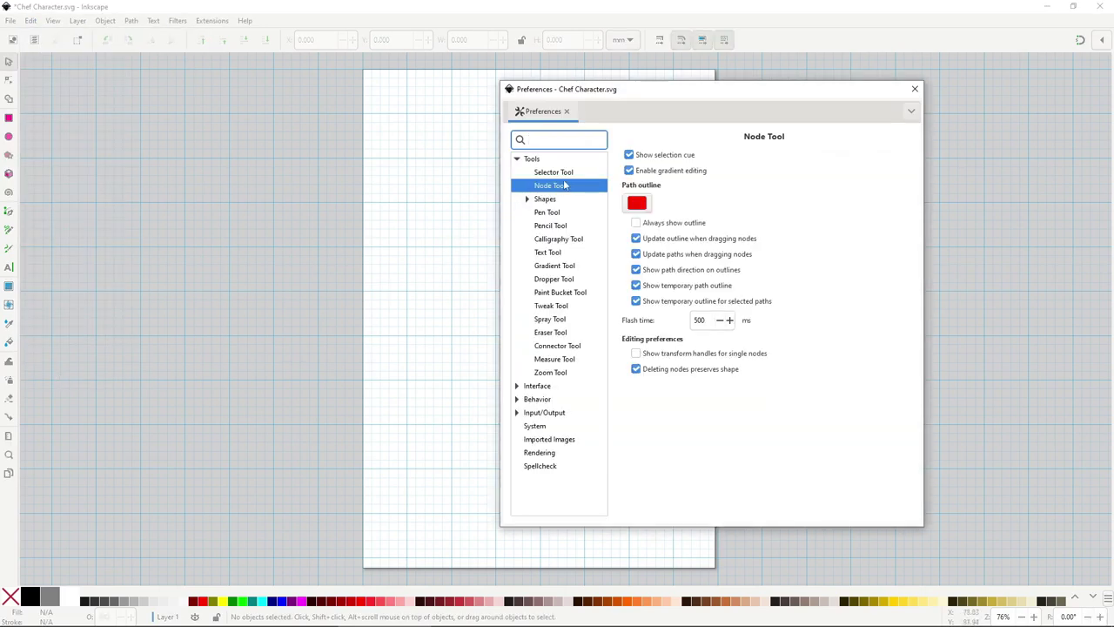
pyautogui.click(565, 189)
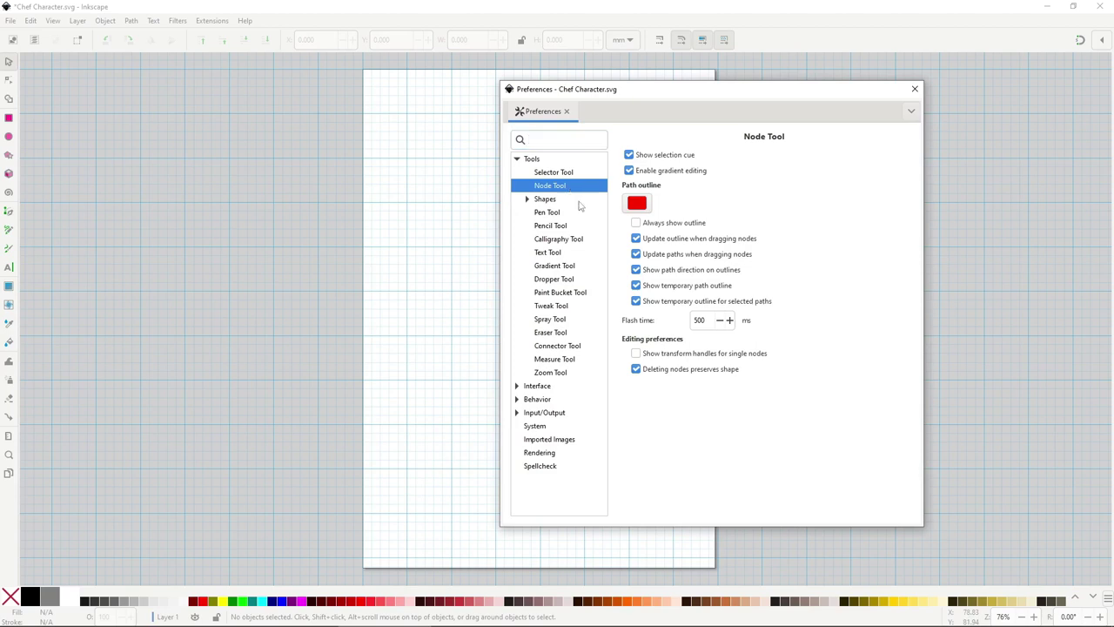
pyautogui.click(659, 374)
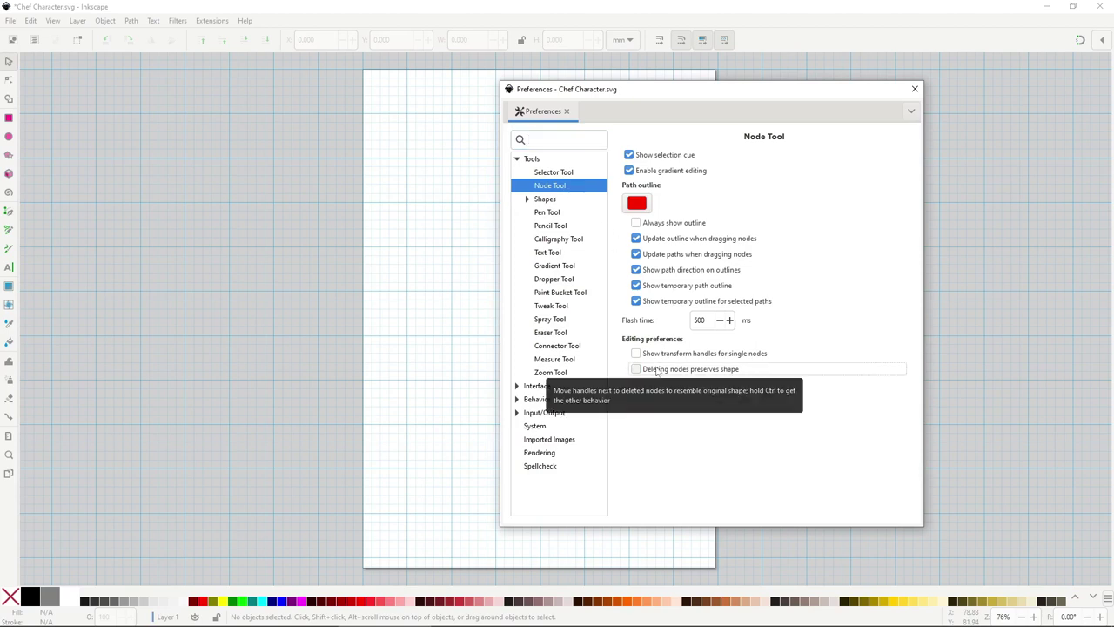
pyautogui.click(657, 372)
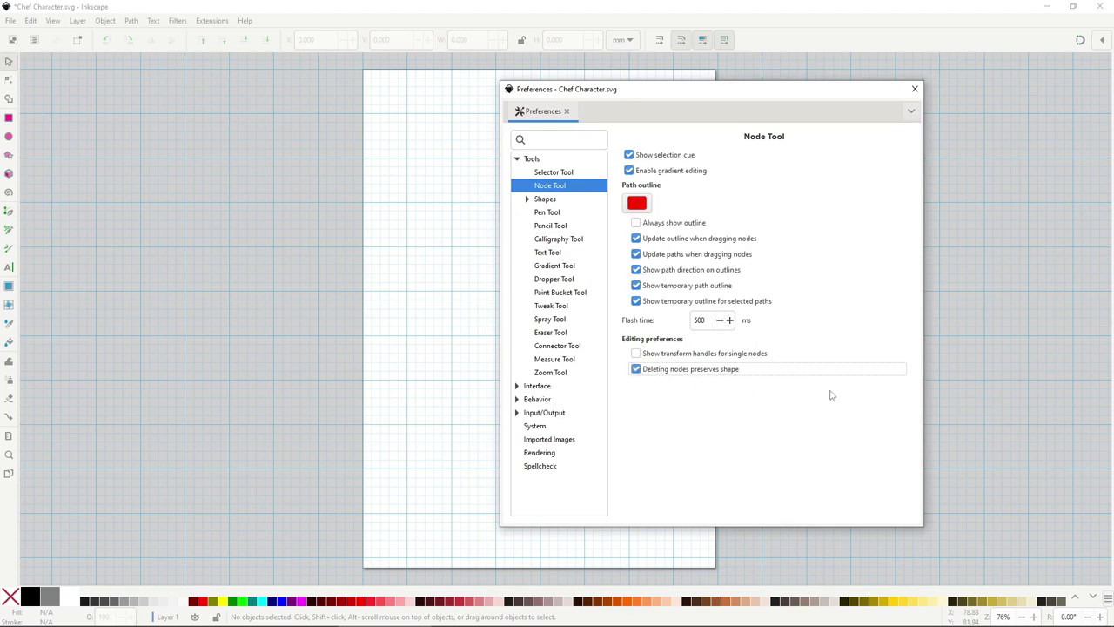
pyautogui.click(916, 90)
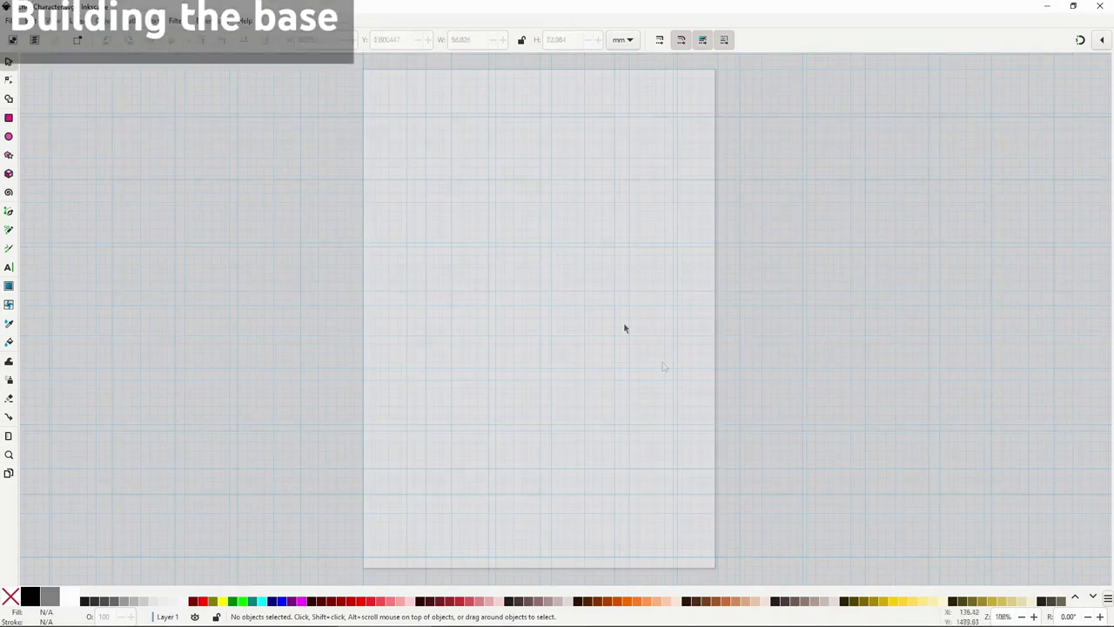
# Draw a closed five-corner outline with the Pen tool, about 53 mm wide and 80 mm tall, with a straight left side and a pointed right side
pyautogui.scroll(1, 624, 328)
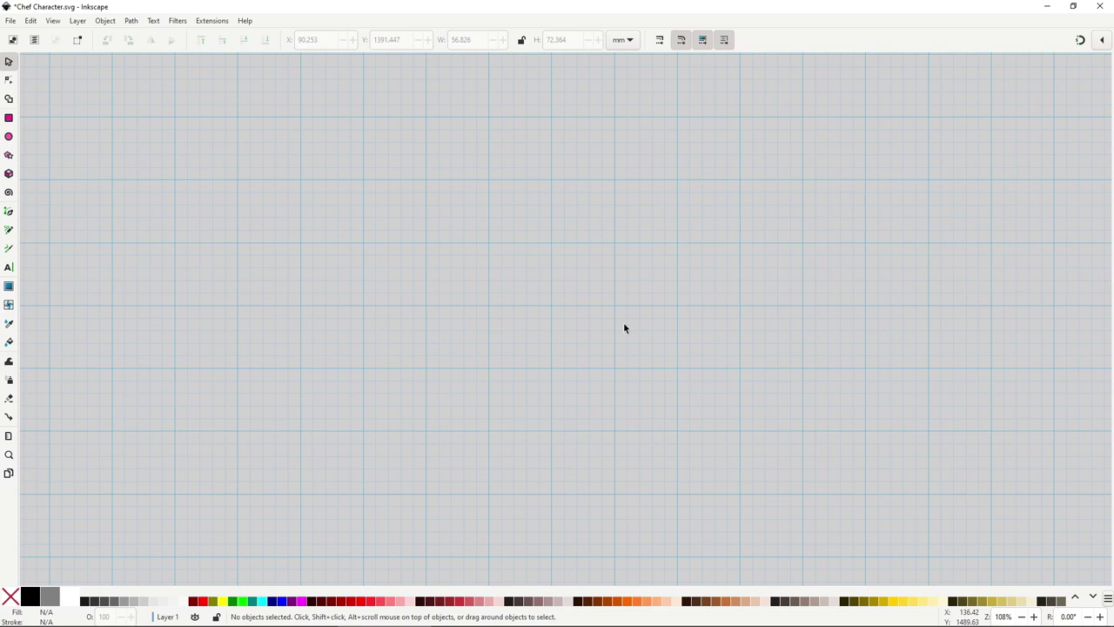
pyautogui.press('b')
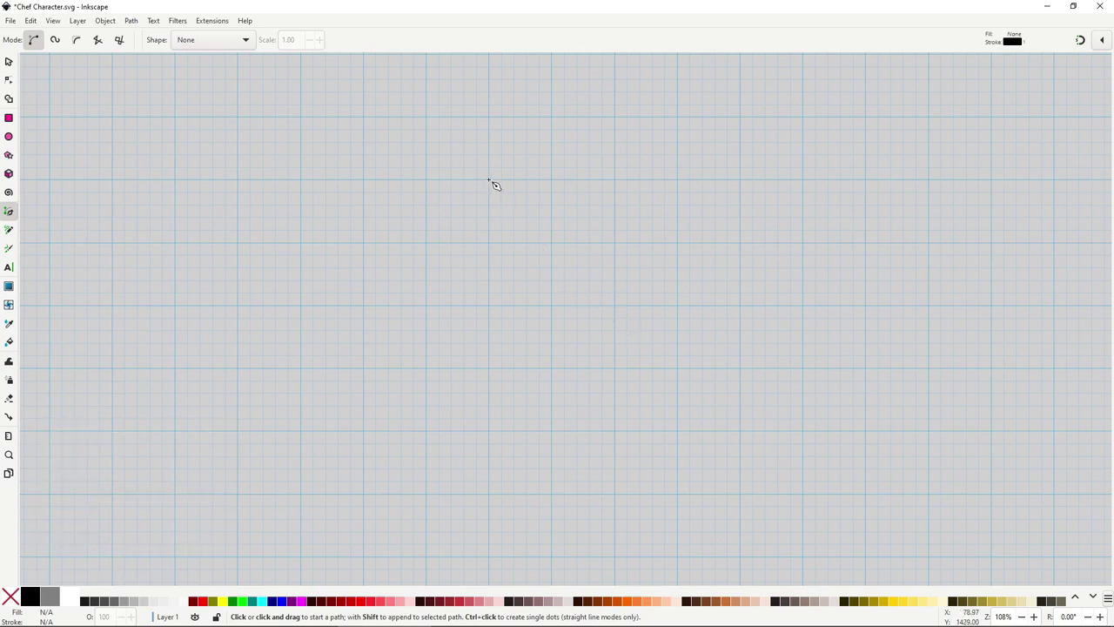
pyautogui.click(490, 180)
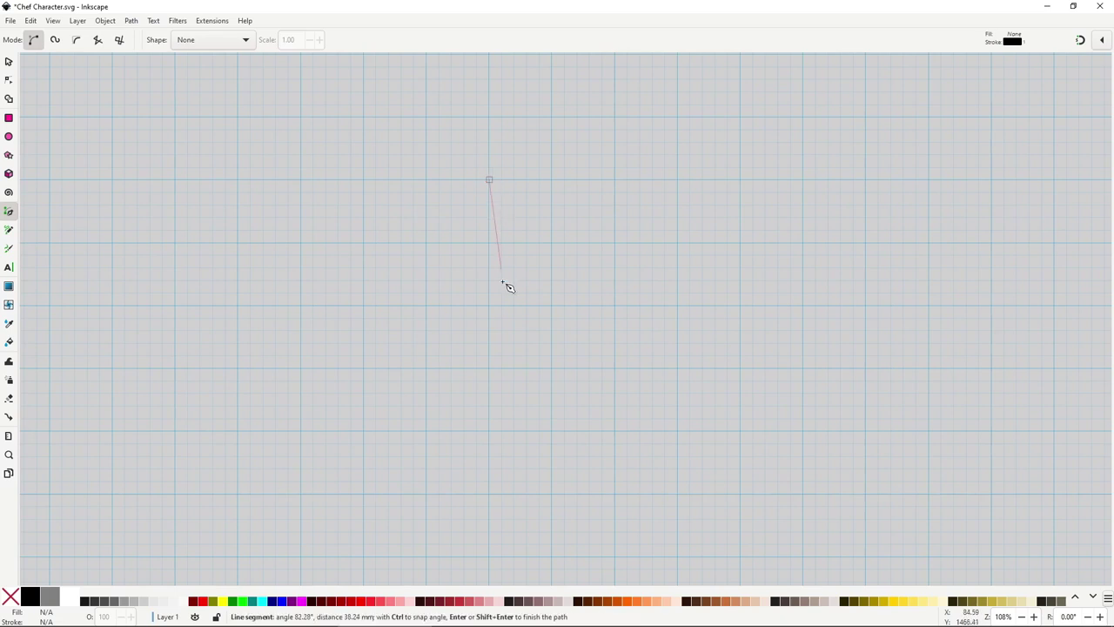
pyautogui.click(487, 369)
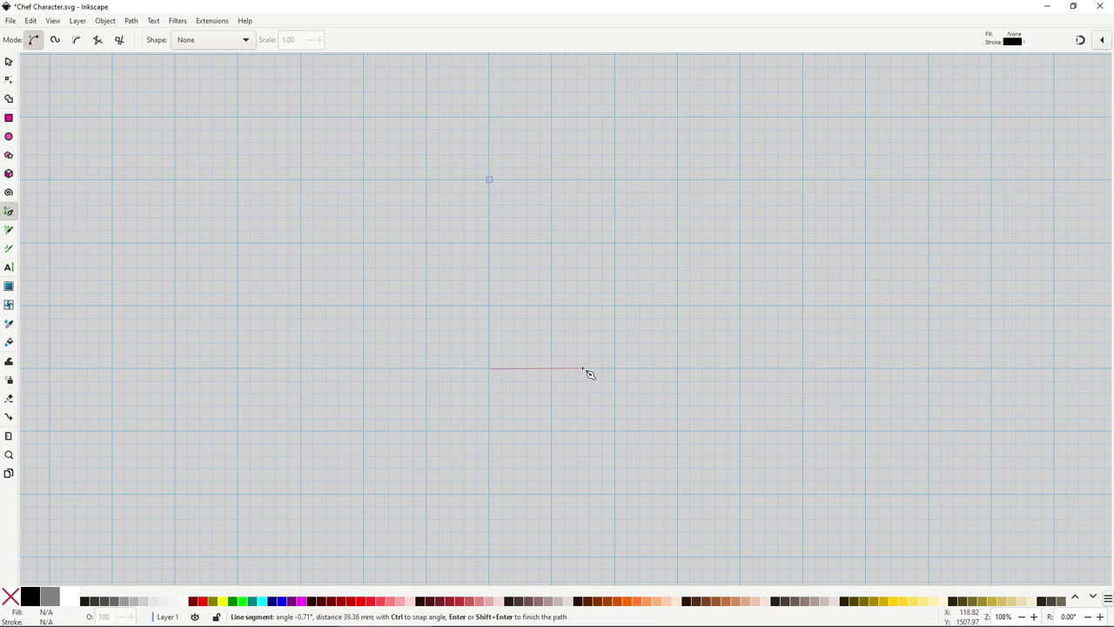
pyautogui.click(584, 369)
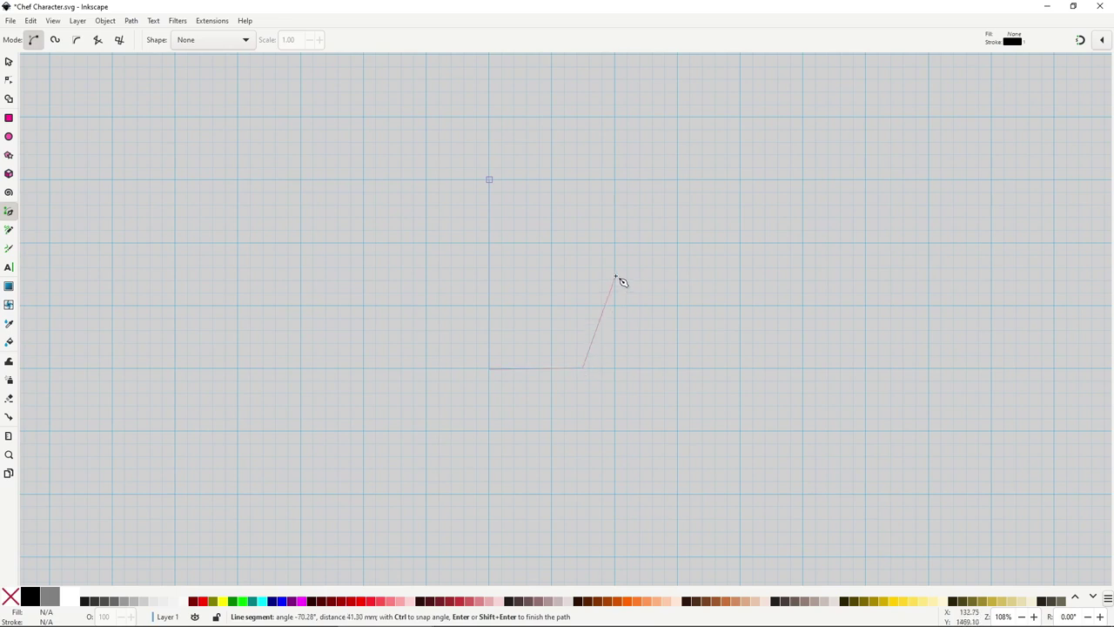
pyautogui.click(614, 276)
pyautogui.click(560, 179)
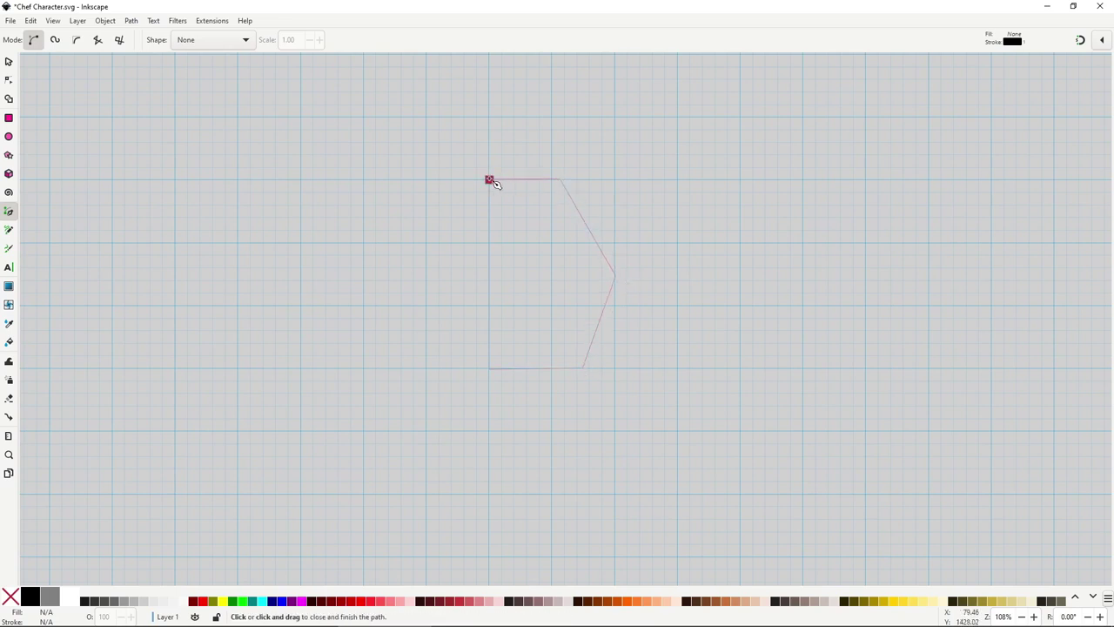
pyautogui.click(489, 180)
pyautogui.press('w')
# Make the outline's middle right node smooth and delete it, so one continuous curve forms the right side
pyautogui.press('n')
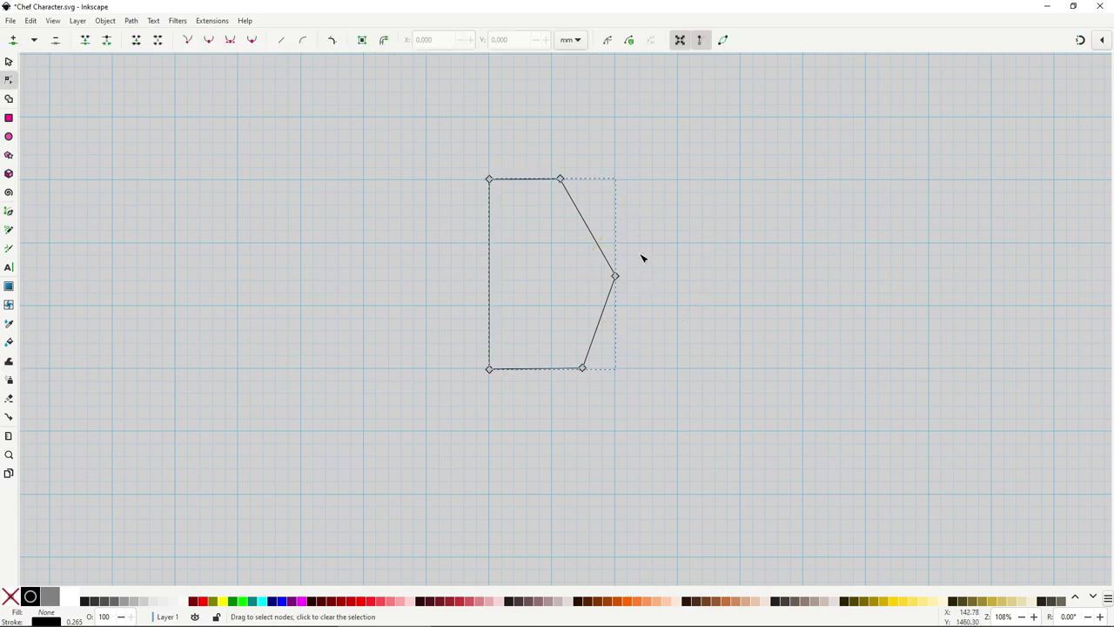
pyautogui.moveTo(641, 247); pyautogui.dragTo(577, 310)
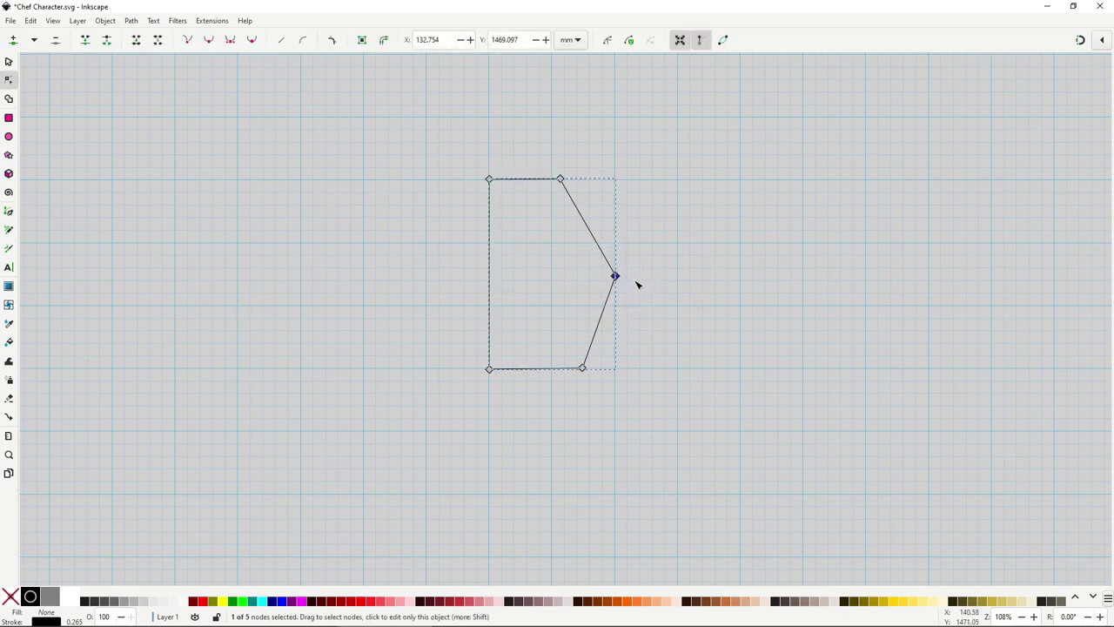
pyautogui.click(209, 43)
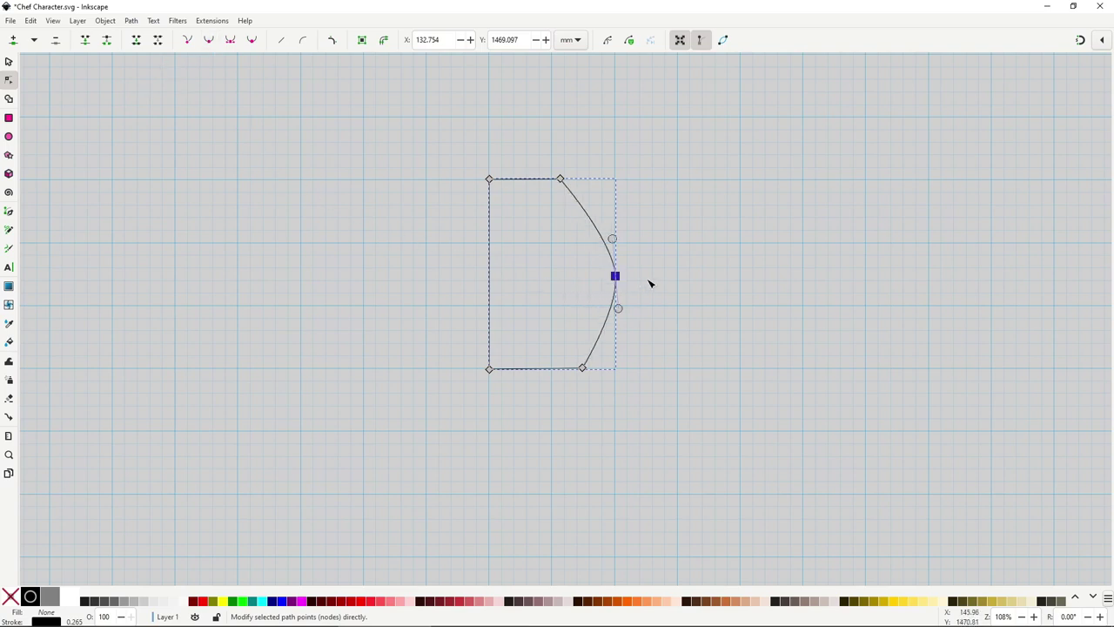
pyautogui.moveTo(655, 261); pyautogui.dragTo(577, 296)
pyautogui.press('Delete')
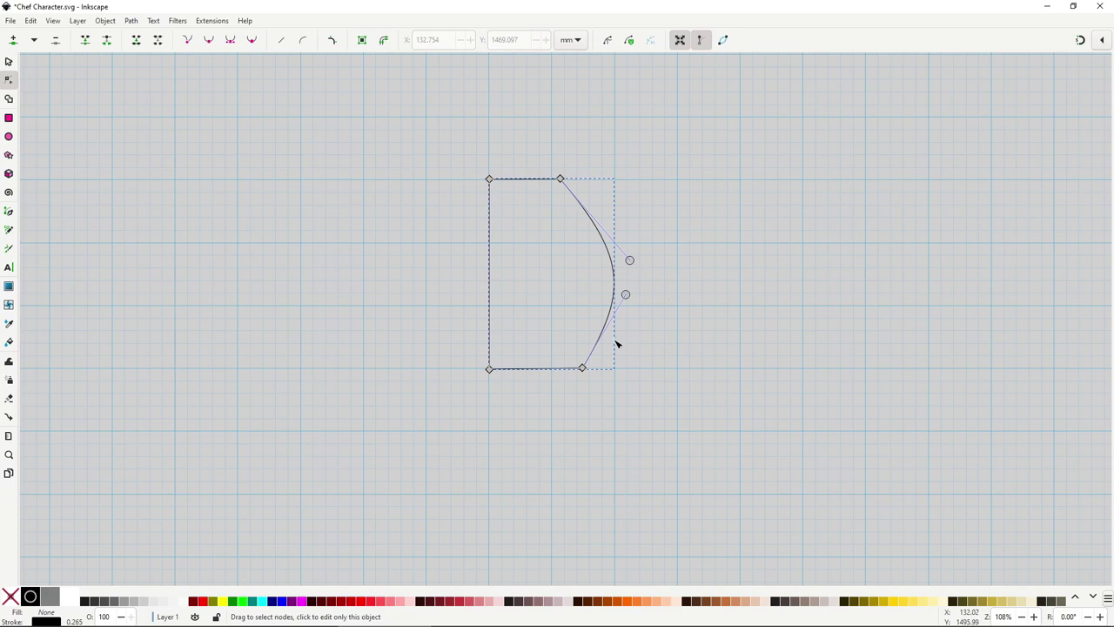
# Raise the outline's two right corner nodes slightly and pull handles from the left corner nodes to bend the left side into an S-curve
pyautogui.moveTo(615, 341); pyautogui.dragTo(585, 355)
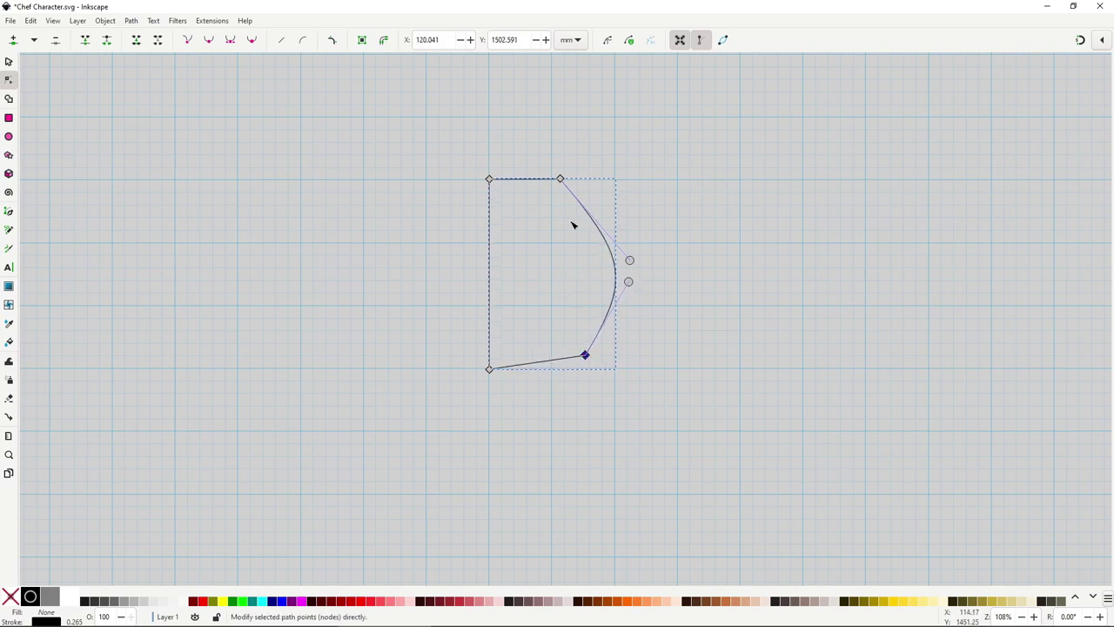
pyautogui.moveTo(561, 180); pyautogui.dragTo(556, 163)
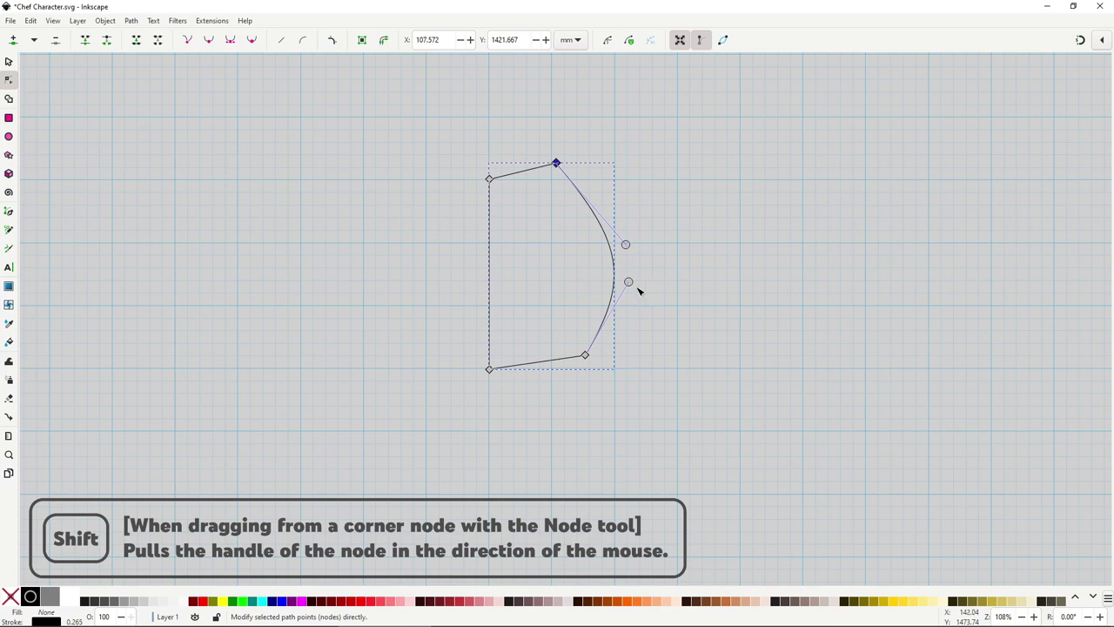
pyautogui.click(490, 179)
pyautogui.moveTo(489, 179); pyautogui.dragTo(507, 234)
pyautogui.moveTo(489, 369); pyautogui.dragTo(456, 327)
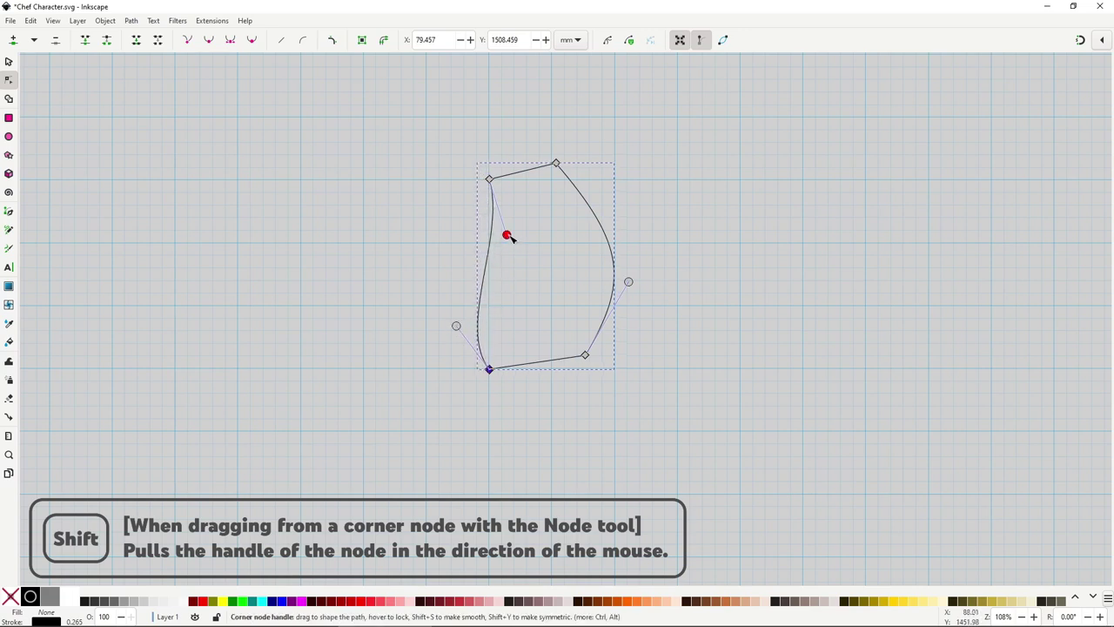
pyautogui.moveTo(509, 235); pyautogui.dragTo(527, 245)
pyautogui.moveTo(456, 325); pyautogui.dragTo(454, 305)
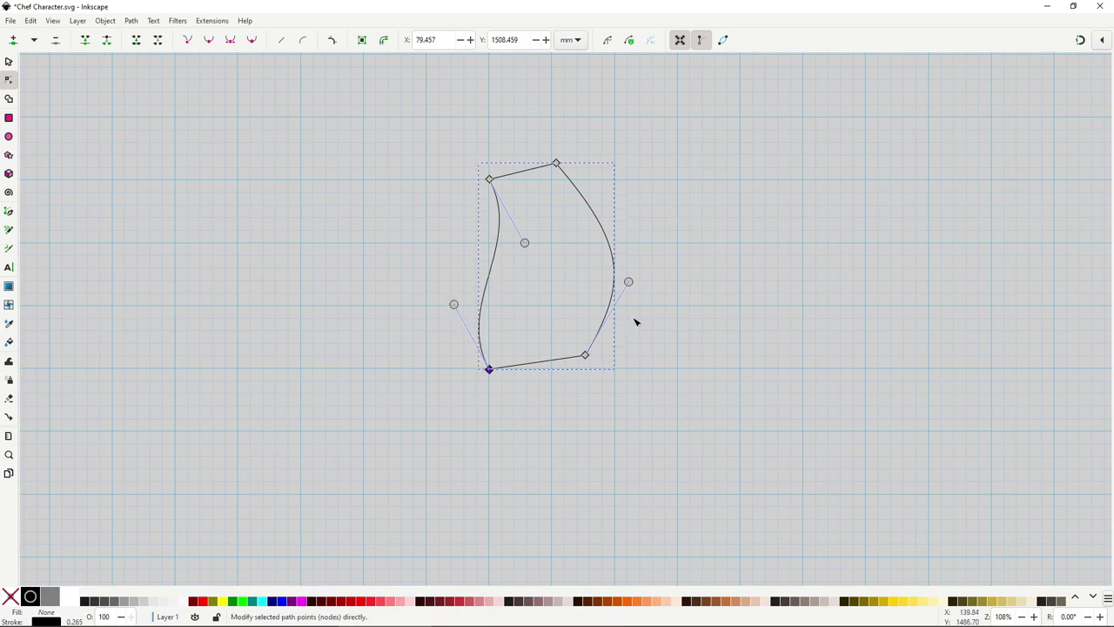
# Draw a downward-sagging open curve about 49 mm wide across the shape's middle, from its left side to its right side
pyautogui.press('b')
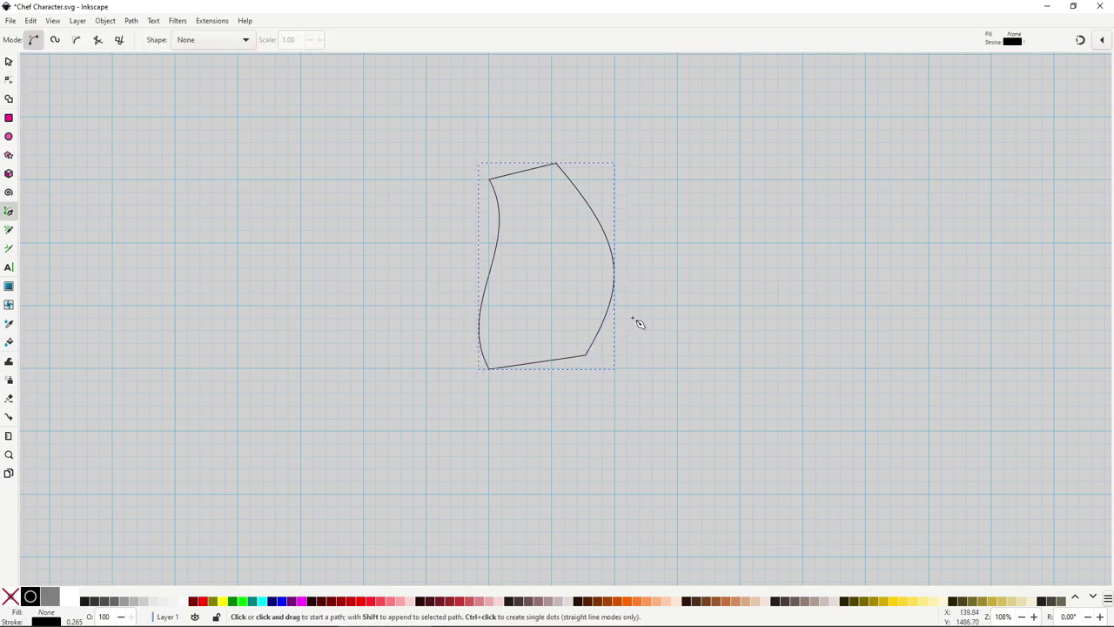
pyautogui.click(496, 254)
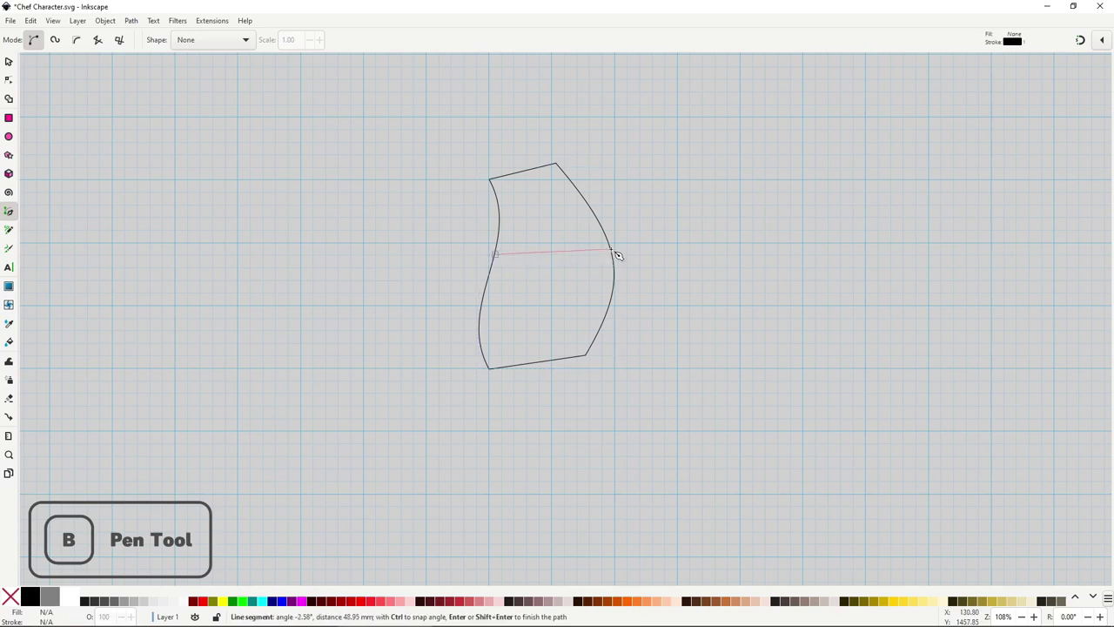
pyautogui.moveTo(613, 253); pyautogui.dragTo(675, 210)
pyautogui.press('Return')
pyautogui.press('s')
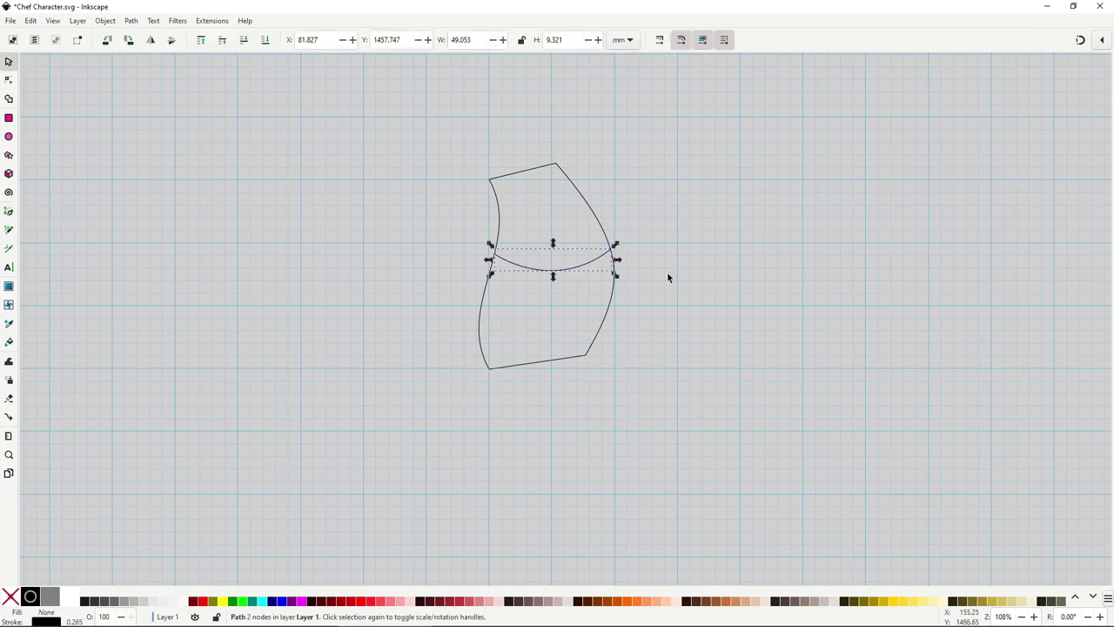
# Bend the middle of the crossing curve slightly further down and deselect it
pyautogui.press('Escape')
pyautogui.press('n')
pyautogui.click(559, 272)
pyautogui.moveTo(558, 275); pyautogui.dragTo(561, 281)
pyautogui.click(660, 314)
# Draw a closed nine-corner Y-shaped outline to the right of the first shape, with a narrow rectangular base and two flaring upper lobes
pyautogui.moveTo(673, 261)
pyautogui.mouseDown()
pyautogui.moveTo(627, 301)
pyautogui.moveTo(500, 336)
pyautogui.mouseUp()
pyautogui.press('b')
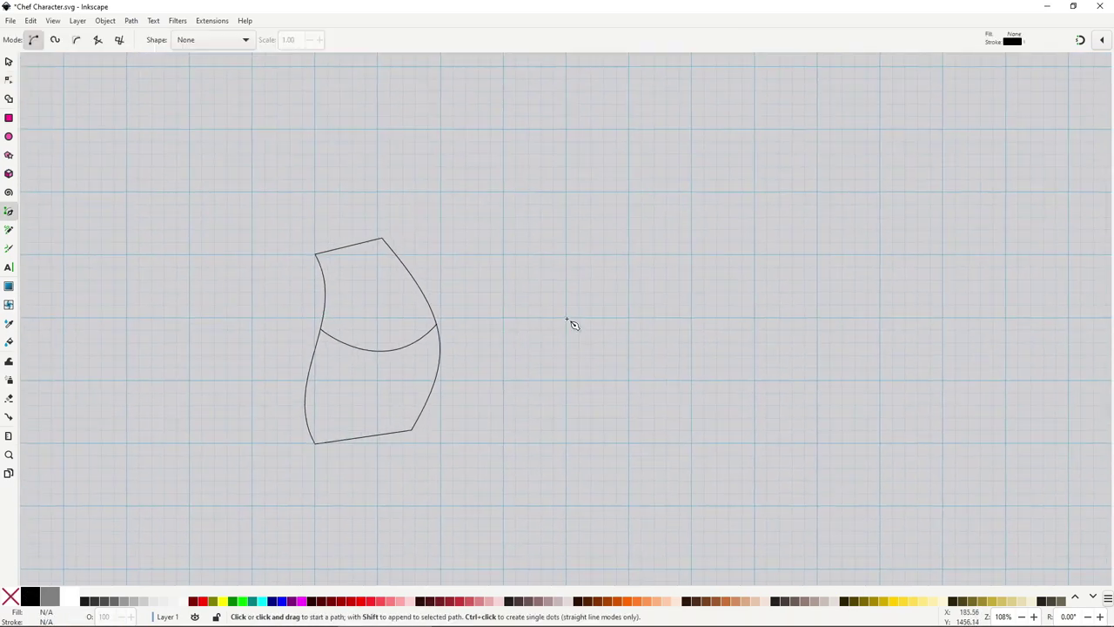
pyautogui.click(566, 317)
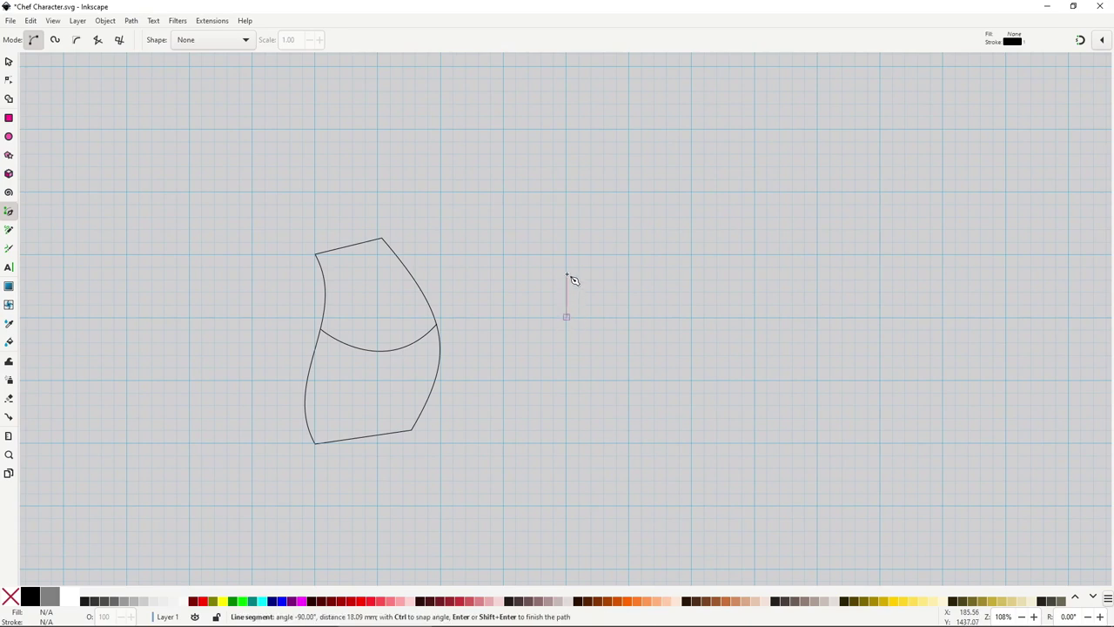
pyautogui.click(566, 270)
pyautogui.click(502, 272)
pyautogui.click(526, 203)
pyautogui.click(595, 241)
pyautogui.click(642, 190)
pyautogui.click(691, 234)
pyautogui.click(627, 280)
pyautogui.click(628, 317)
pyautogui.click(567, 316)
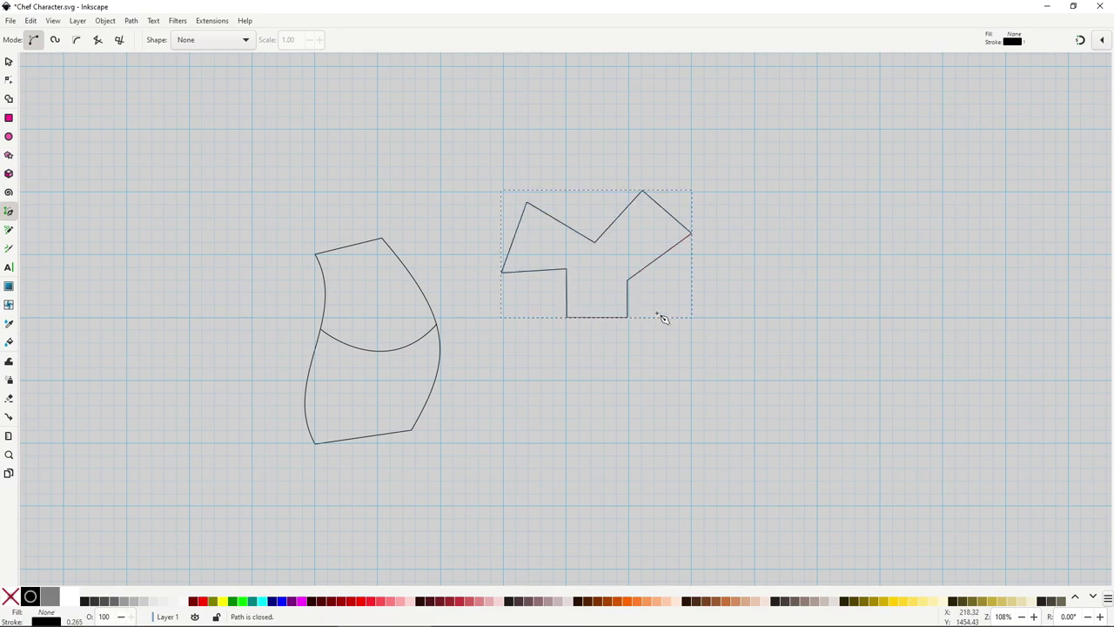
# Draw a closed four-corner band about 31 mm wide and 7 mm high across the base of the Y-shaped outline
pyautogui.click(560, 304)
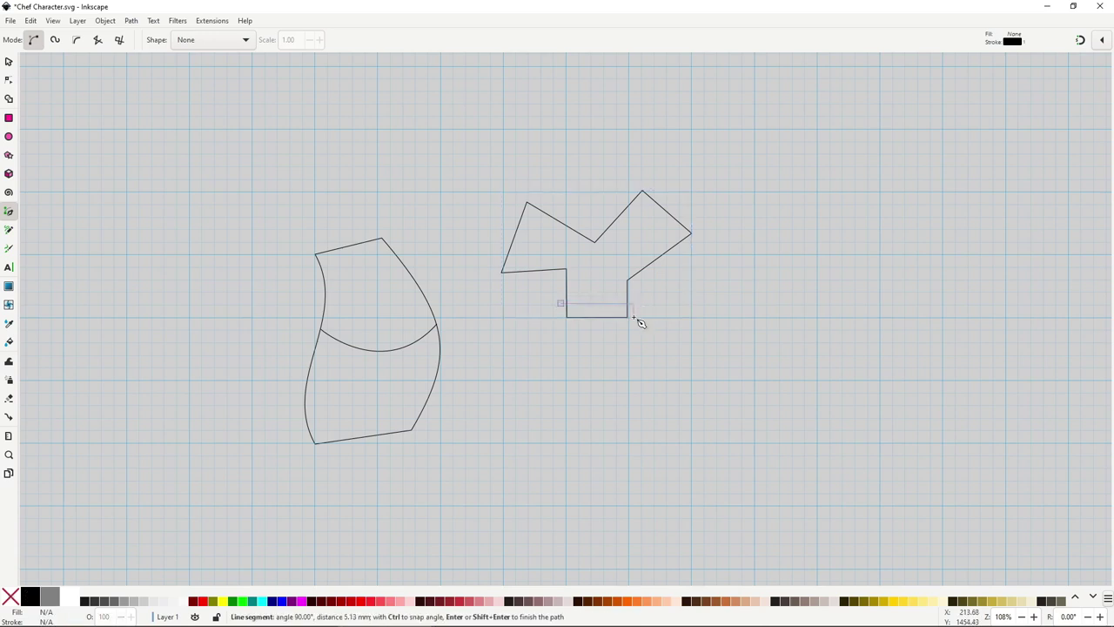
pyautogui.click(633, 317)
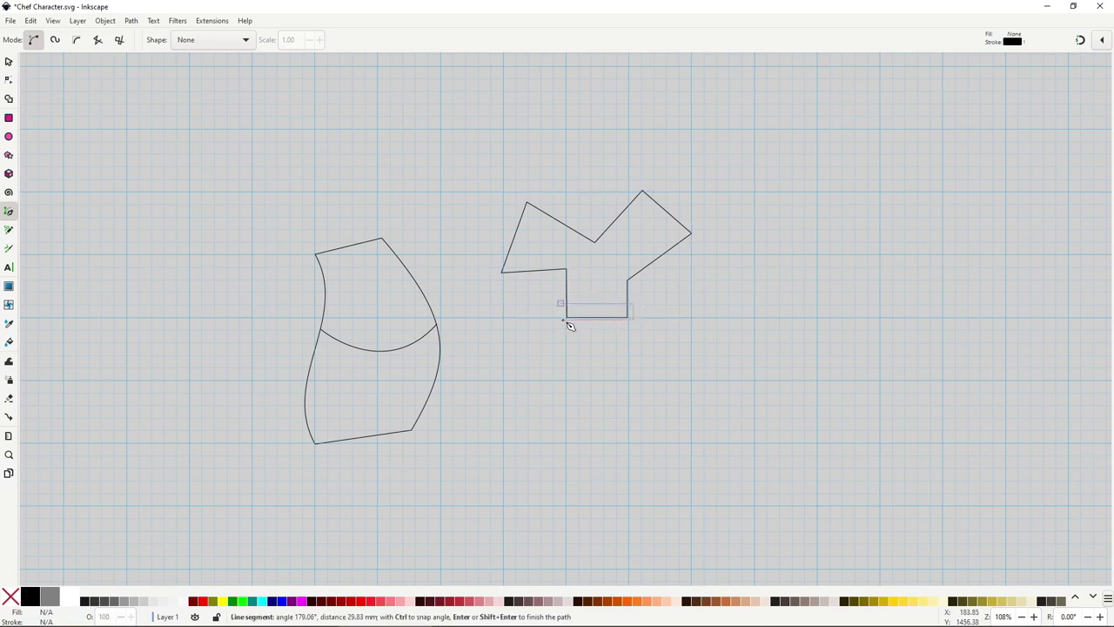
pyautogui.click(560, 304)
pyautogui.press('s')
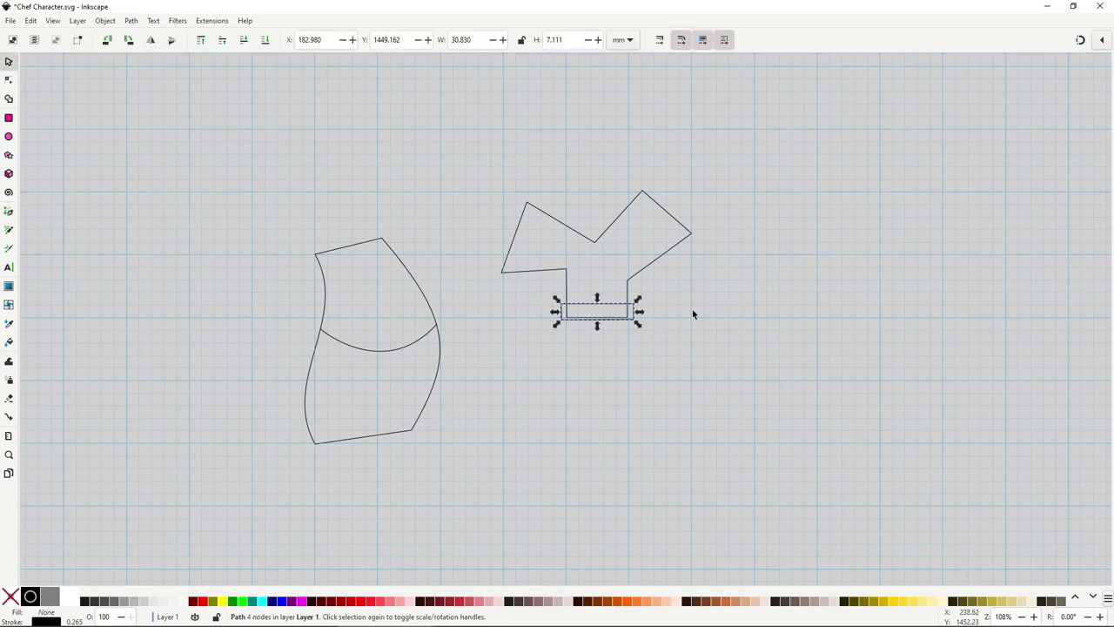
pyautogui.press('Escape')
# Move the Y-shaped outline and its band together onto the body's top edge and rotate them counterclockwise to match its slant
pyautogui.moveTo(471, 163); pyautogui.dragTo(714, 355)
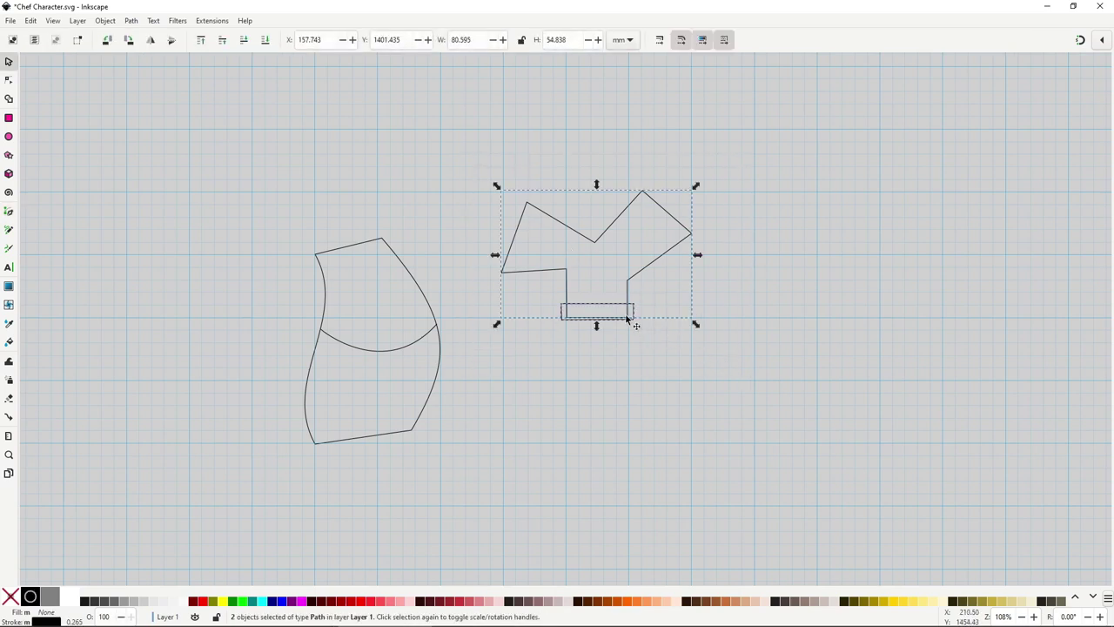
pyautogui.moveTo(633, 319); pyautogui.dragTo(378, 235)
pyautogui.click(392, 194)
pyautogui.moveTo(451, 110); pyautogui.dragTo(427, 82)
pyautogui.moveTo(392, 241); pyautogui.dragTo(378, 247)
pyautogui.moveTo(420, 187); pyautogui.dragTo(424, 186)
pyautogui.moveTo(370, 232); pyautogui.dragTo(365, 233)
pyautogui.moveTo(423, 187); pyautogui.dragTo(430, 186)
pyautogui.moveTo(379, 229); pyautogui.dragTo(376, 226)
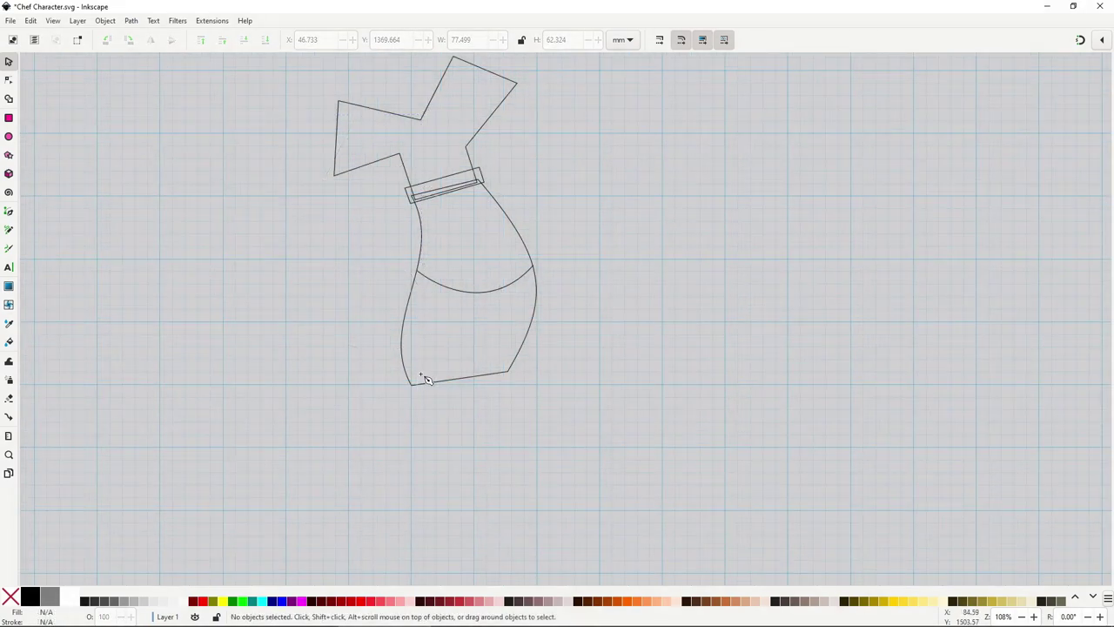
# Draw a closed six-corner bent left leg from the body's lower-left corner, angled outward and down
pyautogui.press('b')
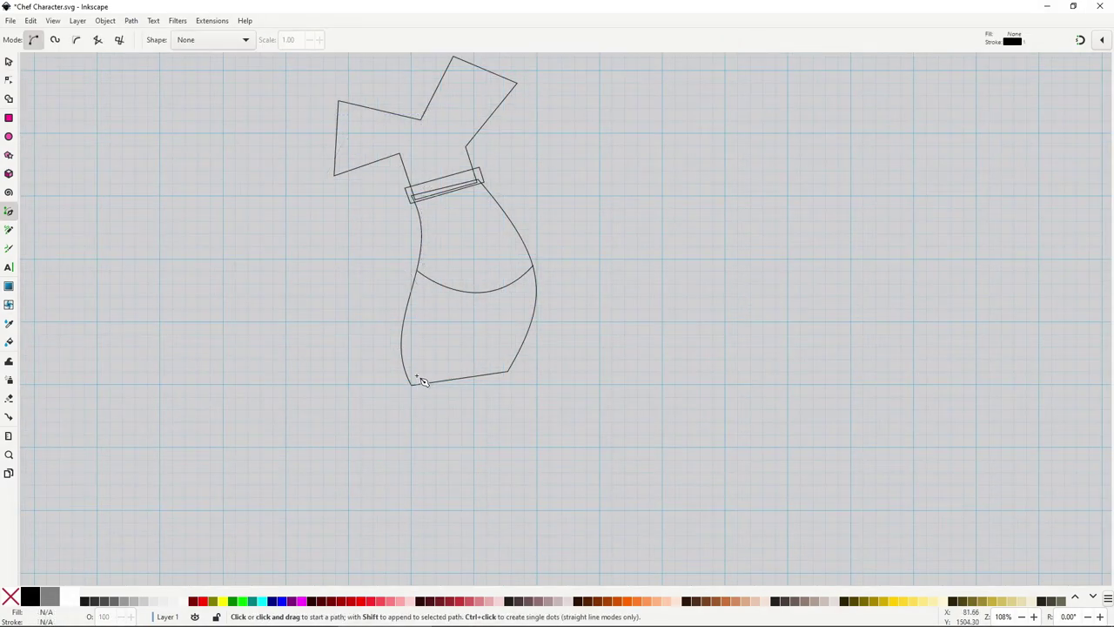
pyautogui.click(416, 372)
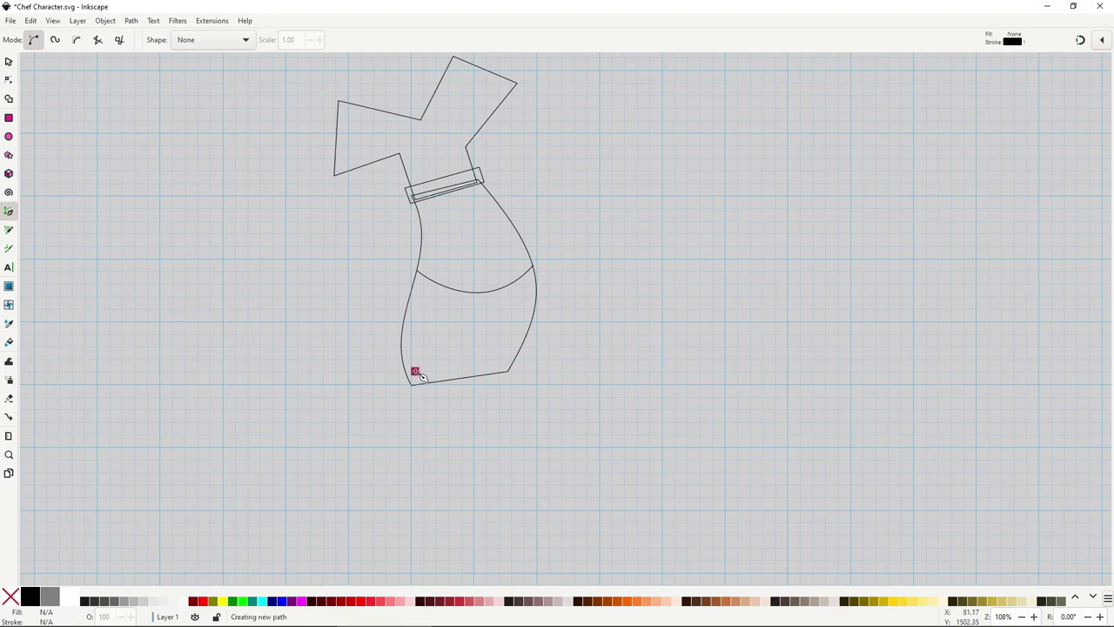
pyautogui.click(377, 396)
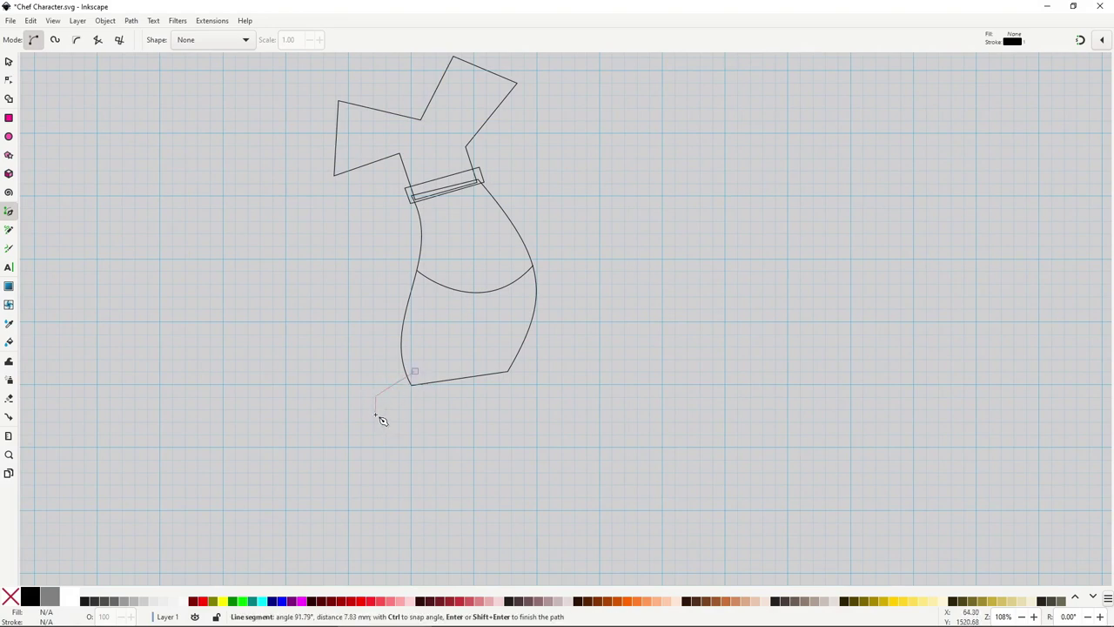
pyautogui.click(376, 412)
pyautogui.click(410, 416)
pyautogui.click(404, 399)
pyautogui.click(453, 372)
pyautogui.click(418, 375)
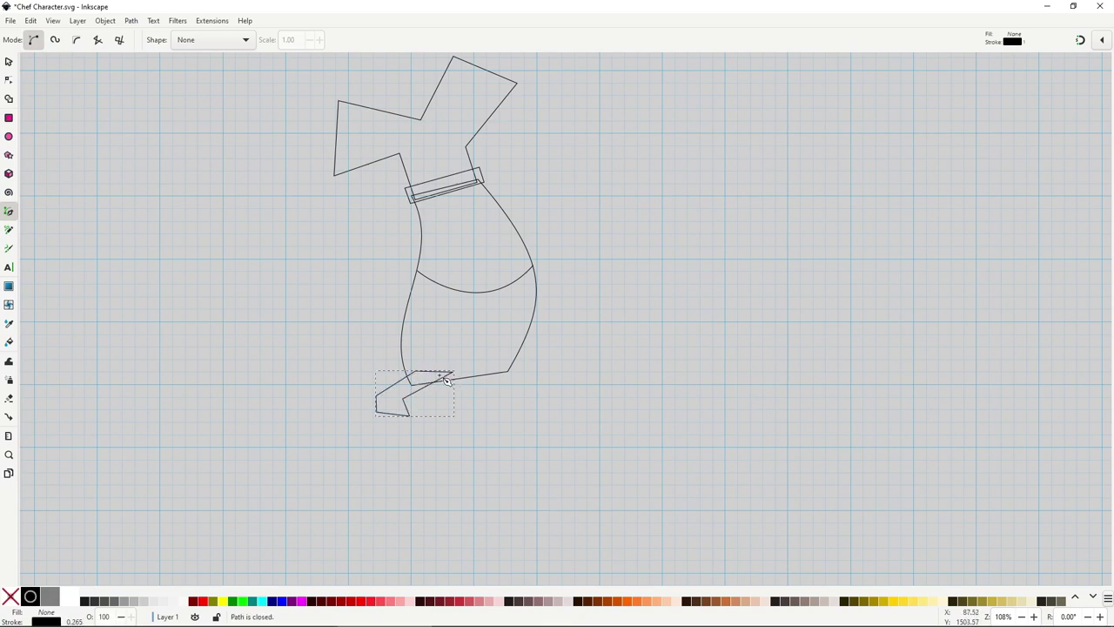
# Draw a closed six-corner bent right leg from the body's lower-right corner, angled outward and down
pyautogui.click(502, 363)
pyautogui.click(539, 380)
pyautogui.click(548, 407)
pyautogui.click(522, 411)
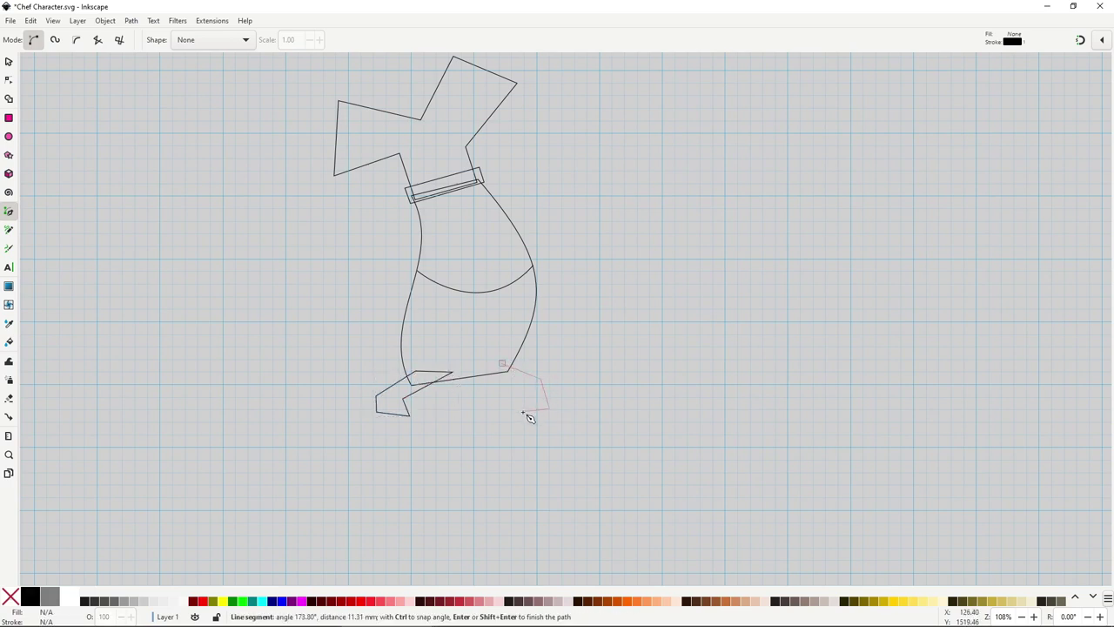
pyautogui.click(511, 368)
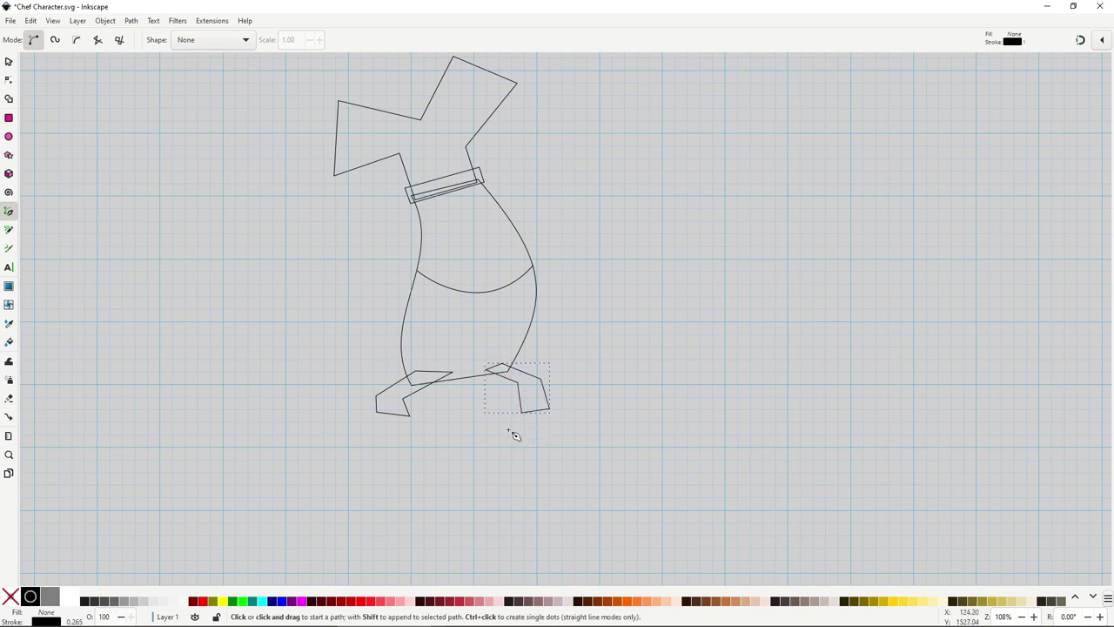
# Draw a closed four-corner foot about 18 mm wide overlapping the lower end of the left leg
pyautogui.click(403, 413)
pyautogui.click(402, 429)
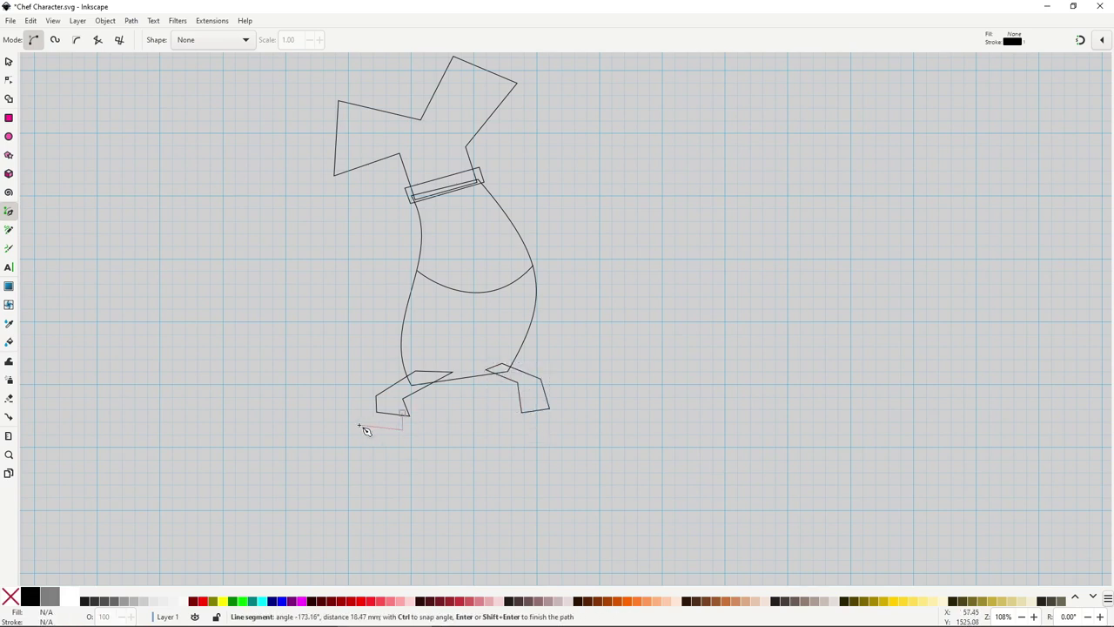
pyautogui.click(360, 425)
pyautogui.click(362, 409)
pyautogui.click(403, 413)
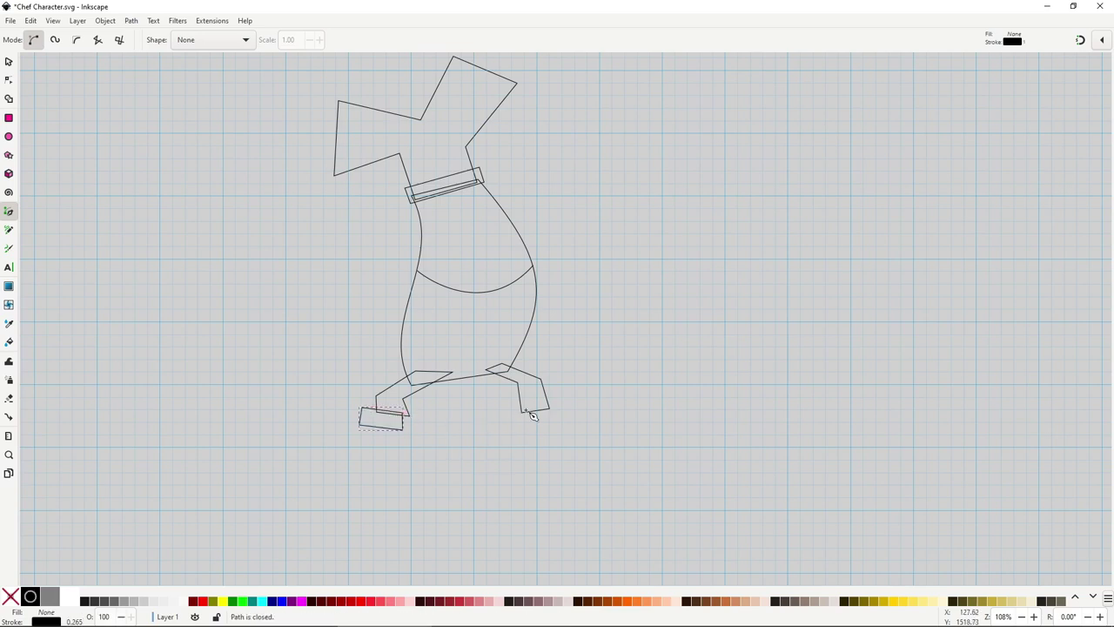
# Draw a closed four-corner foot overlapping the lower end of the right leg
pyautogui.click(527, 408)
pyautogui.click(576, 417)
pyautogui.click(569, 398)
pyautogui.click(527, 408)
# Move the corner nodes of the right foot and the left foot to level both into roughly horizontal rectangles, and deselect them
pyautogui.press('n')
pyautogui.moveTo(552, 376); pyautogui.dragTo(567, 426)
pyautogui.press('s')
pyautogui.doubleClick(537, 430)
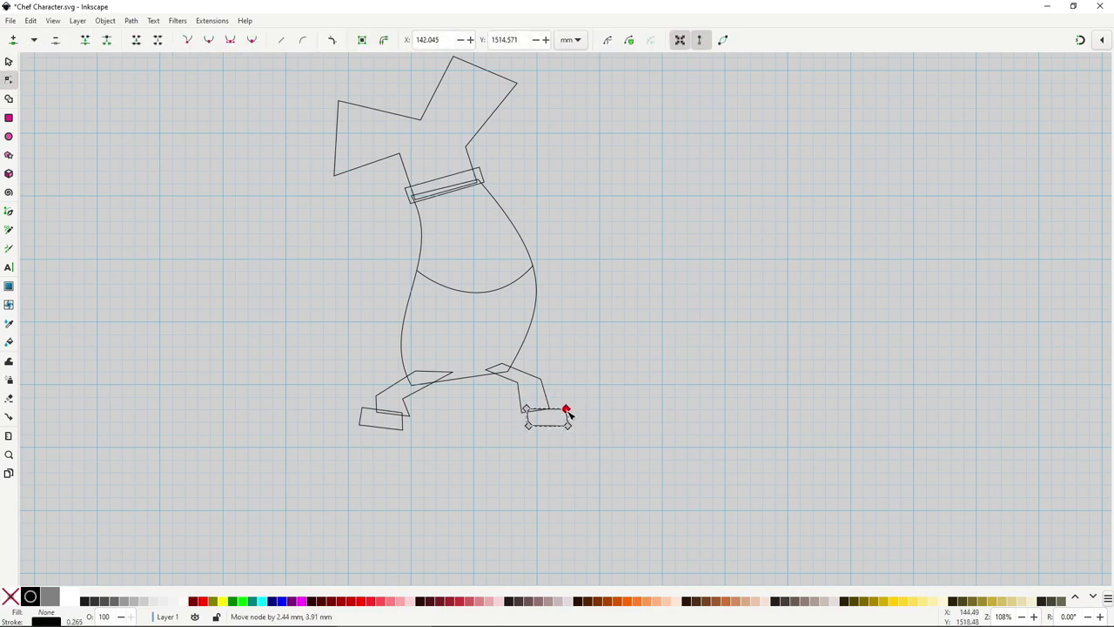
pyautogui.click(369, 427)
pyautogui.moveTo(358, 425); pyautogui.dragTo(361, 413)
pyautogui.press('s')
pyautogui.press('Escape')
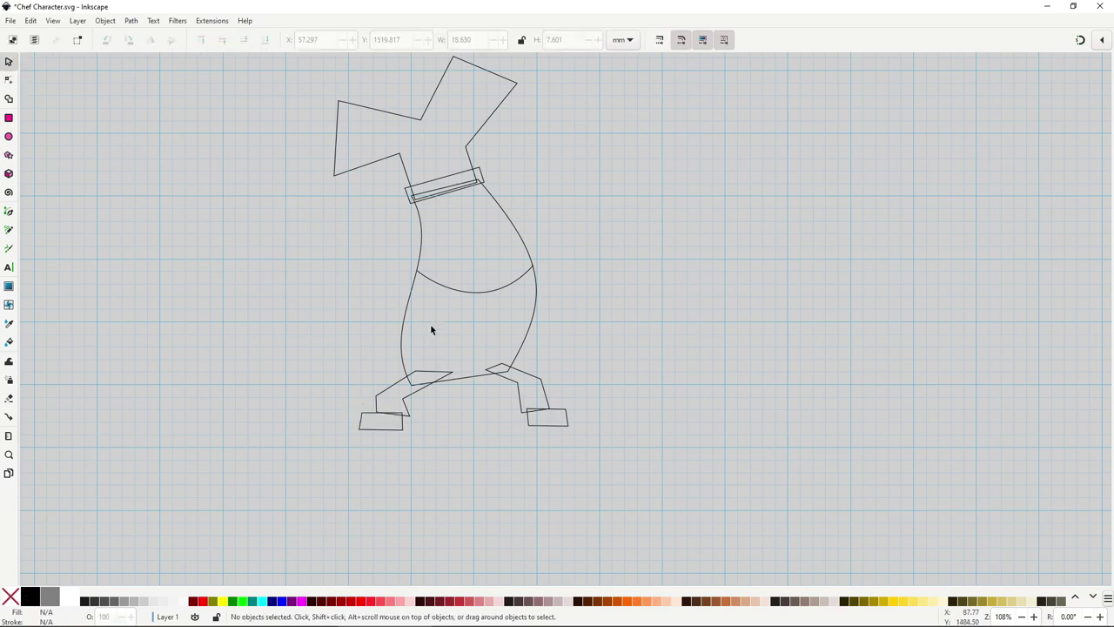
# Draw a closed four-corner left arm about 28 mm long widening outward from the body's left side, and lower its outer bottom corner slightly
pyautogui.press('b')
pyautogui.click(415, 296)
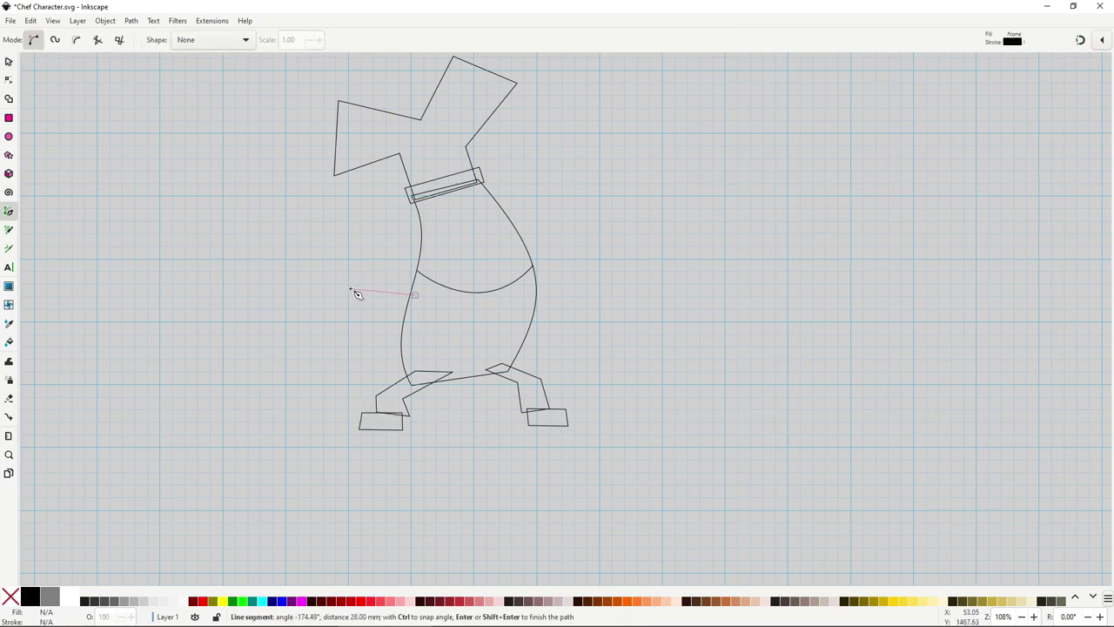
pyautogui.click(352, 289)
pyautogui.click(352, 312)
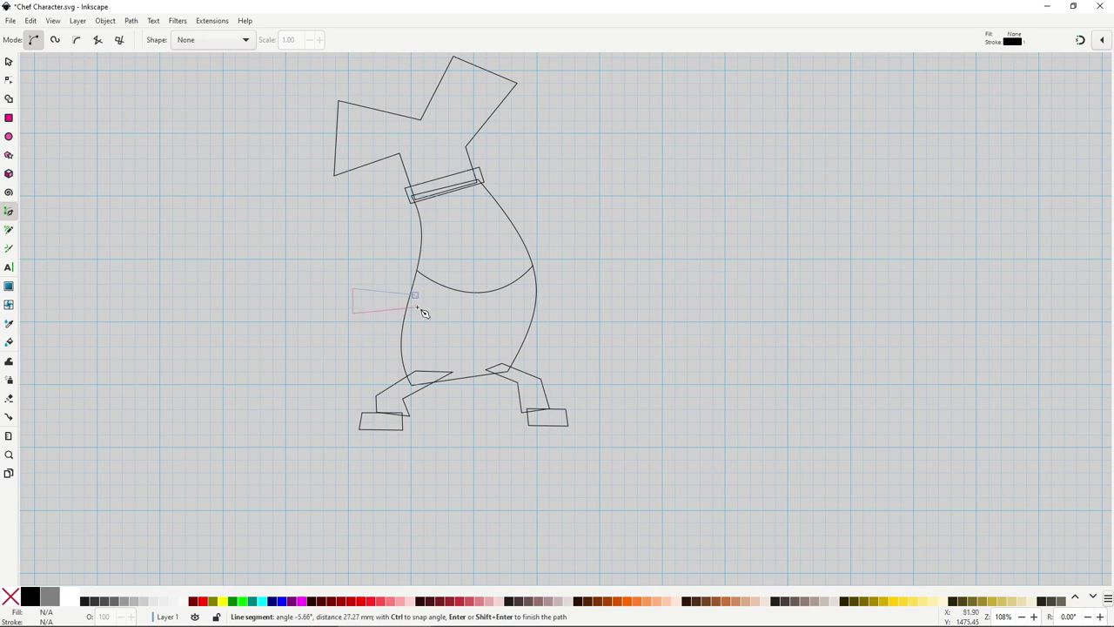
pyautogui.click(415, 296)
pyautogui.press('n')
pyautogui.moveTo(353, 311); pyautogui.dragTo(356, 319)
# Draw a small closed four-corner hand extending outward from the upper part of the left arm's outer end
pyautogui.press('b')
pyautogui.click(355, 299)
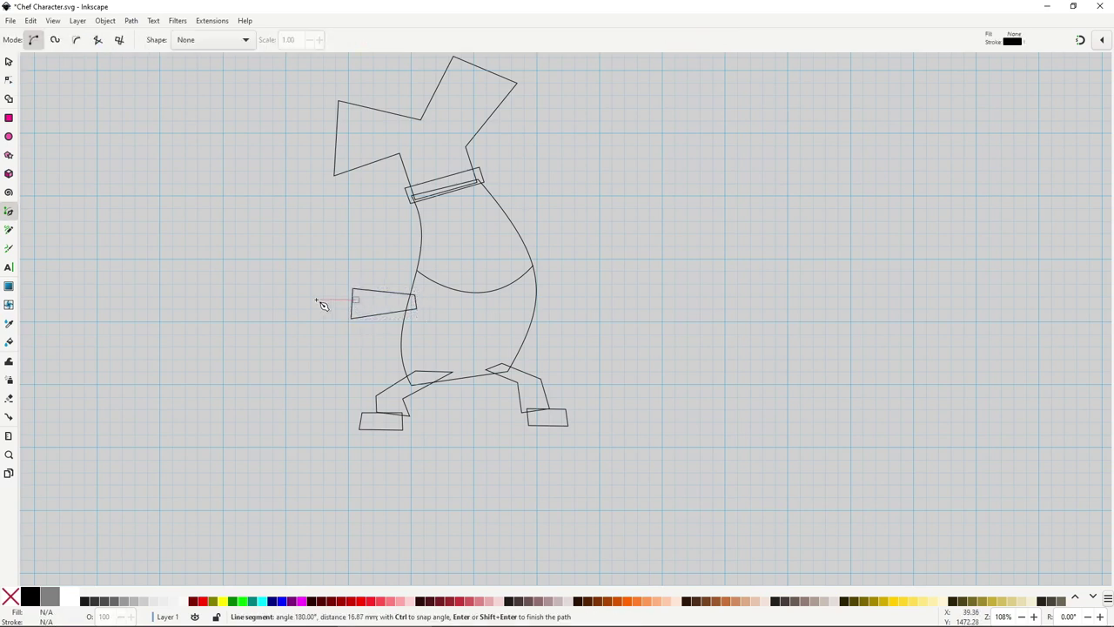
pyautogui.click(317, 291)
pyautogui.click(318, 279)
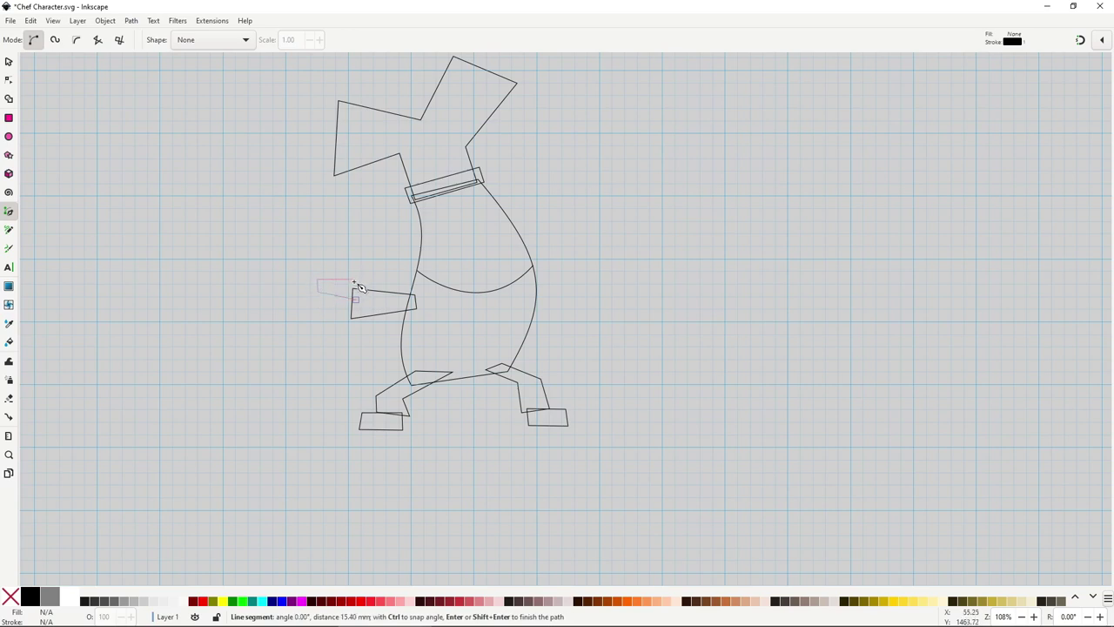
pyautogui.click(356, 300)
# Draw a closed four-corner right arm widening outward from the body's right side, and shift its two outer nodes slightly outward
pyautogui.hscroll(2, 531, 335)
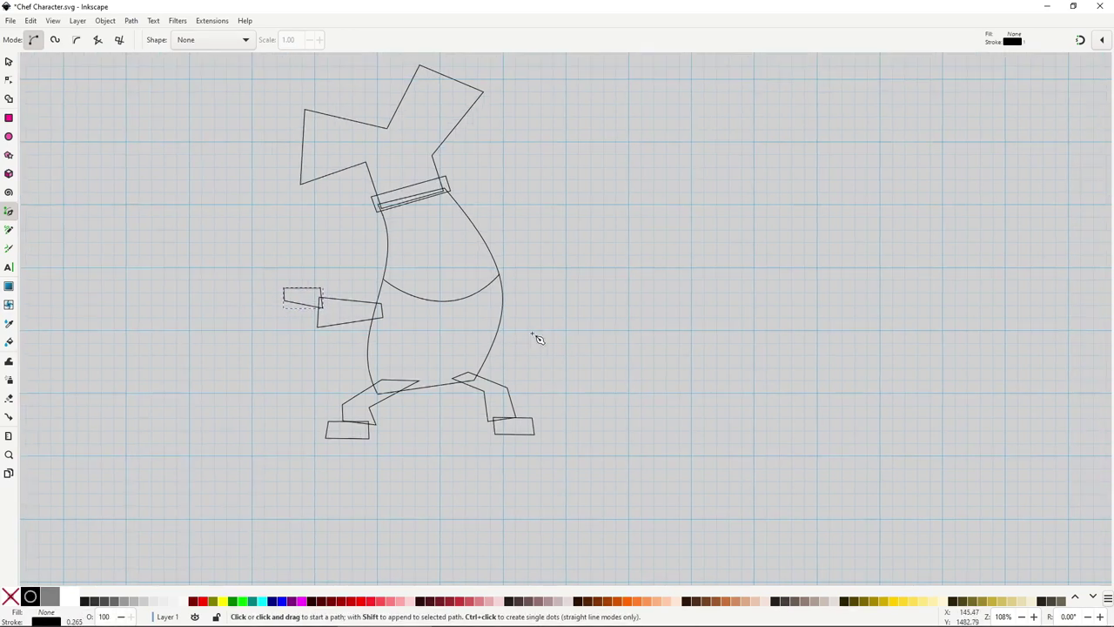
pyautogui.click(498, 297)
pyautogui.click(552, 288)
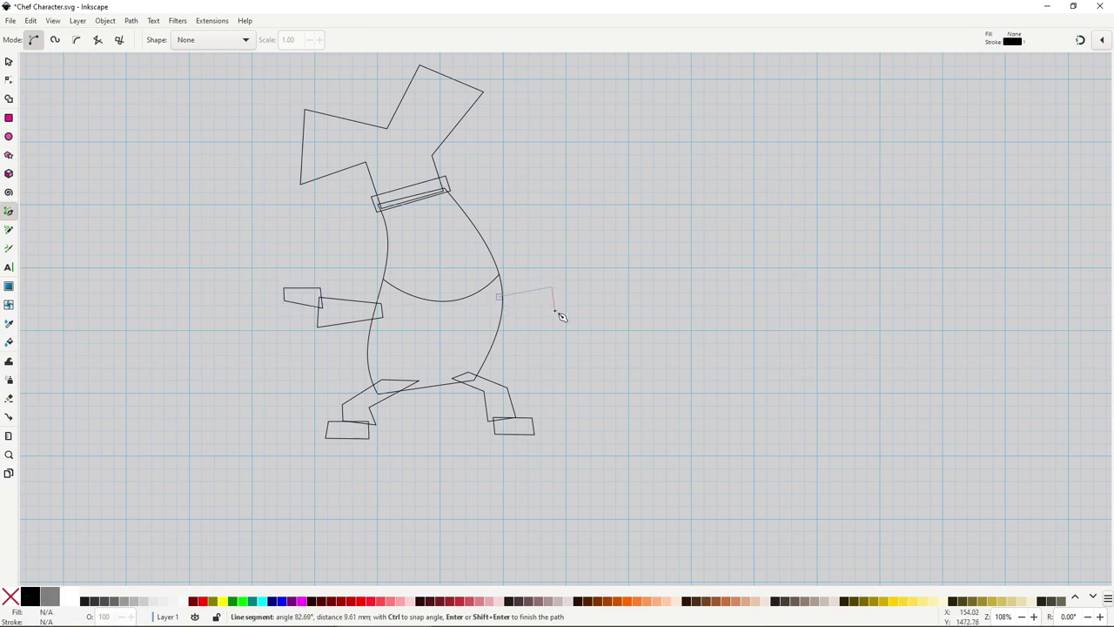
pyautogui.click(555, 313)
pyautogui.click(496, 305)
pyautogui.click(498, 297)
pyautogui.press('n')
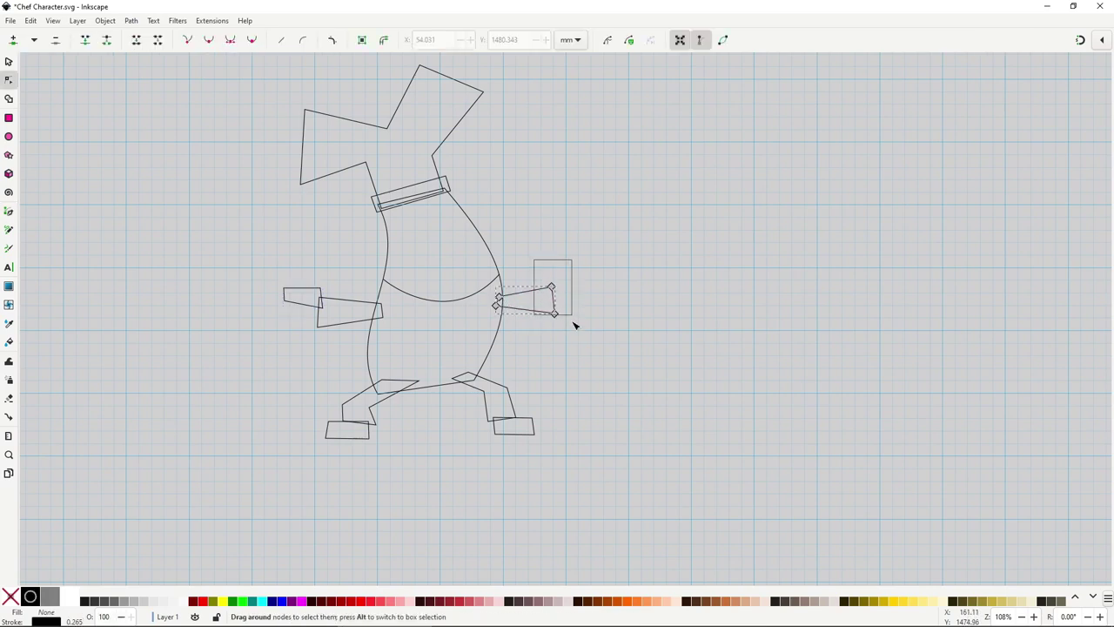
pyautogui.moveTo(575, 326); pyautogui.dragTo(563, 300)
# Draw a roughly square closed hand about 11 mm wide at the upper outer end of the right arm
pyautogui.press('b')
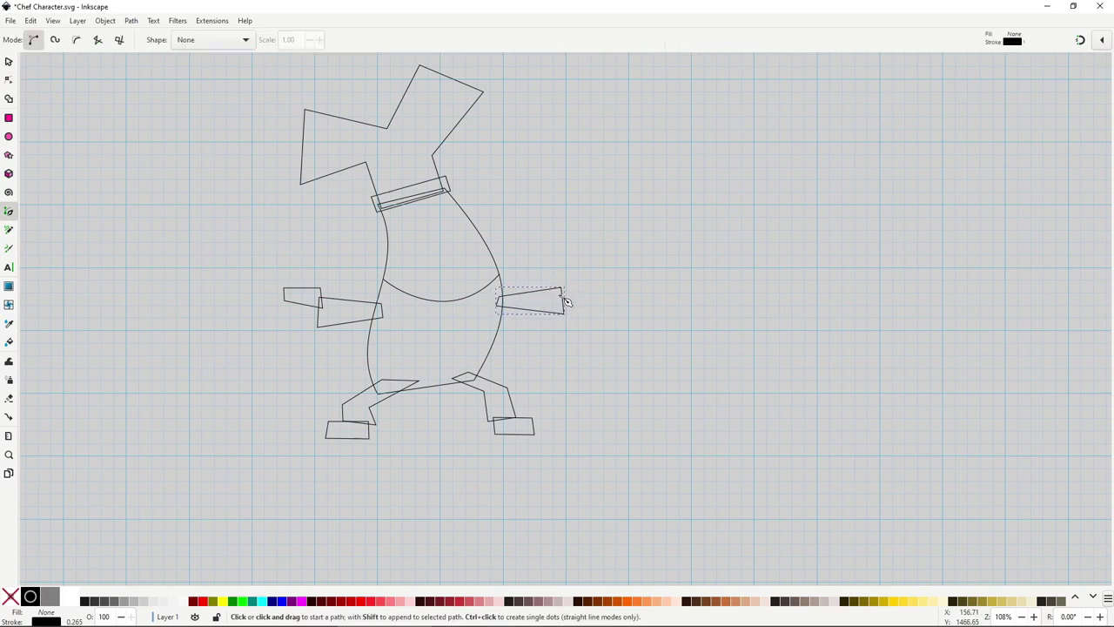
pyautogui.click(558, 271)
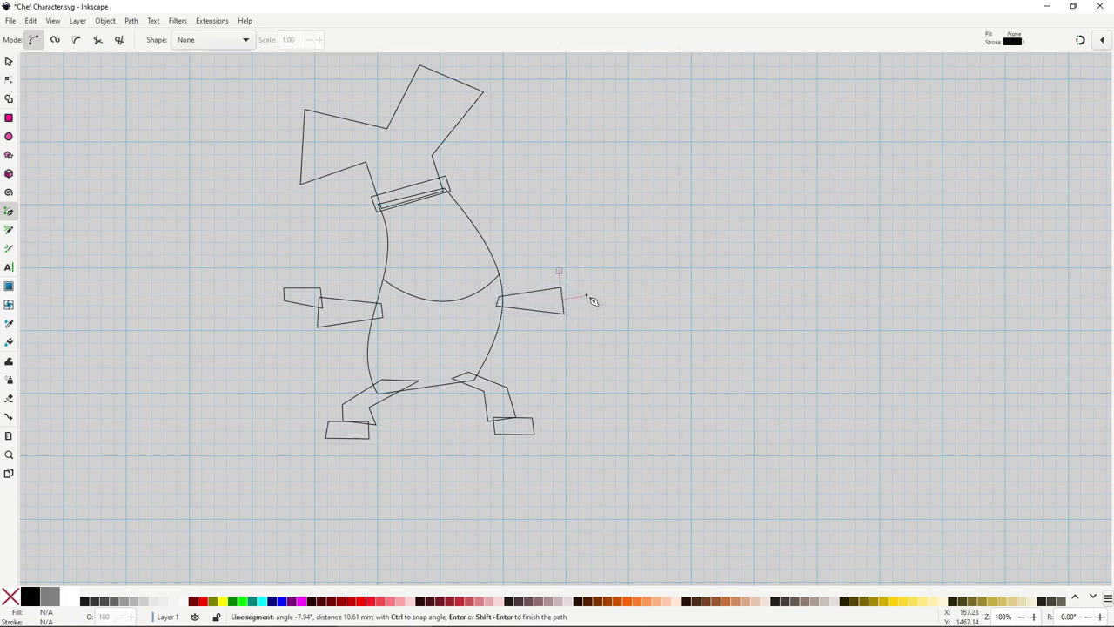
pyautogui.click(586, 297)
pyautogui.click(584, 270)
pyautogui.click(559, 271)
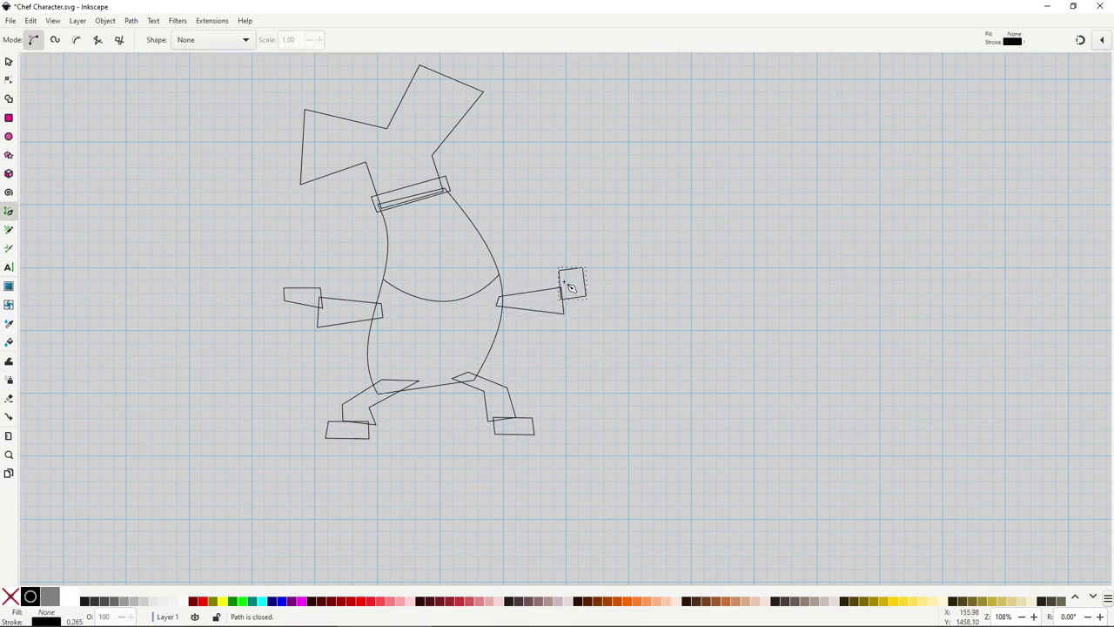
# Draw a closed six-corner cleaver about 33 mm wide and 59 mm high with its handle passing through the right hand, and deselect it
pyautogui.click(572, 307)
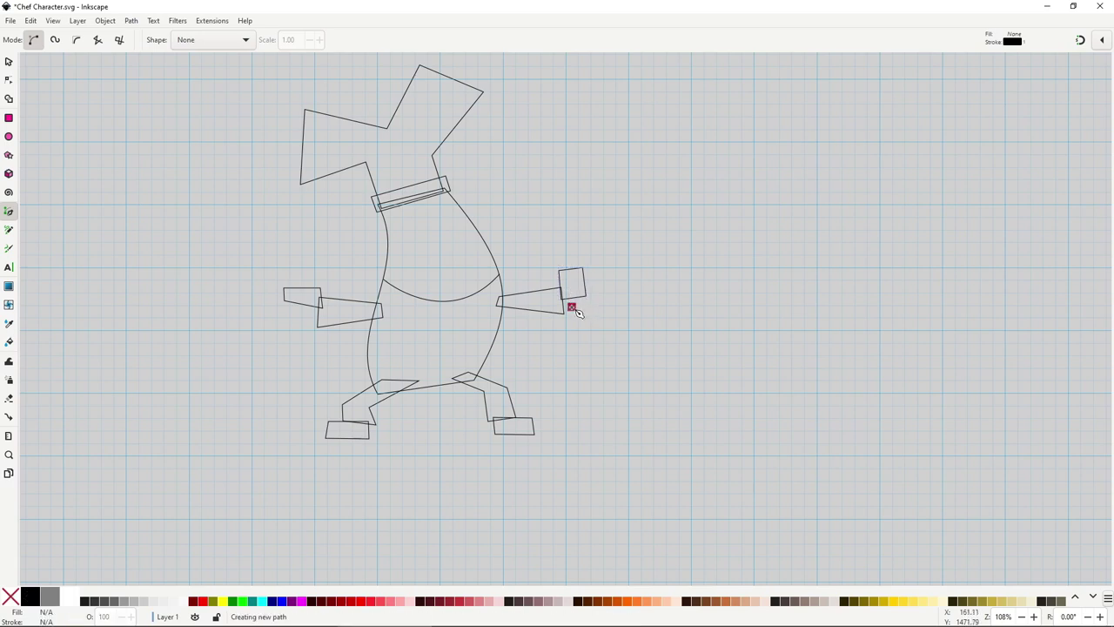
pyautogui.click(545, 190)
pyautogui.click(592, 172)
pyautogui.click(622, 235)
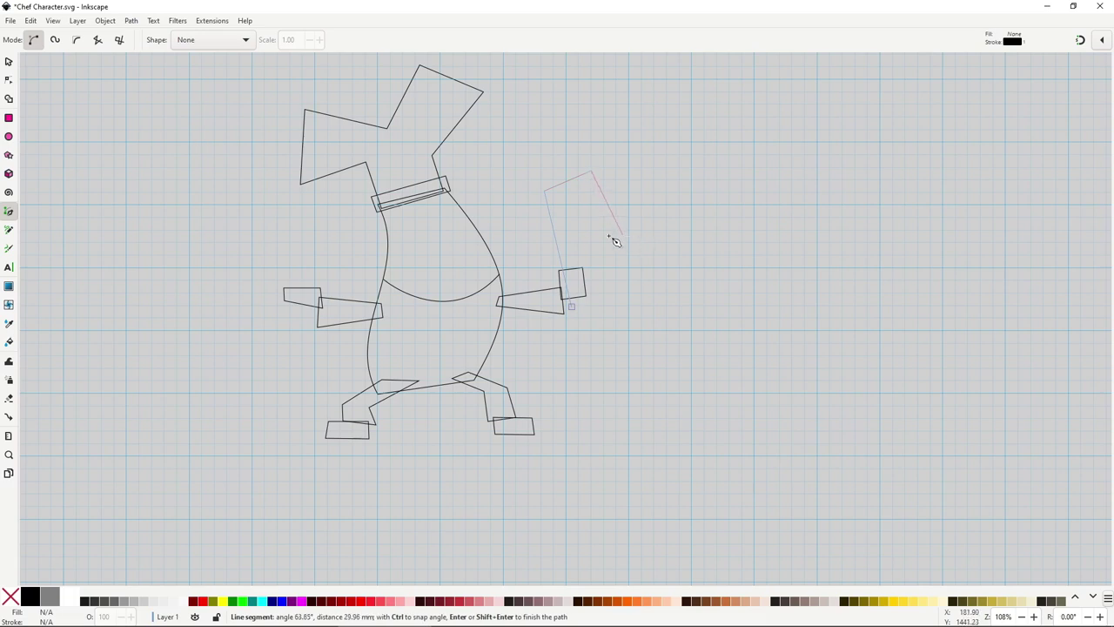
pyautogui.click(571, 258)
pyautogui.click(573, 308)
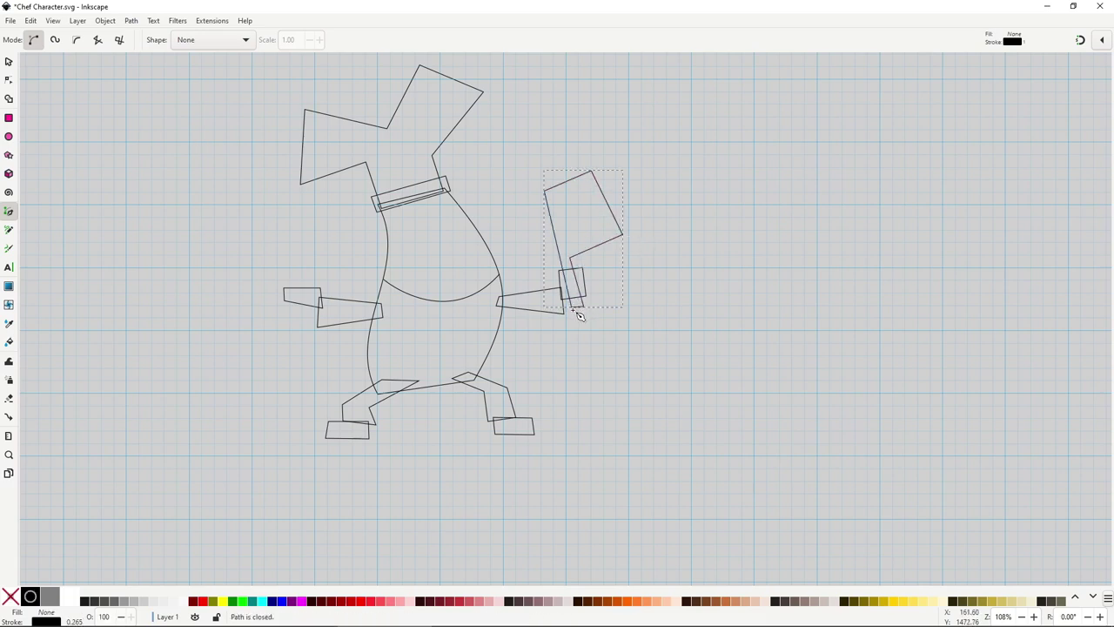
pyautogui.press('s')
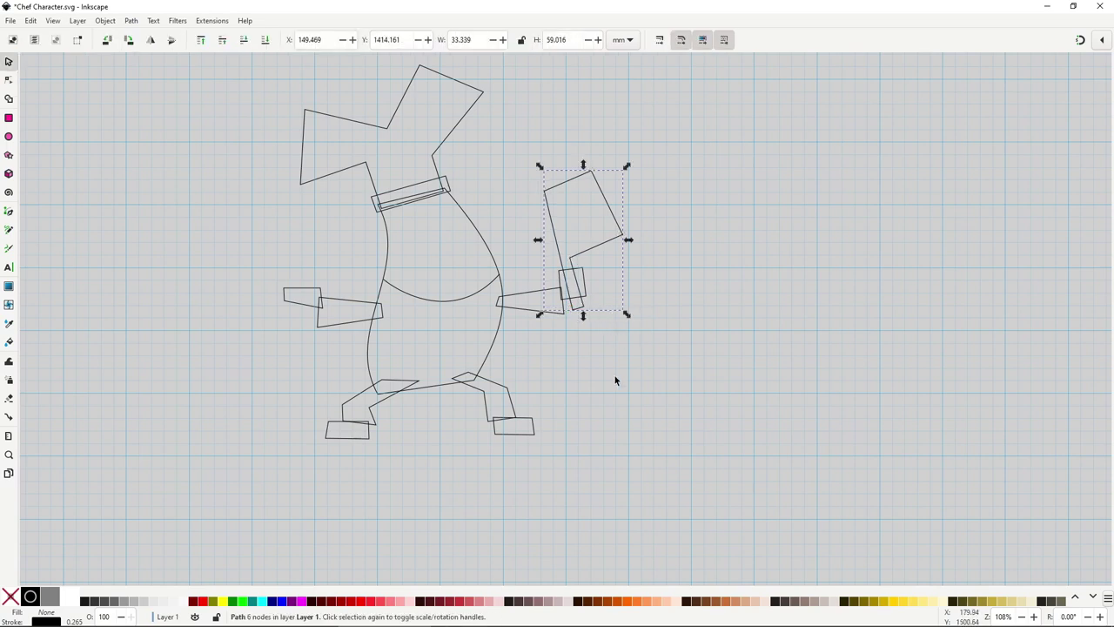
pyautogui.click(593, 398)
# Fill the body shape with the light peach colour #FFCCAA and deselect it
pyautogui.scroll(-1, 625, 376)
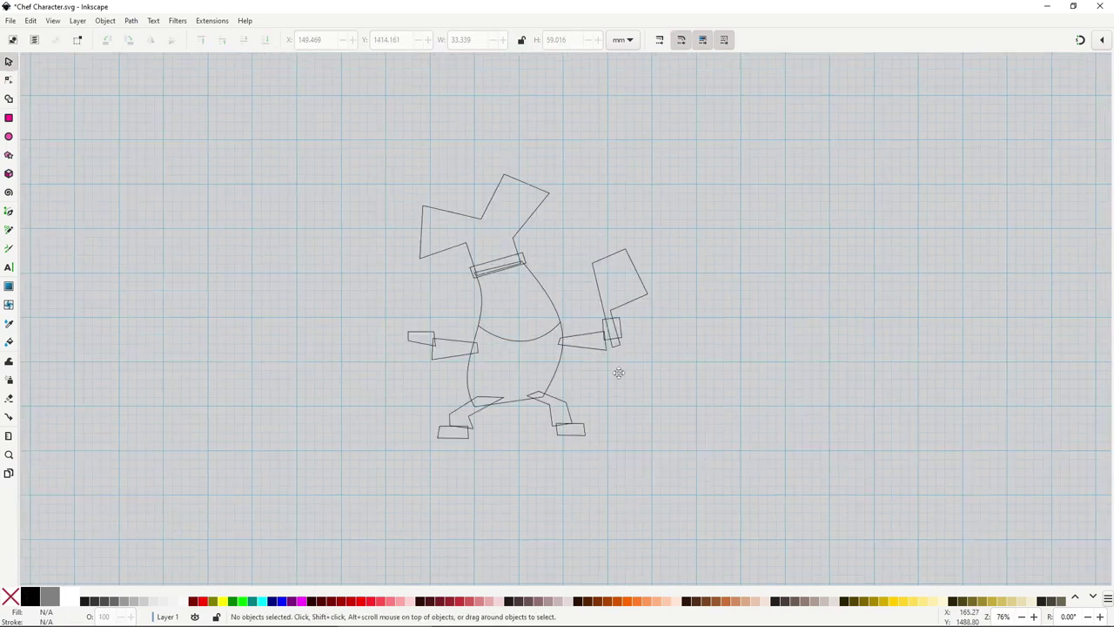
pyautogui.moveTo(625, 378); pyautogui.dragTo(640, 391)
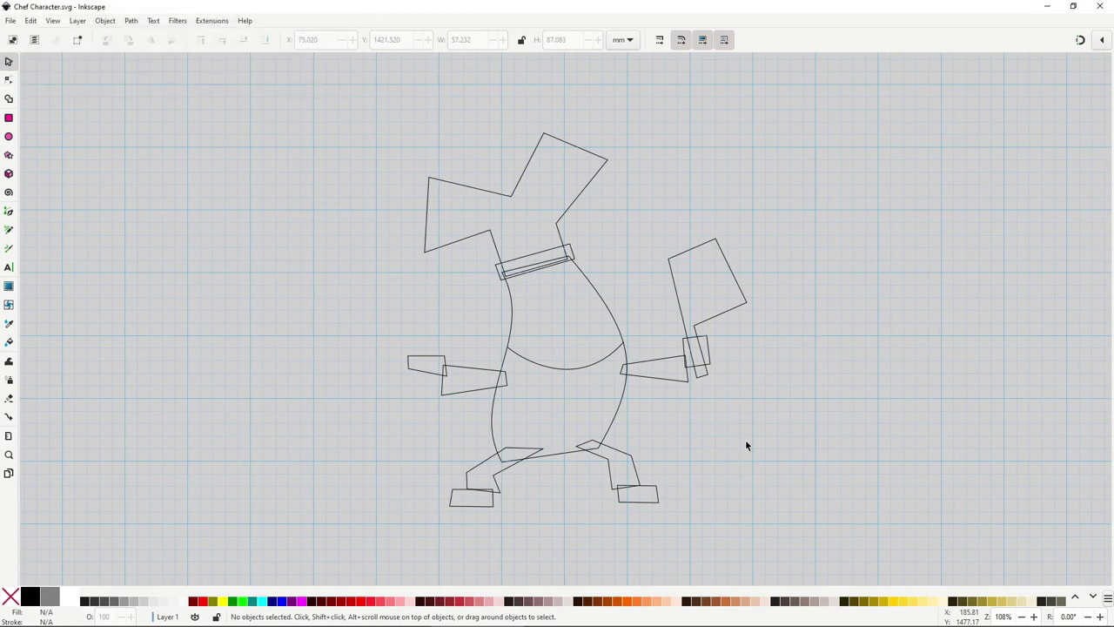
pyautogui.click(613, 313)
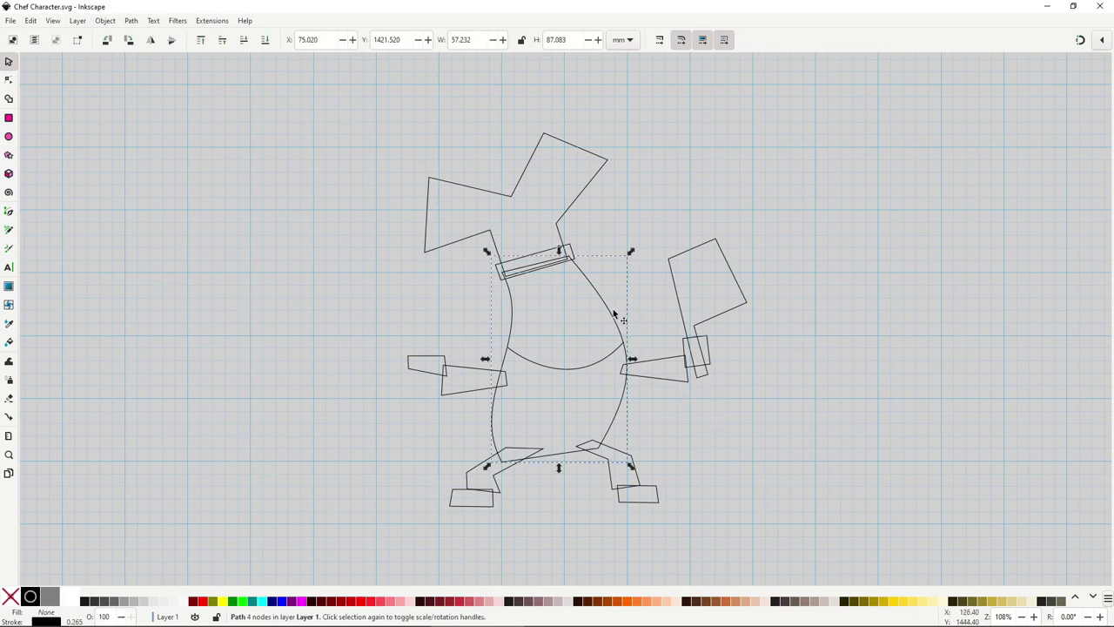
pyautogui.click(668, 601)
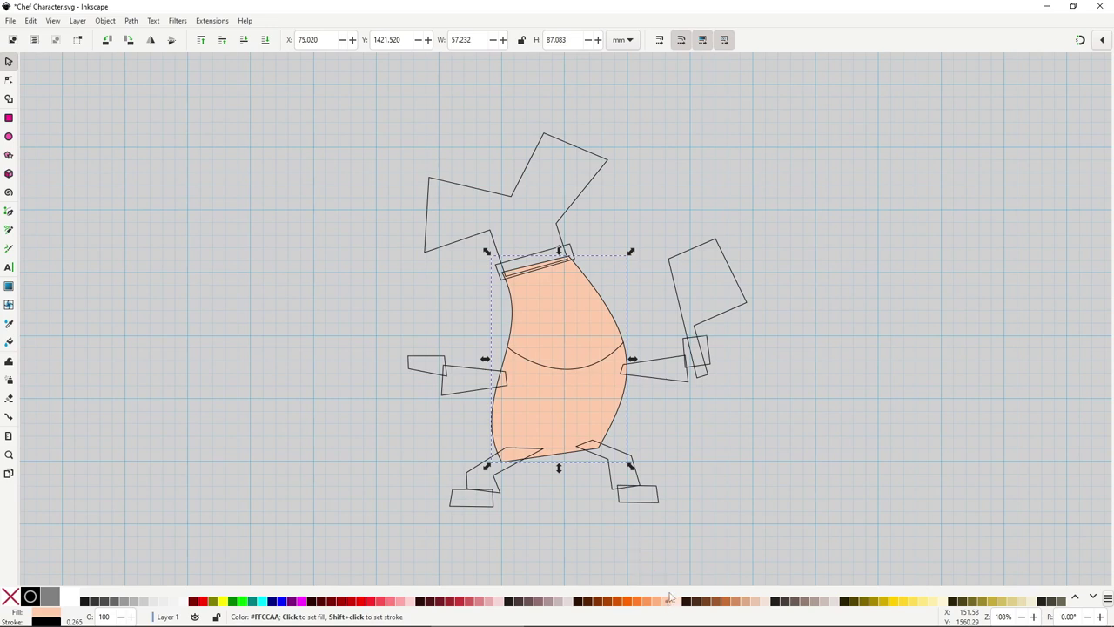
pyautogui.click(713, 422)
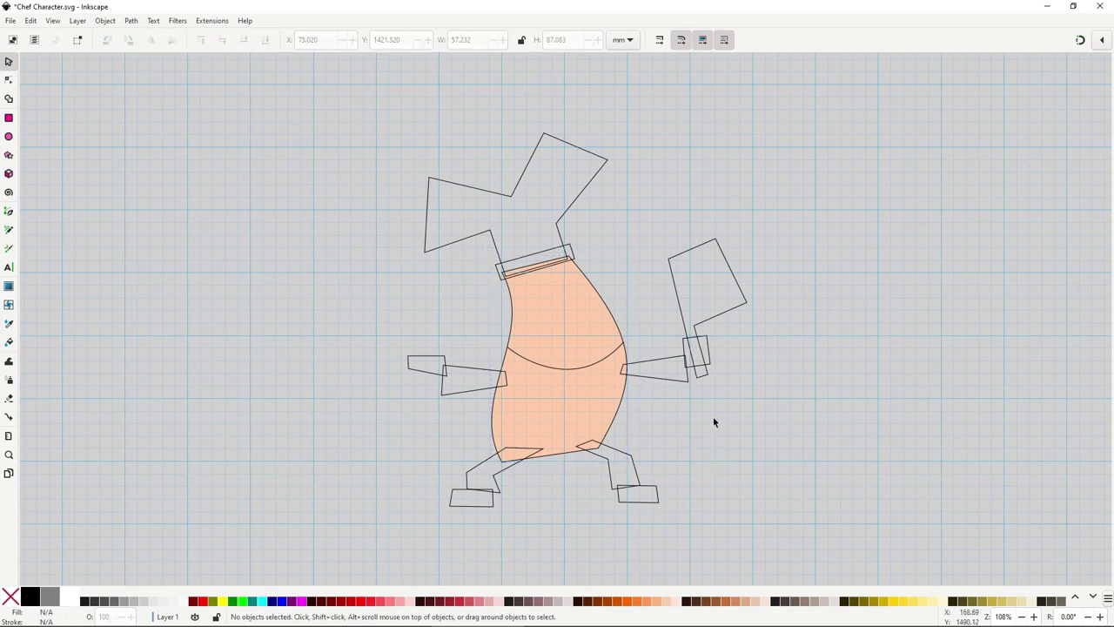
# Draw a small ellipse with radii of about 6.5 mm and 6 mm to the left of the body, above the left arm
pyautogui.click(9, 137)
pyautogui.moveTo(440, 294); pyautogui.dragTo(471, 323)
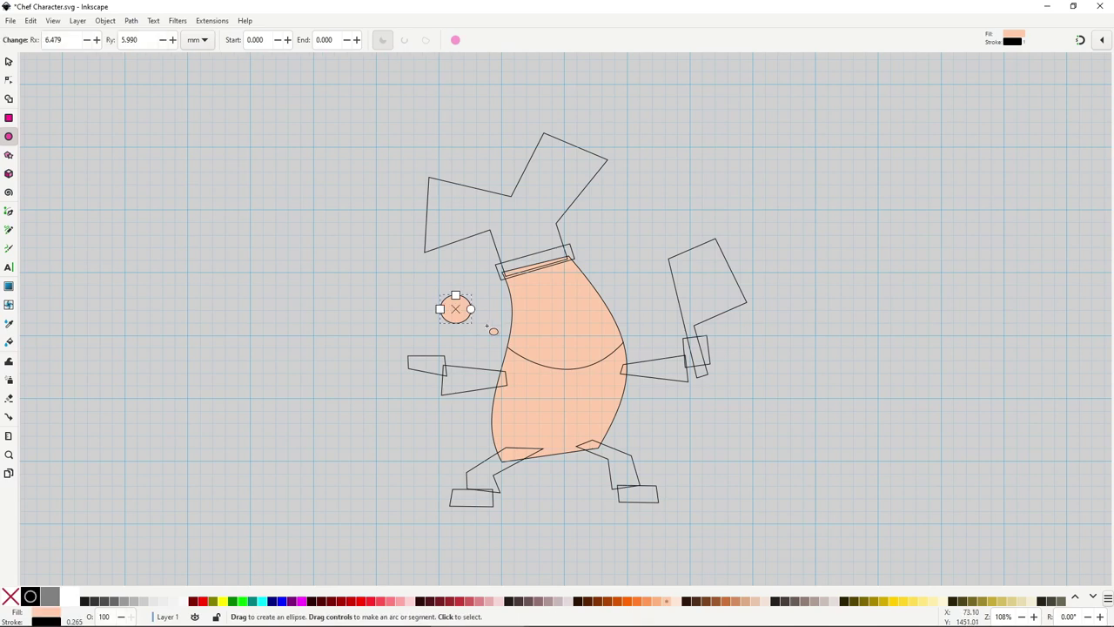
# Fill the ellipse with 7.5% Gray, duplicate it, place the two eyes at the body's upper corners and deselect
pyautogui.click(164, 601)
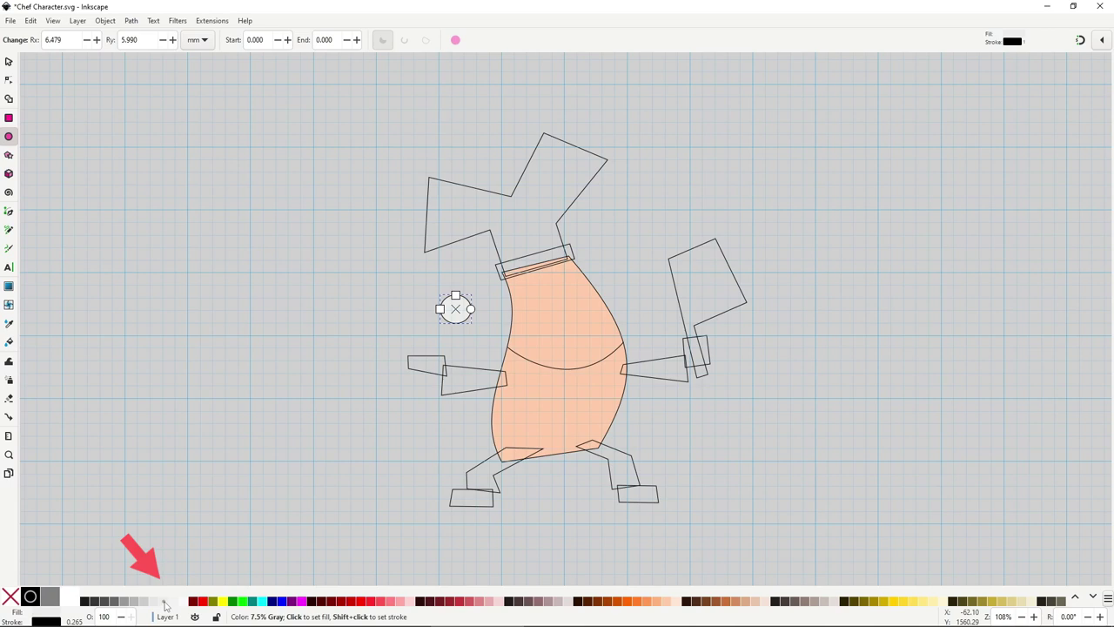
pyautogui.press('s')
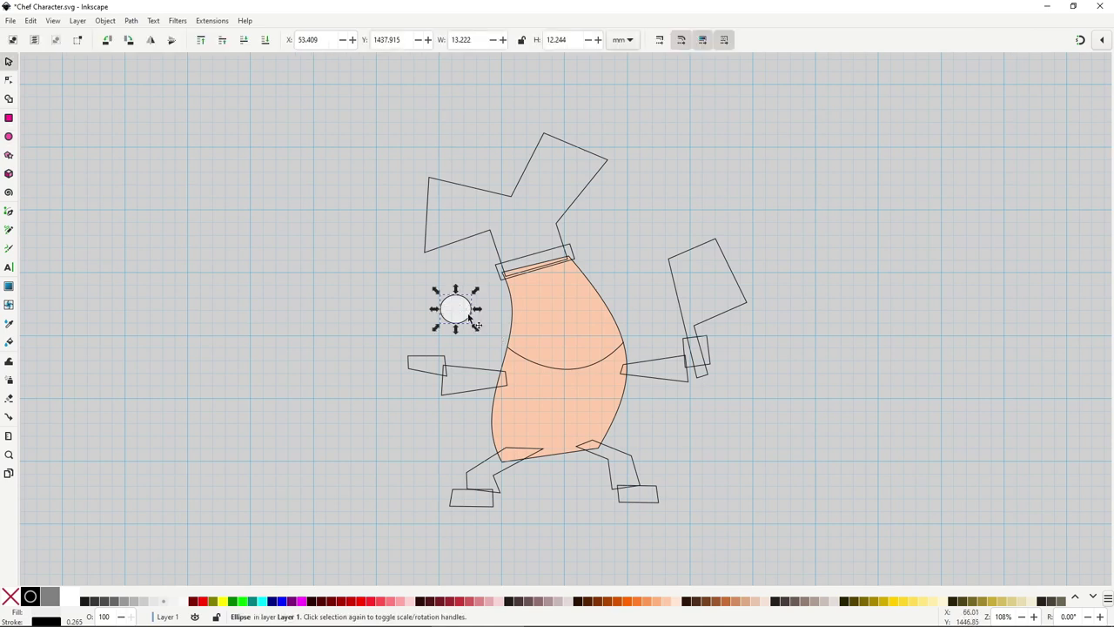
pyautogui.moveTo(463, 311); pyautogui.dragTo(590, 272)
pyautogui.hotkey('ctrl', 'd')
pyautogui.press('Escape')
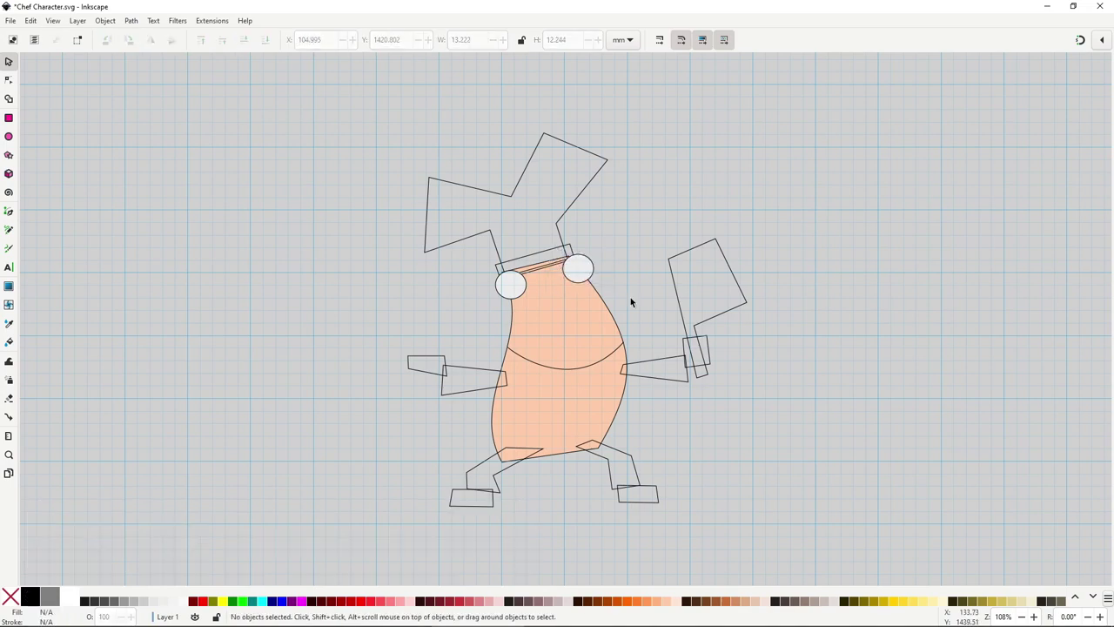
# Widen the left eye, tilt it counterclockwise, and enlarge it to about 18 by 15 mm over the body's upper left corner
pyautogui.scroll(1, 526, 294)
pyautogui.scroll(4, 526, 294)
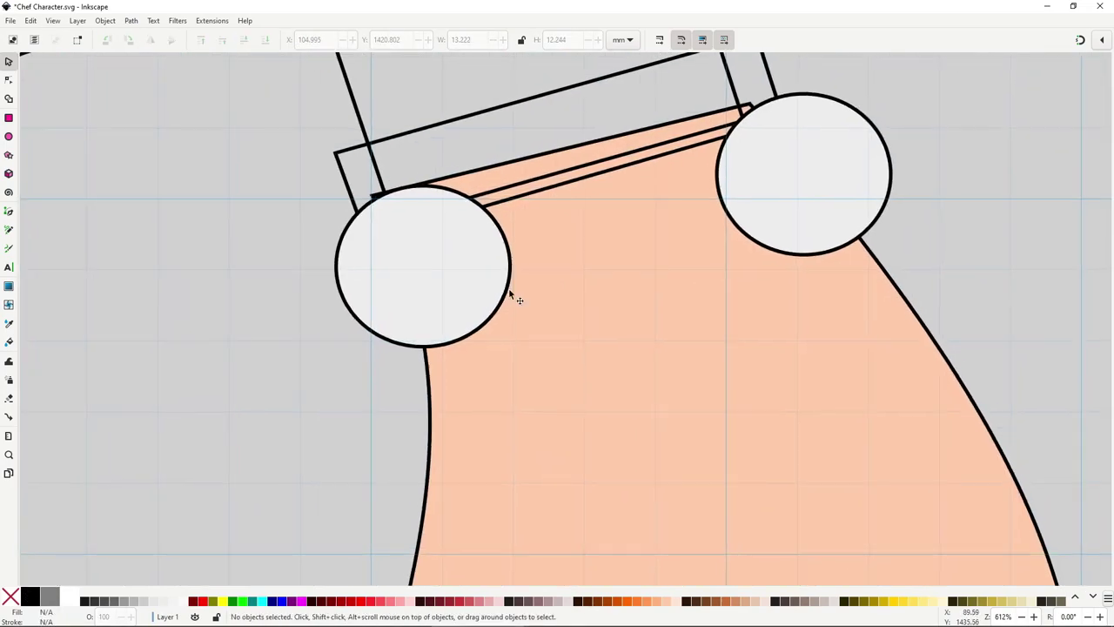
pyautogui.click(488, 270)
pyautogui.moveTo(517, 266); pyautogui.dragTo(550, 269)
pyautogui.click(546, 268)
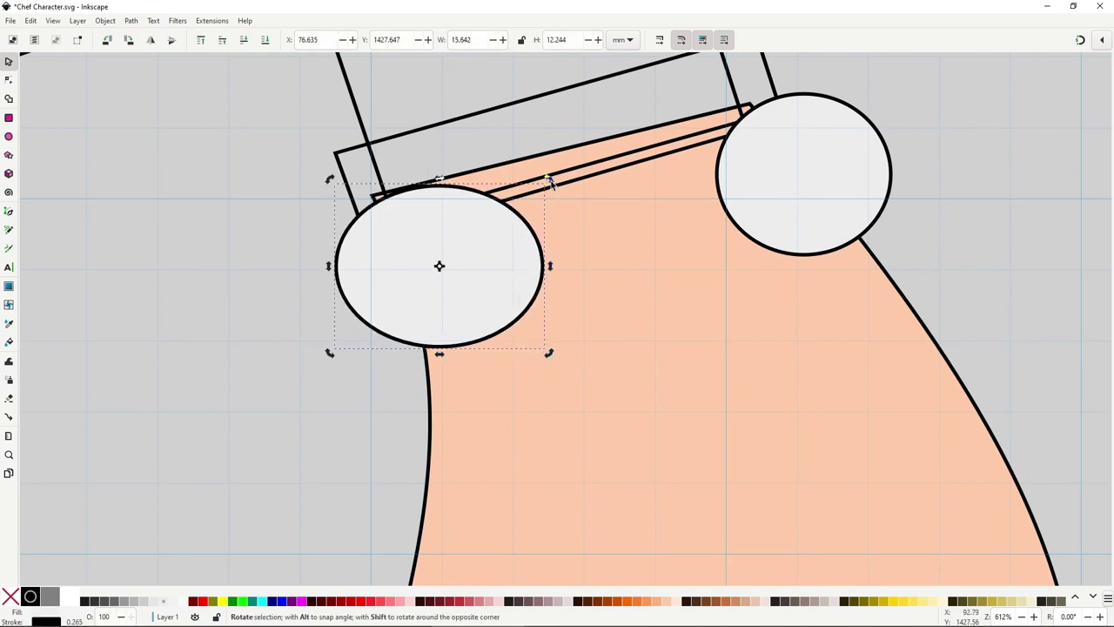
pyautogui.moveTo(544, 183); pyautogui.dragTo(535, 137)
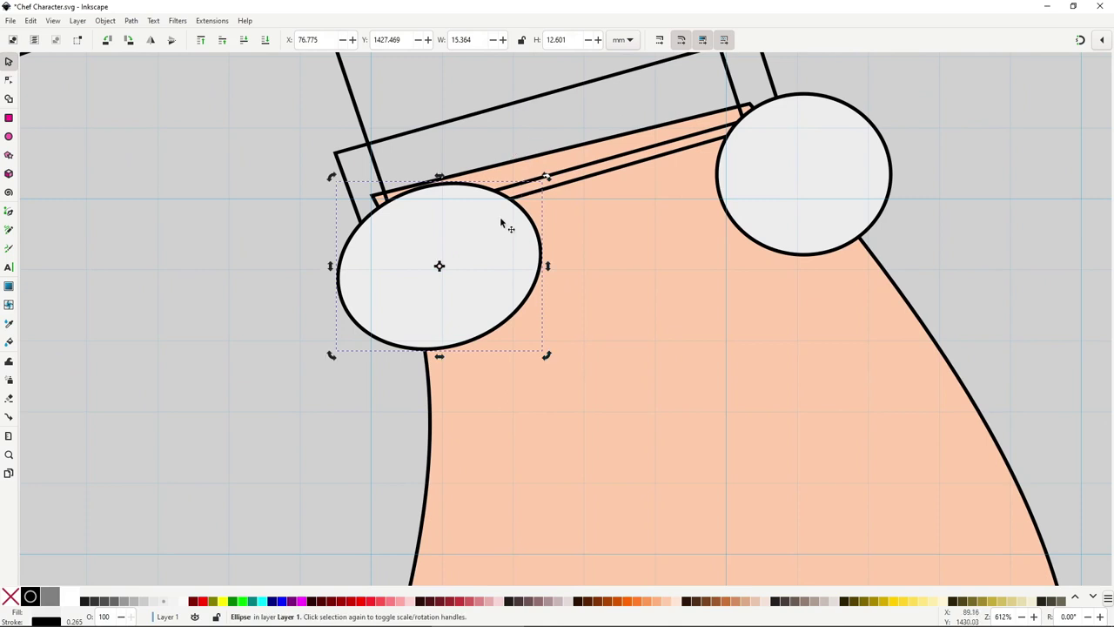
pyautogui.moveTo(484, 267); pyautogui.dragTo(481, 255)
pyautogui.scroll(-2, 474, 348)
pyautogui.moveTo(512, 346); pyautogui.dragTo(523, 354)
# Widen the right eye slightly, tilt it counterclockwise, shift it outward to the body's edge and deselect it
pyautogui.click(638, 283)
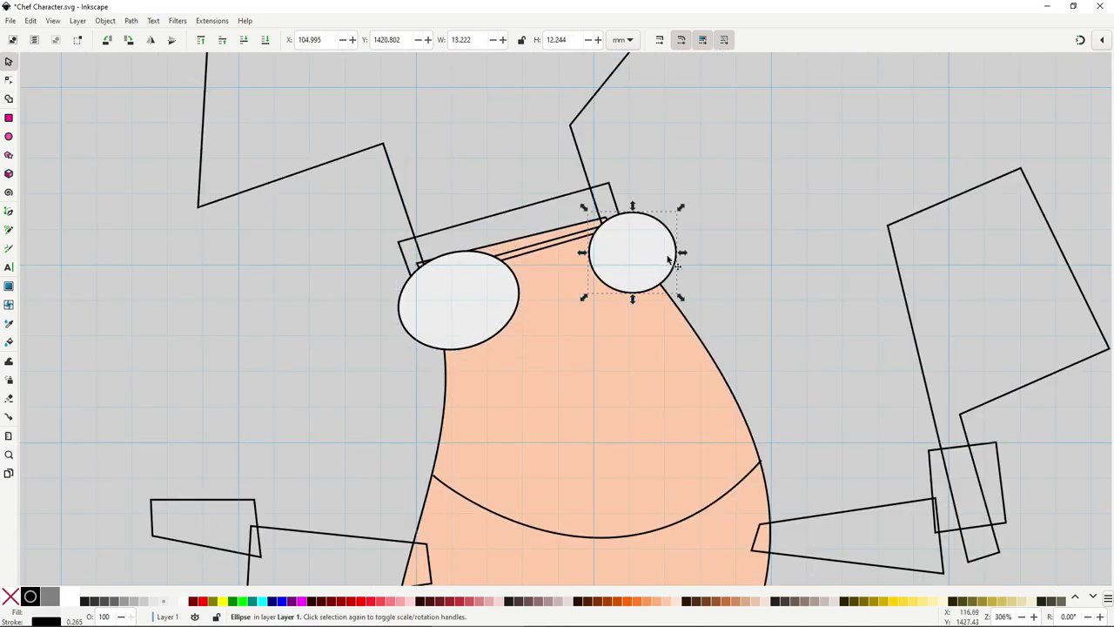
pyautogui.moveTo(683, 256); pyautogui.dragTo(694, 256)
pyautogui.click(671, 248)
pyautogui.moveTo(693, 207); pyautogui.dragTo(641, 160)
pyautogui.moveTo(649, 261); pyautogui.dragTo(658, 262)
pyautogui.click(720, 320)
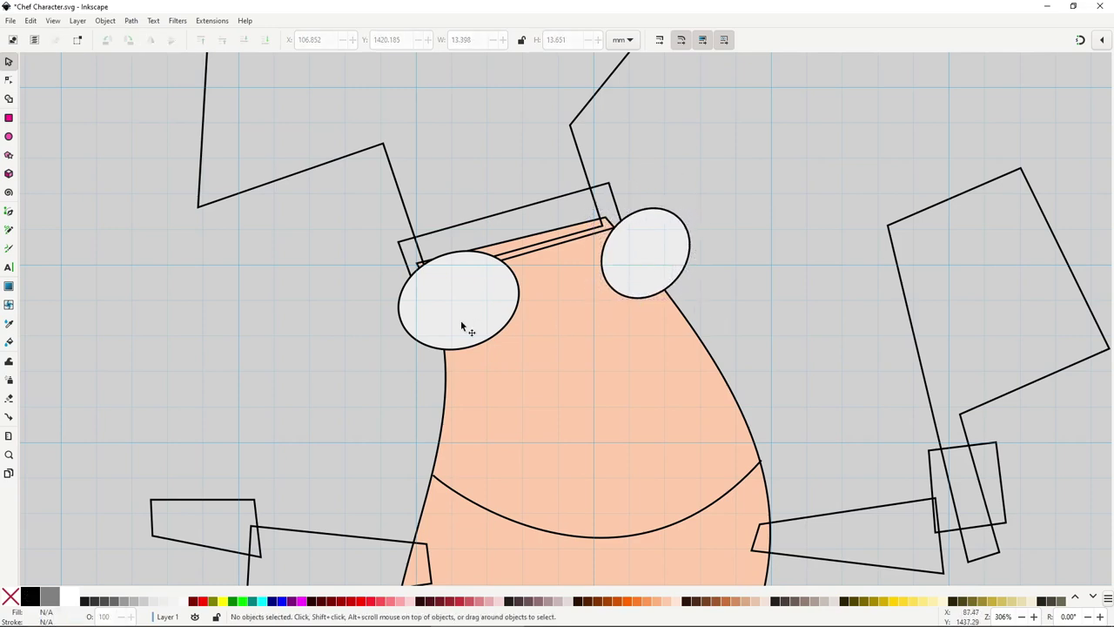
# Draw a closed curved lower eyelid about 22 mm wide and 9 mm high across the left eye, filled with the body's peach colour
pyautogui.scroll(1, 457, 326)
pyautogui.press('b')
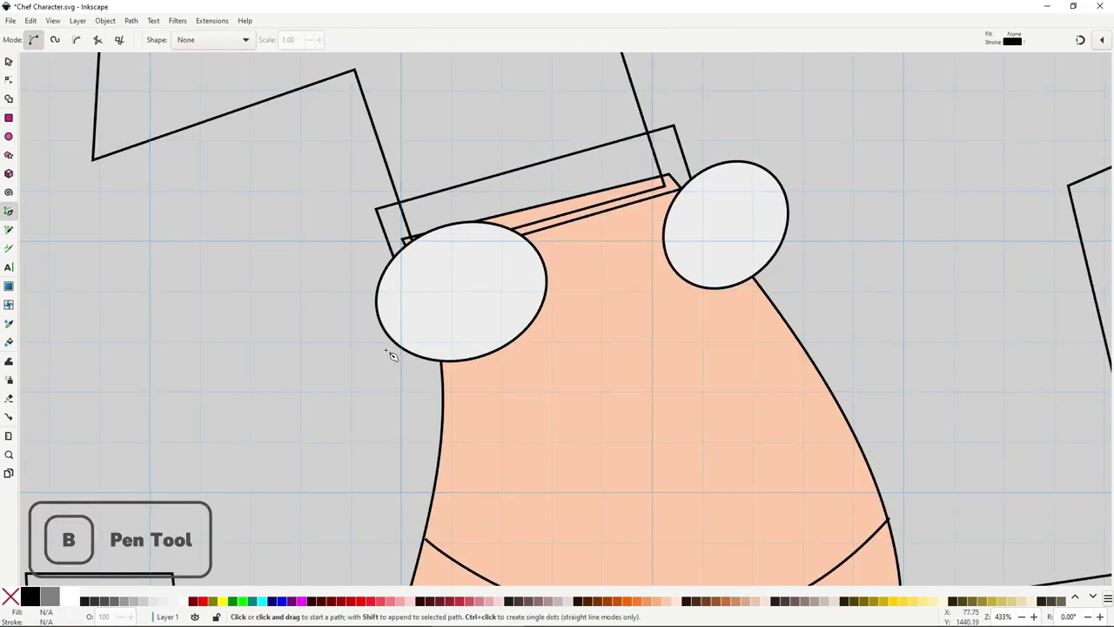
pyautogui.click(386, 350)
pyautogui.moveTo(561, 308); pyautogui.dragTo(664, 324)
pyautogui.click(453, 389)
pyautogui.click(386, 350)
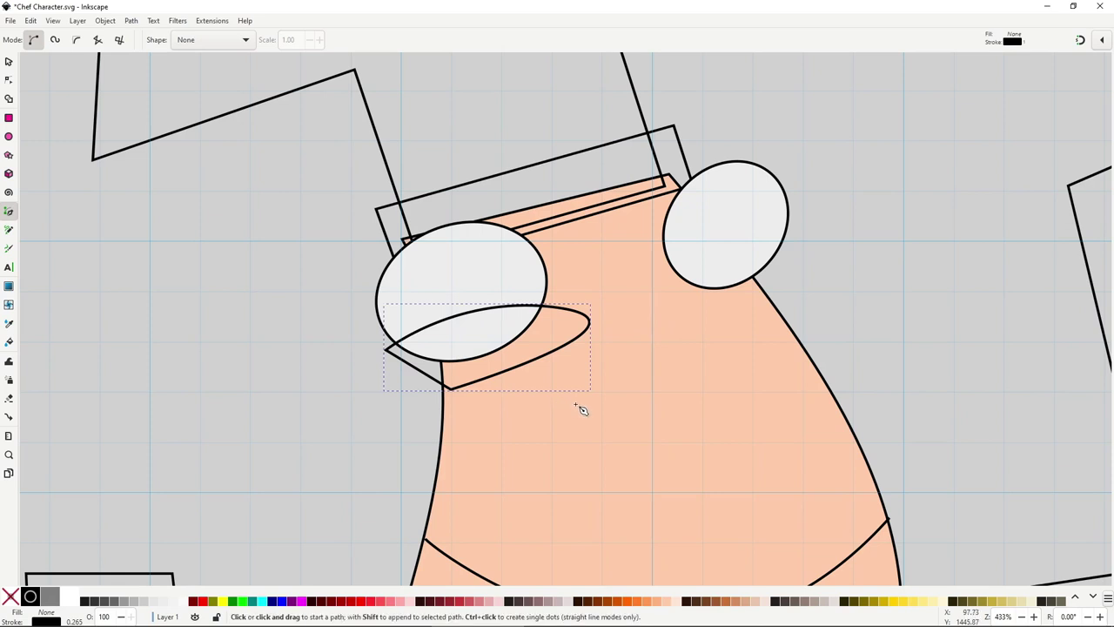
pyautogui.press('d')
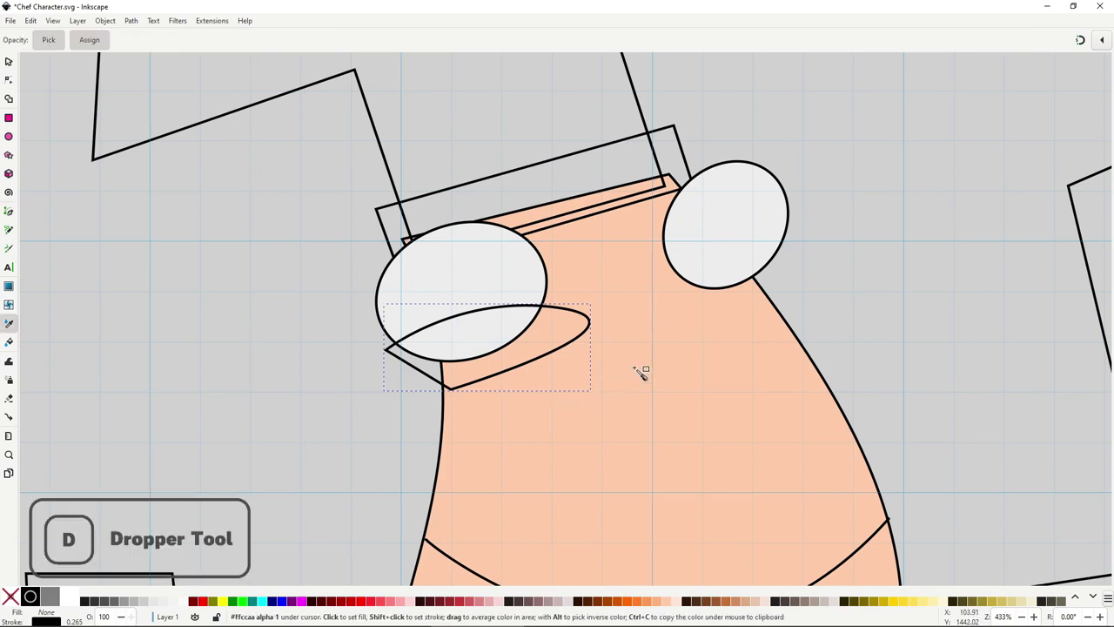
pyautogui.click(639, 373)
pyautogui.press('s')
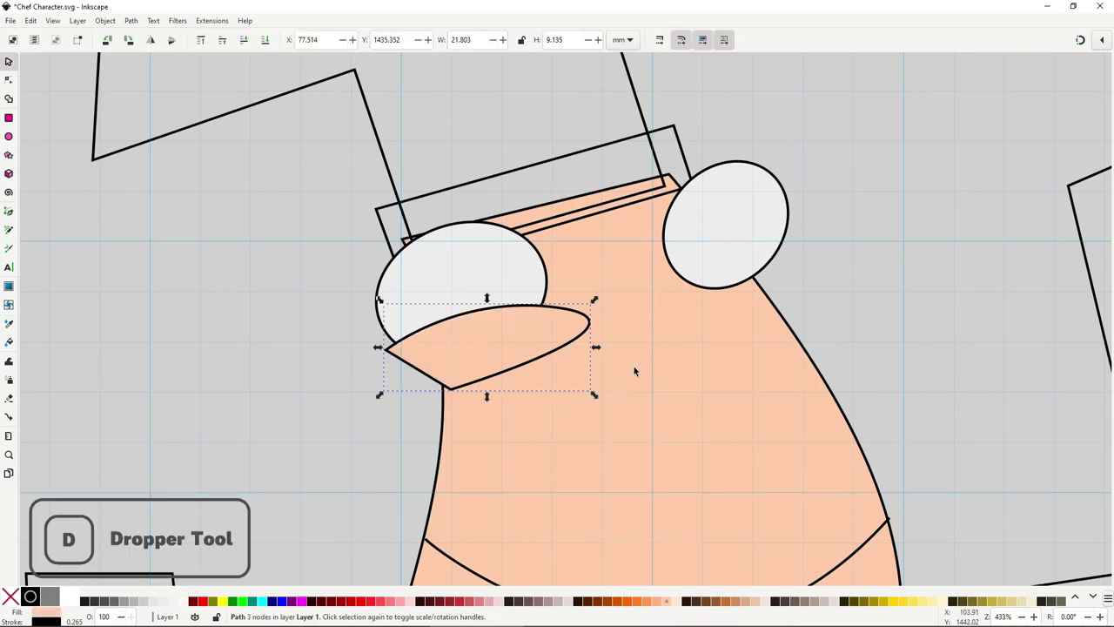
# Raise the left eye ellipse to the top, duplicate it, and clip the lower eyelid shape with the copy
pyautogui.click(490, 261)
pyautogui.press('Home')
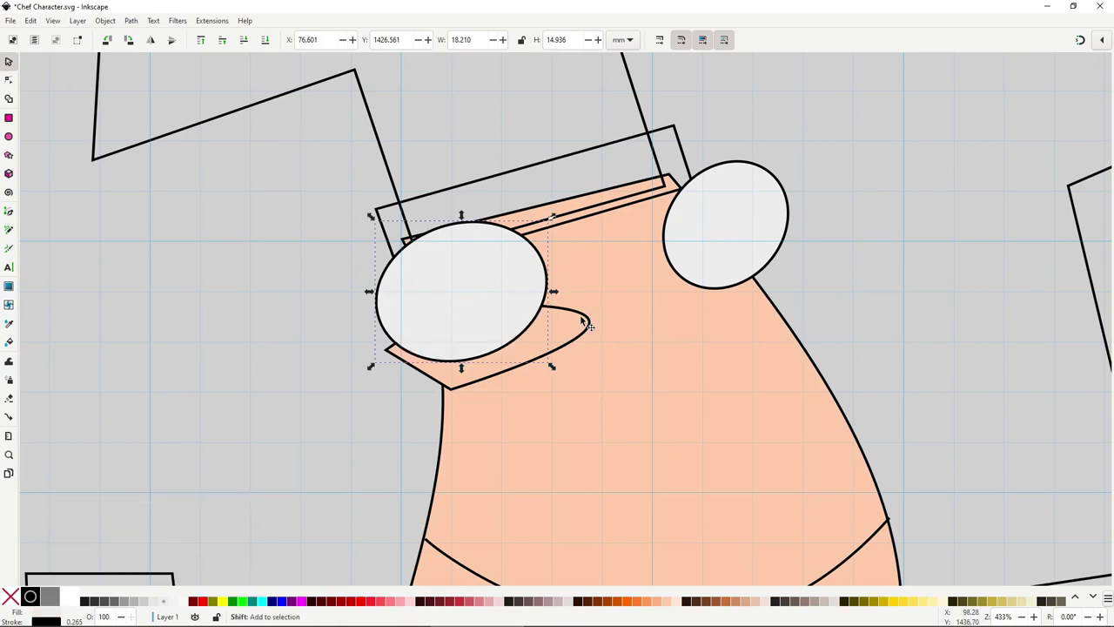
pyautogui.hotkey('ctrl', 'd')
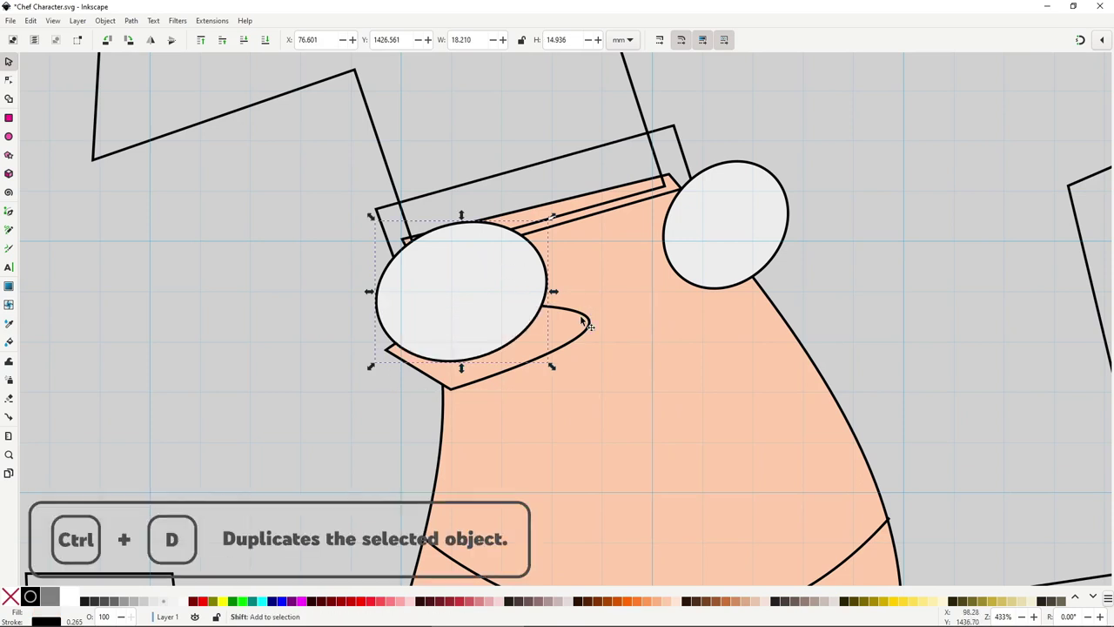
pyautogui.keyDown('shift'); pyautogui.click(583, 322); pyautogui.keyUp('shift')
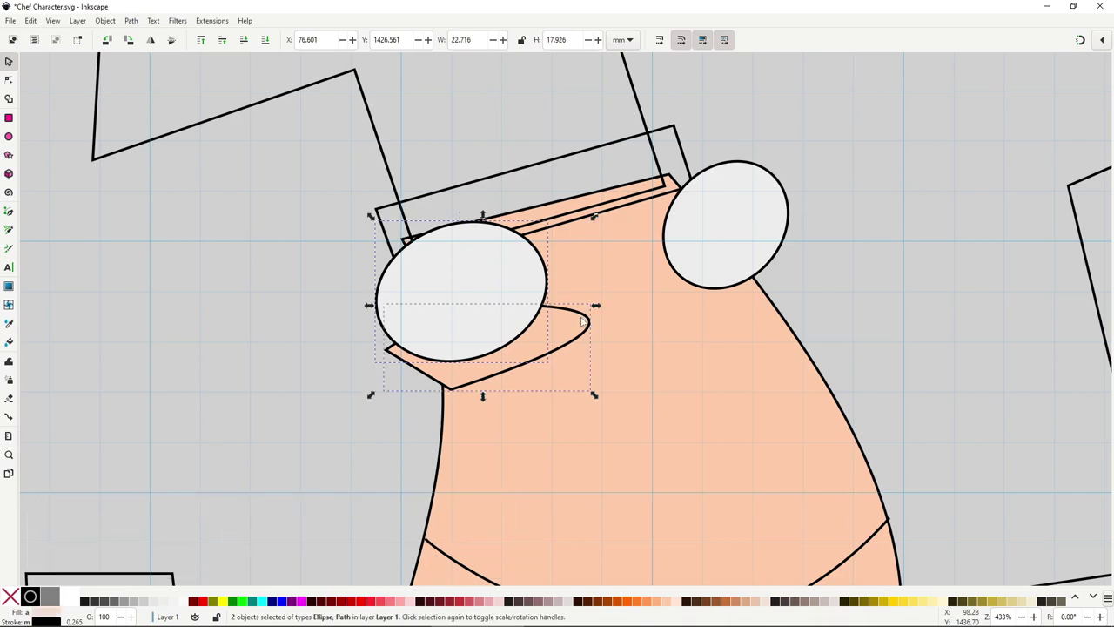
pyautogui.rightClick(584, 322)
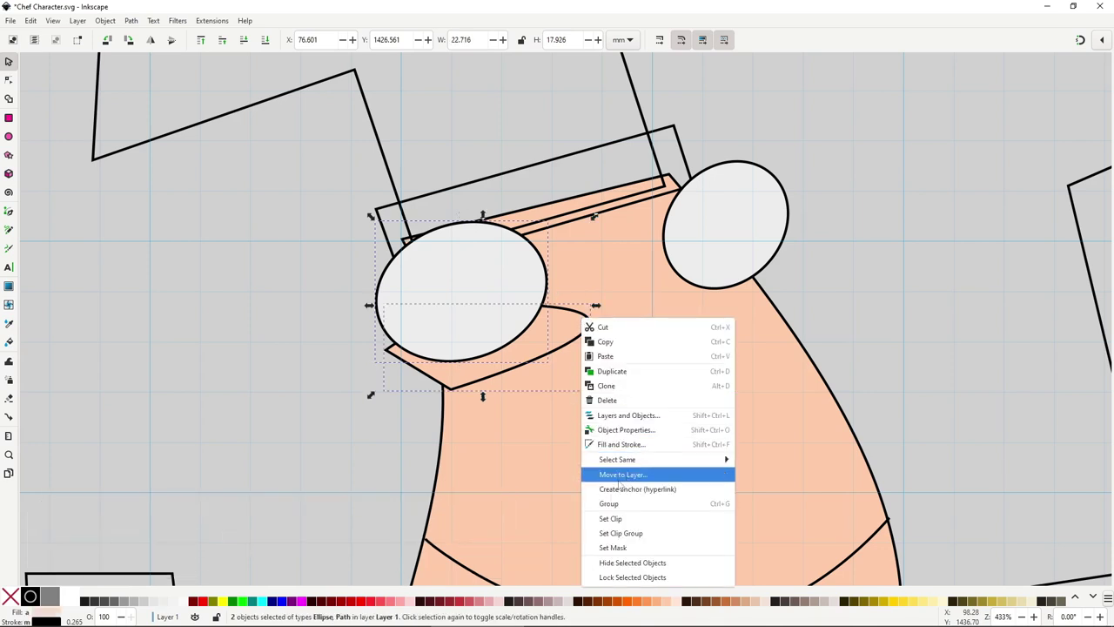
pyautogui.click(620, 519)
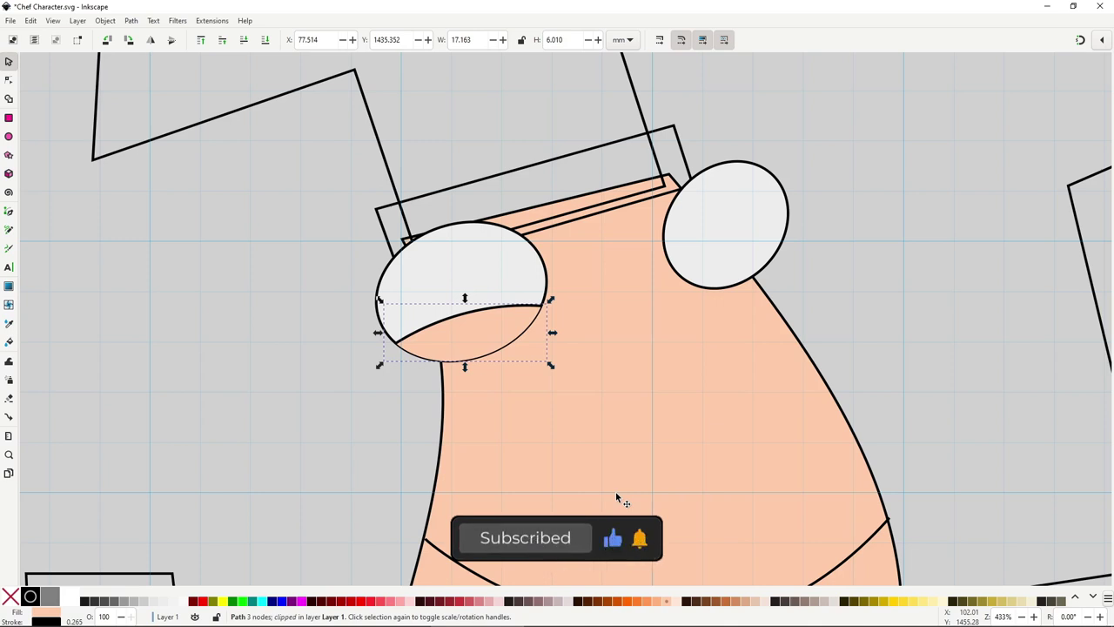
# Raise the remaining left eye ellipse to the top, remove its fill so only the outline stays, and deselect it
pyautogui.click(526, 278)
pyautogui.press('Home')
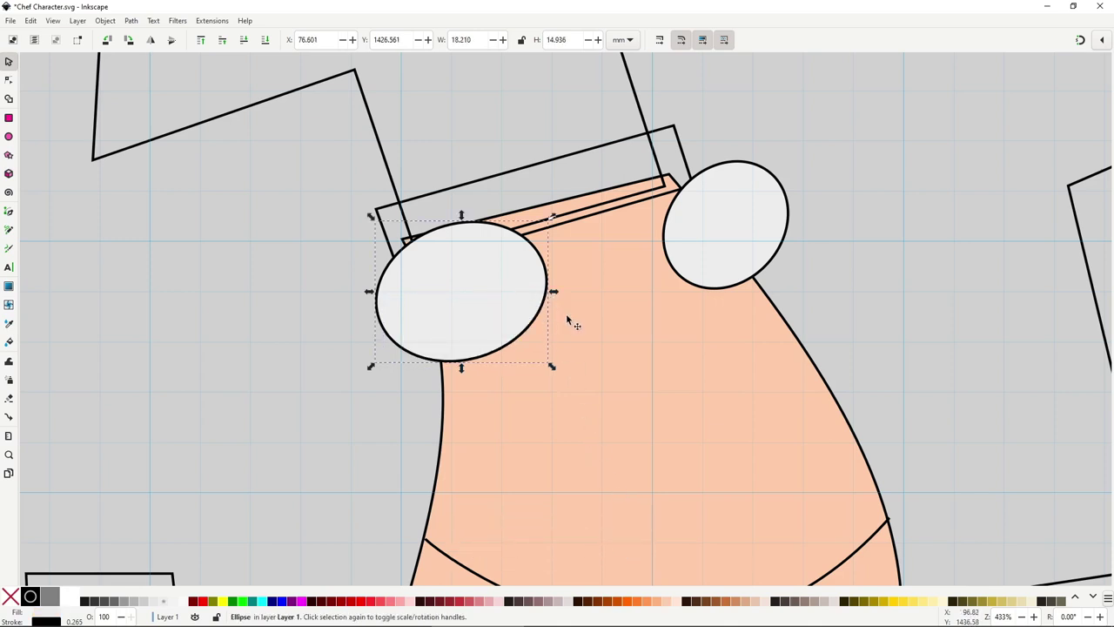
pyautogui.click(11, 597)
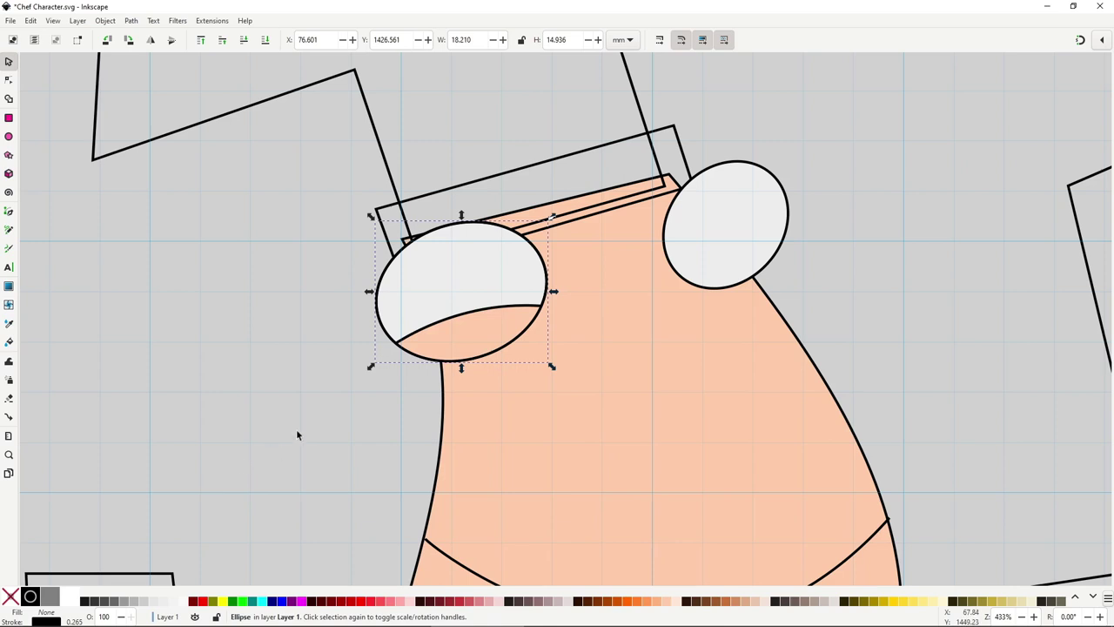
pyautogui.click(351, 387)
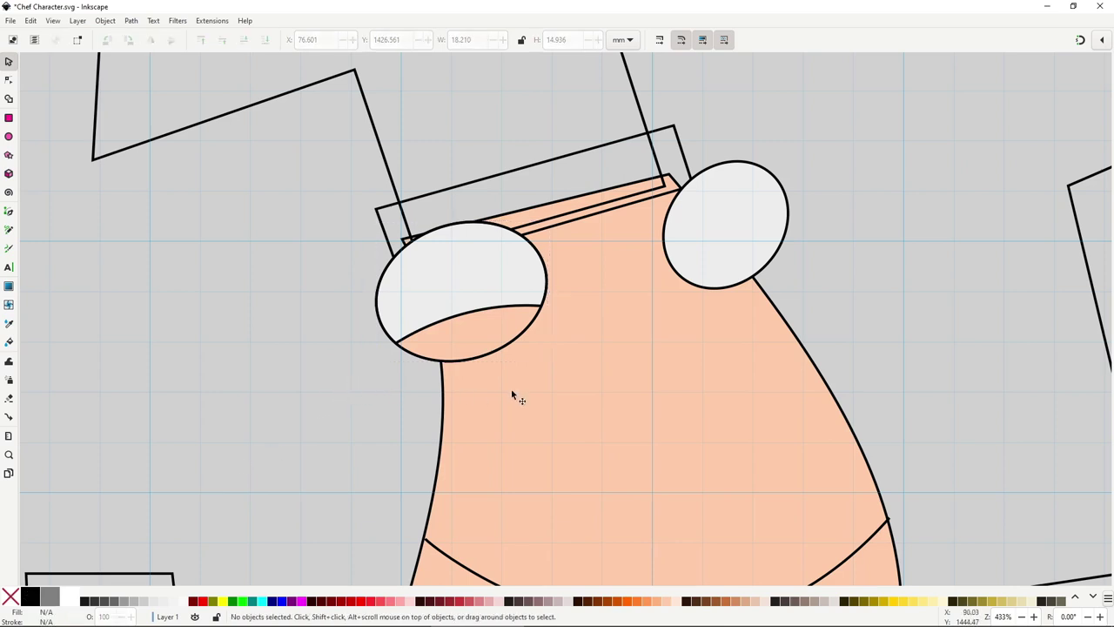
# Draw an outline-free 80% Gray pupil about 2.2 mm across in the left eye and widen it to about 2.6 mm
pyautogui.click(9, 136)
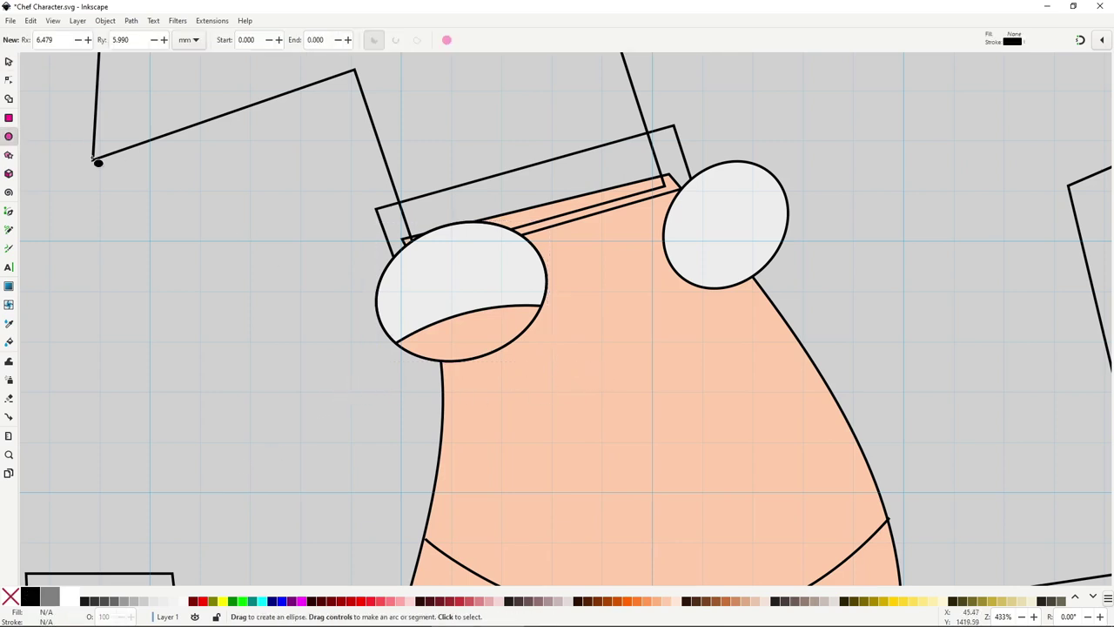
pyautogui.moveTo(437, 276); pyautogui.dragTo(467, 304)
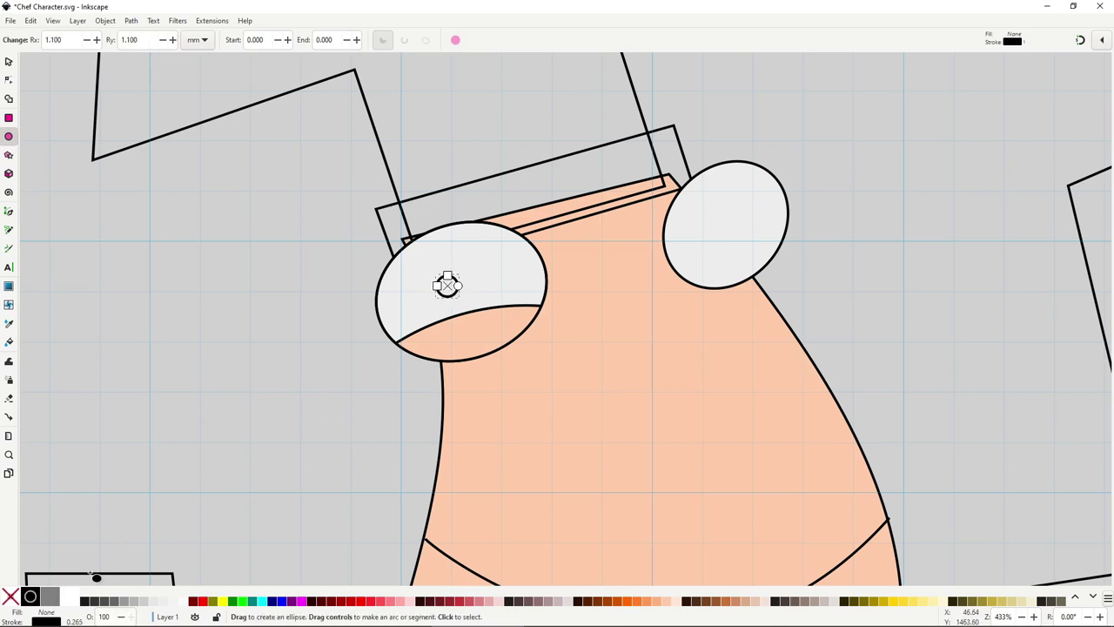
pyautogui.click(97, 601)
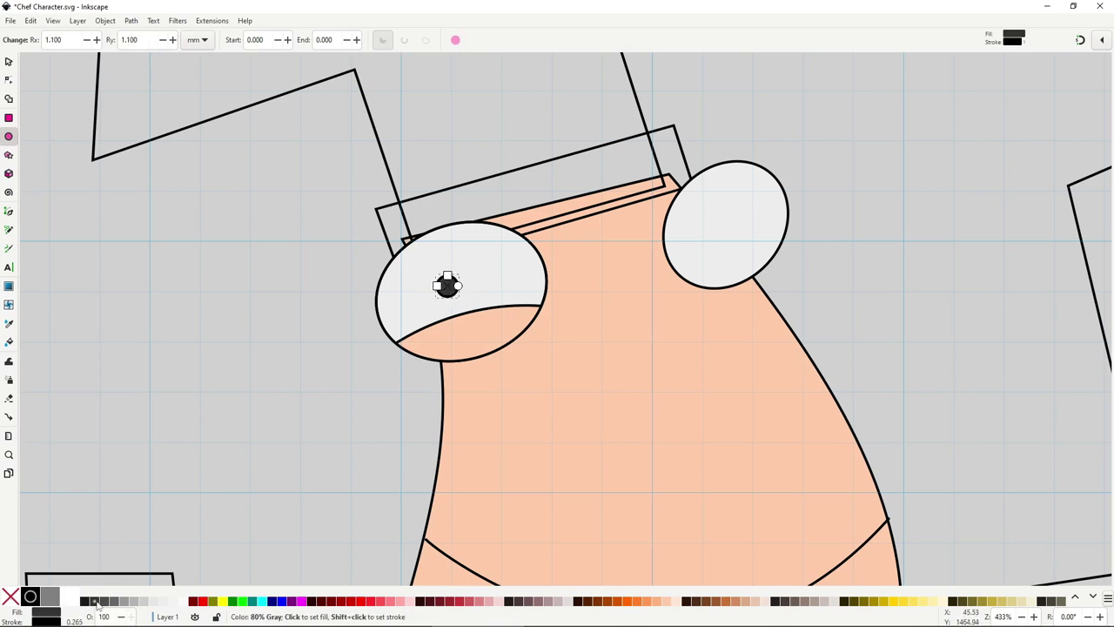
pyautogui.press('s')
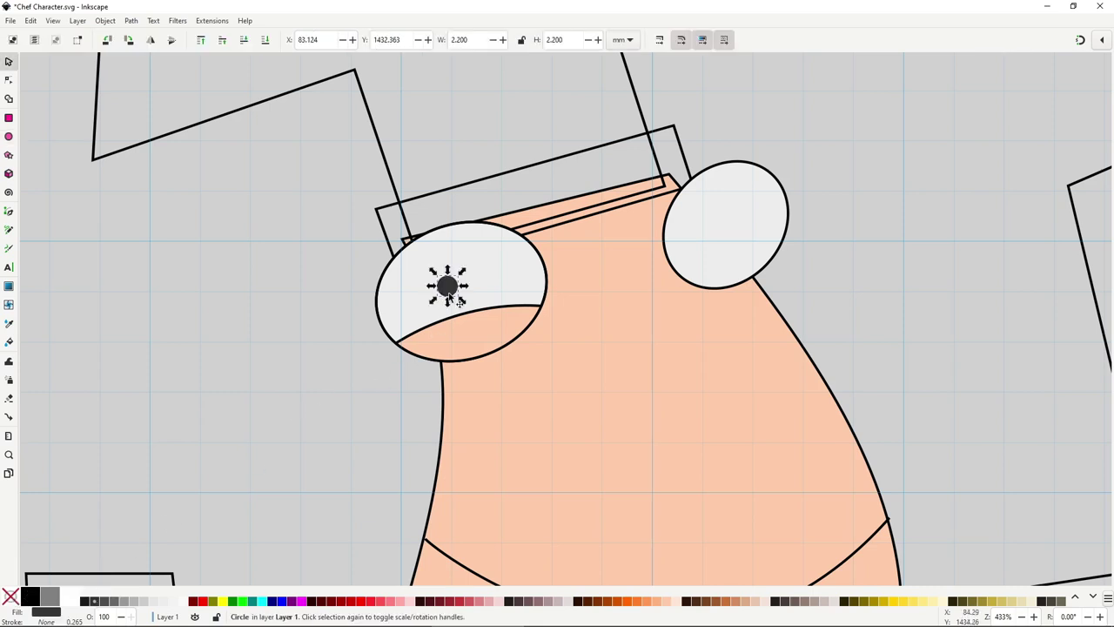
pyautogui.moveTo(447, 286); pyautogui.dragTo(467, 297)
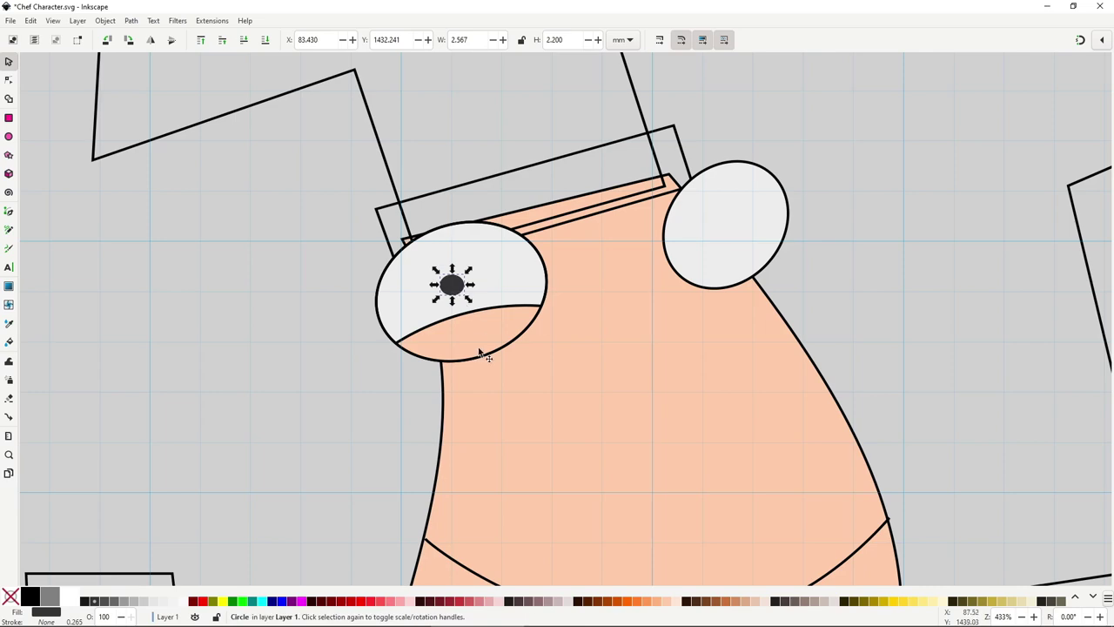
pyautogui.click(392, 423)
# Move the left eye's pupil about 3.9 mm toward the eye's outer edge and deselect it
pyautogui.scroll(-3, 523, 391)
pyautogui.scroll(3, 582, 387)
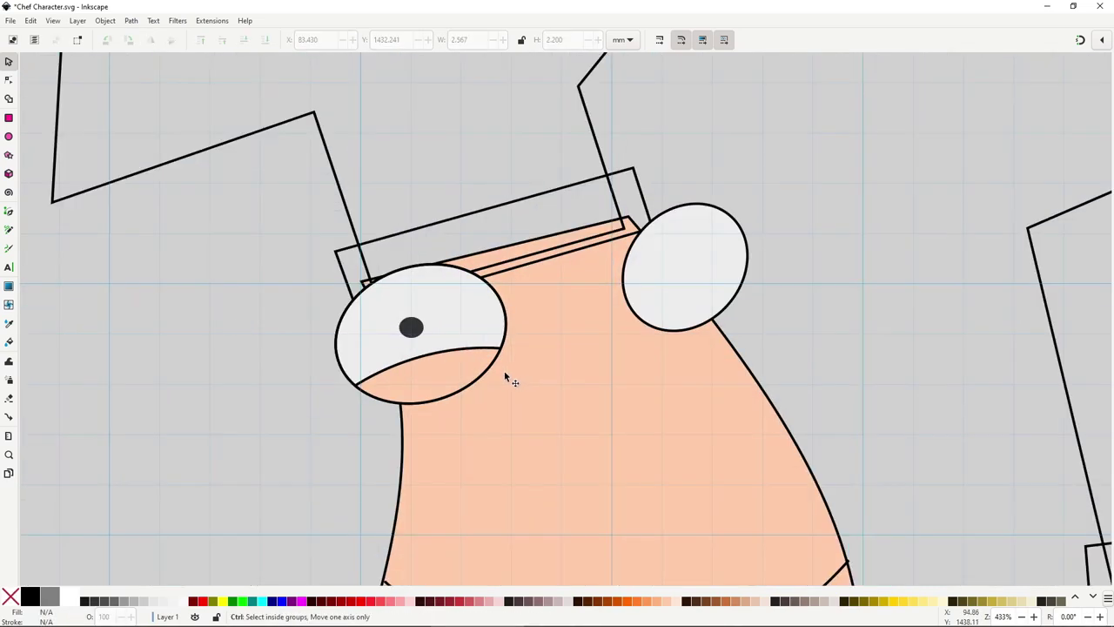
pyautogui.moveTo(406, 328); pyautogui.dragTo(369, 328)
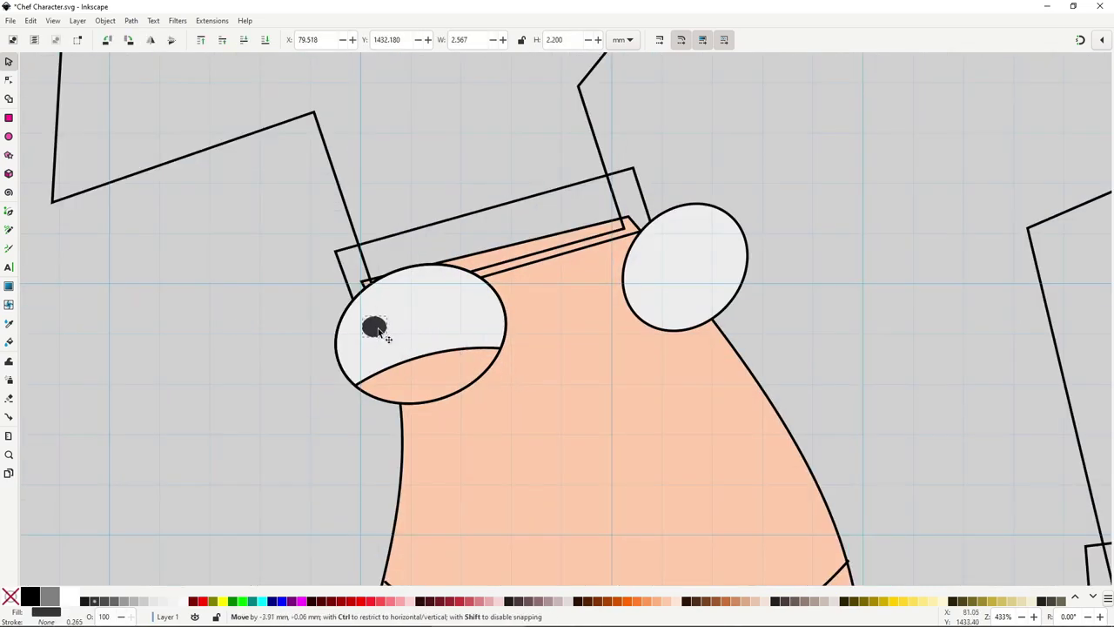
pyautogui.click(383, 451)
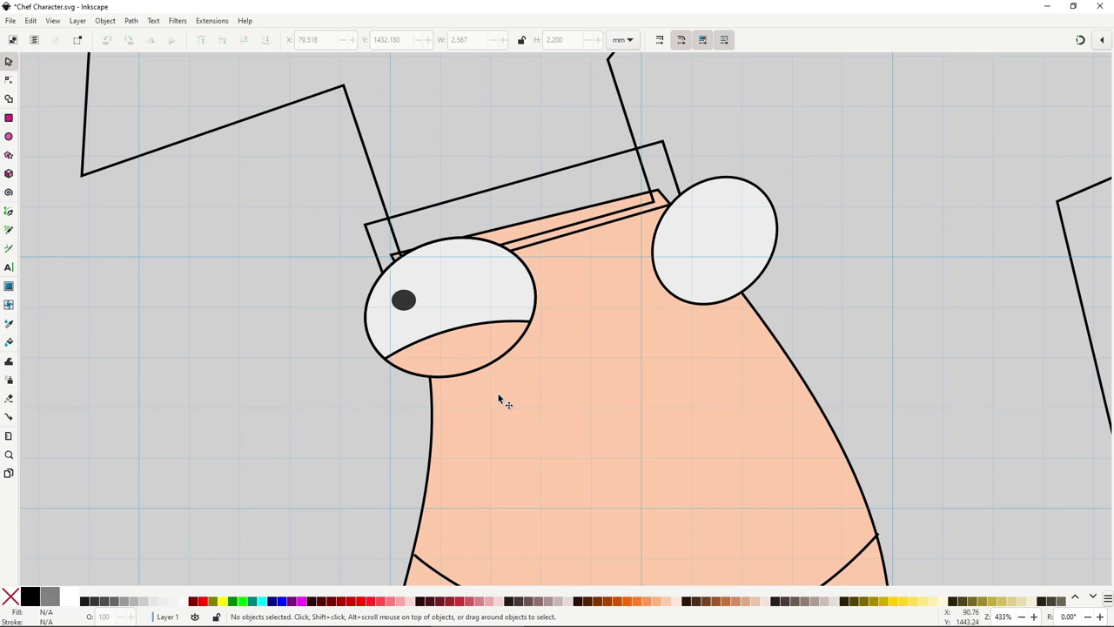
# Draw a closed, tilted four-corner patch about 8 mm wide over the lower inner edge of the left eye's outline
pyautogui.press('b')
pyautogui.scroll(1, 500, 388)
pyautogui.click(442, 392)
pyautogui.click(525, 353)
pyautogui.click(442, 392)
pyautogui.scroll(-1, 487, 401)
# Fill the patch with the body's peach colour, remove its stroke, and shift its upper corner node slightly to refine the outline gap
pyautogui.press('d')
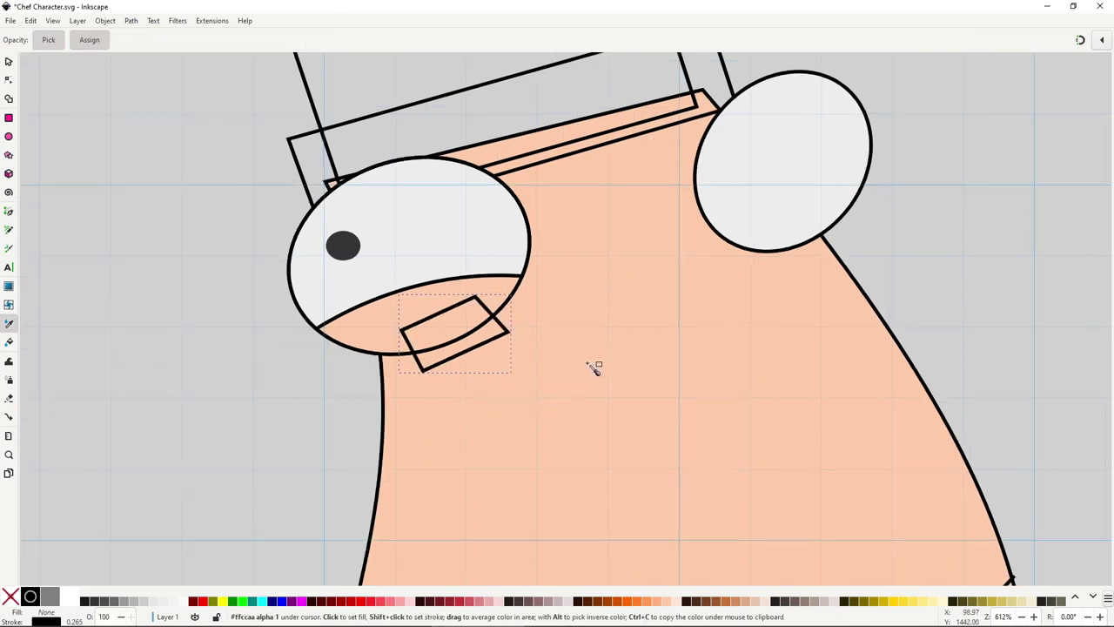
pyautogui.click(570, 384)
pyautogui.keyDown('shift'); pyautogui.click(12, 596); pyautogui.keyUp('shift')
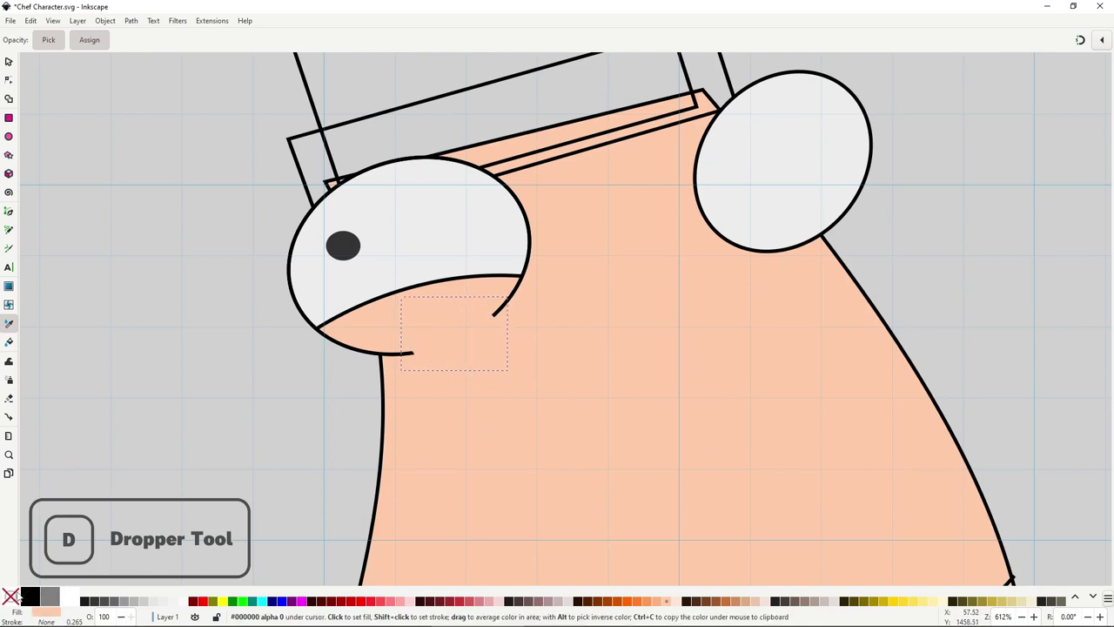
pyautogui.press('n')
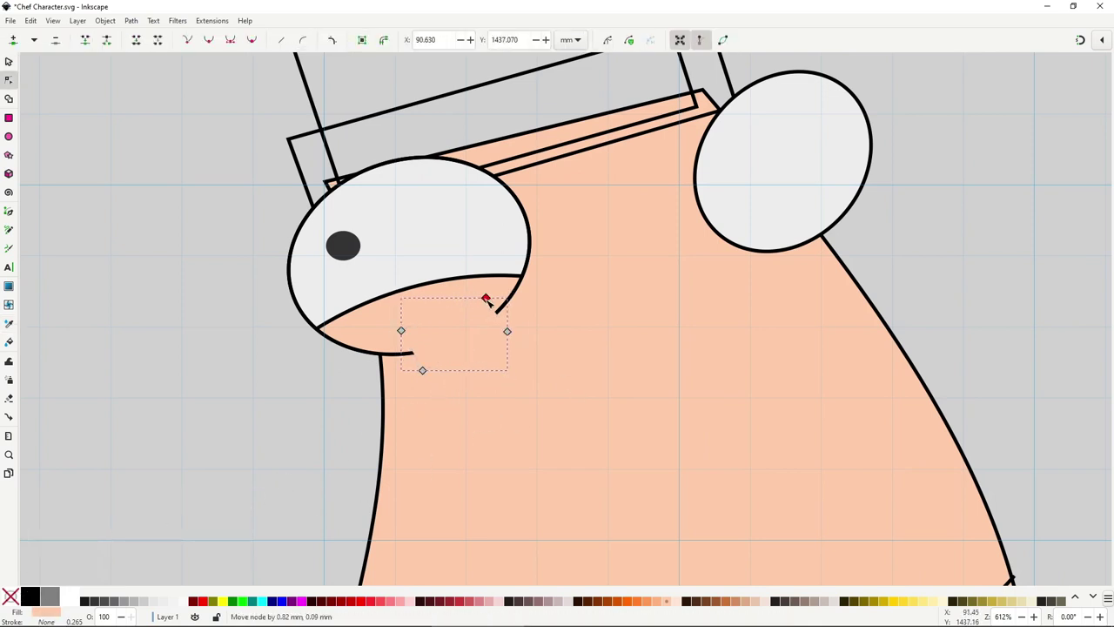
pyautogui.press('s')
# Group the five objects that make up the left eye
pyautogui.keyDown('ctrl'); pyautogui.scroll(-3, 313, 415); pyautogui.keyUp('ctrl')
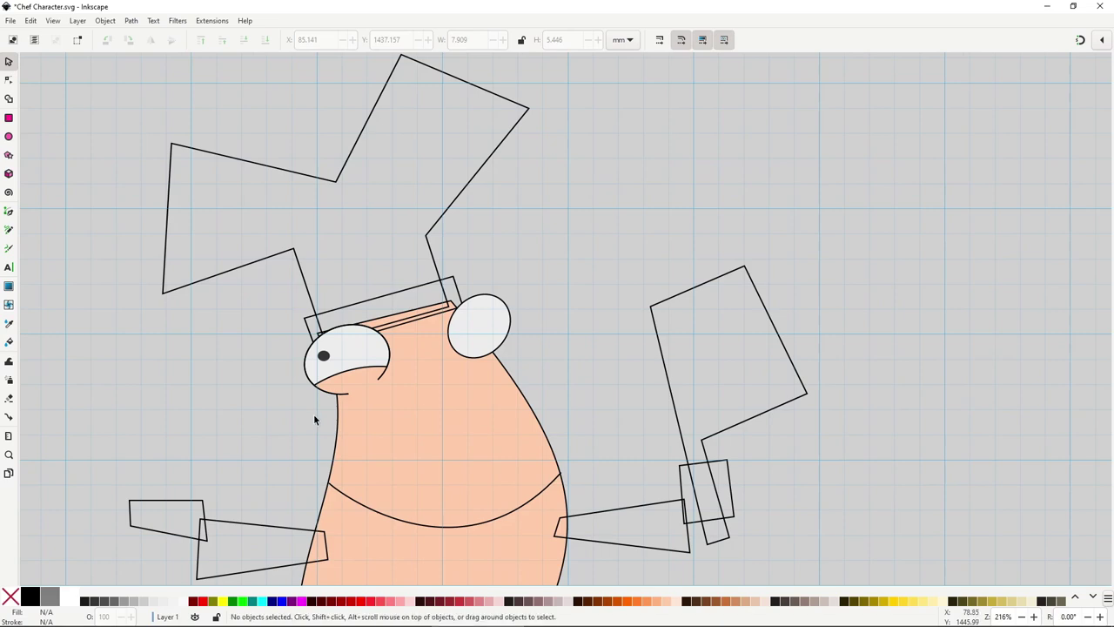
pyautogui.moveTo(304, 423)
pyautogui.mouseDown()
pyautogui.moveTo(397, 309)
pyautogui.moveTo(398, 277)
pyautogui.moveTo(291, 423)
pyautogui.mouseUp()
pyautogui.hotkey('ctrl', 'g')
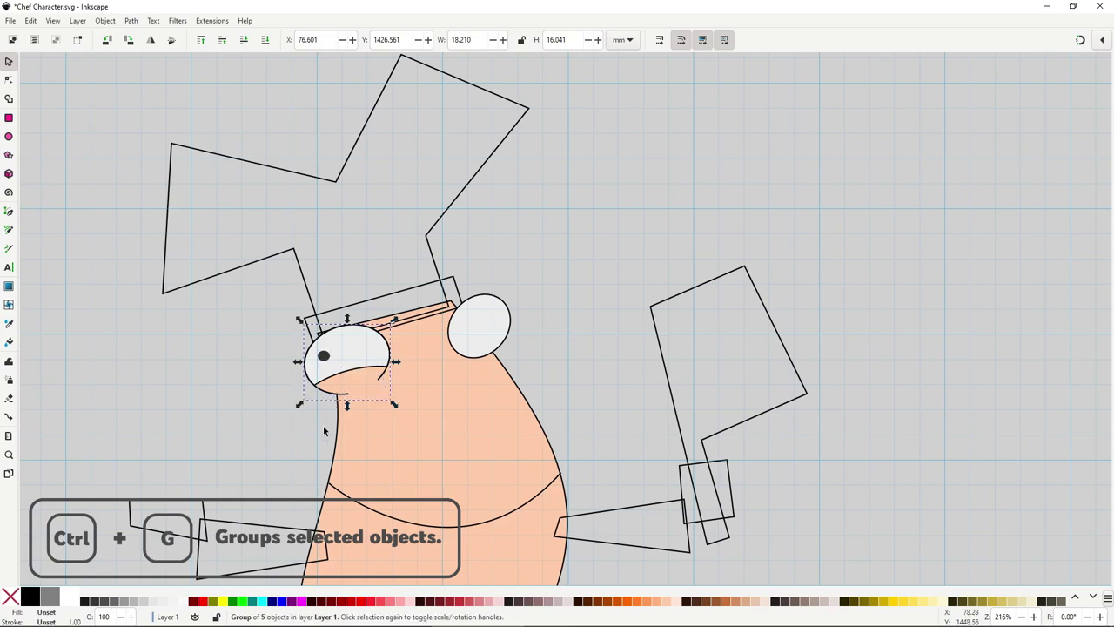
pyautogui.scroll(2, 459, 344)
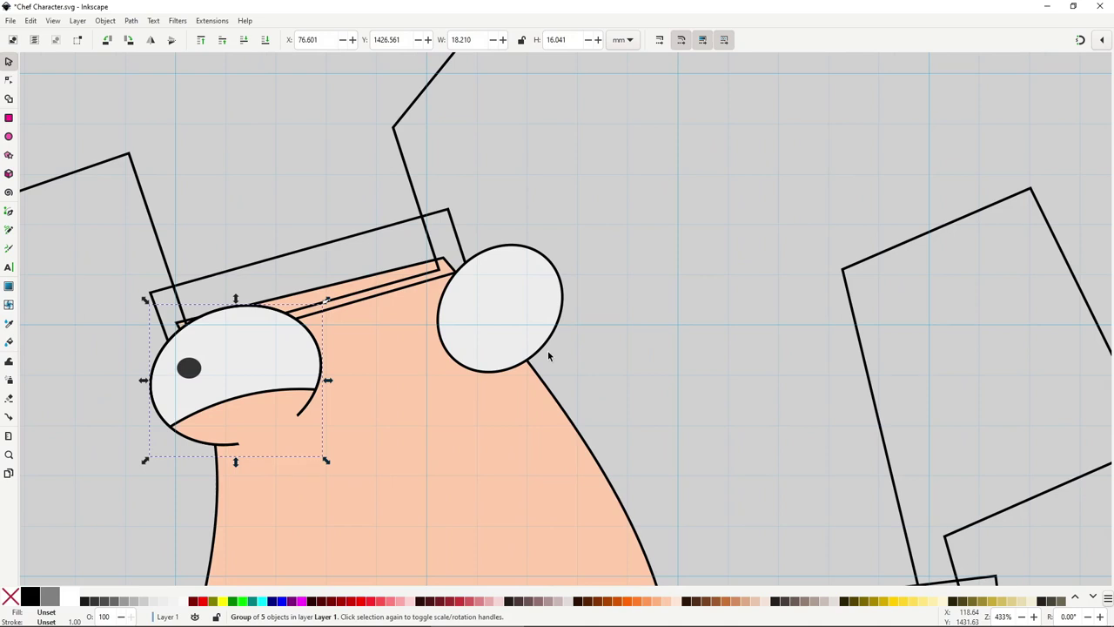
pyautogui.moveTo(548, 351); pyautogui.dragTo(488, 386)
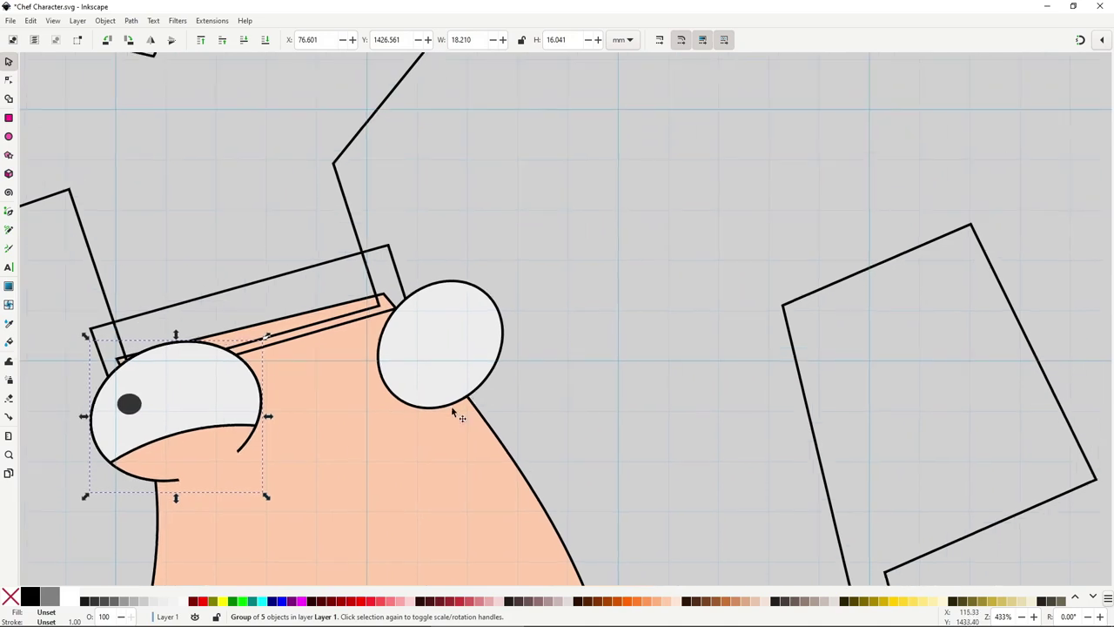
# Draw a closed curved eyelid shape across the outer half of the right eye and fill it with the body's peach colour
pyautogui.press('b')
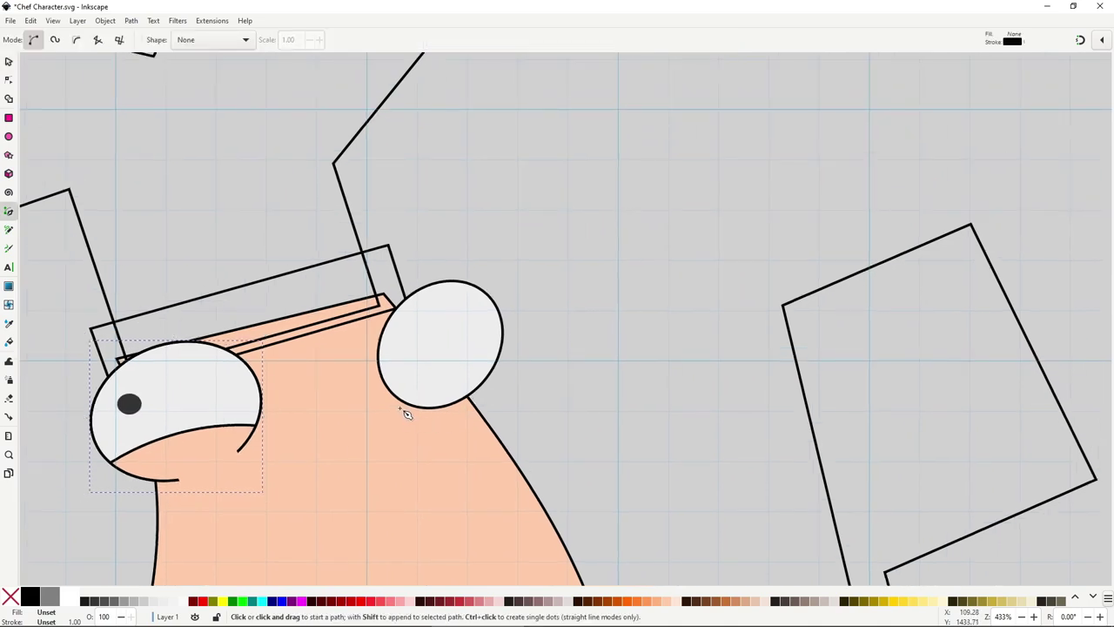
pyautogui.click(403, 410)
pyautogui.moveTo(496, 281); pyautogui.dragTo(583, 246)
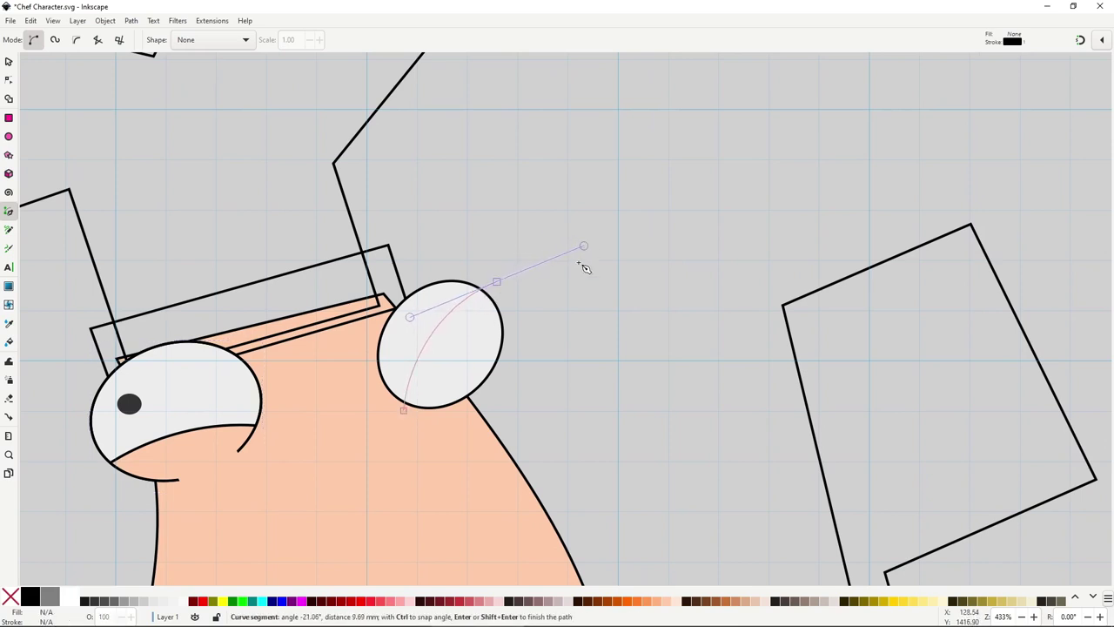
pyautogui.click(403, 410)
pyautogui.press('d')
pyautogui.click(410, 451)
pyautogui.press('space')
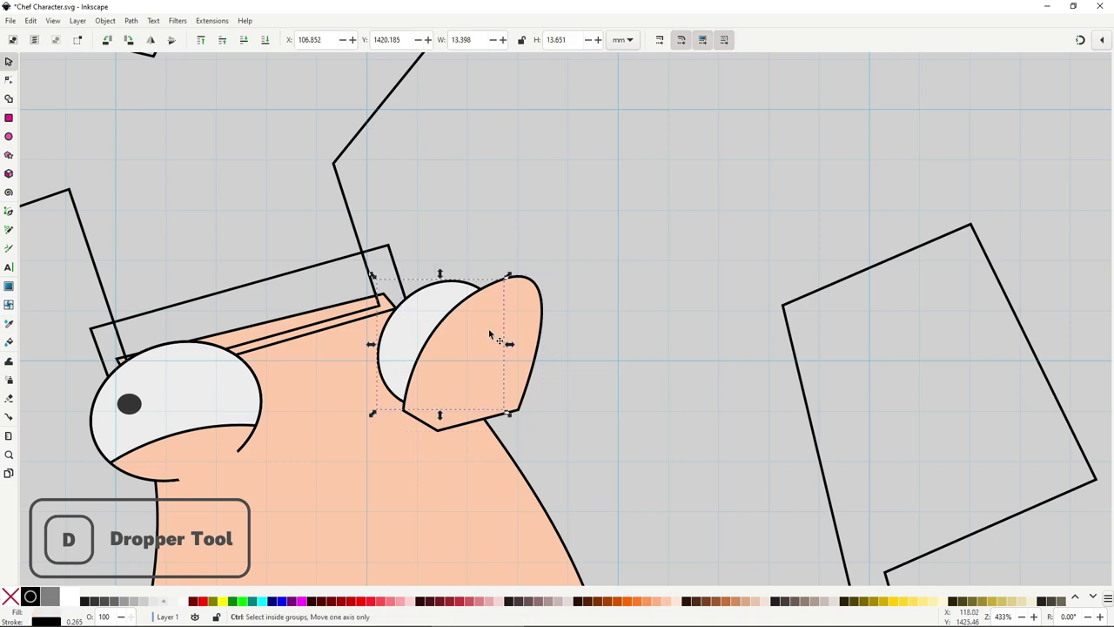
# Raise the right eye's ellipse to the top and clip the peach eyelid shape with it
pyautogui.press('Home')
pyautogui.keyDown('shift'); pyautogui.click(525, 322); pyautogui.keyUp('shift')
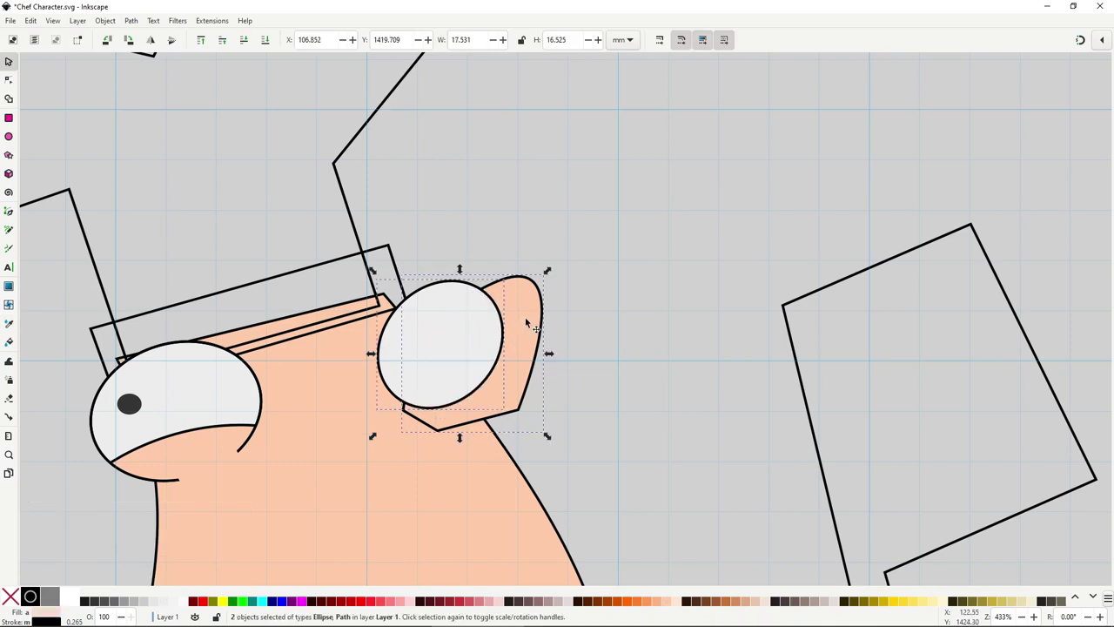
pyautogui.rightClick(526, 320)
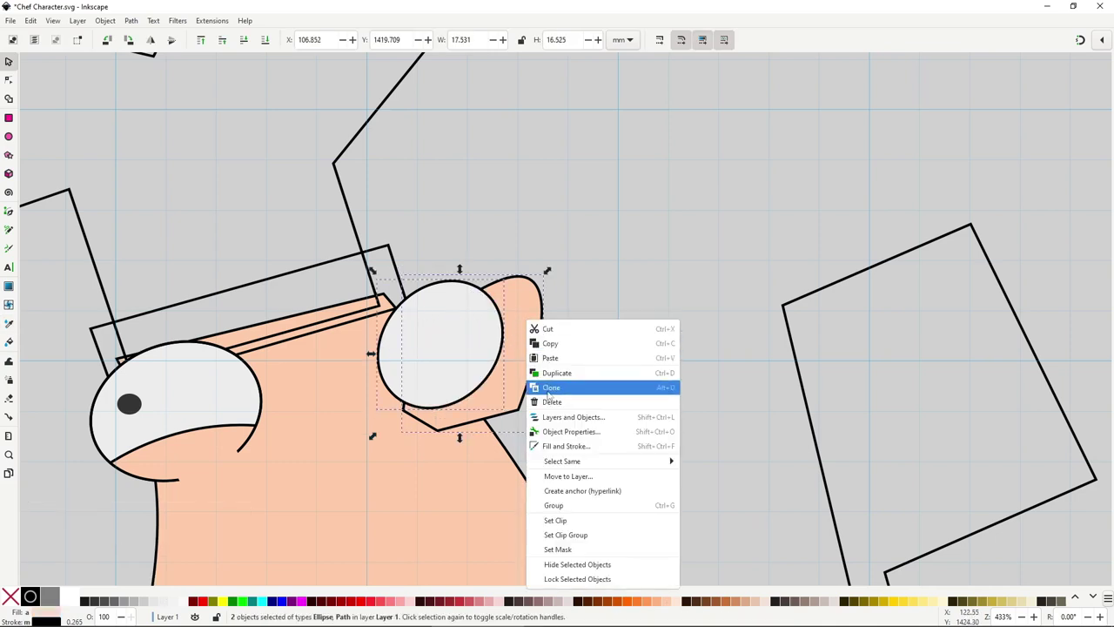
pyautogui.click(555, 512)
# Duplicate the right eye's ellipse above the clipped eyelid and remove its fill so it serves as the eye's outline
pyautogui.click(437, 298)
pyautogui.hotkey('ctrl', 'd')
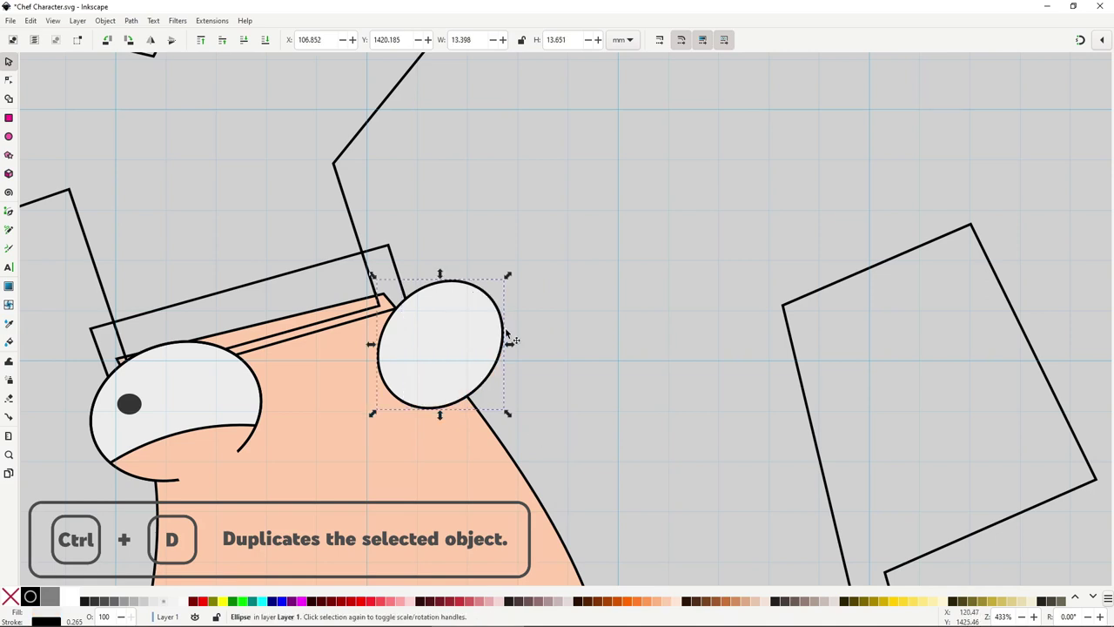
pyautogui.click(10, 596)
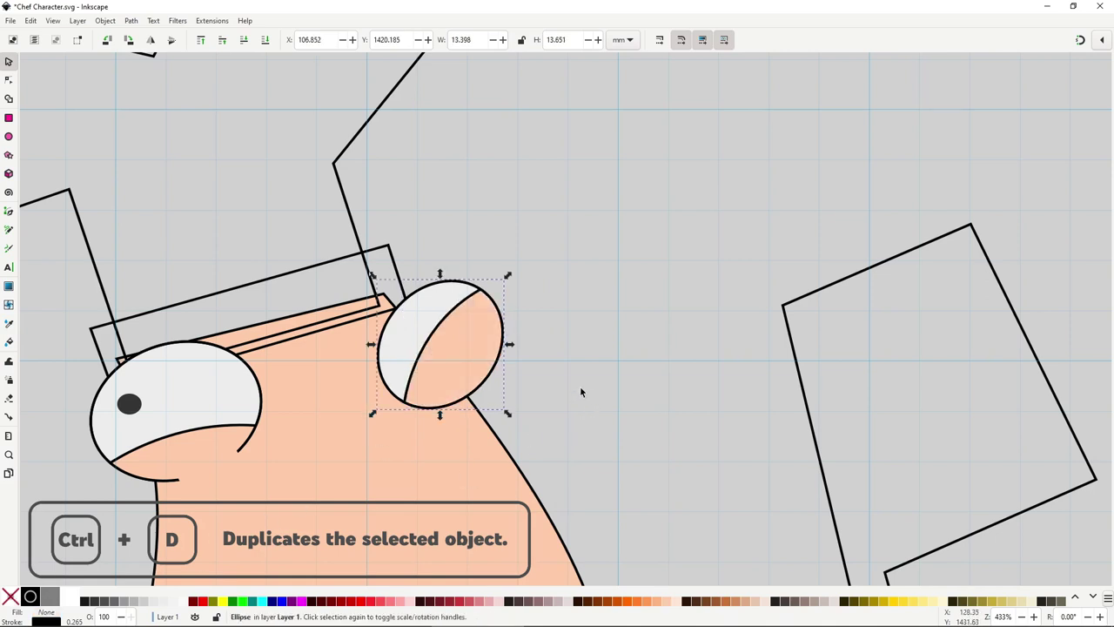
pyautogui.click(572, 391)
# Draw a closed four-corner patch about 5 mm wide and 3 mm high over the lower part of the right eye's outline
pyautogui.scroll(2, 489, 417)
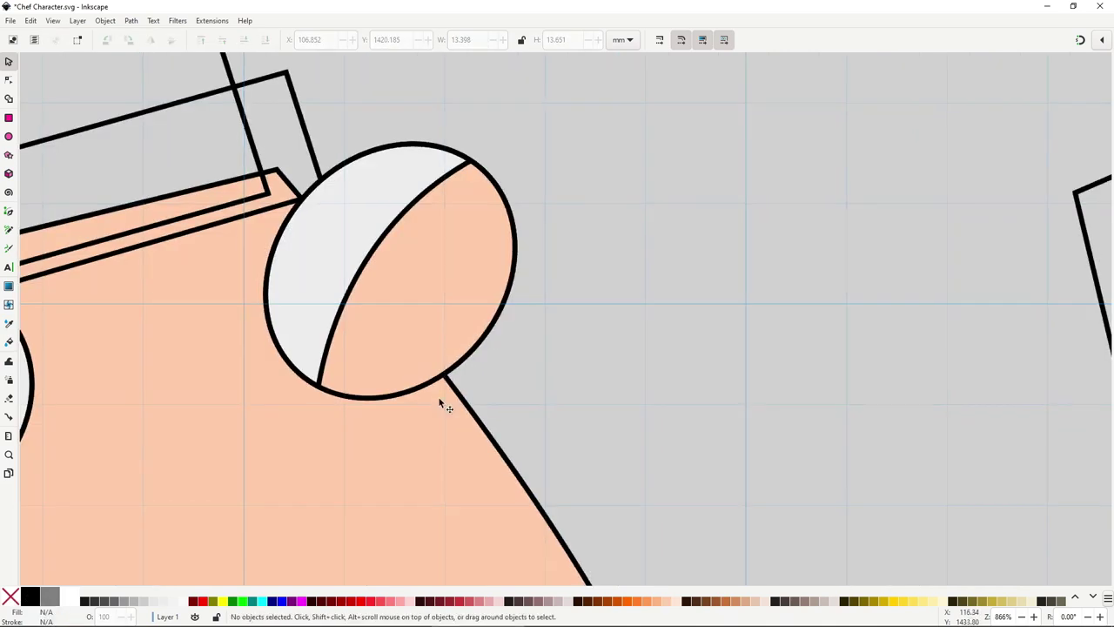
pyautogui.press('b')
pyautogui.click(438, 404)
pyautogui.click(420, 357)
pyautogui.click(356, 369)
pyautogui.click(343, 418)
pyautogui.click(438, 404)
# Fill the right eye's patch with the eyelid's peach colour, remove its stroke, and deselect it
pyautogui.press('d')
pyautogui.click(447, 304)
pyautogui.press('s')
pyautogui.keyDown('shift'); pyautogui.click(10, 596); pyautogui.keyUp('shift')
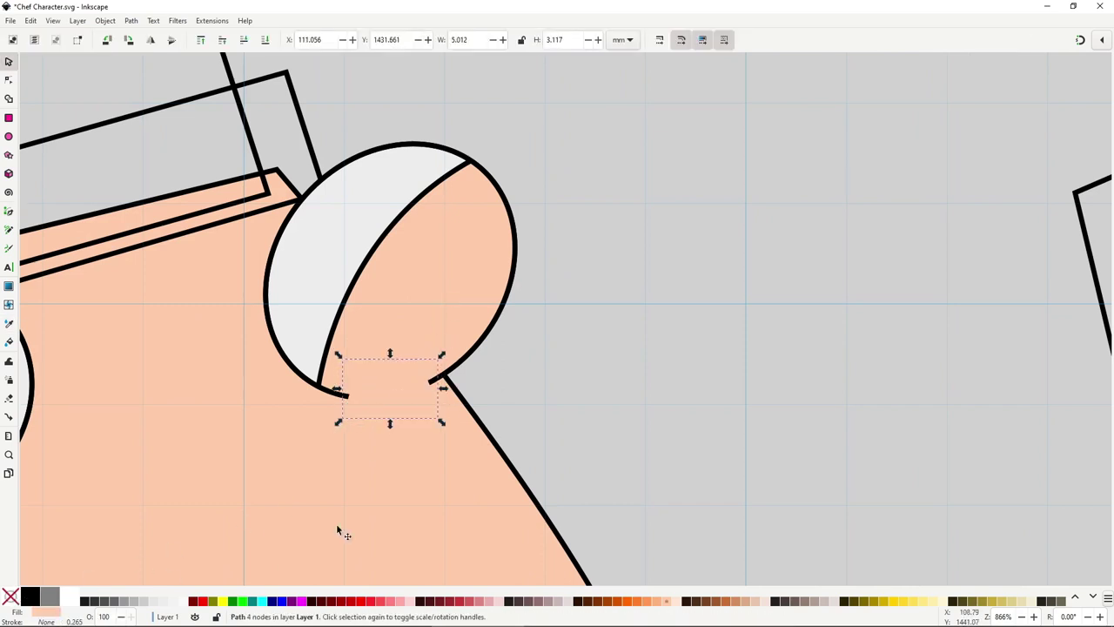
pyautogui.click(575, 362)
# Draw a small pupil ellipse about 2 mm wide and 1.9 mm high in the white area of the right eye
pyautogui.scroll(-4, 575, 366)
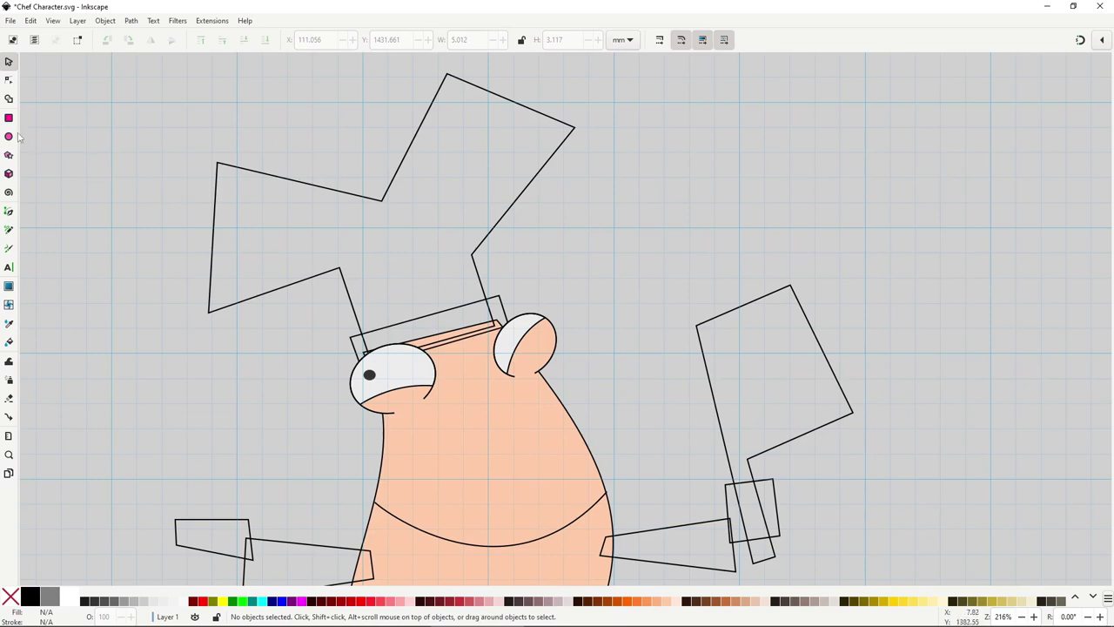
pyautogui.click(373, 377)
pyautogui.moveTo(519, 373); pyautogui.dragTo(505, 386)
pyautogui.scroll(2, 505, 385)
pyautogui.press('n')
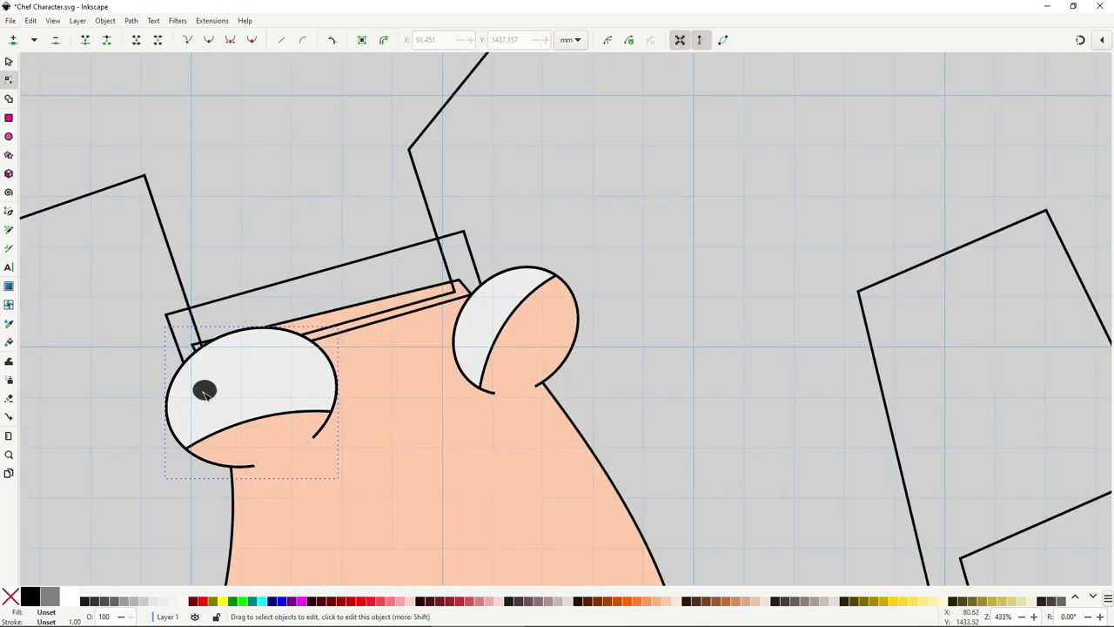
pyautogui.press('s')
pyautogui.press('e')
pyautogui.scroll(1, 562, 310)
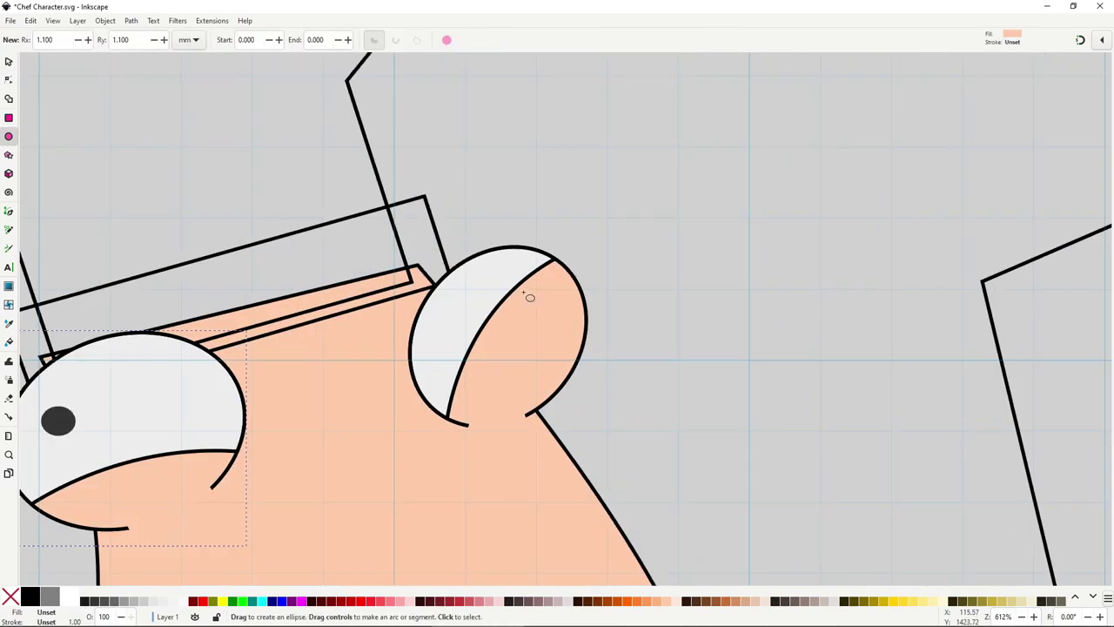
pyautogui.moveTo(480, 281); pyautogui.dragTo(508, 308)
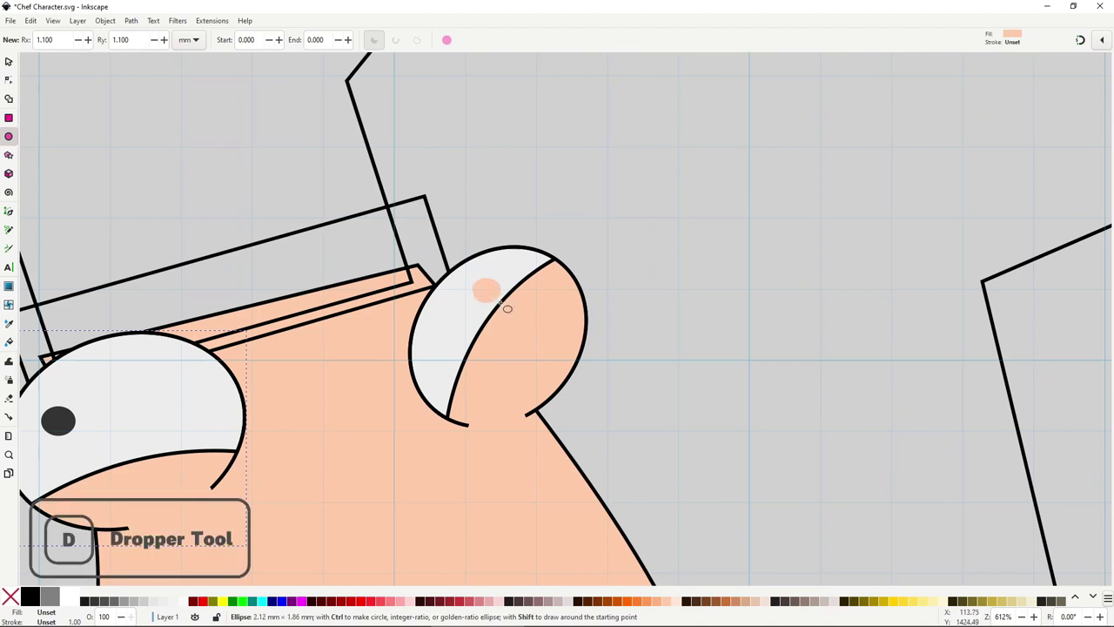
# Fill the right eye's pupil with the dark grey sampled from the left pupil and deselect it
pyautogui.press('d')
pyautogui.click(72, 424)
pyautogui.press('s')
pyautogui.press('Escape')
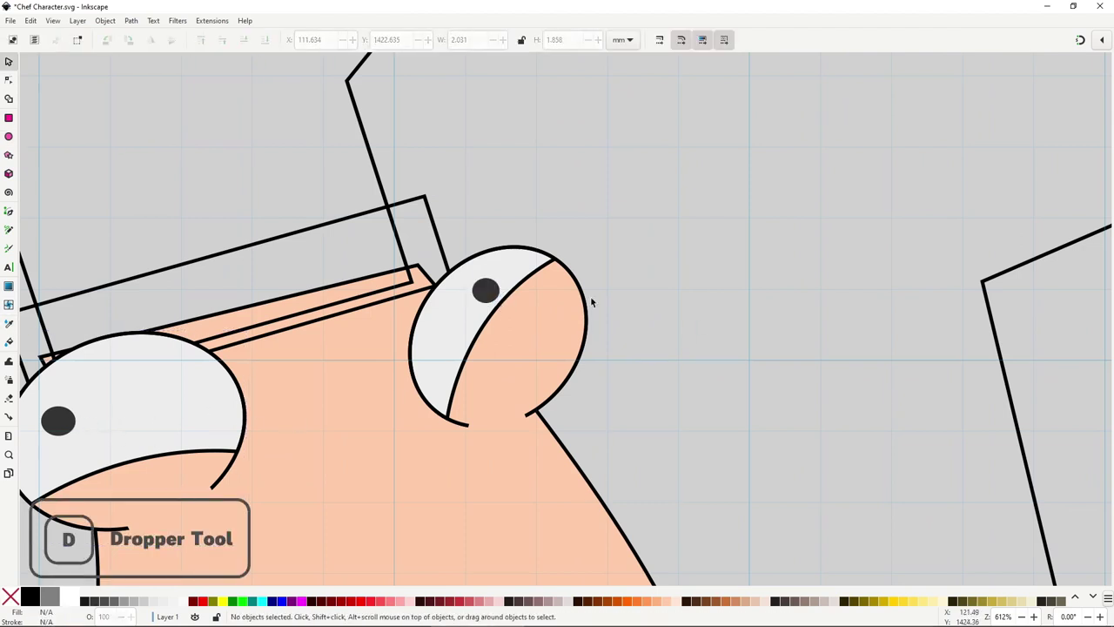
# Move the right pupil about 1.6 mm onto the eyelid's edge and lower it in the stacking order behind the eyelid
pyautogui.moveTo(492, 299); pyautogui.dragTo(513, 301)
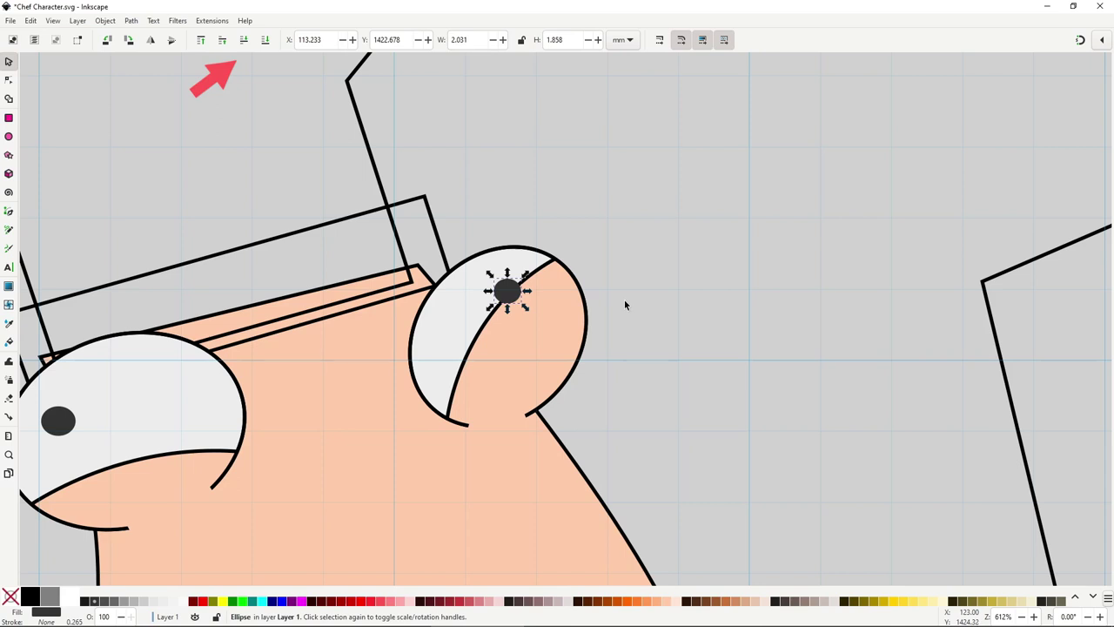
pyautogui.click(243, 42)
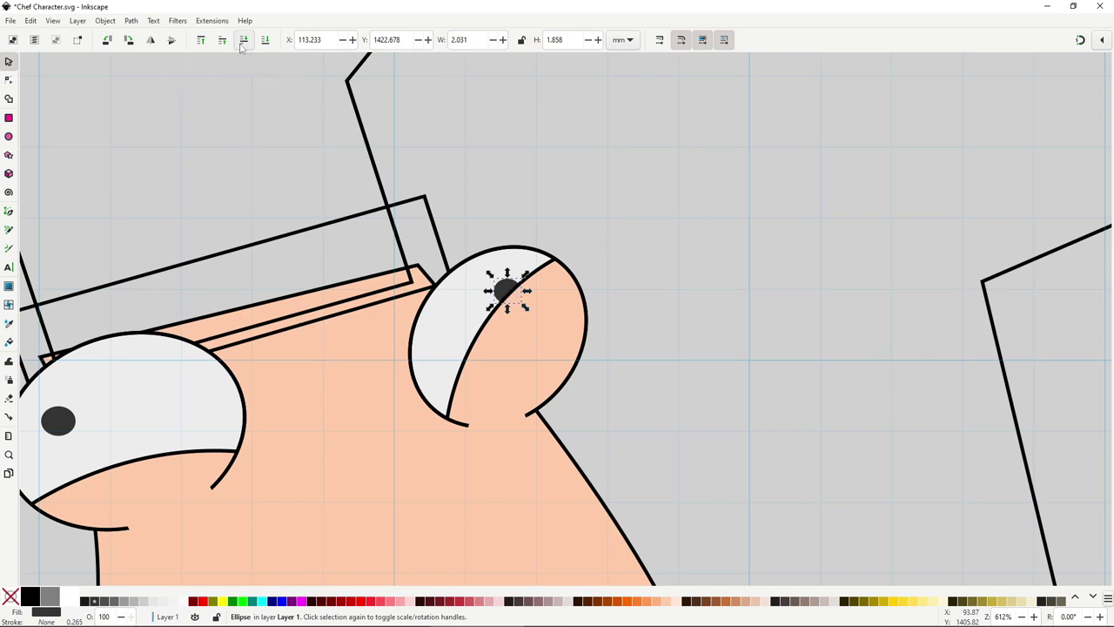
pyautogui.click(513, 183)
# Group the five objects that make up the right eye
pyautogui.scroll(-3, 613, 277)
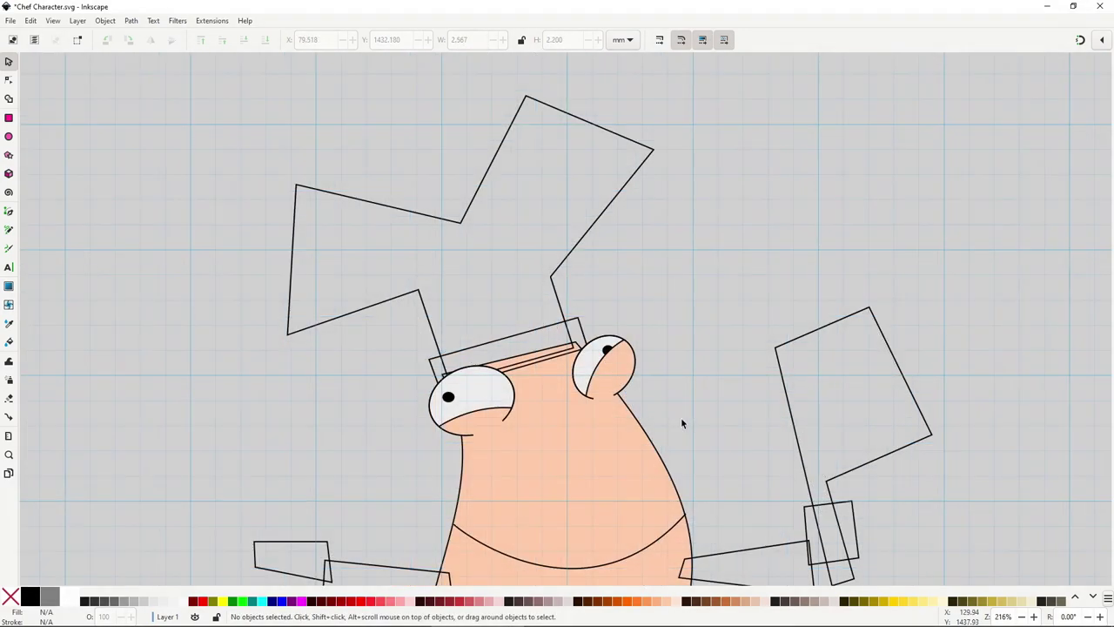
pyautogui.moveTo(682, 422); pyautogui.dragTo(554, 299)
pyautogui.hotkey('ctrl', 'g')
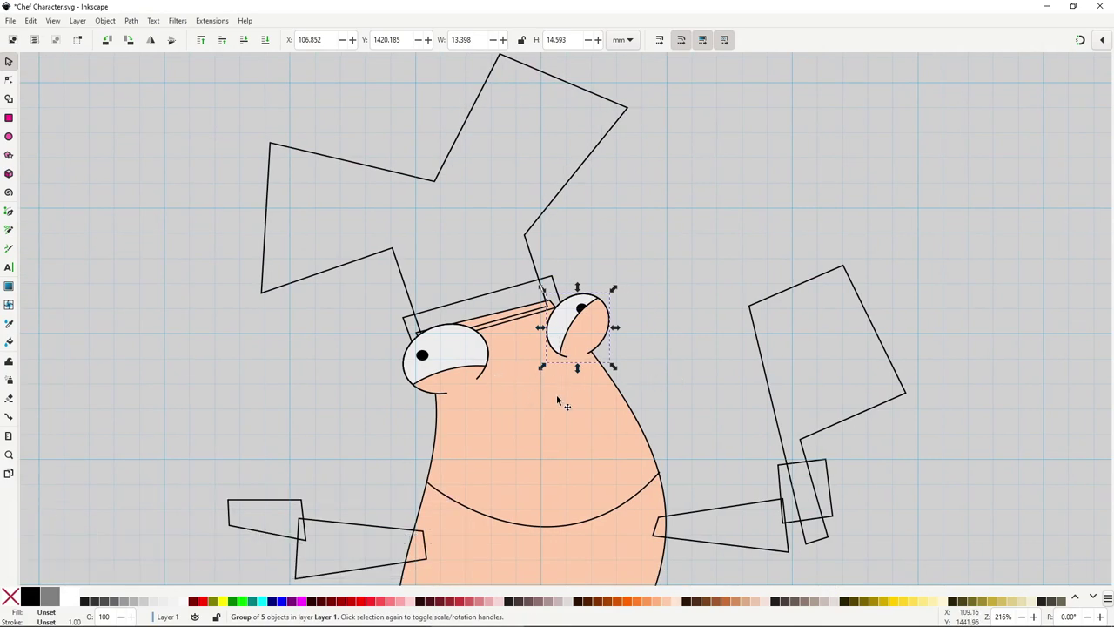
# Draw a slightly tilted straight line about 9.3 mm long on the face below and between the eyes for the nose
pyautogui.press('b')
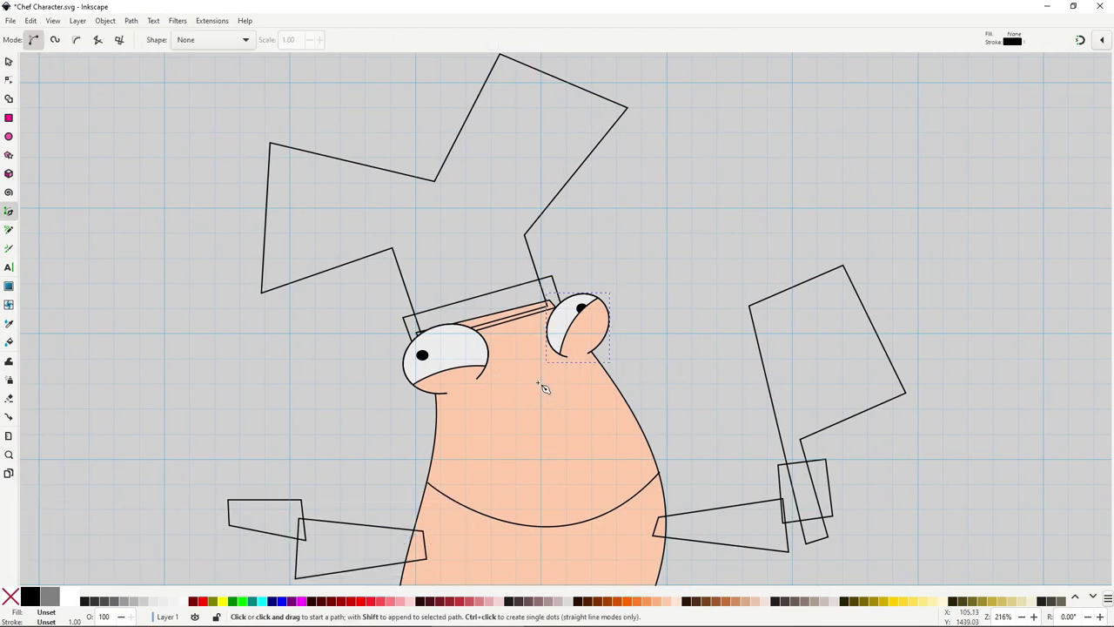
pyautogui.click(522, 386)
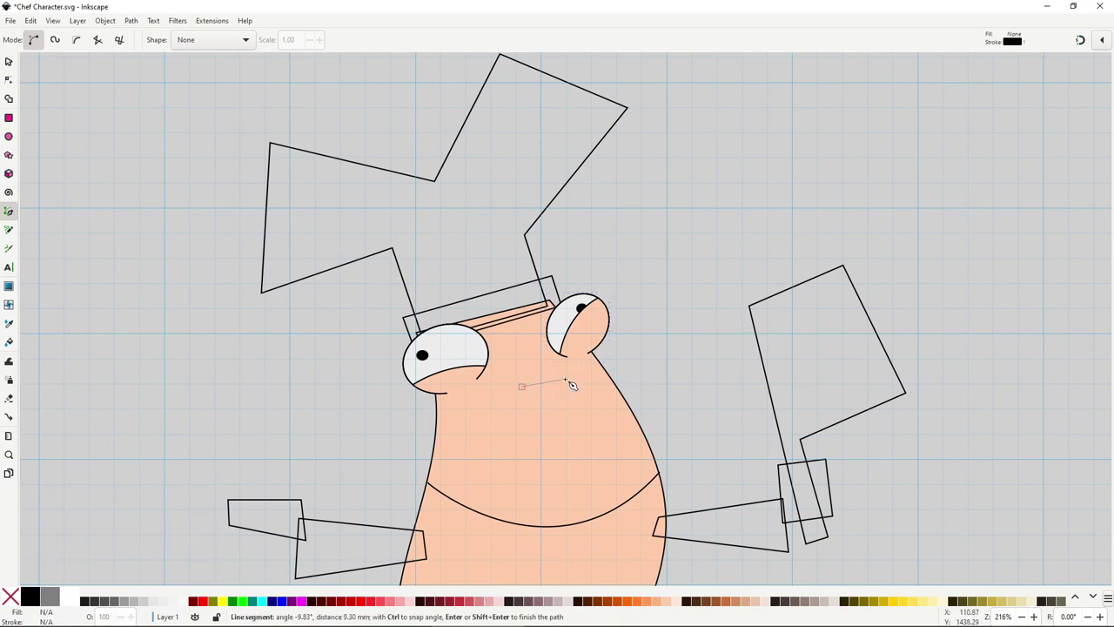
pyautogui.doubleClick(566, 379)
pyautogui.press('s')
# Bend the nose line upward into a rounded arch by reshaping its segment and the end nodes' handles
pyautogui.scroll(3, 564, 389)
pyautogui.press('n')
pyautogui.click(507, 370)
pyautogui.moveTo(510, 373); pyautogui.dragTo(435, 306)
pyautogui.moveTo(510, 265); pyautogui.dragTo(555, 267)
pyautogui.moveTo(508, 306); pyautogui.dragTo(506, 302)
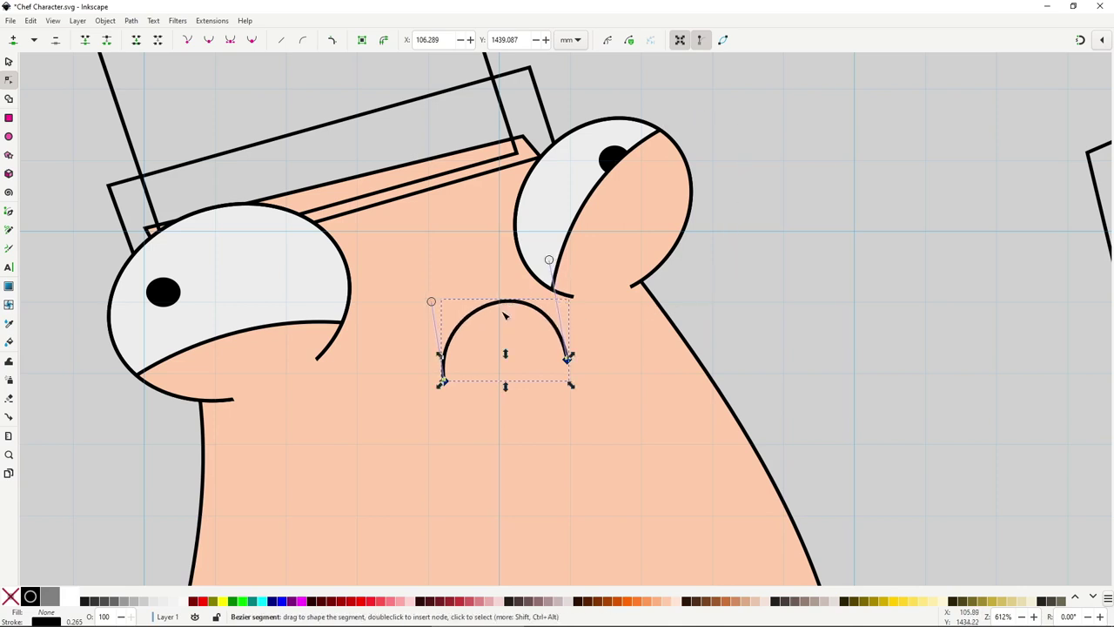
# Add two small, slightly tilted black ellipses as nostrils inside the nose arch, the left one about 0.9 by 1.3 mm
pyautogui.click(13, 139)
pyautogui.scroll(2, 498, 356)
pyautogui.moveTo(475, 361); pyautogui.dragTo(493, 386)
pyautogui.moveTo(540, 345); pyautogui.dragTo(492, 377)
pyautogui.press('s')
pyautogui.click(487, 375)
pyautogui.click(487, 375)
pyautogui.scroll(-3, 682, 352)
pyautogui.click(748, 351)
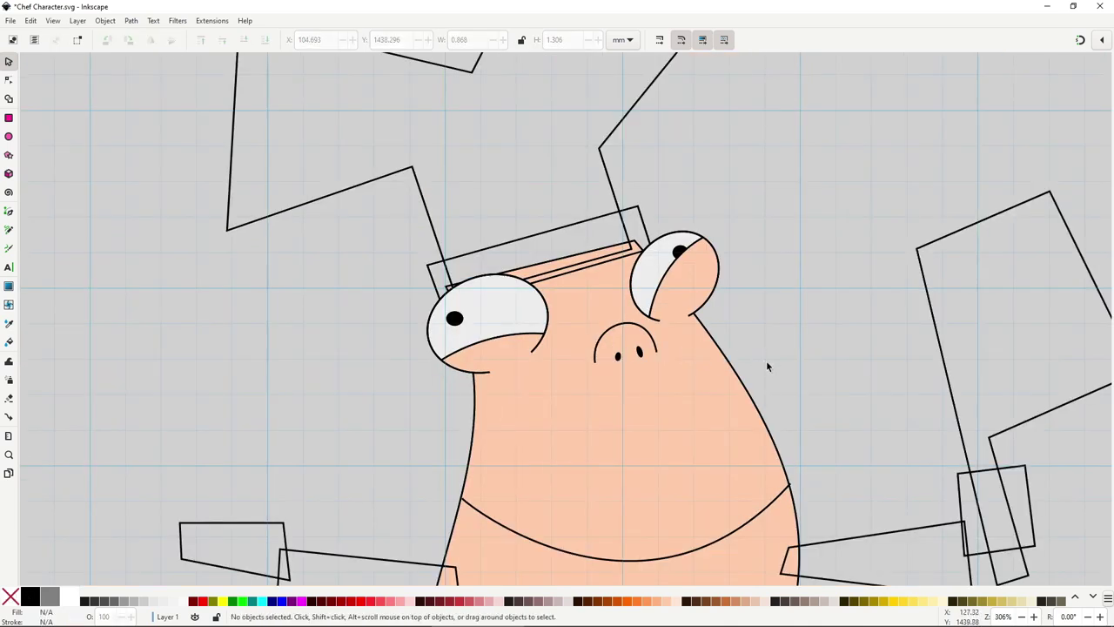
# Group the nose arch with both nostrils and move the group up toward the right eye so it overlaps the eye's lower edge
pyautogui.moveTo(768, 362); pyautogui.dragTo(577, 301)
pyautogui.hotkey('ctrl', 'g')
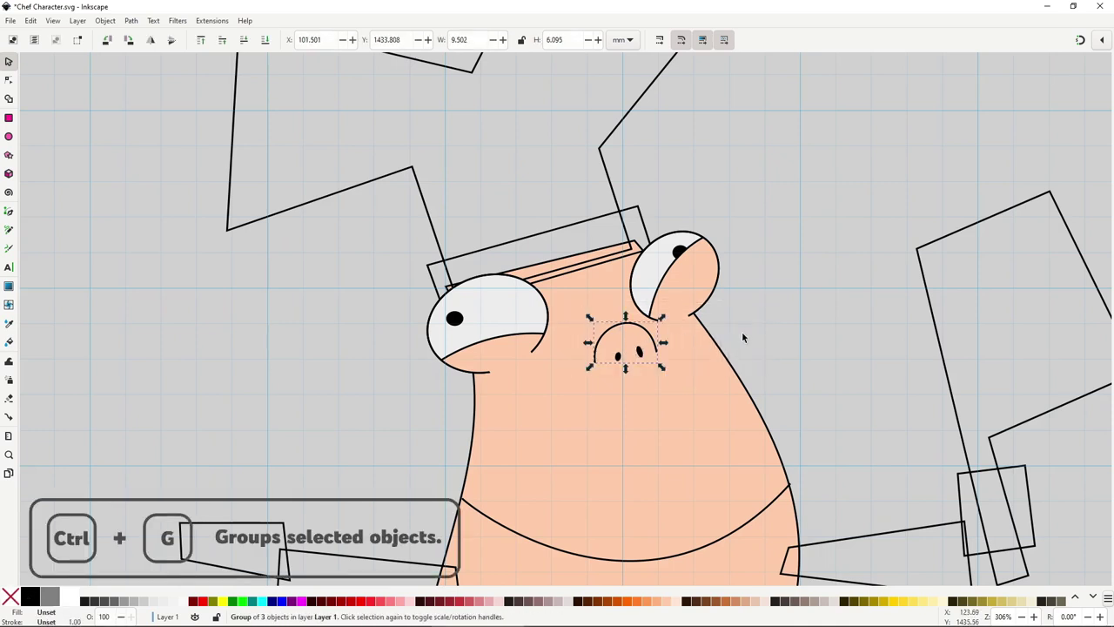
pyautogui.moveTo(615, 365); pyautogui.dragTo(658, 334)
pyautogui.click(766, 328)
# Fill the nose arch inside its group with the body's peach colour and deselect it
pyautogui.scroll(2, 693, 343)
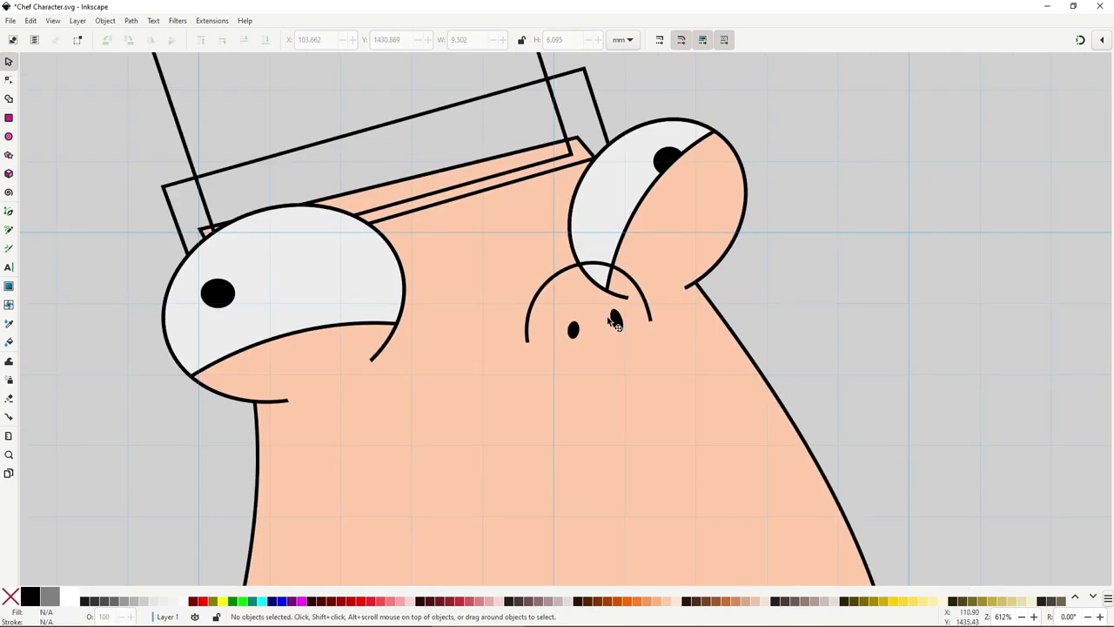
pyautogui.click(568, 270)
pyautogui.press('d')
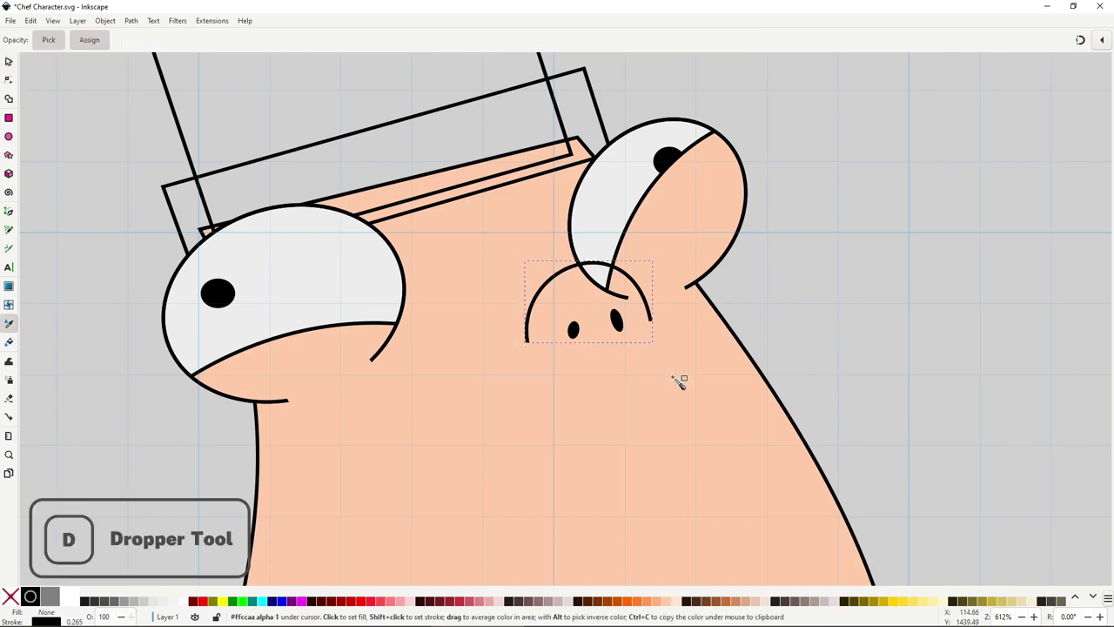
pyautogui.click(673, 377)
pyautogui.press('s')
pyautogui.click(787, 334)
# Shift the nose group about 1 mm toward the left eye and slightly down, leaving it deselected
pyautogui.scroll(-3, 803, 324)
pyautogui.moveTo(809, 329); pyautogui.dragTo(729, 336)
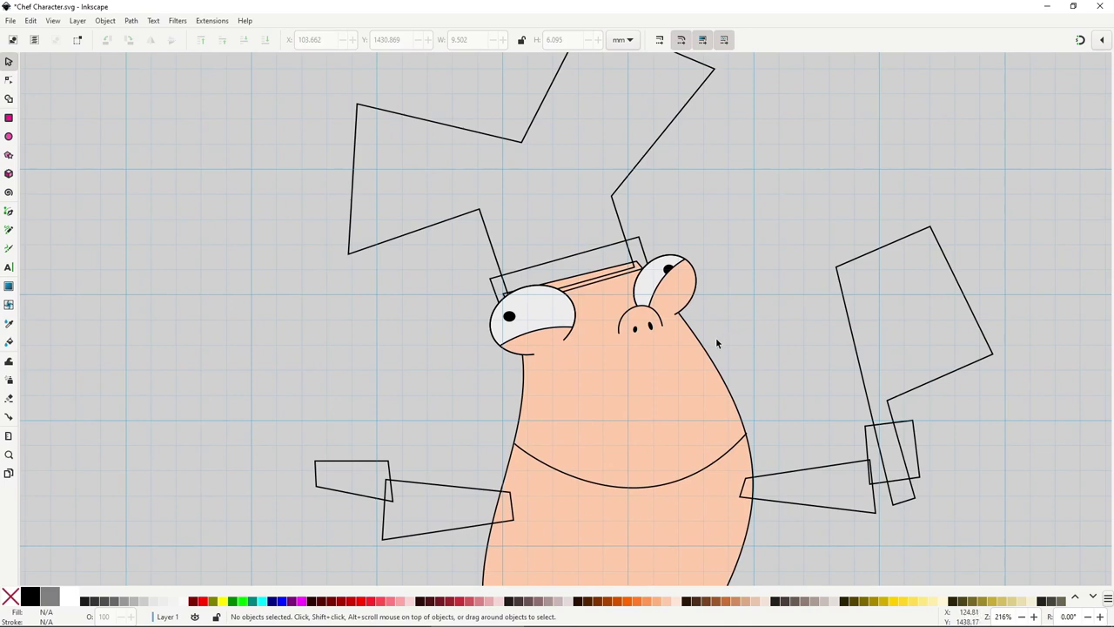
pyautogui.click(655, 329)
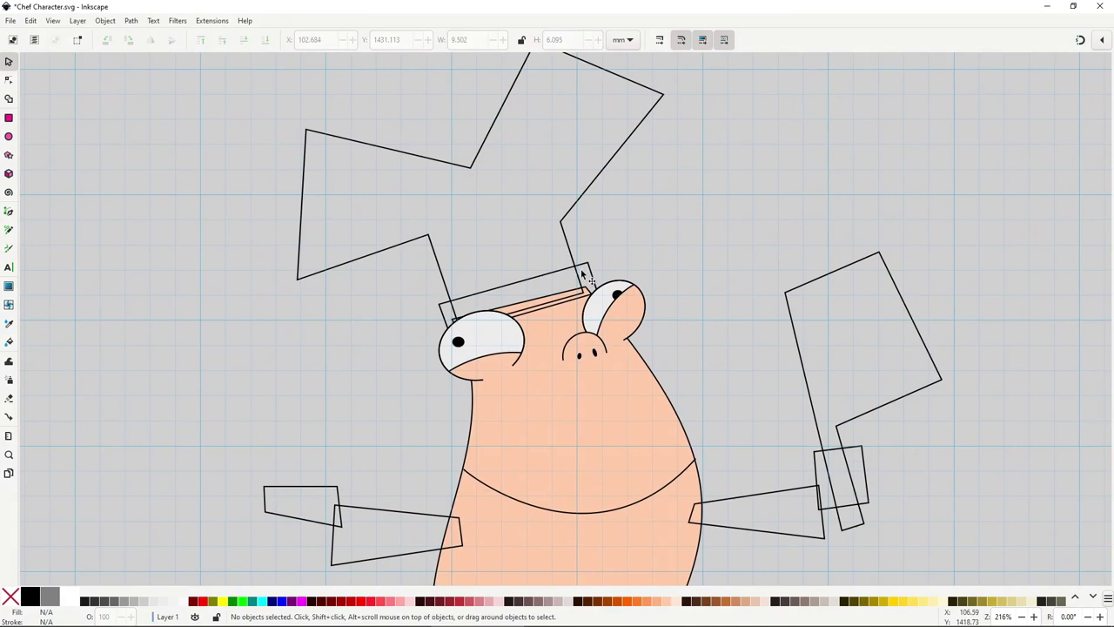
# Draw a closed four-corner eyebrow above the right eye and fill it with the pupil's black
pyautogui.press('b')
pyautogui.click(558, 238)
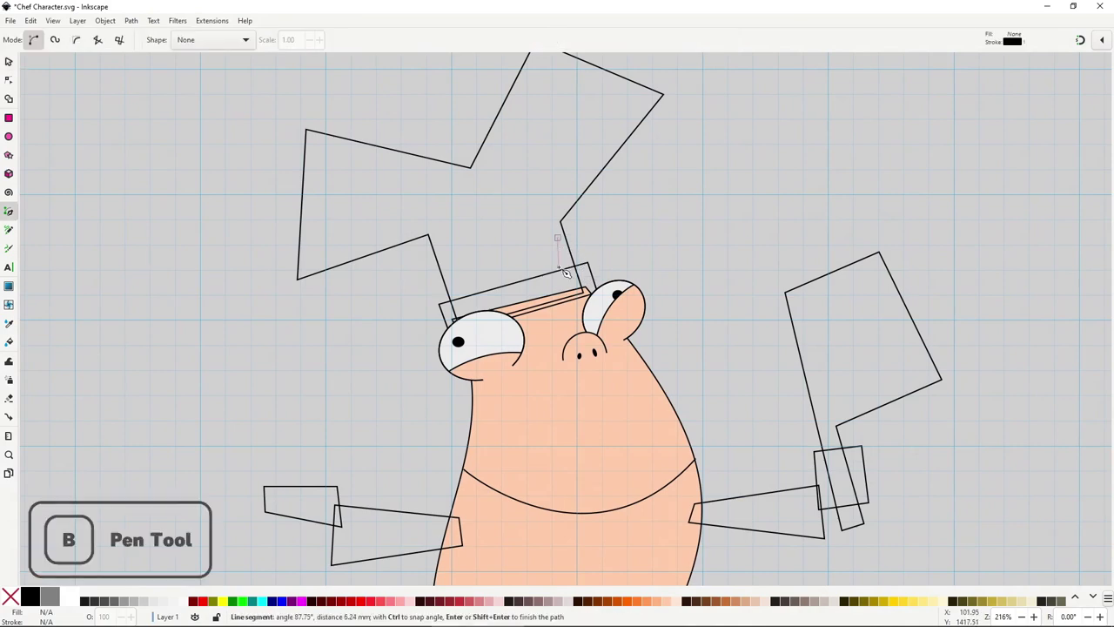
pyautogui.click(620, 269)
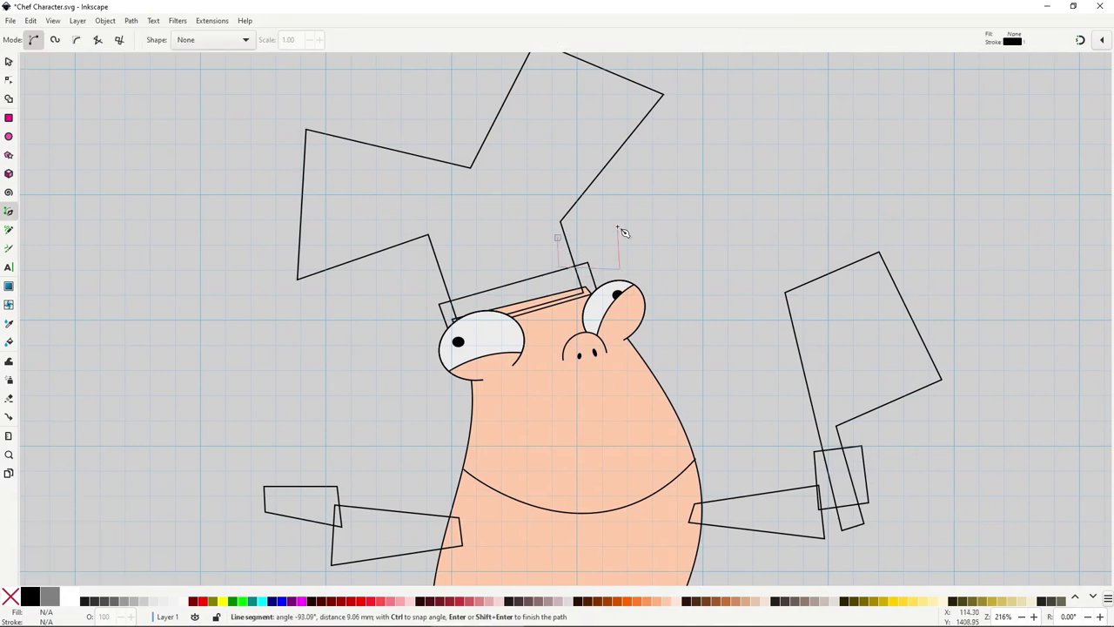
pyautogui.click(620, 229)
pyautogui.click(558, 236)
pyautogui.press('d')
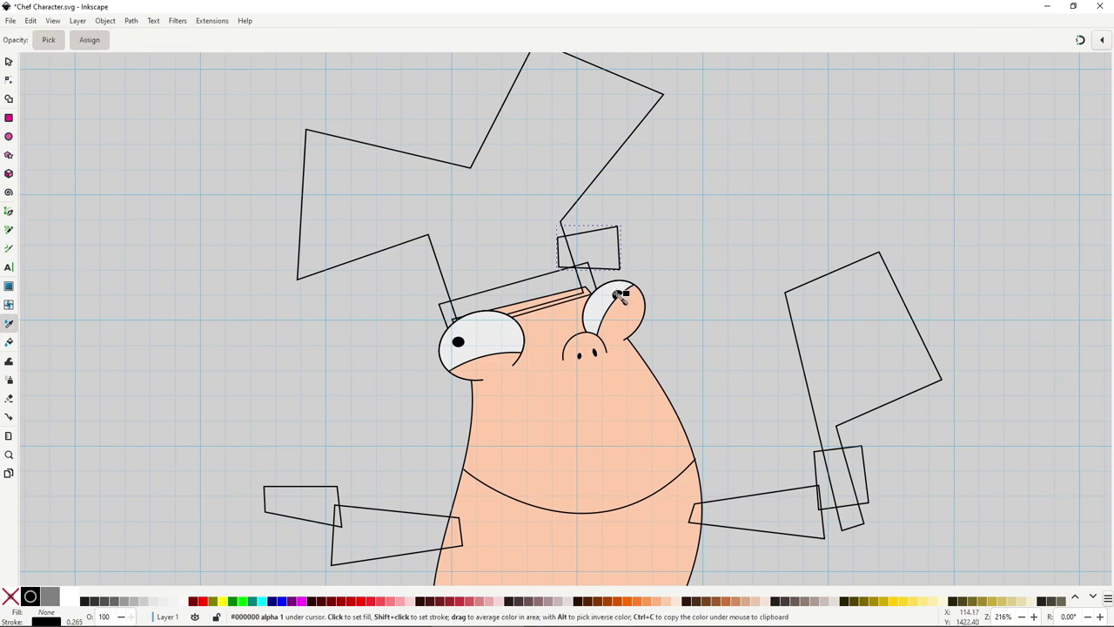
pyautogui.click(616, 297)
# Draw a tilted four-corner eyebrow about 16.5 mm wide and 11.2 mm high above the left eye and fill it black
pyautogui.press('b')
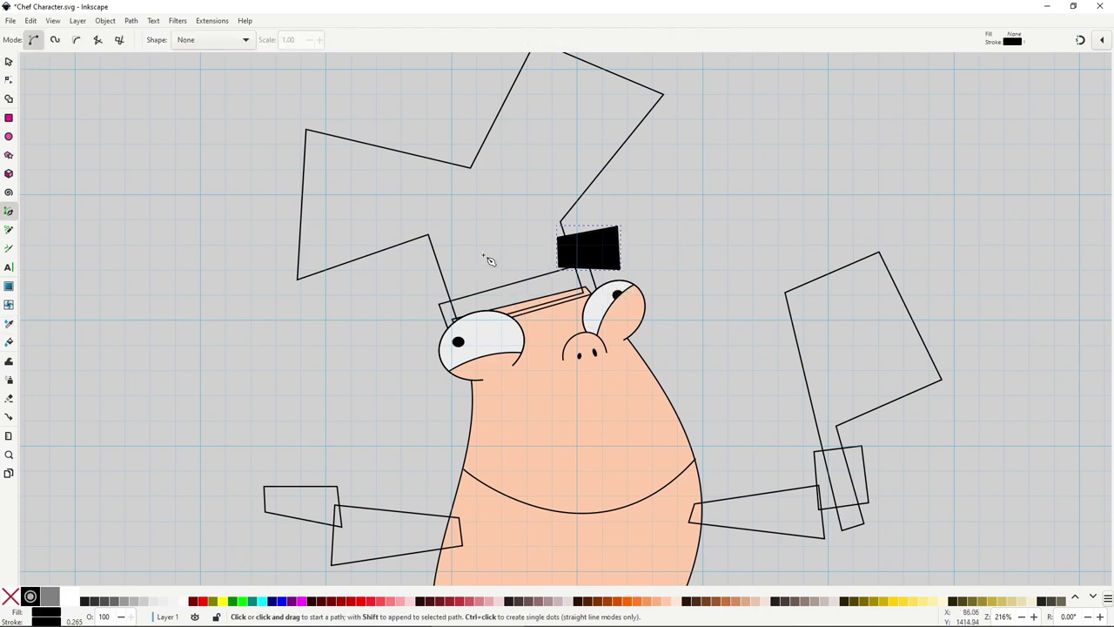
pyautogui.click(484, 256)
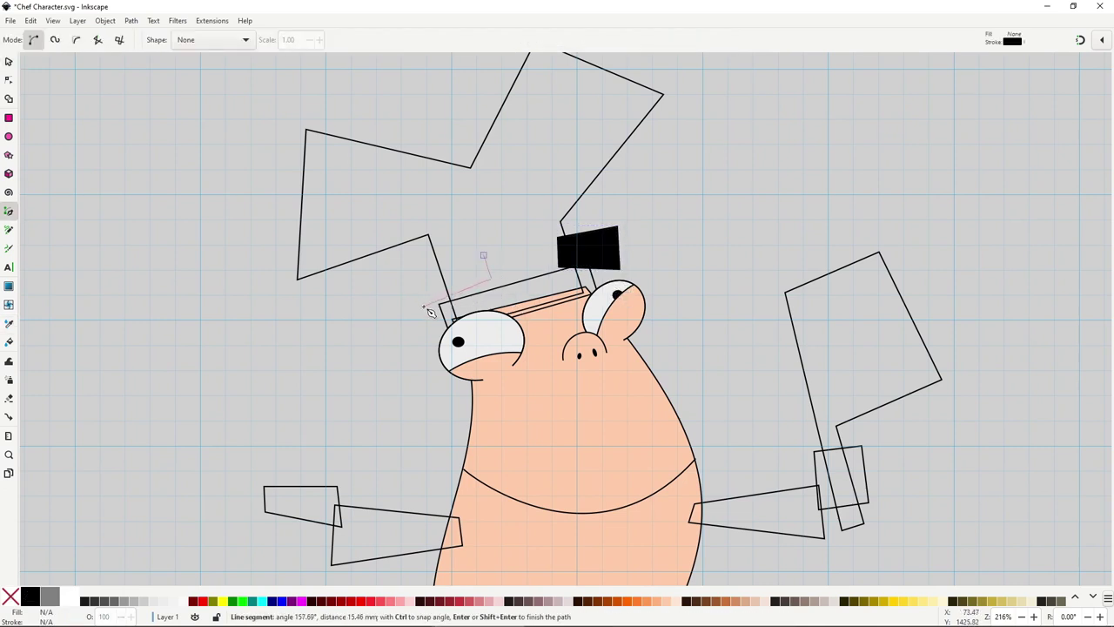
pyautogui.click(424, 306)
pyautogui.click(416, 279)
pyautogui.click(483, 255)
pyautogui.press('d')
pyautogui.click(611, 252)
pyautogui.press('s')
# Rotate the right eyebrow slightly clockwise and shift it closer to the right eye
pyautogui.moveTo(655, 288); pyautogui.dragTo(587, 300)
pyautogui.scroll(3, 566, 269)
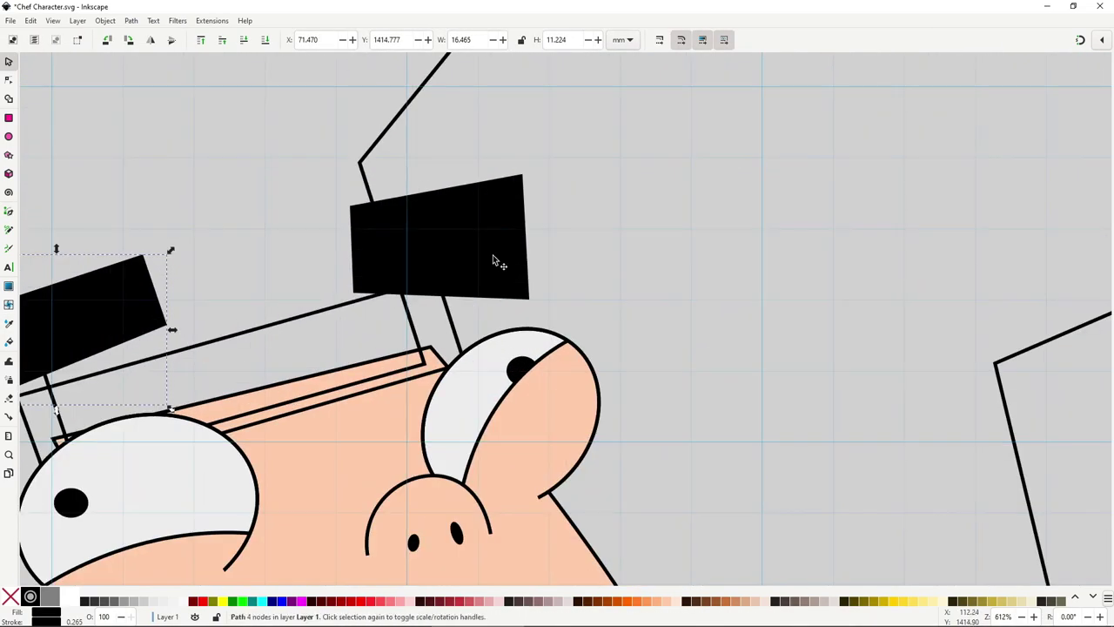
pyautogui.moveTo(499, 265); pyautogui.dragTo(504, 281)
pyautogui.click(504, 280)
pyautogui.moveTo(541, 187); pyautogui.dragTo(549, 200)
pyautogui.moveTo(495, 252); pyautogui.dragTo(502, 249)
pyautogui.press('n')
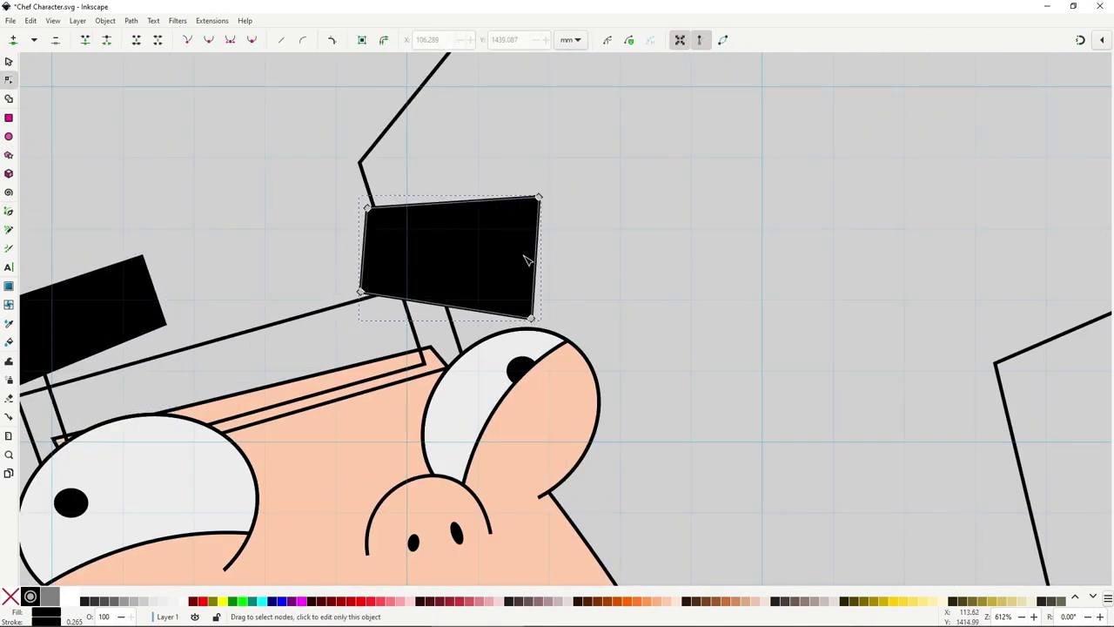
# Adjust the tilt of the left eyebrow slightly
pyautogui.moveTo(193, 293); pyautogui.dragTo(305, 302)
pyautogui.press('s')
pyautogui.click(301, 265)
pyautogui.moveTo(348, 243); pyautogui.dragTo(338, 229)
# Round the four corners of the right eyebrow by pulling curve handles out of its corner nodes
pyautogui.scroll(-1, 723, 266)
pyautogui.moveTo(722, 266); pyautogui.dragTo(443, 286)
pyautogui.click(512, 296)
pyautogui.scroll(-2, 511, 298)
pyautogui.scroll(4, 470, 283)
pyautogui.press('n')
pyautogui.click(490, 246)
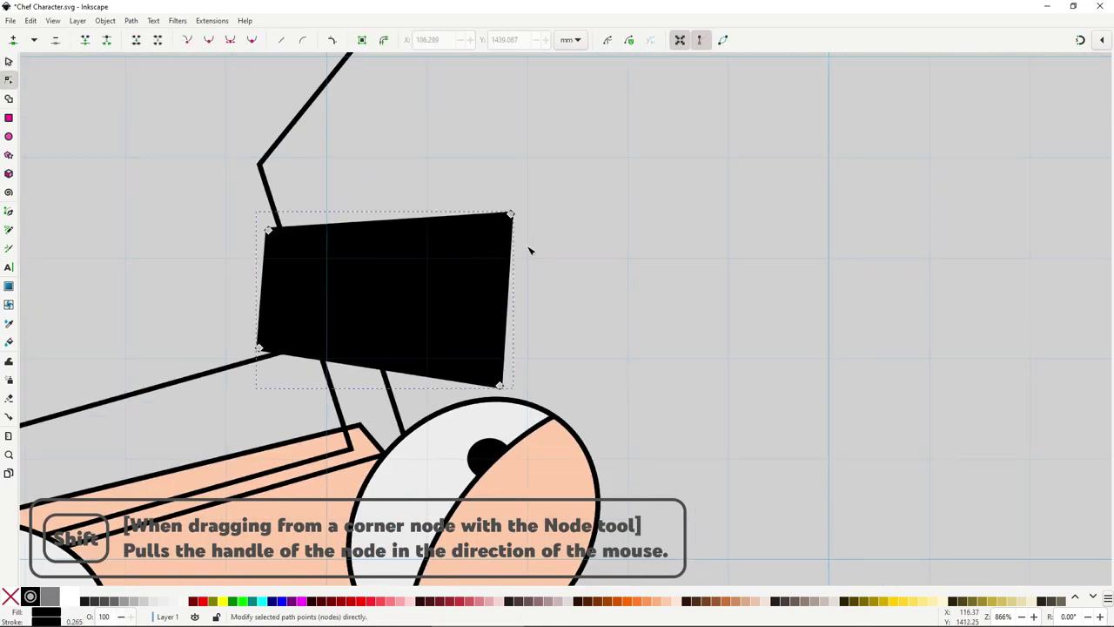
pyautogui.moveTo(511, 214); pyautogui.dragTo(531, 255)
pyautogui.moveTo(498, 385); pyautogui.dragTo(531, 369)
pyautogui.keyDown('shift'); pyautogui.moveTo(498, 385); pyautogui.dragTo(465, 399); pyautogui.keyUp('shift')
pyautogui.keyDown('shift'); pyautogui.moveTo(259, 348); pyautogui.dragTo(276, 367); pyautogui.keyUp('shift')
pyautogui.keyDown('shift'); pyautogui.moveTo(268, 230); pyautogui.dragTo(246, 244); pyautogui.keyUp('shift')
pyautogui.keyDown('shift'); pyautogui.click(272, 231); pyautogui.keyUp('shift')
pyautogui.press('Escape')
pyautogui.click(269, 231)
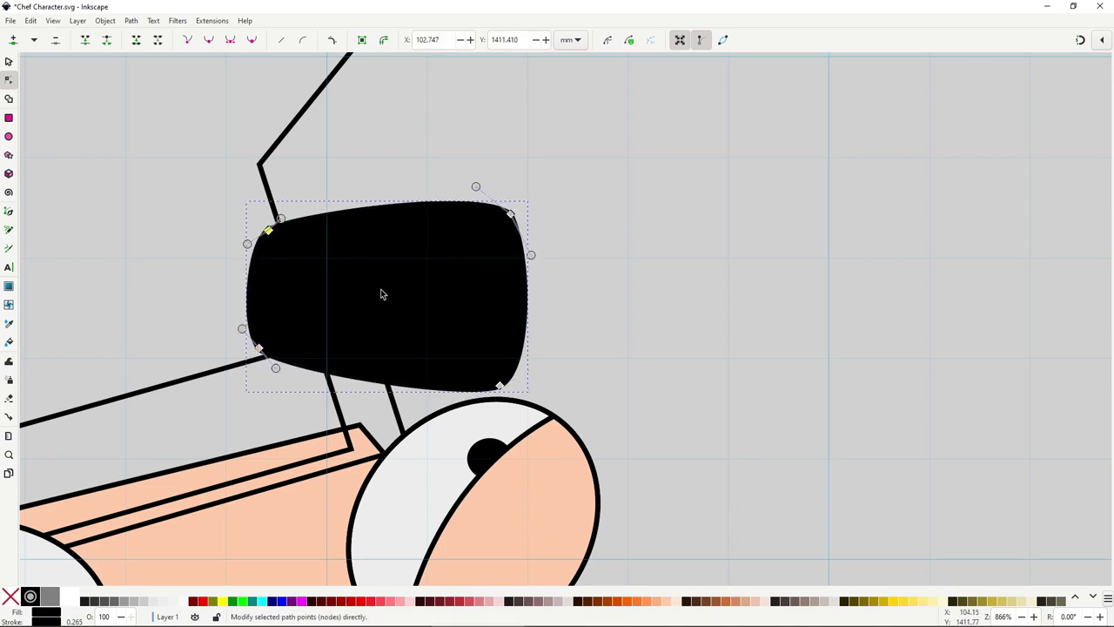
pyautogui.press('s')
# Round the four corners of the left eyebrow by pulling curve handles out of its corner nodes
pyautogui.keyDown('ctrl'); pyautogui.scroll(-2, 440, 409); pyautogui.keyUp('ctrl')
pyautogui.moveTo(148, 454); pyautogui.dragTo(373, 360)
pyautogui.keyDown('ctrl'); pyautogui.scroll(2, 373, 360); pyautogui.keyUp('ctrl')
pyautogui.doubleClick(418, 287)
pyautogui.keyDown('shift'); pyautogui.moveTo(477, 201); pyautogui.dragTo(499, 211); pyautogui.keyUp('shift')
pyautogui.keyDown('shift'); pyautogui.moveTo(477, 202); pyautogui.dragTo(455, 197); pyautogui.keyUp('shift')
pyautogui.moveTo(521, 290)
pyautogui.keyDown('shift'); pyautogui.mouseDown()
pyautogui.moveTo(531, 270)
pyautogui.moveTo(508, 309)
pyautogui.mouseUp(); pyautogui.keyUp('shift')
pyautogui.keyDown('shift'); pyautogui.moveTo(264, 434); pyautogui.dragTo(305, 436); pyautogui.keyUp('shift')
pyautogui.keyDown('shift'); pyautogui.moveTo(265, 433); pyautogui.dragTo(248, 430); pyautogui.keyUp('shift')
pyautogui.moveTo(215, 324)
pyautogui.keyDown('shift'); pyautogui.mouseDown()
pyautogui.moveTo(228, 306)
pyautogui.moveTo(211, 336)
pyautogui.mouseUp(); pyautogui.keyUp('shift')
pyautogui.press('s')
pyautogui.keyDown('ctrl'); pyautogui.scroll(-2, 365, 340); pyautogui.keyUp('ctrl')
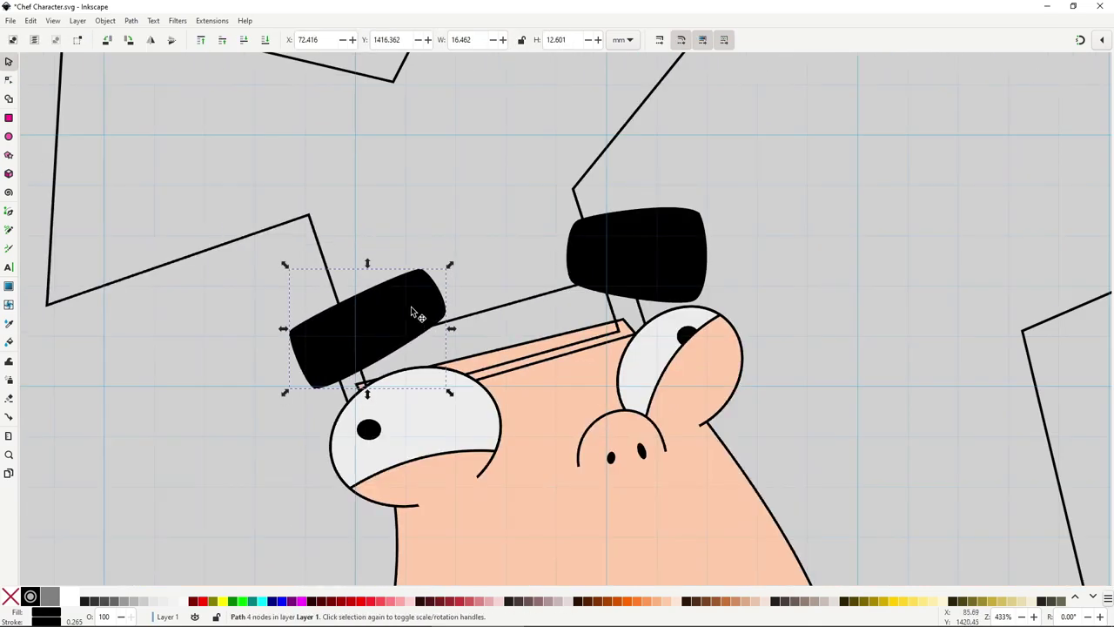
# Draw a closed mouth below the nose, about 18.2 mm wide and 13.9 mm high, with a slanted straight top and rounded bottom
pyautogui.keyDown('ctrl'); pyautogui.scroll(-3, 522, 316); pyautogui.keyUp('ctrl')
pyautogui.click(615, 350)
pyautogui.moveTo(634, 383); pyautogui.dragTo(517, 283)
pyautogui.keyDown('ctrl'); pyautogui.scroll(1, 518, 283); pyautogui.keyUp('ctrl')
pyautogui.keyDown('ctrl'); pyautogui.scroll(1, 518, 280); pyautogui.keyUp('ctrl')
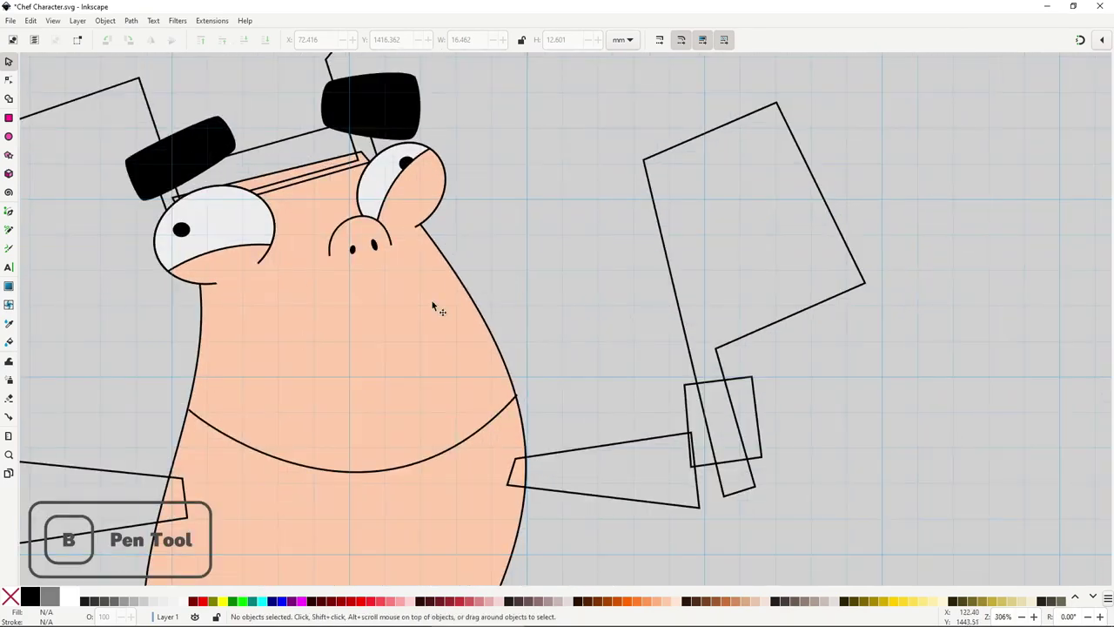
pyautogui.click(310, 308)
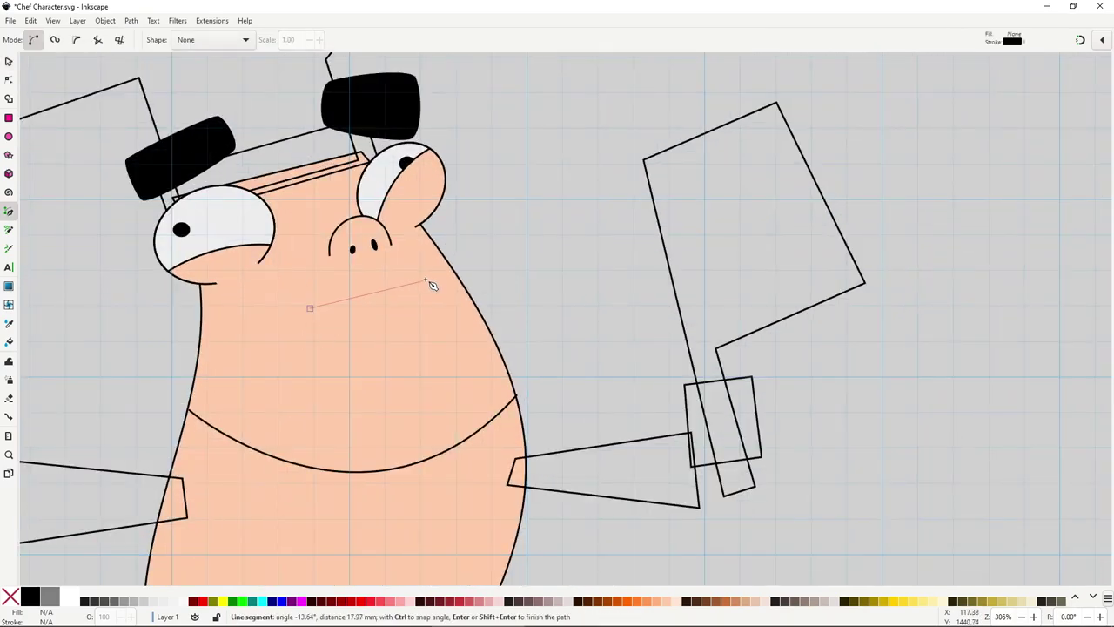
pyautogui.click(430, 277)
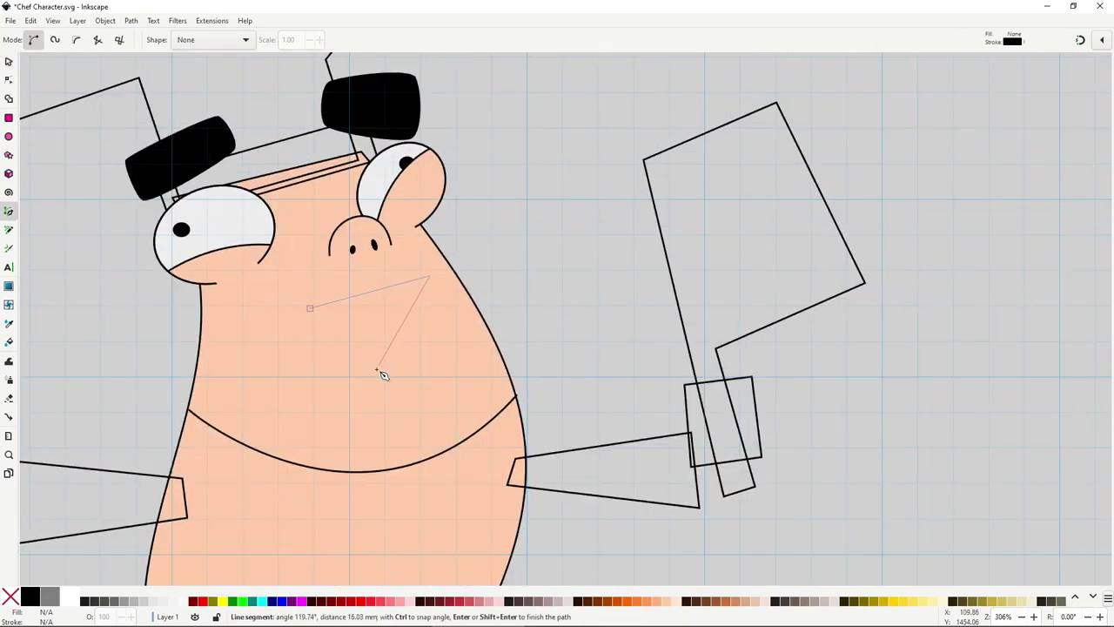
pyautogui.click(390, 364)
pyautogui.click(310, 308)
pyautogui.press('n')
pyautogui.moveTo(393, 363); pyautogui.dragTo(437, 356)
pyautogui.moveTo(318, 377); pyautogui.dragTo(318, 372)
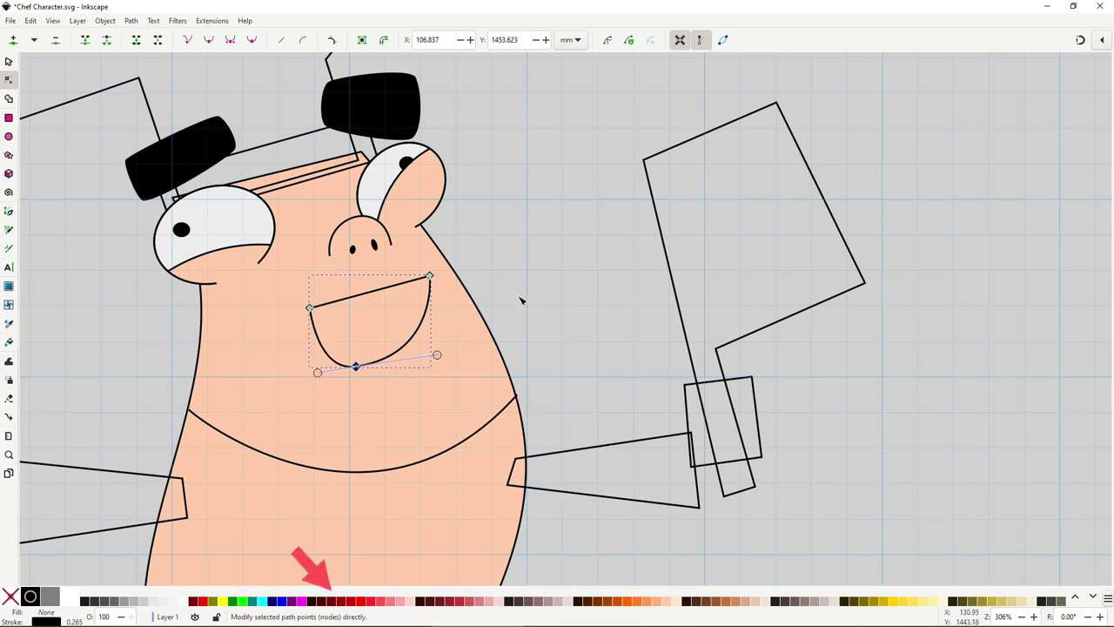
# Fill the mouth with a very dark red
pyautogui.press('s')
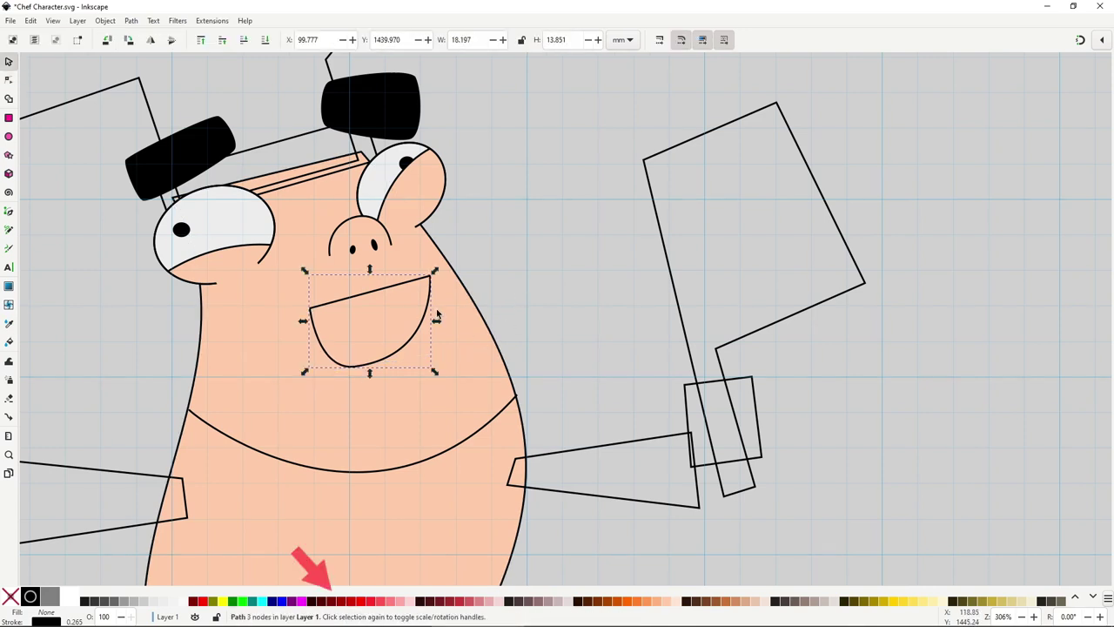
pyautogui.click(336, 601)
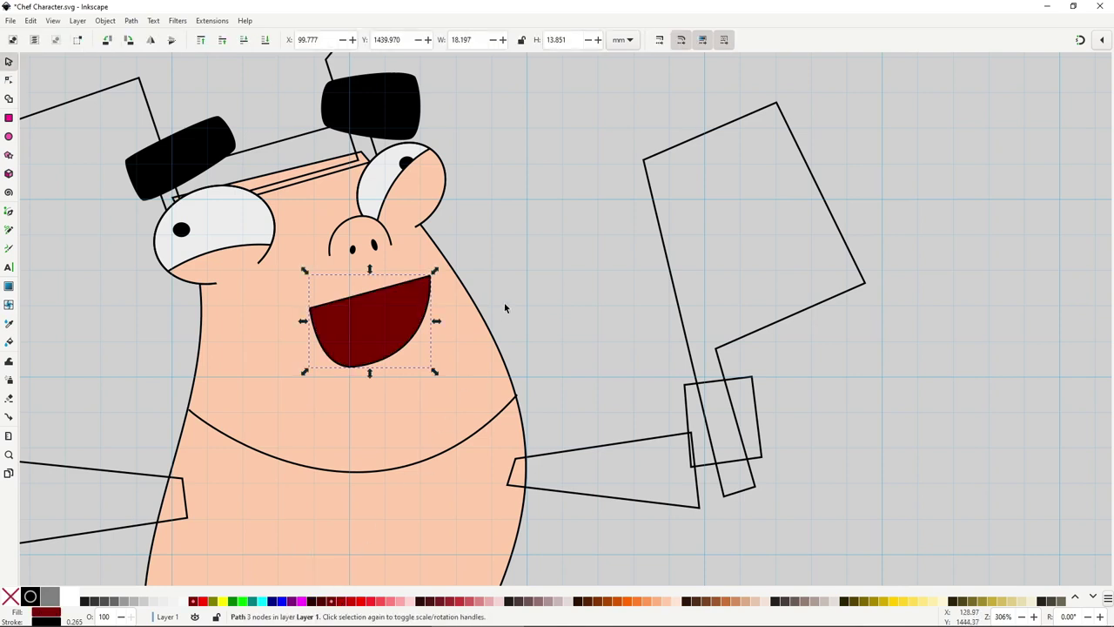
pyautogui.click(319, 600)
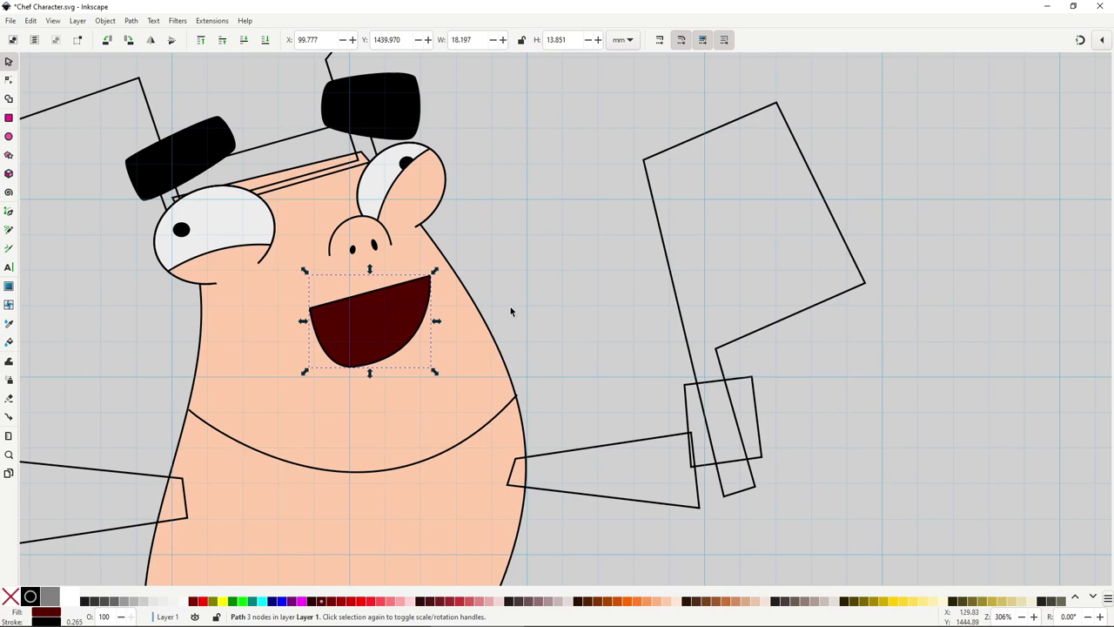
# Draw a four-corner teeth strip about 19.8 by 9.2 mm along the mouth's top edge and fill it with the eye's off-white
pyautogui.press('b')
pyautogui.press('+')
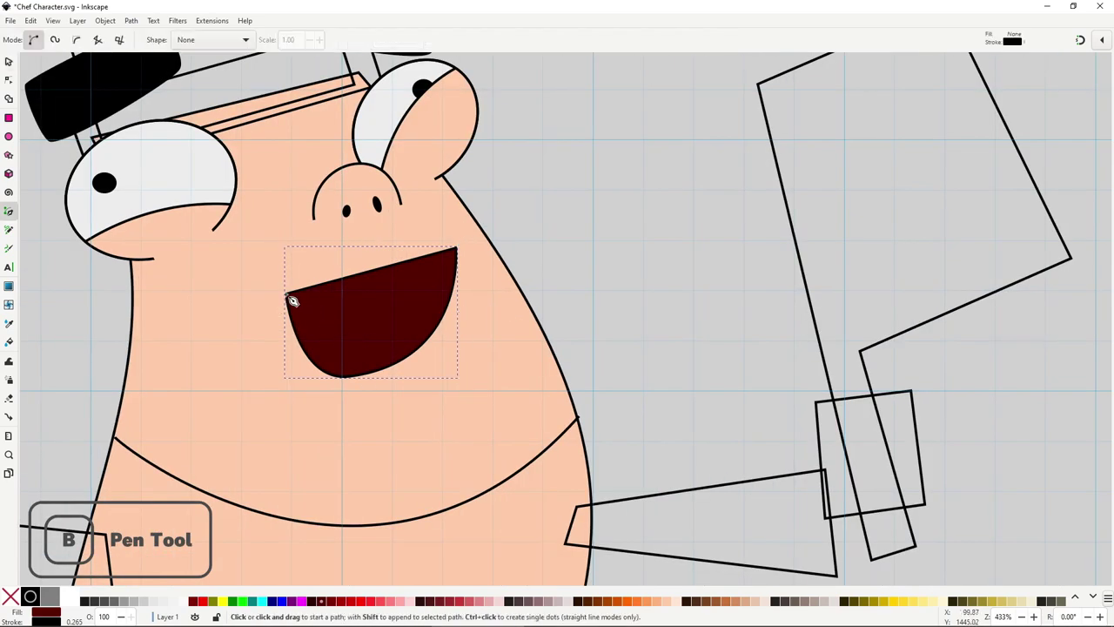
pyautogui.click(287, 295)
pyautogui.click(457, 250)
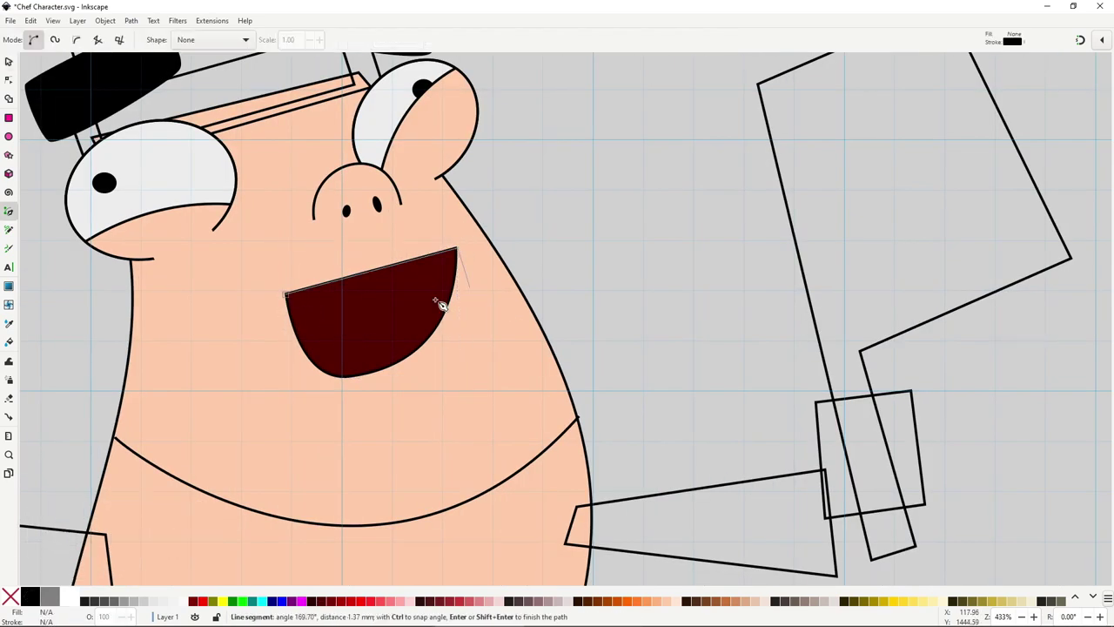
pyautogui.click(299, 322)
pyautogui.click(286, 295)
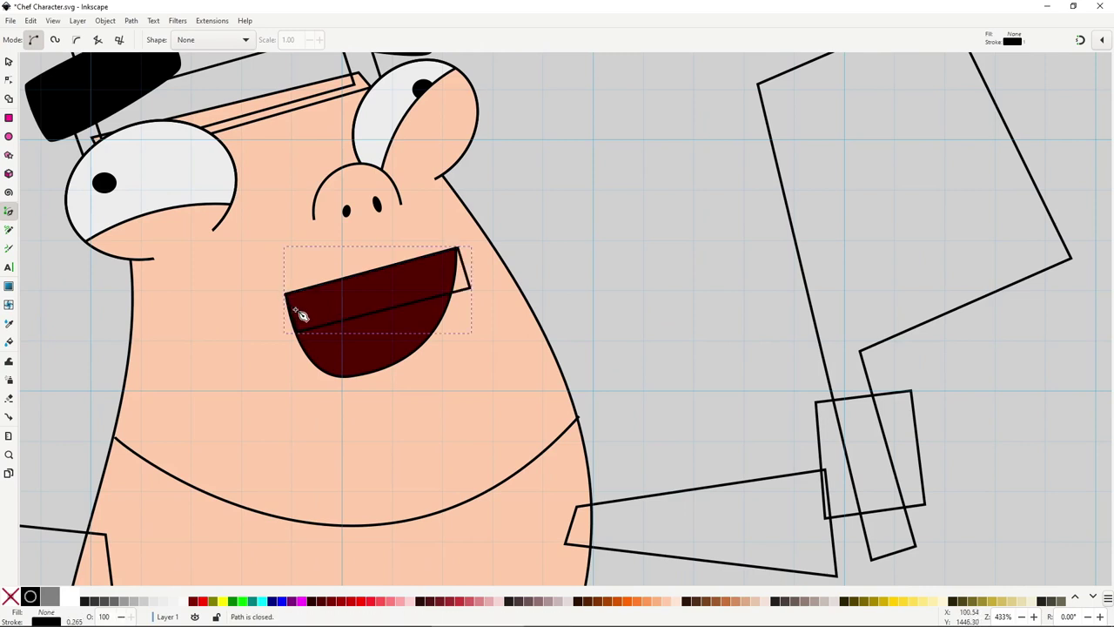
pyautogui.press('d')
pyautogui.click(220, 190)
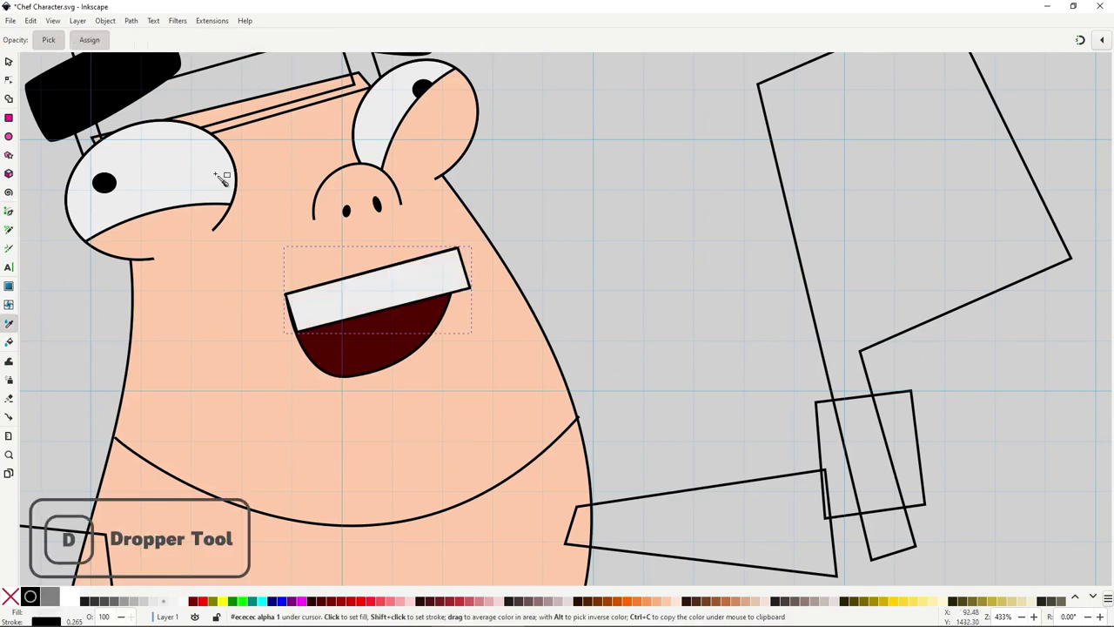
pyautogui.press('space')
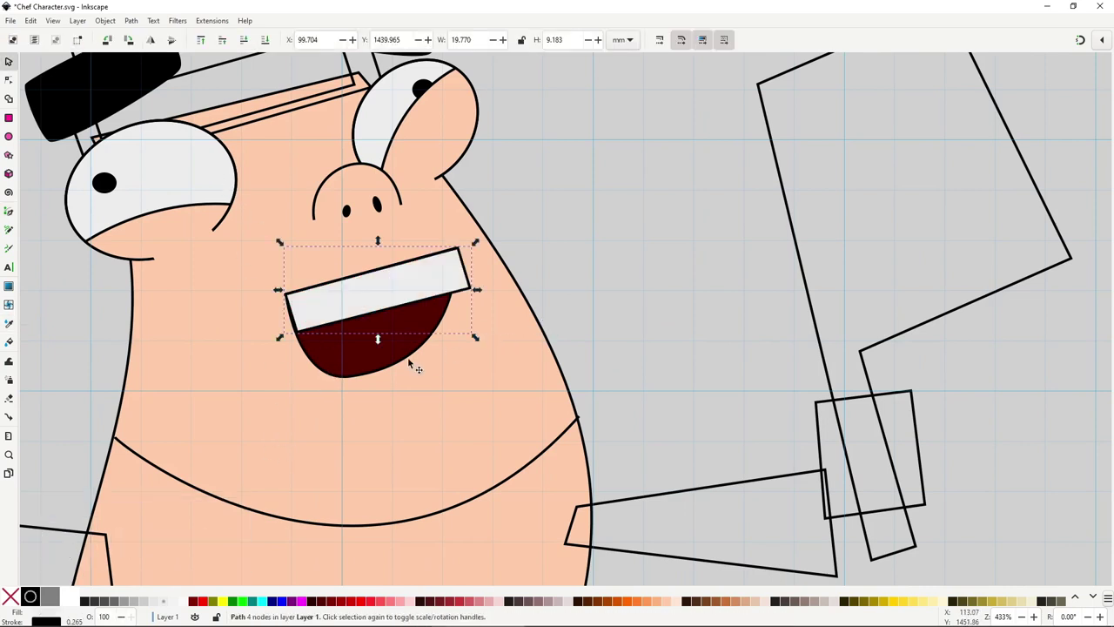
# Draw a closed curved tongue shape against the lower right edge of the mouth
pyautogui.press('b')
pyautogui.click(391, 366)
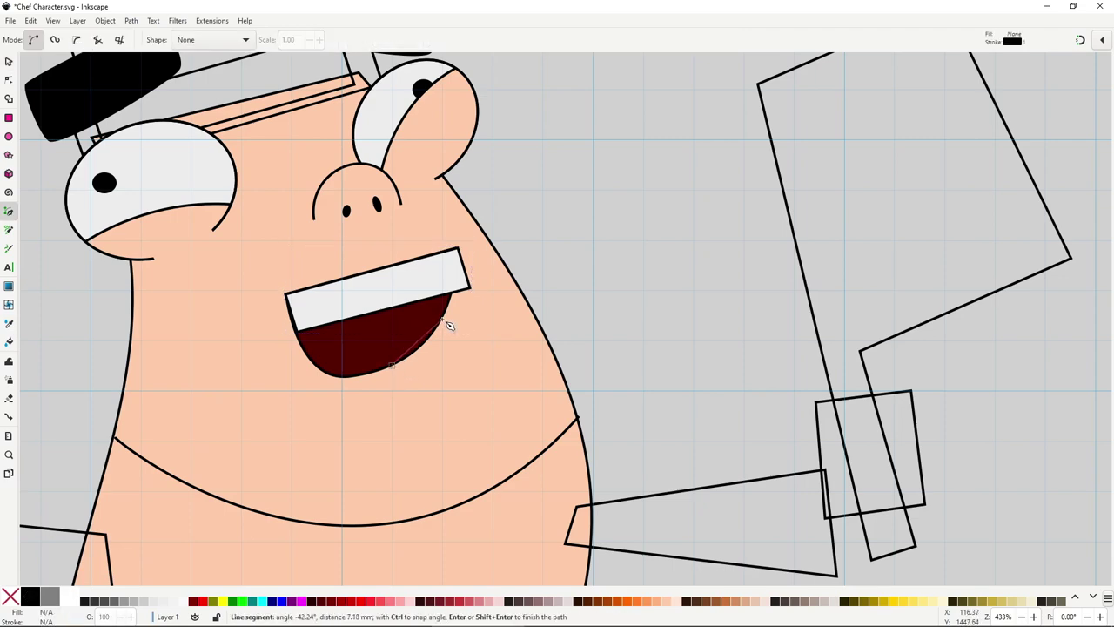
pyautogui.moveTo(442, 321); pyautogui.dragTo(516, 345)
pyautogui.scroll(2, 445, 346)
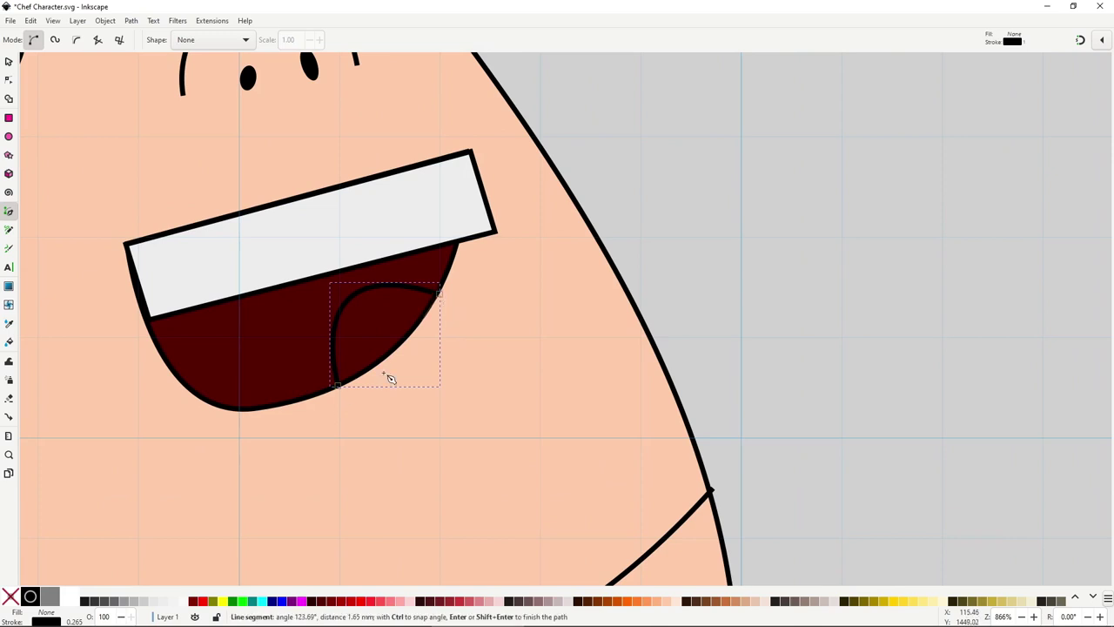
pyautogui.moveTo(336, 386); pyautogui.dragTo(289, 411)
# Adjust the tongue's curve handles so its outer edge follows the mouth outline and its inner edge is rounder
pyautogui.press('n')
pyautogui.scroll(3, 436, 315)
pyautogui.moveTo(446, 253); pyautogui.dragTo(435, 253)
pyautogui.scroll(-1, 341, 369)
pyautogui.scroll(-1, 346, 372)
pyautogui.moveTo(213, 469); pyautogui.dragTo(178, 415)
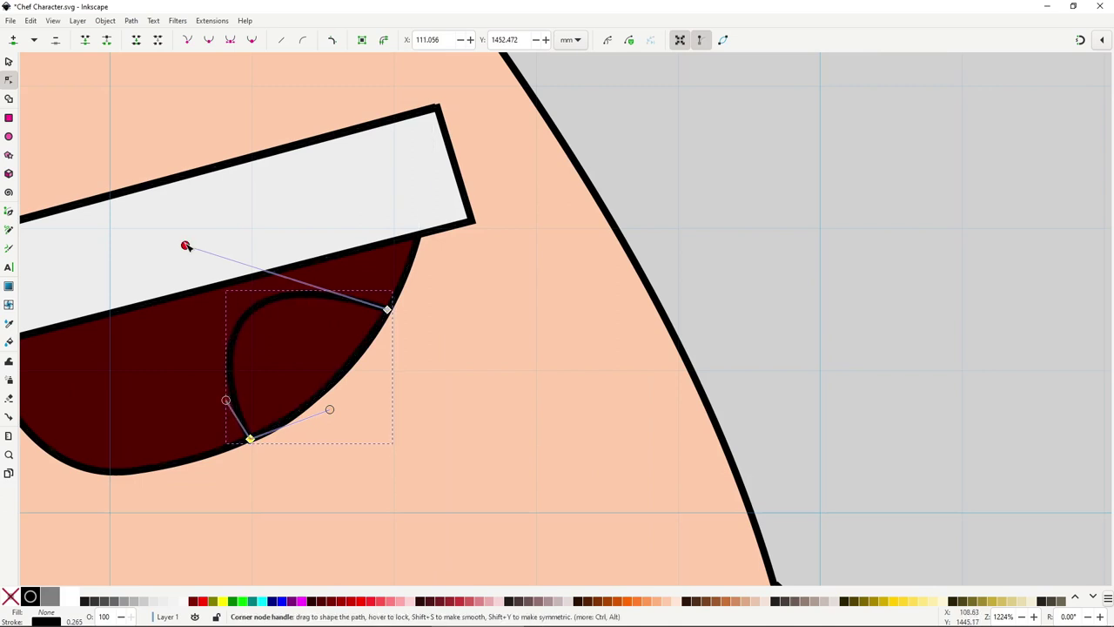
pyautogui.moveTo(188, 245); pyautogui.dragTo(241, 228)
pyautogui.moveTo(225, 402); pyautogui.dragTo(199, 400)
pyautogui.scroll(-2, 220, 410)
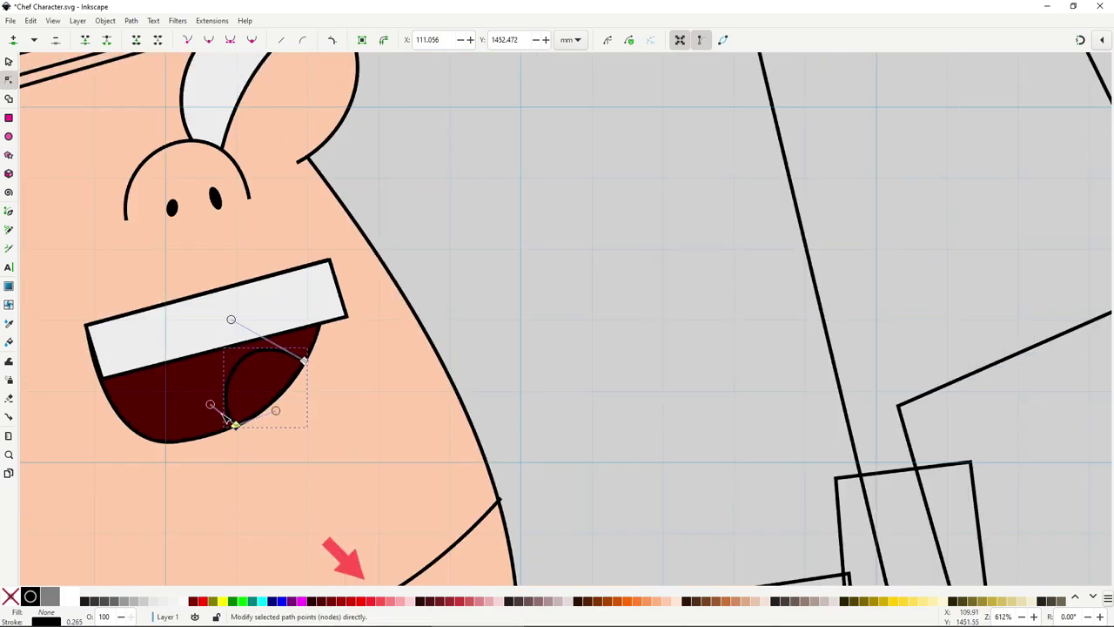
# Fill the tongue with the bright red #FF2A2A and deselect it
pyautogui.click(370, 601)
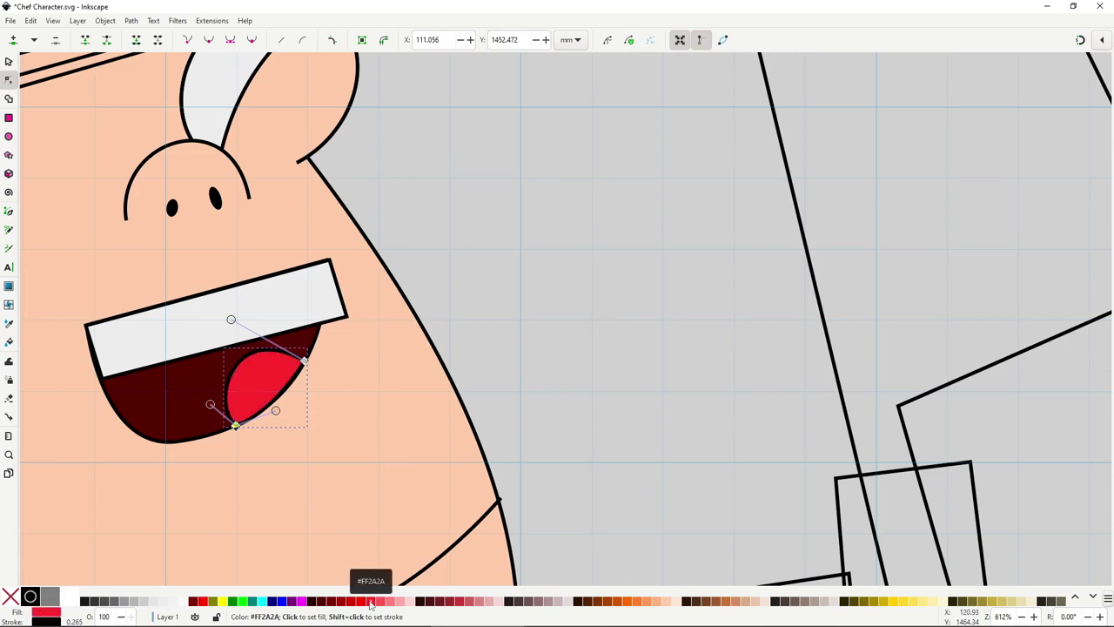
pyautogui.click(362, 602)
pyautogui.click(370, 603)
pyautogui.doubleClick(496, 341)
pyautogui.scroll(-3, 487, 345)
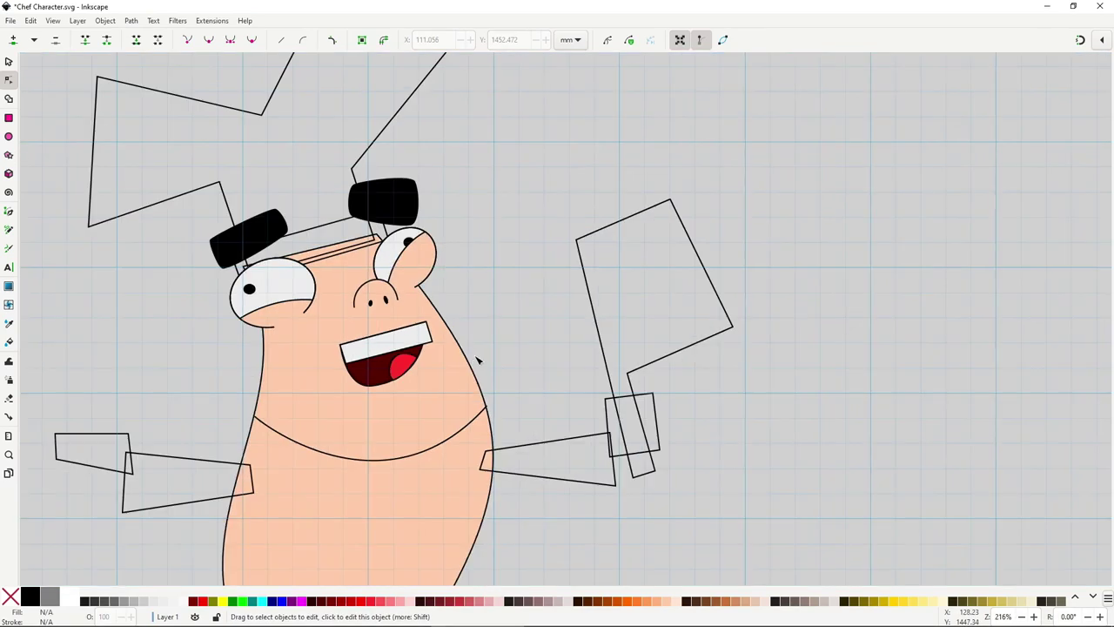
# Move the lower right corner of the teeth strip slightly up and inward so the strip tapers
pyautogui.scroll(4, 406, 348)
pyautogui.click(406, 350)
pyautogui.moveTo(502, 331); pyautogui.dragTo(495, 312)
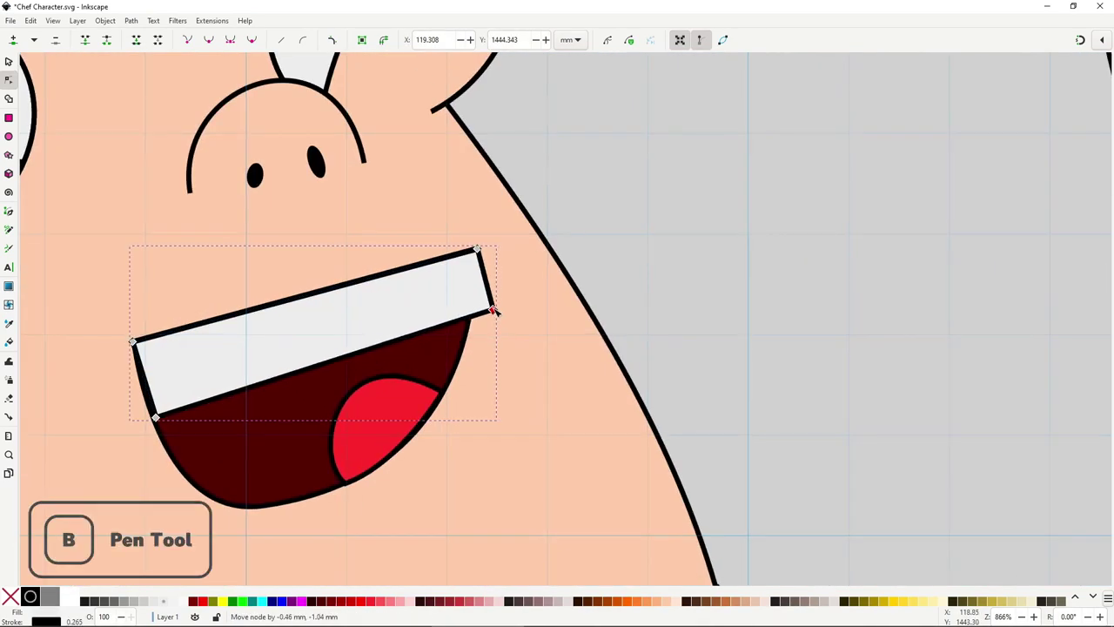
pyautogui.scroll(-2, 496, 313)
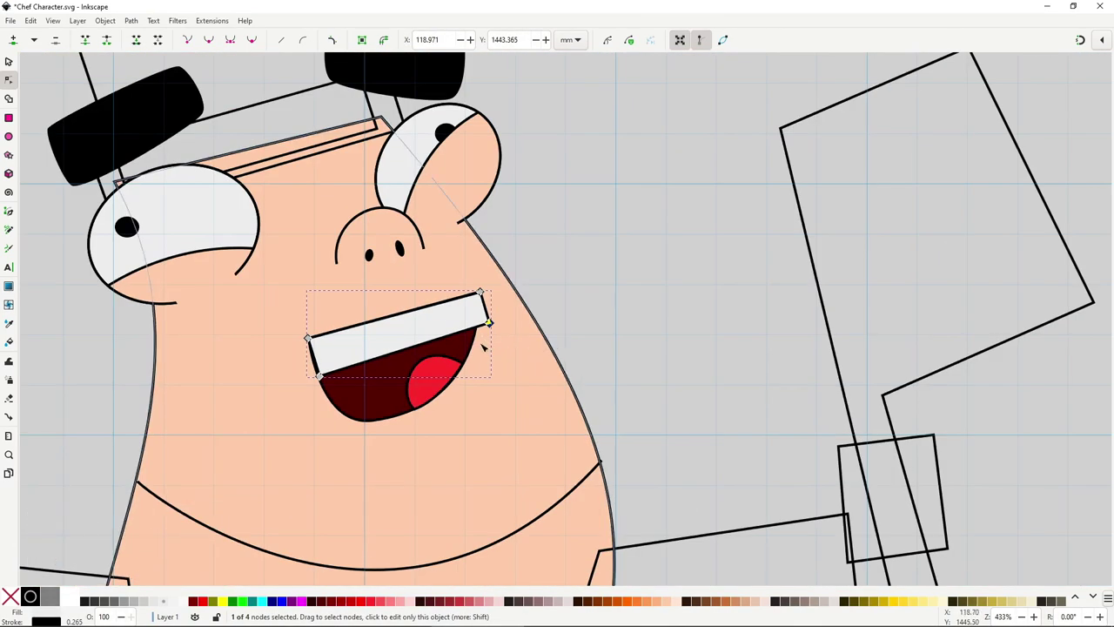
# Draw three slanted lines across the teeth strip to divide it into four teeth
pyautogui.press('b')
pyautogui.click(339, 329)
pyautogui.click(354, 366)
pyautogui.press('Return')
pyautogui.press('s')
pyautogui.press('b')
pyautogui.click(382, 318)
pyautogui.click(395, 353)
pyautogui.press('Return')
pyautogui.press('s')
pyautogui.press('space')
pyautogui.click(427, 307)
pyautogui.doubleClick(451, 340)
# Shift the upper end of the middle tooth line slightly to the right and deselect it
pyautogui.press('n')
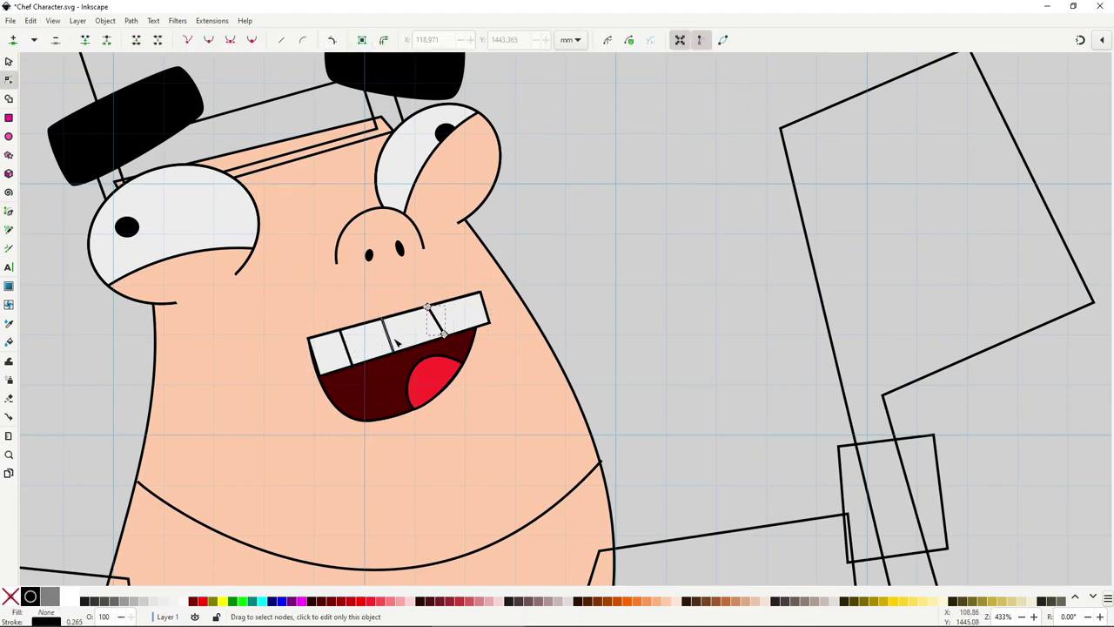
pyautogui.moveTo(384, 323); pyautogui.dragTo(389, 321)
pyautogui.press('s')
pyautogui.click(577, 311)
pyautogui.scroll(-5, 549, 346)
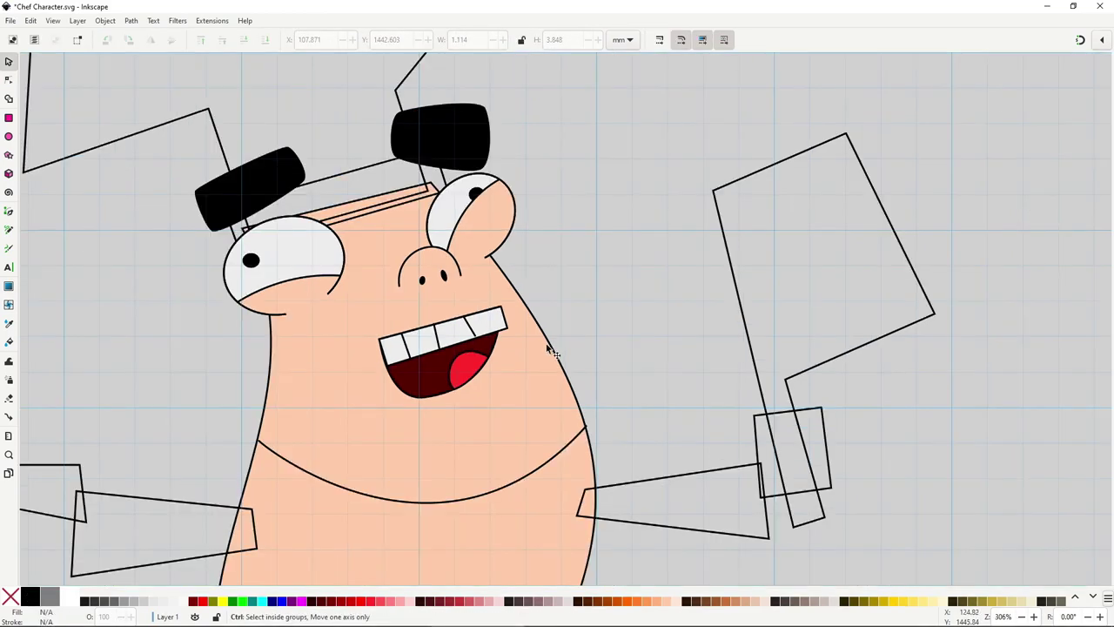
# Group the mouth, tongue, teeth strip and tooth lines into one object
pyautogui.keyDown('ctrl'); pyautogui.scroll(3, 571, 331); pyautogui.keyUp('ctrl')
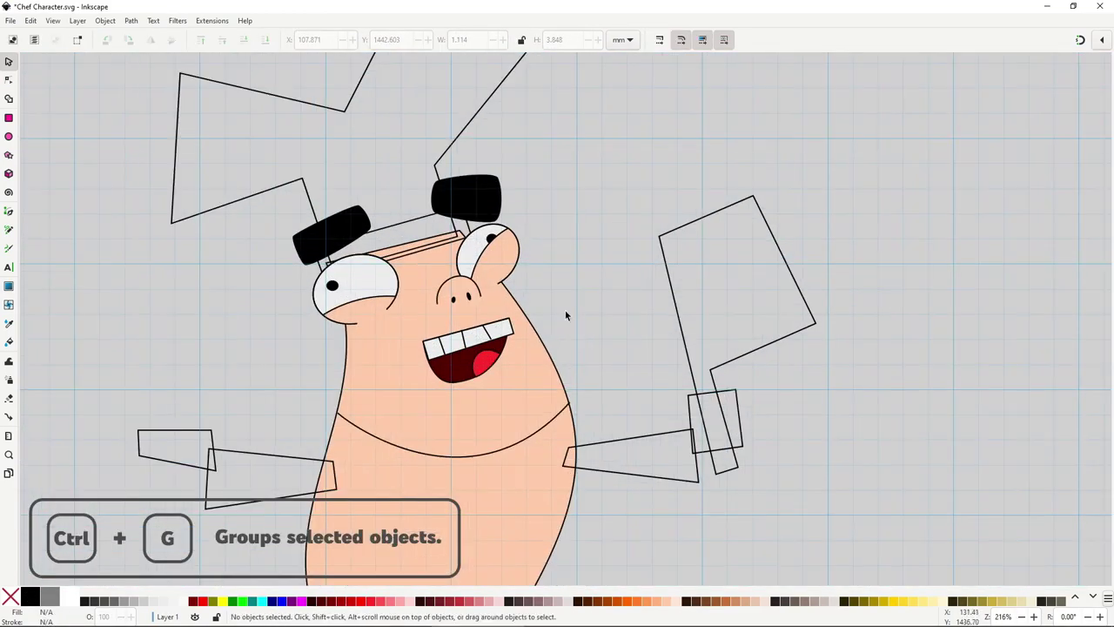
pyautogui.moveTo(576, 303); pyautogui.dragTo(376, 393)
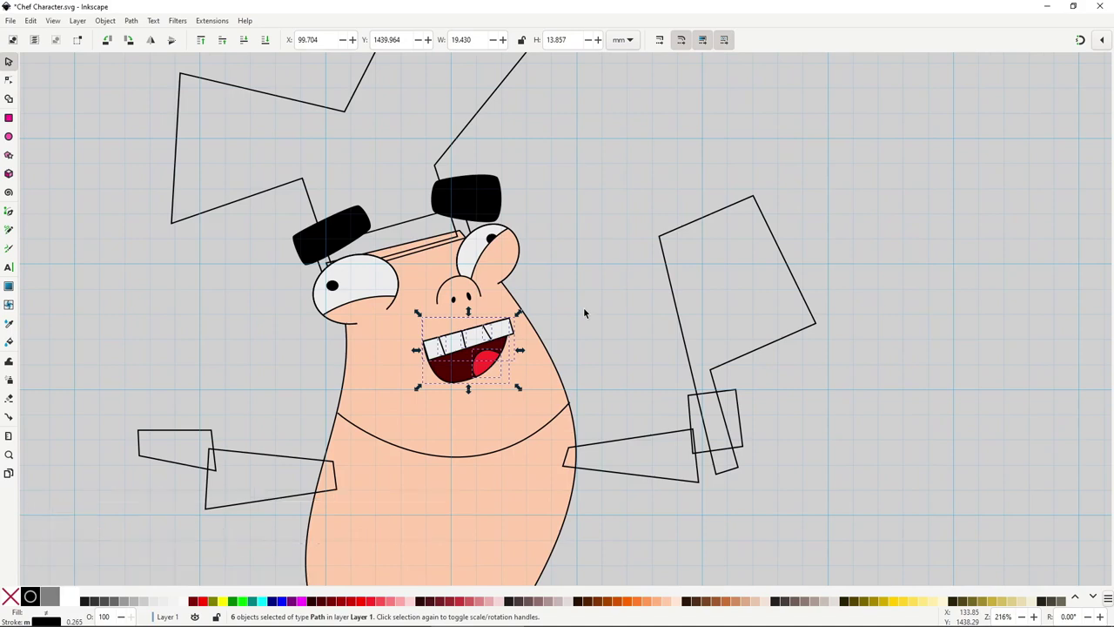
pyautogui.hotkey('ctrl', 'g')
pyautogui.click(584, 309)
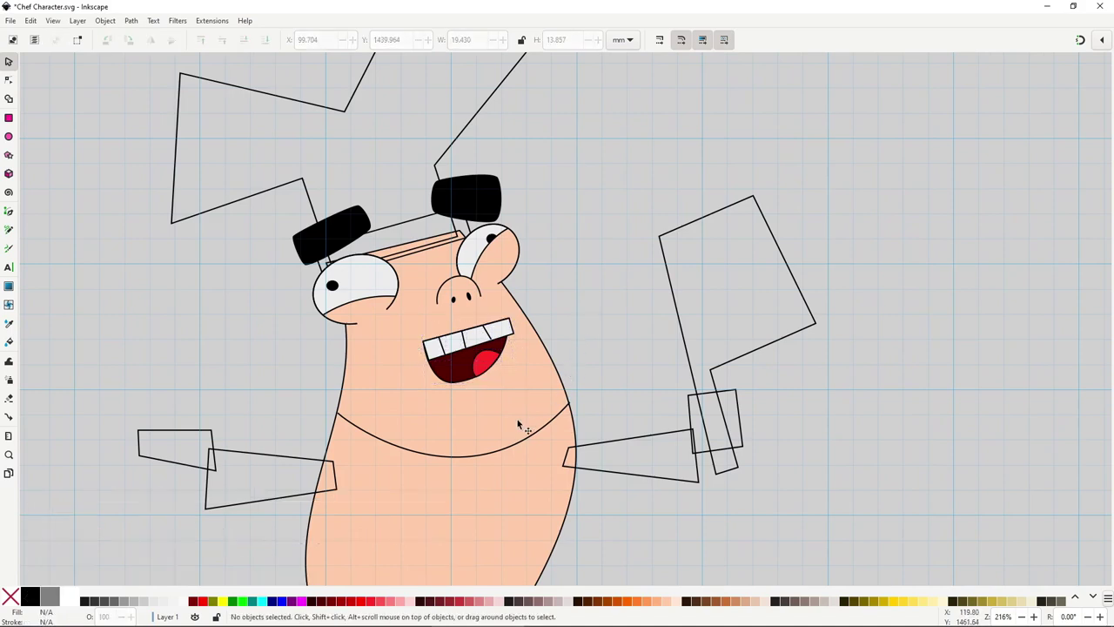
# Draw a curved chin line below the mouth and narrow it to about 9.3 mm wide
pyautogui.press('b')
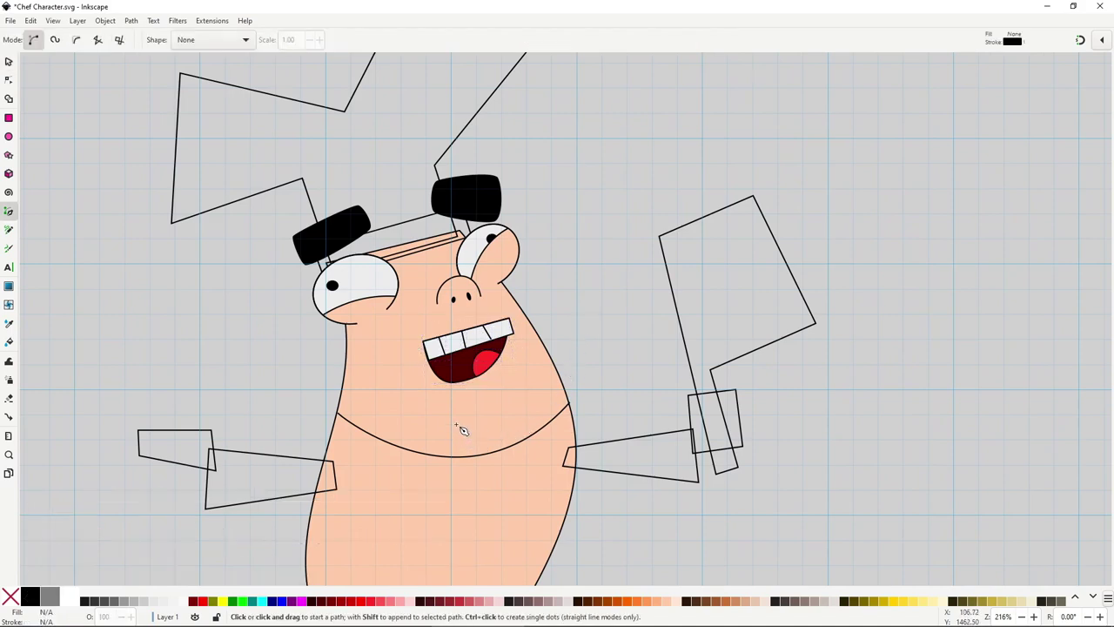
pyautogui.click(450, 424)
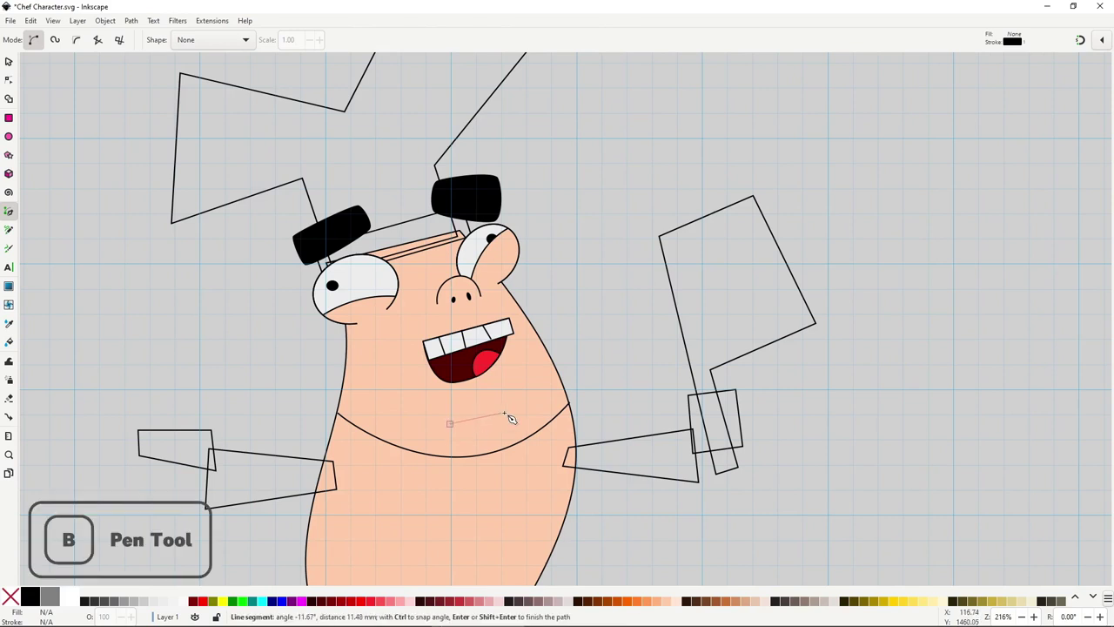
pyautogui.moveTo(505, 411); pyautogui.dragTo(530, 373)
pyautogui.press('space')
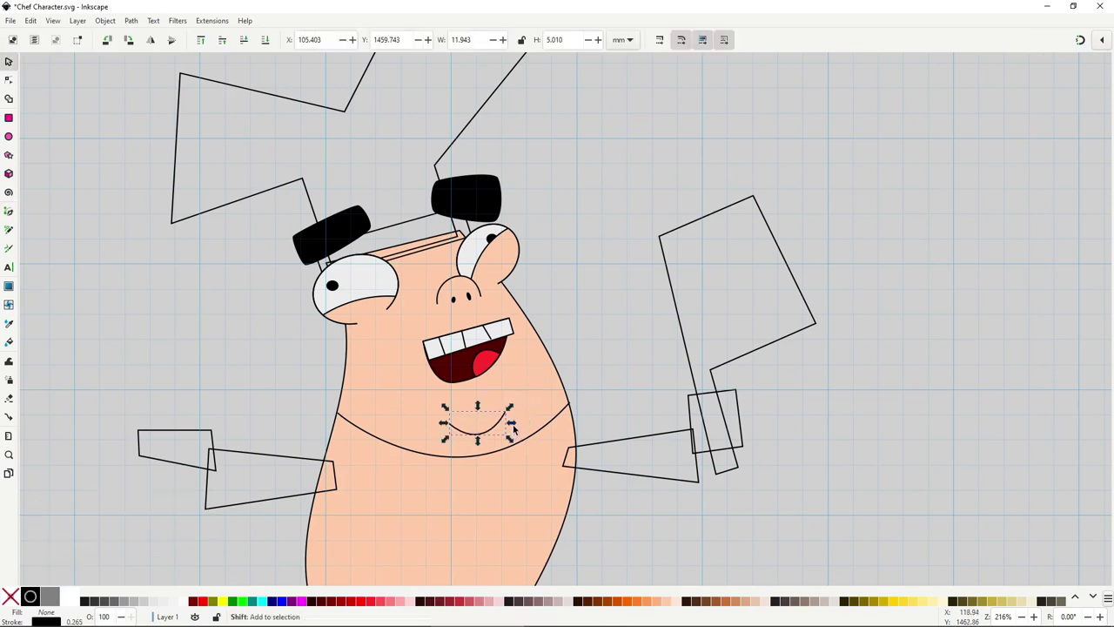
pyautogui.click(511, 424)
pyautogui.moveTo(511, 424); pyautogui.dragTo(489, 432)
pyautogui.click(567, 348)
# Draw a closed six-point moustache half about 15 mm wide between nose and teeth and fill it with the eyebrows' black
pyautogui.scroll(-2, 566, 346)
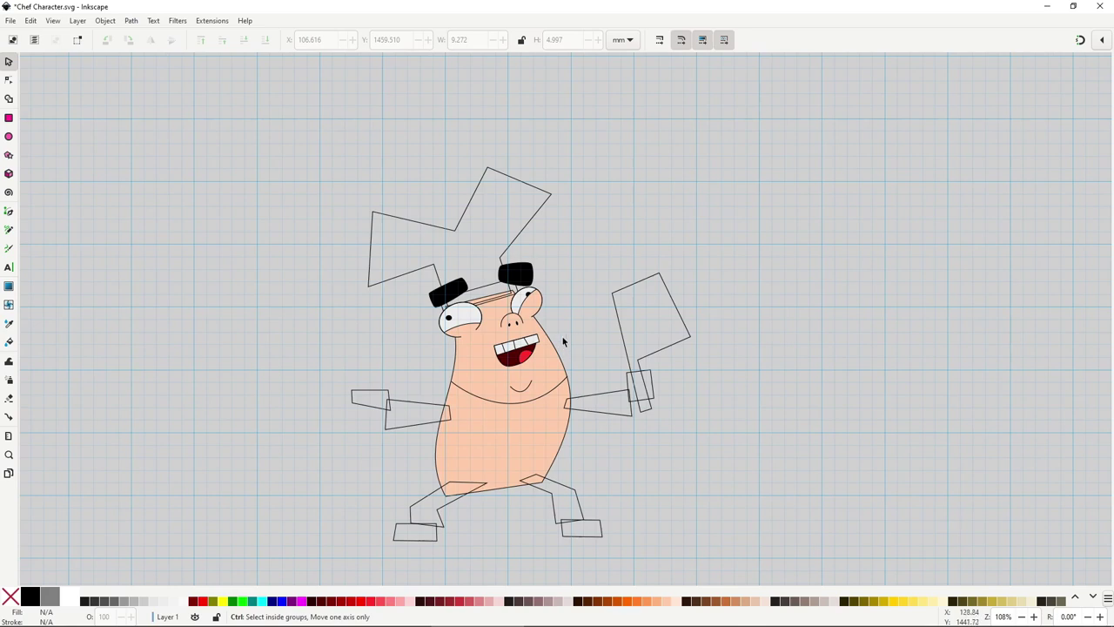
pyautogui.scroll(3, 563, 341)
pyautogui.press('b')
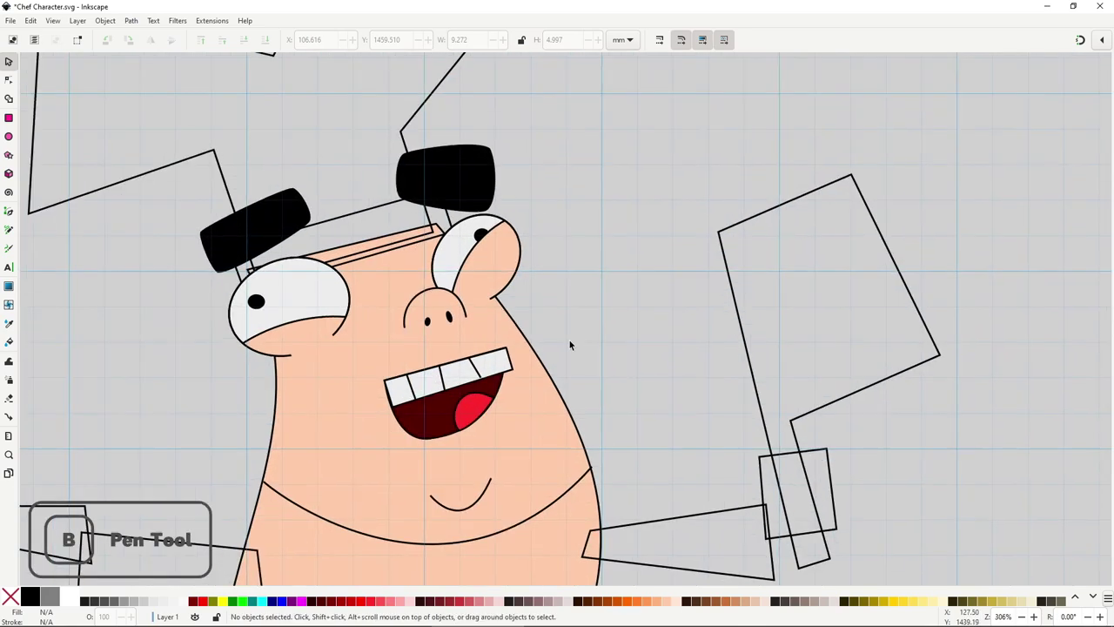
pyautogui.click(437, 338)
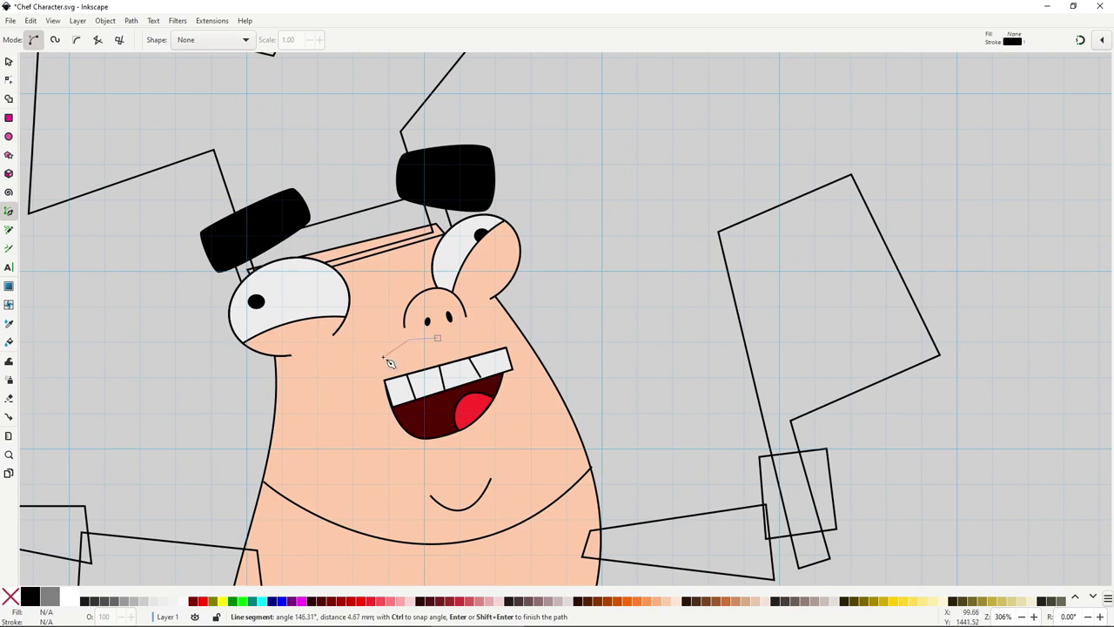
pyautogui.click(352, 352)
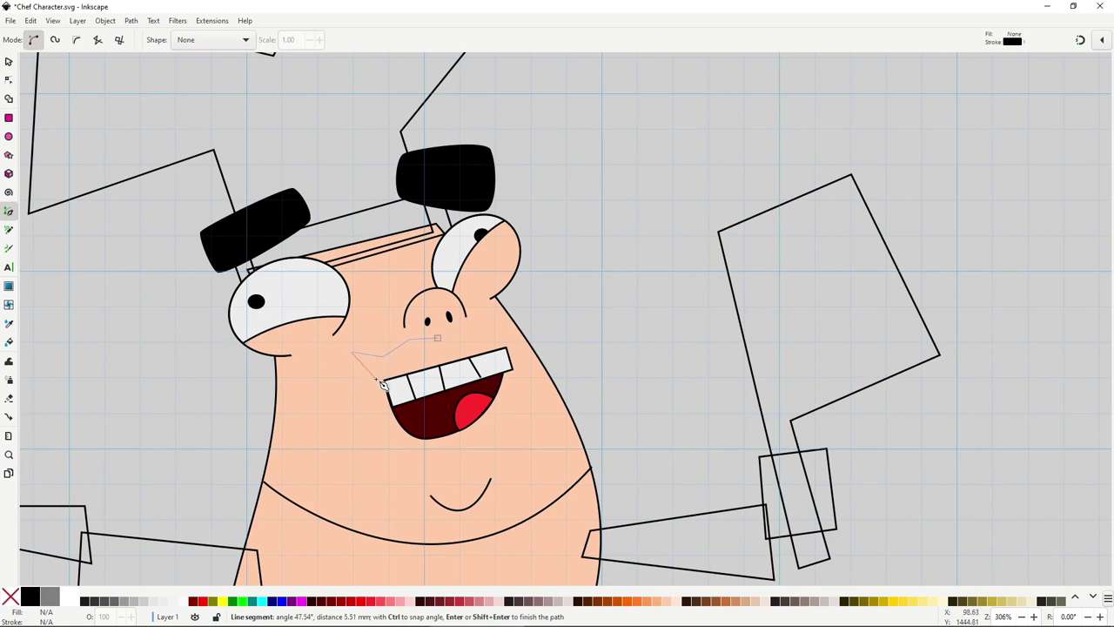
pyautogui.click(381, 381)
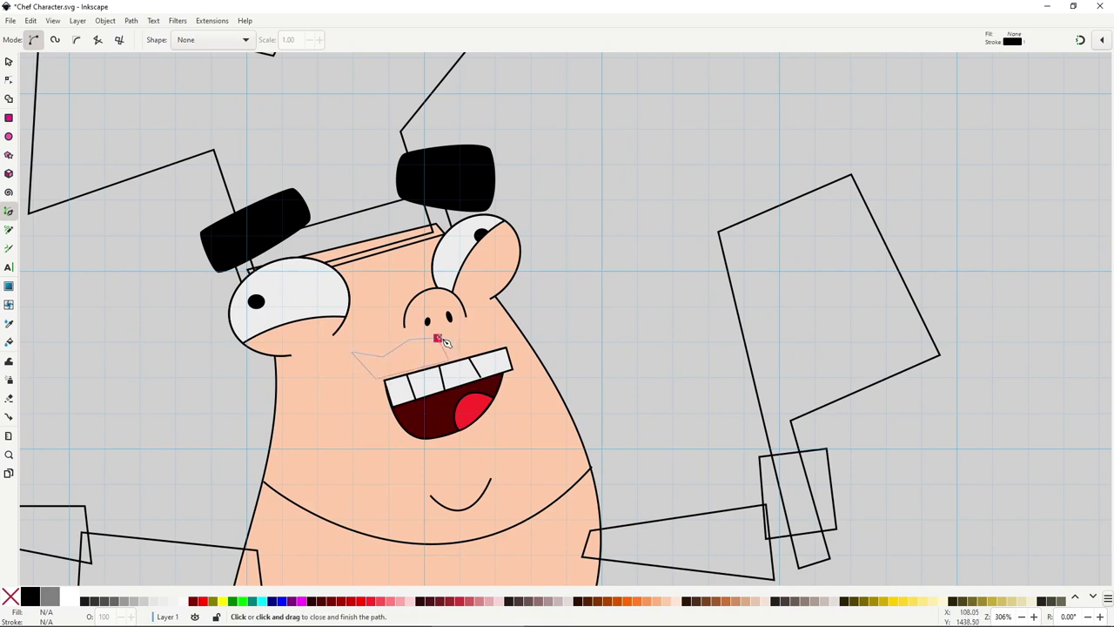
pyautogui.click(438, 339)
pyautogui.press('d')
pyautogui.click(467, 206)
pyautogui.press('s')
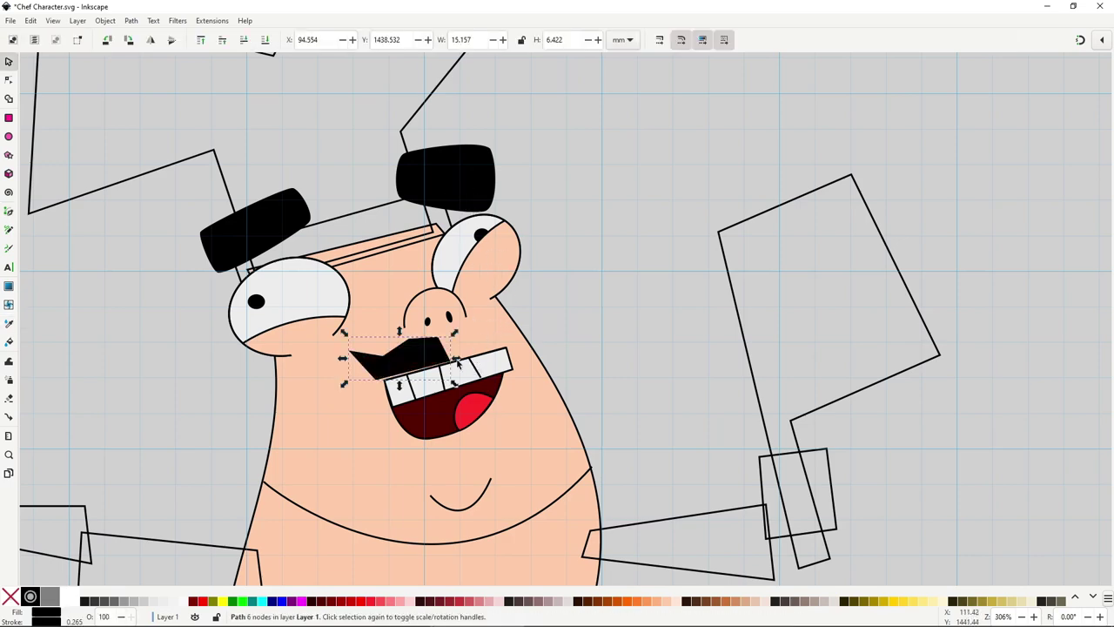
# Smooth the moustache half's upper and lower nodes and reposition its points to form a curled, tapering shape
pyautogui.scroll(2, 423, 383)
pyautogui.press('n')
pyautogui.scroll(1, 407, 342)
pyautogui.moveTo(304, 279); pyautogui.dragTo(416, 385)
pyautogui.click(210, 45)
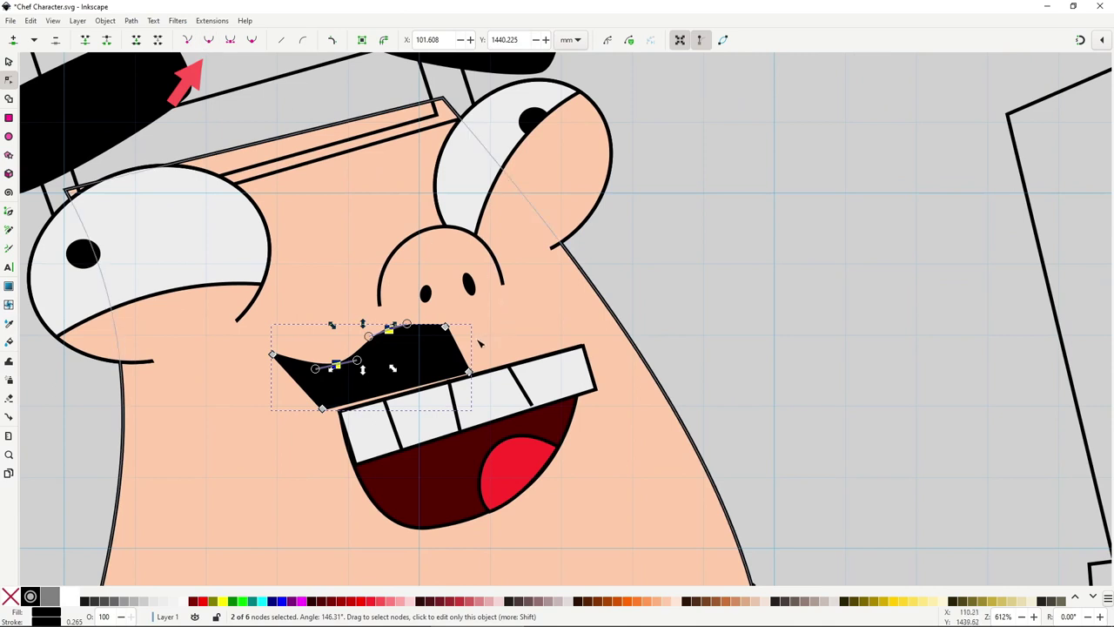
pyautogui.moveTo(445, 327); pyautogui.dragTo(454, 327)
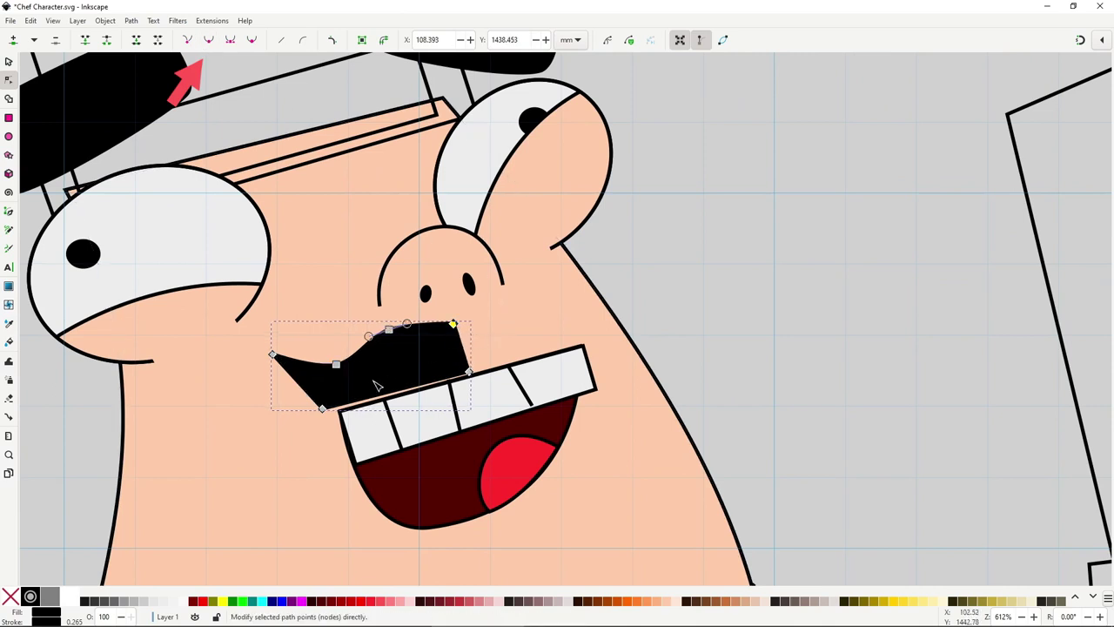
pyautogui.moveTo(337, 365); pyautogui.dragTo(332, 367)
pyautogui.click(322, 408)
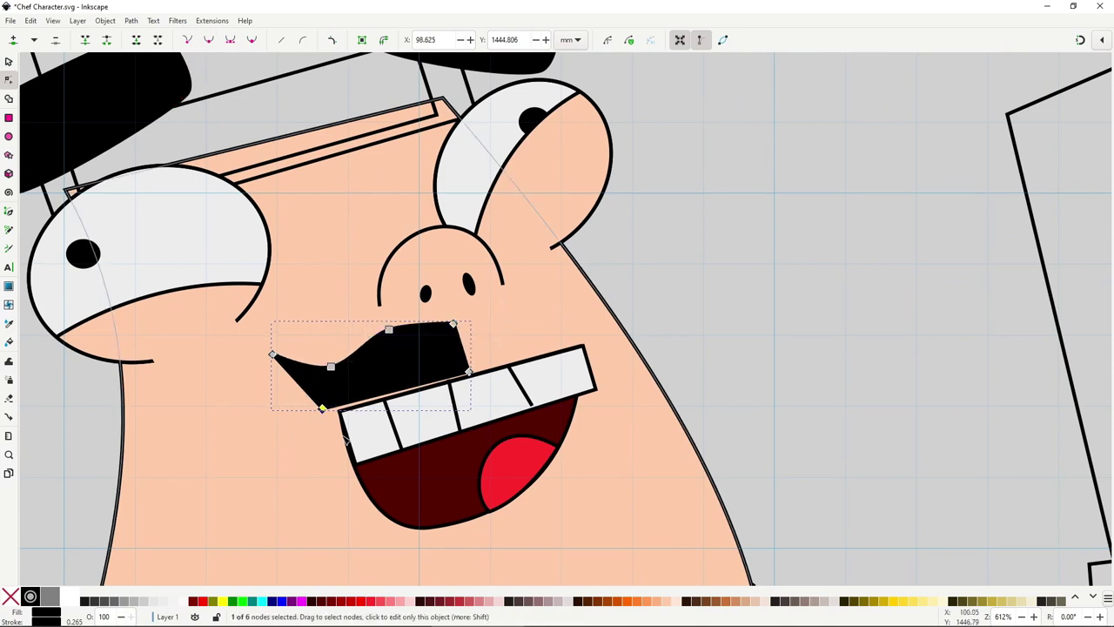
pyautogui.click(209, 41)
pyautogui.moveTo(469, 372); pyautogui.dragTo(471, 380)
pyautogui.click(454, 324)
# Duplicate the moustache half, flip the copy horizontally, rotate it into place as the right half and group both halves
pyautogui.hotkey('ctrl', 'd')
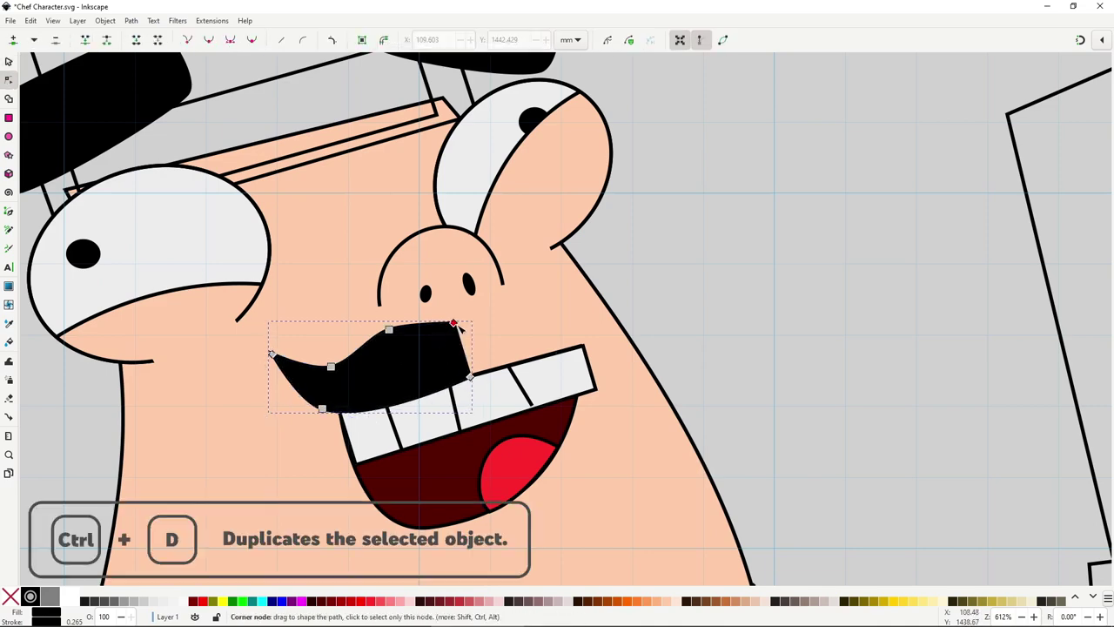
pyautogui.moveTo(454, 324); pyautogui.dragTo(457, 323)
pyautogui.press('s')
pyautogui.scroll(-3, 523, 364)
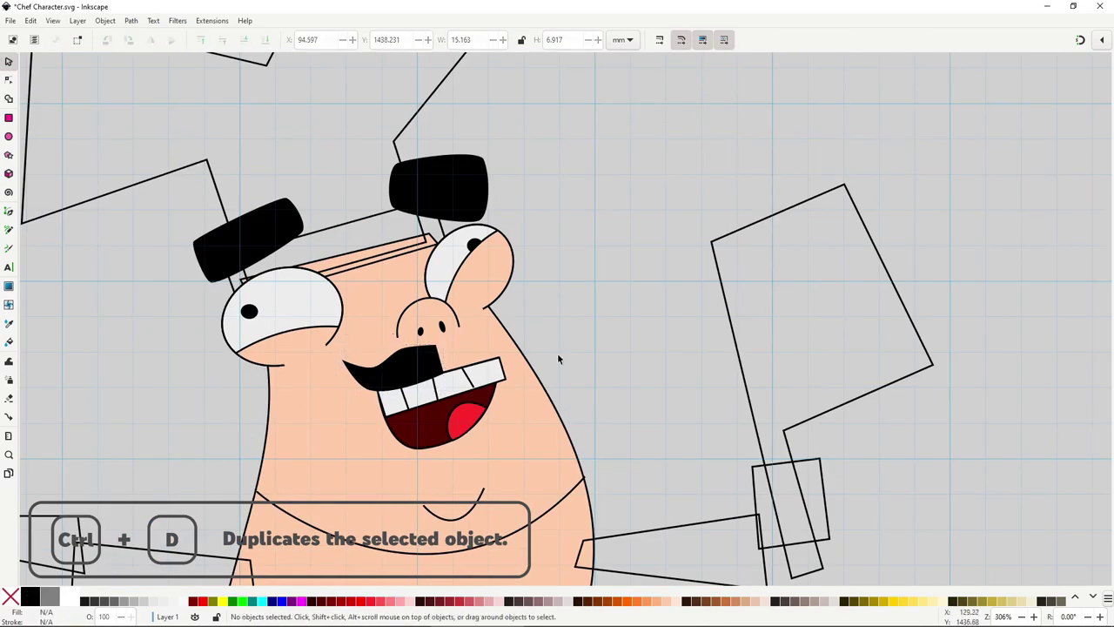
pyautogui.scroll(2, 467, 361)
pyautogui.moveTo(435, 369); pyautogui.dragTo(557, 378)
pyautogui.press('h')
pyautogui.moveTo(623, 335); pyautogui.dragTo(604, 275)
pyautogui.moveTo(544, 391); pyautogui.dragTo(519, 334)
pyautogui.hotkey('ctrl', 'g')
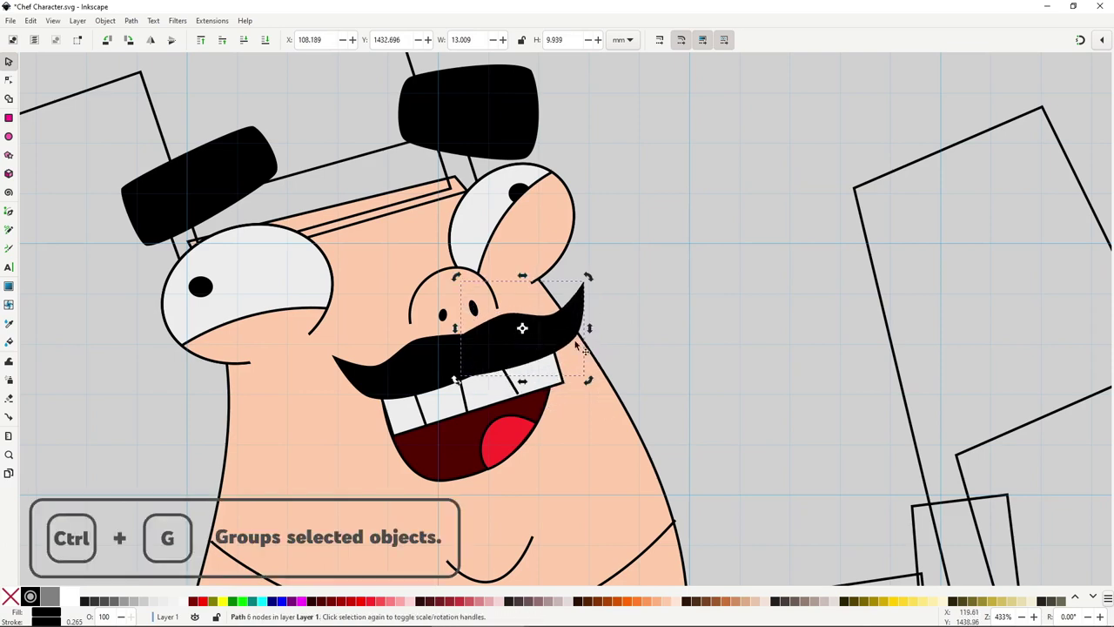
# Check the right moustache half's nodes, then enlarge the whole moustache slightly and nudge it upward
pyautogui.click(612, 347)
pyautogui.scroll(-5, 608, 390)
pyautogui.scroll(4, 601, 391)
pyautogui.doubleClick(502, 369)
pyautogui.scroll(2, 544, 352)
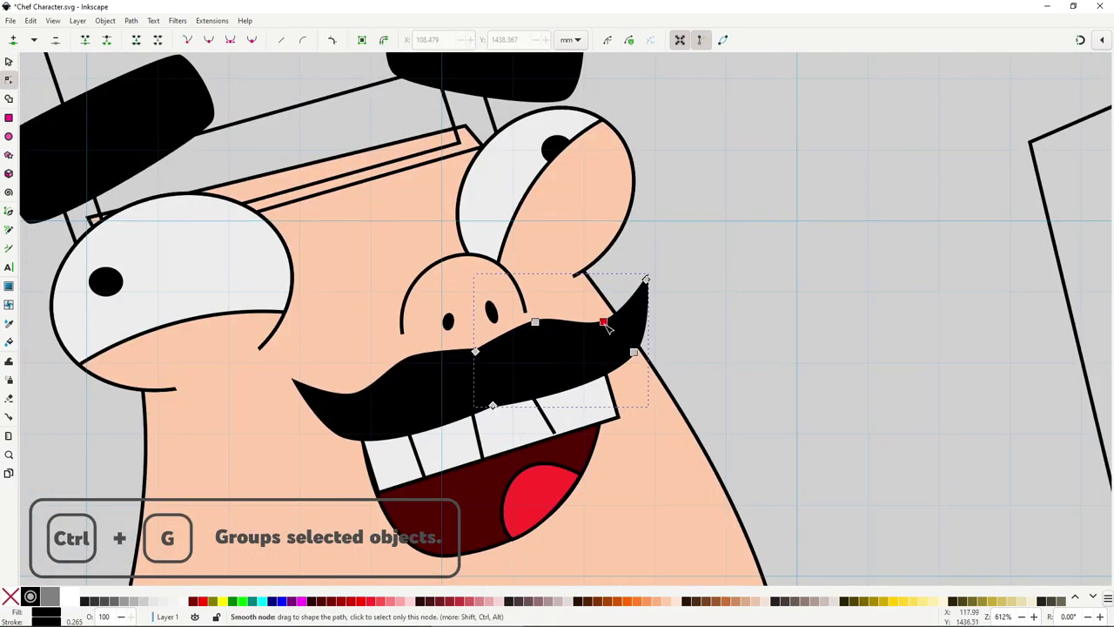
pyautogui.press('s')
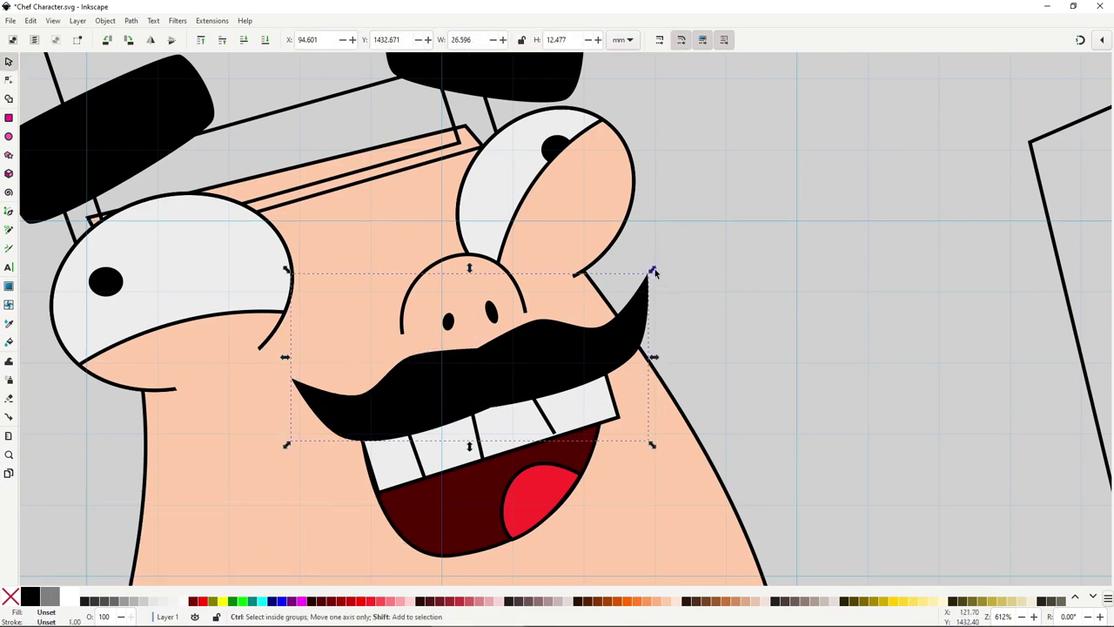
pyautogui.moveTo(659, 271); pyautogui.dragTo(679, 261)
pyautogui.moveTo(589, 360); pyautogui.dragTo(590, 354)
# Rotate the nose slightly counter-clockwise and nudge it to sit centred above the moustache
pyautogui.click(494, 313)
pyautogui.click(495, 312)
pyautogui.moveTo(532, 248); pyautogui.dragTo(528, 242)
pyautogui.moveTo(493, 303); pyautogui.dragTo(490, 305)
pyautogui.click(699, 403)
pyautogui.scroll(-2, 698, 403)
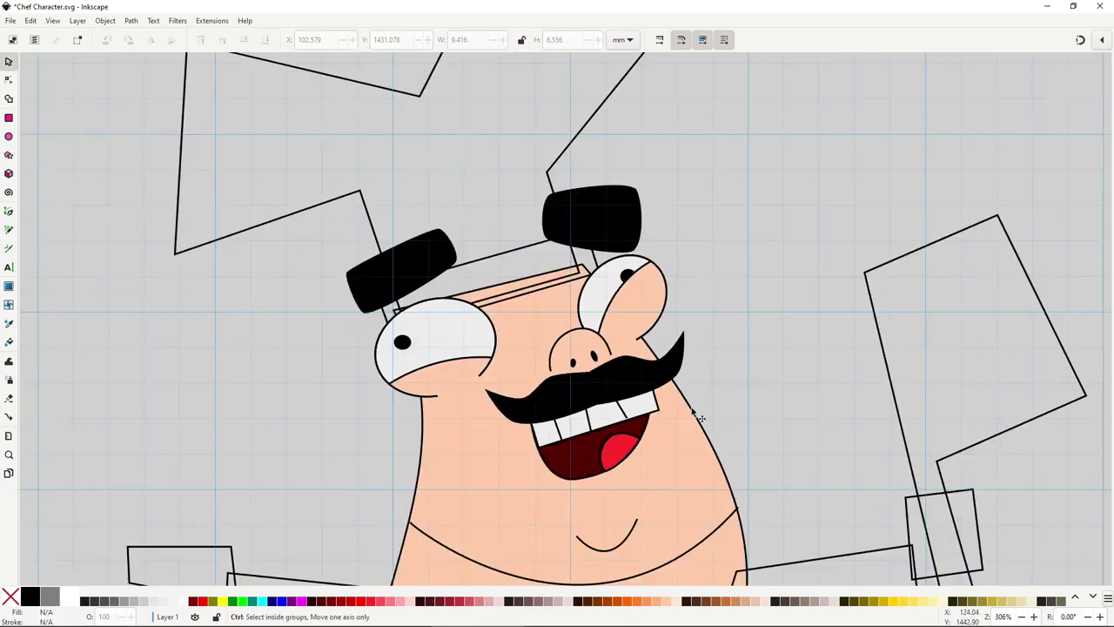
# Reposition the left moustache half and adjust its nodes so it joins the right half cleanly
pyautogui.scroll(-4, 685, 412)
pyautogui.scroll(6, 571, 356)
pyautogui.click(554, 320)
pyautogui.moveTo(504, 368); pyautogui.dragTo(507, 393)
pyautogui.moveTo(541, 306); pyautogui.dragTo(475, 277)
pyautogui.scroll(-3, 582, 447)
pyautogui.scroll(2, 541, 307)
pyautogui.press('n')
pyautogui.click(531, 304)
pyautogui.click(501, 274)
pyautogui.click(363, 322)
pyautogui.moveTo(361, 320); pyautogui.dragTo(383, 304)
pyautogui.press('s')
pyautogui.press('Escape')
# Squash the mouth and tongue vertically so the mouth is about 13.2 mm tall
pyautogui.scroll(-3, 536, 332)
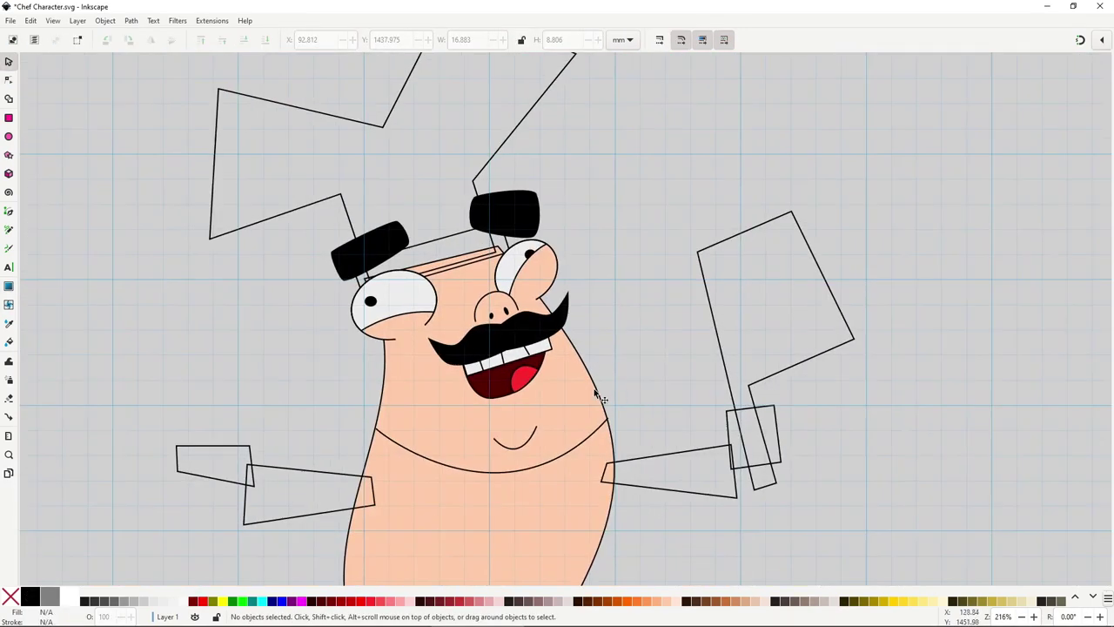
pyautogui.scroll(3, 551, 389)
pyautogui.press('n')
pyautogui.click(542, 391)
pyautogui.press('s')
pyautogui.moveTo(500, 442); pyautogui.dragTo(501, 433)
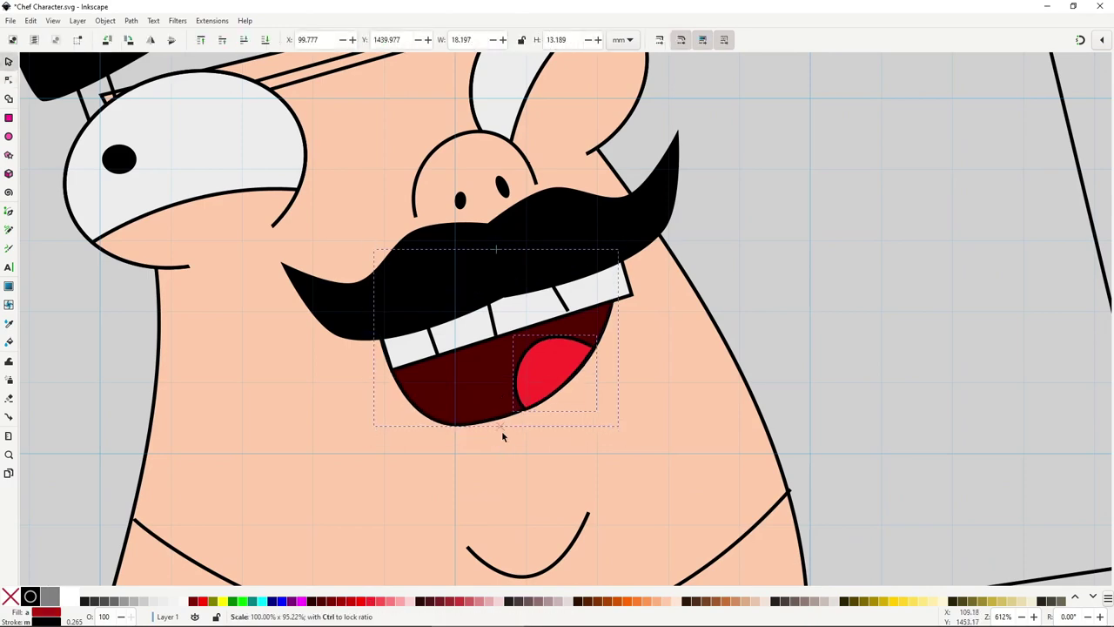
pyautogui.press('Escape')
# Fill the grouped chef hat and hat band with the off-white colour of the eyes
pyautogui.scroll(-3, 732, 351)
pyautogui.moveTo(732, 351); pyautogui.dragTo(634, 367)
pyautogui.scroll(3, 670, 308)
pyautogui.click(444, 294)
pyautogui.press('d')
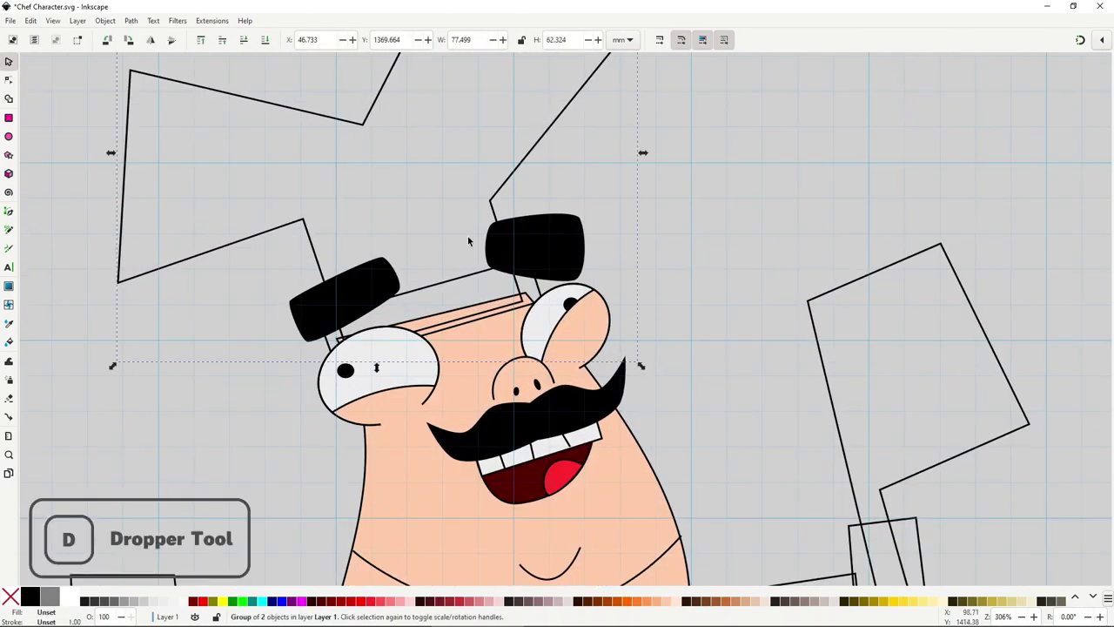
pyautogui.click(493, 230)
pyautogui.press('s')
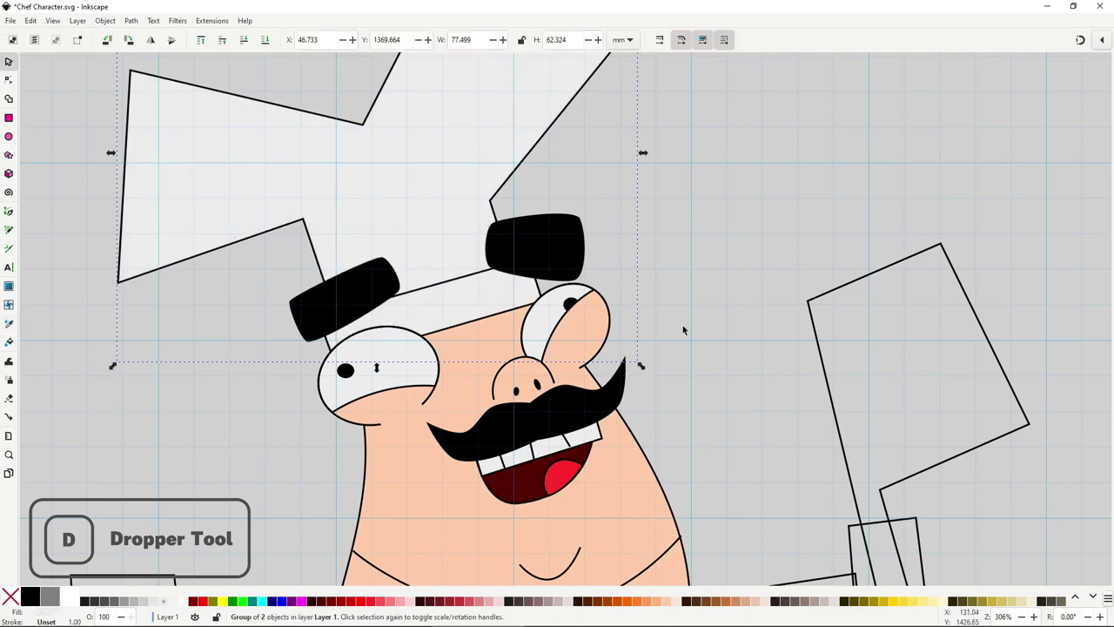
pyautogui.click(671, 338)
# Bend the hat band's upper and lower edges downward so they wrap around the forehead
pyautogui.scroll(-1, 671, 337)
pyautogui.scroll(2, 505, 329)
pyautogui.doubleClick(507, 328)
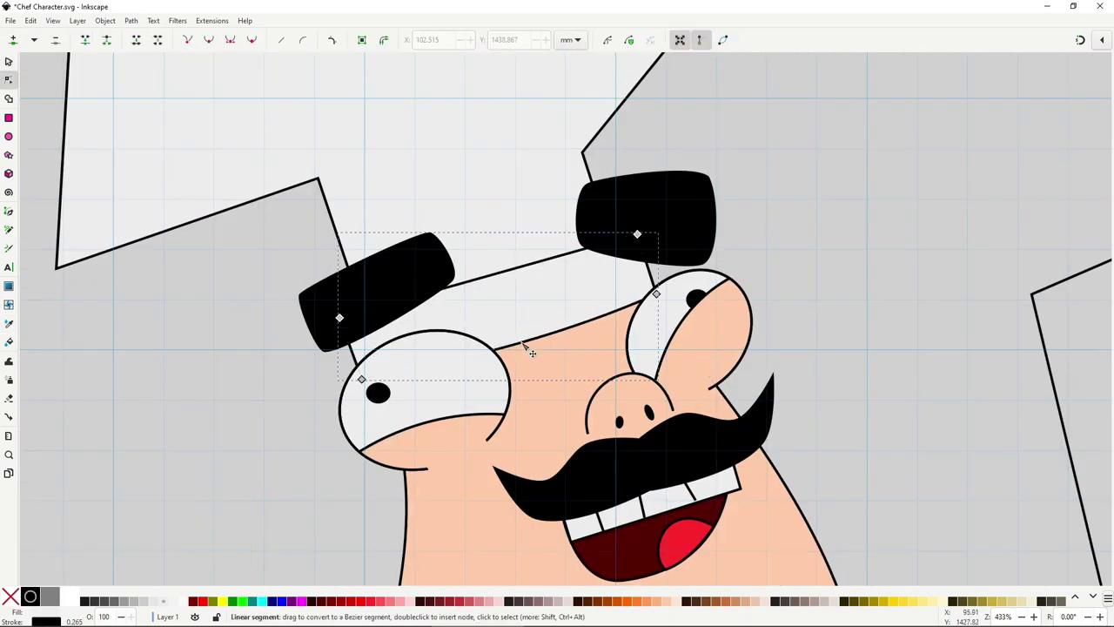
pyautogui.moveTo(509, 271); pyautogui.dragTo(568, 283)
pyautogui.moveTo(445, 305); pyautogui.dragTo(426, 326)
pyautogui.moveTo(477, 362); pyautogui.dragTo(439, 381)
pyautogui.moveTo(578, 332); pyautogui.dragTo(608, 333)
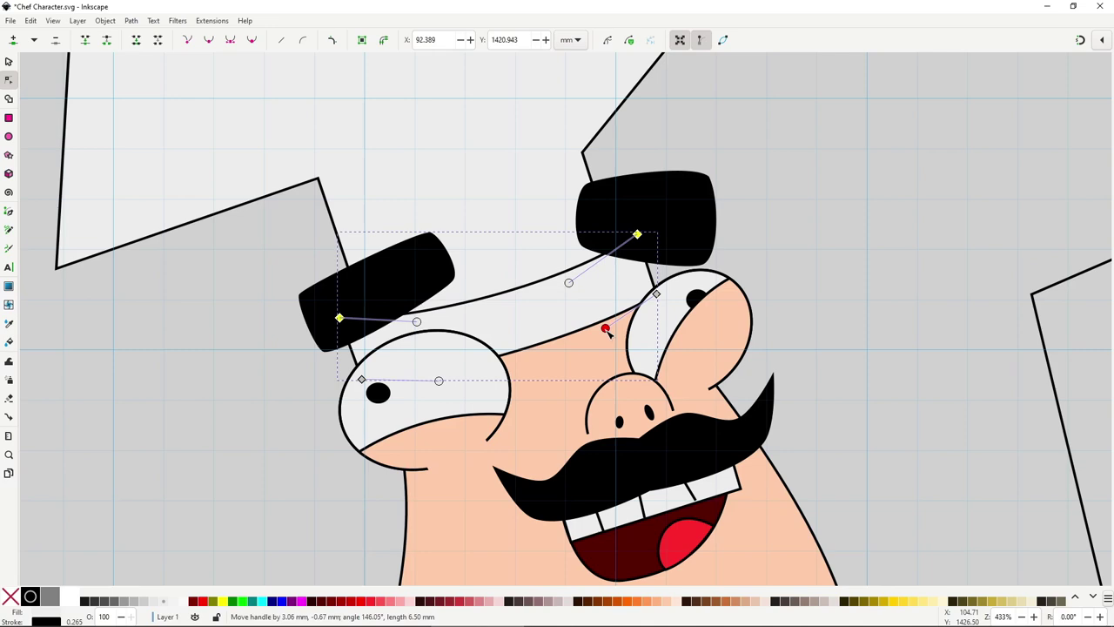
pyautogui.press('s')
pyautogui.scroll(-2, 705, 383)
pyautogui.moveTo(737, 449); pyautogui.dragTo(712, 329)
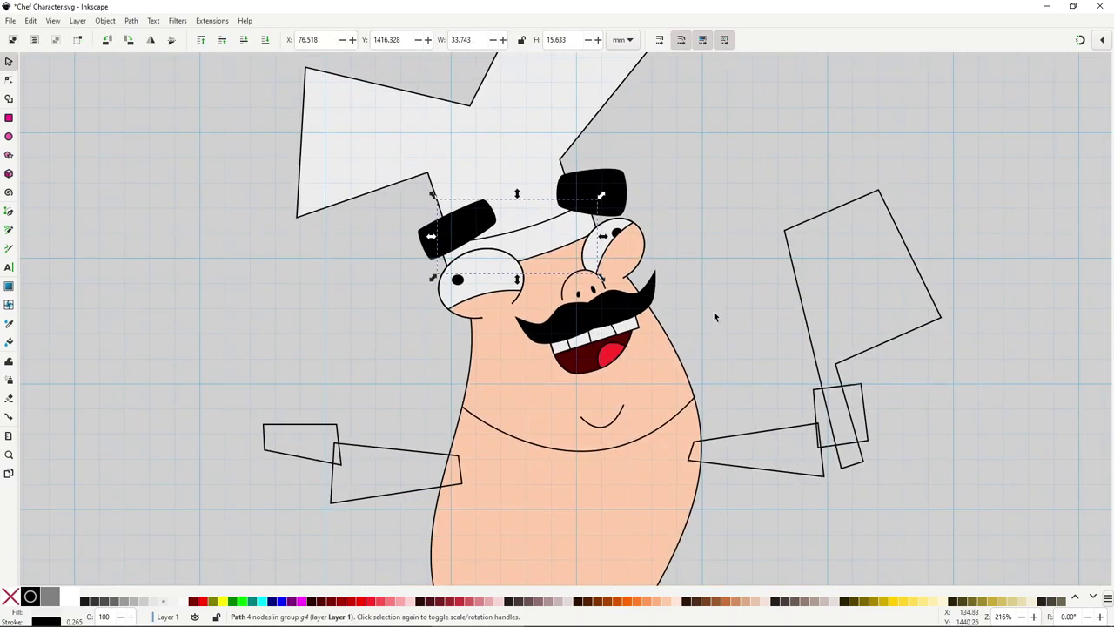
pyautogui.click(713, 316)
# Make the four outer corner nodes of the hat's two lobes smooth to give the hat a puffy outline
pyautogui.scroll(3, 667, 311)
pyautogui.doubleClick(505, 255)
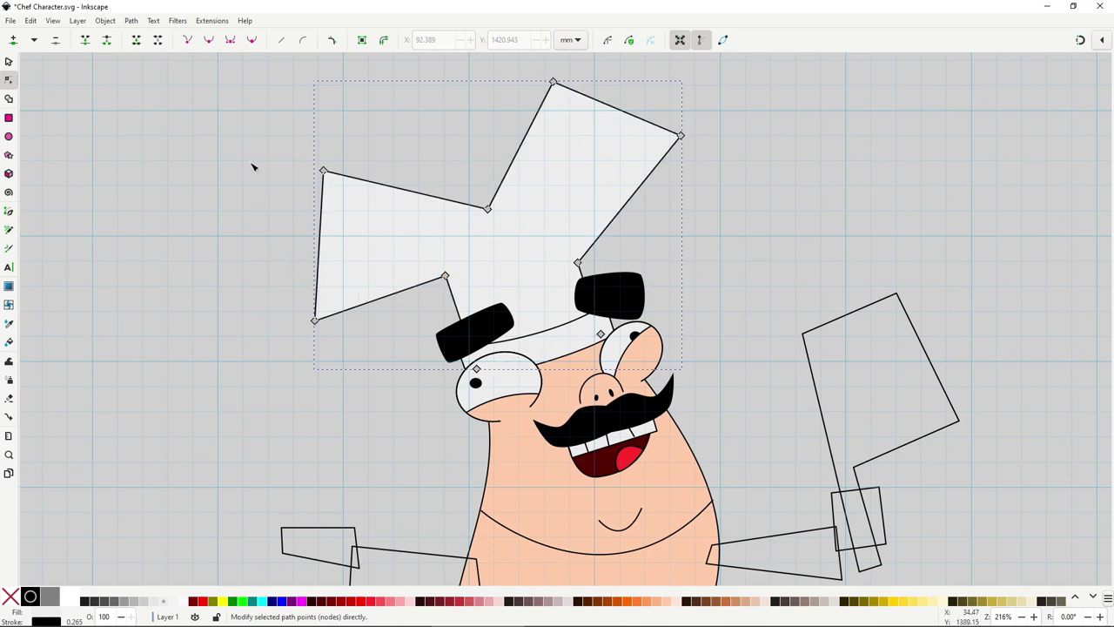
pyautogui.moveTo(222, 129); pyautogui.dragTo(378, 345)
pyautogui.moveTo(639, 241); pyautogui.dragTo(577, 300)
pyautogui.moveTo(465, 106); pyautogui.dragTo(642, 230)
pyautogui.click(208, 40)
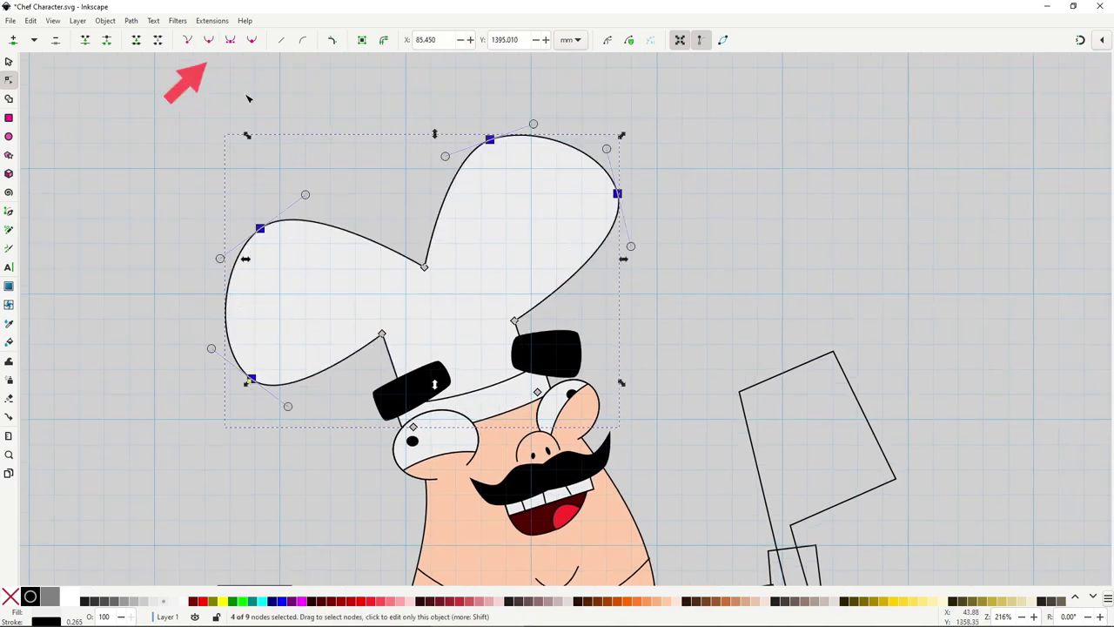
pyautogui.scroll(-3, 597, 330)
pyautogui.click(562, 292)
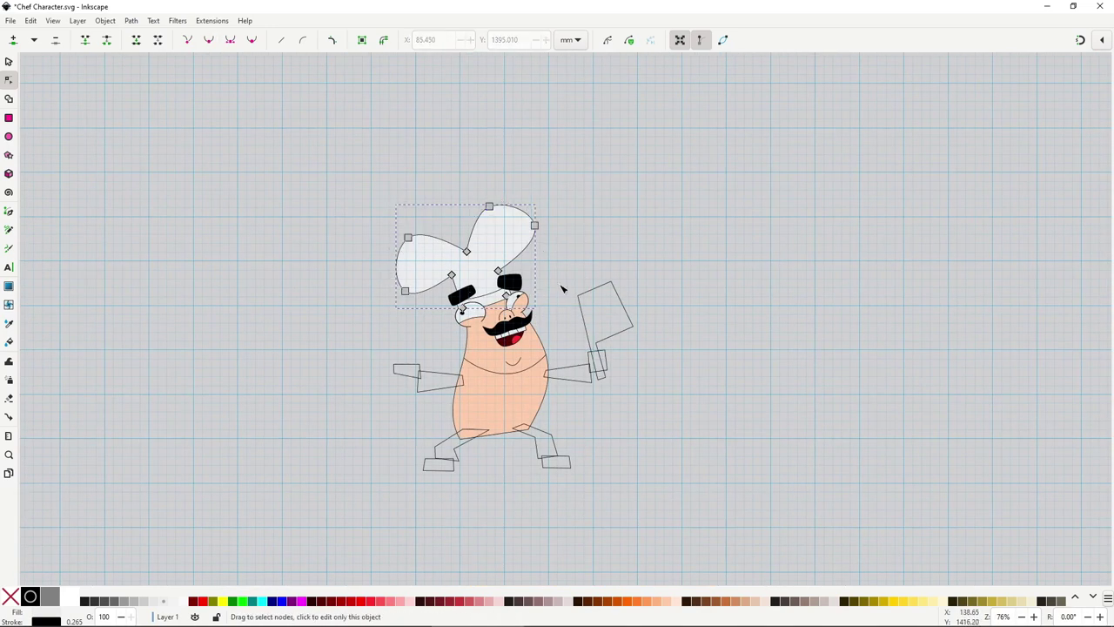
# Refine the hat's puffy outline by adjusting the lobe nodes and handles and shifting the notch between the lobes
pyautogui.scroll(2, 561, 289)
pyautogui.moveTo(569, 216); pyautogui.dragTo(536, 229)
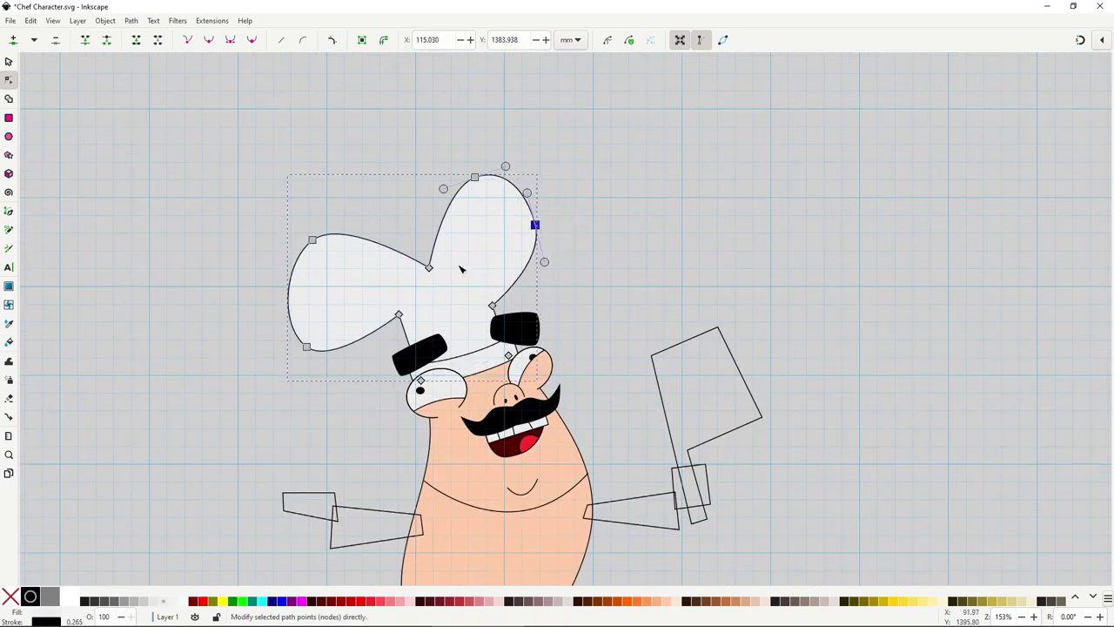
pyautogui.moveTo(446, 190); pyautogui.dragTo(434, 181)
pyautogui.moveTo(315, 244); pyautogui.dragTo(315, 238)
pyautogui.moveTo(307, 347); pyautogui.dragTo(314, 348)
pyautogui.moveTo(429, 275); pyautogui.dragTo(444, 268)
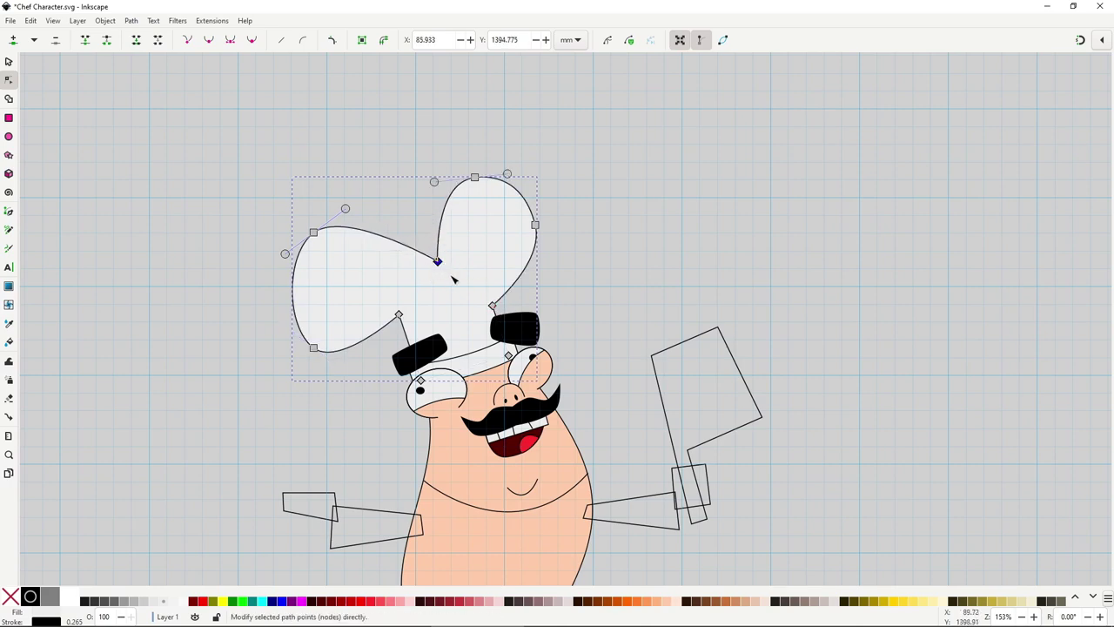
# Draw a short fold line about 6.6 mm wide and 5 mm high from the hat's notch into its right lobe
pyautogui.press('s')
pyautogui.scroll(4, 461, 257)
pyautogui.press('b')
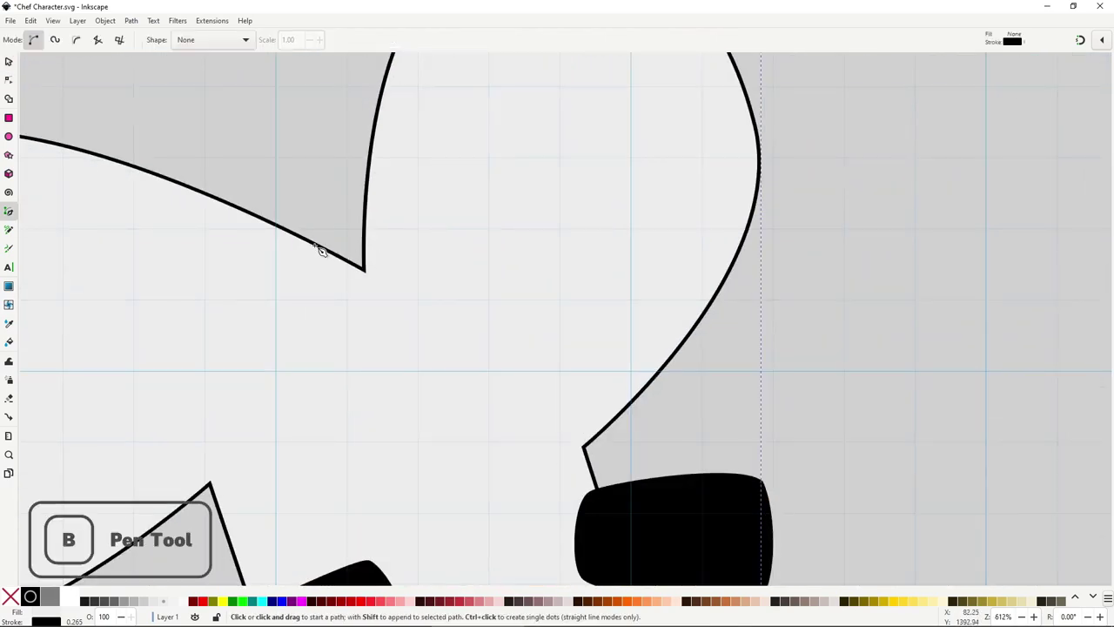
pyautogui.moveTo(351, 265); pyautogui.dragTo(461, 357)
pyautogui.press('space')
pyautogui.scroll(-5, 581, 373)
pyautogui.click(645, 386)
# Fine-tune the hat's fold line with small node and curve adjustments so it continues the left lobe's edge
pyautogui.moveTo(592, 425); pyautogui.dragTo(489, 298)
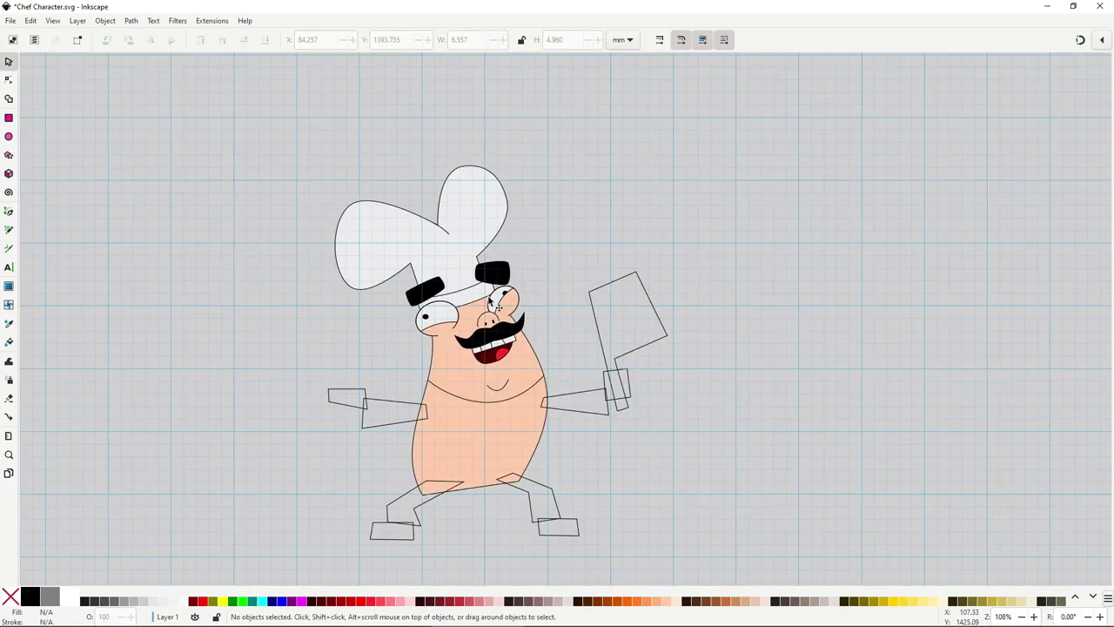
pyautogui.scroll(2, 396, 256)
pyautogui.doubleClick(396, 256)
pyautogui.moveTo(308, 157); pyautogui.dragTo(311, 168)
pyautogui.press('space')
pyautogui.scroll(3, 474, 186)
pyautogui.scroll(3, 482, 193)
pyautogui.doubleClick(483, 213)
pyautogui.moveTo(452, 192); pyautogui.dragTo(452, 197)
pyautogui.scroll(-6, 622, 274)
pyautogui.scroll(-2, 661, 348)
pyautogui.press('s')
pyautogui.moveTo(618, 322); pyautogui.dragTo(559, 303)
# Select the hat outline's upper nodes, shift them slightly downward and deselect the hat
pyautogui.scroll(1, 459, 200)
pyautogui.doubleClick(461, 200)
pyautogui.moveTo(214, 88); pyautogui.dragTo(406, 268)
pyautogui.moveTo(386, 85); pyautogui.dragTo(564, 229)
pyautogui.scroll(2, 411, 196)
pyautogui.moveTo(361, 269); pyautogui.dragTo(362, 283)
pyautogui.press('Escape')
pyautogui.press('Escape')
pyautogui.scroll(-3, 373, 348)
pyautogui.scroll(-2, 375, 348)
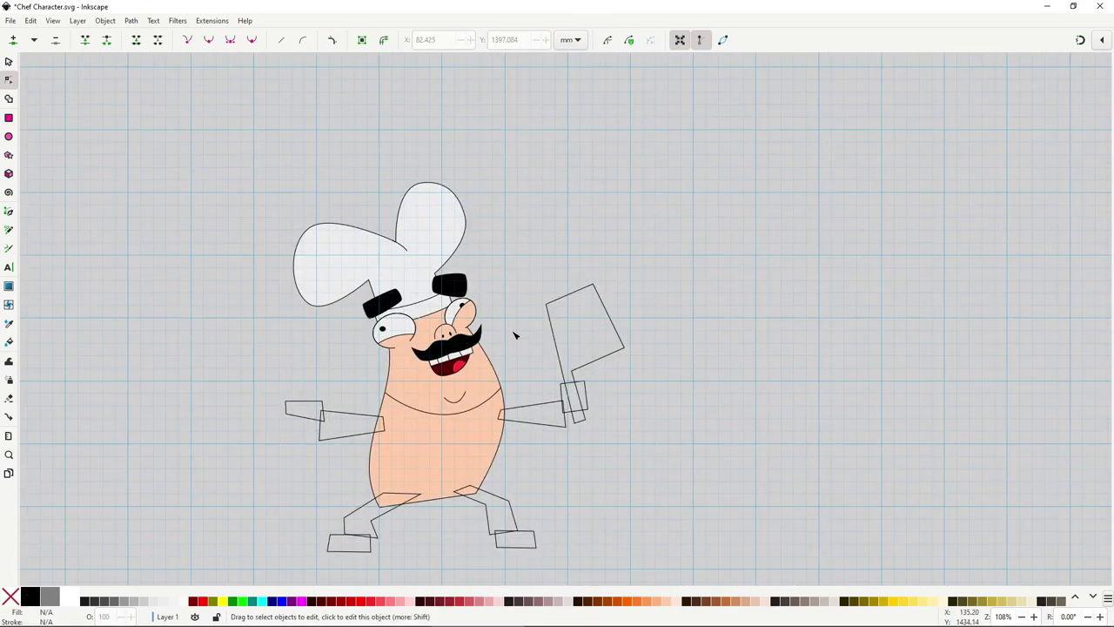
# Draw an open four-point ear shape about 6.4 by 7.7 mm on the head's left edge below the left eye
pyautogui.scroll(2, 514, 336)
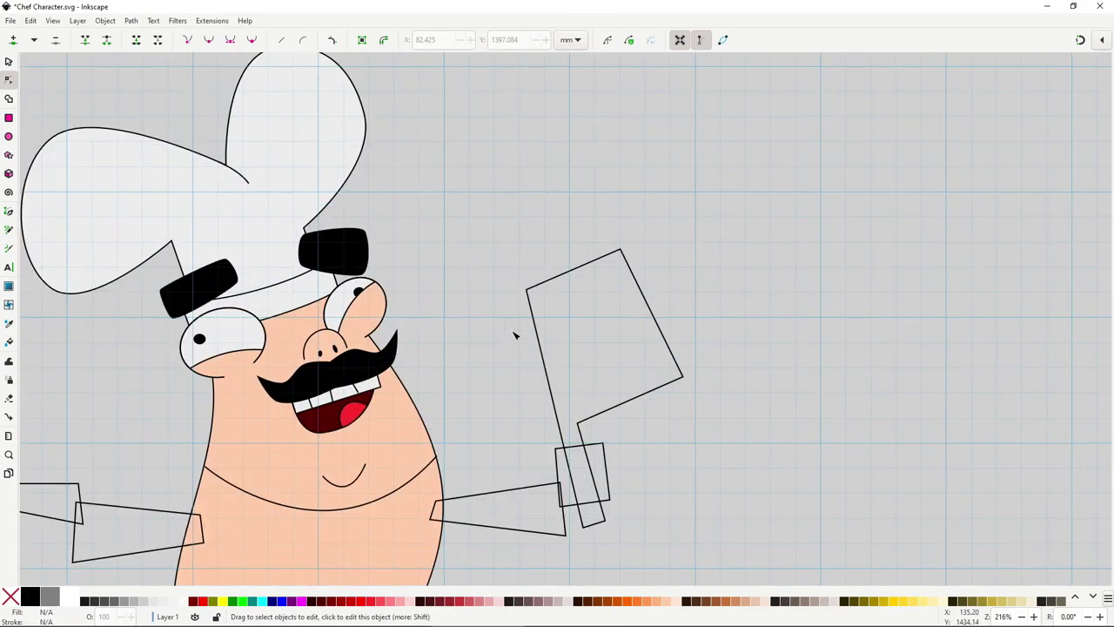
pyautogui.scroll(1, 348, 370)
pyautogui.press('b')
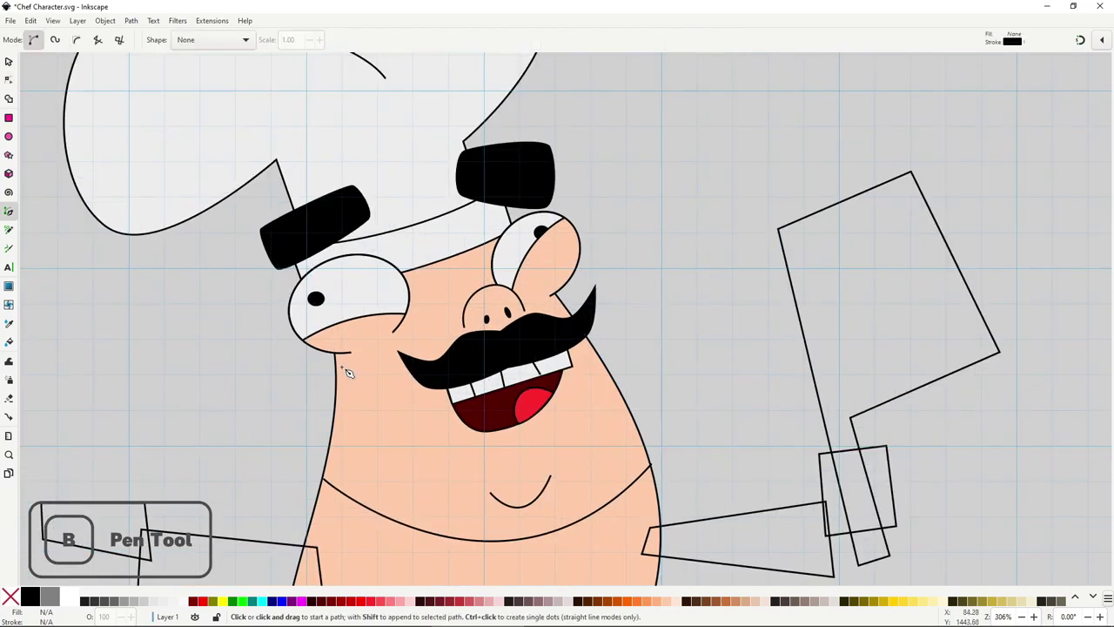
pyautogui.click(343, 359)
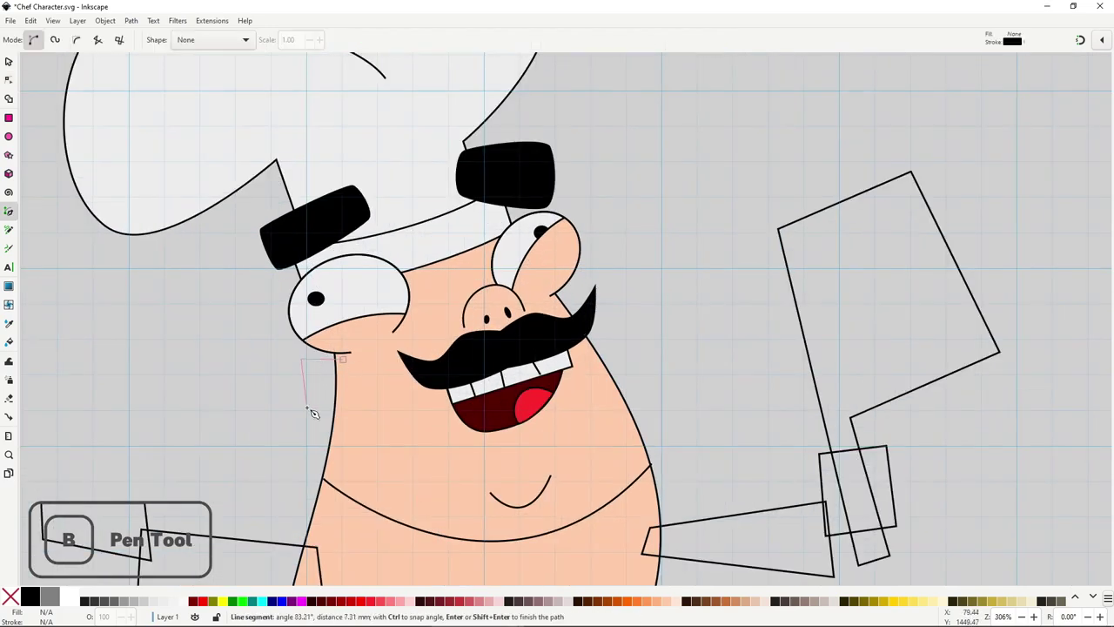
pyautogui.click(306, 407)
pyautogui.click(343, 410)
pyautogui.press('Return')
# Fill the ear shape with the skin colour sampled from the face
pyautogui.press('s')
pyautogui.press('n')
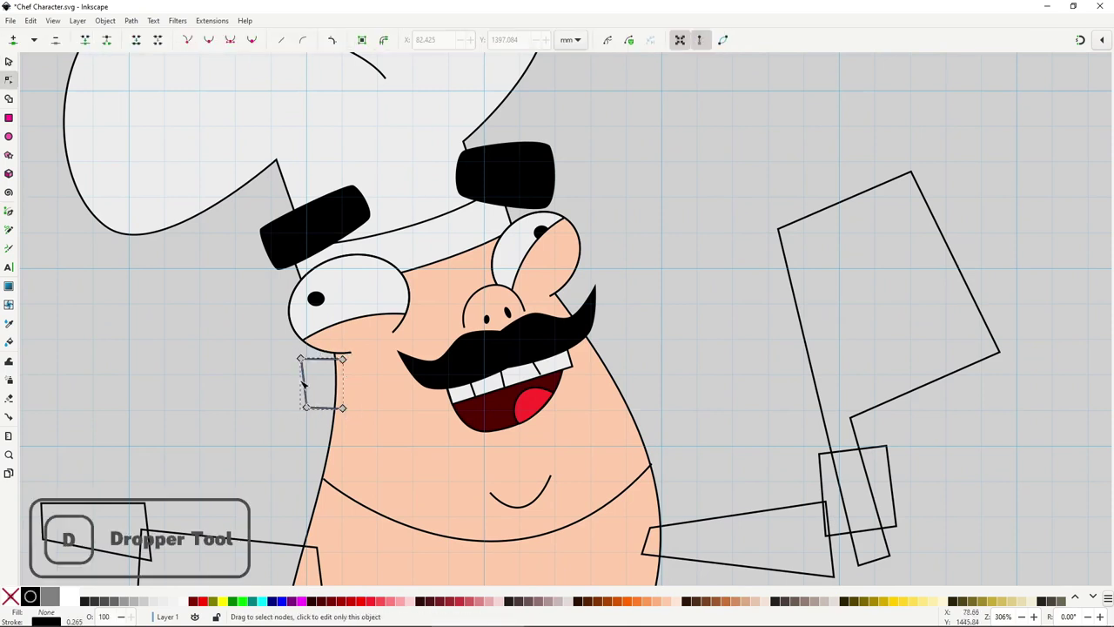
pyautogui.moveTo(282, 337); pyautogui.dragTo(339, 446)
pyautogui.press('d')
pyautogui.click(411, 434)
pyautogui.press('s')
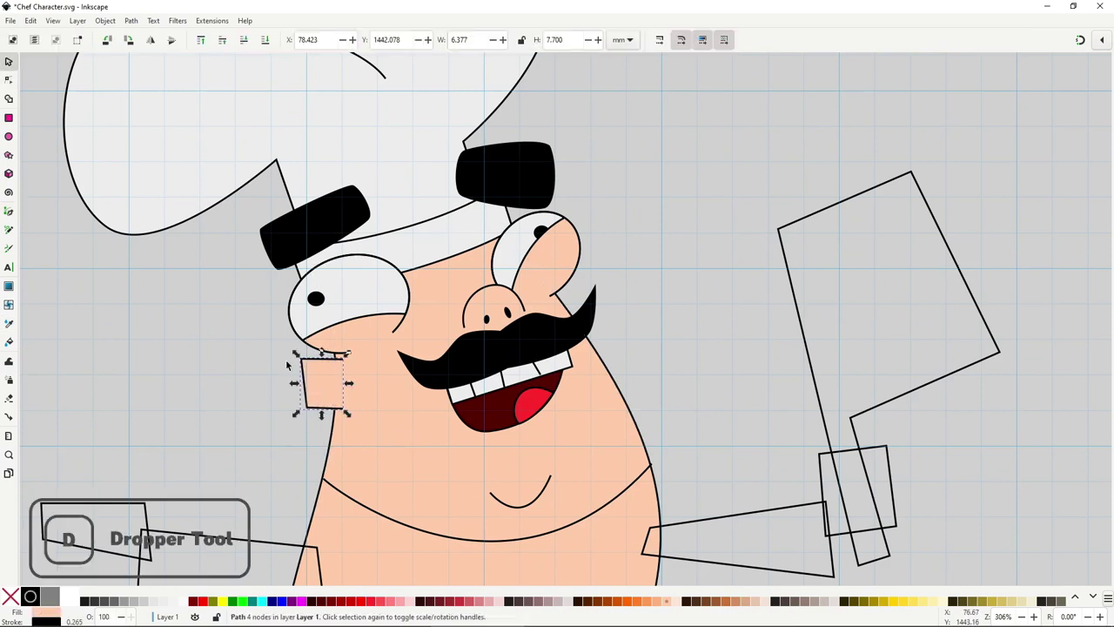
# Smooth the two outer nodes of the ear so its edge is rounded, and move the ear slightly downward
pyautogui.press('n')
pyautogui.moveTo(269, 325); pyautogui.dragTo(324, 452)
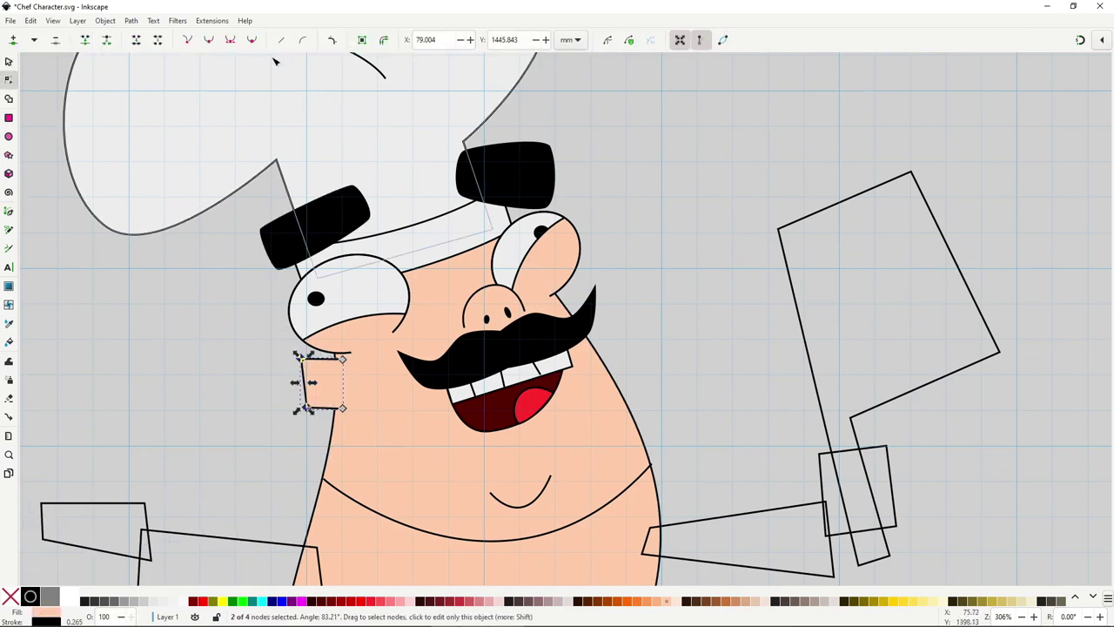
pyautogui.click(212, 42)
pyautogui.scroll(2, 311, 391)
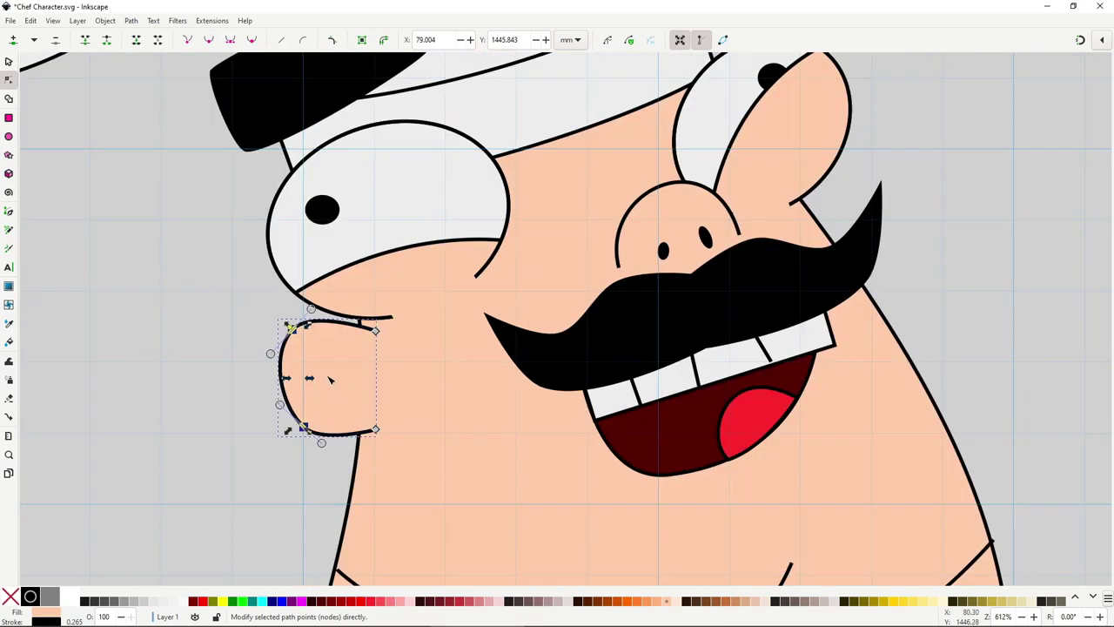
pyautogui.press('s')
pyautogui.moveTo(327, 372); pyautogui.dragTo(324, 383)
# Draw a short open curve inside the ear as the inner-ear line, bowing toward the ear's outer edge
pyautogui.press('b')
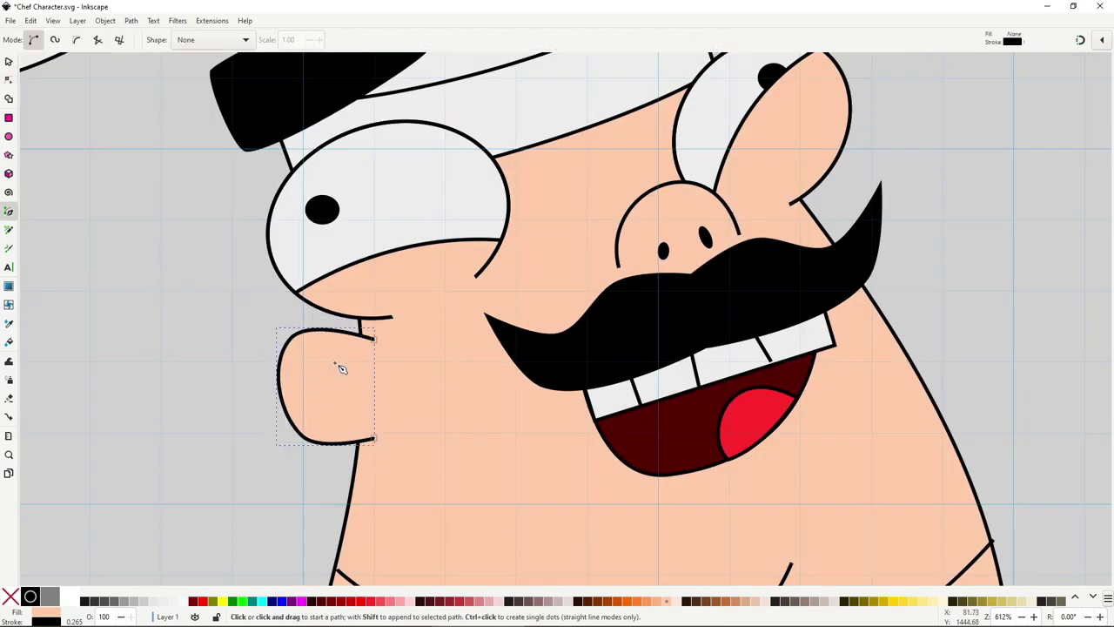
pyautogui.click(334, 362)
pyautogui.moveTo(350, 422); pyautogui.dragTo(409, 449)
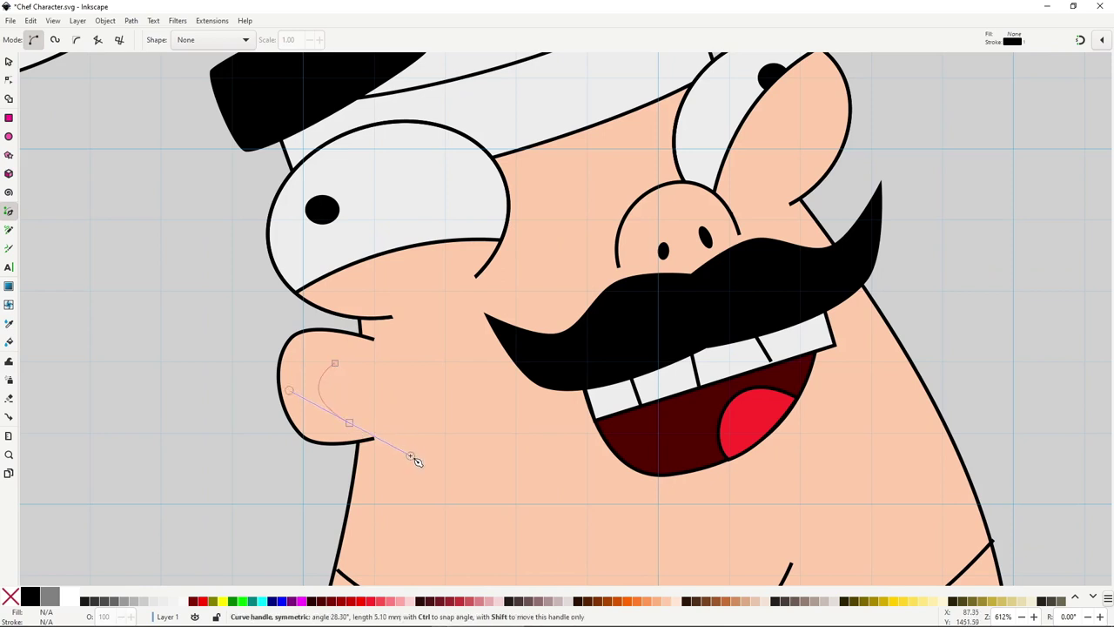
pyautogui.press('Return')
# Group the ear with its inner line, send the group behind the head, adjust its position slightly and deselect it
pyautogui.press('s')
pyautogui.keyDown('shift'); pyautogui.click(367, 369); pyautogui.keyUp('shift')
pyautogui.scroll(-2, 475, 391)
pyautogui.hotkey('ctrl', 'g')
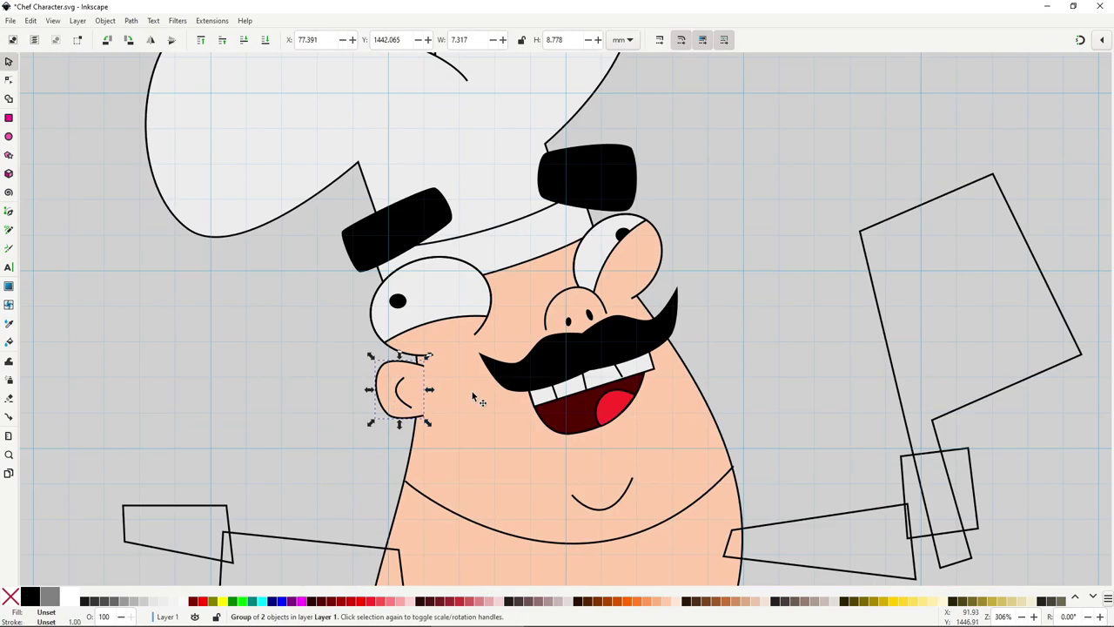
pyautogui.press('End')
pyautogui.moveTo(391, 383); pyautogui.dragTo(391, 383)
pyautogui.scroll(-2, 421, 413)
pyautogui.click(625, 364)
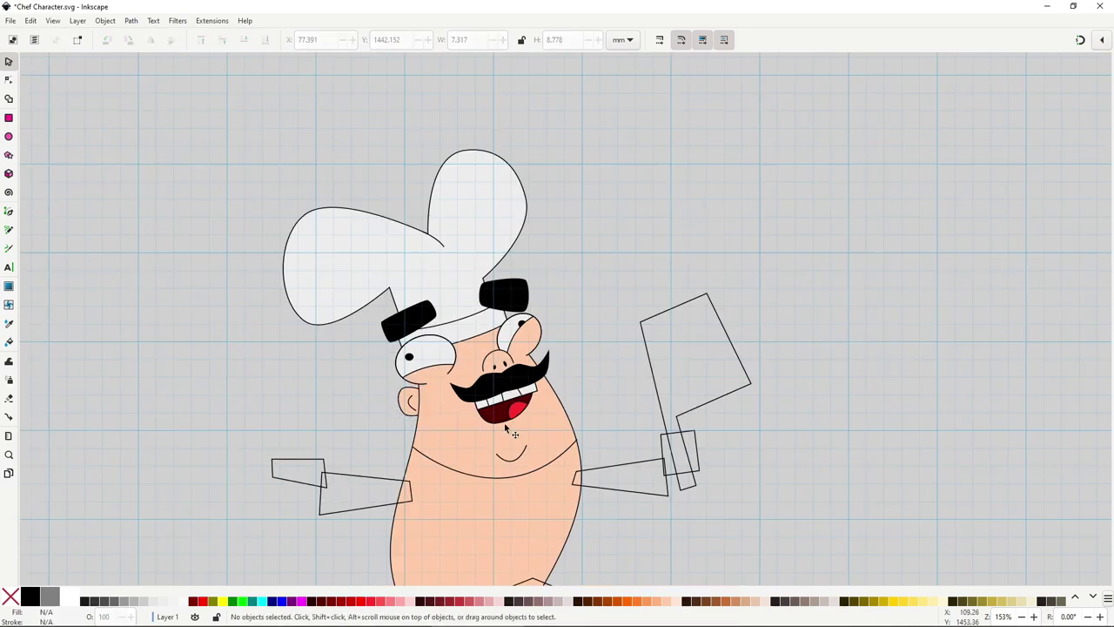
# Shift the ear group slightly inward against the head's edge
pyautogui.scroll(-1, 530, 434)
pyautogui.scroll(2, 473, 414)
pyautogui.moveTo(423, 397); pyautogui.dragTo(379, 372)
pyautogui.scroll(1, 363, 396)
pyautogui.click(367, 395)
pyautogui.moveTo(358, 409); pyautogui.dragTo(357, 407)
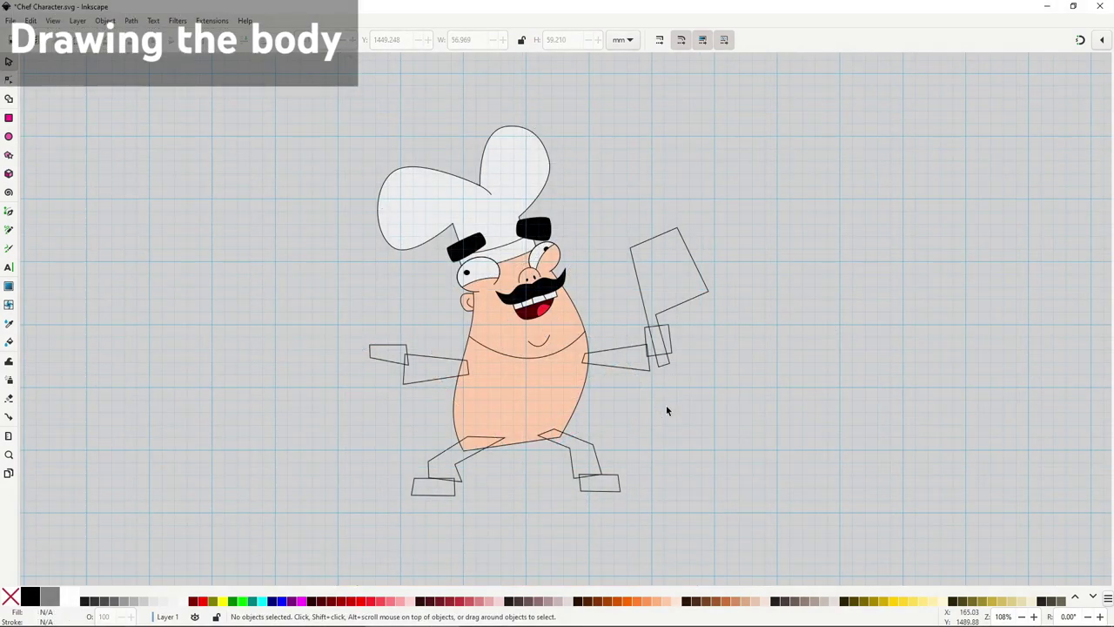
# Add a node just above the body's lower-right corner and pull that corner outward into a small flare
pyautogui.scroll(2, 576, 401)
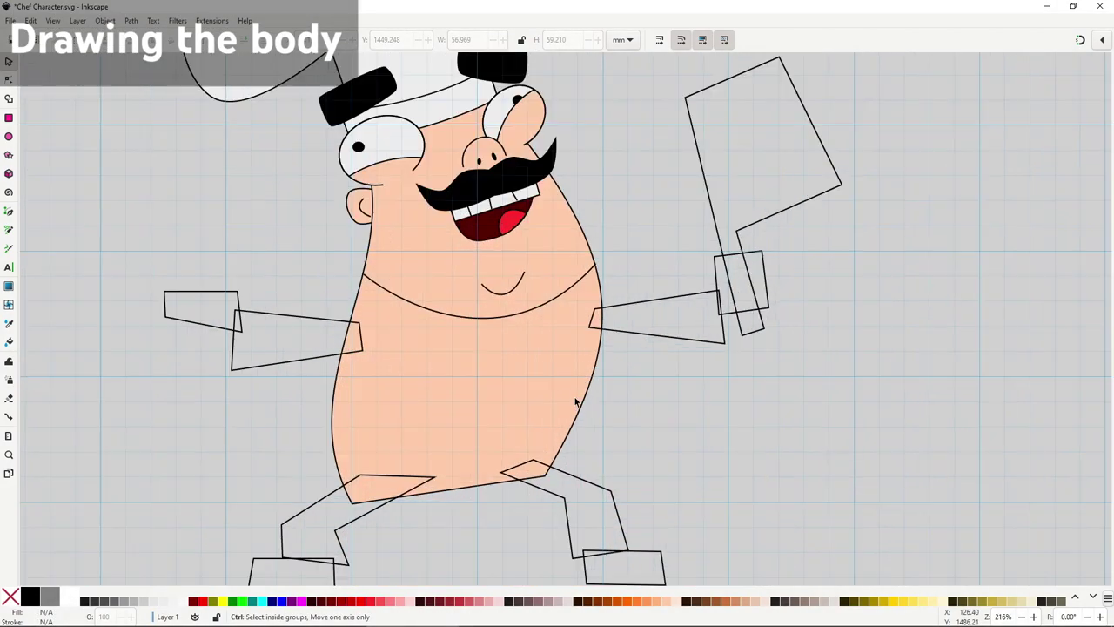
pyautogui.moveTo(498, 408); pyautogui.dragTo(516, 405)
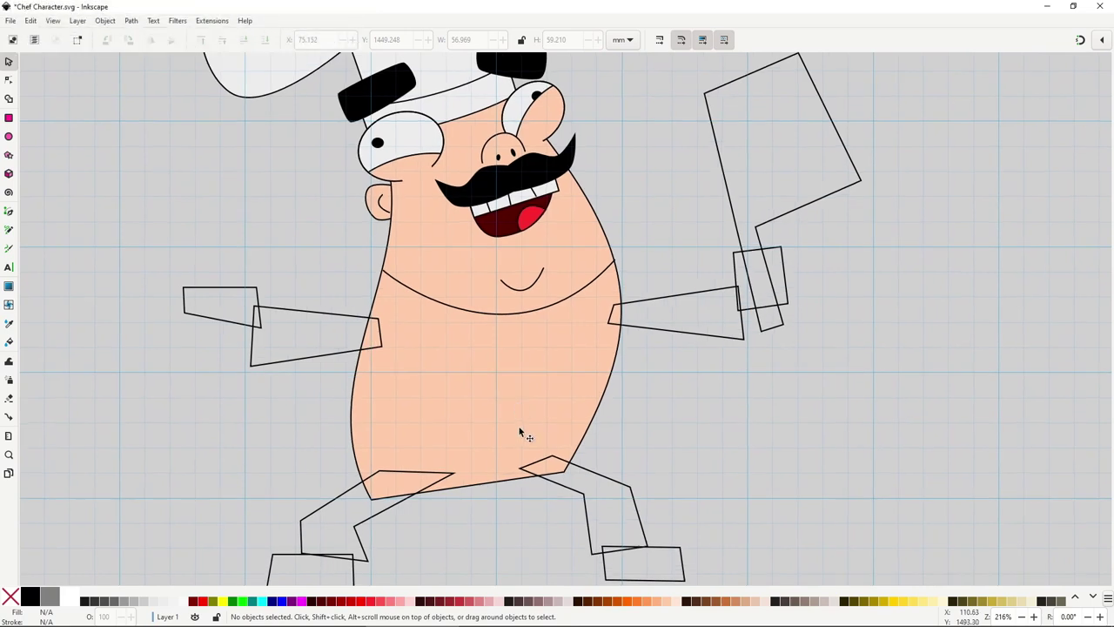
pyautogui.click(522, 437)
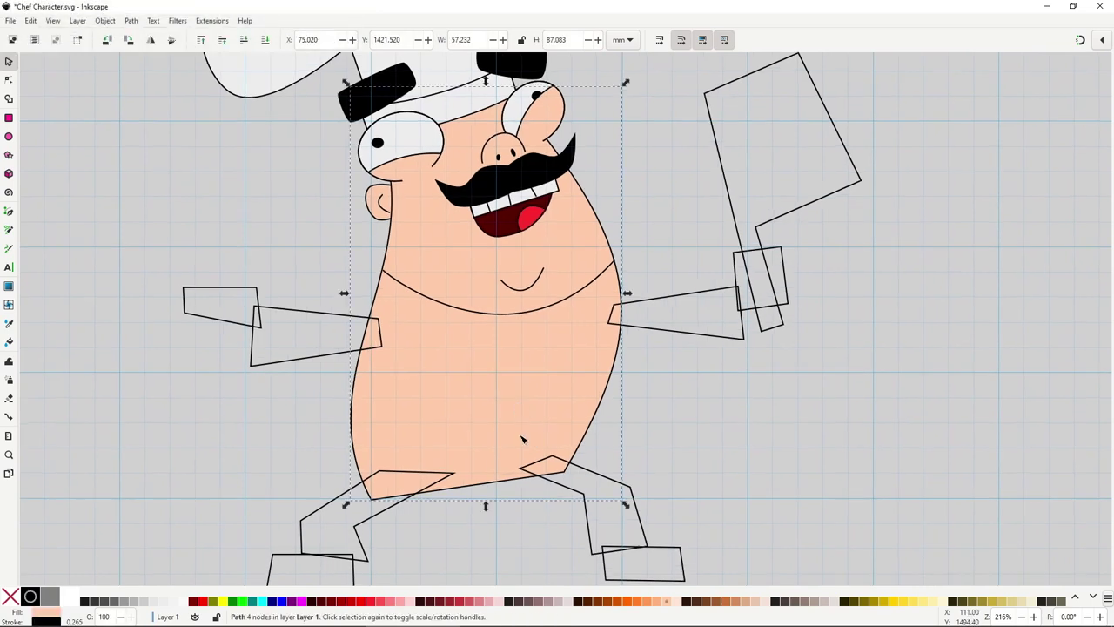
pyautogui.press('n')
pyautogui.doubleClick(580, 447)
pyautogui.moveTo(564, 472); pyautogui.dragTo(593, 466)
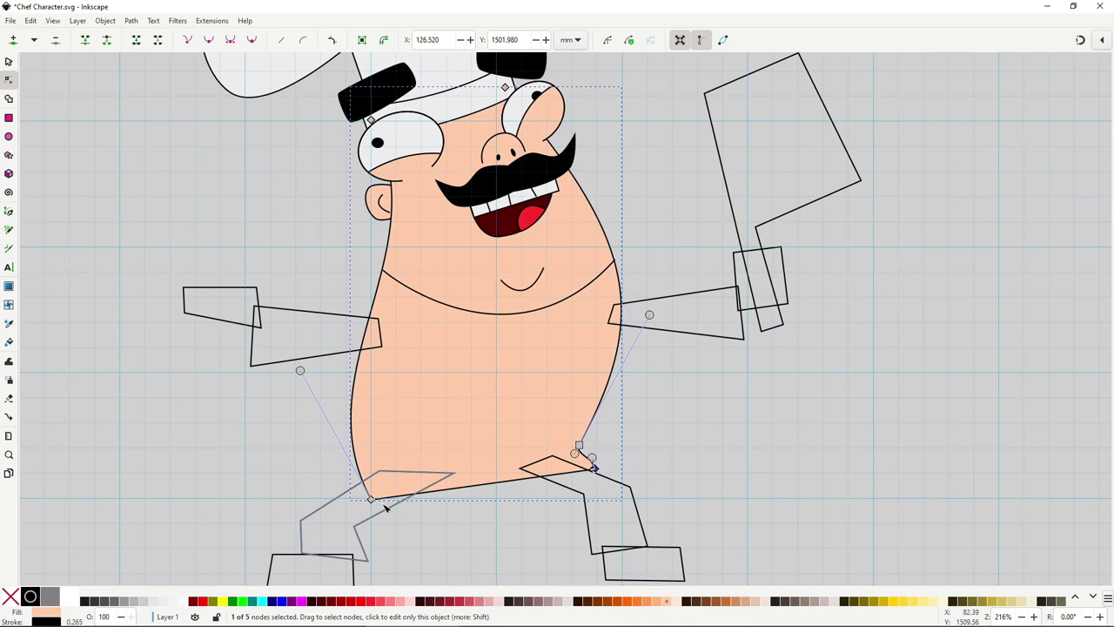
# Add a node above the body's lower-left corner, pull the corner outward to match, and bend the bottom edge downward
pyautogui.doubleClick(364, 481)
pyautogui.moveTo(363, 481); pyautogui.dragTo(341, 494)
pyautogui.moveTo(485, 481); pyautogui.dragTo(490, 499)
# Move the nodes above both bottom flares slightly inward to narrow the body just above its hem
pyautogui.scroll(1, 501, 503)
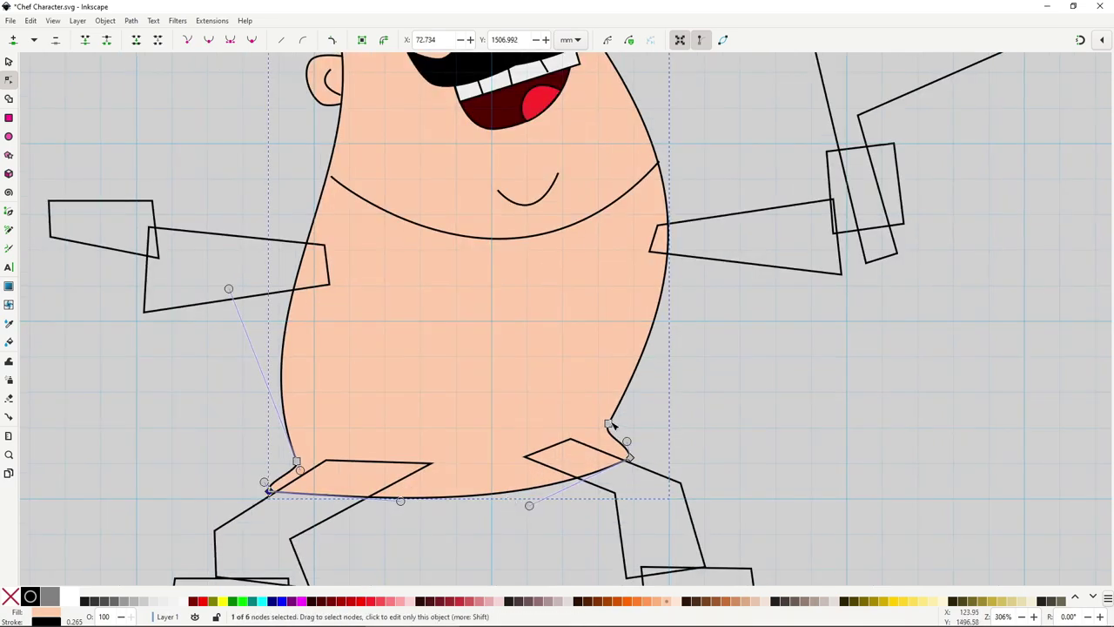
pyautogui.moveTo(579, 445); pyautogui.dragTo(576, 448)
pyautogui.scroll(-4, 714, 448)
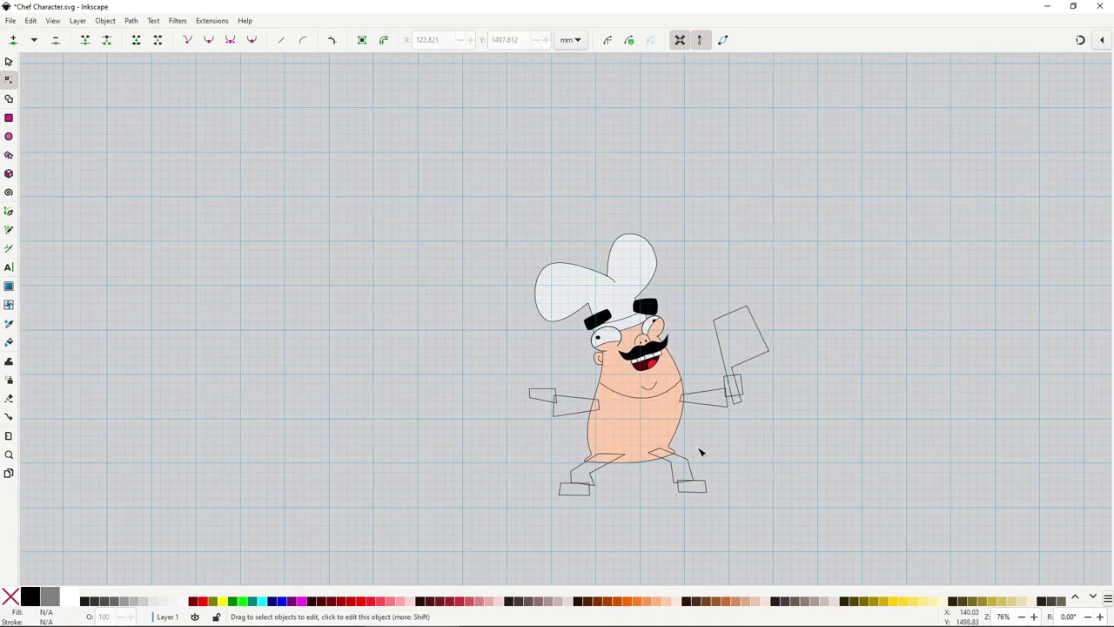
pyautogui.scroll(4, 702, 452)
pyautogui.click(299, 472)
pyautogui.moveTo(298, 472); pyautogui.dragTo(323, 467)
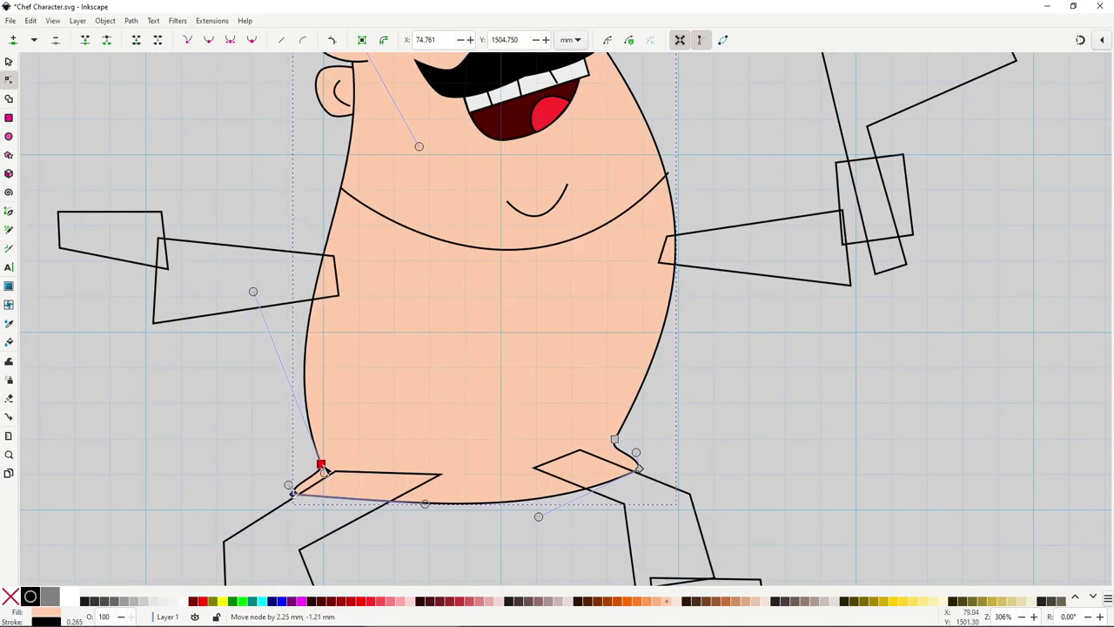
# Draw a closed six-node outline about 87 by 69 mm around the lower body, curving its upper edge along the neckline
pyautogui.scroll(-4, 673, 441)
pyautogui.press('b')
pyautogui.scroll(2, 638, 438)
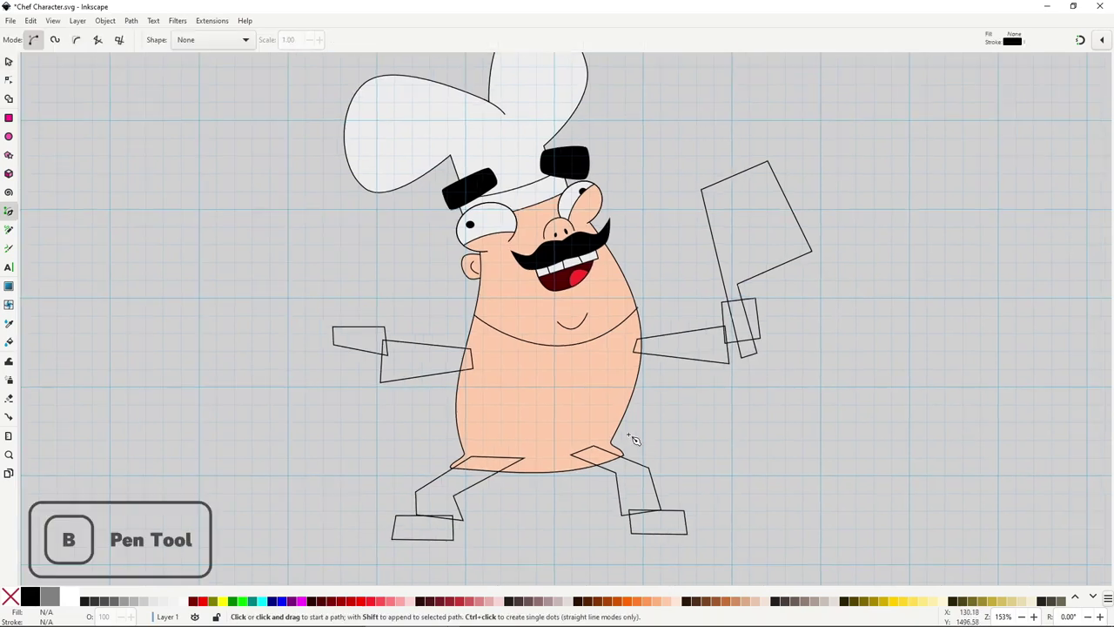
pyautogui.click(459, 306)
pyautogui.moveTo(659, 299); pyautogui.dragTo(775, 199)
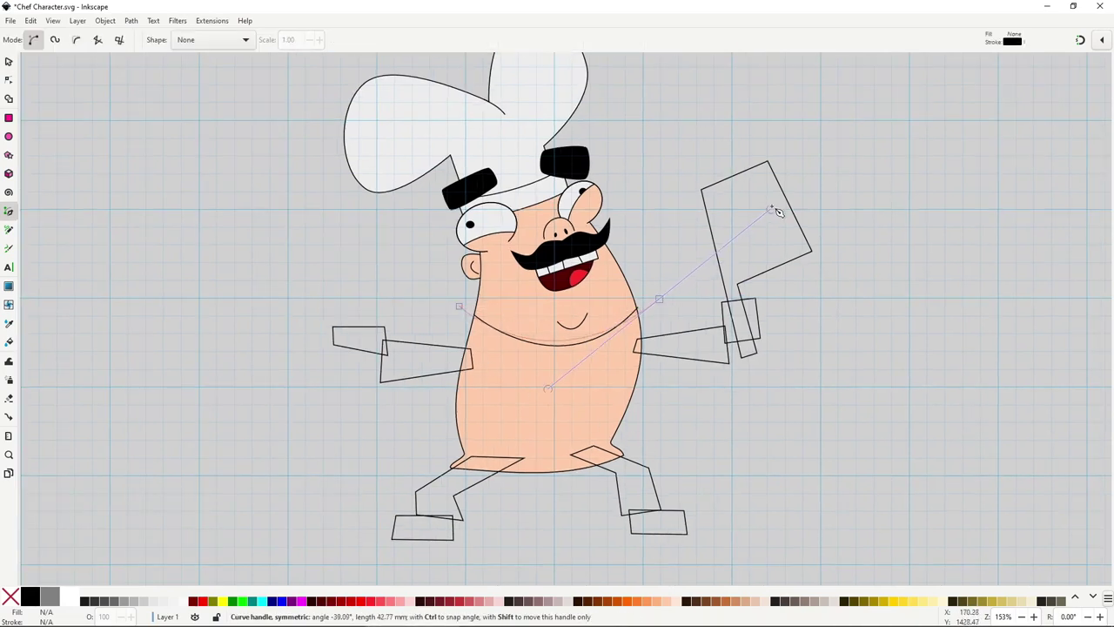
pyautogui.click(425, 475)
pyautogui.click(459, 306)
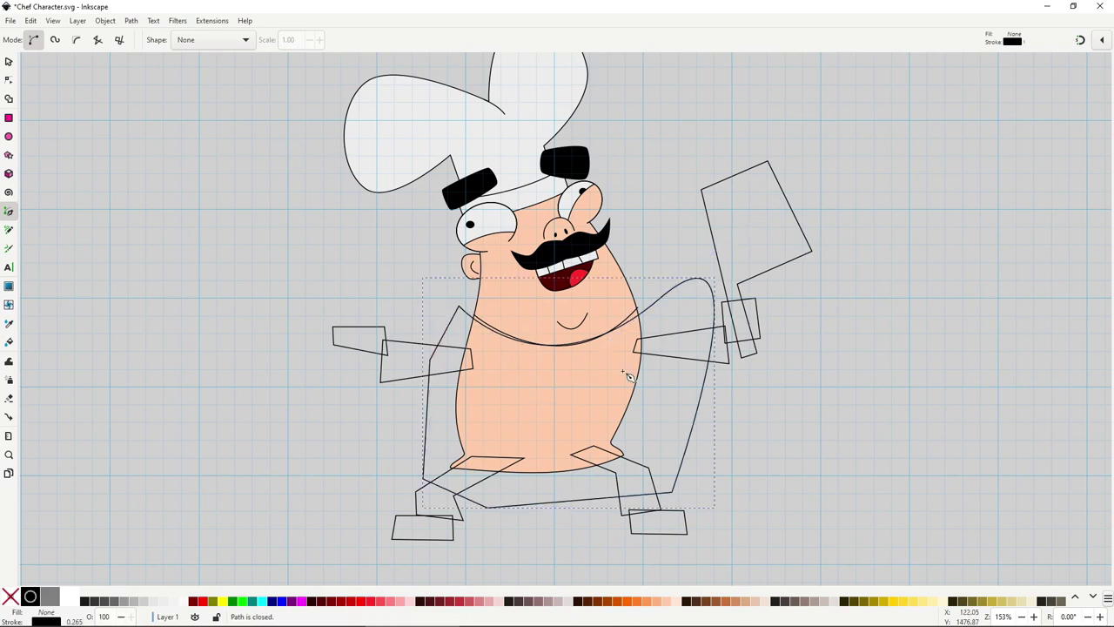
# Duplicate the body shape and use the duplicate to clip the newly drawn shirt outline
pyautogui.press('s')
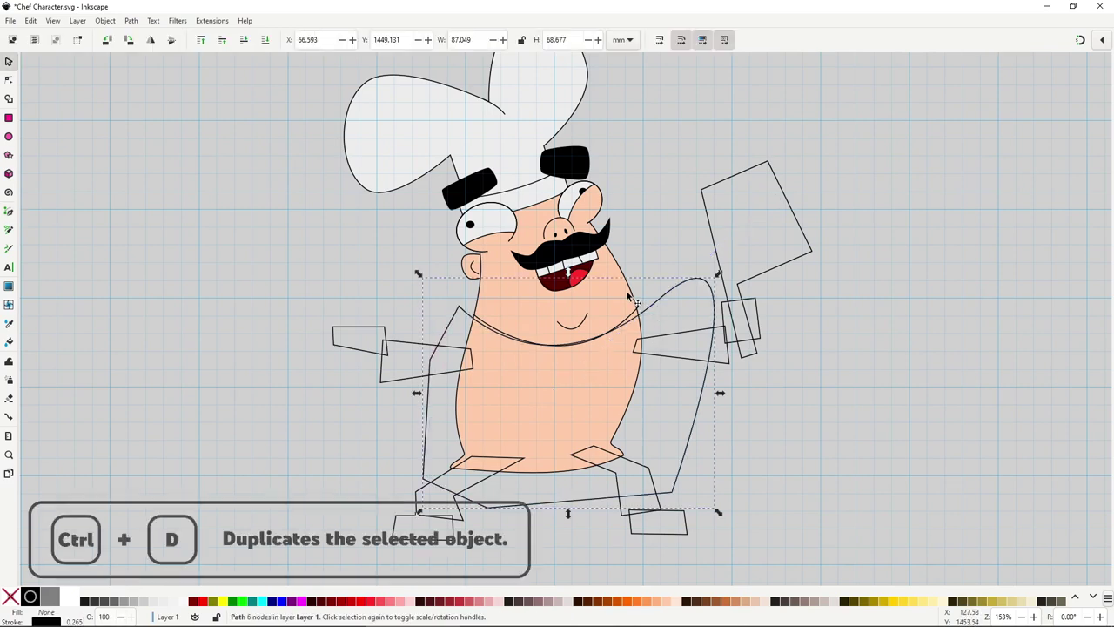
pyautogui.click(629, 295)
pyautogui.hotkey('ctrl', 'd')
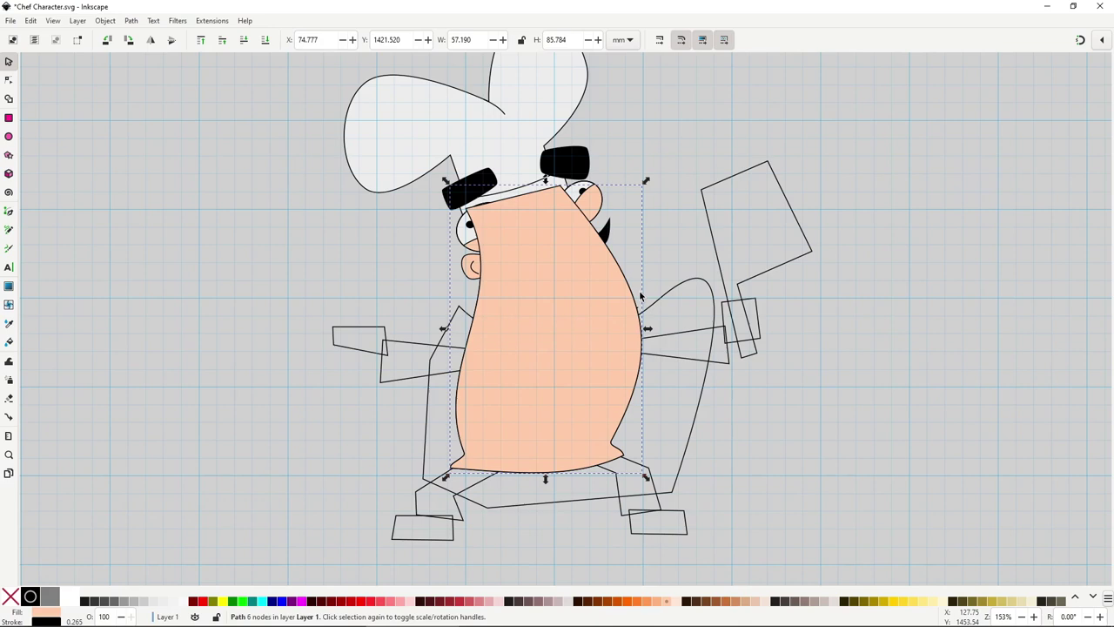
pyautogui.keyDown('shift'); pyautogui.click(640, 296); pyautogui.keyUp('shift')
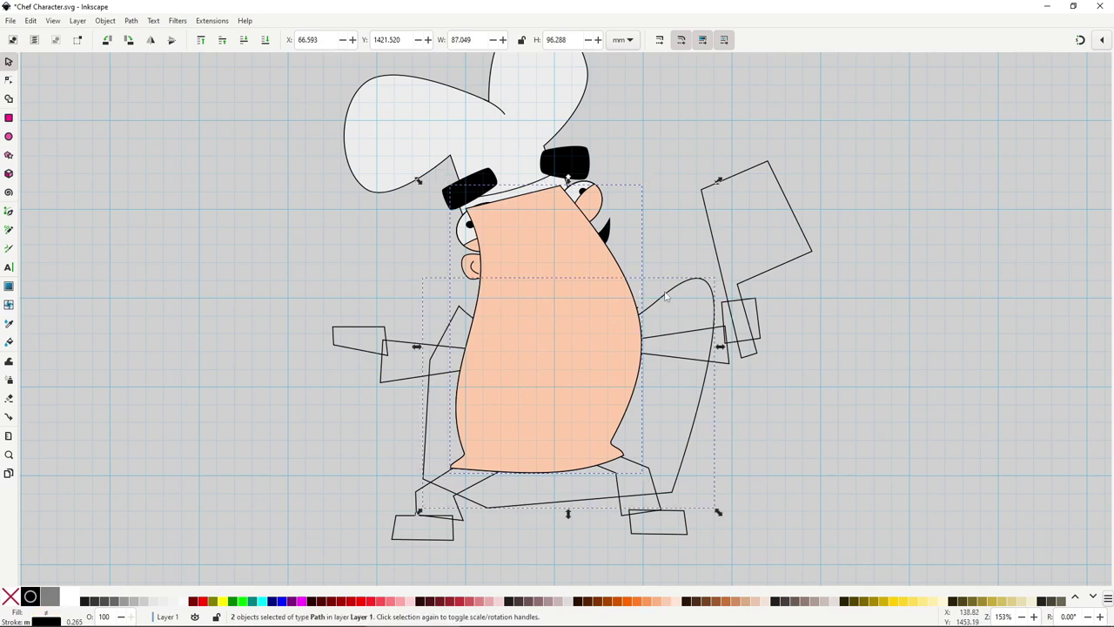
pyautogui.rightClick(666, 295)
pyautogui.click(696, 493)
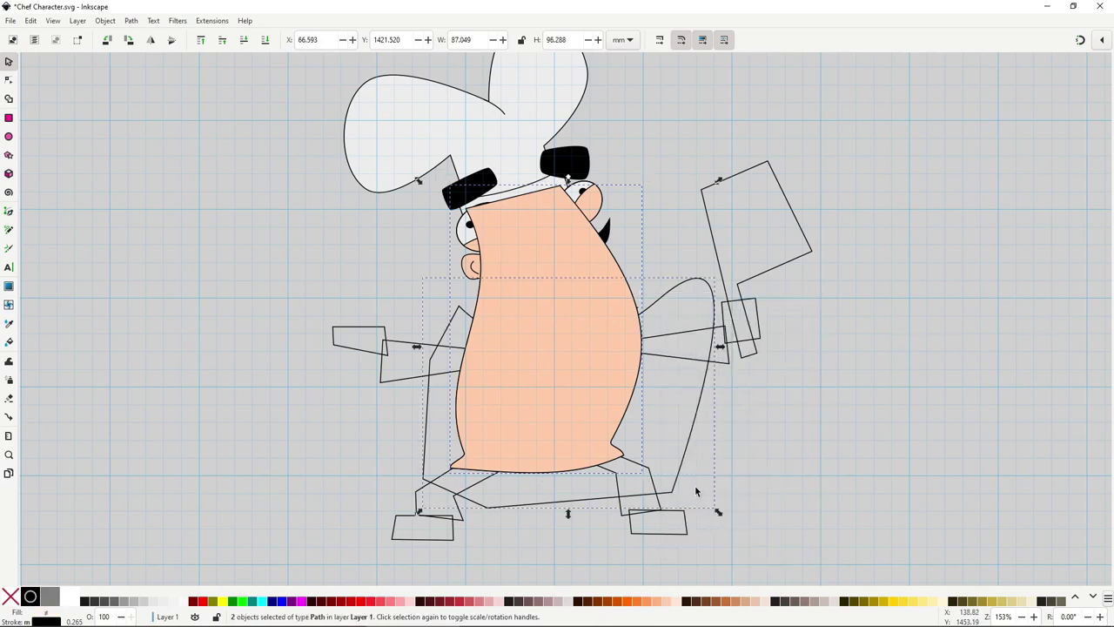
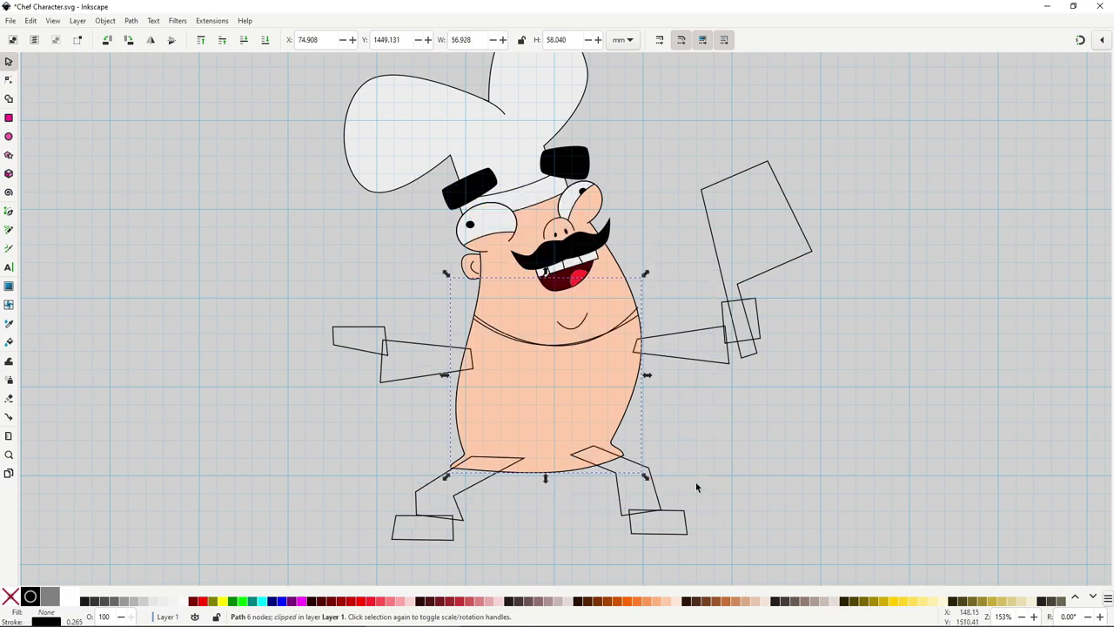
# Fill the clipped shirt shape with the off-white colour sampled from the chef hat and deselect it
pyautogui.press('d')
pyautogui.click(522, 149)
pyautogui.press('s')
pyautogui.click(696, 436)
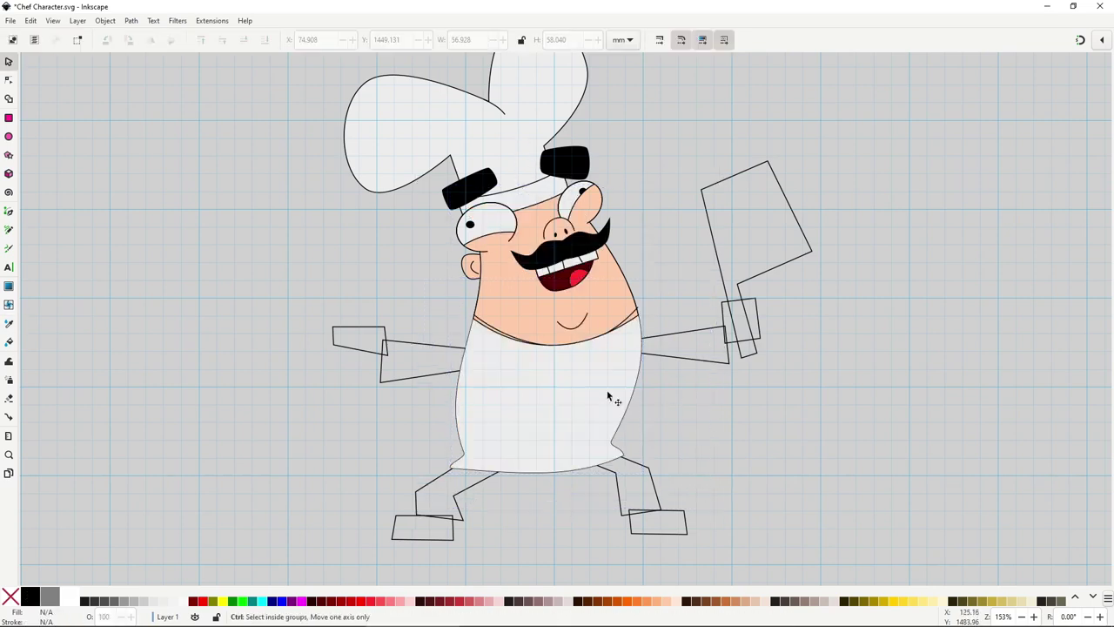
# Draw a closed left collar piece from the body's left edge to the neckline's middle, with curved upper and lower edges
pyautogui.scroll(2, 588, 384)
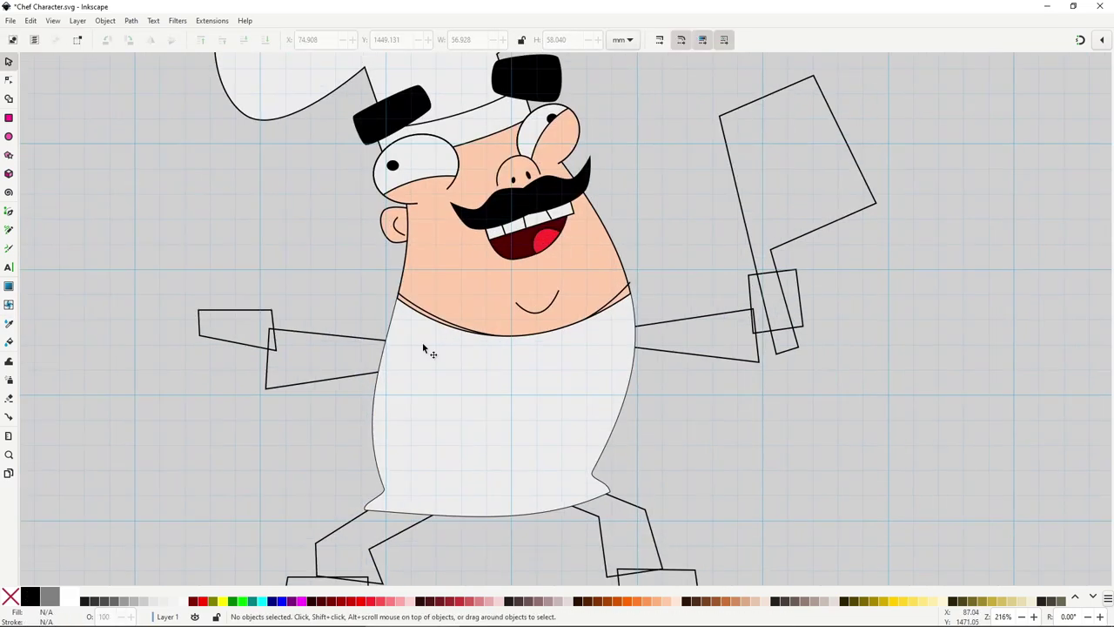
pyautogui.scroll(2, 406, 310)
pyautogui.moveTo(412, 348); pyautogui.dragTo(409, 349)
pyautogui.press('b')
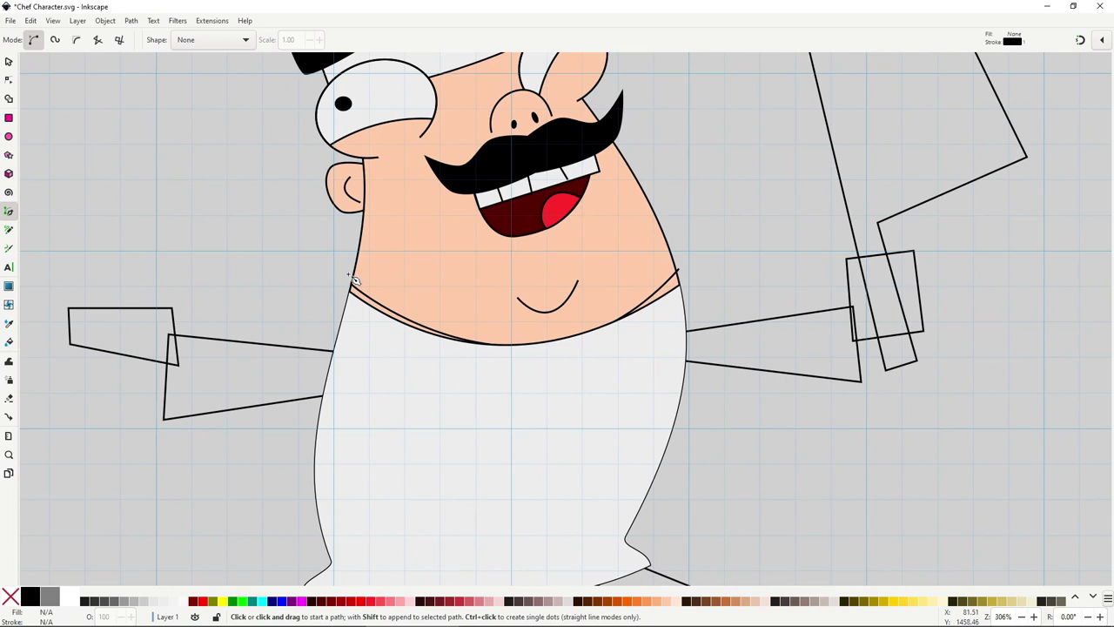
pyautogui.click(341, 279)
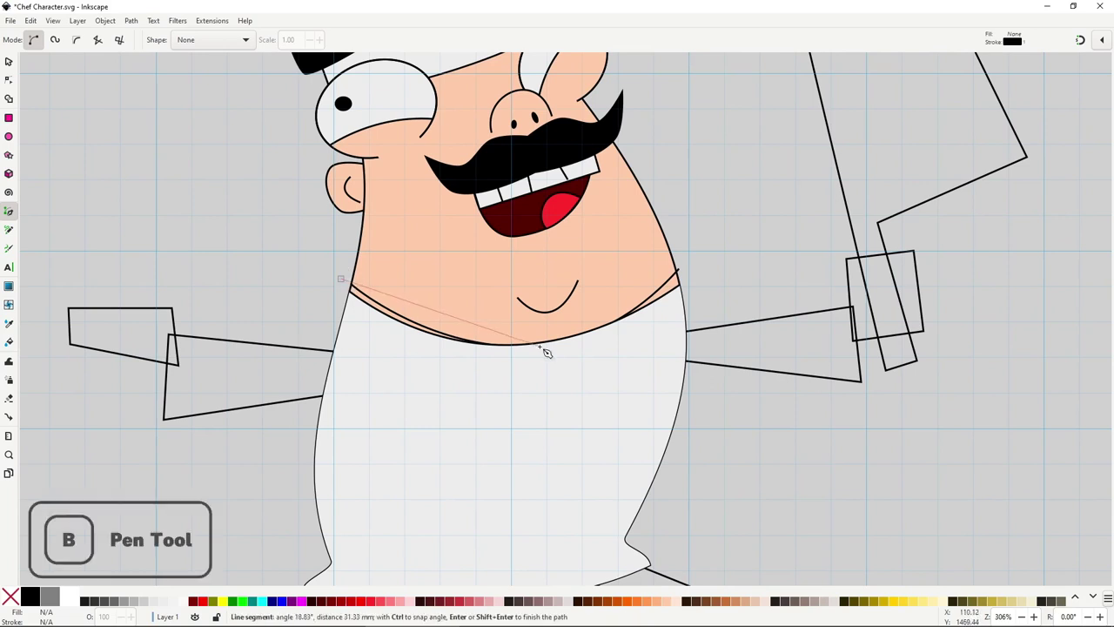
pyautogui.moveTo(542, 347); pyautogui.dragTo(679, 333)
pyautogui.press('Return')
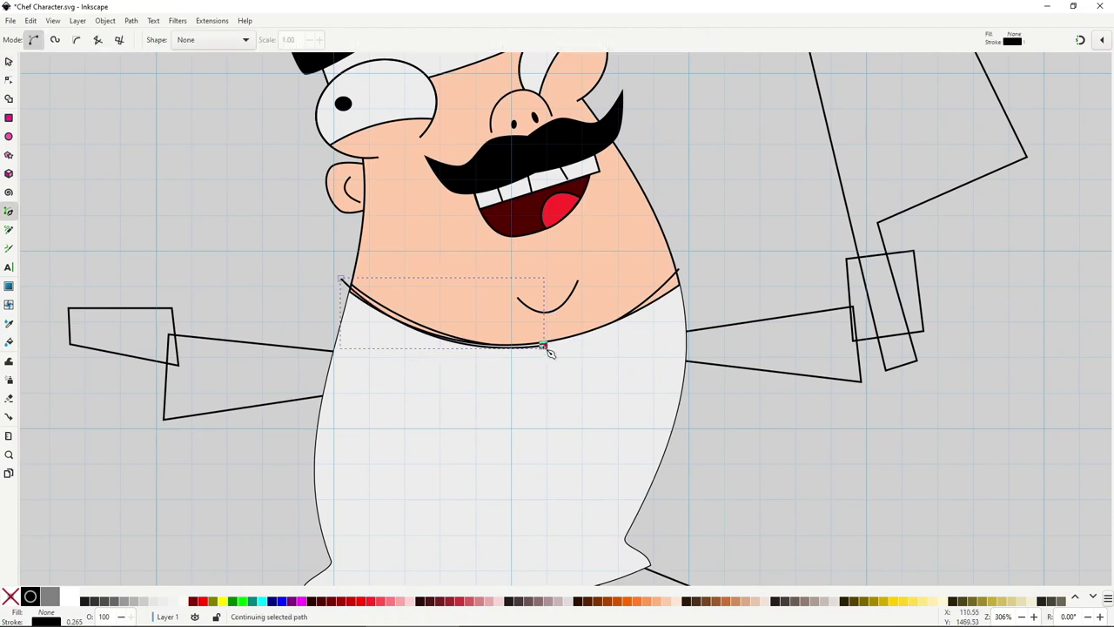
pyautogui.click(545, 349)
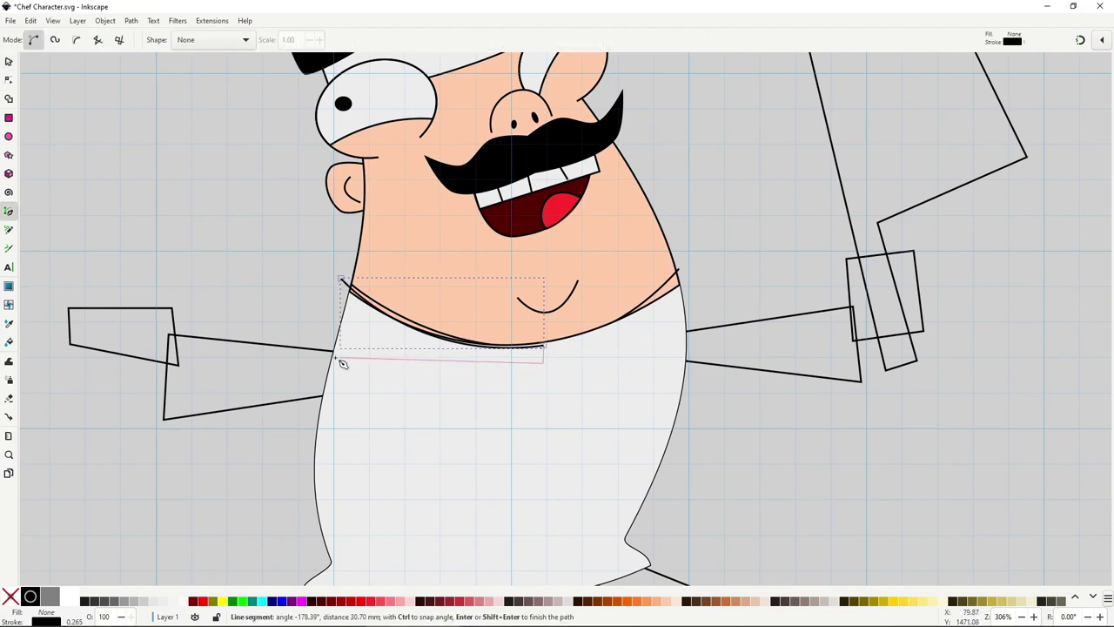
pyautogui.moveTo(315, 361); pyautogui.dragTo(276, 314)
pyautogui.click(341, 279)
# Draw a closed four-node right collar piece about 23 by 15 mm, from the left piece's inner end past the body's right edge
pyautogui.click(545, 346)
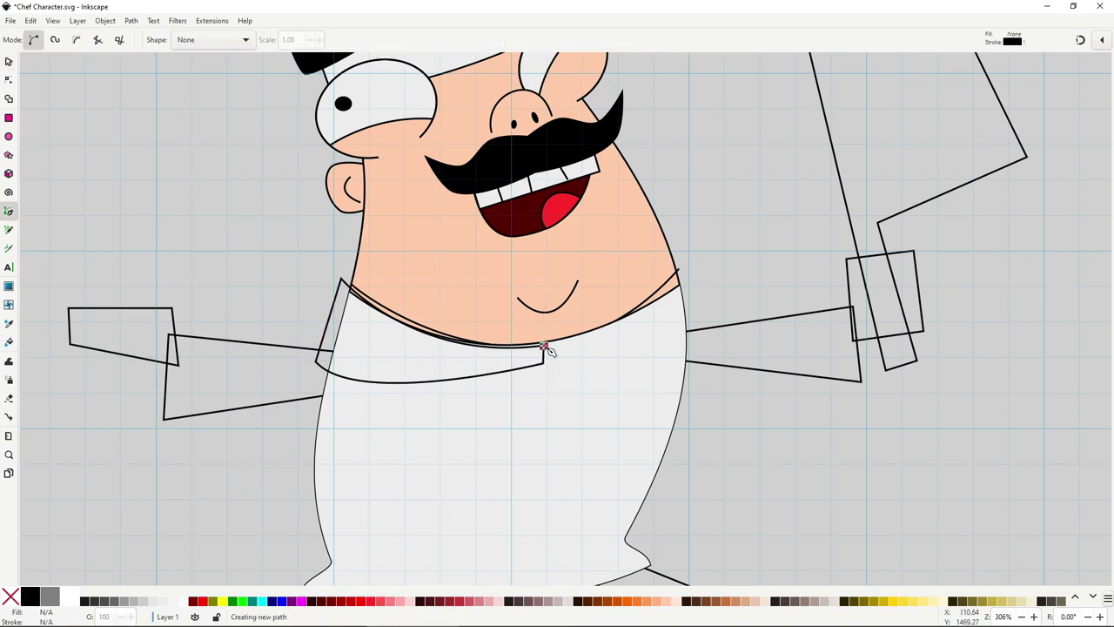
pyautogui.moveTo(691, 265); pyautogui.dragTo(728, 197)
pyautogui.press('space')
pyautogui.press('space')
pyautogui.click(692, 266)
pyautogui.click(700, 334)
pyautogui.click(545, 357)
# Pull the right collar piece's outer lower corner inward and bend its lower and upper edges into smooth curves
pyautogui.press('n')
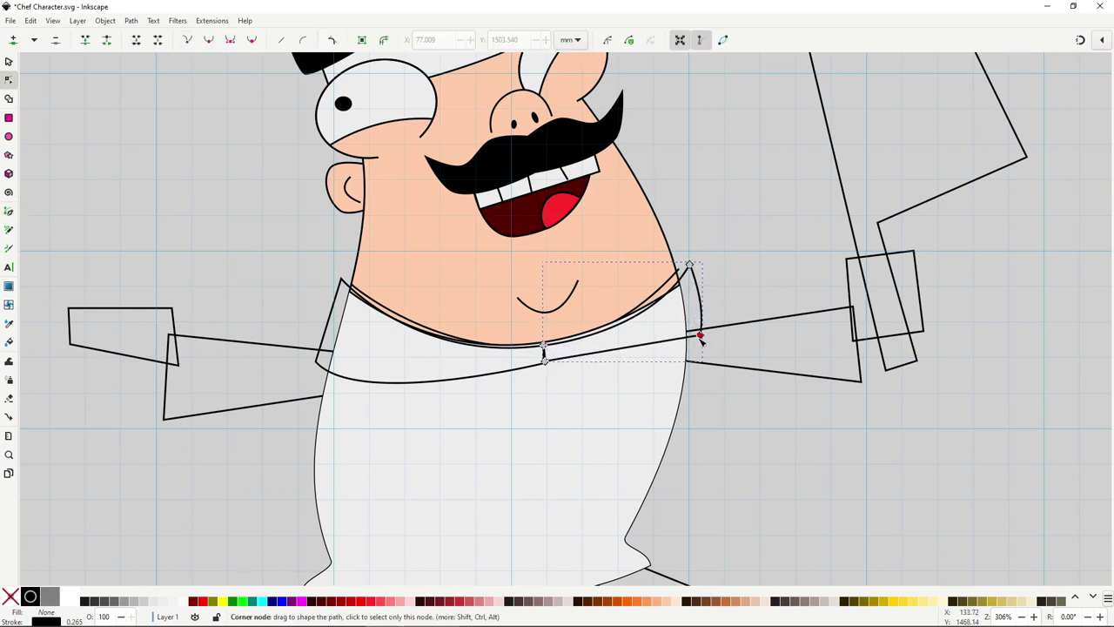
pyautogui.moveTo(701, 335); pyautogui.dragTo(694, 327)
pyautogui.moveTo(642, 362); pyautogui.dragTo(601, 369)
pyautogui.moveTo(650, 335); pyautogui.dragTo(647, 333)
# Delete the old neckline curve across the body under the chin
pyautogui.click(348, 260)
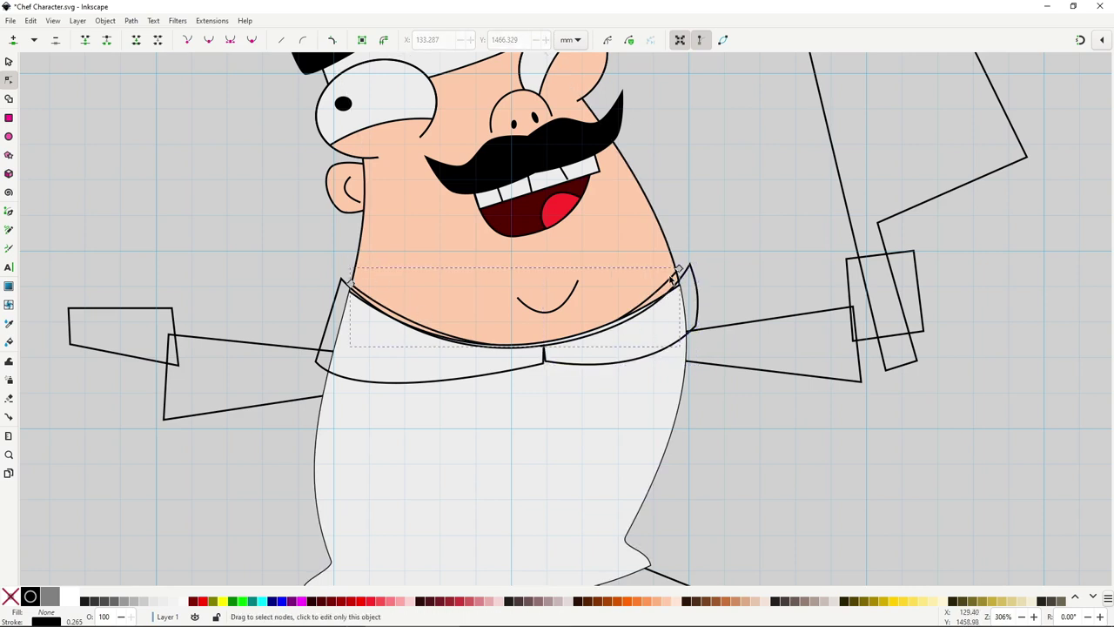
pyautogui.press('s')
pyautogui.press('Escape')
# Select both collar pieces, move them up about 1 mm and deselect them
pyautogui.click(694, 305)
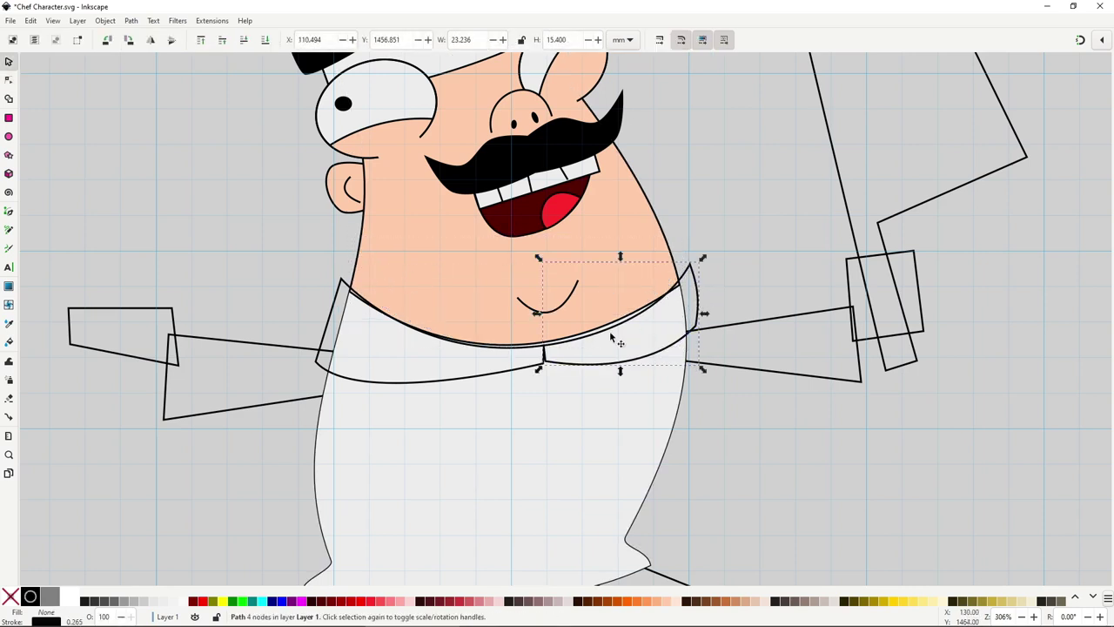
pyautogui.keyDown('shift'); pyautogui.click(539, 373); pyautogui.keyUp('shift')
pyautogui.moveTo(560, 367)
pyautogui.mouseDown()
pyautogui.moveTo(554, 353)
pyautogui.moveTo(562, 356)
pyautogui.mouseUp()
pyautogui.press('Escape')
# Fill the right collar piece with the red palette colour #FF2A2A
pyautogui.keyDown('ctrl'); pyautogui.scroll(-2, 697, 379); pyautogui.keyUp('ctrl')
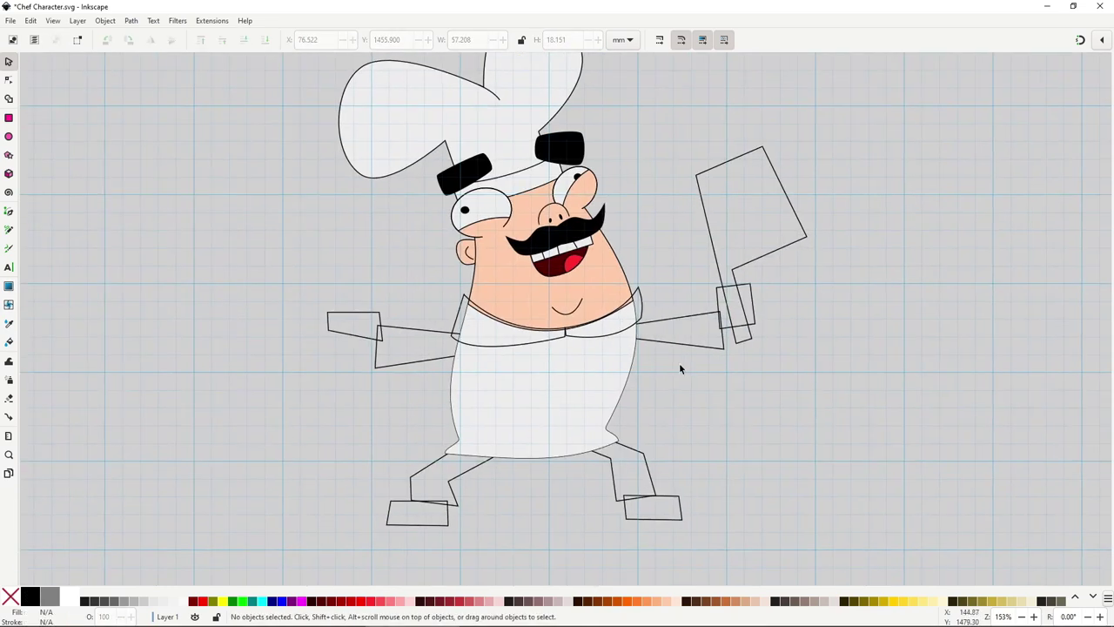
pyautogui.click(648, 312)
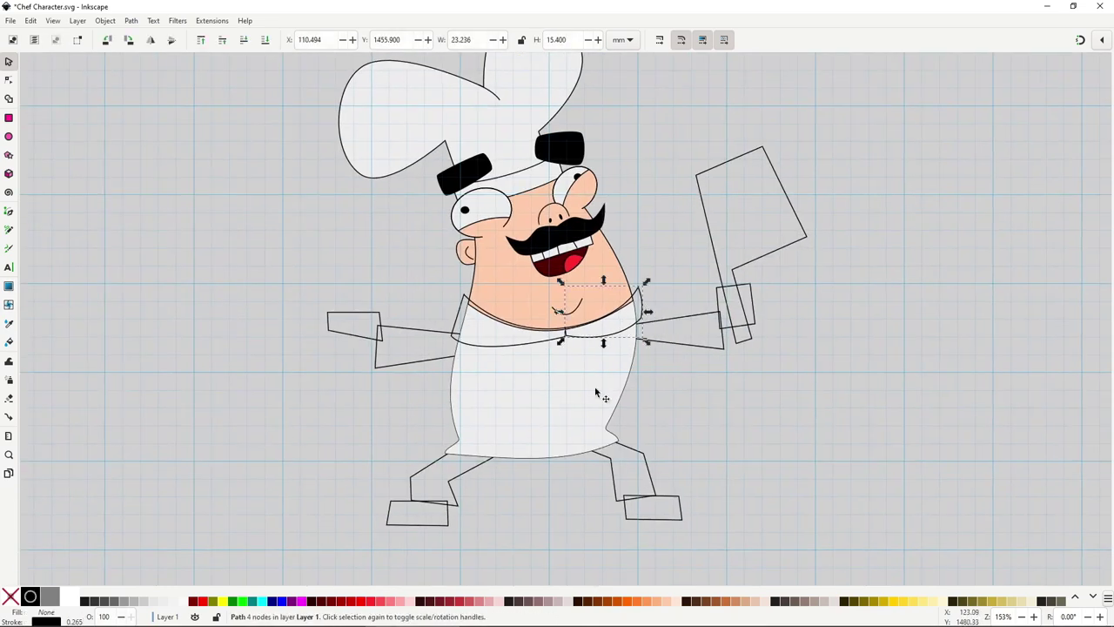
pyautogui.click(372, 602)
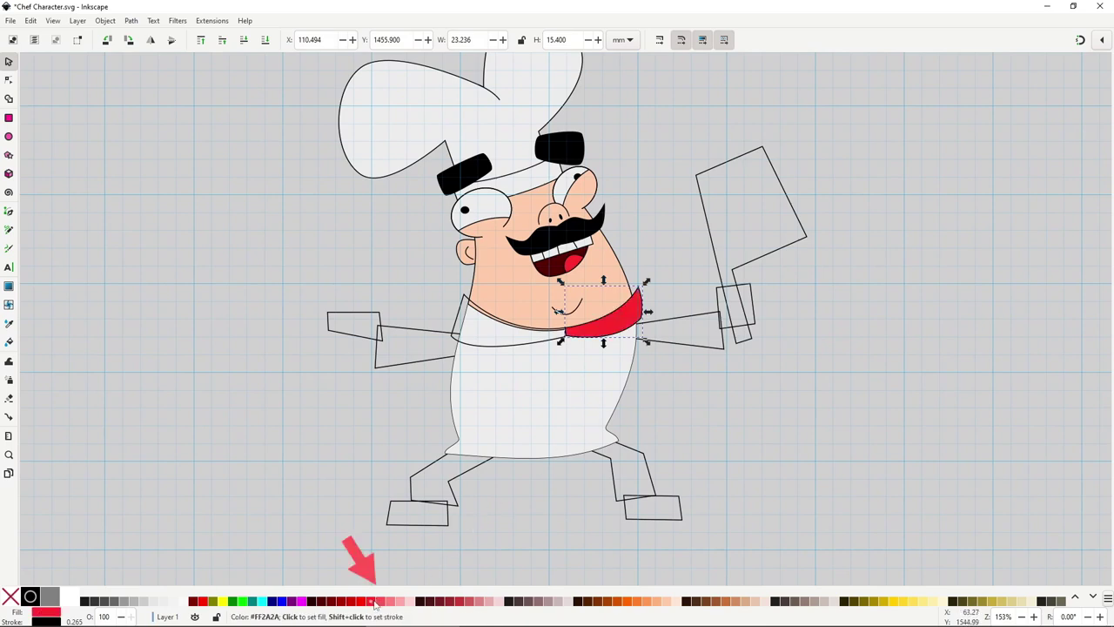
# Fill the right collar piece with palette colour #FF5555 and give the left collar piece the same fill
pyautogui.click(381, 601)
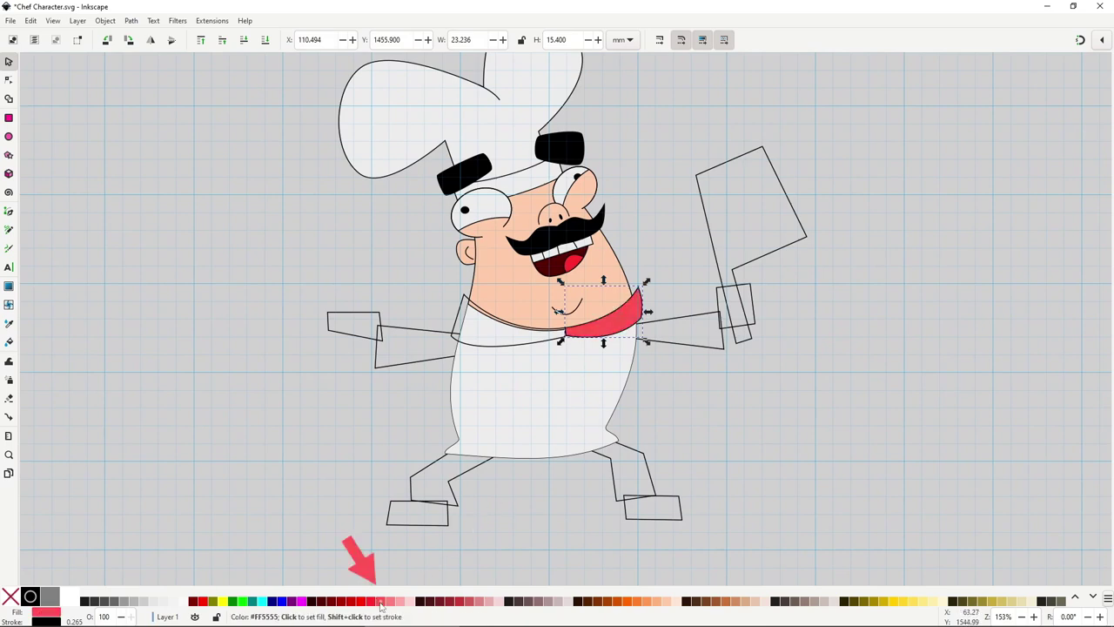
pyautogui.click(455, 321)
pyautogui.press('d')
pyautogui.click(616, 325)
pyautogui.press('s')
pyautogui.moveTo(610, 350); pyautogui.dragTo(551, 371)
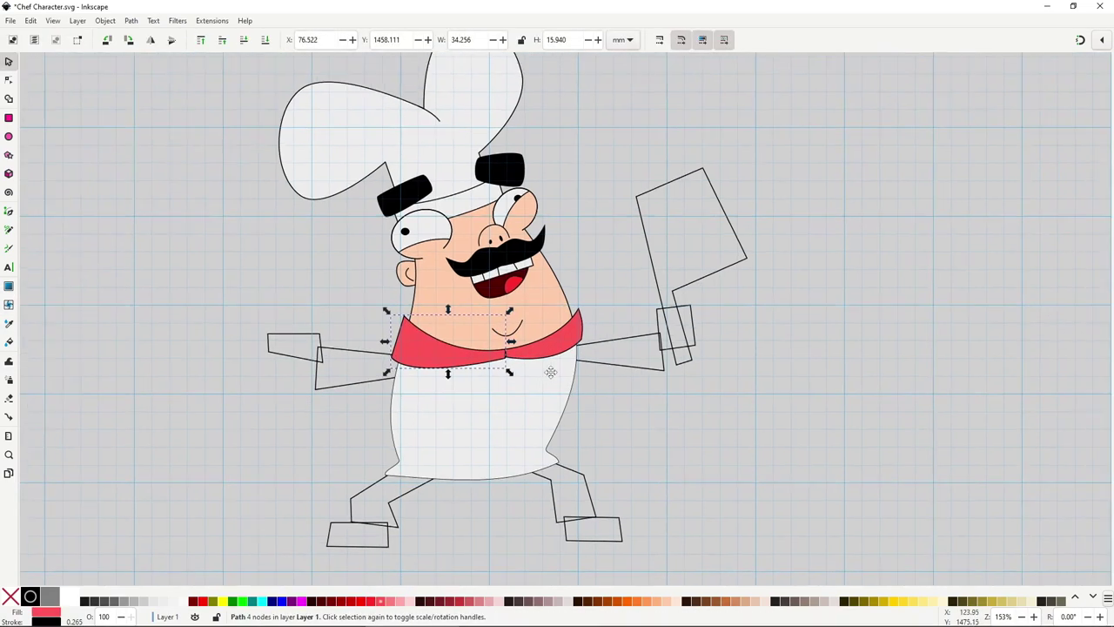
# Bow the left collar piece's outer edge outward and shift the right piece's upper tip slightly inward
pyautogui.scroll(2, 447, 376)
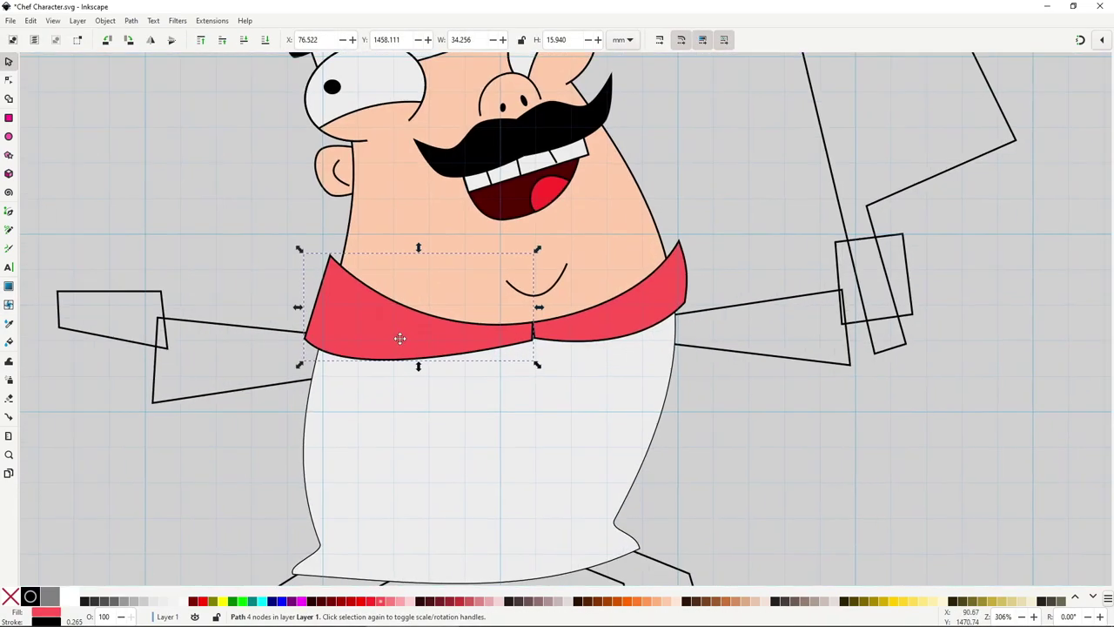
pyautogui.doubleClick(400, 338)
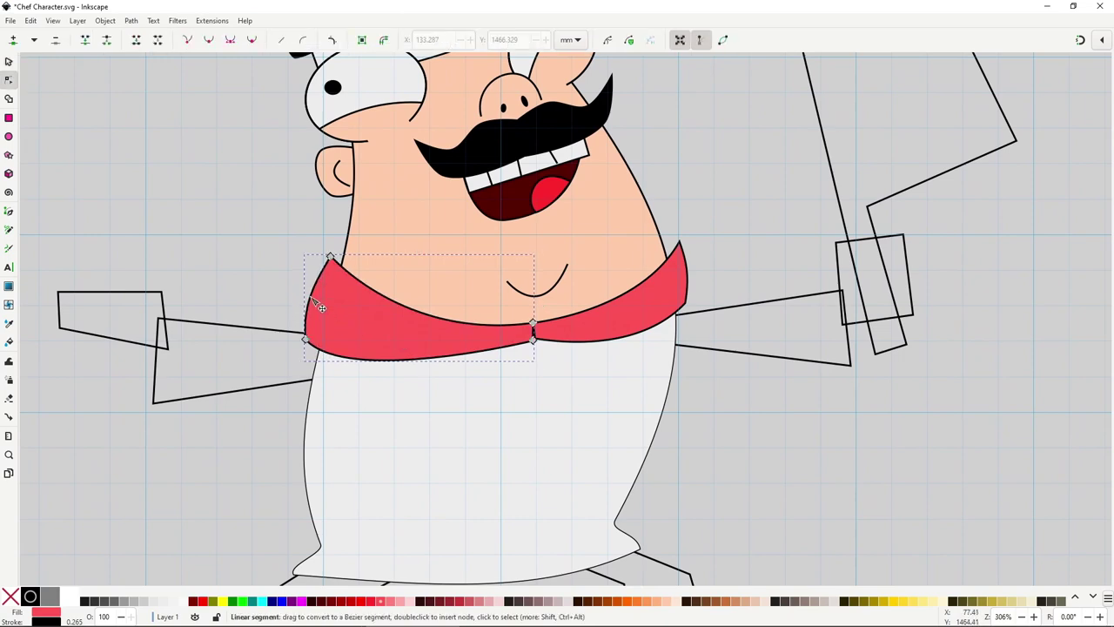
pyautogui.moveTo(683, 248); pyautogui.dragTo(678, 246)
pyautogui.click(725, 274)
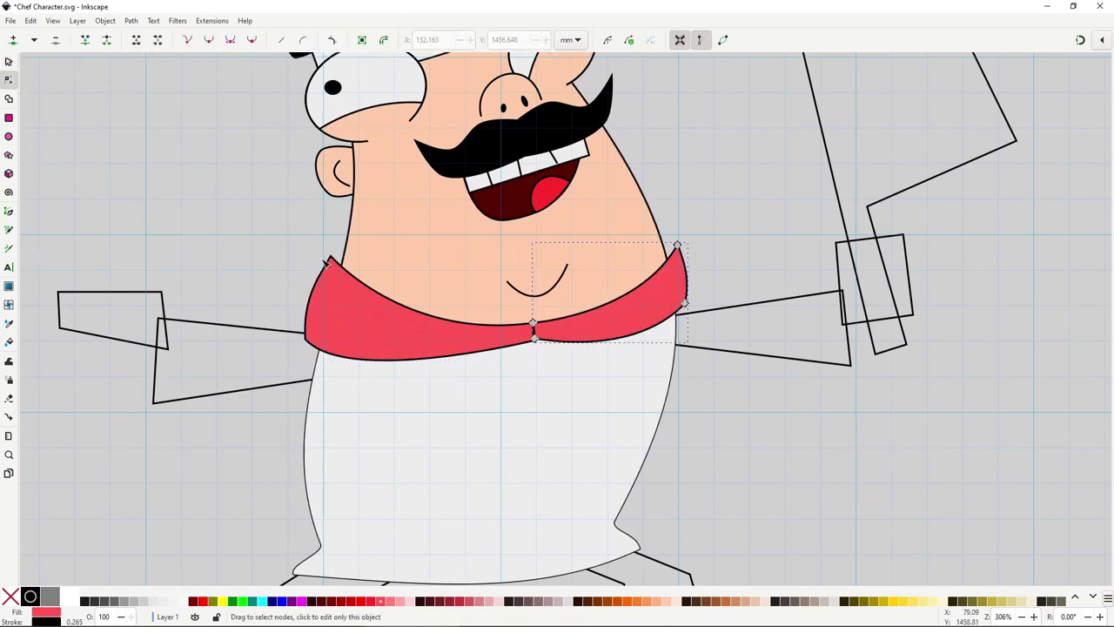
# Curve the left collar piece's neckline edge slightly downward just beside its upper tip
pyautogui.scroll(4, 325, 261)
pyautogui.click(366, 271)
pyautogui.click(348, 245)
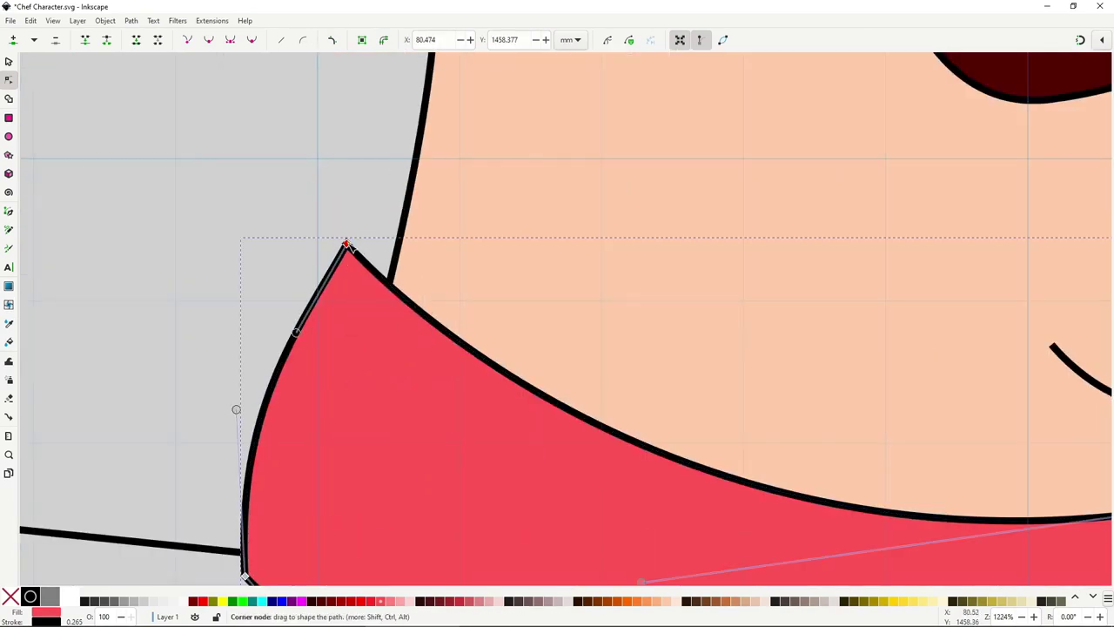
pyautogui.keyDown('shift'); pyautogui.moveTo(347, 245); pyautogui.dragTo(355, 286); pyautogui.keyUp('shift')
# Draw a small closed five-node shape, about 4 mm wide, between the left collar tip and the neck with a rounded top
pyautogui.press('b')
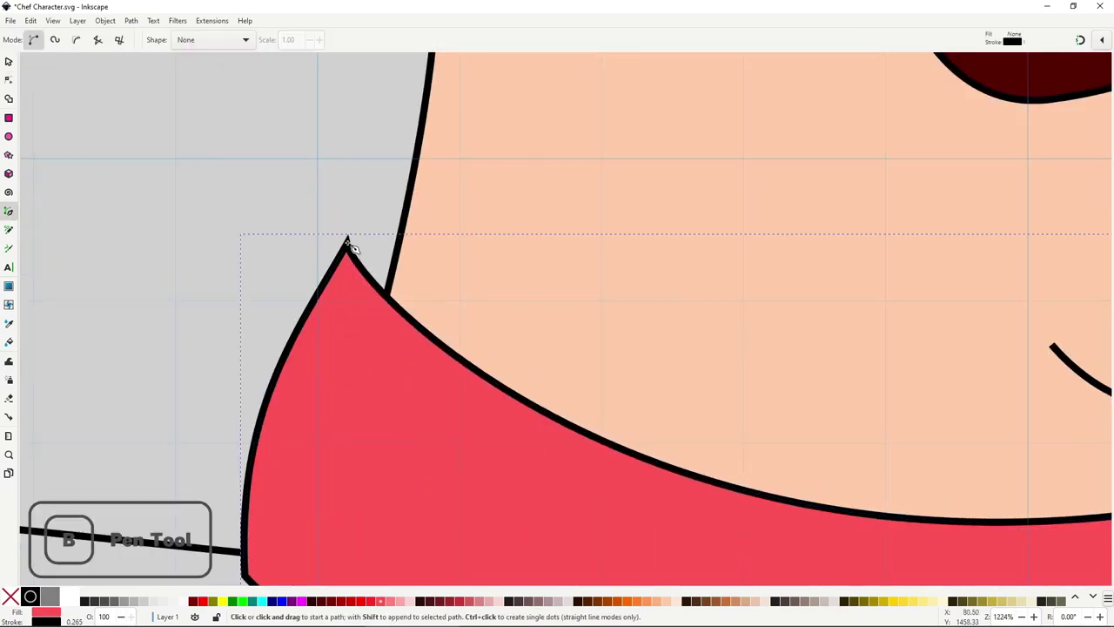
pyautogui.click(348, 240)
pyautogui.moveTo(422, 235); pyautogui.dragTo(473, 263)
pyautogui.click(415, 323)
pyautogui.click(370, 307)
pyautogui.click(350, 264)
pyautogui.click(347, 242)
pyautogui.scroll(-3, 375, 315)
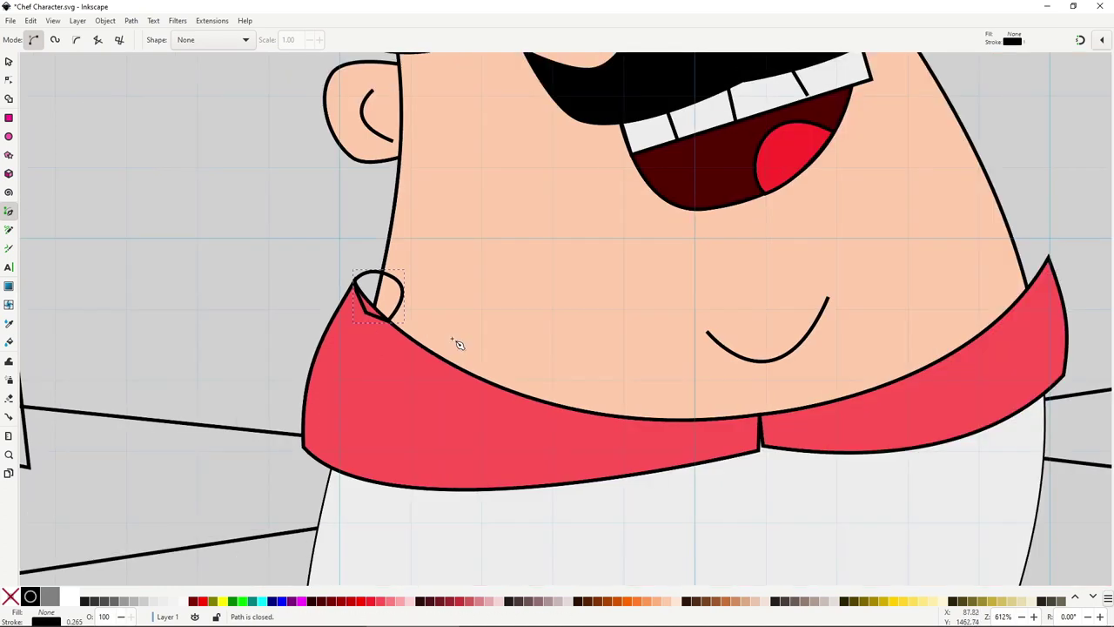
# Fill the small left collar-back shape with #C83737 and lower it to the bottom of the stack
pyautogui.press('s')
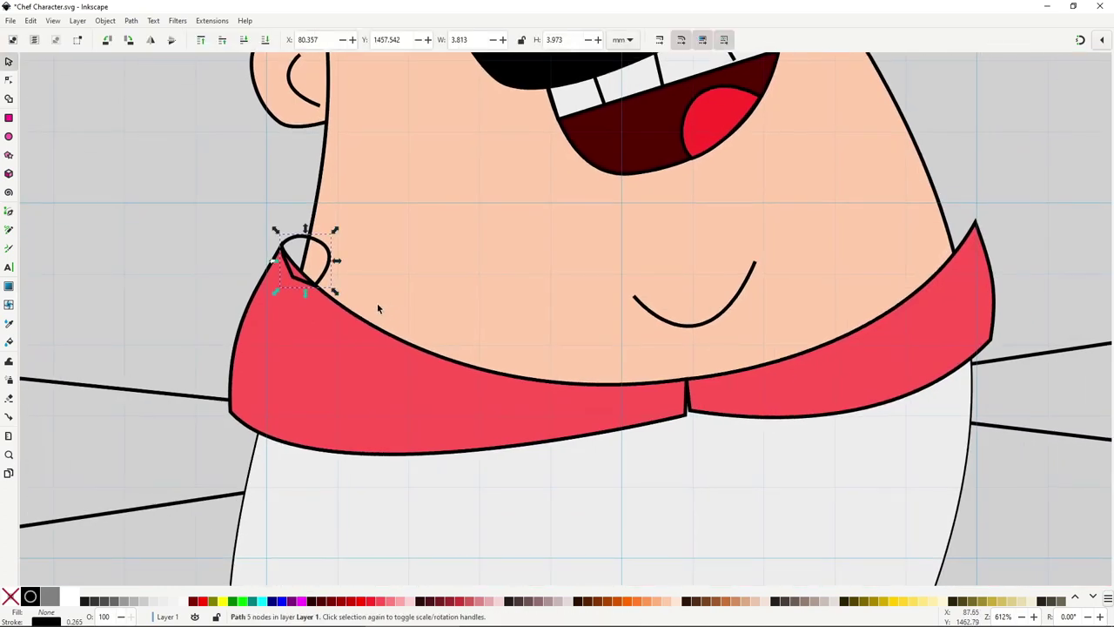
pyautogui.click(459, 600)
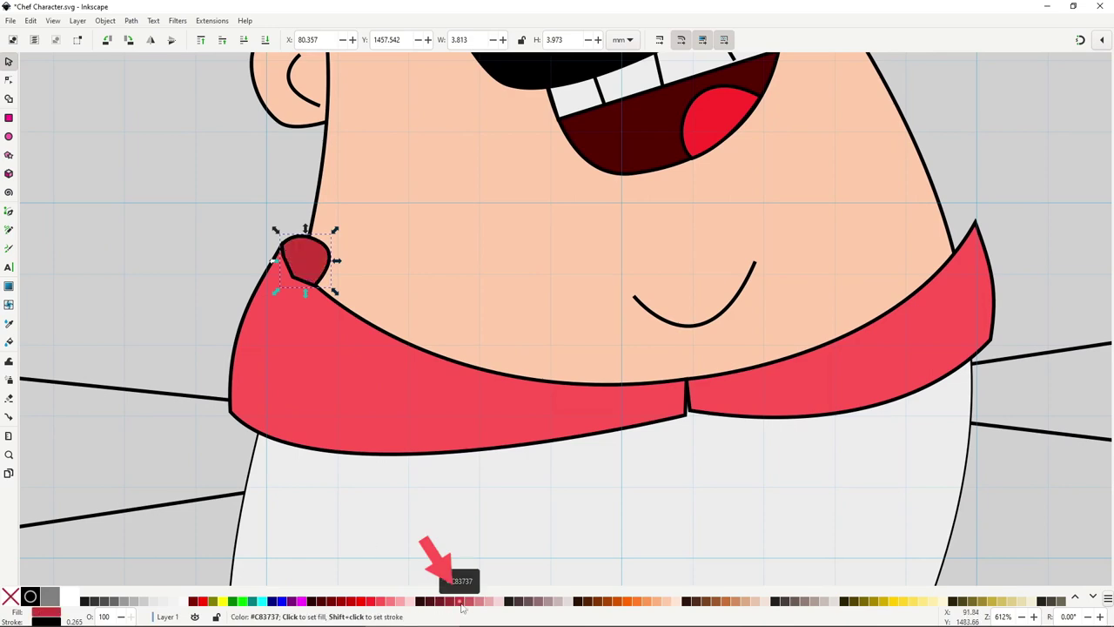
pyautogui.press('End')
pyautogui.scroll(-1, 491, 450)
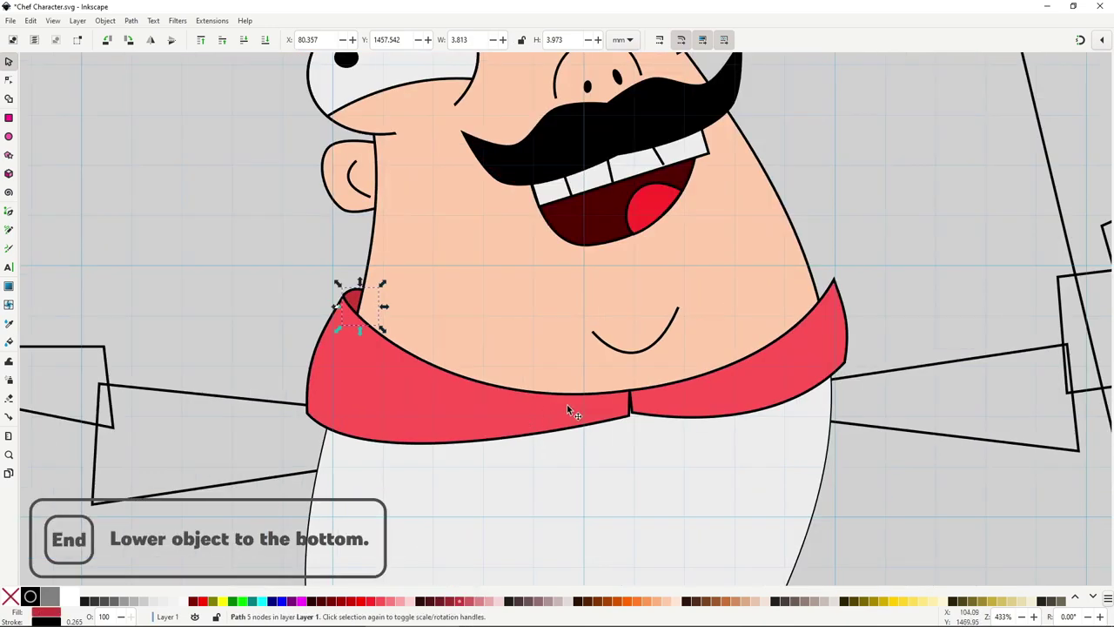
# Draw a closed five-node shape, about 4.6 mm wide, between the right collar tip and the neck, and curve its top edge
pyautogui.scroll(3, 567, 404)
pyautogui.press('b')
pyautogui.click(612, 269)
pyautogui.click(692, 354)
pyautogui.click(620, 385)
pyautogui.click(580, 321)
pyautogui.click(610, 268)
pyautogui.press('n')
pyautogui.moveTo(654, 278)
pyautogui.mouseDown()
pyautogui.moveTo(652, 268)
pyautogui.moveTo(664, 272)
pyautogui.mouseUp()
pyautogui.scroll(-3, 658, 283)
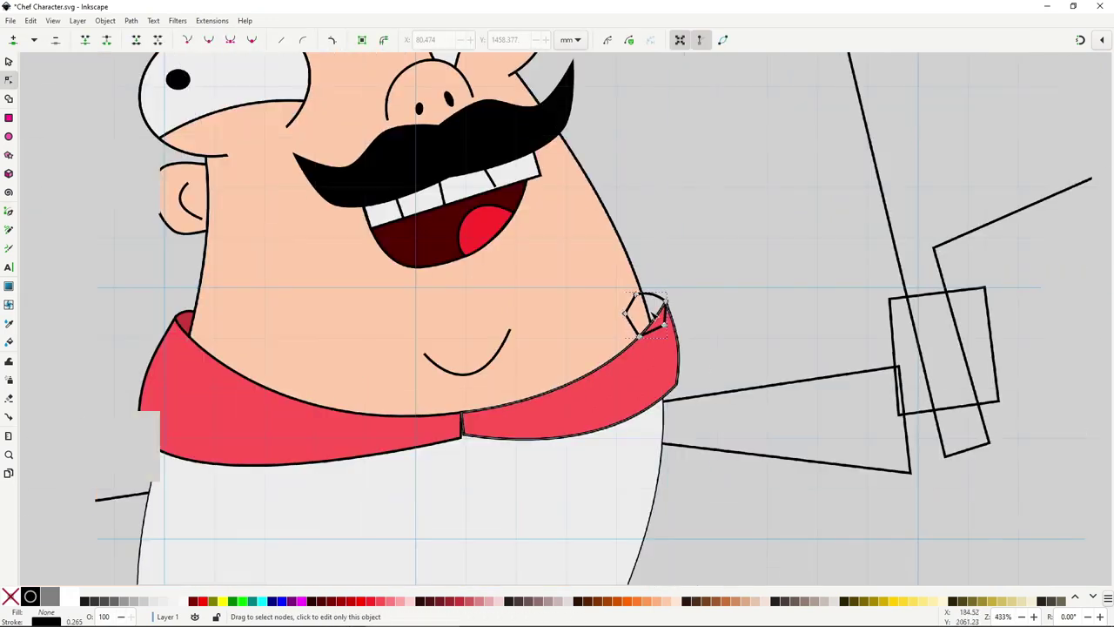
# Copy the left collar-back's dark red to the right one, lower it to the bottom of the stack and deselect it
pyautogui.press('d')
pyautogui.click(187, 324)
pyautogui.press('s')
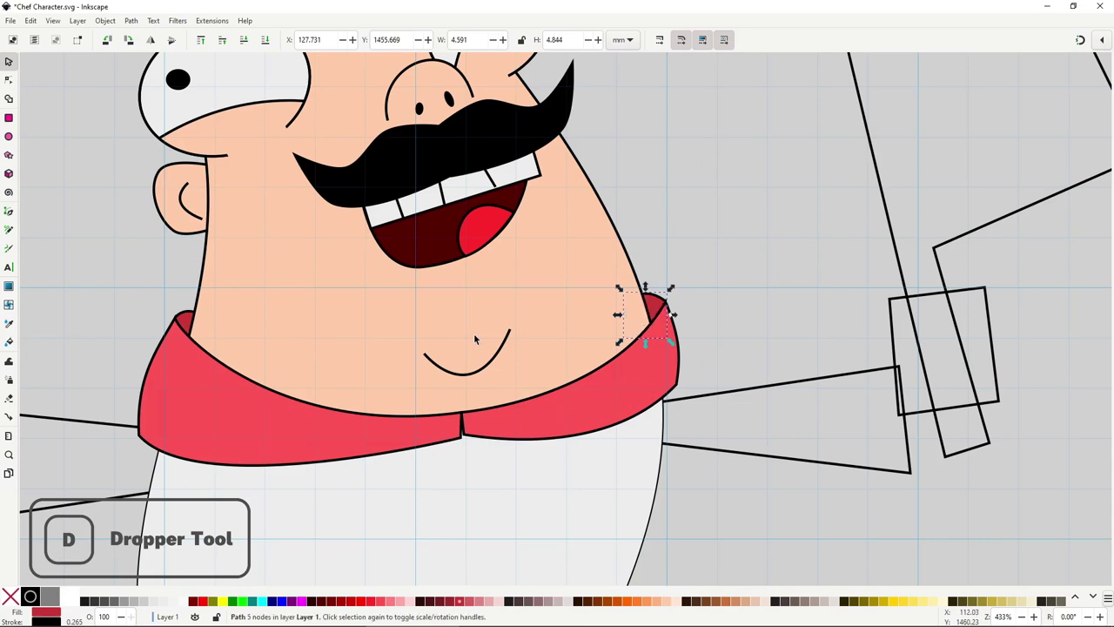
pyautogui.click(737, 338)
pyautogui.scroll(-2, 721, 338)
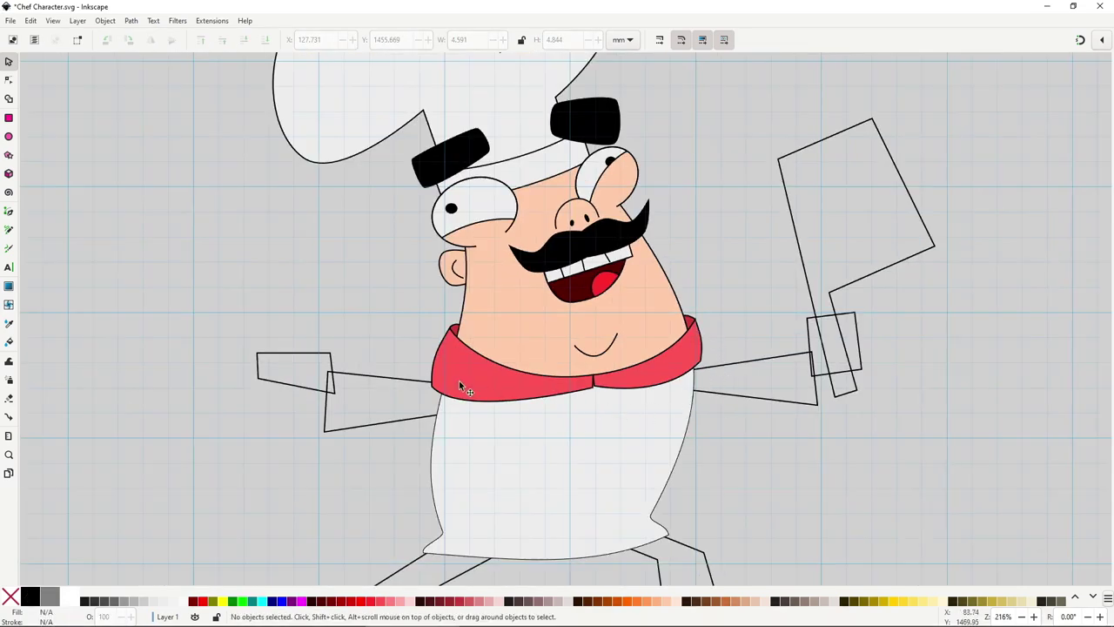
# Add three nodes along the left collar piece's outer edge
pyautogui.scroll(3, 450, 380)
pyautogui.press('n')
pyautogui.click(423, 318)
pyautogui.click(424, 323)
pyautogui.doubleClick(414, 312)
pyautogui.doubleClick(433, 265)
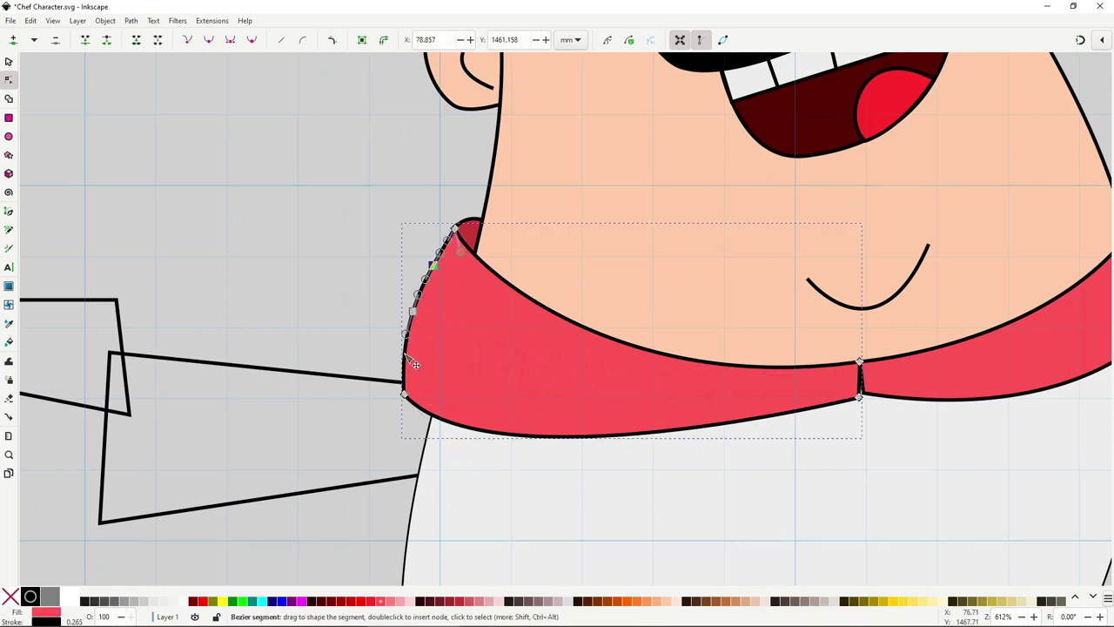
pyautogui.doubleClick(405, 355)
# Move the left collar edge's middle node inward and adjust the nodes above and below it to form a wavy fold
pyautogui.moveTo(415, 316); pyautogui.dragTo(428, 320)
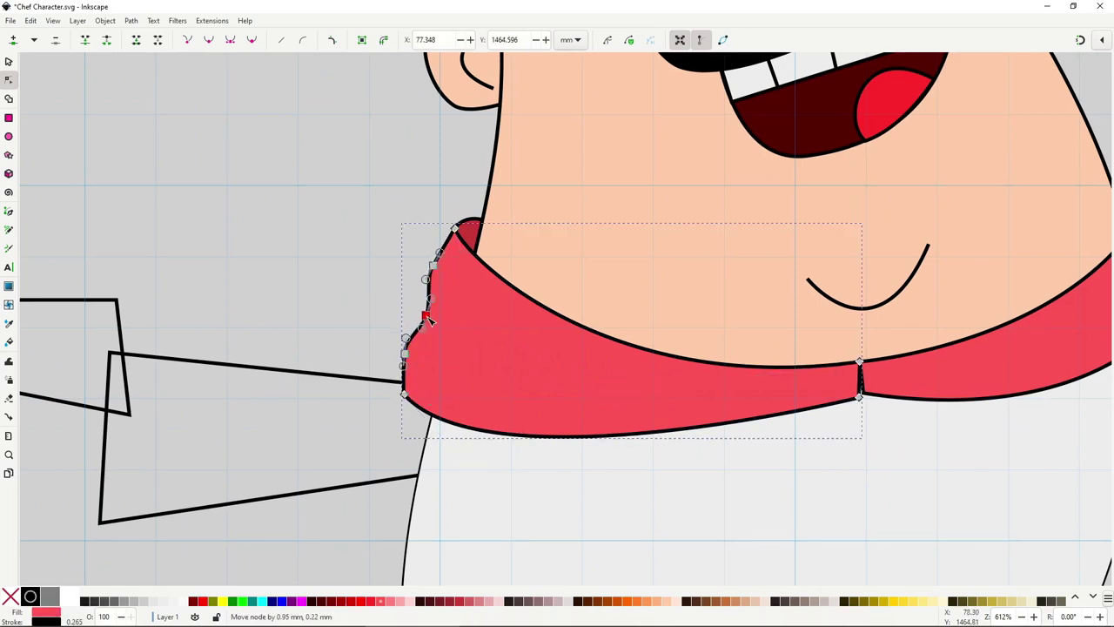
pyautogui.moveTo(438, 271); pyautogui.dragTo(433, 257)
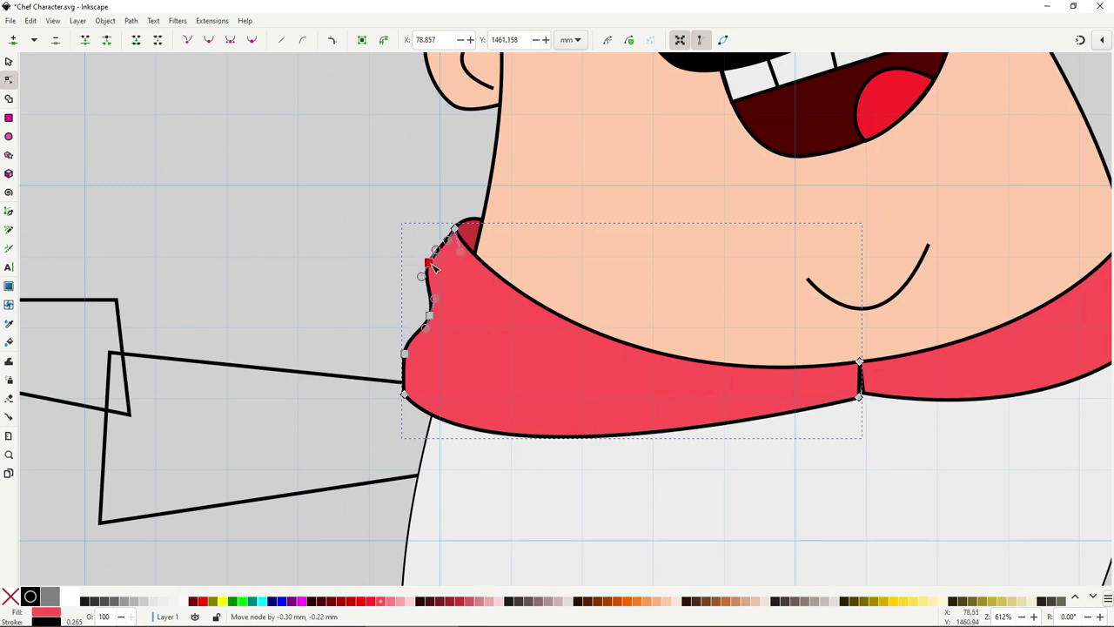
pyautogui.moveTo(408, 355); pyautogui.dragTo(406, 361)
pyautogui.scroll(-3, 403, 359)
pyautogui.press('s')
# Add three nodes along the right collar piece's outer edge
pyautogui.scroll(4, 659, 315)
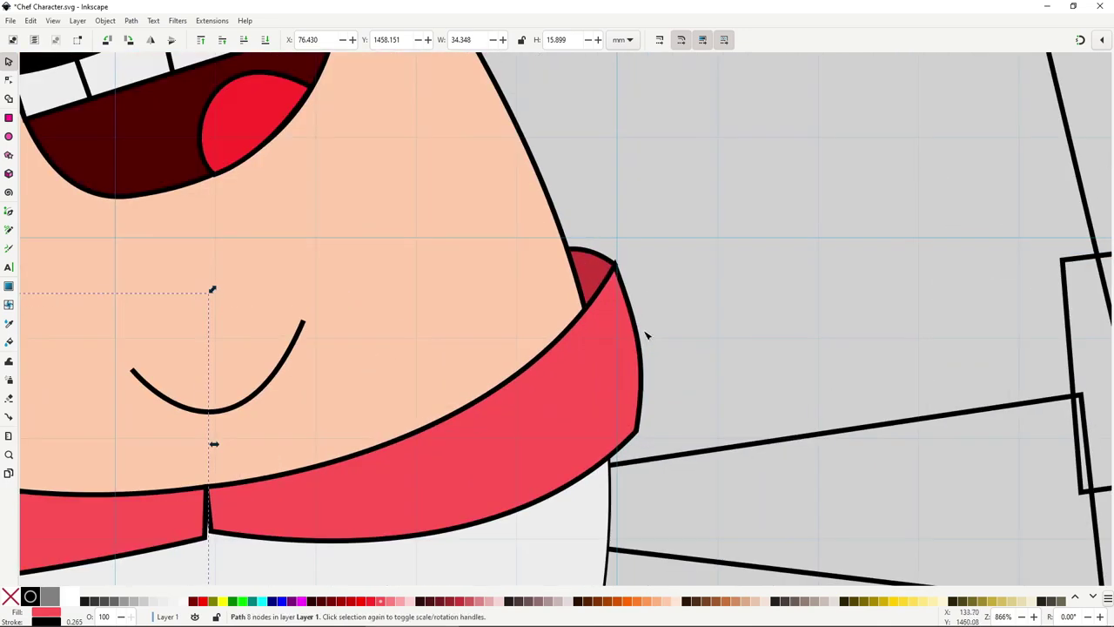
pyautogui.press('n')
pyautogui.click(644, 357)
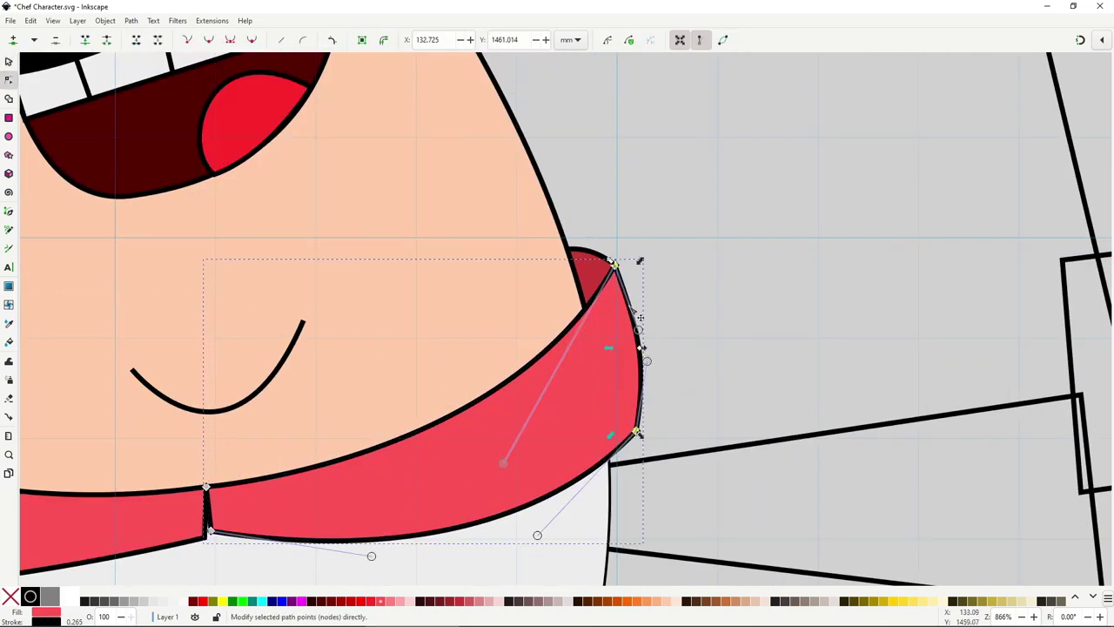
pyautogui.press('Insert')
pyautogui.press('Insert')
pyautogui.press('Insert')
# Shape the right collar piece's outer edge into a wave by moving its lower node outward and its middle node inward
pyautogui.click(642, 387)
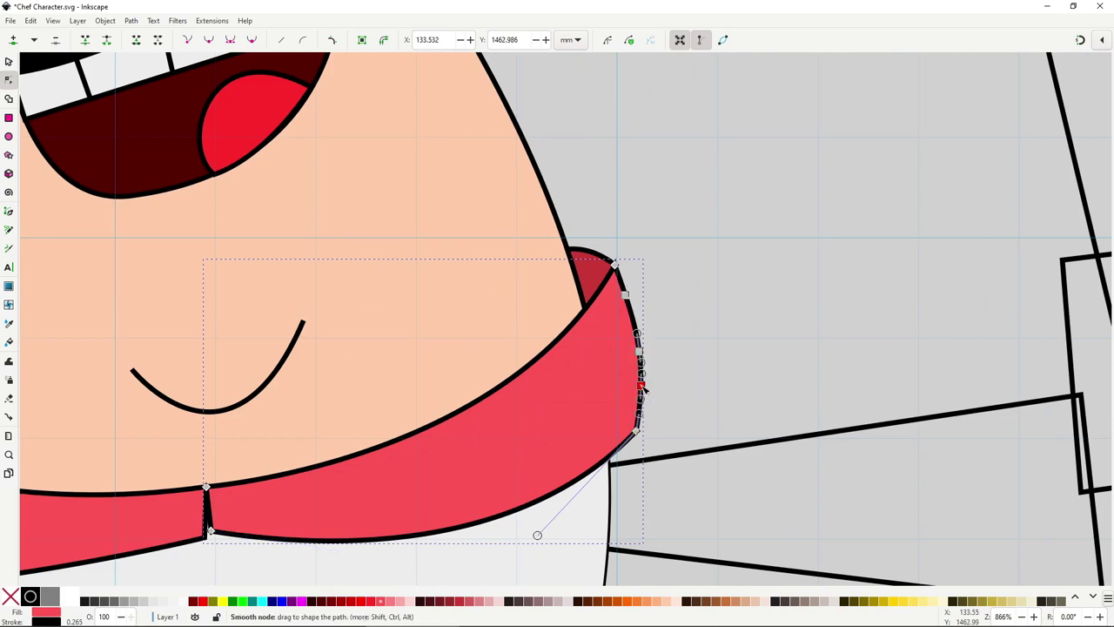
pyautogui.moveTo(643, 389); pyautogui.dragTo(652, 402)
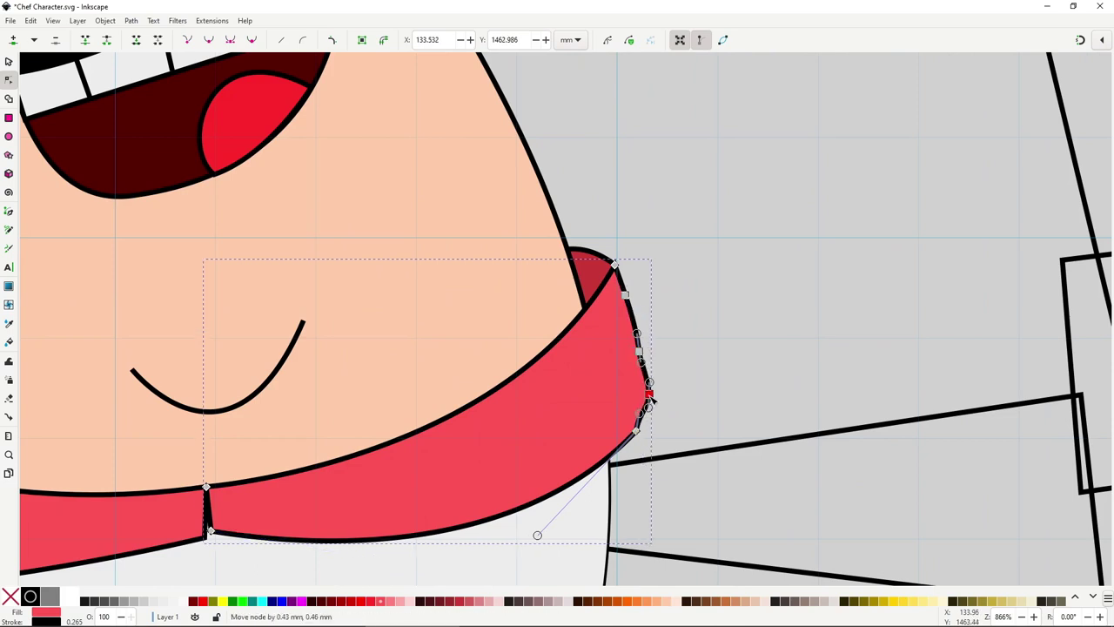
pyautogui.click(626, 296)
pyautogui.moveTo(640, 353); pyautogui.dragTo(634, 355)
pyautogui.press('s')
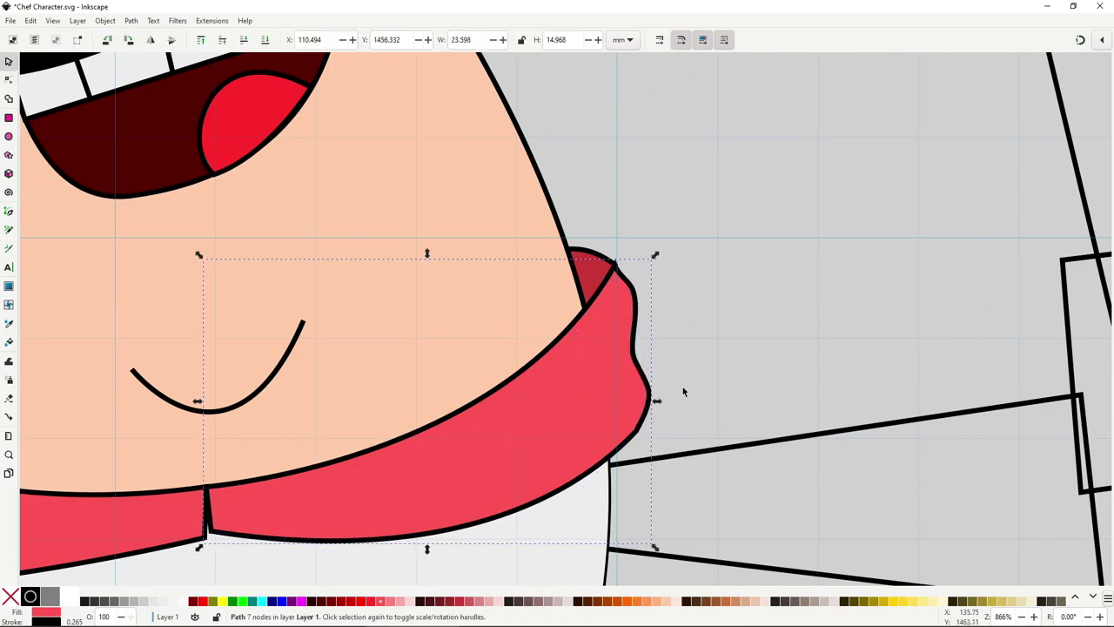
pyautogui.click(679, 386)
# Smooth the right collar piece's outer curve just below its upper tip and deselect the piece
pyautogui.scroll(2, 611, 248)
pyautogui.doubleClick(641, 315)
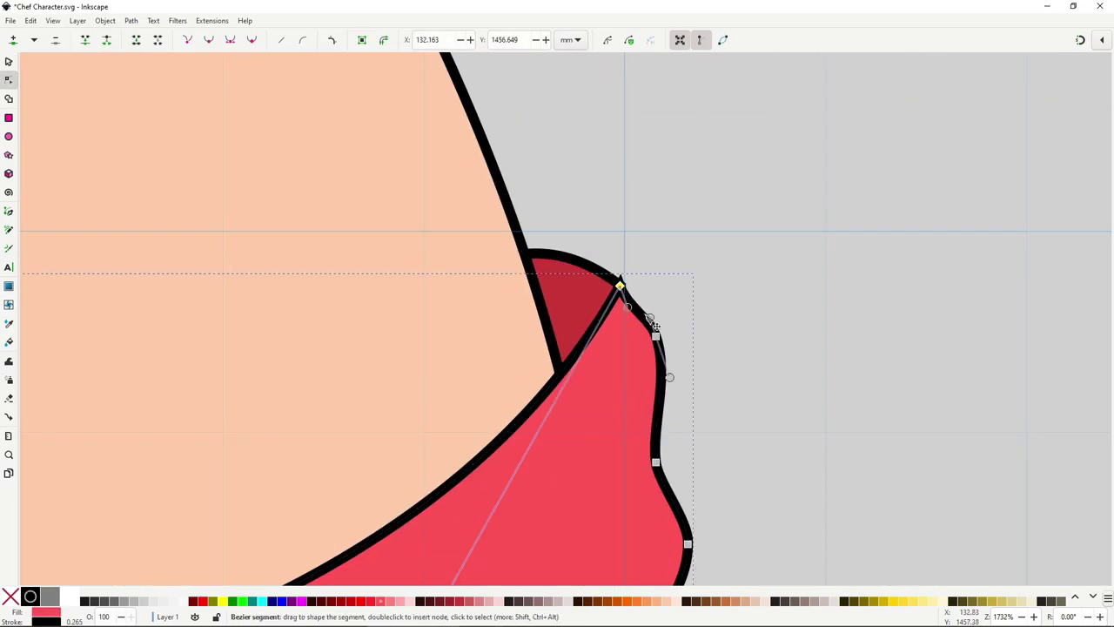
pyautogui.press('s')
pyautogui.keyDown('ctrl'); pyautogui.scroll(-7, 691, 329); pyautogui.keyUp('ctrl')
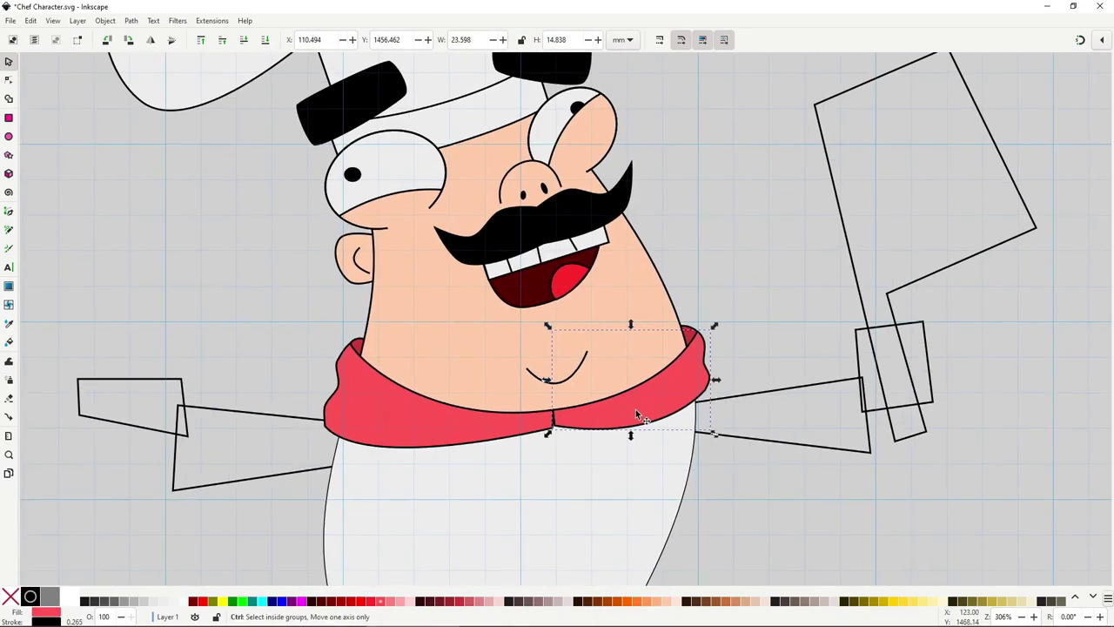
pyautogui.click(693, 434)
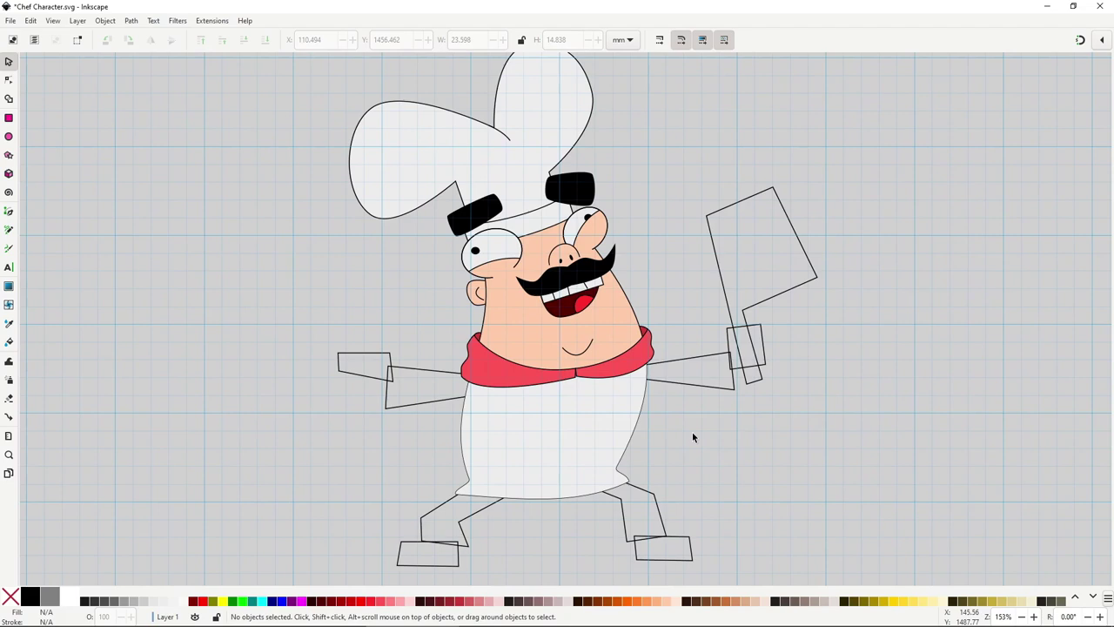
# Draw a closed four-sided knot shape, about 6 mm wide, over the gap where the two collar pieces meet
pyautogui.keyDown('ctrl'); pyautogui.scroll(1, 580, 438); pyautogui.keyUp('ctrl')
pyautogui.keyDown('ctrl'); pyautogui.scroll(2, 633, 382); pyautogui.keyUp('ctrl')
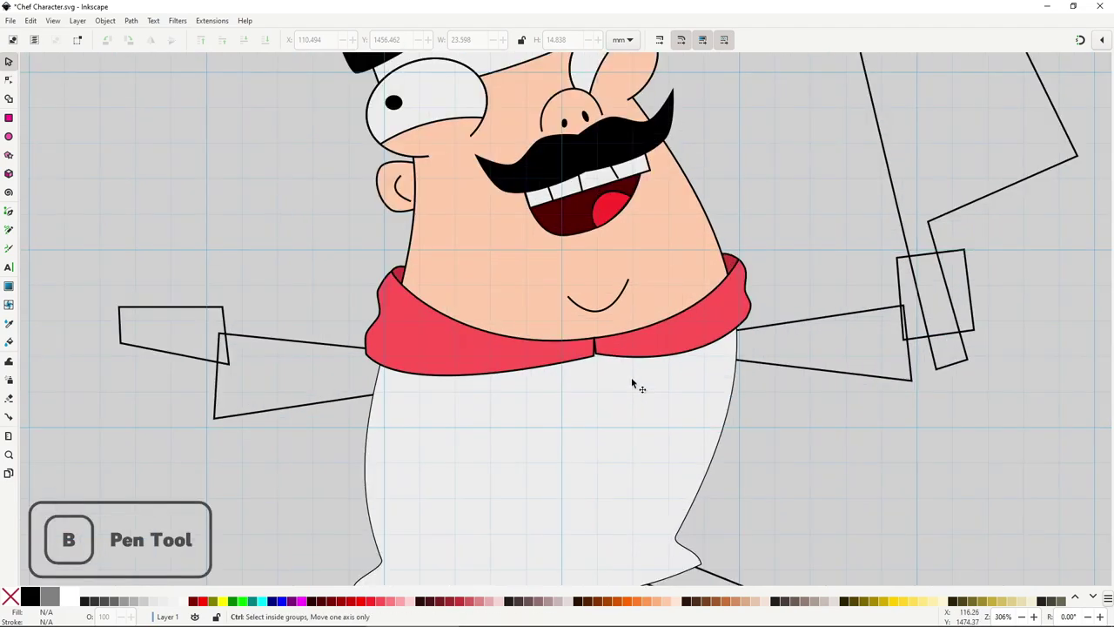
pyautogui.press('b')
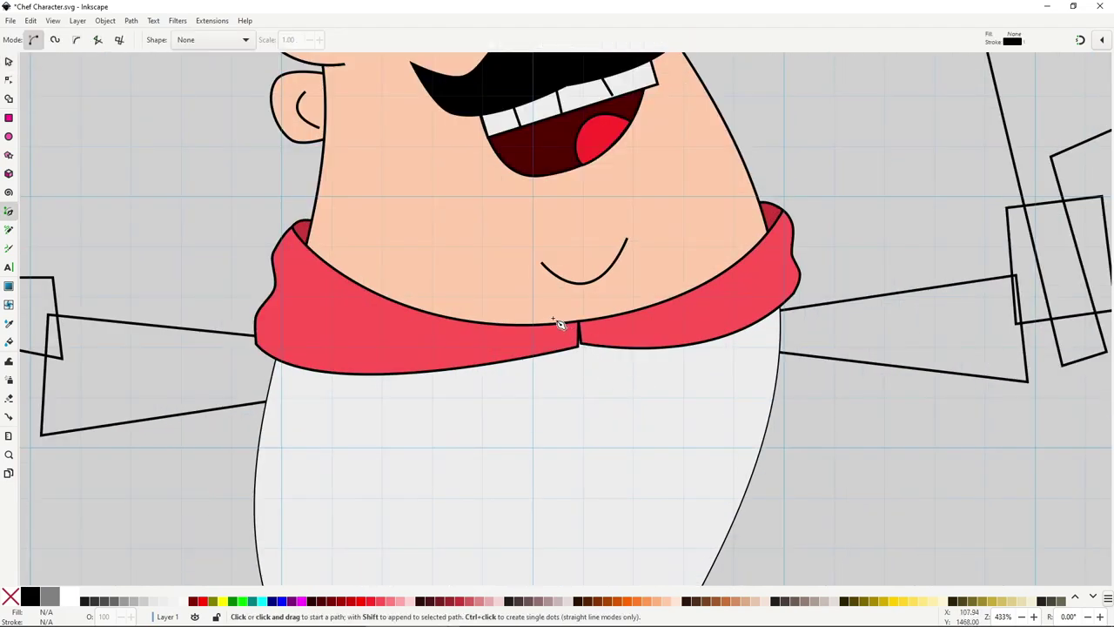
pyautogui.click(553, 319)
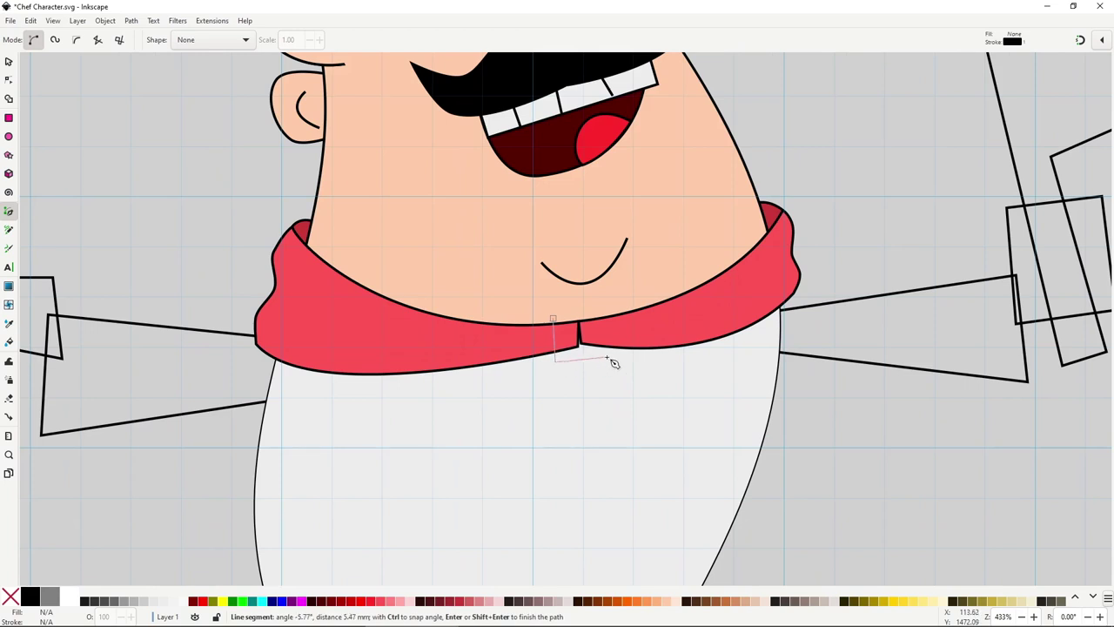
pyautogui.click(562, 323)
# Fill the knot shape with the red sampled from the collar
pyautogui.press('d')
pyautogui.click(674, 325)
pyautogui.press('d')
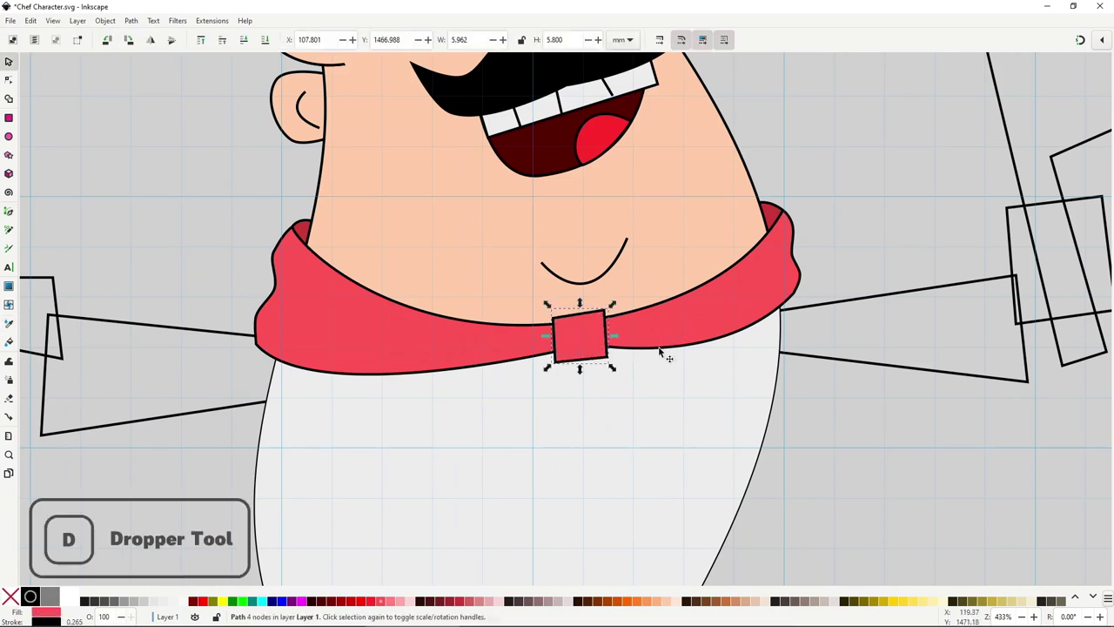
# Bow all four sides of the knot outward and round its corners by pulling curve handles from the corner nodes
pyautogui.scroll(2, 662, 348)
pyautogui.press('n')
pyautogui.moveTo(559, 260); pyautogui.dragTo(597, 375)
pyautogui.moveTo(512, 266); pyautogui.dragTo(471, 425)
pyautogui.moveTo(478, 383); pyautogui.dragTo(472, 383)
pyautogui.click(513, 336)
pyautogui.moveTo(591, 280); pyautogui.dragTo(614, 301)
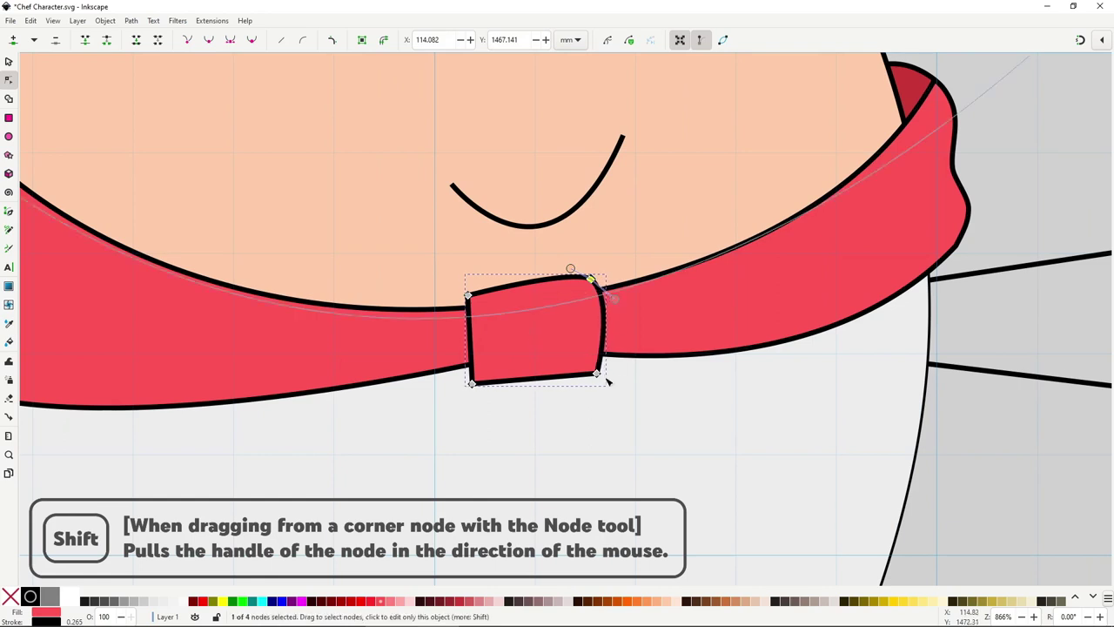
pyautogui.moveTo(596, 374); pyautogui.dragTo(620, 362)
pyautogui.moveTo(472, 384)
pyautogui.mouseDown()
pyautogui.moveTo(491, 398)
pyautogui.moveTo(456, 375)
pyautogui.mouseUp()
pyautogui.moveTo(471, 297); pyautogui.dragTo(464, 306)
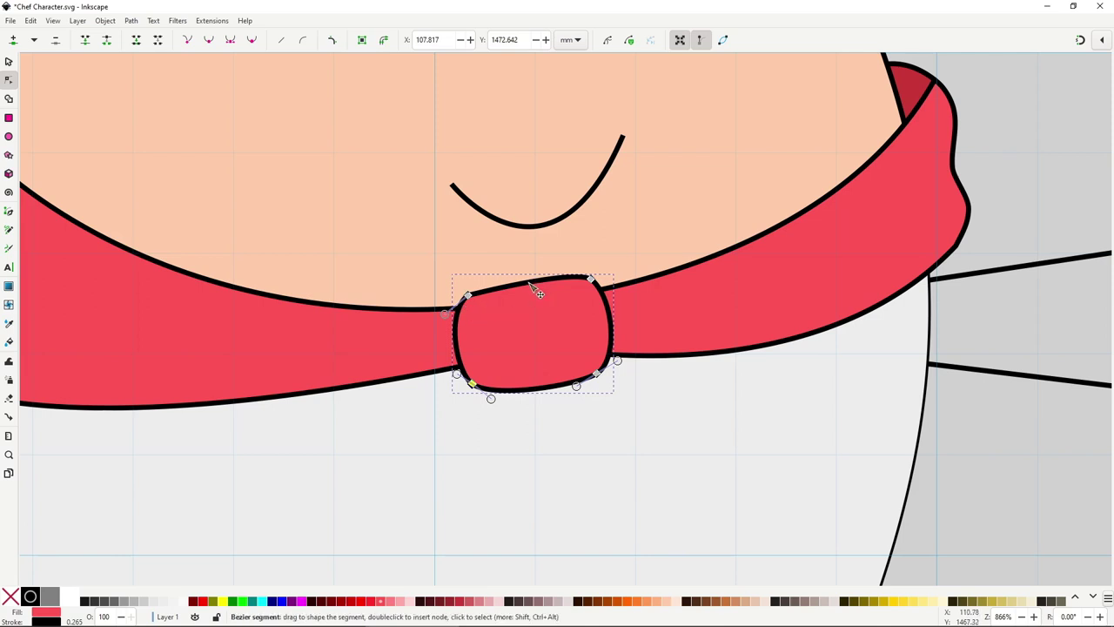
# Add a node at the middle of the knot's top and bottom edges and one on either side of each
pyautogui.click(529, 284)
pyautogui.click(540, 388)
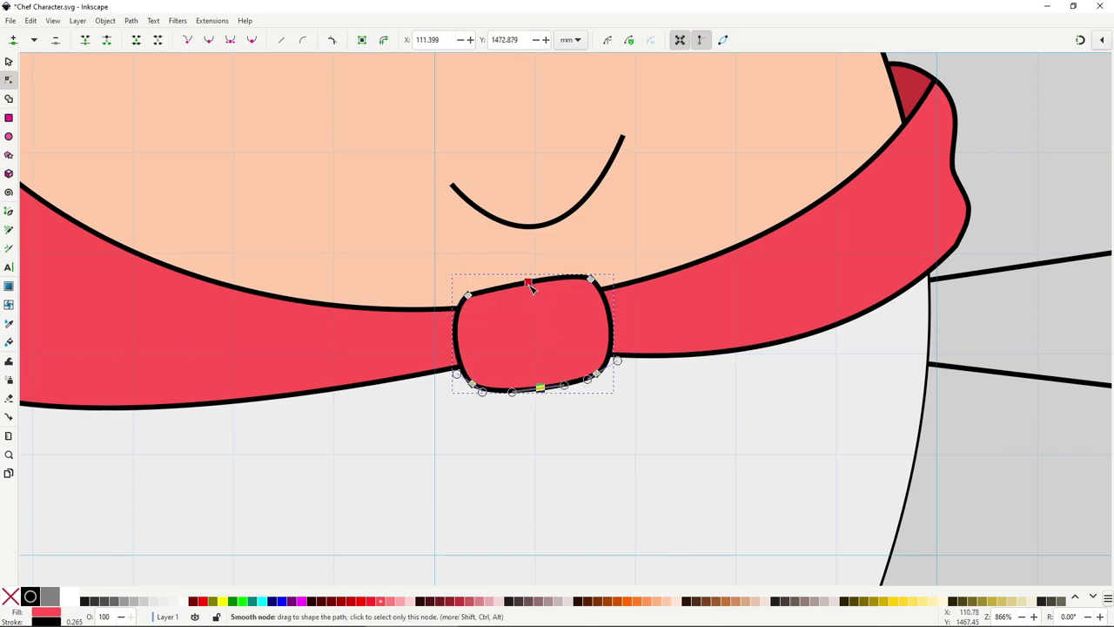
pyautogui.moveTo(530, 286); pyautogui.dragTo(533, 299)
pyautogui.hotkey('ctrl', 'z')
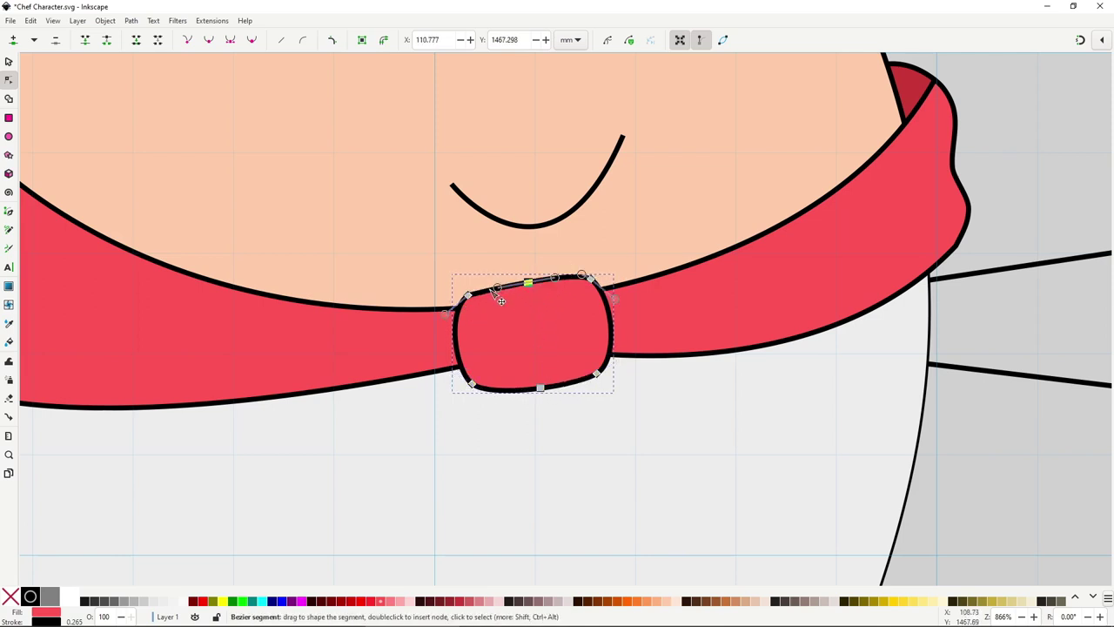
pyautogui.doubleClick(493, 293)
pyautogui.doubleClick(567, 279)
pyautogui.doubleClick(573, 382)
pyautogui.doubleClick(500, 390)
# Pull the middle nodes of the knot's top and bottom edges inward to form notches and adjust the nodes beside them
pyautogui.moveTo(529, 284); pyautogui.dragTo(535, 314)
pyautogui.moveTo(540, 388); pyautogui.dragTo(540, 376)
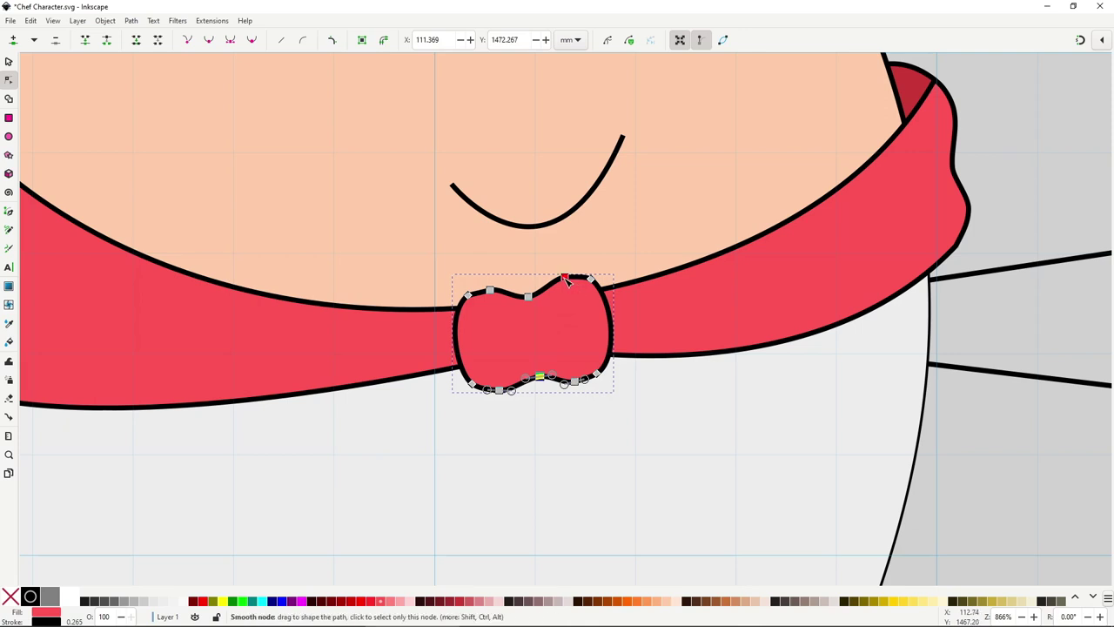
pyautogui.moveTo(489, 290); pyautogui.dragTo(493, 290)
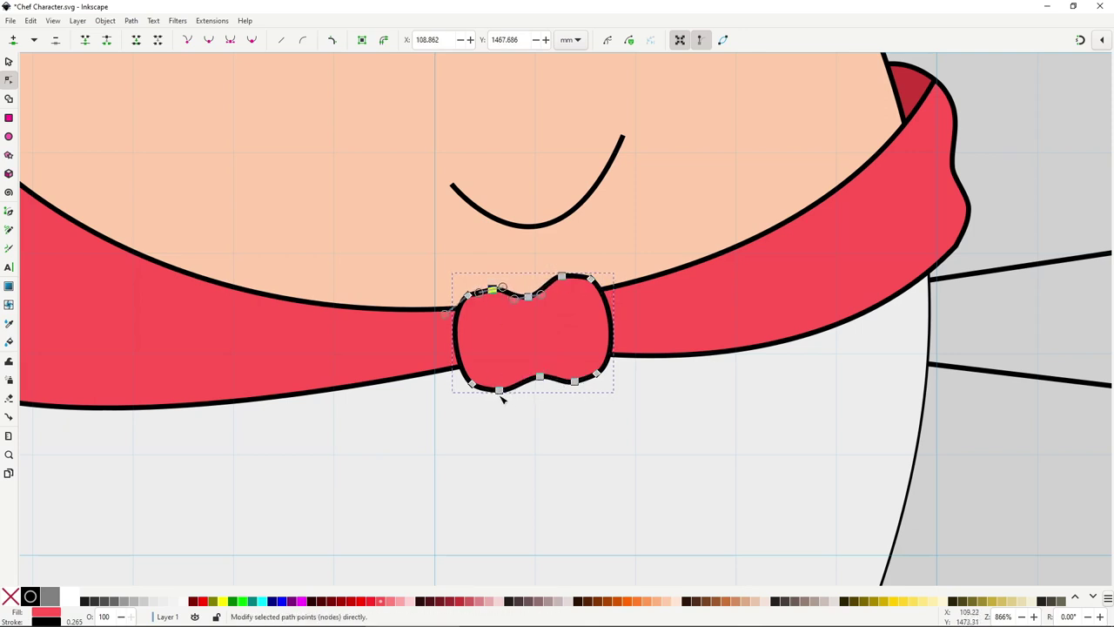
pyautogui.moveTo(502, 397); pyautogui.dragTo(505, 396)
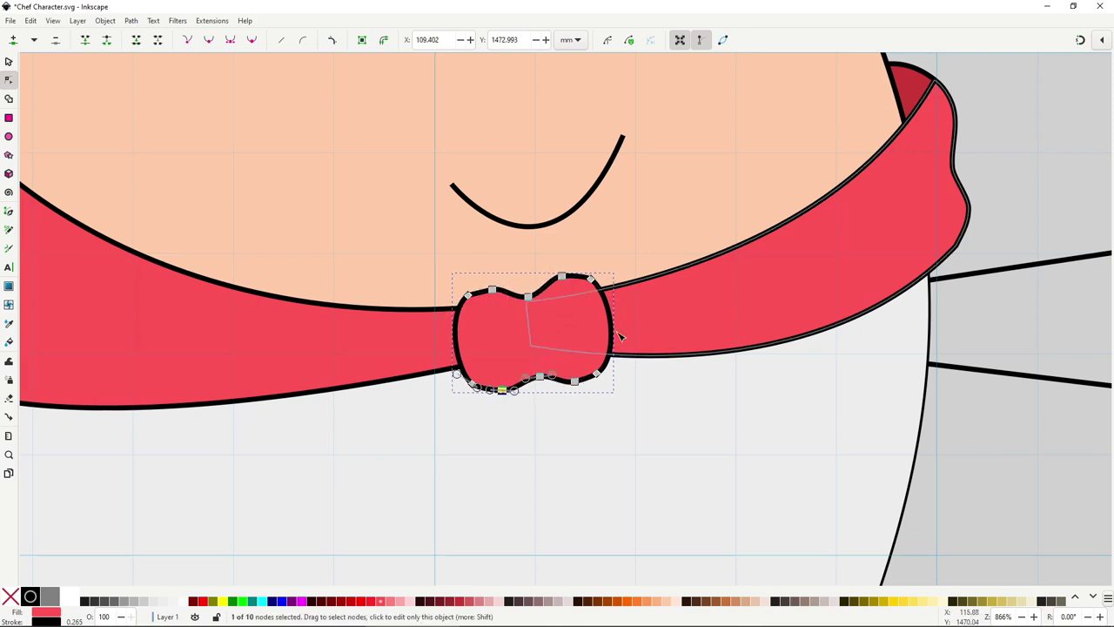
pyautogui.scroll(-3, 645, 333)
pyautogui.scroll(-2, 708, 410)
pyautogui.click(746, 426)
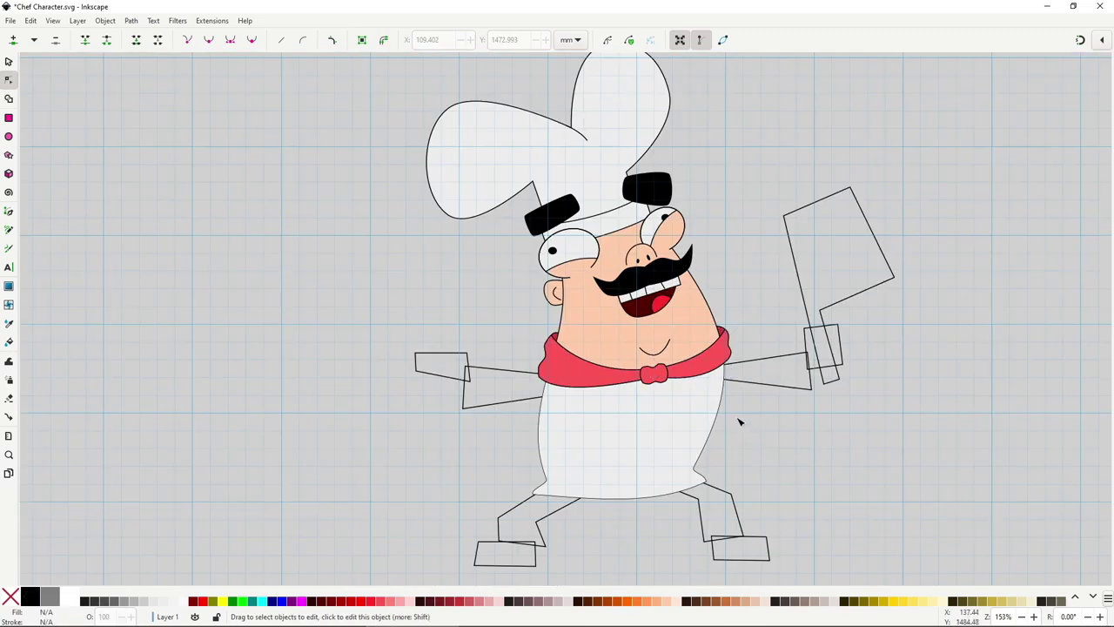
# Refine the knot's lower outline by nudging the nodes on either side of the bottom notch
pyautogui.scroll(5, 658, 378)
pyautogui.click(673, 327)
pyautogui.click(676, 307)
pyautogui.moveTo(616, 417); pyautogui.dragTo(613, 415)
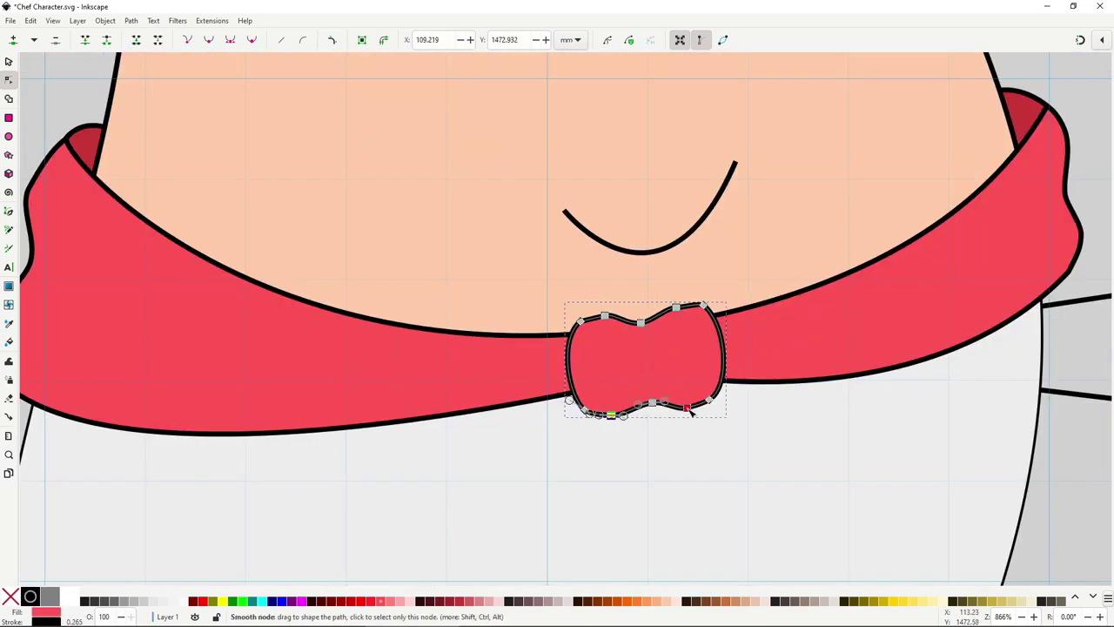
pyautogui.moveTo(688, 407); pyautogui.dragTo(687, 405)
pyautogui.moveTo(613, 416); pyautogui.dragTo(615, 411)
# Draw a curved crease about 6 mm wide across the knot, from its upper left edge down to its lower right edge
pyautogui.press('b')
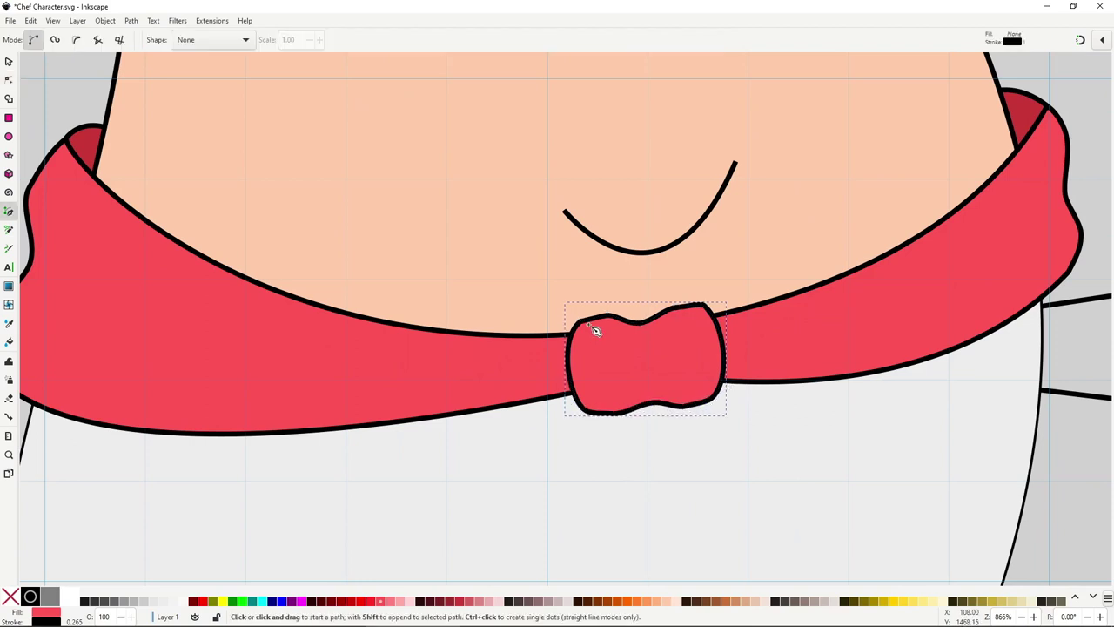
pyautogui.click(606, 318)
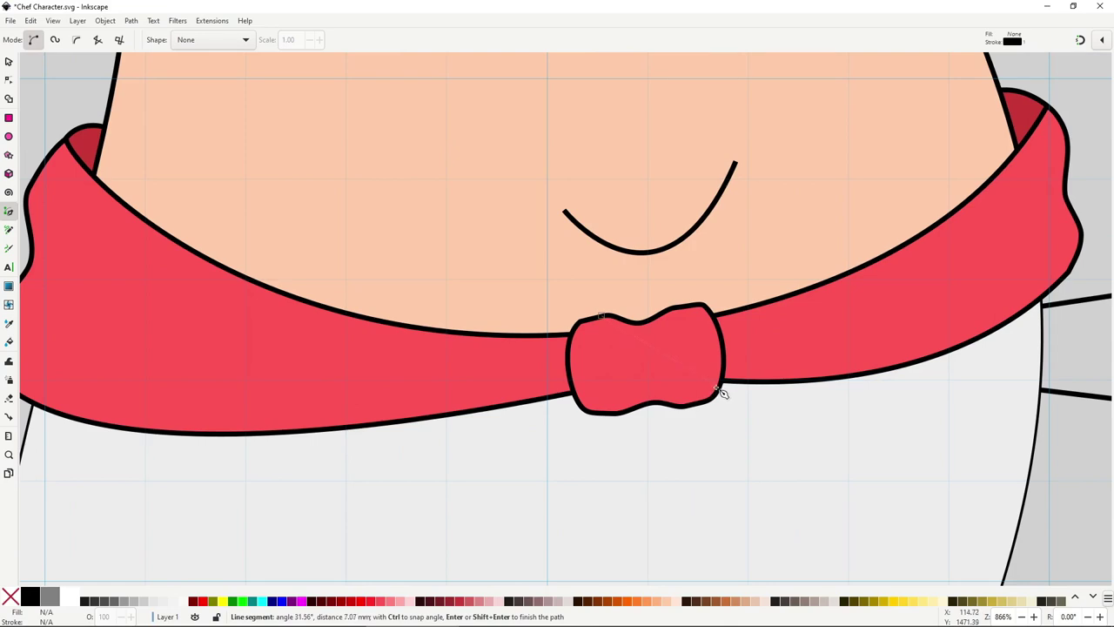
pyautogui.moveTo(721, 392); pyautogui.dragTo(794, 391)
pyautogui.press('Return')
pyautogui.press('s')
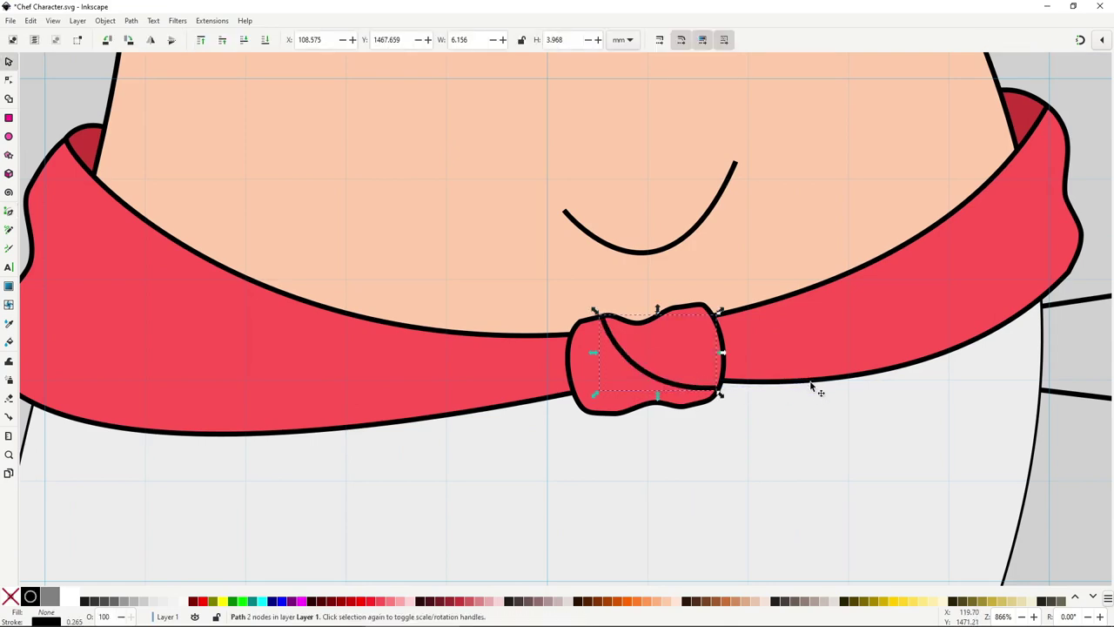
# Group the knot shape with its crease line
pyautogui.scroll(-2, 802, 381)
pyautogui.scroll(-1, 776, 383)
pyautogui.moveTo(801, 421); pyautogui.dragTo(600, 307)
pyautogui.hotkey('ctrl', 'g')
# Draw a closed five-sided neckerchief tail with a pointed lower left tip, hanging below the left side of the knot
pyautogui.scroll(1, 642, 374)
pyautogui.press('b')
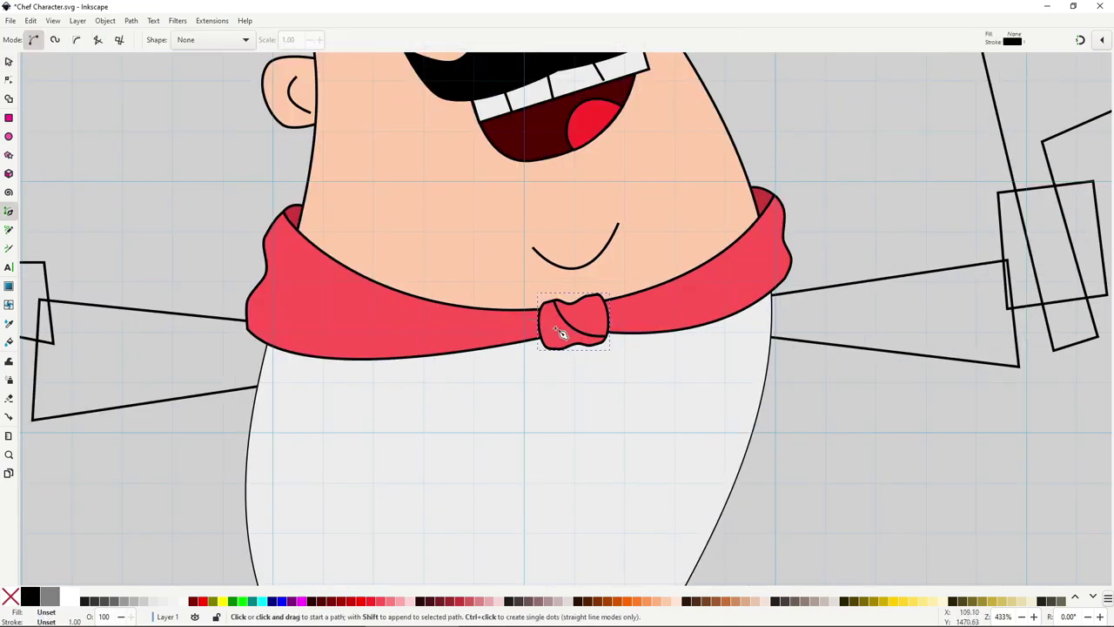
pyautogui.click(515, 328)
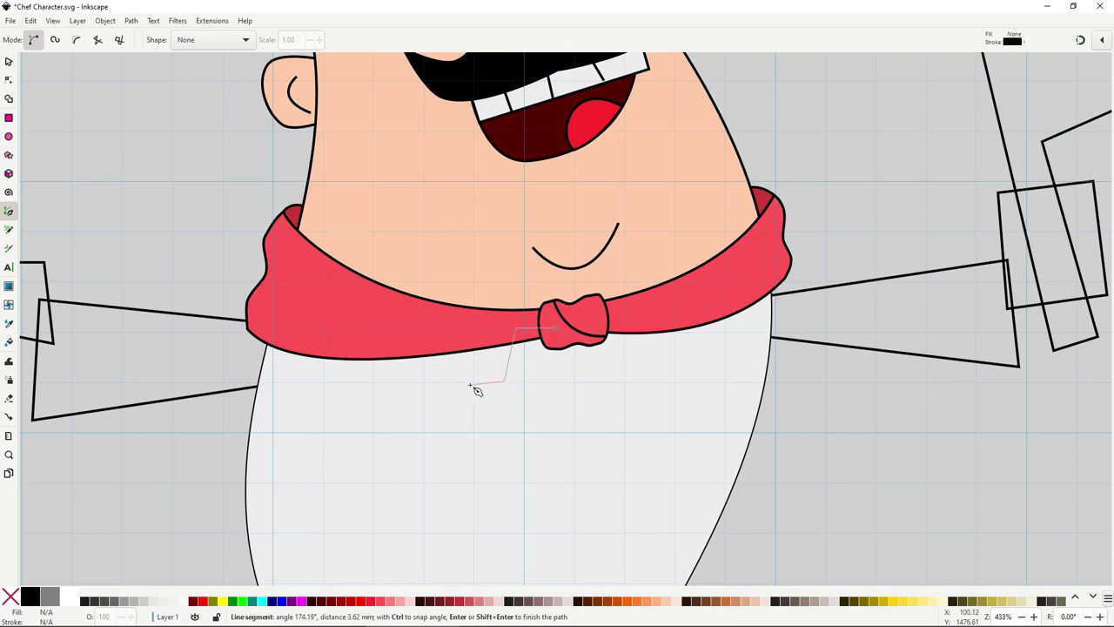
pyautogui.click(470, 385)
pyautogui.click(558, 375)
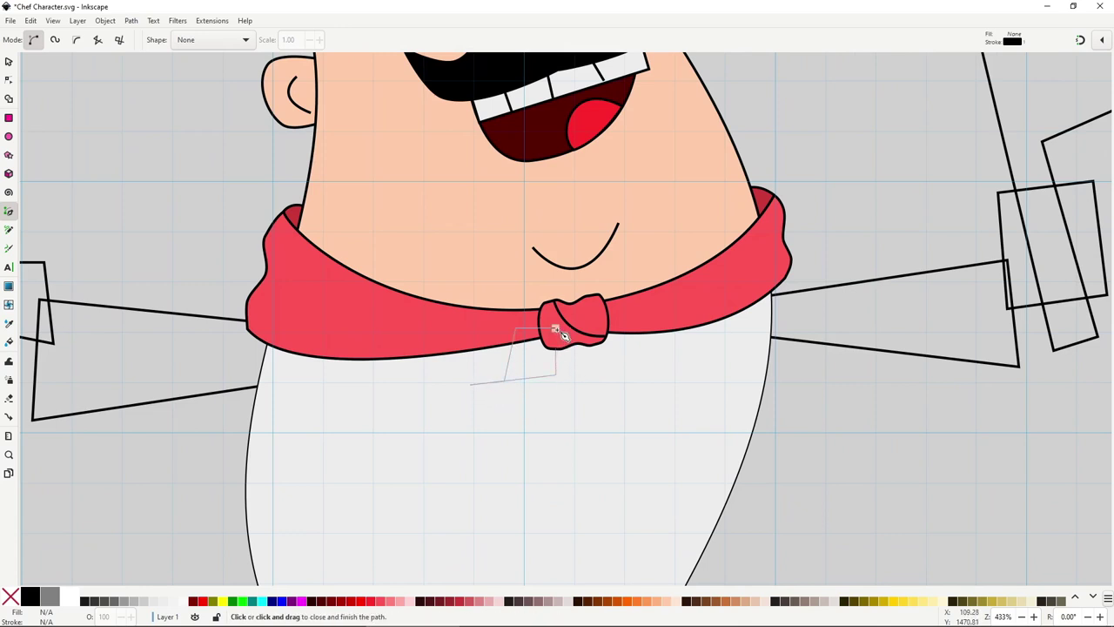
pyautogui.click(555, 328)
# Adjust the tail's node near its pointed tip and fill the tail with the red sampled from the collar
pyautogui.press('n')
pyautogui.scroll(1, 531, 411)
pyautogui.moveTo(495, 367); pyautogui.dragTo(486, 355)
pyautogui.press('d')
pyautogui.click(455, 309)
pyautogui.press('s')
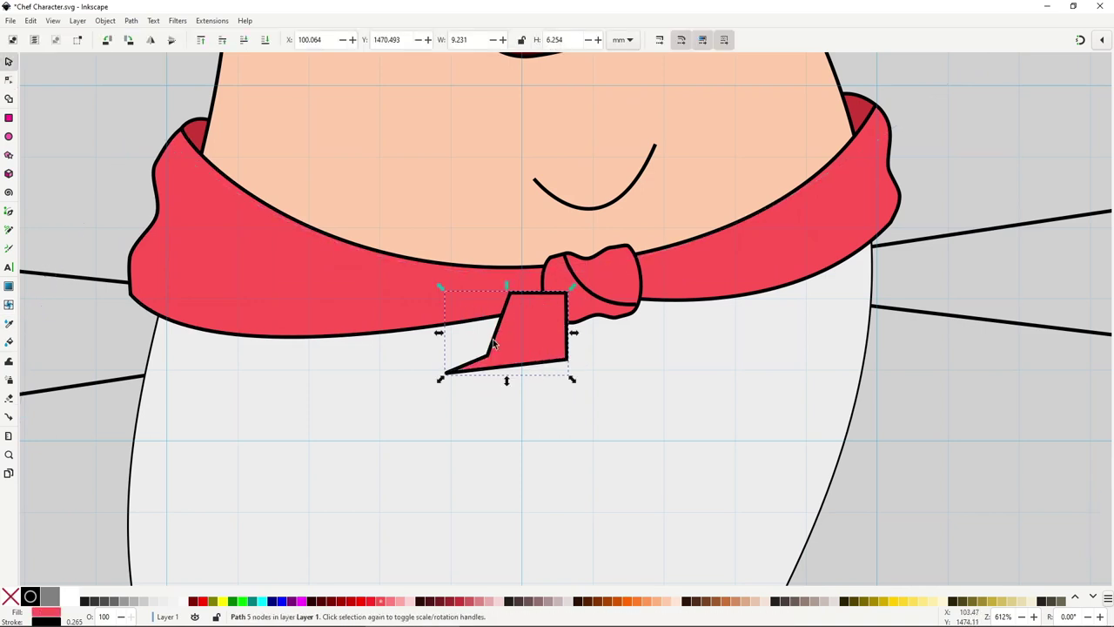
# Make all tail nodes smooth except the pointed tip and the one under the knot, and place the tail behind the knot
pyautogui.press('n')
pyautogui.moveTo(497, 281); pyautogui.dragTo(542, 366)
pyautogui.keyDown('shift'); pyautogui.click(487, 355); pyautogui.keyUp('shift')
pyautogui.keyDown('shift'); pyautogui.click(567, 359); pyautogui.keyUp('shift')
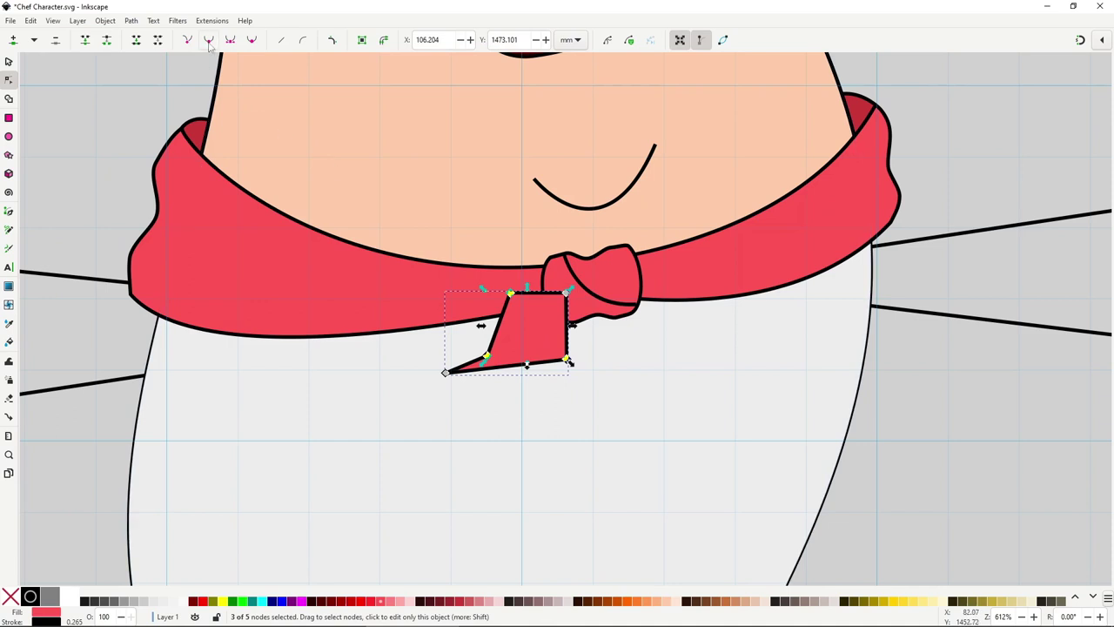
pyautogui.hotkey('shift', 's')
pyautogui.press('s')
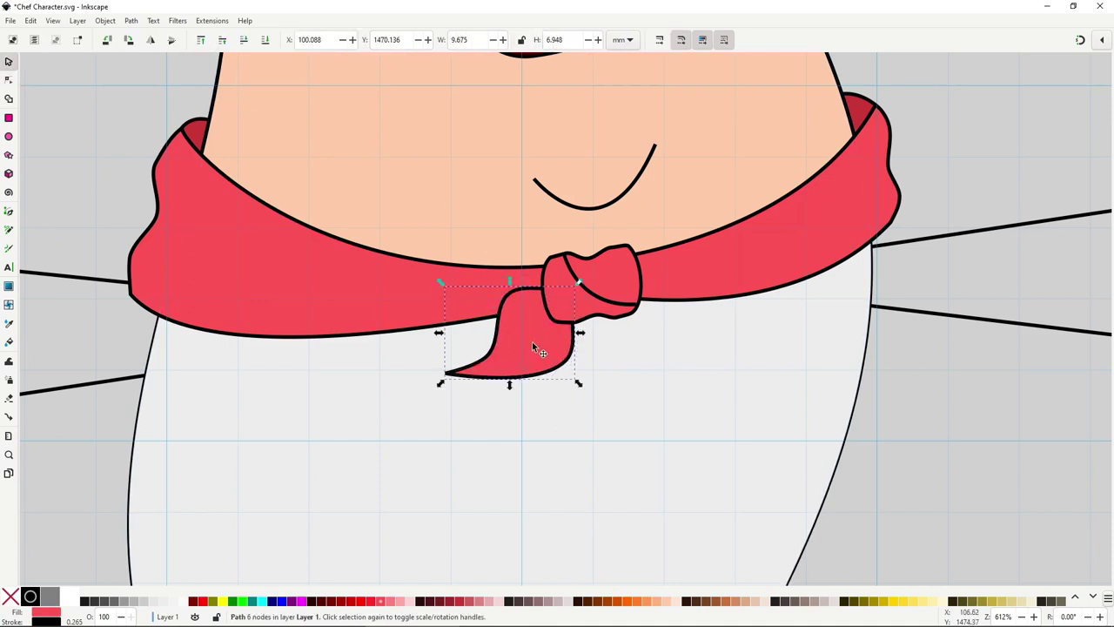
# Enlarge the left tail to about 10.9 by 7.3 mm and refine the curve of its outer edge
pyautogui.moveTo(442, 384); pyautogui.dragTo(427, 390)
pyautogui.press('n')
pyautogui.moveTo(478, 361); pyautogui.dragTo(475, 357)
pyautogui.moveTo(503, 294); pyautogui.dragTo(509, 296)
pyautogui.press('s')
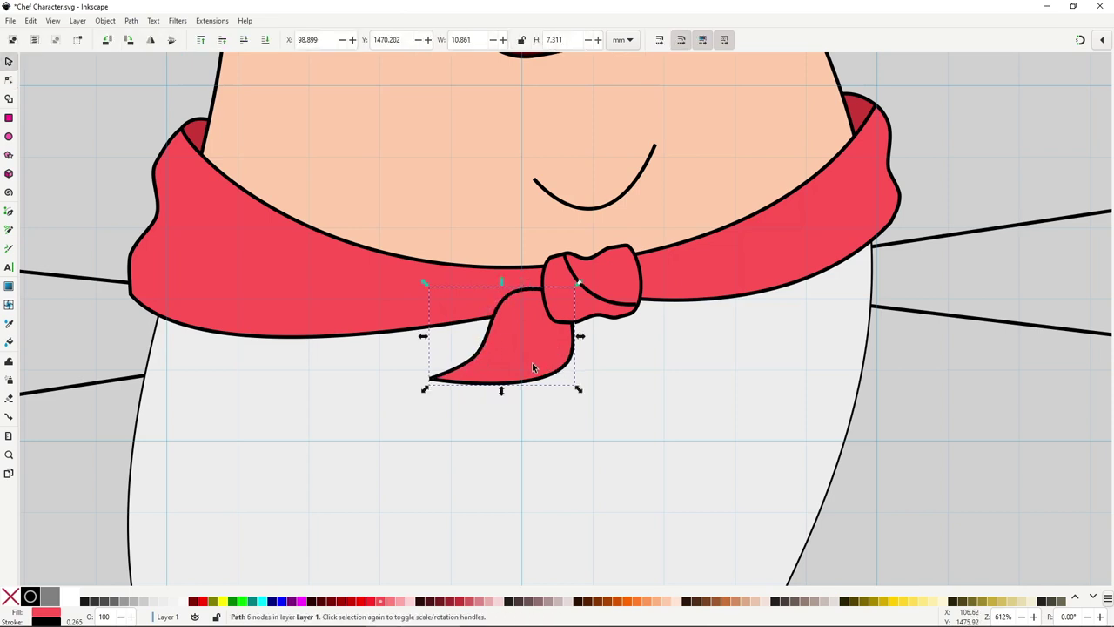
# Narrow the tail to about 10.3 mm, duplicate it and mirror the copy horizontally on the right side of the knot
pyautogui.hotkey('ctrl', 'd')
pyautogui.press('n')
pyautogui.moveTo(571, 368); pyautogui.dragTo(560, 368)
pyautogui.press('s')
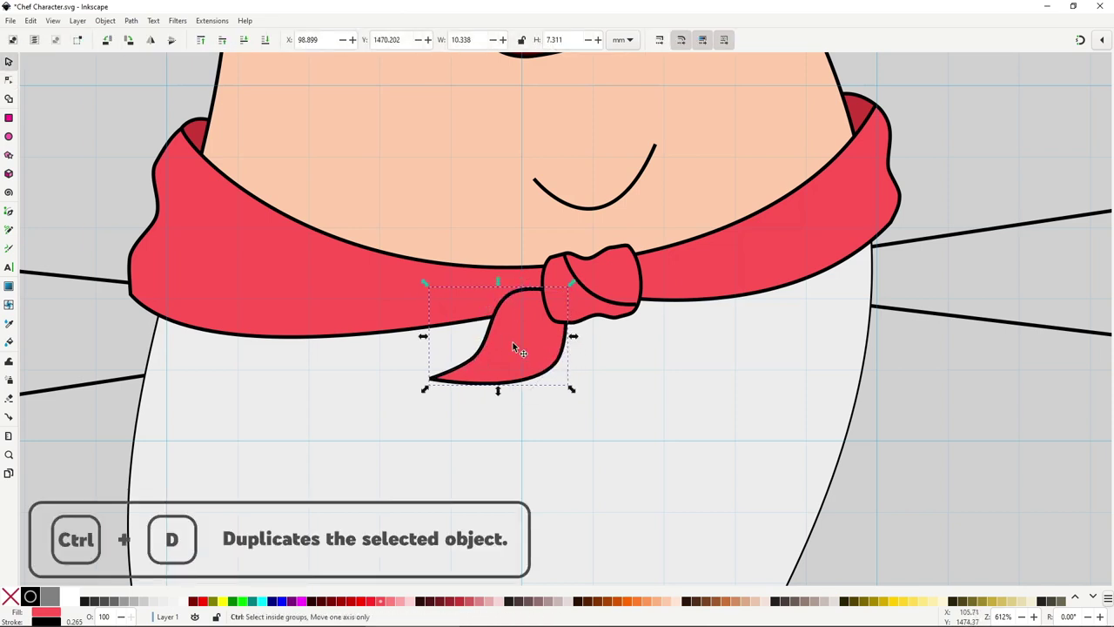
pyautogui.moveTo(509, 341); pyautogui.dragTo(643, 345)
pyautogui.press('h')
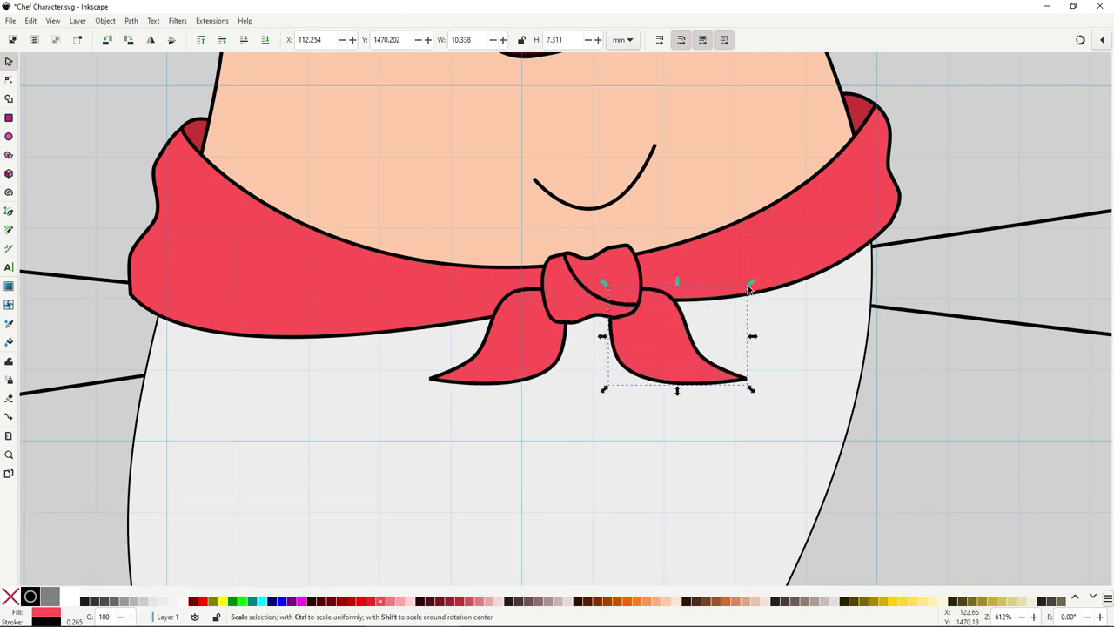
# Enlarge the right tail slightly and reposition its outer edge node and pointed tip
pyautogui.moveTo(752, 284); pyautogui.dragTo(757, 277)
pyautogui.press('n')
pyautogui.moveTo(708, 354); pyautogui.dragTo(714, 349)
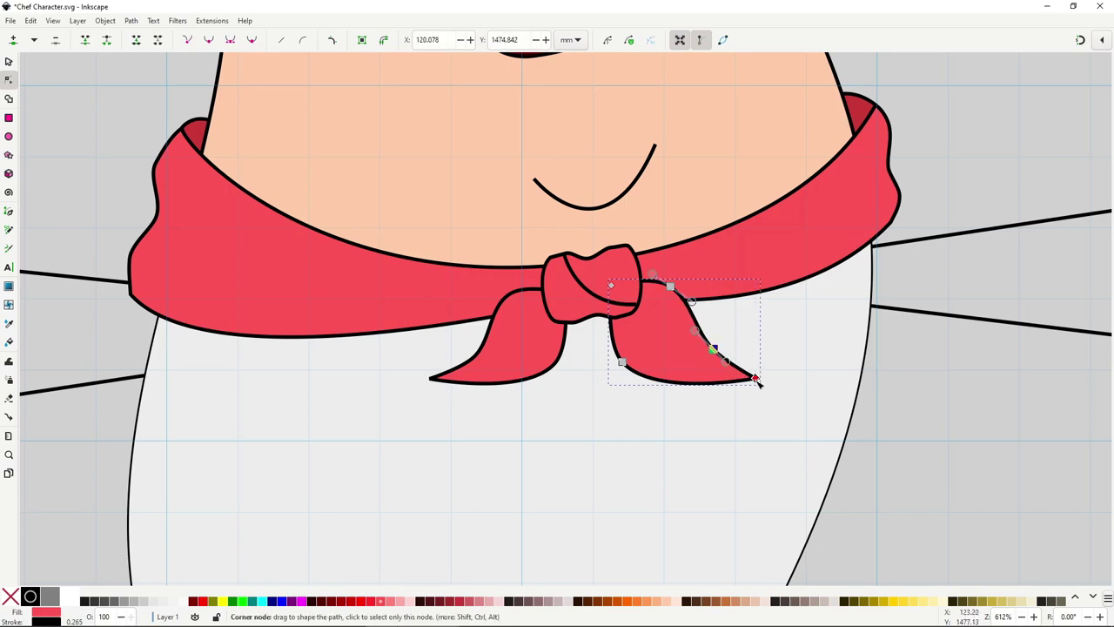
pyautogui.moveTo(756, 380); pyautogui.dragTo(750, 374)
# Adjust the lower inner node of the right tail and scale the tail up slightly beside the knot
pyautogui.click(623, 364)
pyautogui.moveTo(622, 364); pyautogui.dragTo(616, 363)
pyautogui.press('s')
pyautogui.click(671, 327)
pyautogui.moveTo(763, 275); pyautogui.dragTo(770, 259)
pyautogui.press('Right')
pyautogui.press('Escape')
# Enlarge both neckerchief tails together by a small amount
pyautogui.scroll(-3, 680, 356)
pyautogui.click(618, 351)
pyautogui.keyDown('shift'); pyautogui.click(683, 350); pyautogui.keyUp('shift')
pyautogui.moveTo(714, 368); pyautogui.dragTo(729, 375)
pyautogui.click(777, 440)
# Nudge the left tail closer to the knot and rotate the right tail slightly upward
pyautogui.scroll(-2, 777, 438)
pyautogui.scroll(3, 776, 438)
pyautogui.moveTo(563, 324); pyautogui.dragTo(569, 330)
pyautogui.click(689, 322)
pyautogui.click(694, 323)
pyautogui.moveTo(707, 337); pyautogui.dragTo(713, 328)
pyautogui.click(771, 379)
# Reshape the right tail by moving its upper and inner nodes into a fuller curve
pyautogui.scroll(-3, 774, 384)
pyautogui.scroll(4, 774, 384)
pyautogui.click(736, 261)
pyautogui.press('n')
pyautogui.moveTo(783, 176); pyautogui.dragTo(717, 325)
pyautogui.scroll(1, 754, 287)
pyautogui.moveTo(757, 271); pyautogui.dragTo(760, 289)
pyautogui.moveTo(610, 276); pyautogui.dragTo(605, 267)
pyautogui.press('s')
# Rotate the right tail slightly clockwise so that its tip points further down
pyautogui.scroll(-2, 636, 283)
pyautogui.press('Escape')
pyautogui.scroll(1, 614, 385)
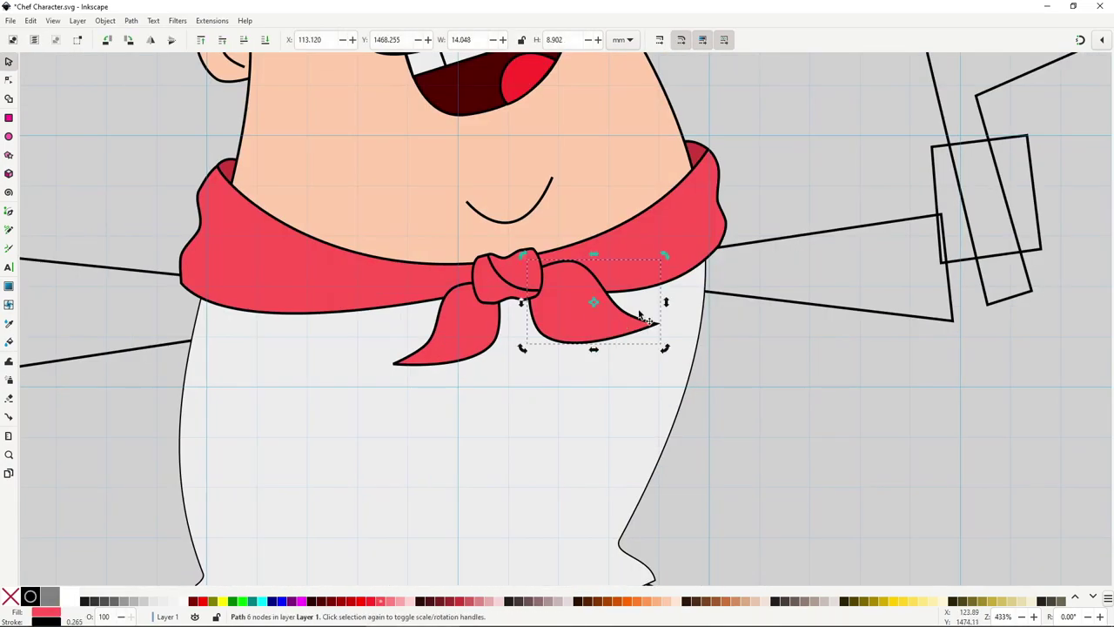
pyautogui.moveTo(666, 259); pyautogui.dragTo(668, 270)
pyautogui.click(724, 409)
pyautogui.scroll(-2, 725, 409)
pyautogui.moveTo(727, 410); pyautogui.dragTo(693, 318)
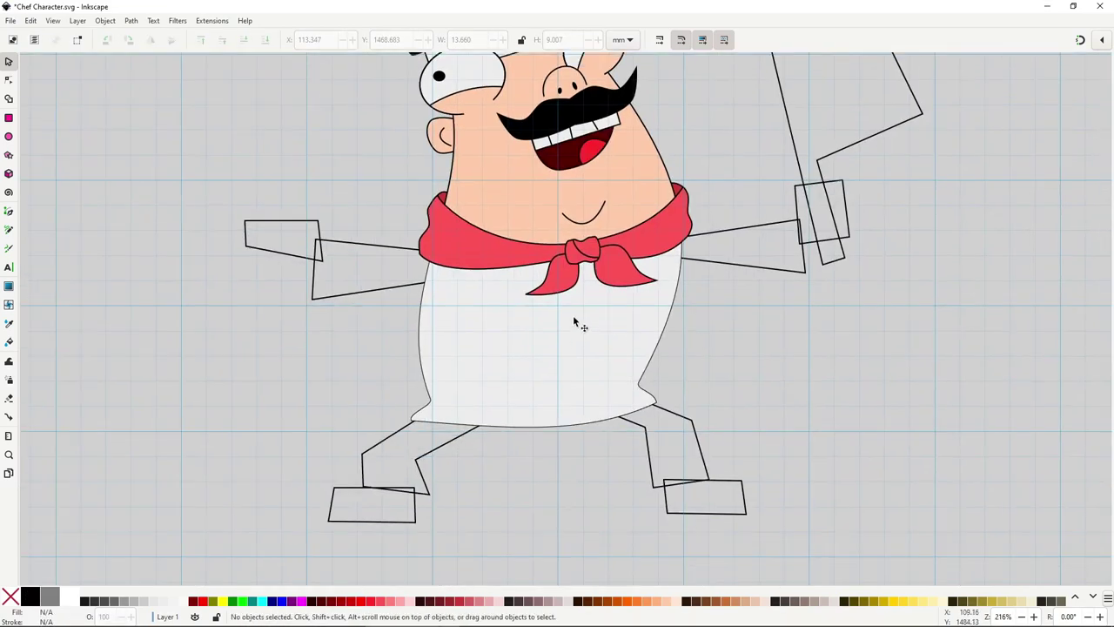
# Draw a curved vertical line about 36 mm tall from the neckerchief to the shirt's hem, and shift it left and behind the neckerchief
pyautogui.scroll(1, 573, 324)
pyautogui.press('b')
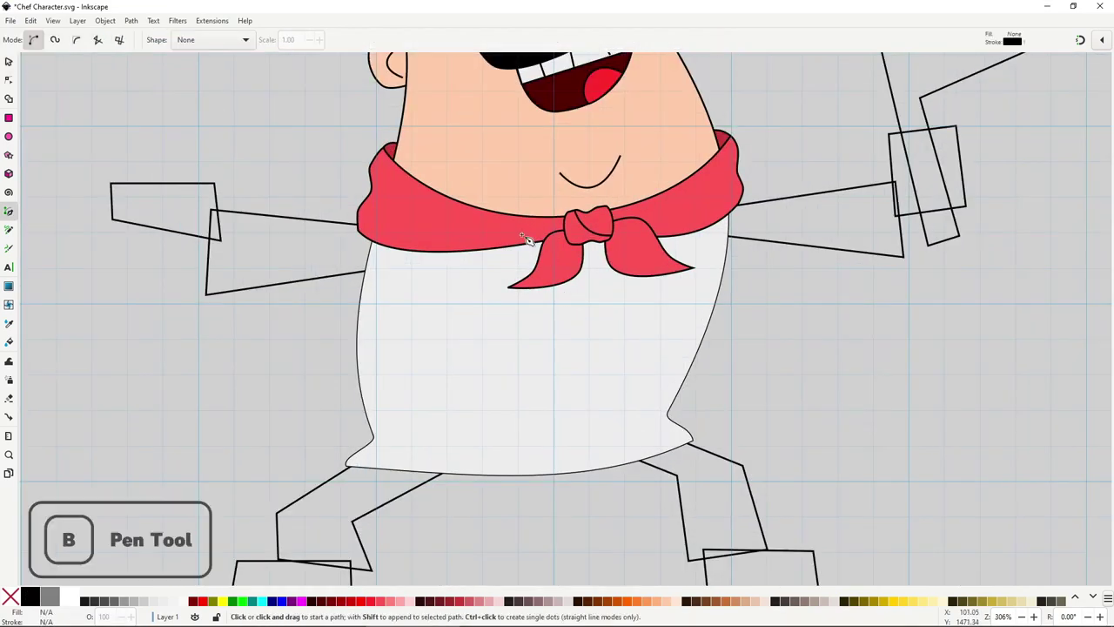
pyautogui.click(523, 235)
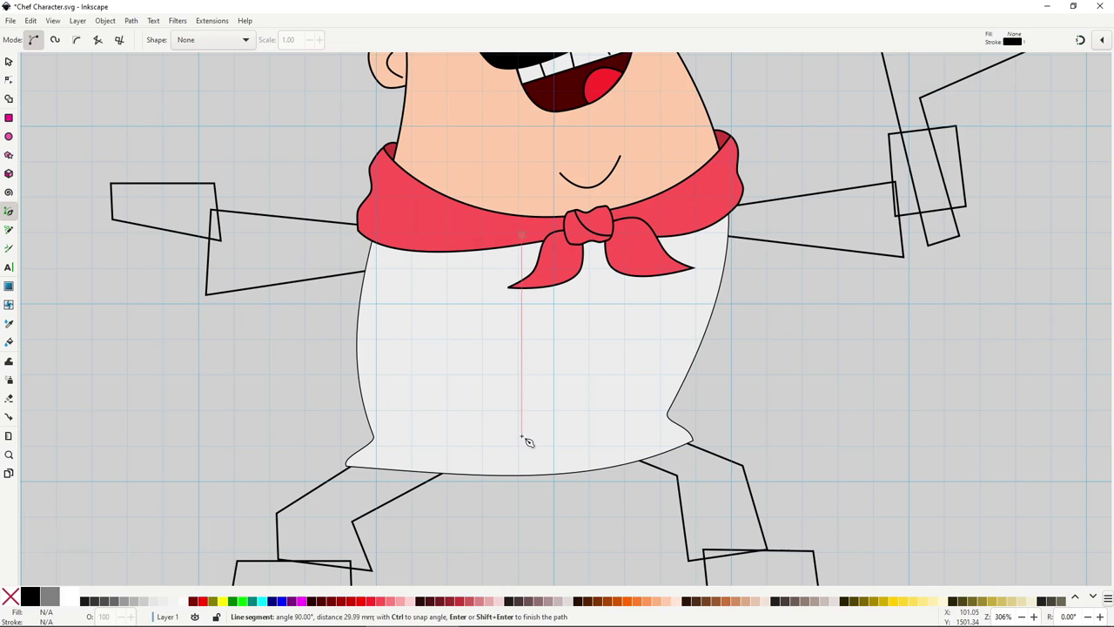
pyautogui.moveTo(521, 442); pyautogui.dragTo(549, 557)
pyautogui.press('space')
pyautogui.press('space')
pyautogui.click(521, 442)
pyautogui.moveTo(505, 475); pyautogui.dragTo(491, 480)
pyautogui.press('space')
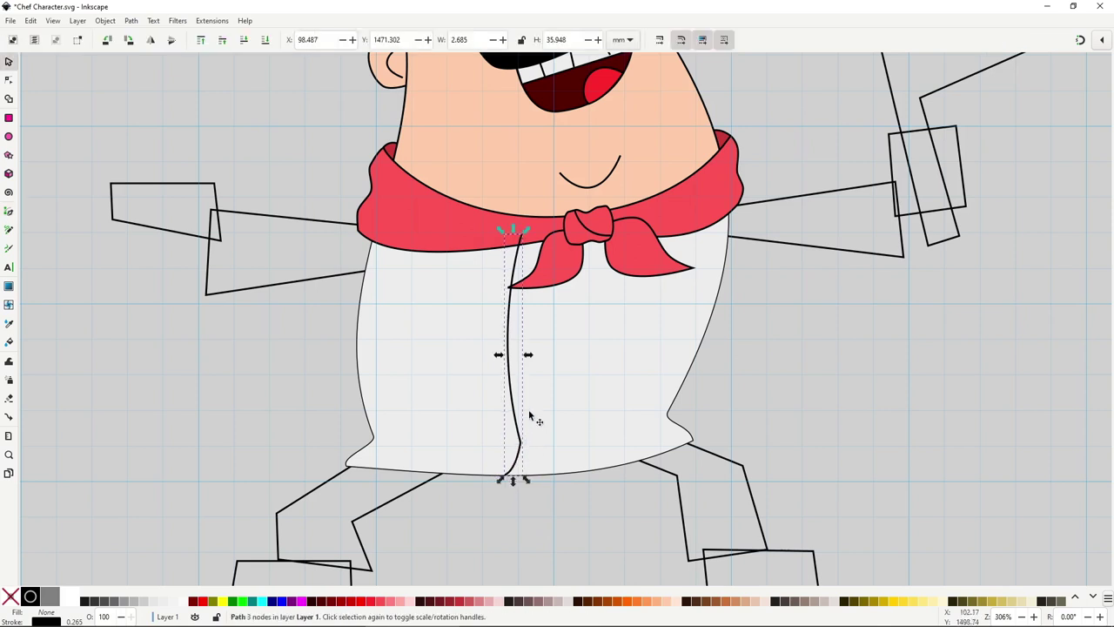
pyautogui.moveTo(507, 347); pyautogui.dragTo(501, 354)
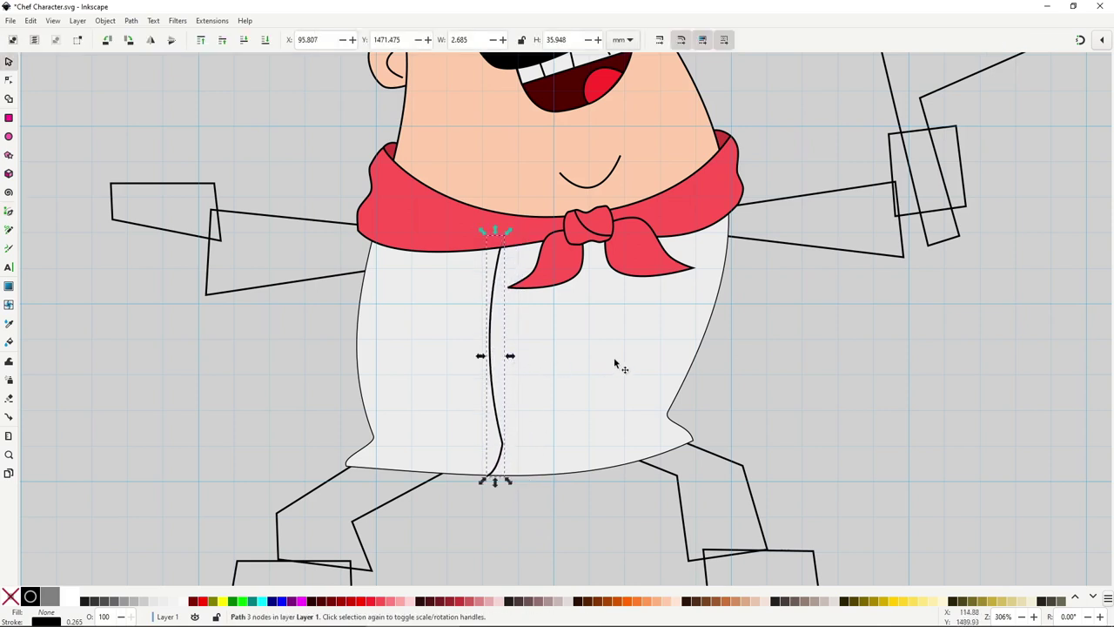
# Draw a second vertical line down the shirt, starting below the right side of the knot
pyautogui.press('b')
pyautogui.click(626, 280)
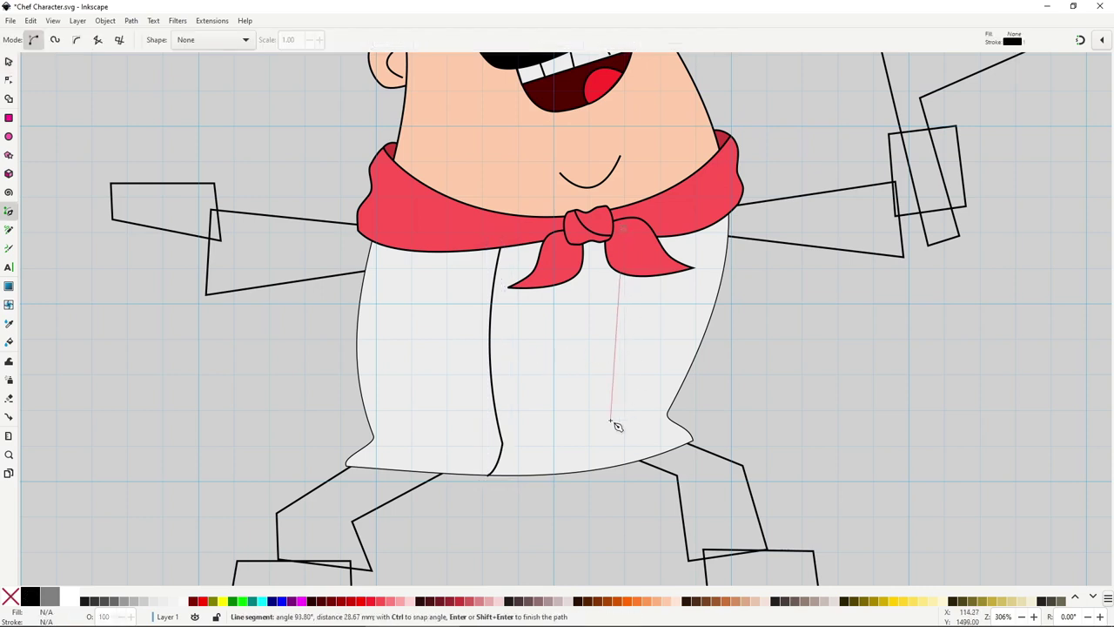
# Draw a second curved front seam on the jacket, from beneath the scarf knot down to the hem, with a hooked lower end
pyautogui.moveTo(616, 433); pyautogui.dragTo(584, 530)
pyautogui.press('Return')
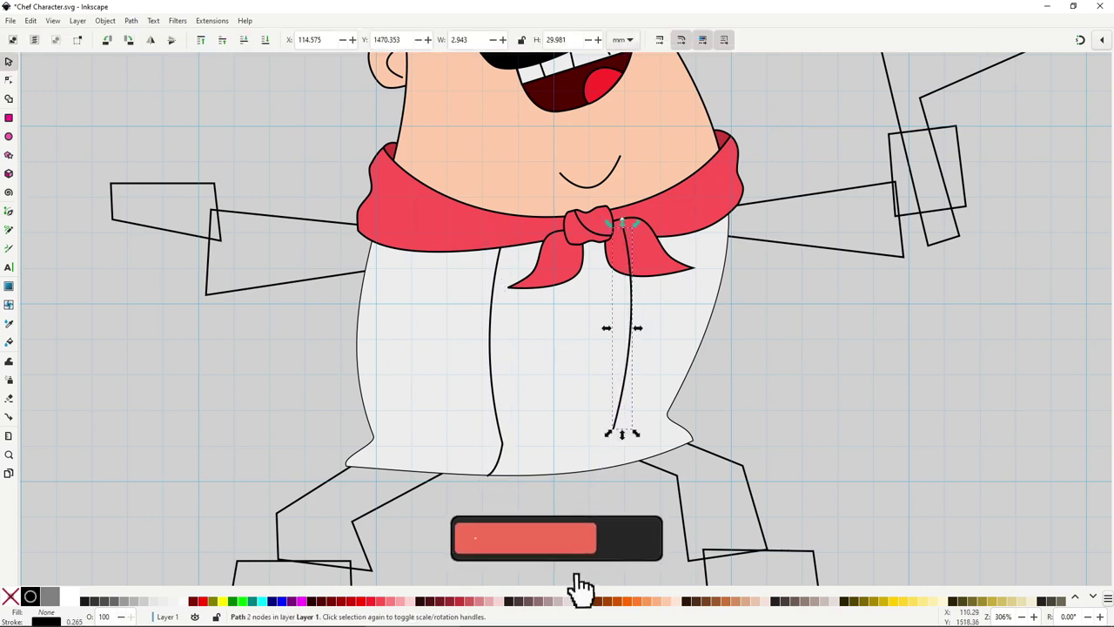
pyautogui.moveTo(616, 431); pyautogui.dragTo(651, 476)
# Adjust the nodes of the new right jacket seam so its lower curve matches the other seam and meets the hem
pyautogui.press('n')
pyautogui.click(503, 444)
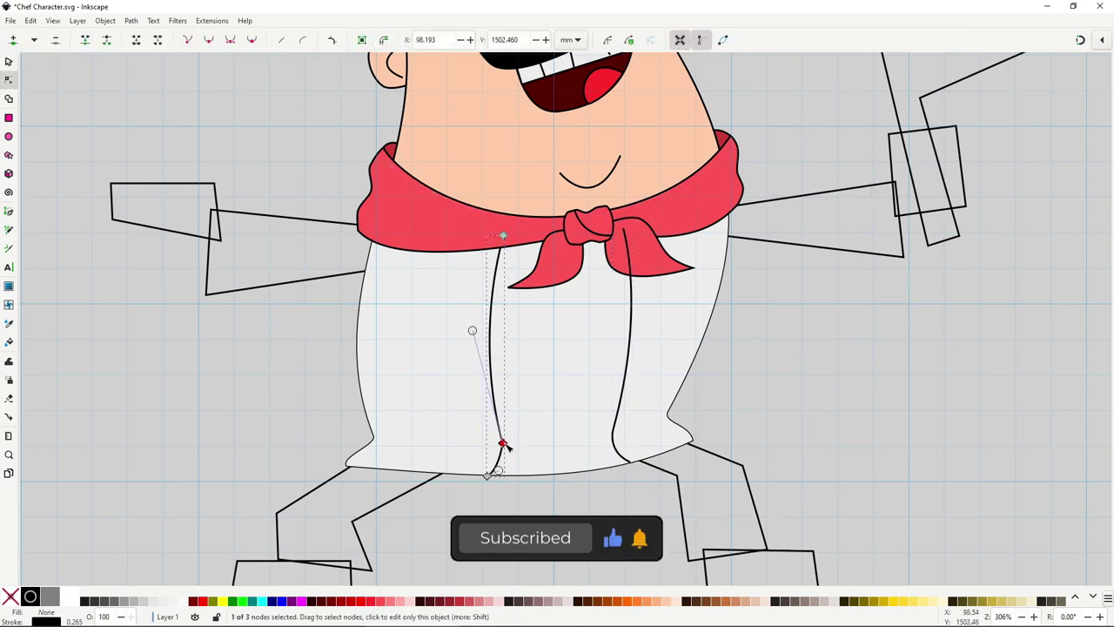
pyautogui.press('s')
pyautogui.click(626, 414)
pyautogui.scroll(-2, 624, 421)
pyautogui.click(623, 400)
pyautogui.scroll(2, 633, 405)
pyautogui.moveTo(612, 421); pyautogui.dragTo(619, 421)
pyautogui.press('n')
pyautogui.moveTo(627, 476); pyautogui.dragTo(631, 471)
pyautogui.press('Escape')
pyautogui.click(486, 349)
pyautogui.press('s')
pyautogui.click(483, 348)
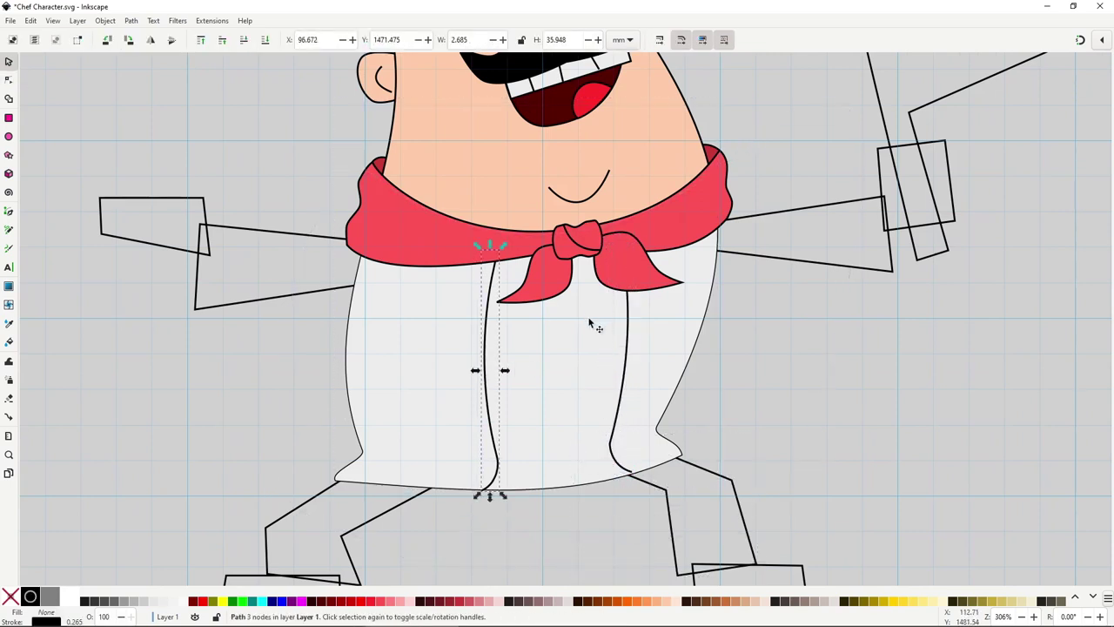
# Create a small ellipse button on the jacket front and give it a black outline
pyautogui.click(9, 138)
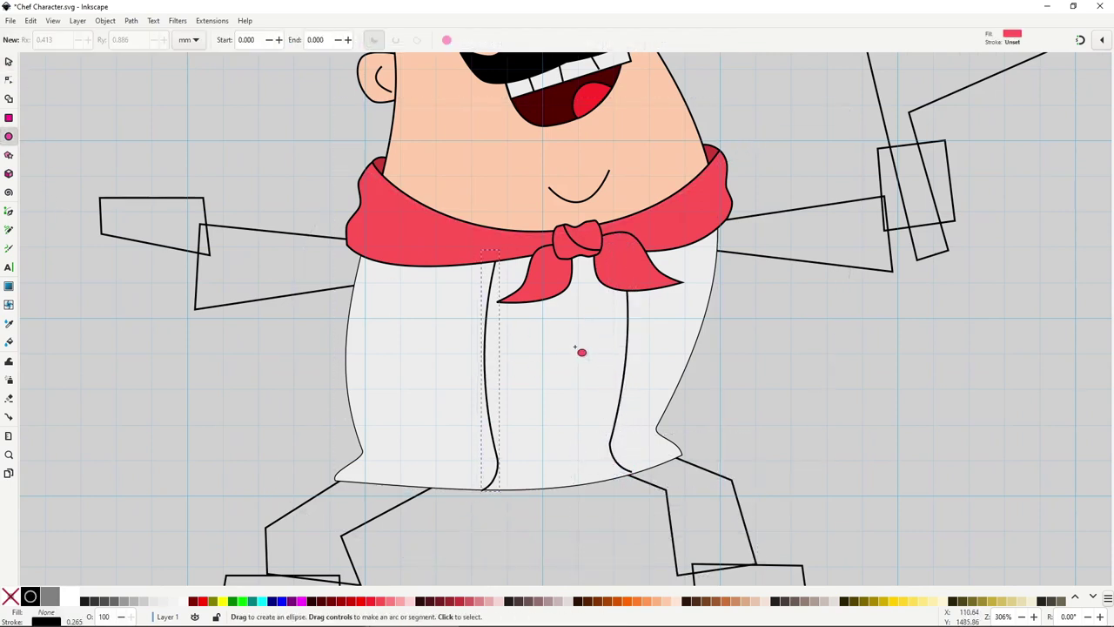
pyautogui.moveTo(517, 309); pyautogui.dragTo(561, 347)
pyautogui.press('s')
pyautogui.keyDown('shift'); pyautogui.click(34, 597); pyautogui.keyUp('shift')
pyautogui.keyDown('ctrl'); pyautogui.scroll(2, 553, 350); pyautogui.keyUp('ctrl')
pyautogui.moveTo(564, 345); pyautogui.dragTo(550, 339)
# Place the button, about 4.5 by 4.9 mm, under the scarf's left tail and fill it with a muted mauve-brown swatch
pyautogui.moveTo(541, 415); pyautogui.dragTo(499, 349)
pyautogui.scroll(-2, 499, 349)
pyautogui.moveTo(471, 293); pyautogui.dragTo(485, 280)
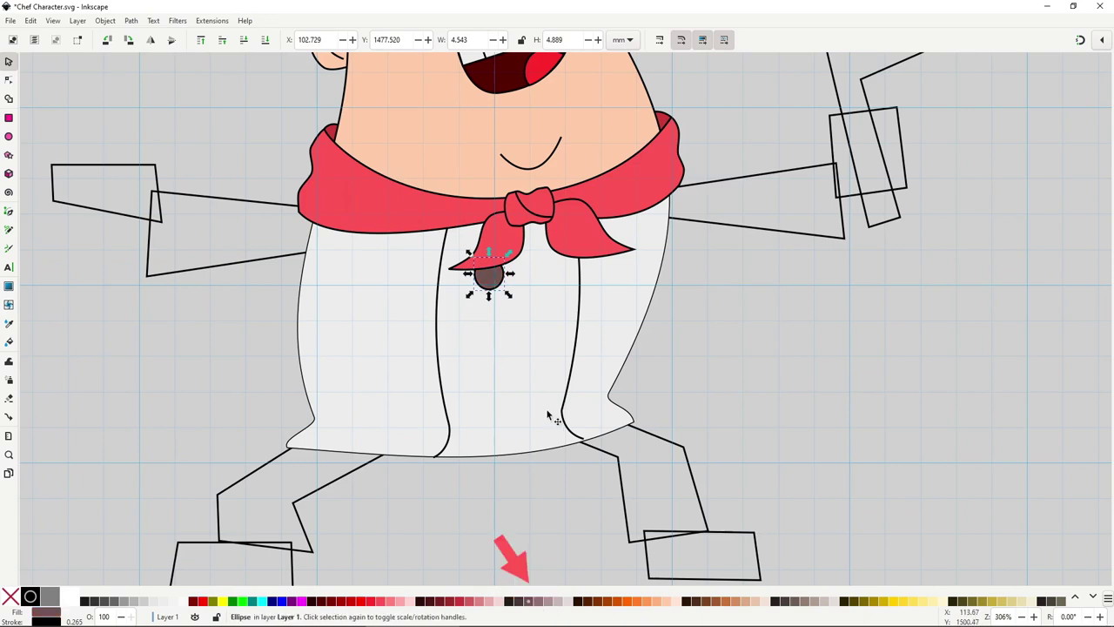
pyautogui.click(537, 602)
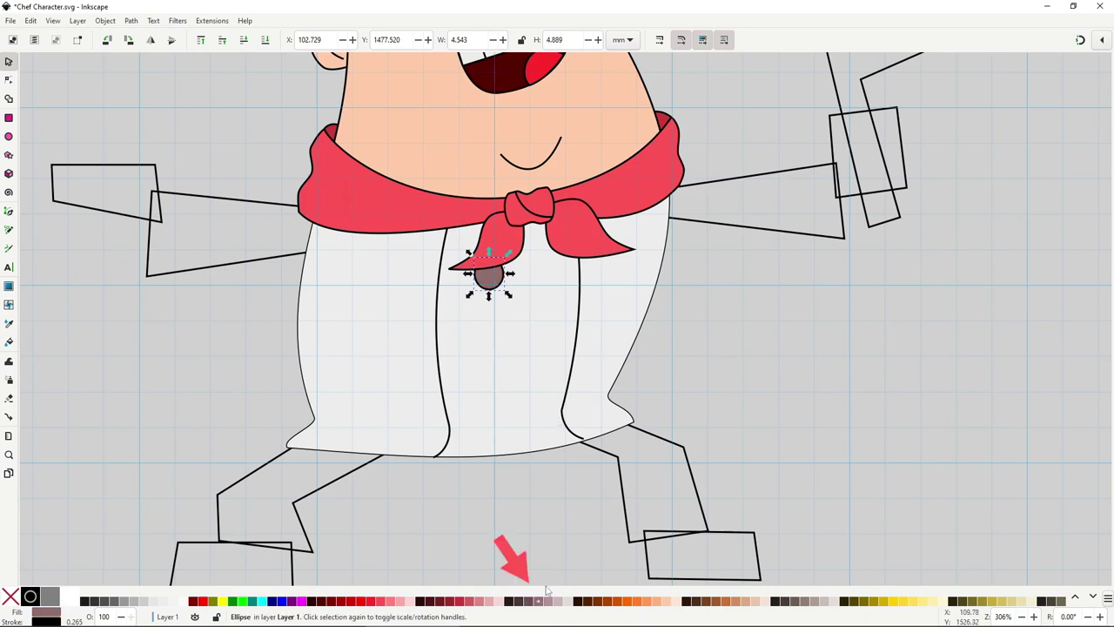
# Duplicate the button down the jacket front to form a column of three beside the left seam
pyautogui.moveTo(493, 284); pyautogui.dragTo(476, 406)
pyautogui.hotkey('ctrl', 'd')
pyautogui.click(489, 287)
pyautogui.scroll(1, 497, 405)
pyautogui.click(492, 398)
# Flatten and slightly tilt the middle button, and reduce the top button's height to about 4.2 mm
pyautogui.click(483, 305)
pyautogui.click(481, 301)
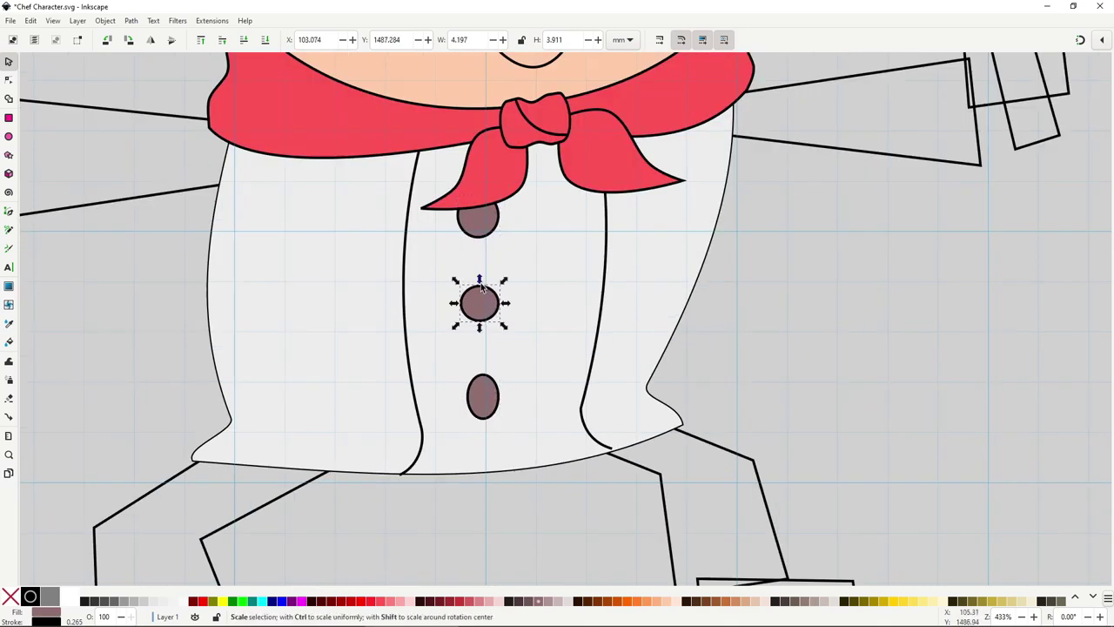
pyautogui.moveTo(504, 285); pyautogui.dragTo(507, 289)
pyautogui.click(486, 224)
pyautogui.moveTo(487, 226); pyautogui.dragTo(486, 231)
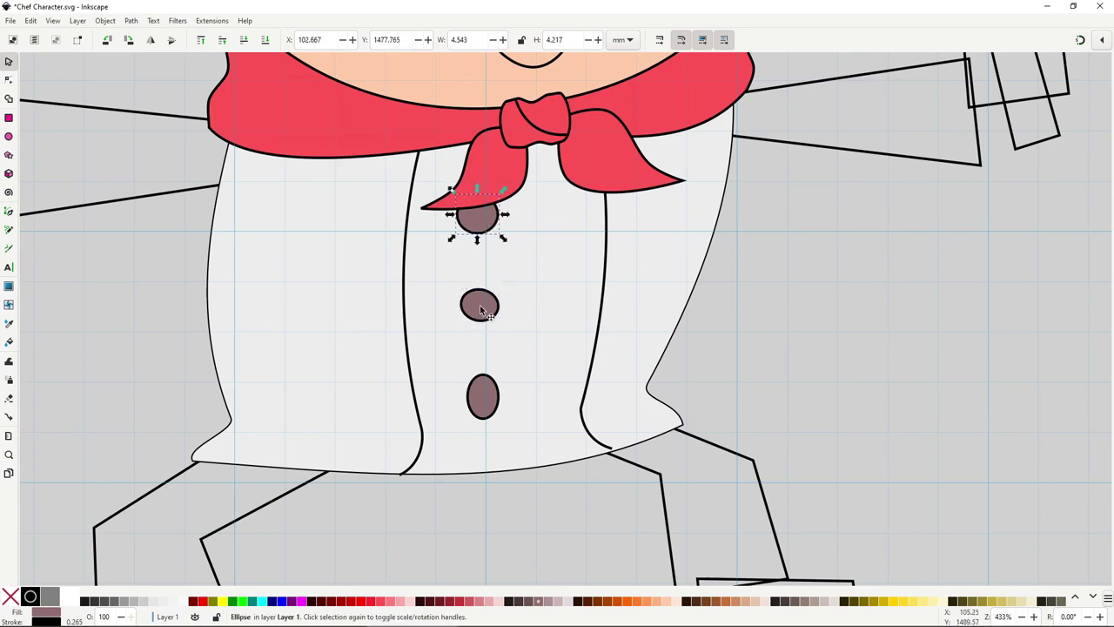
# Duplicate the three buttons as a narrower second column beside the right jacket seam
pyautogui.click(488, 398)
pyautogui.keyDown('shift'); pyautogui.click(481, 309); pyautogui.keyUp('shift')
pyautogui.keyDown('shift'); pyautogui.click(484, 225); pyautogui.keyUp('shift')
pyautogui.hotkey('ctrl', 'd')
pyautogui.moveTo(484, 229); pyautogui.dragTo(564, 311)
# Tilt the bottom button of the second column along the seam and fine-tune the middle and top buttons above it
pyautogui.click(556, 397)
pyautogui.moveTo(571, 372); pyautogui.dragTo(579, 374)
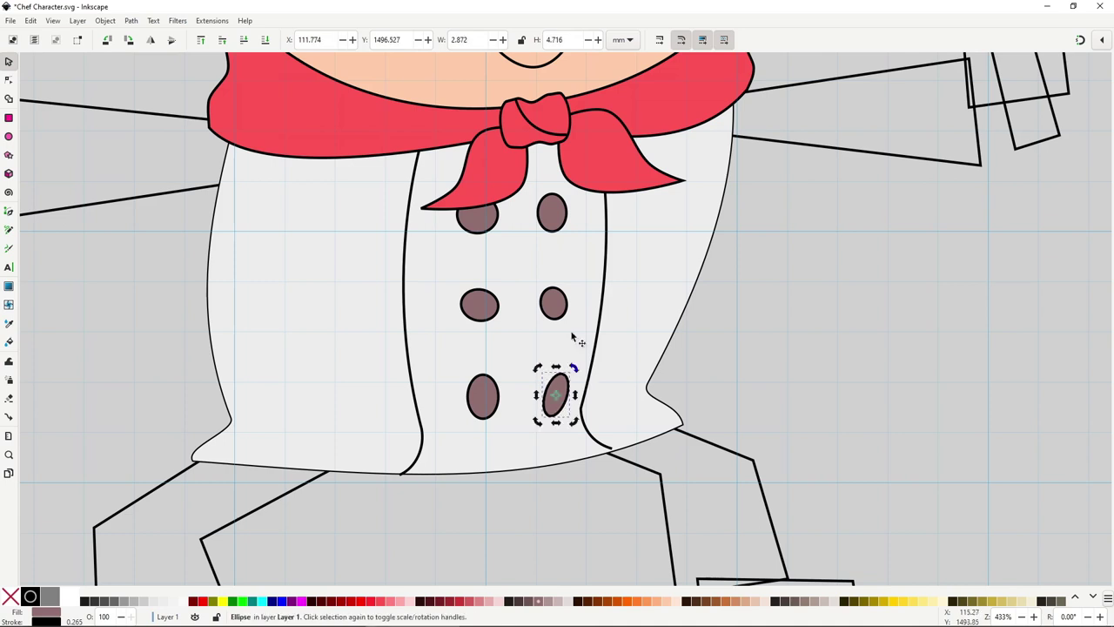
pyautogui.click(559, 309)
pyautogui.doubleClick(558, 305)
pyautogui.press('s')
pyautogui.click(554, 301)
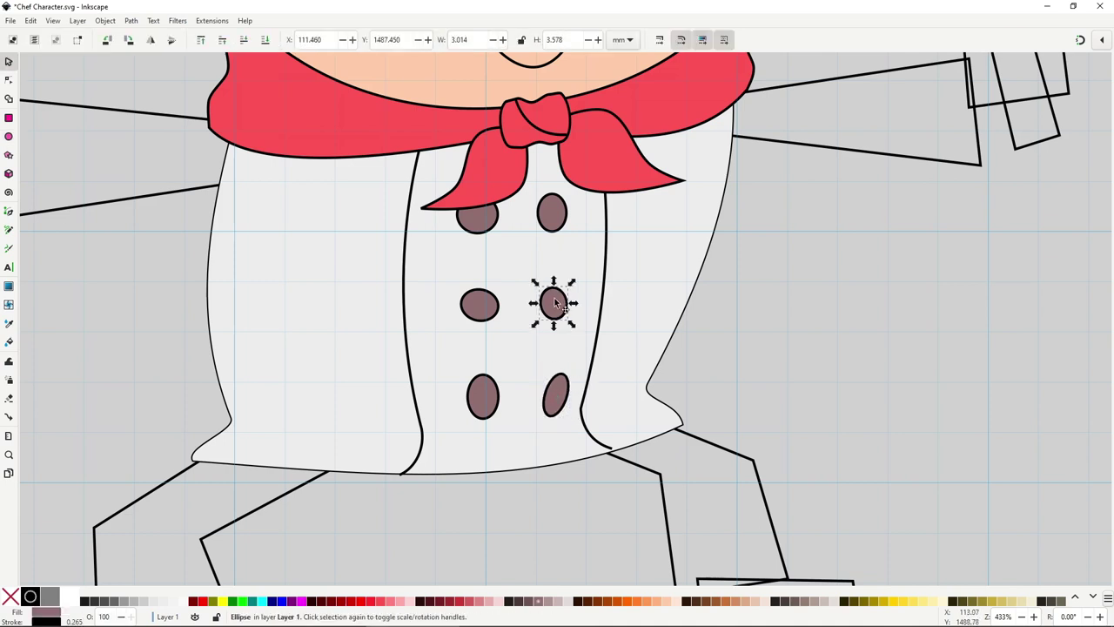
pyautogui.click(552, 214)
pyautogui.click(552, 214)
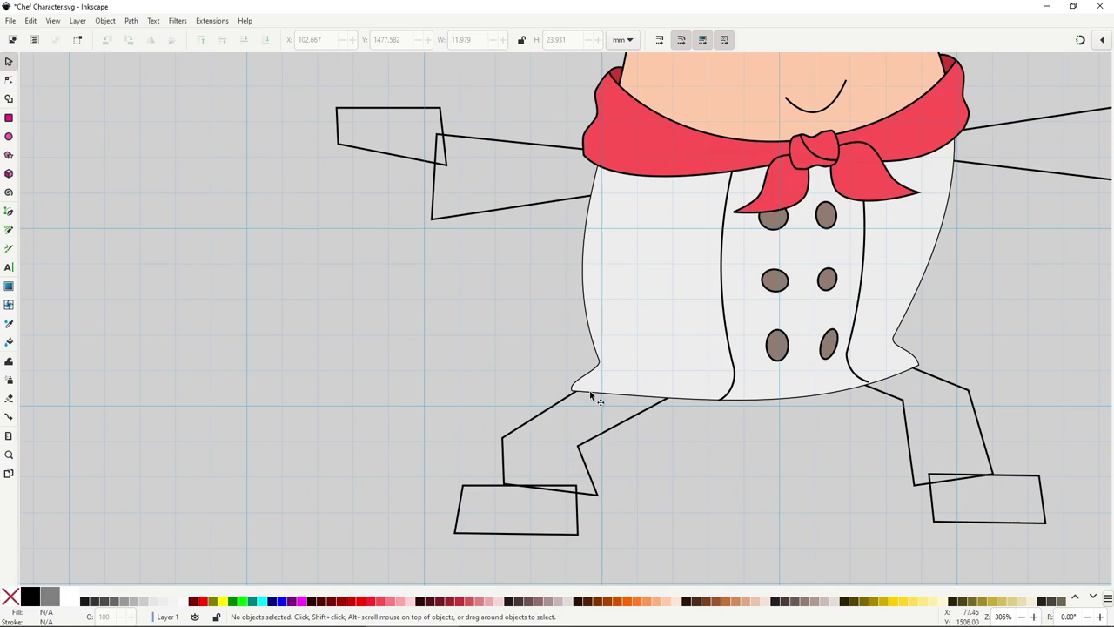
# Reshape the left leg's outline with a rounded knee, a curved inner bend and a bowed trouser cuff
pyautogui.doubleClick(556, 401)
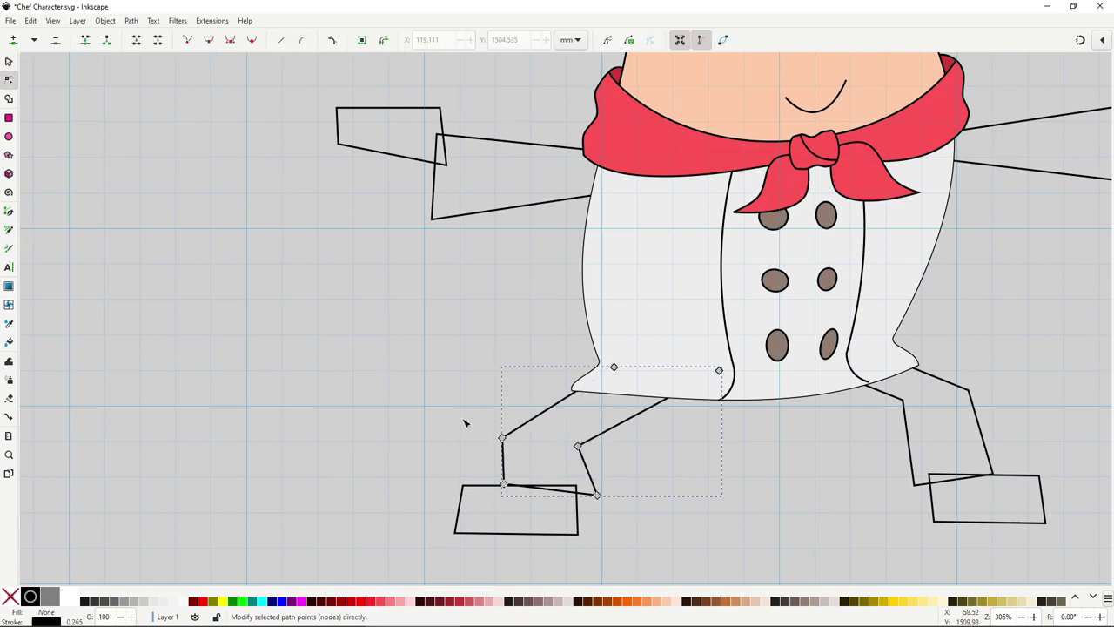
pyautogui.click(503, 436)
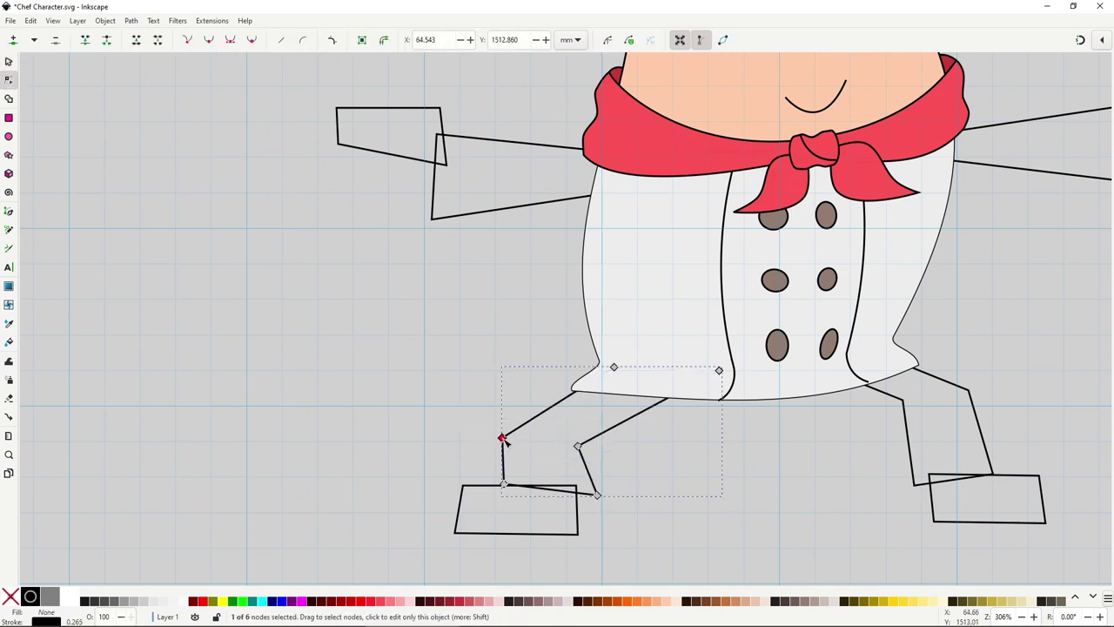
pyautogui.moveTo(503, 437)
pyautogui.mouseDown()
pyautogui.moveTo(511, 421)
pyautogui.moveTo(497, 456)
pyautogui.mouseUp()
pyautogui.moveTo(579, 446); pyautogui.dragTo(579, 433)
pyautogui.moveTo(579, 446); pyautogui.dragTo(577, 454)
pyautogui.moveTo(598, 496); pyautogui.dragTo(568, 499)
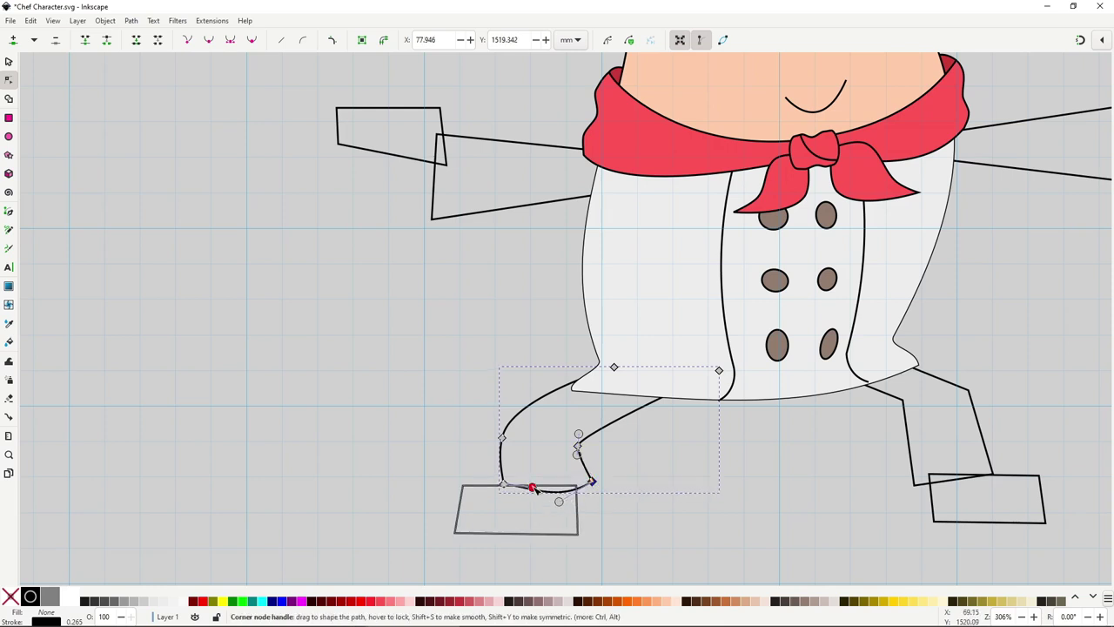
# Fill the left leg with the jacket's off-white colour and send it behind the jacket
pyautogui.press('d')
pyautogui.click(697, 318)
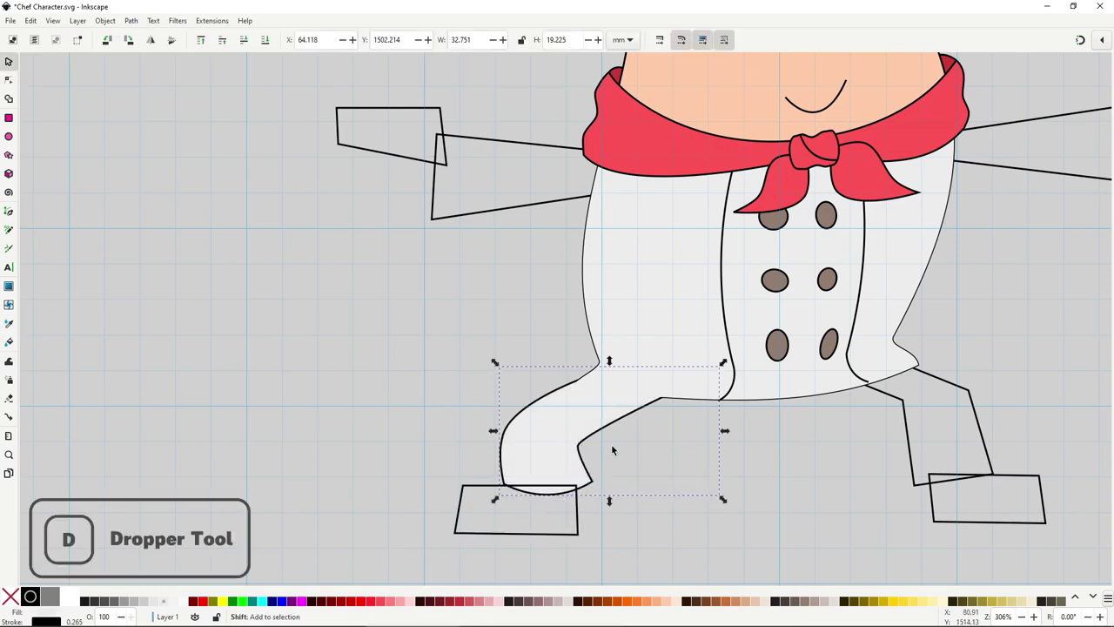
pyautogui.press('End')
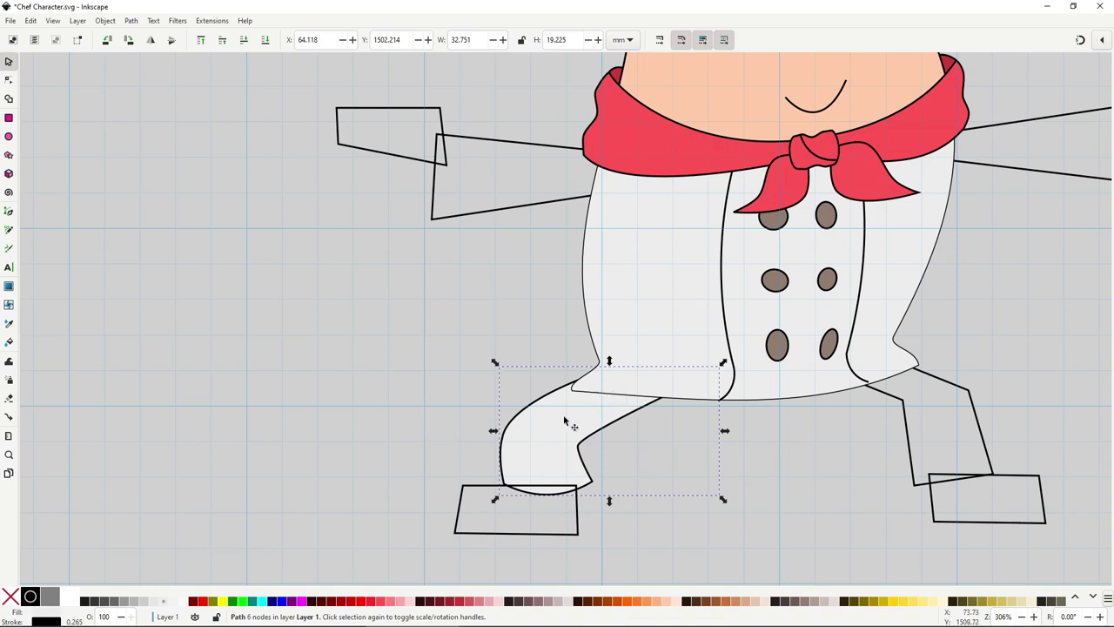
# Shift the left leg slightly down and inward, and pull its hidden upper inner node back from the jacket seam
pyautogui.moveTo(568, 415); pyautogui.dragTo(577, 422)
pyautogui.press('n')
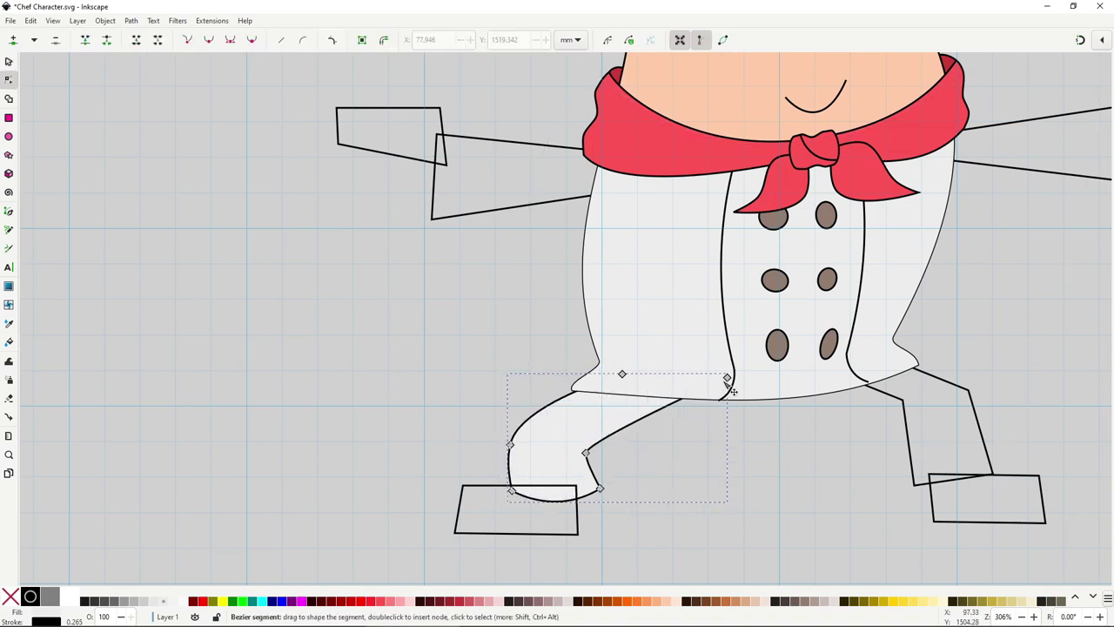
pyautogui.moveTo(727, 379); pyautogui.dragTo(710, 381)
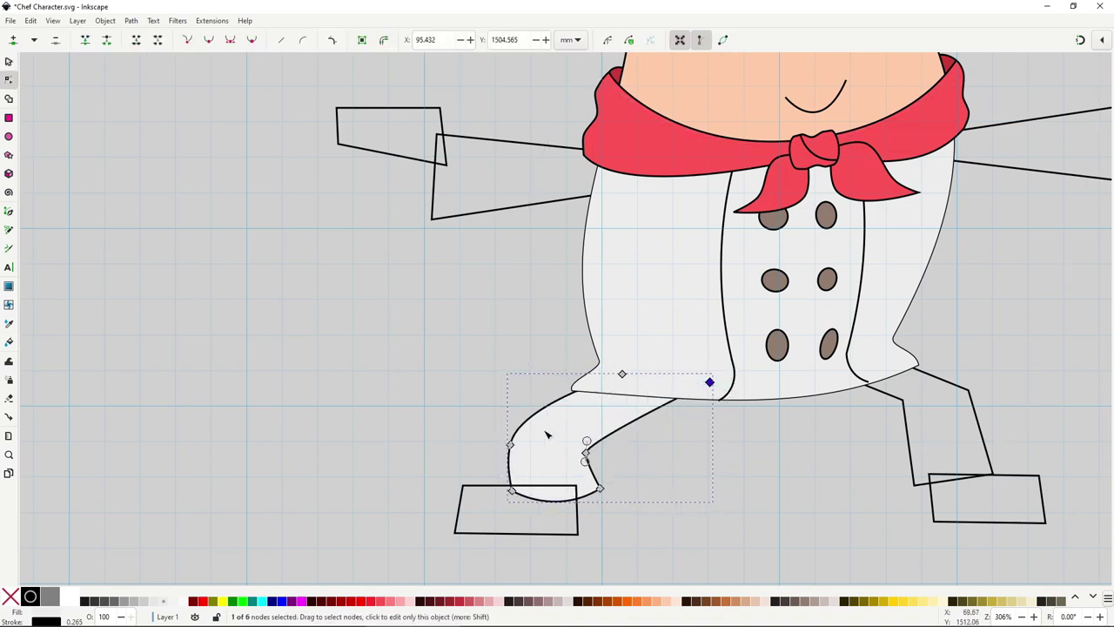
pyautogui.moveTo(620, 464); pyautogui.dragTo(476, 401)
pyautogui.press('s')
# Reshape the right leg's outline with softened knee bends, curved sides and a bowed, slightly lowered cuff
pyautogui.hscroll(3, 560, 439)
pyautogui.click(731, 347)
pyautogui.press('n')
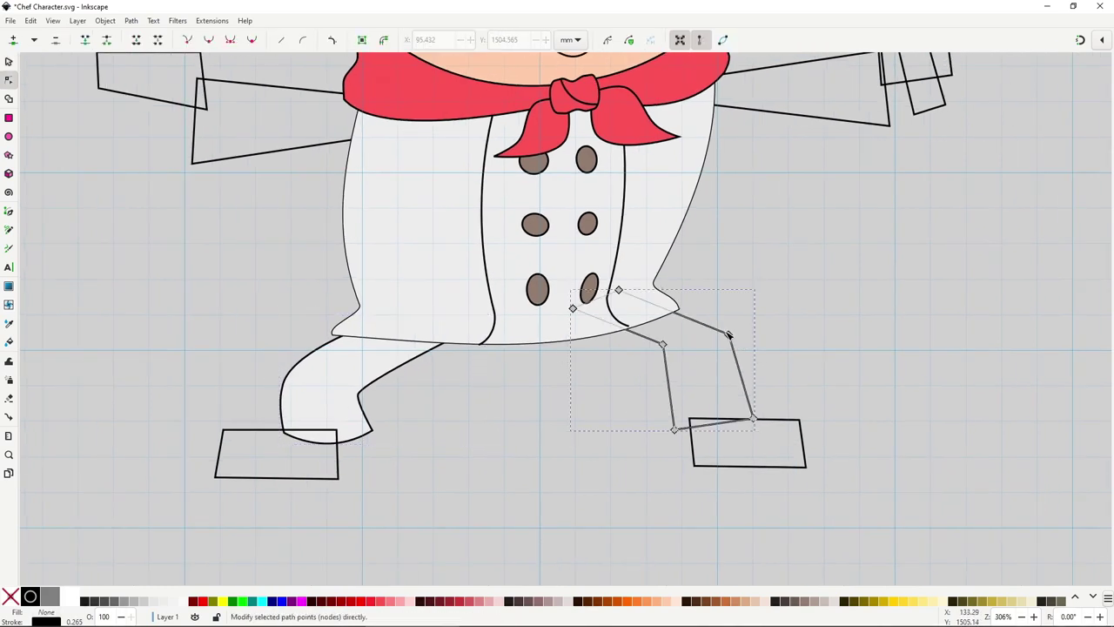
pyautogui.moveTo(730, 335); pyautogui.dragTo(671, 360)
pyautogui.click(663, 344)
pyautogui.moveTo(709, 425); pyautogui.dragTo(672, 425)
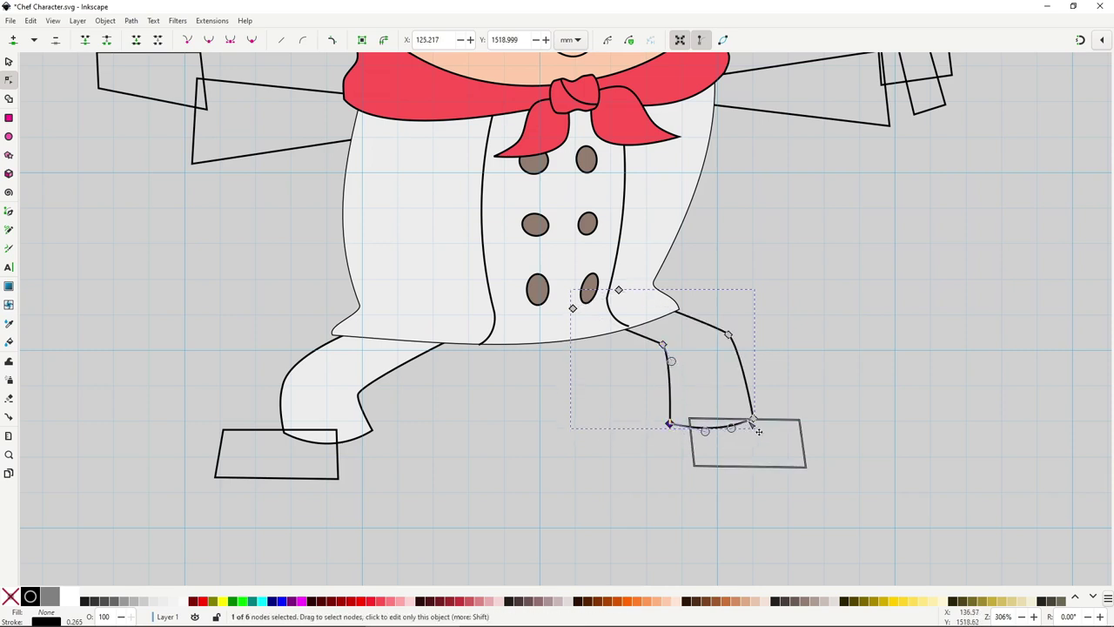
pyautogui.moveTo(754, 419); pyautogui.dragTo(755, 422)
pyautogui.keyDown('shift'); pyautogui.click(669, 424); pyautogui.keyUp('shift')
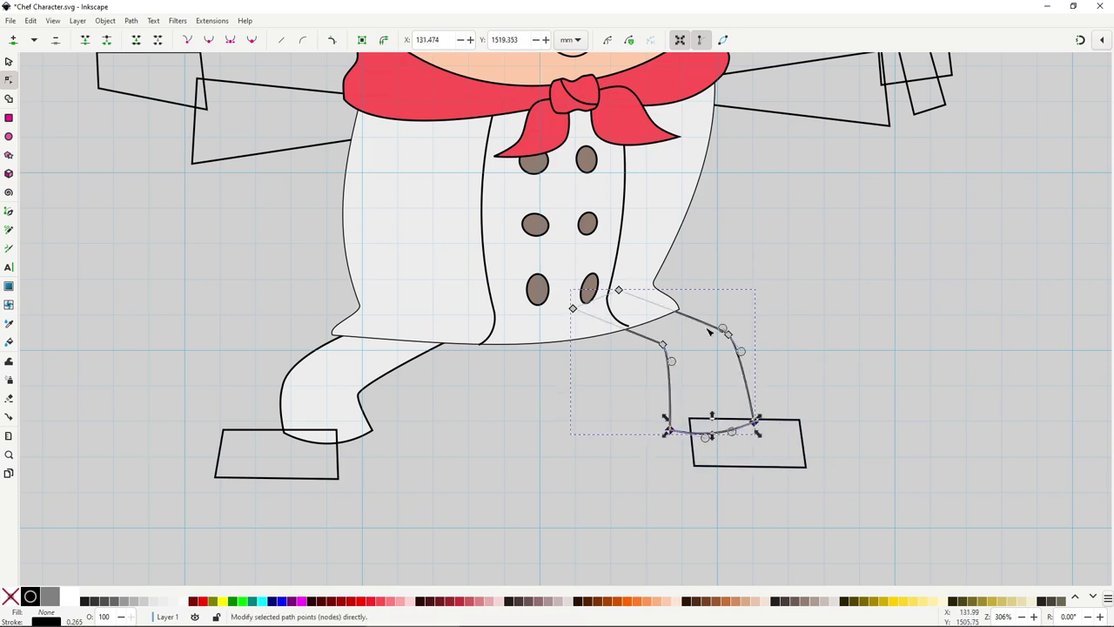
# Fill the right leg with the jacket's off-white colour
pyautogui.press('d')
pyautogui.click(655, 262)
pyautogui.press('s')
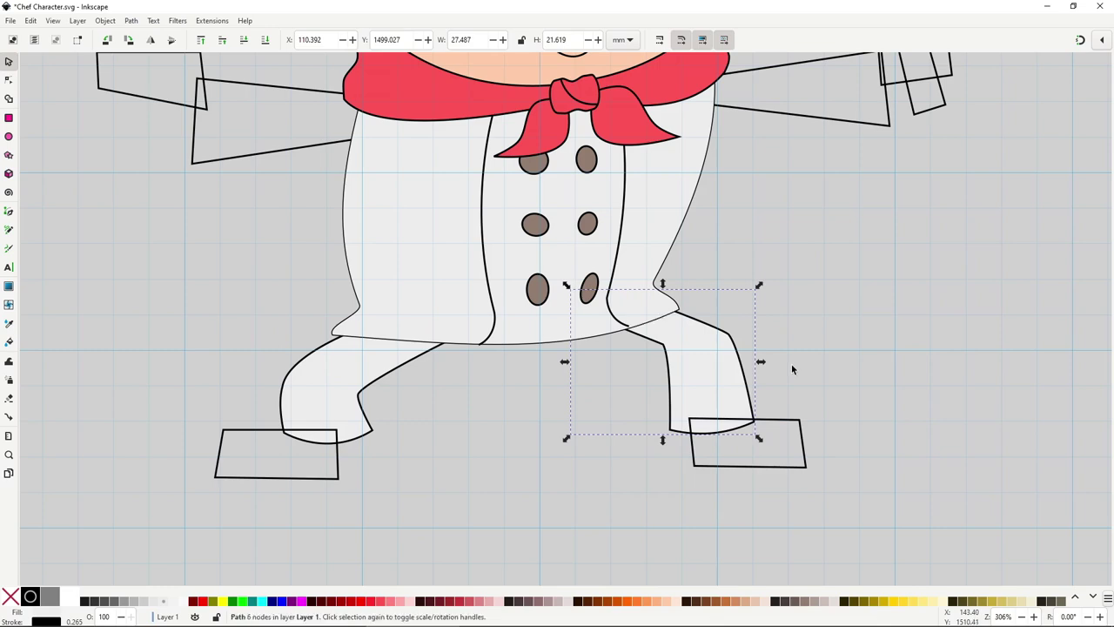
pyautogui.click(792, 364)
# Move the left shoe's block outline so that it sits beneath the left trouser cuff, ready for node editing
pyautogui.scroll(-2, 792, 366)
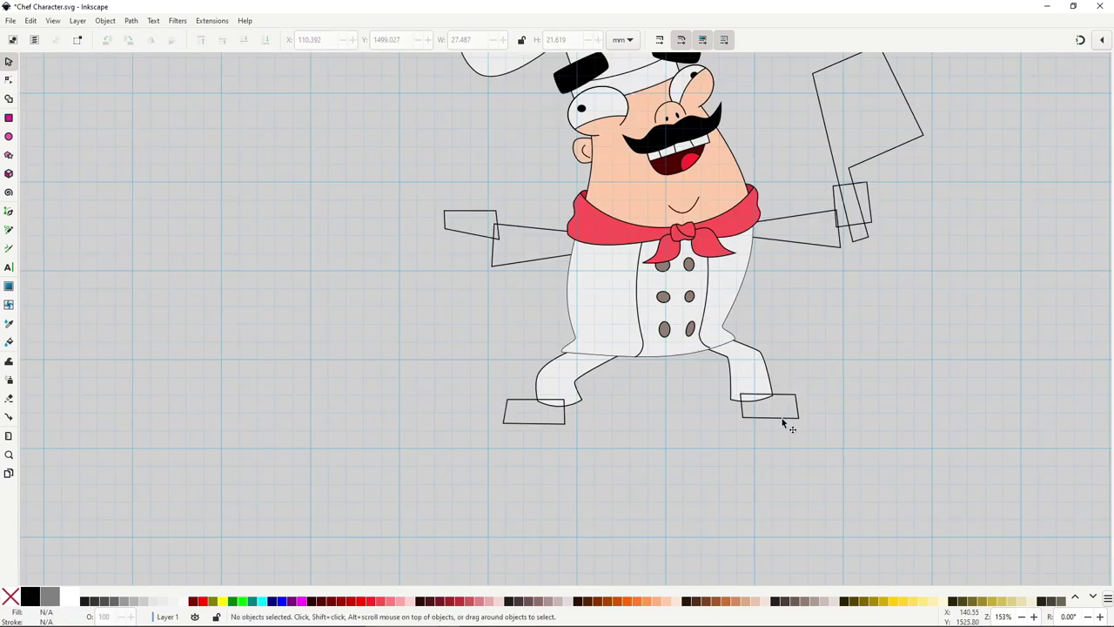
pyautogui.scroll(3, 571, 427)
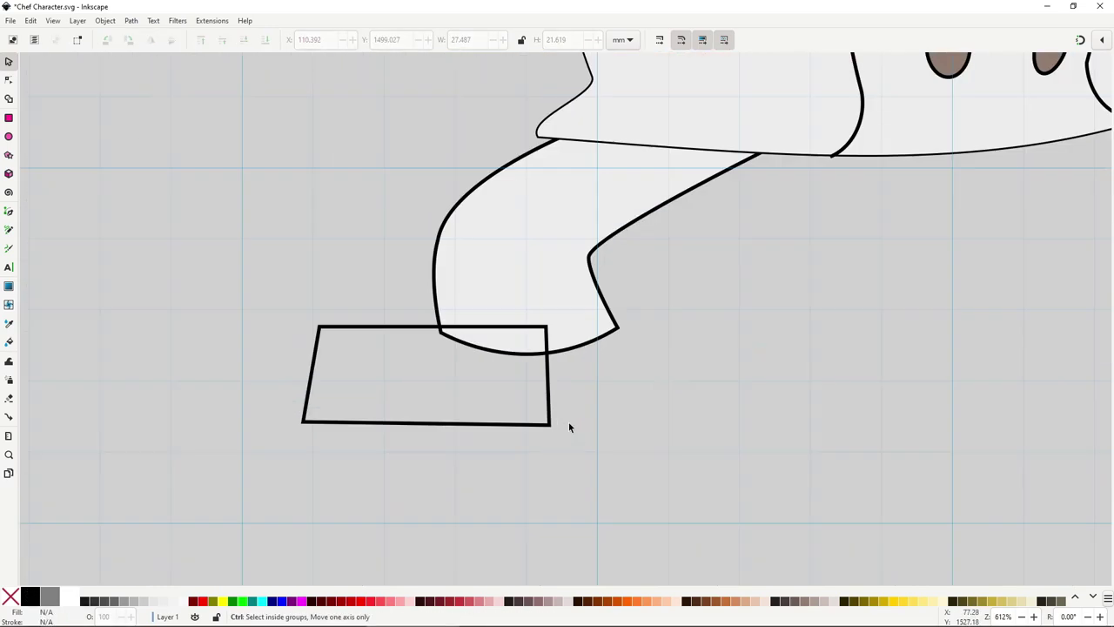
pyautogui.moveTo(569, 426); pyautogui.dragTo(610, 436)
pyautogui.press('n')
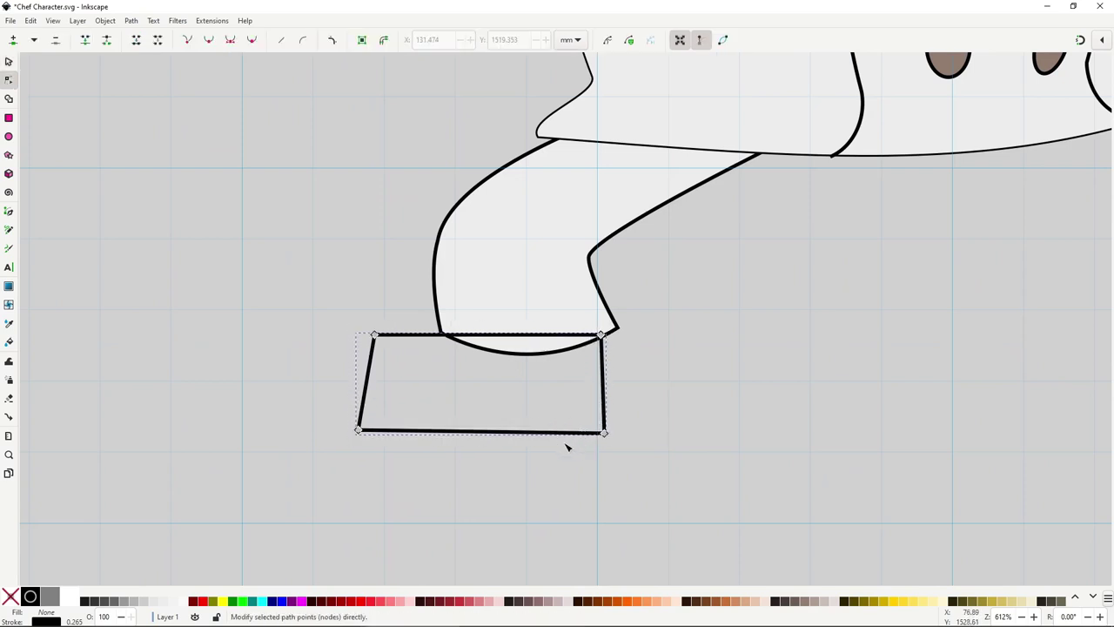
# Add nodes to the left shoe's underside to form a heel, and arch the sole between heel and toe
pyautogui.click(557, 434)
pyautogui.doubleClick(550, 434)
pyautogui.moveTo(550, 434); pyautogui.dragTo(552, 400)
pyautogui.moveTo(359, 431); pyautogui.dragTo(504, 441)
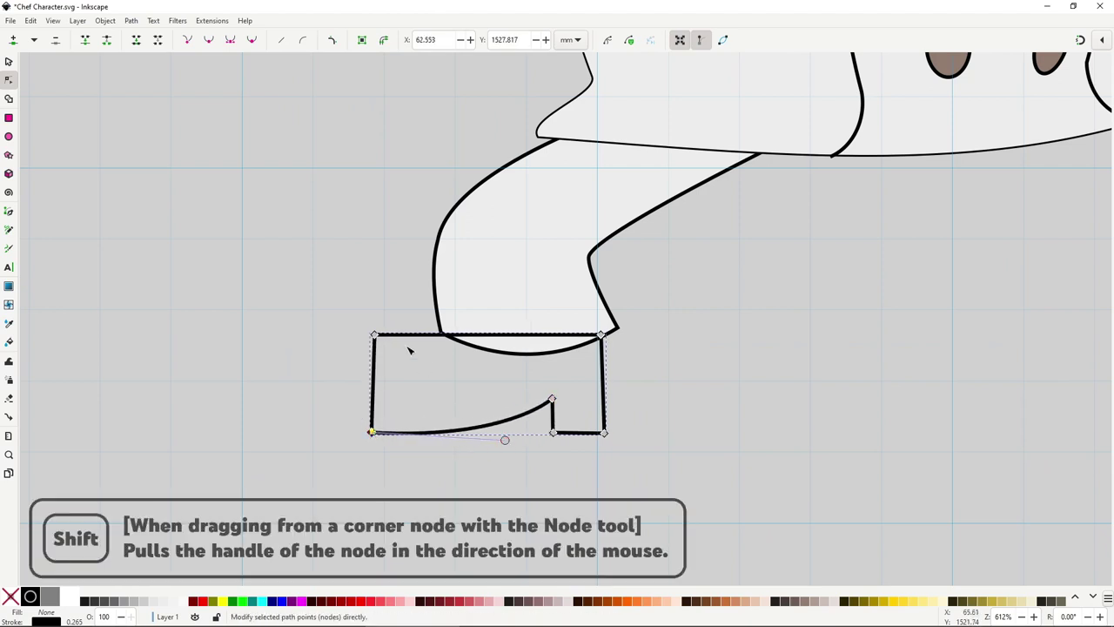
# Round the left shoe's toe with a smooth node and curve its upper edge to follow the trouser cuff
pyautogui.moveTo(376, 337); pyautogui.dragTo(357, 341)
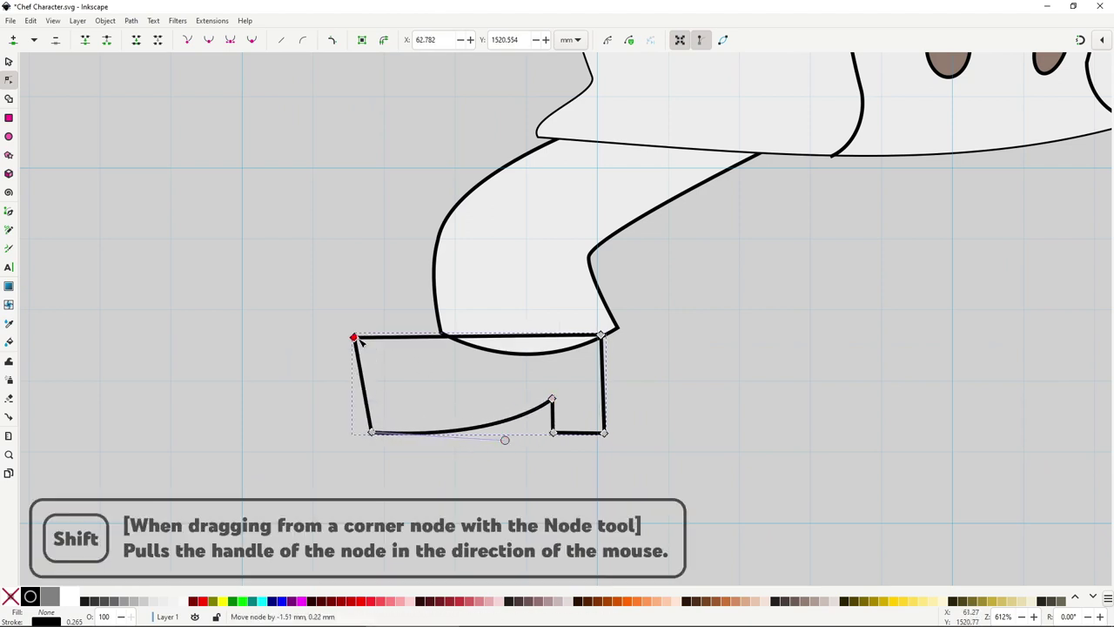
pyautogui.click(209, 40)
pyautogui.click(602, 335)
pyautogui.moveTo(602, 335); pyautogui.dragTo(424, 396)
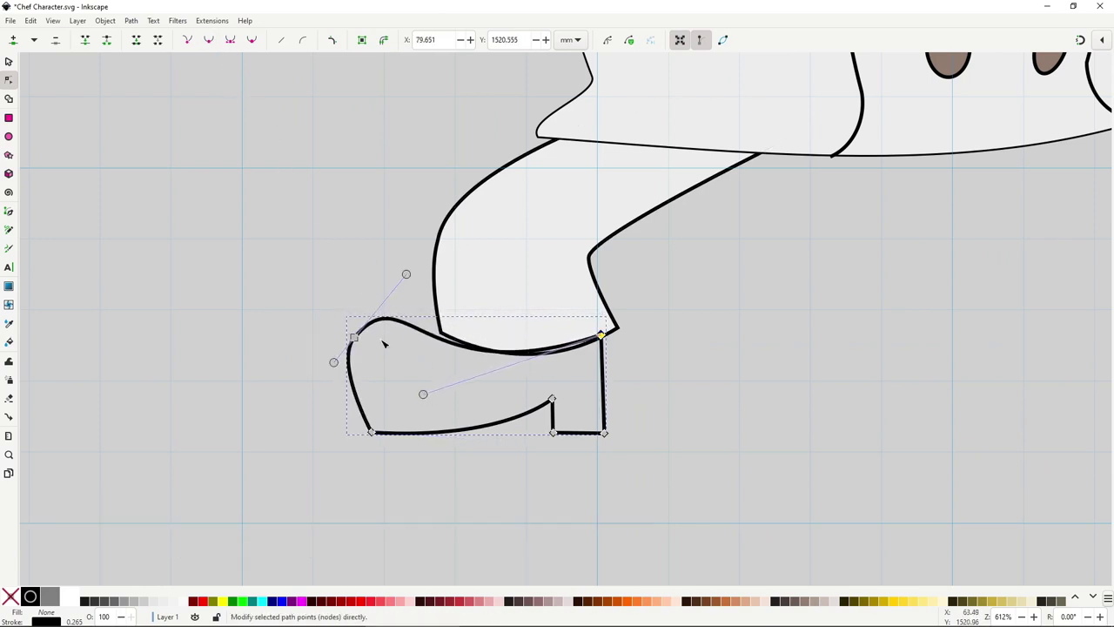
pyautogui.moveTo(351, 341); pyautogui.dragTo(353, 349)
pyautogui.moveTo(422, 393); pyautogui.dragTo(433, 384)
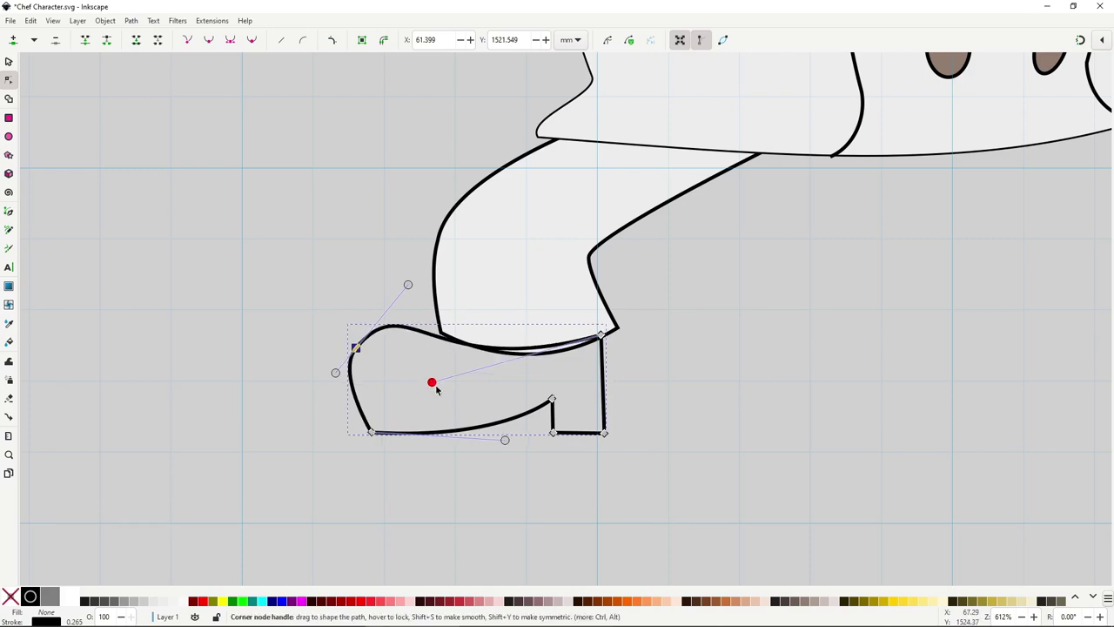
# Fill the left shoe with black
pyautogui.press('s')
pyautogui.click(32, 597)
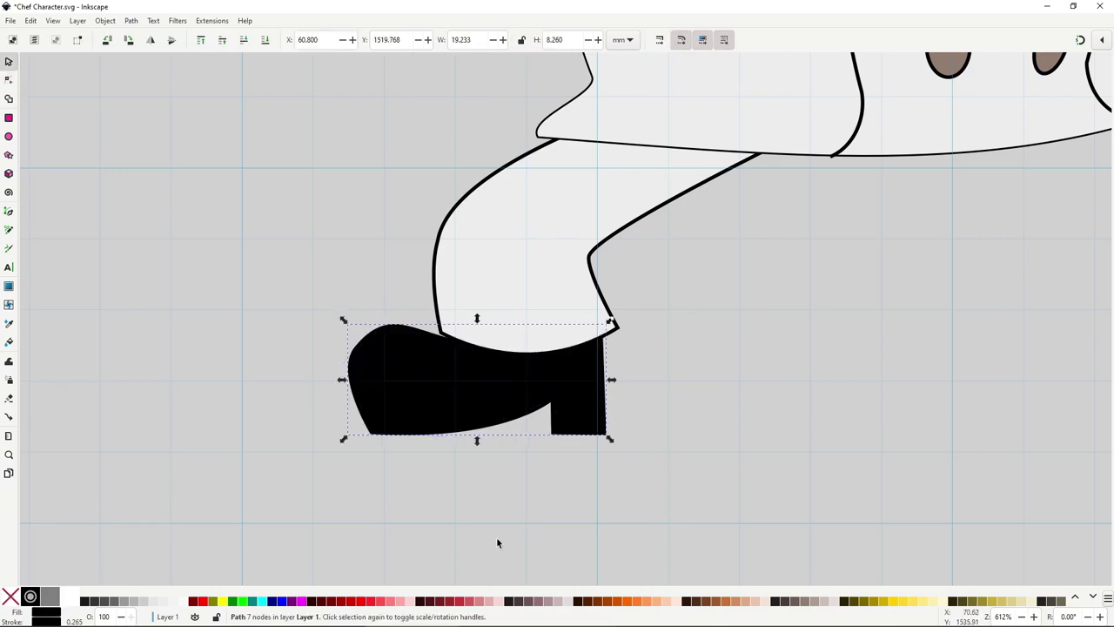
pyautogui.press('Escape')
# Round the lower front of the left shoe's toe by pulling a handle out of its corner node
pyautogui.scroll(-3, 681, 423)
pyautogui.scroll(4, 534, 445)
pyautogui.doubleClick(536, 445)
pyautogui.moveTo(379, 474); pyautogui.dragTo(343, 480)
pyautogui.press('s')
pyautogui.scroll(-3, 507, 520)
pyautogui.scroll(-1, 523, 505)
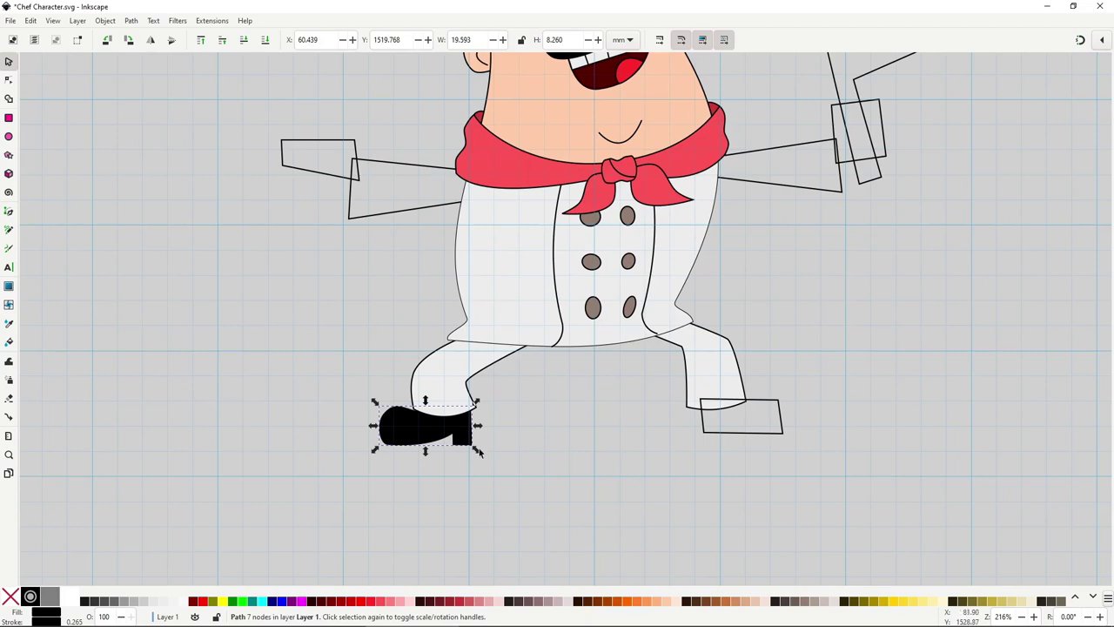
# Duplicate the black shoe, flip the copy horizontally and place it beneath the right trouser leg
pyautogui.scroll(3, 424, 426)
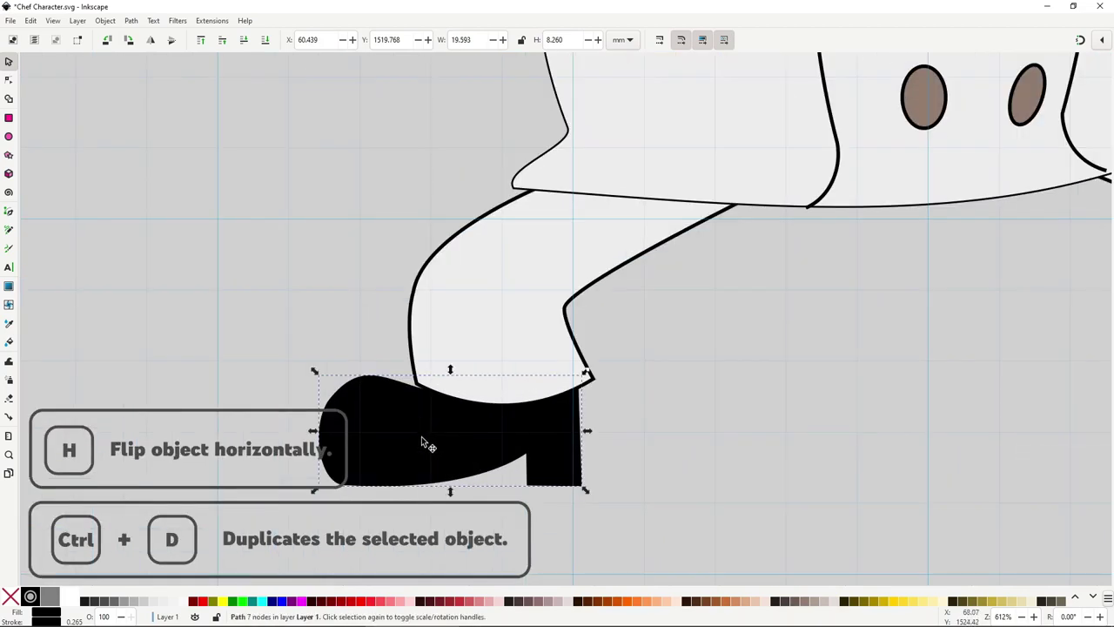
pyautogui.moveTo(423, 436); pyautogui.dragTo(747, 447)
pyautogui.hscroll(10, 746, 448)
pyautogui.moveTo(266, 460); pyautogui.dragTo(715, 458)
pyautogui.press('h')
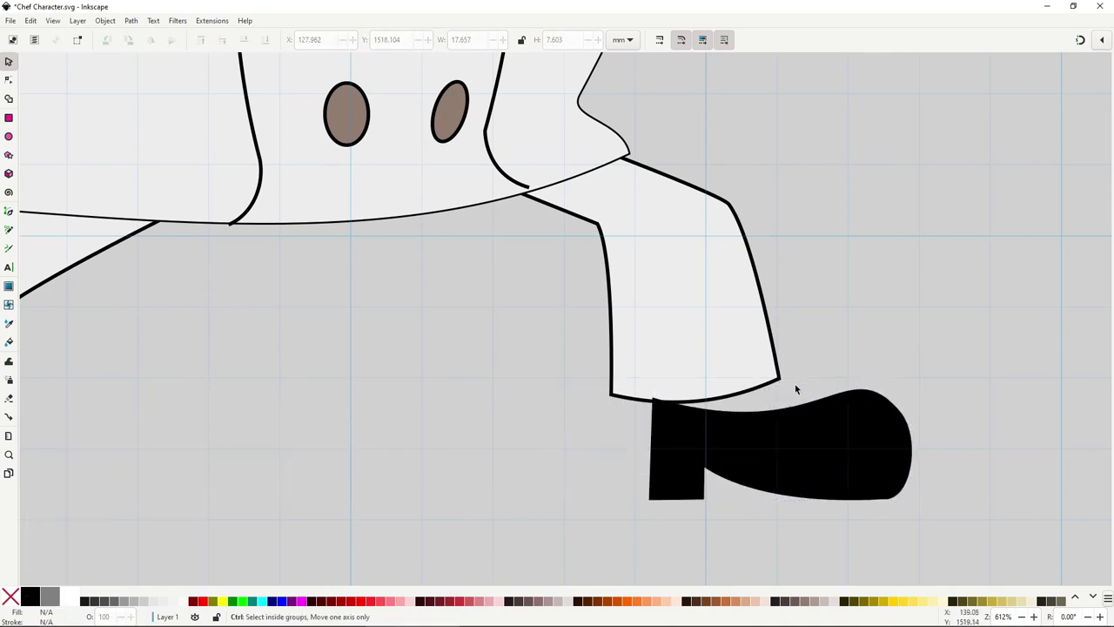
pyautogui.scroll(-2, 790, 388)
pyautogui.moveTo(794, 424); pyautogui.dragTo(775, 420)
# Lower the right leg's two cuff nodes so the trouser cuff overlaps the shoe
pyautogui.doubleClick(749, 378)
pyautogui.moveTo(815, 373); pyautogui.dragTo(640, 411)
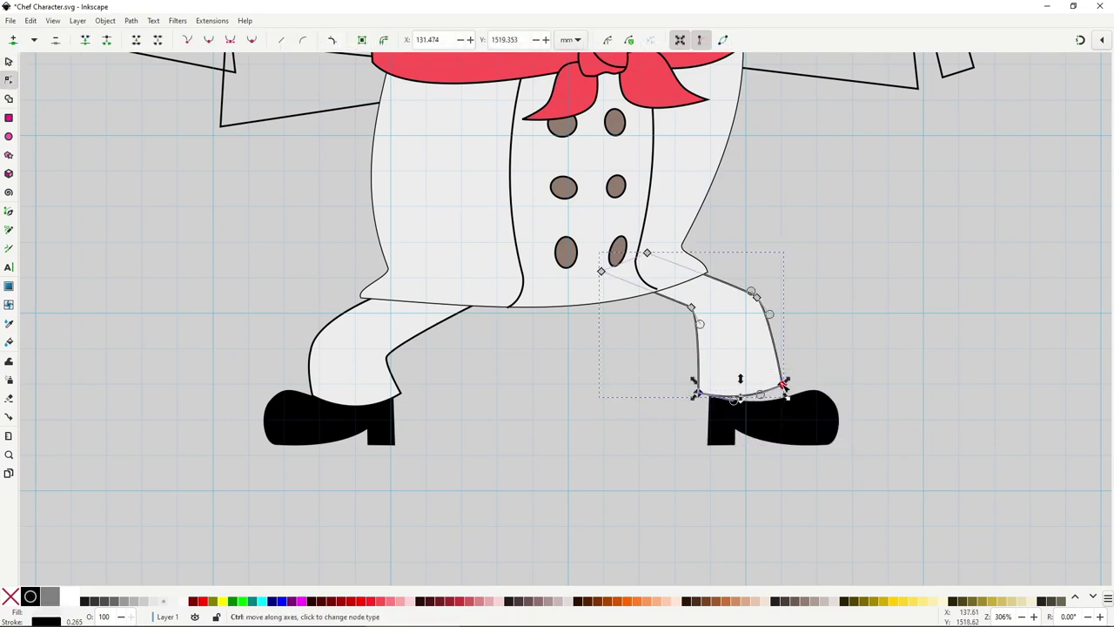
pyautogui.moveTo(783, 384); pyautogui.dragTo(783, 392)
pyautogui.click(807, 431)
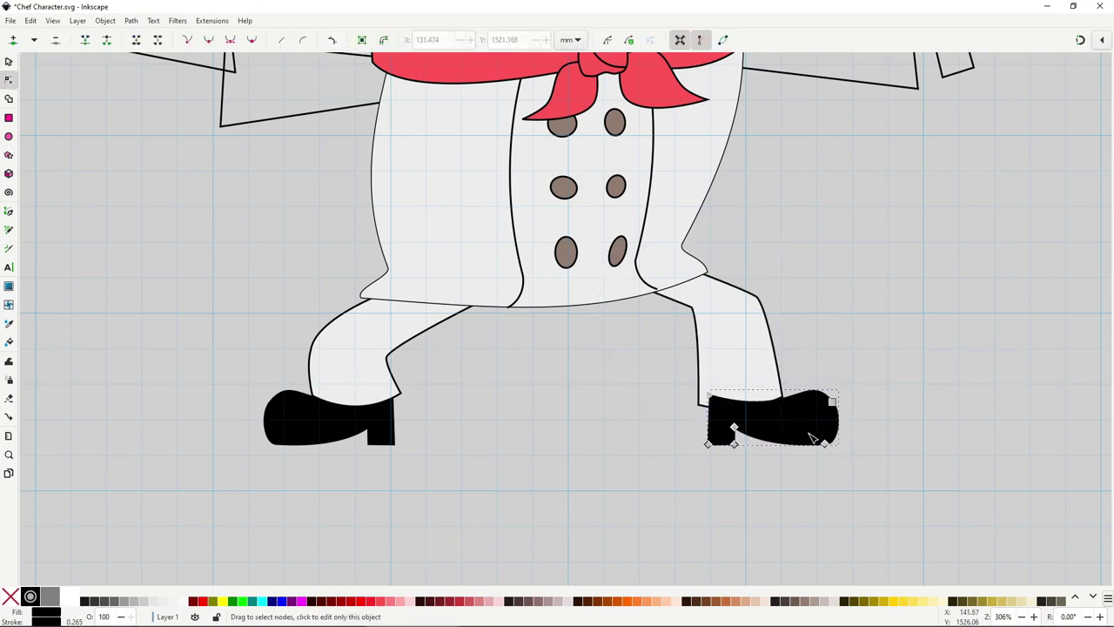
# Refine the right shoe by lowering the node in front of its heel and pulling the upper toe node inward
pyautogui.press('s')
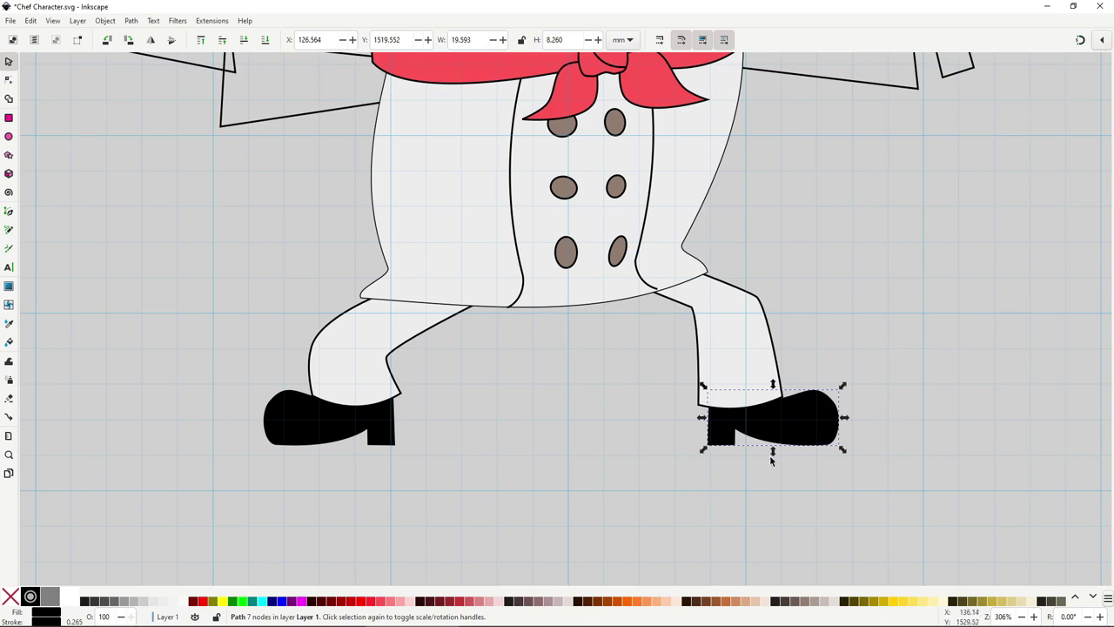
pyautogui.press('n')
pyautogui.moveTo(732, 425); pyautogui.dragTo(738, 436)
pyautogui.moveTo(833, 401); pyautogui.dragTo(829, 405)
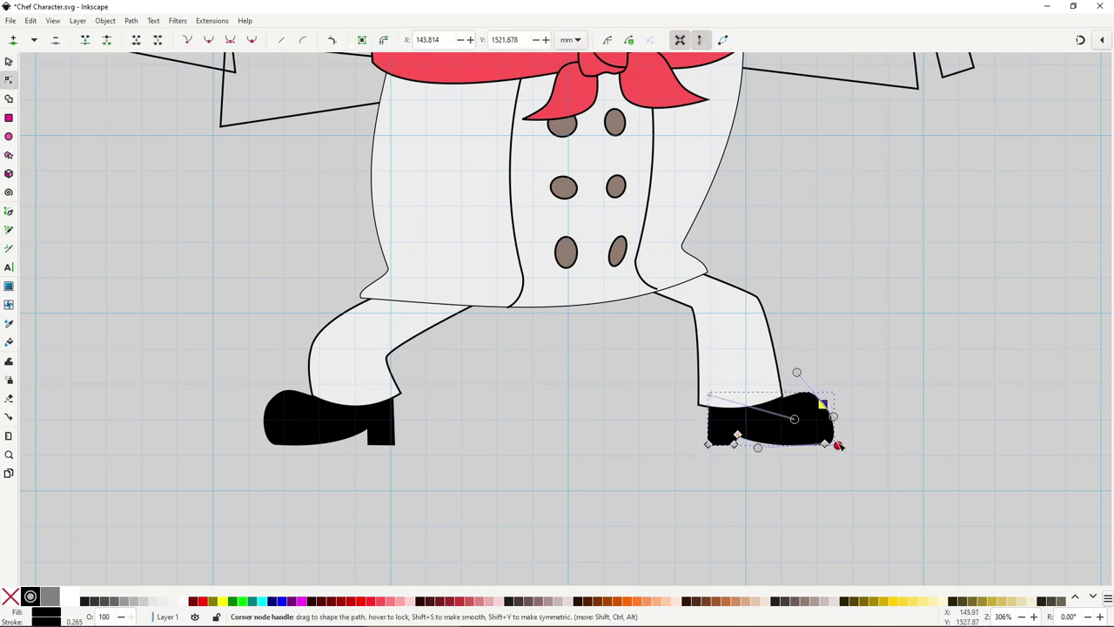
pyautogui.click(752, 467)
pyautogui.scroll(1, 752, 467)
pyautogui.click(738, 427)
pyautogui.moveTo(739, 428); pyautogui.dragTo(741, 438)
pyautogui.press('s')
# Lower the node where the sole meets the heel on the left shoe
pyautogui.click(766, 456)
pyautogui.scroll(5, 556, 444)
pyautogui.press('n')
pyautogui.click(648, 431)
pyautogui.moveTo(650, 430)
pyautogui.mouseDown()
pyautogui.moveTo(648, 464)
pyautogui.moveTo(664, 474)
pyautogui.moveTo(650, 437)
pyautogui.mouseUp()
pyautogui.press('s')
pyautogui.click(788, 459)
# Fill the right sleeve outline with the jacket's light grey, #ececec, sampled with the Dropper tool
pyautogui.scroll(-8, 738, 514)
pyautogui.scroll(4, 681, 481)
pyautogui.scroll(-2, 657, 476)
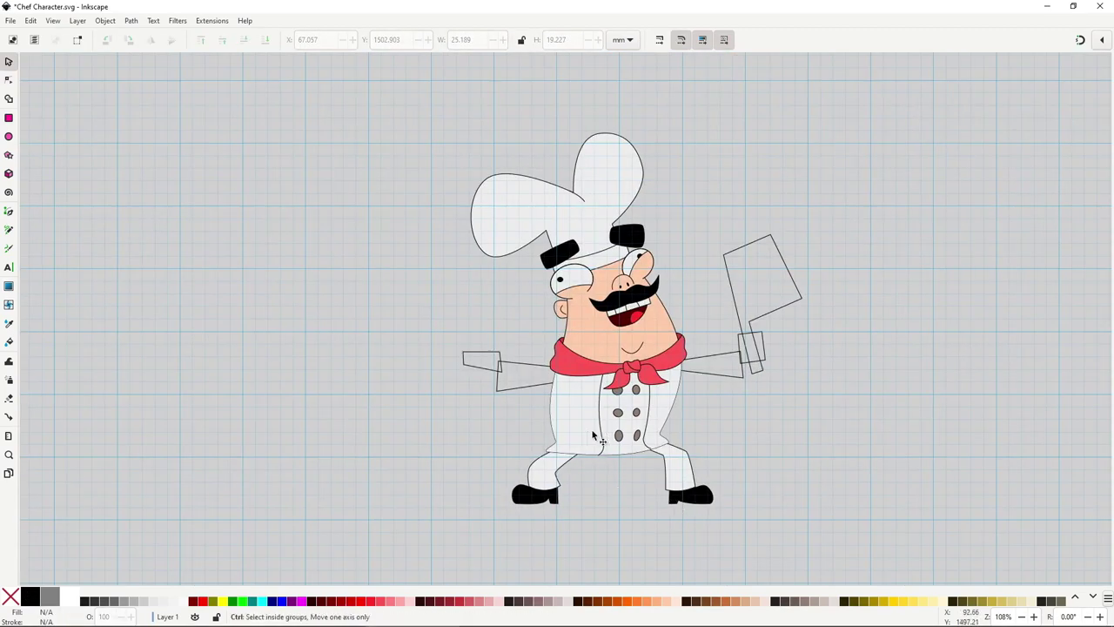
pyautogui.scroll(1, 590, 436)
pyautogui.hscroll(4, 601, 432)
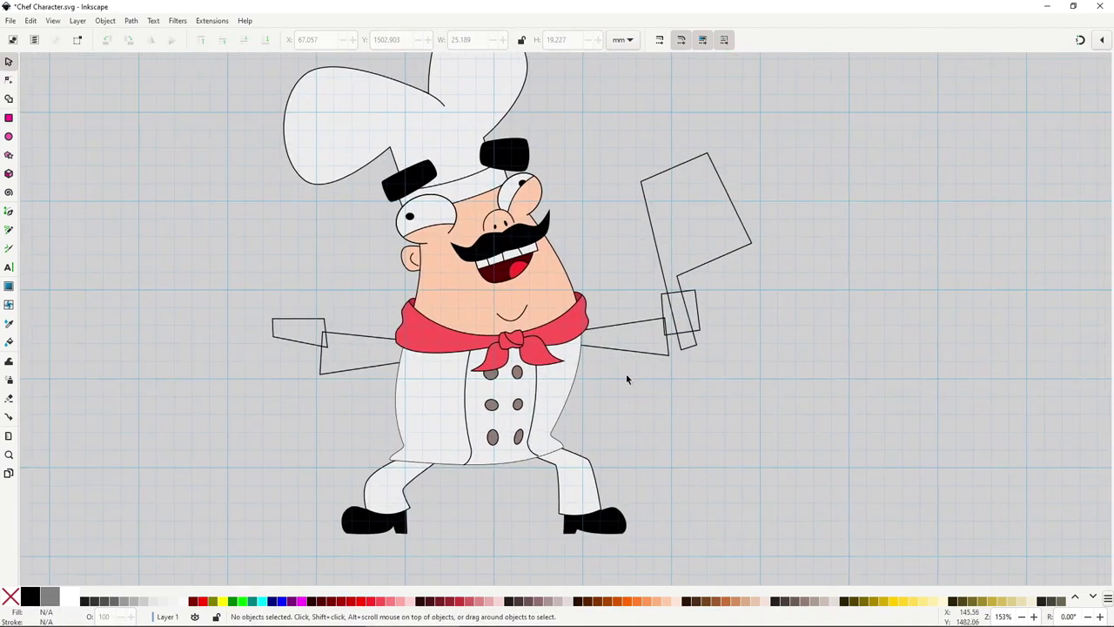
pyautogui.click(639, 345)
pyautogui.press('d')
pyautogui.click(567, 376)
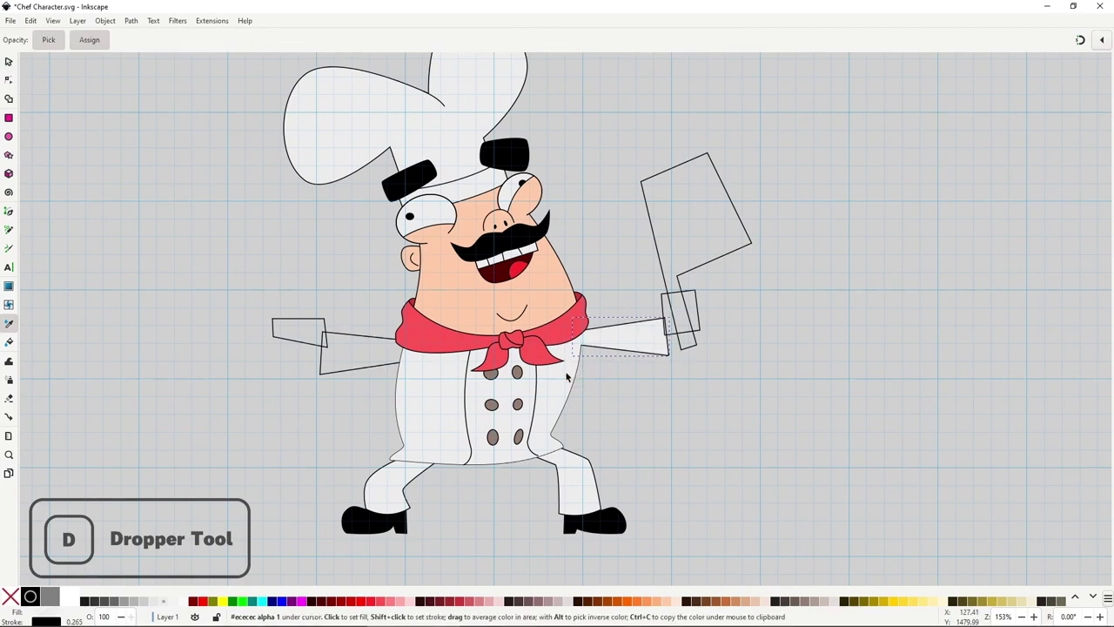
# Widen the right sleeve at the wrist and bend its upper, lower and wrist edges into smooth curves
pyautogui.scroll(2, 634, 349)
pyautogui.moveTo(630, 351); pyautogui.dragTo(610, 364)
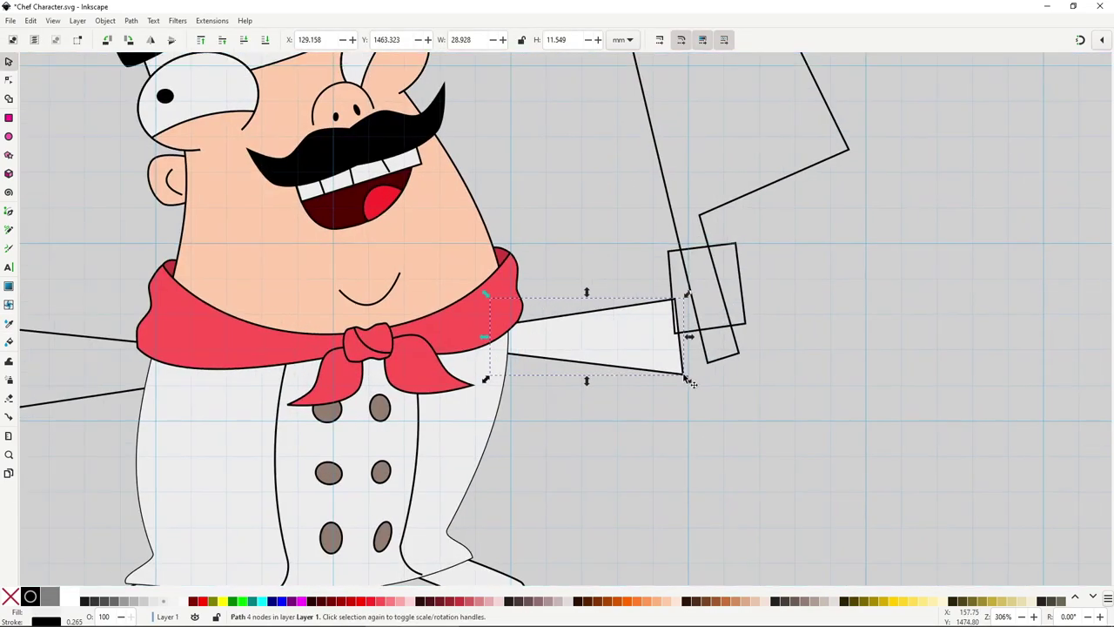
pyautogui.press('n')
pyautogui.moveTo(683, 375); pyautogui.dragTo(680, 398)
pyautogui.moveTo(678, 347); pyautogui.dragTo(647, 324)
pyautogui.moveTo(656, 370); pyautogui.dragTo(533, 399)
pyautogui.moveTo(591, 312); pyautogui.dragTo(633, 331)
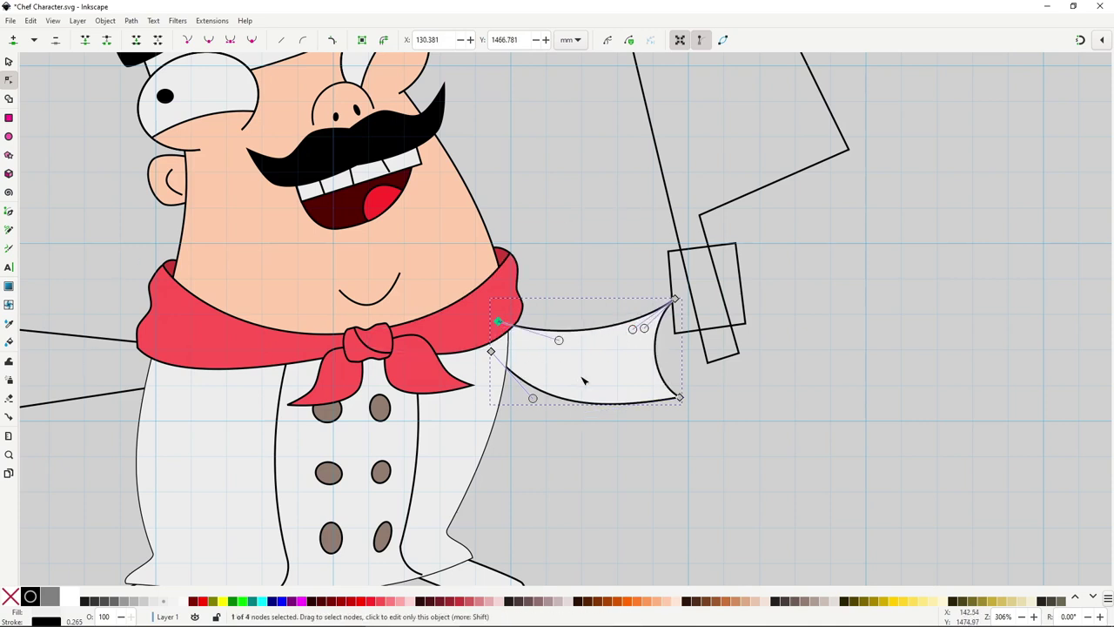
pyautogui.press('s')
pyautogui.moveTo(586, 408); pyautogui.dragTo(584, 394)
pyautogui.moveTo(573, 458); pyautogui.dragTo(551, 466)
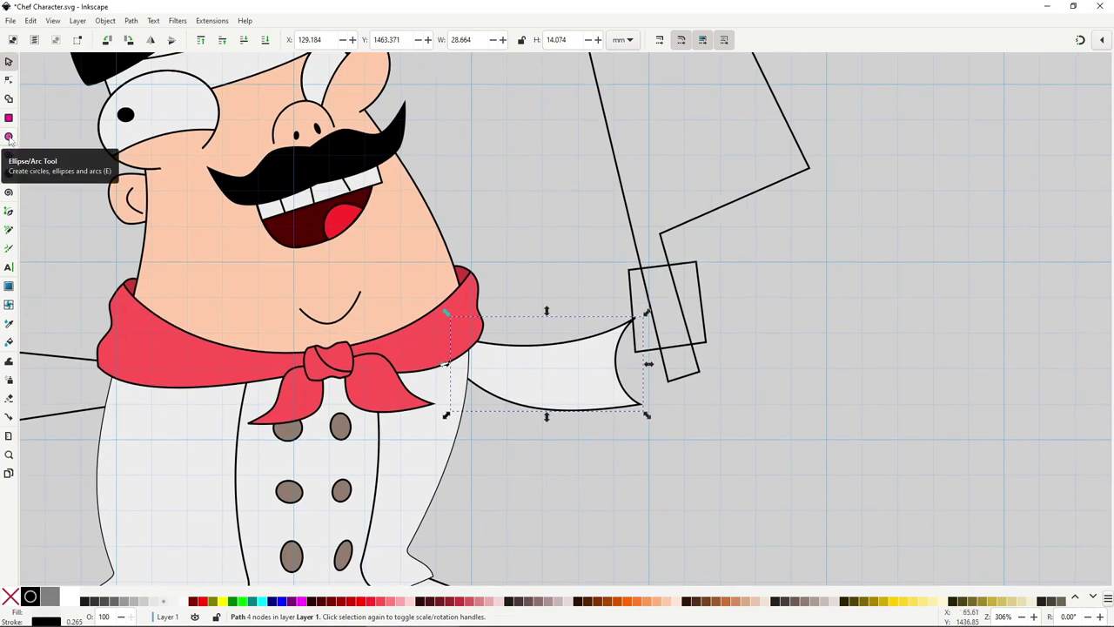
# Draw an upright ellipse about 6.7 by 13.2 mm at the right sleeve's end and lower it to the bottom
pyautogui.click(9, 137)
pyautogui.moveTo(606, 307); pyautogui.dragTo(652, 400)
pyautogui.press('s')
pyautogui.moveTo(633, 364); pyautogui.dragTo(643, 372)
pyautogui.press('End')
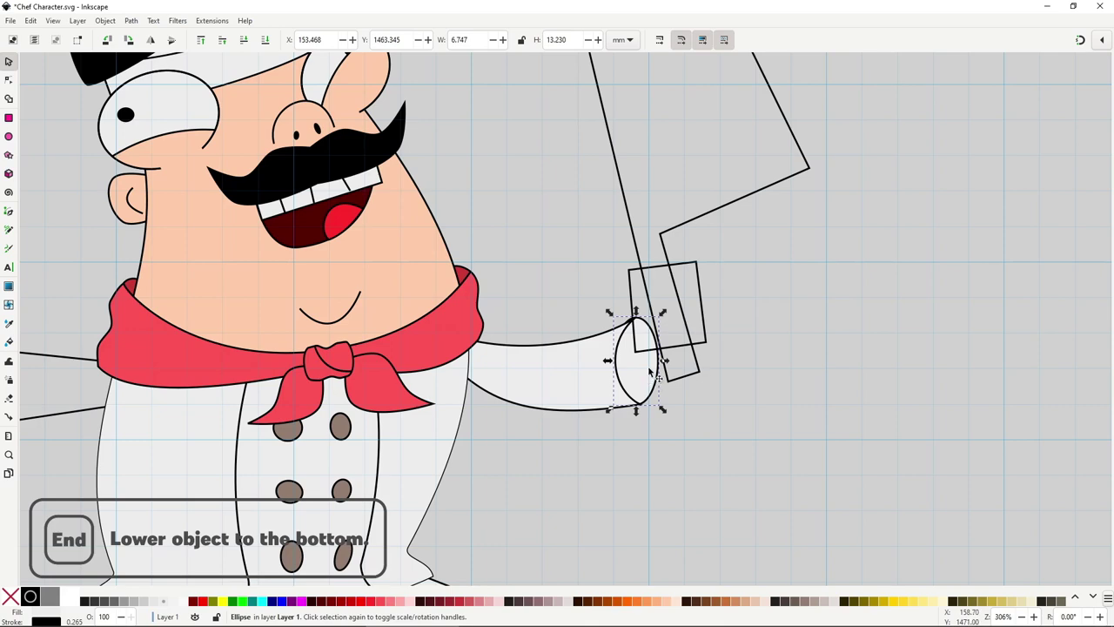
# Resize the cuff ellipse to about 6.3 by 12.8 mm so it fits the sleeve's wrist edge
pyautogui.scroll(2, 649, 369)
pyautogui.moveTo(624, 258); pyautogui.dragTo(626, 260)
pyautogui.keyDown('ctrl'); pyautogui.doubleClick(636, 392); pyautogui.keyUp('ctrl')
pyautogui.press('s')
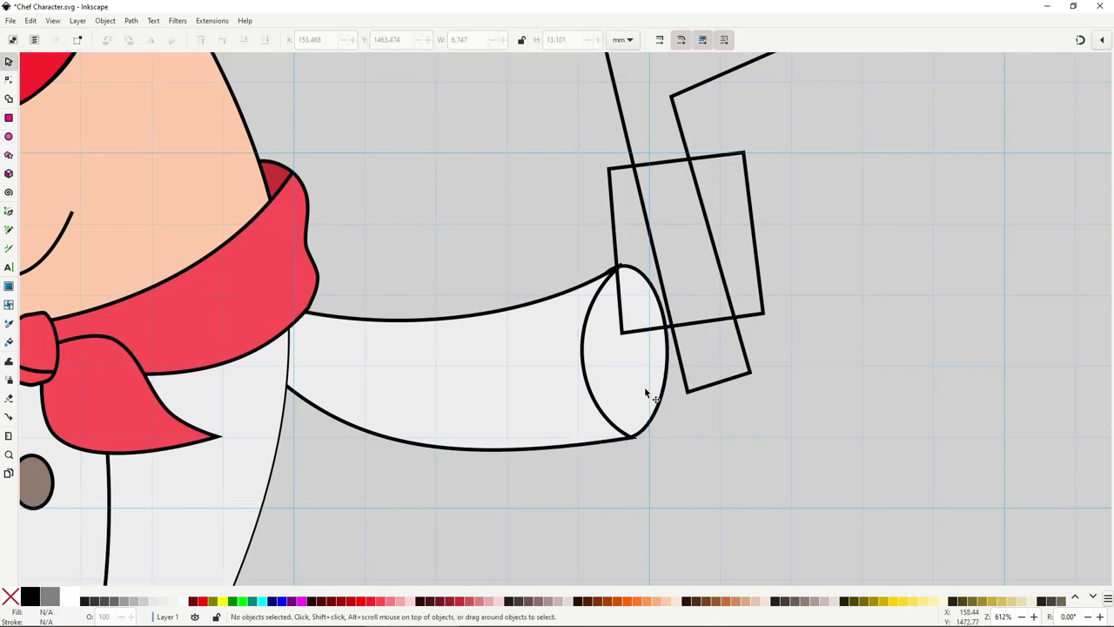
pyautogui.click(646, 391)
pyautogui.moveTo(577, 352); pyautogui.dragTo(575, 352)
pyautogui.moveTo(624, 259); pyautogui.dragTo(625, 261)
pyautogui.moveTo(675, 353); pyautogui.dragTo(633, 360)
pyautogui.click(623, 434)
pyautogui.hotkey('ctrl', 'z')
pyautogui.press('Escape')
pyautogui.moveTo(621, 260); pyautogui.dragTo(620, 264)
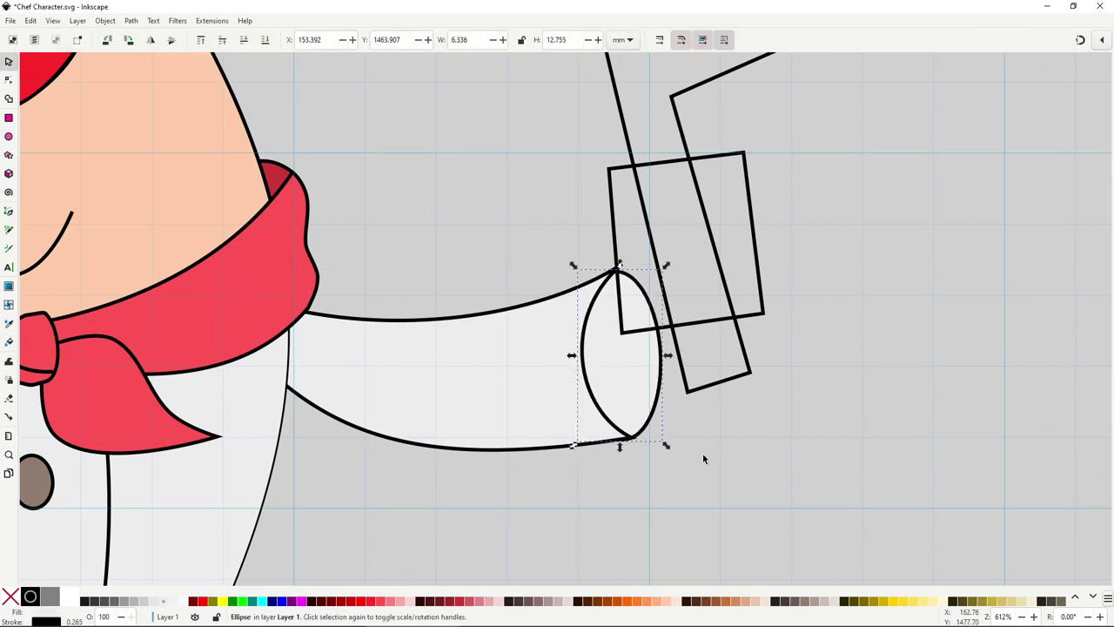
# Fill the cuff ellipse with 20% gray
pyautogui.click(146, 602)
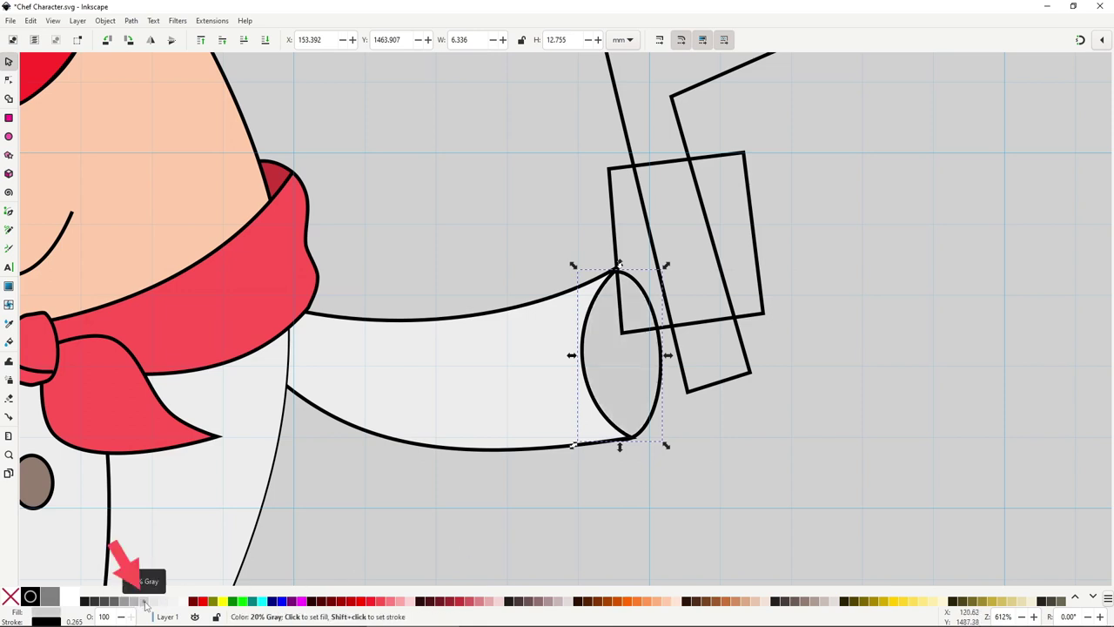
pyautogui.click(677, 522)
pyautogui.scroll(-3, 687, 513)
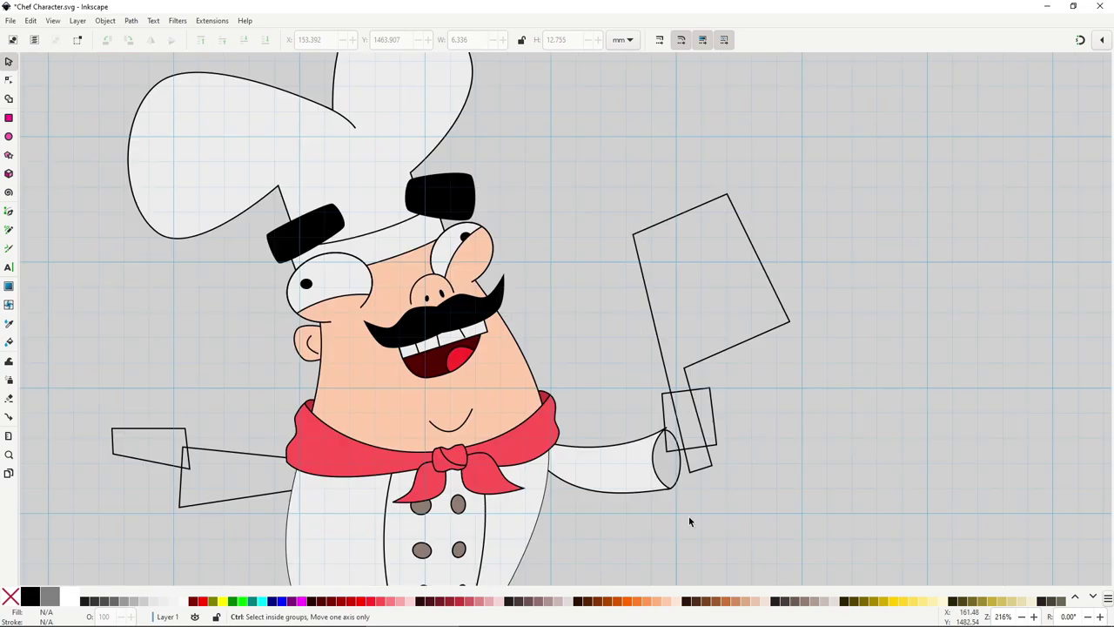
# Convert the right cuff ellipse to a path and adjust its two side nodes around the sleeve opening
pyautogui.scroll(2, 678, 458)
pyautogui.scroll(2, 686, 441)
pyautogui.click(686, 444)
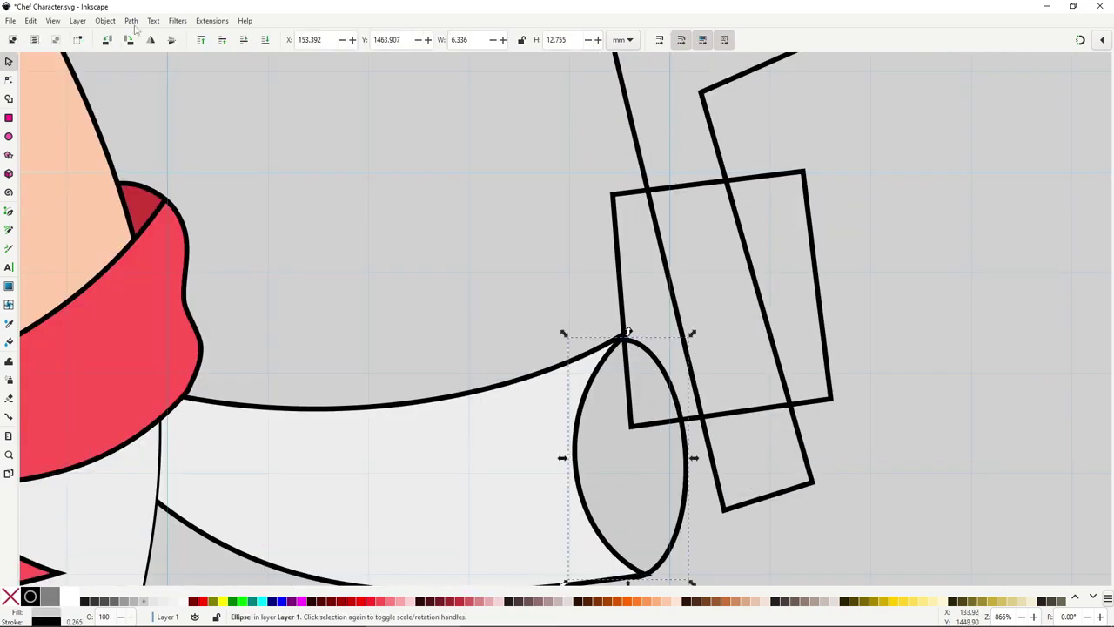
pyautogui.press('n')
pyautogui.moveTo(577, 458); pyautogui.dragTo(558, 461)
pyautogui.moveTo(690, 458); pyautogui.dragTo(684, 458)
pyautogui.press('s')
pyautogui.click(700, 501)
# Fine-tune the right cuff's curved edges where the sleeve meets the grey opening
pyautogui.scroll(-3, 700, 501)
pyautogui.scroll(2, 696, 491)
pyautogui.click(614, 477)
pyautogui.press('n')
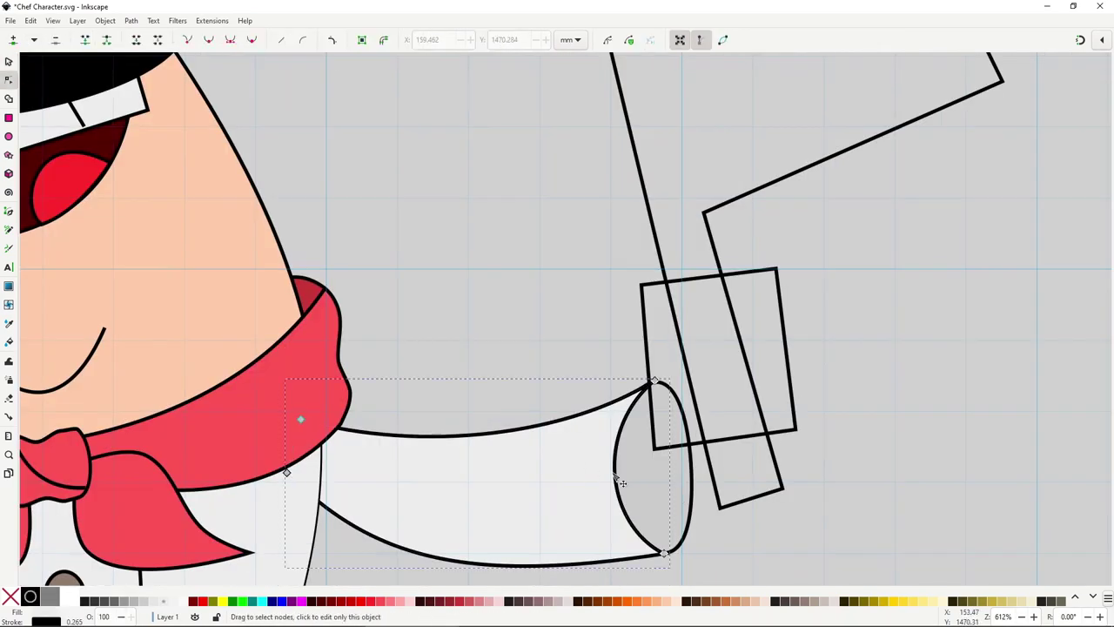
pyautogui.moveTo(617, 477); pyautogui.dragTo(688, 468)
pyautogui.click(692, 475)
pyautogui.press('s')
pyautogui.click(714, 490)
pyautogui.scroll(-1, 700, 463)
pyautogui.click(698, 461)
pyautogui.scroll(-1, 698, 462)
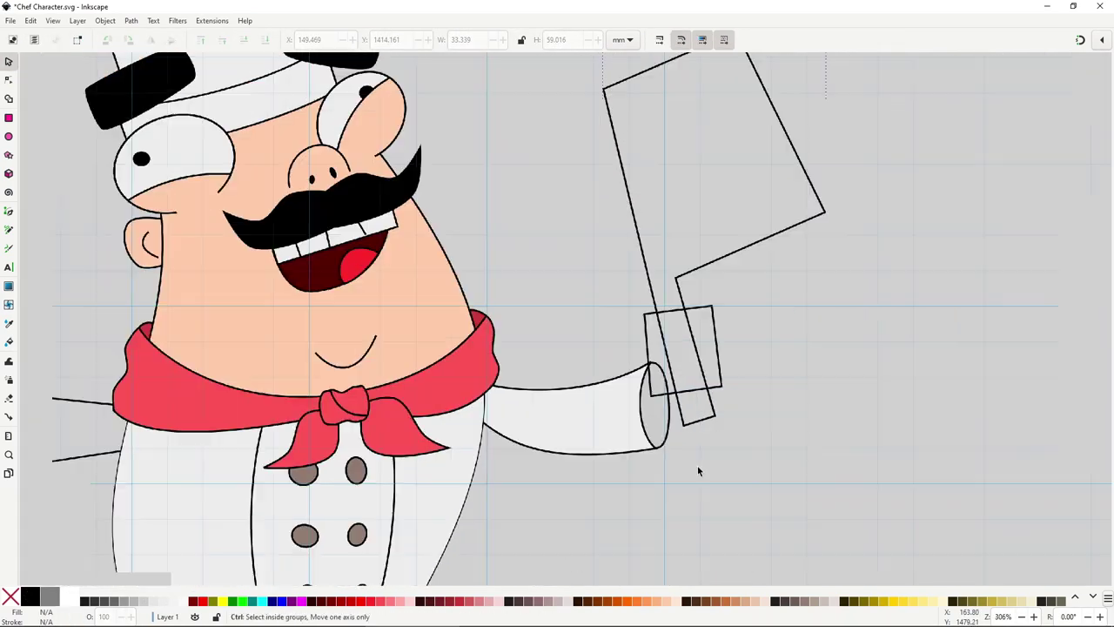
# Duplicate the right sleeve with its cuff, flip the copy horizontally onto the left side and delete the rough left arm outline
pyautogui.moveTo(504, 478); pyautogui.dragTo(694, 482)
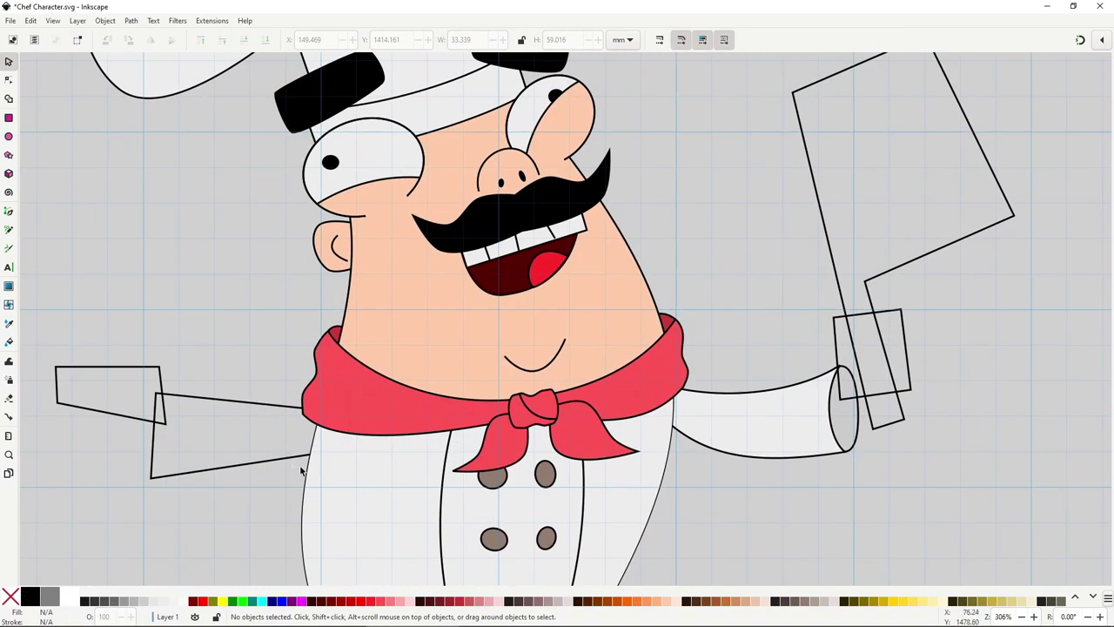
pyautogui.click(757, 438)
pyautogui.moveTo(756, 438)
pyautogui.mouseDown()
pyautogui.moveTo(814, 416)
pyautogui.moveTo(312, 390)
pyautogui.moveTo(347, 414)
pyautogui.moveTo(291, 418)
pyautogui.mouseUp()
pyautogui.keyDown('shift'); pyautogui.click(908, 404); pyautogui.keyUp('shift')
pyautogui.hotkey('ctrl', 'd')
pyautogui.press('h')
pyautogui.click(216, 454)
pyautogui.press('Delete')
# Lower the left sleeve and cuff in the stacking order until they sit behind the scarf and jacket
pyautogui.click(303, 432)
pyautogui.keyDown('shift'); pyautogui.click(204, 426); pyautogui.keyUp('shift')
pyautogui.press('pagedown')
pyautogui.press('pagedown')
pyautogui.press('pagedown')
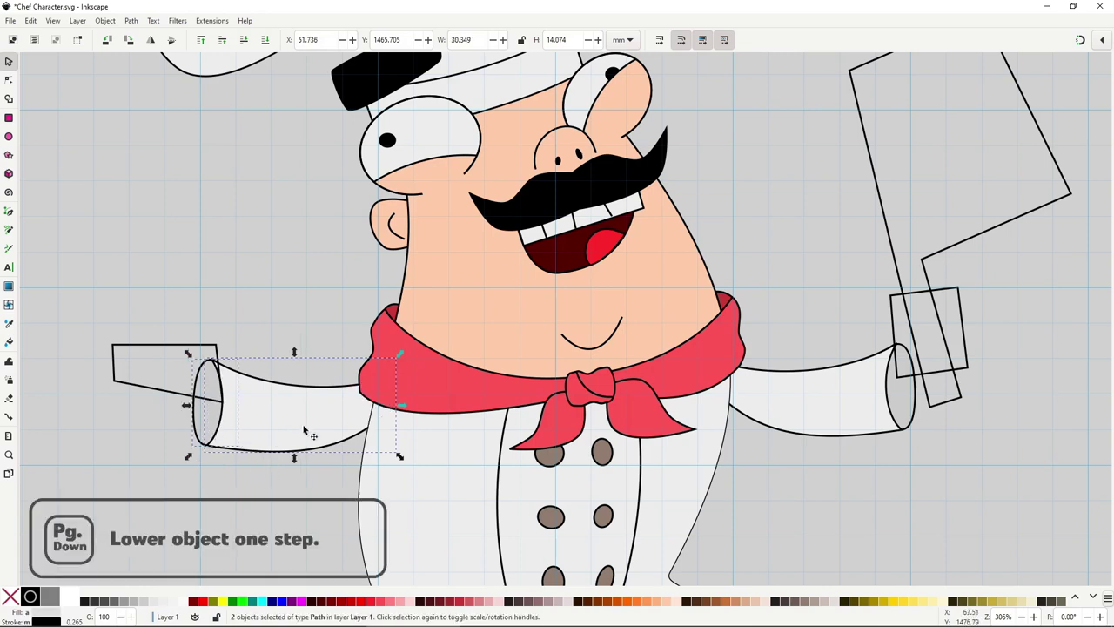
# Bend the left sleeve's upper and lower edges downward into a deeper curve
pyautogui.moveTo(319, 417); pyautogui.dragTo(315, 420)
pyautogui.press('n')
pyautogui.moveTo(313, 463); pyautogui.dragTo(305, 470)
pyautogui.moveTo(308, 396)
pyautogui.mouseDown()
pyautogui.moveTo(304, 419)
pyautogui.moveTo(305, 401)
pyautogui.mouseUp()
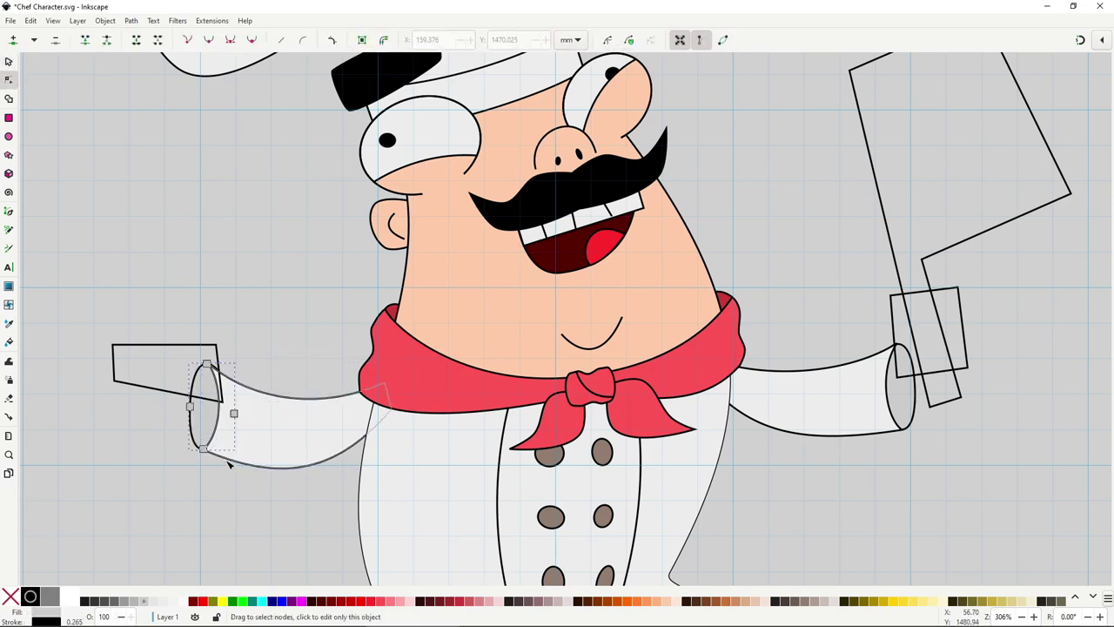
# Resize and reshape the grey opening of the left cuff to fit the sleeve's wrist edge
pyautogui.click(199, 424)
pyautogui.keyDown('ctrl'); pyautogui.scroll(2, 199, 424); pyautogui.keyUp('ctrl')
pyautogui.press('s')
pyautogui.click(363, 430)
pyautogui.moveTo(437, 306); pyautogui.dragTo(448, 309)
pyautogui.moveTo(365, 342); pyautogui.dragTo(348, 336)
pyautogui.press('n')
pyautogui.doubleClick(379, 434)
pyautogui.click(347, 477)
pyautogui.press('s')
pyautogui.press('n')
pyautogui.click(379, 435)
pyautogui.press('Delete')
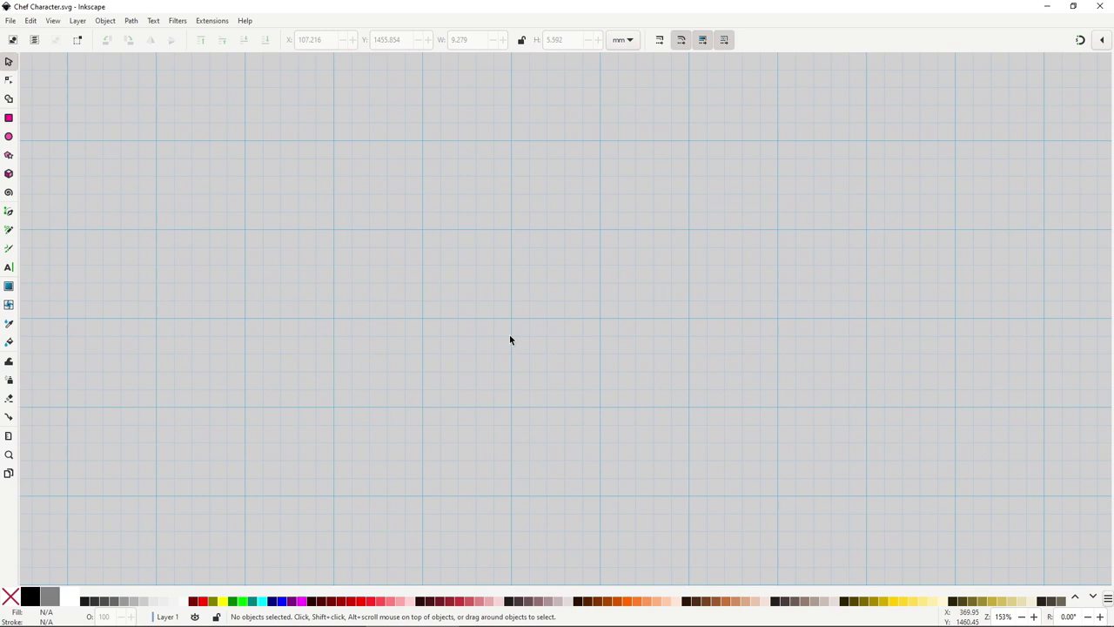
# Draw a closed four-sided palm about 27 mm square on empty canvas and extend its left side outward
pyautogui.press('b')
pyautogui.click(512, 318)
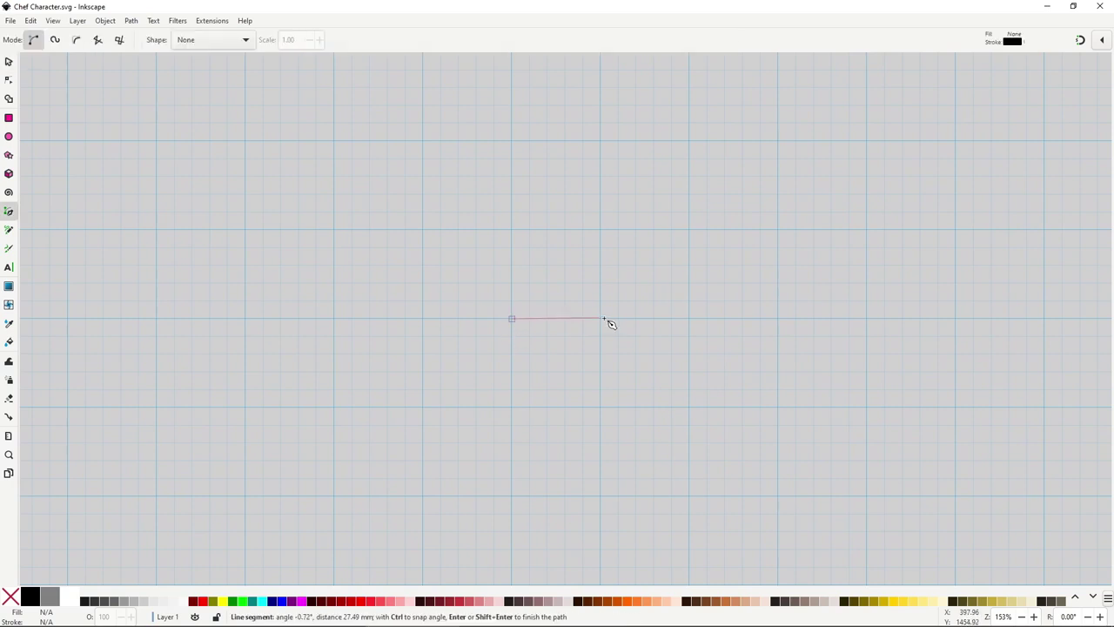
pyautogui.click(604, 318)
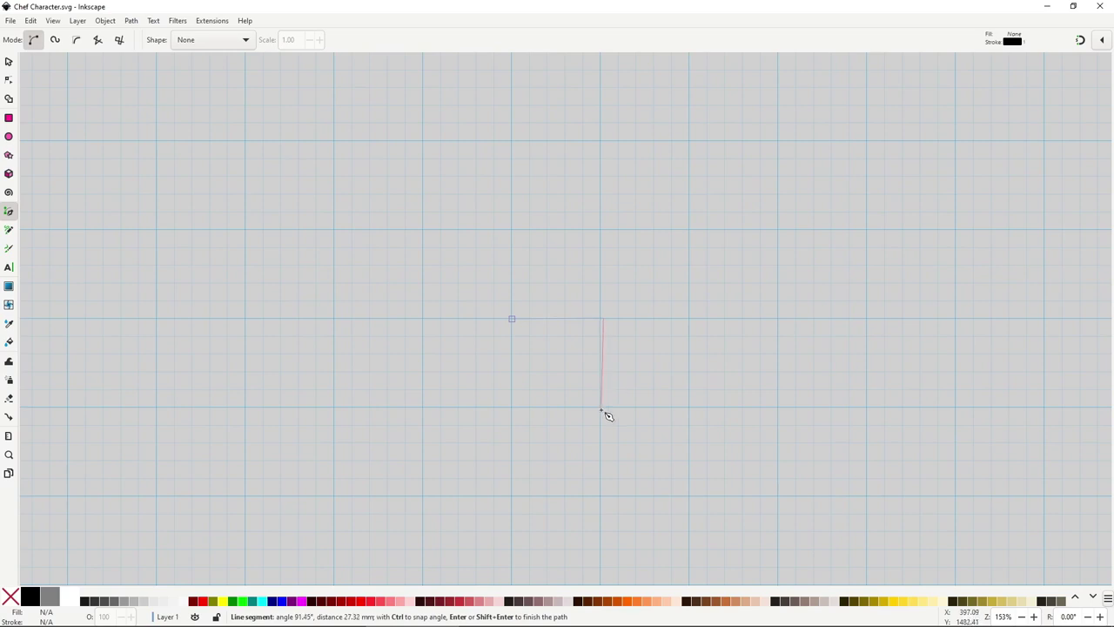
pyautogui.click(601, 408)
pyautogui.click(510, 408)
pyautogui.click(512, 319)
pyautogui.press('n')
pyautogui.moveTo(462, 281); pyautogui.dragTo(536, 460)
pyautogui.moveTo(512, 319); pyautogui.dragTo(422, 316)
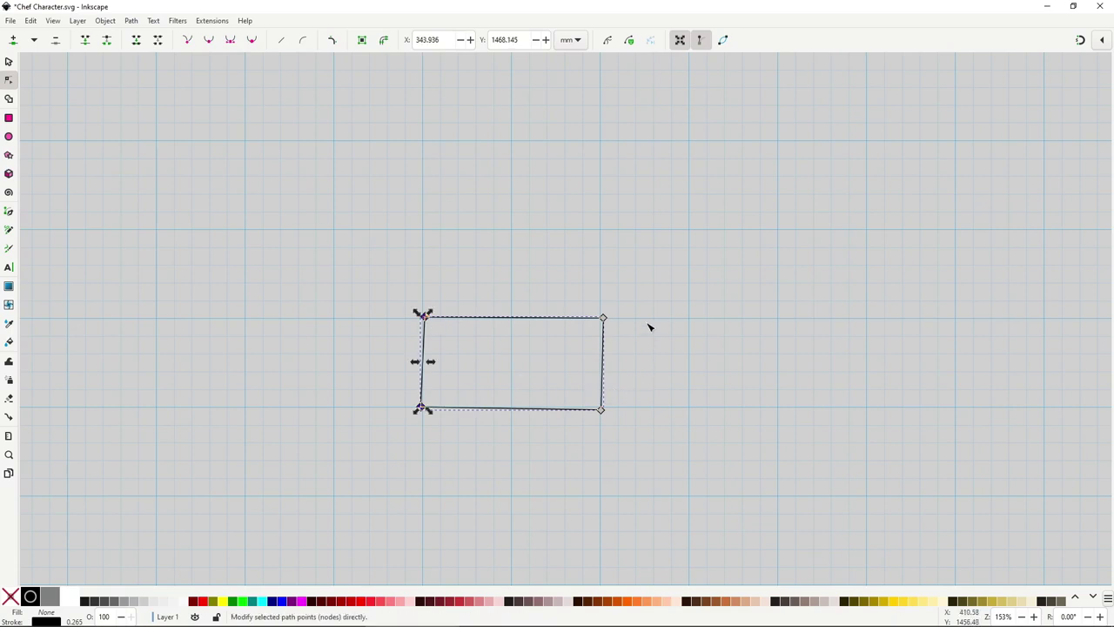
# Draw an open thumb outline about 32 by 15 mm over the palm's upper right corner with the Pen tool
pyautogui.press('b')
pyautogui.click(580, 327)
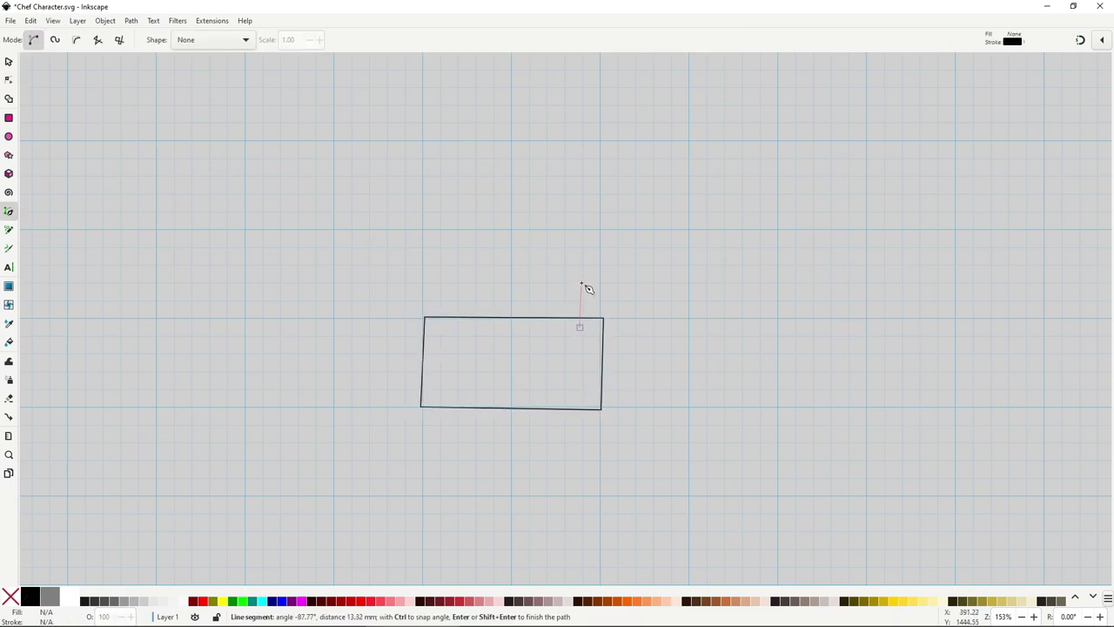
pyautogui.click(581, 282)
pyautogui.click(682, 279)
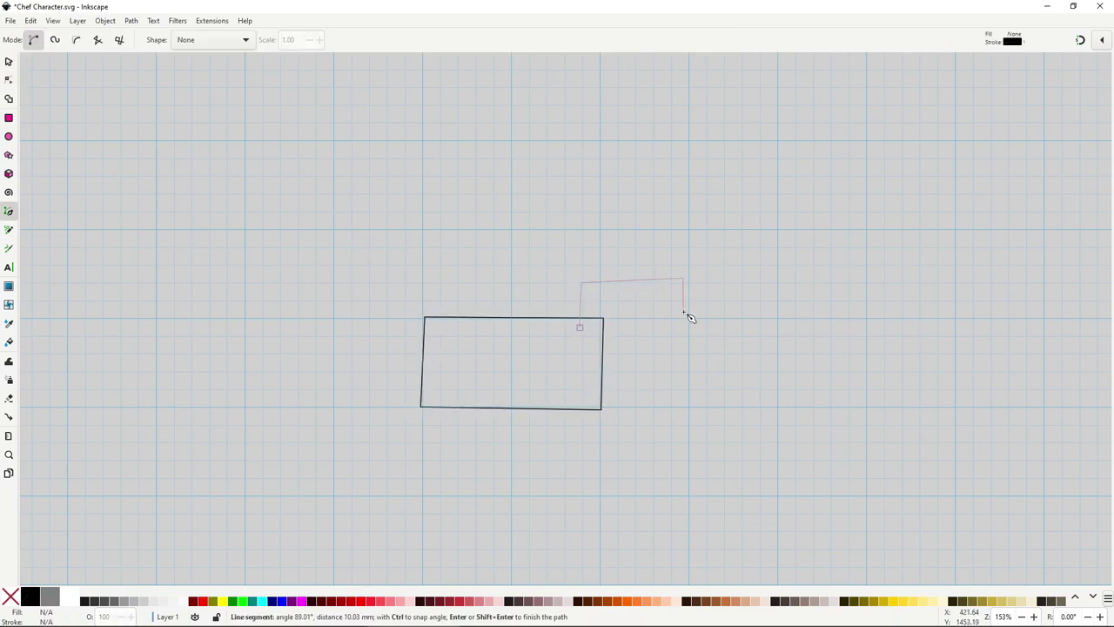
pyautogui.click(686, 319)
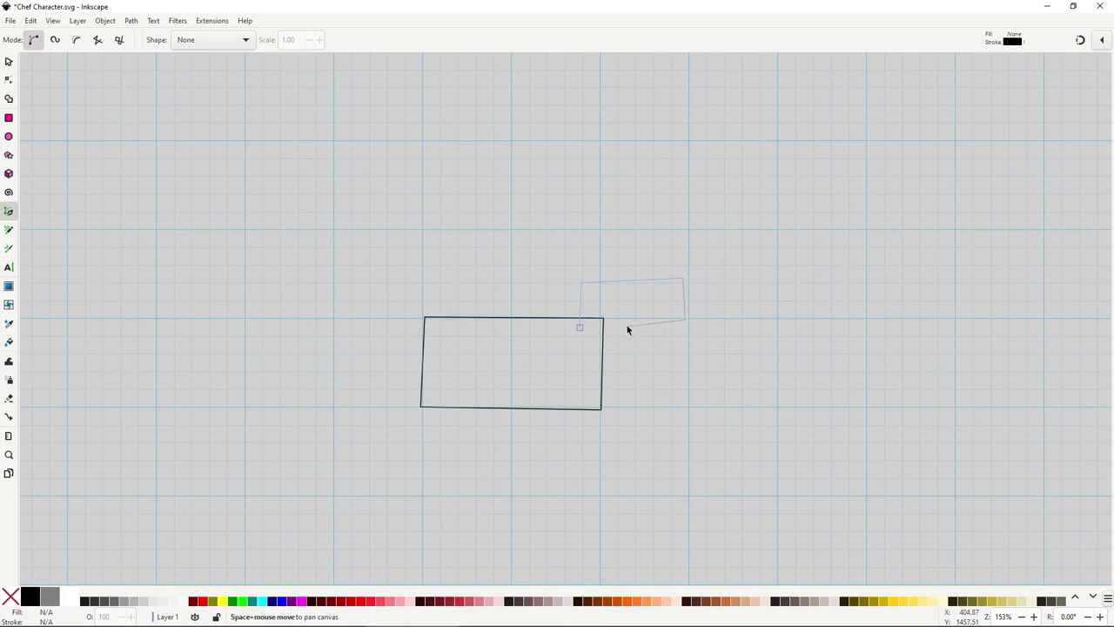
pyautogui.doubleClick(627, 328)
pyautogui.press('s')
pyautogui.click(660, 377)
pyautogui.hscroll(2, 662, 381)
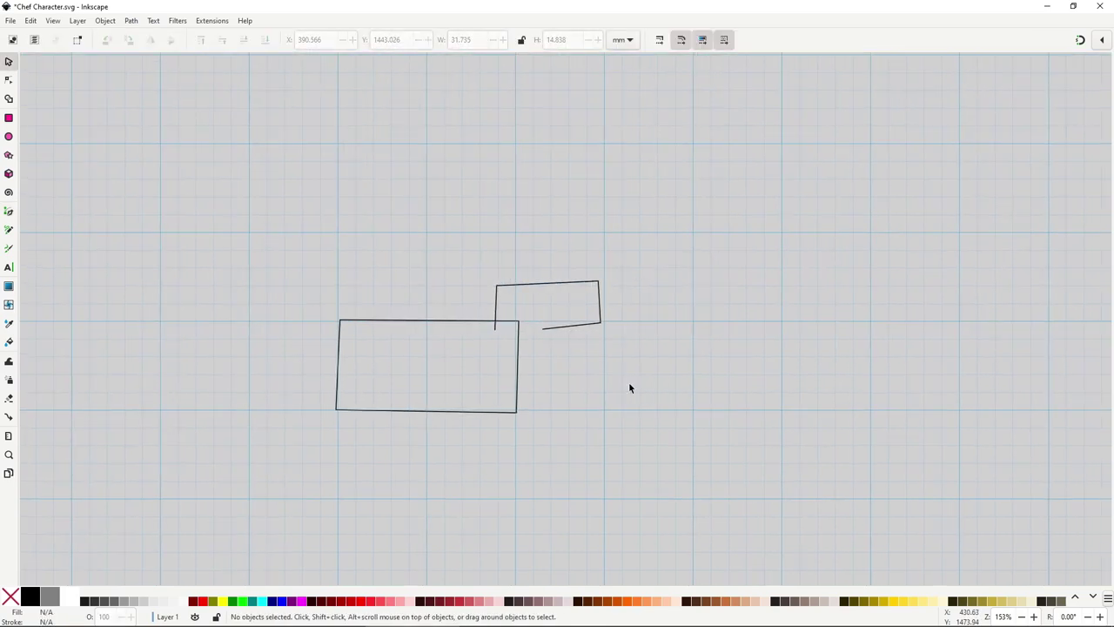
# Draw a closed four-sided finger outline beside the thumb's lower right corner with the Pen tool
pyautogui.press('b')
pyautogui.click(581, 320)
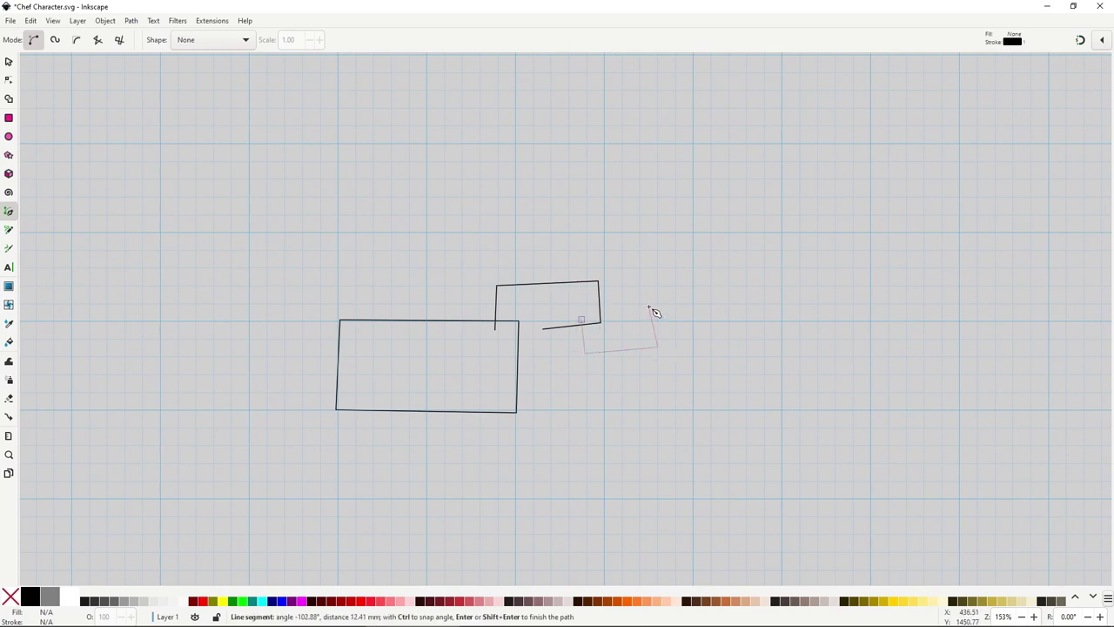
pyautogui.click(649, 306)
pyautogui.click(657, 348)
pyautogui.click(584, 353)
pyautogui.click(582, 320)
# Duplicate the finger outline twice and fan the copies out below the first finger
pyautogui.hotkey('ctrl', 'd')
pyautogui.moveTo(655, 328)
pyautogui.mouseDown()
pyautogui.moveTo(660, 366)
pyautogui.moveTo(665, 338)
pyautogui.mouseUp()
pyautogui.click(660, 365)
pyautogui.moveTo(654, 356); pyautogui.dragTo(654, 402)
pyautogui.hotkey('ctrl', 'd')
pyautogui.click(658, 381)
pyautogui.click(653, 397)
# Extend the palm's right edge until it lies underneath the three fingers
pyautogui.press('n')
pyautogui.click(517, 366)
pyautogui.click(518, 374)
pyautogui.moveTo(522, 323); pyautogui.dragTo(613, 330)
pyautogui.doubleClick(708, 353)
pyautogui.moveTo(714, 424); pyautogui.dragTo(646, 434)
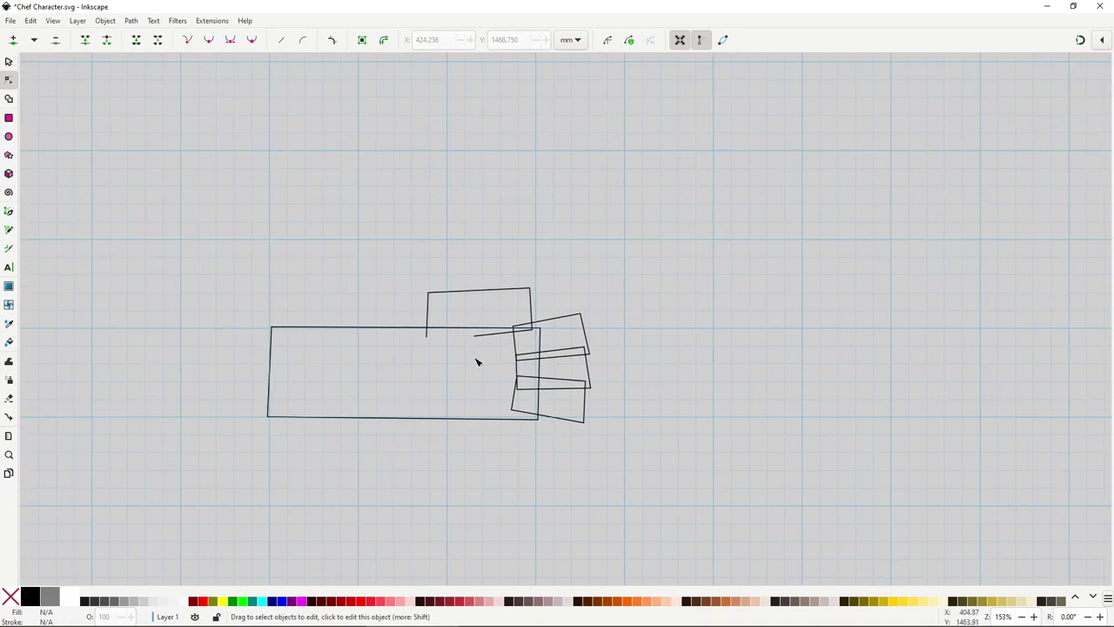
pyautogui.click(384, 328)
# Select the palm, thumb and three fingers and fill them with a light peach skin colour
pyautogui.moveTo(130, 192); pyautogui.dragTo(688, 477)
pyautogui.press('s')
pyautogui.moveTo(183, 212); pyautogui.dragTo(703, 518)
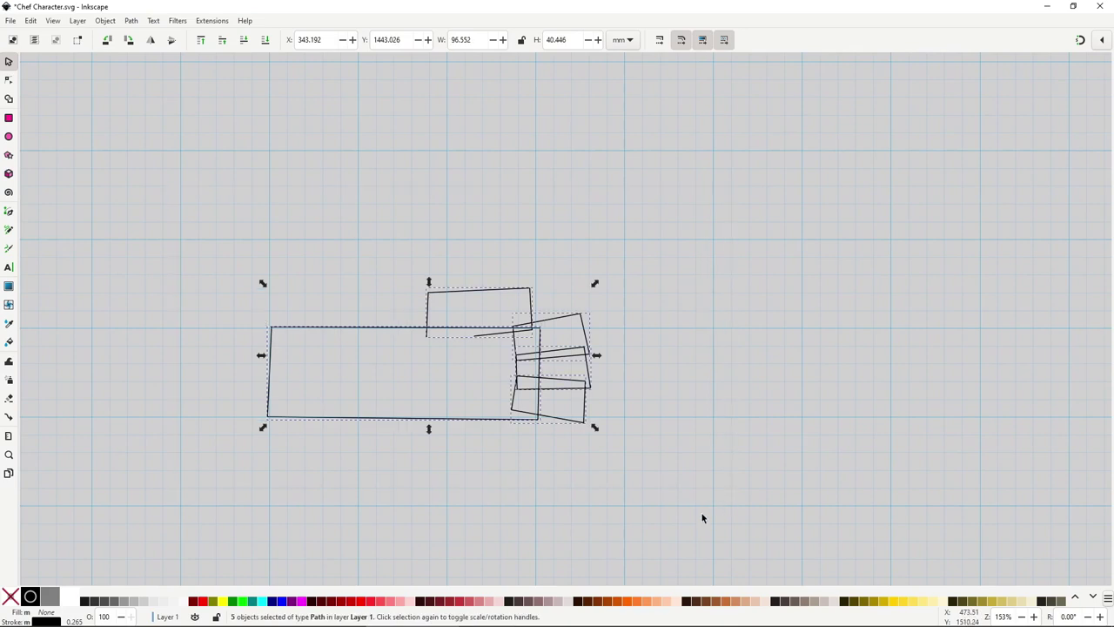
pyautogui.click(666, 601)
pyautogui.click(650, 450)
# Restack the hand so the thumb overlaps the top finger and each finger overlaps the one below it
pyautogui.click(514, 334)
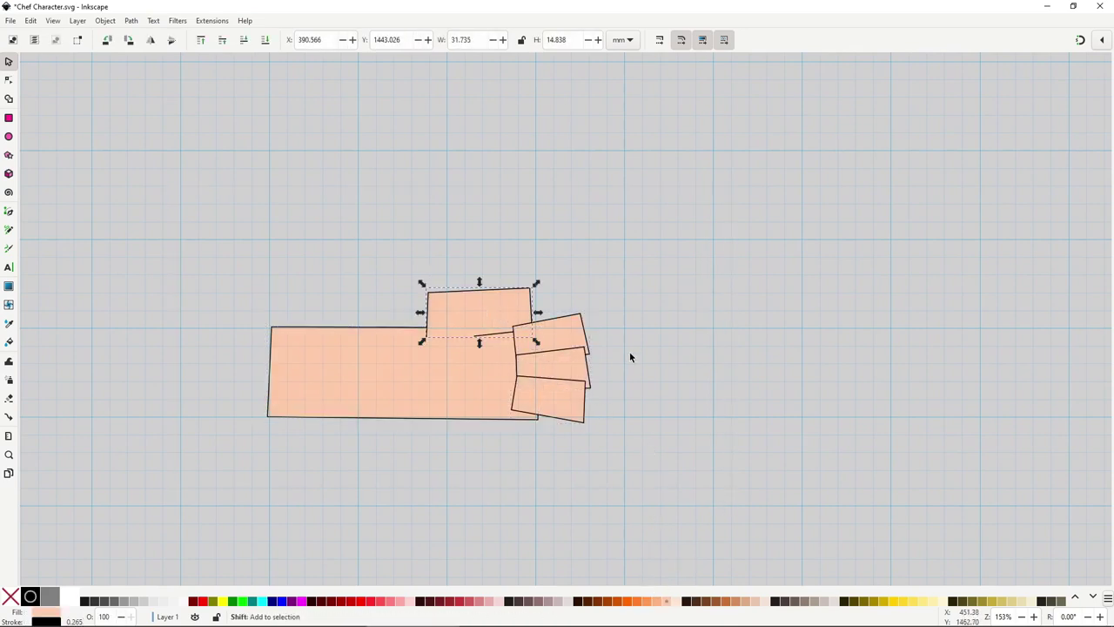
pyautogui.press('pagedown')
pyautogui.click(582, 367)
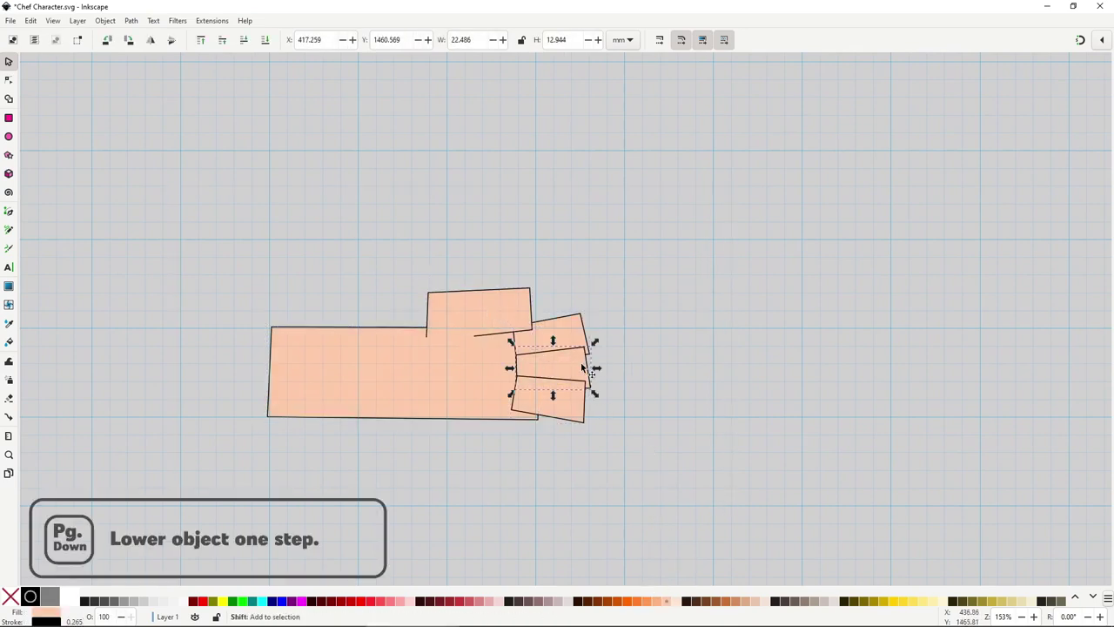
pyautogui.press('pagedown')
pyautogui.click(567, 412)
pyautogui.press('pagedown')
pyautogui.click(626, 426)
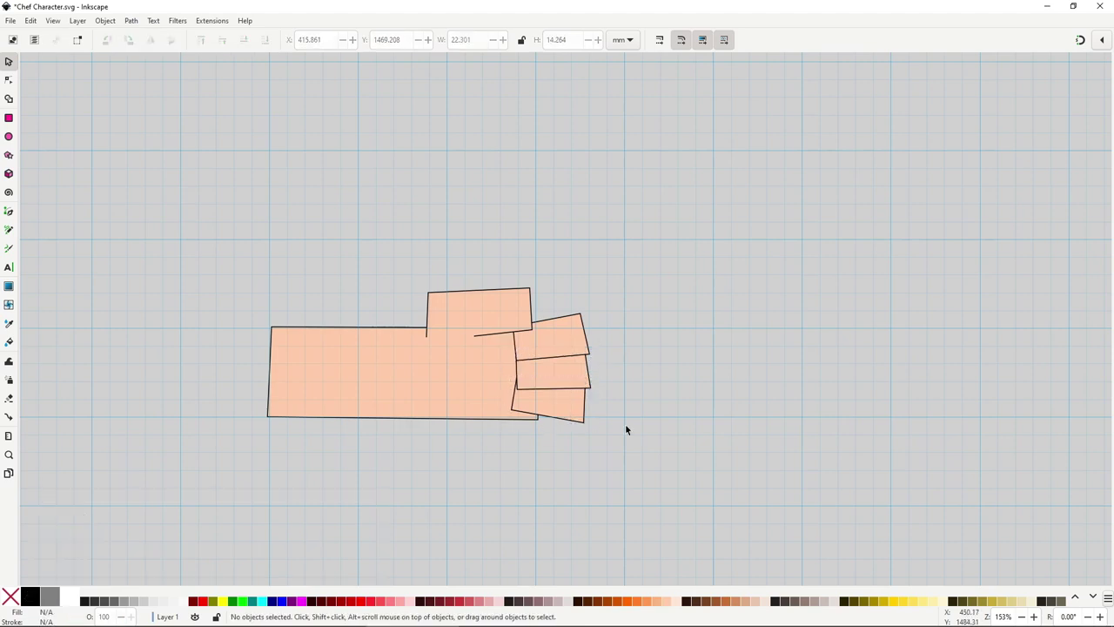
# Round the thumb's three outer corners into smooth curves
pyautogui.click(457, 305)
pyautogui.keyDown('ctrl'); pyautogui.scroll(2, 457, 304); pyautogui.keyUp('ctrl')
pyautogui.press('n')
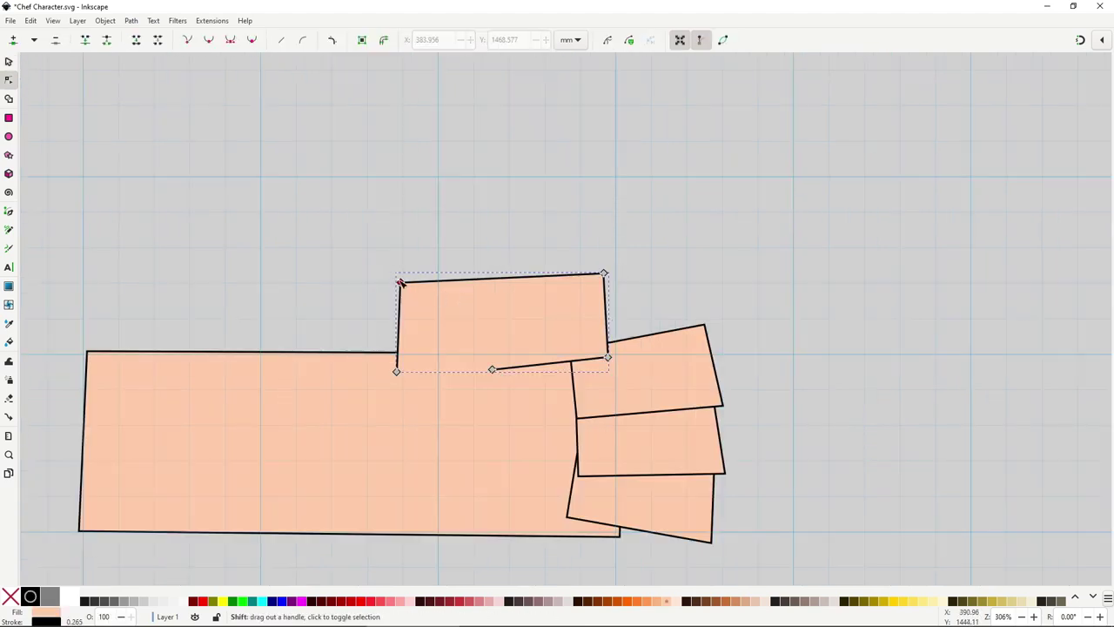
pyautogui.moveTo(401, 283); pyautogui.dragTo(392, 304)
pyautogui.keyDown('shift'); pyautogui.moveTo(603, 274); pyautogui.dragTo(630, 288); pyautogui.keyUp('shift')
pyautogui.keyDown('shift'); pyautogui.moveTo(611, 358); pyautogui.dragTo(633, 342); pyautogui.keyUp('shift')
# Round the corners of the top finger with curve handles
pyautogui.click(594, 376)
pyautogui.keyDown('shift'); pyautogui.moveTo(705, 324); pyautogui.dragTo(673, 309); pyautogui.keyUp('shift')
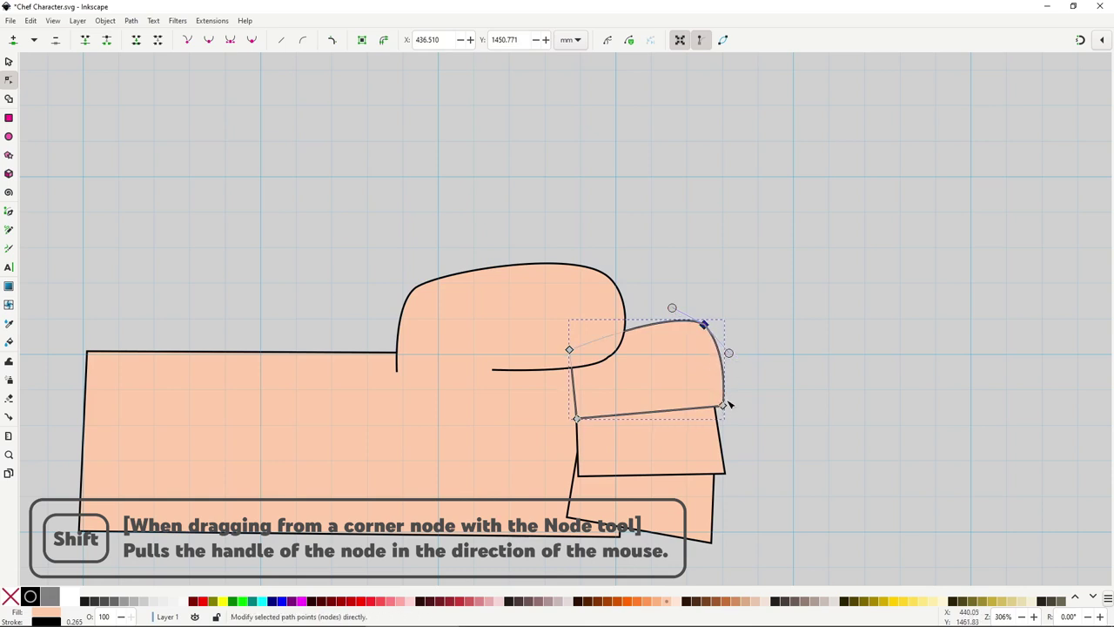
pyautogui.keyDown('shift'); pyautogui.moveTo(727, 406); pyautogui.dragTo(706, 428); pyautogui.keyUp('shift')
pyautogui.moveTo(577, 419)
pyautogui.keyDown('shift'); pyautogui.mouseDown()
pyautogui.moveTo(558, 405)
pyautogui.moveTo(595, 428)
pyautogui.mouseUp(); pyautogui.keyUp('shift')
# Curve the corners of the middle finger to match the rounded finger above it
pyautogui.click(687, 458)
pyautogui.keyDown('shift'); pyautogui.moveTo(714, 393); pyautogui.dragTo(734, 410); pyautogui.keyUp('shift')
pyautogui.keyDown('shift'); pyautogui.moveTo(725, 474); pyautogui.dragTo(699, 493); pyautogui.keyUp('shift')
pyautogui.keyDown('shift'); pyautogui.moveTo(578, 476); pyautogui.dragTo(595, 492); pyautogui.keyUp('shift')
pyautogui.keyDown('shift'); pyautogui.moveTo(578, 476); pyautogui.dragTo(565, 465); pyautogui.keyUp('shift')
# Curve the corners of the bottom finger so it matches the other two
pyautogui.click(686, 503)
pyautogui.keyDown('shift'); pyautogui.moveTo(714, 460); pyautogui.dragTo(696, 442); pyautogui.keyUp('shift')
pyautogui.keyDown('shift'); pyautogui.moveTo(715, 460); pyautogui.dragTo(734, 487); pyautogui.keyUp('shift')
pyautogui.keyDown('shift'); pyautogui.moveTo(711, 543); pyautogui.dragTo(688, 550); pyautogui.keyUp('shift')
pyautogui.keyDown('shift'); pyautogui.moveTo(566, 517); pyautogui.dragTo(585, 530); pyautogui.keyUp('shift')
# Shift the fingers closer together so they sit in a slightly staggered stack
pyautogui.press('s')
pyautogui.scroll(-2, 603, 497)
pyautogui.click(573, 403)
pyautogui.moveTo(541, 397); pyautogui.dragTo(557, 430)
pyautogui.click(560, 430)
# Move the outer corner nodes of the top and bottom fingers to tighten the fist's knuckle outline
pyautogui.scroll(2, 613, 408)
pyautogui.press('n')
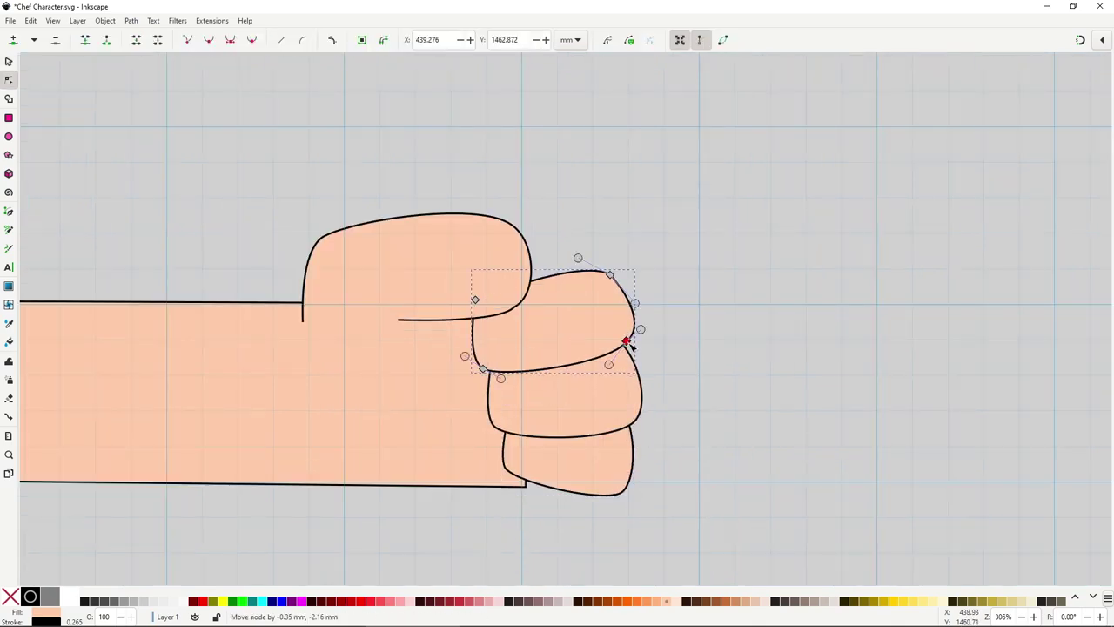
pyautogui.moveTo(626, 340); pyautogui.dragTo(582, 346)
pyautogui.click(607, 466)
pyautogui.moveTo(622, 494); pyautogui.dragTo(623, 481)
pyautogui.moveTo(624, 409); pyautogui.dragTo(613, 412)
# Narrow the thumb and lower its open wrist-side end into the palm
pyautogui.press('s')
pyautogui.click(680, 504)
pyautogui.click(514, 270)
pyautogui.moveTo(539, 268); pyautogui.dragTo(512, 268)
pyautogui.moveTo(488, 278); pyautogui.dragTo(510, 279)
pyautogui.press('n')
pyautogui.moveTo(327, 319); pyautogui.dragTo(329, 338)
pyautogui.press('s')
pyautogui.scroll(-2, 598, 377)
pyautogui.click(646, 430)
pyautogui.hscroll(4, 646, 434)
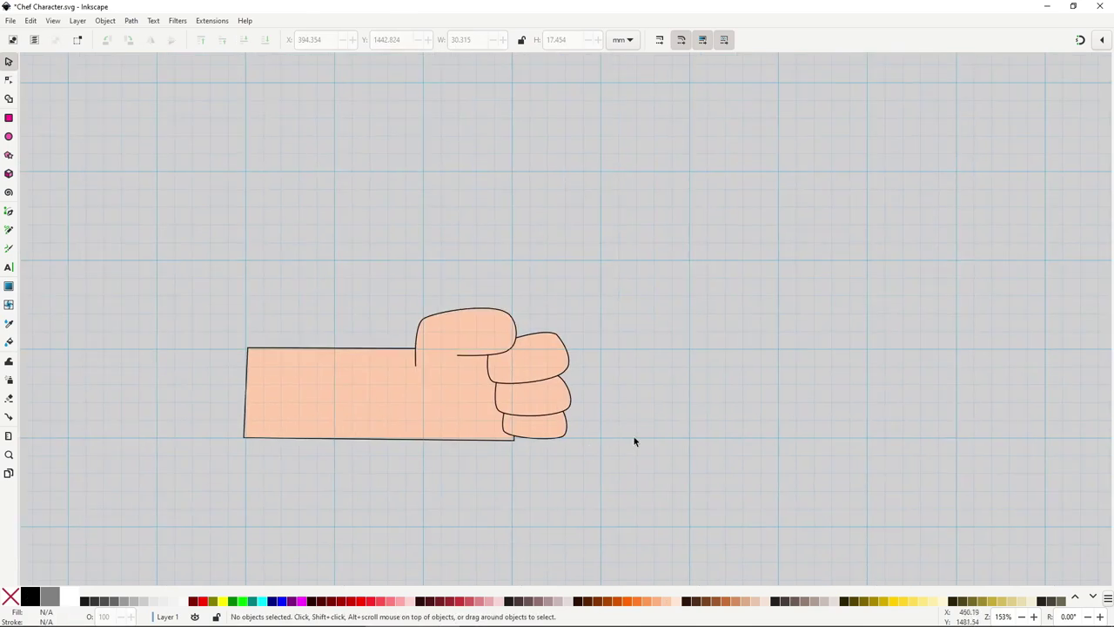
# Draw a closed four-cornered handle outline running down through the fist and widening toward the bottom
pyautogui.press('b')
pyautogui.click(460, 461)
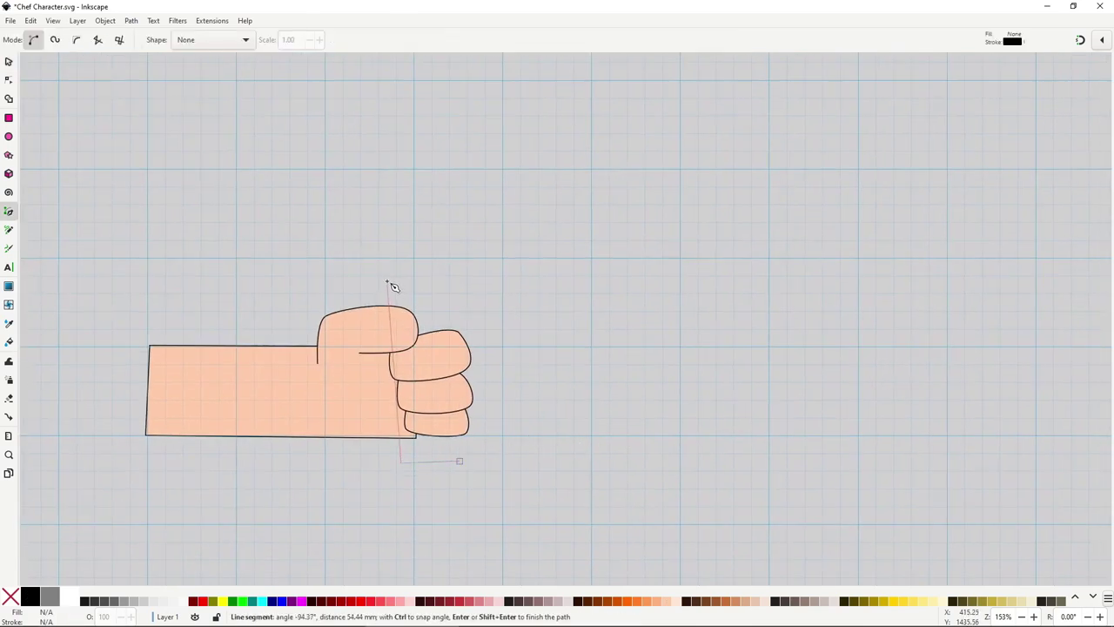
pyautogui.click(460, 462)
pyautogui.press('n')
pyautogui.click(464, 465)
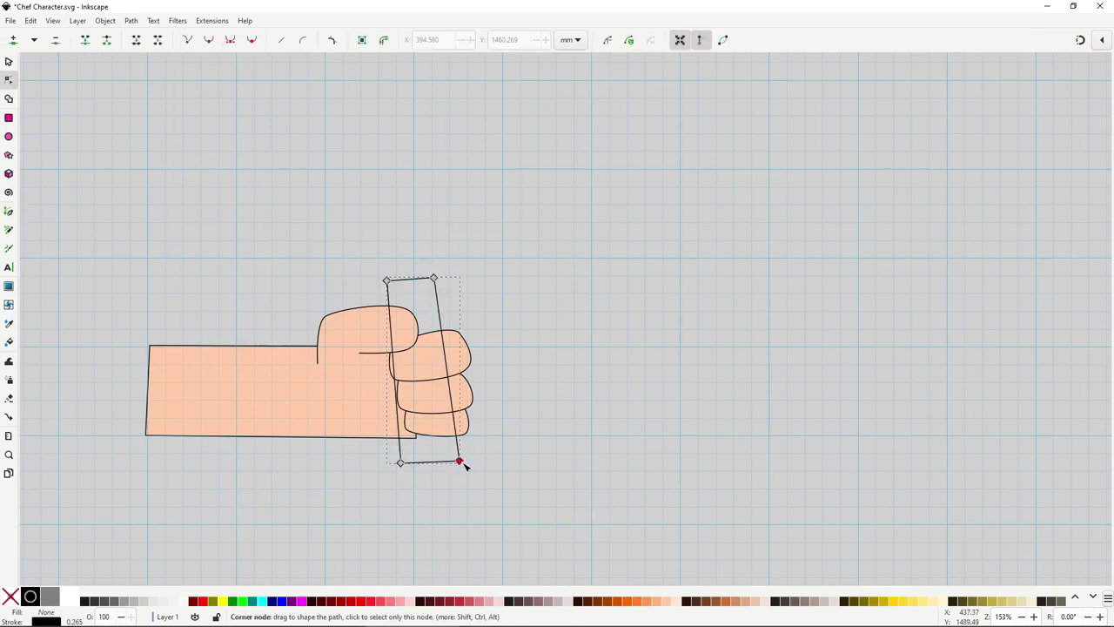
pyautogui.moveTo(466, 466); pyautogui.dragTo(395, 478)
pyautogui.moveTo(363, 231); pyautogui.dragTo(390, 479)
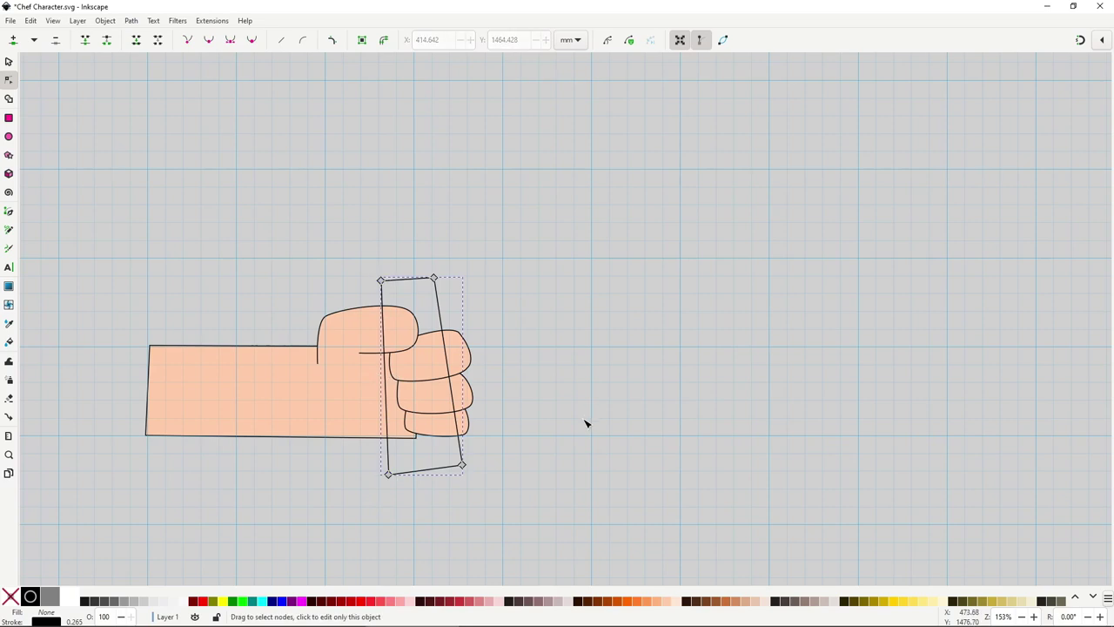
# Fill the handle with a light brown and lower it behind the thumb and fingers
pyautogui.click(729, 602)
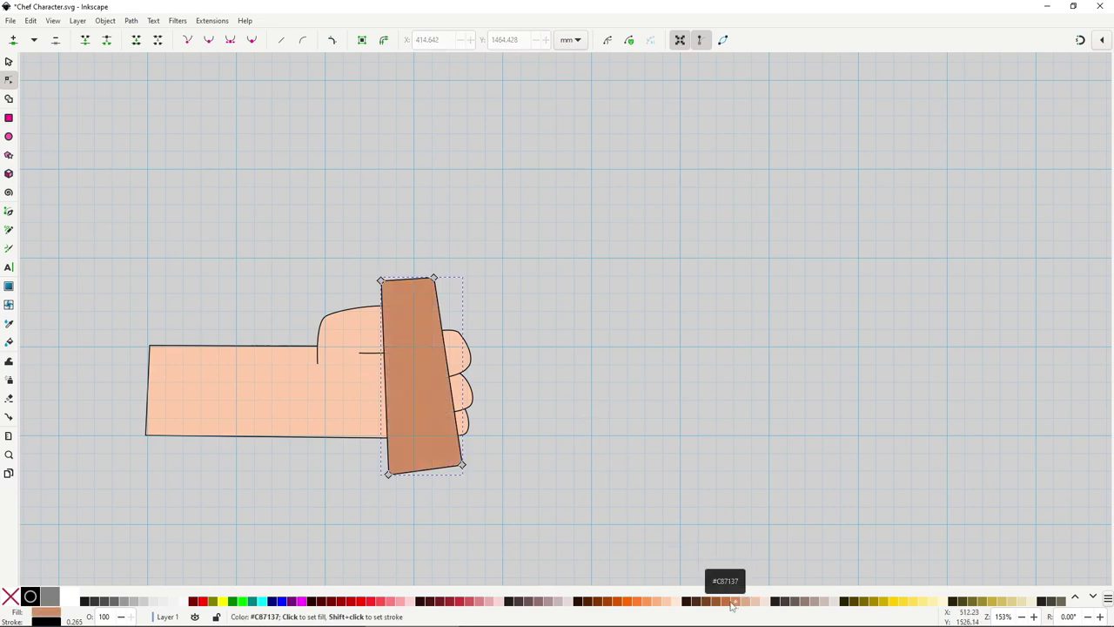
pyautogui.press('pagedown')
pyautogui.press('pagedown')
pyautogui.press('pagedown')
pyautogui.press('pagedown')
pyautogui.press('pagedown')
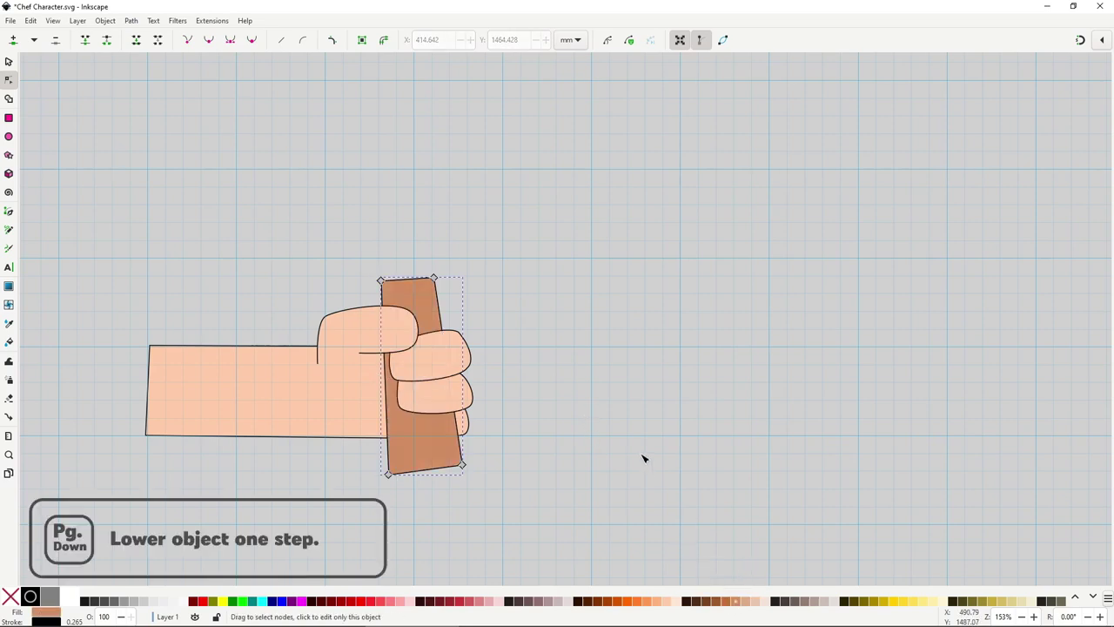
# Bow the handle's top and bottom edges downward into shallow curves
pyautogui.moveTo(427, 480)
pyautogui.mouseDown()
pyautogui.moveTo(435, 473)
pyautogui.moveTo(440, 492)
pyautogui.mouseUp()
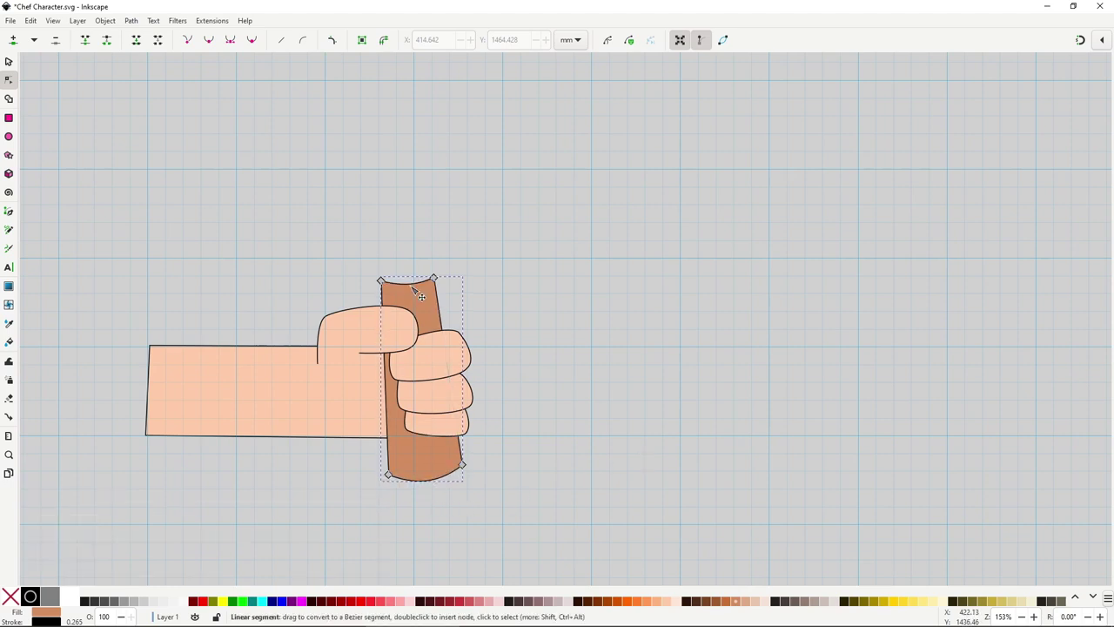
pyautogui.press('s')
pyautogui.click(533, 378)
pyautogui.scroll(-3, 447, 388)
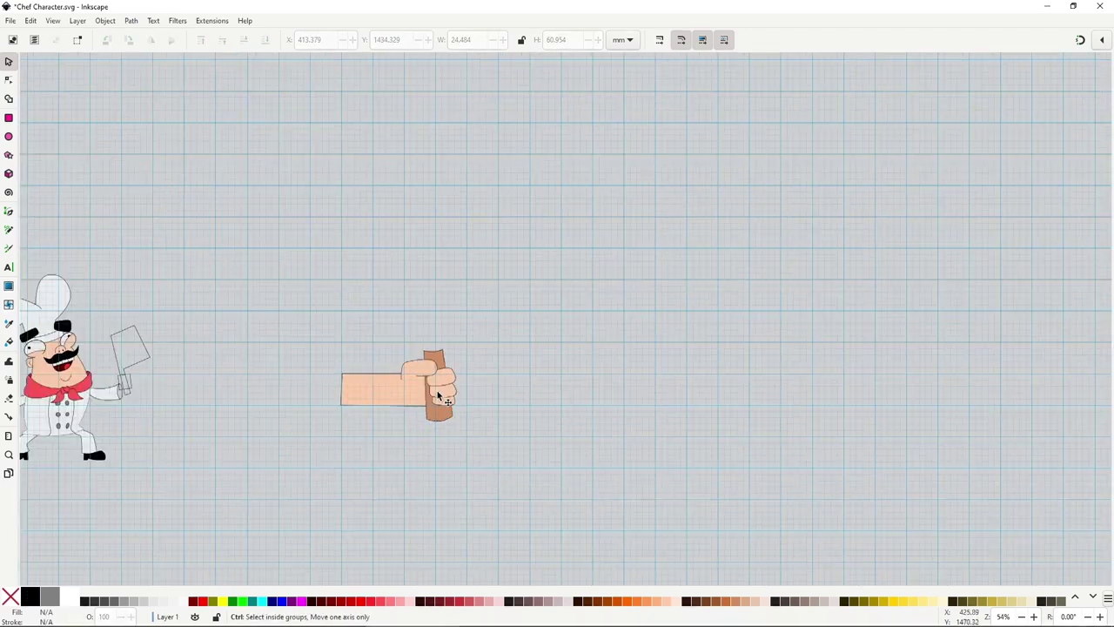
# Select all the hand and handle pieces and move them next to the chef's raised arm
pyautogui.moveTo(306, 297); pyautogui.dragTo(430, 426)
pyautogui.click(439, 388)
pyautogui.moveTo(440, 388); pyautogui.dragTo(247, 397)
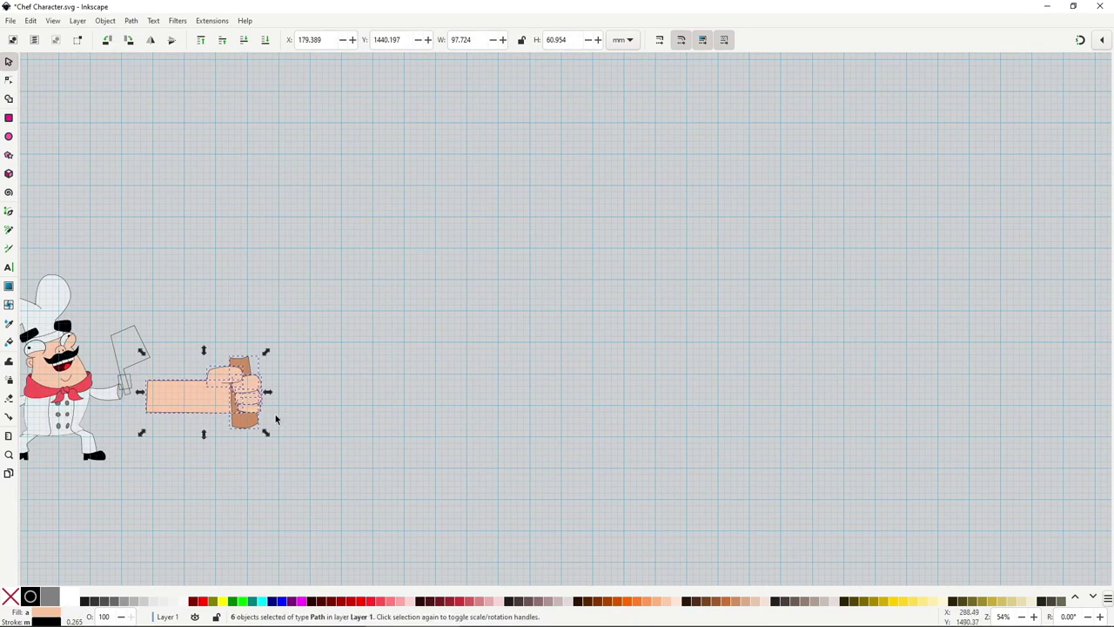
pyautogui.moveTo(267, 435); pyautogui.dragTo(343, 435)
# Scale the hand down, rotate it and place it over the rough hand at the sleeve's end
pyautogui.scroll(4, 317, 437)
pyautogui.scroll(1, 316, 436)
pyautogui.moveTo(346, 331); pyautogui.dragTo(609, 369)
pyautogui.moveTo(682, 291); pyautogui.dragTo(437, 425)
pyautogui.moveTo(560, 508); pyautogui.dragTo(477, 454)
pyautogui.moveTo(447, 408); pyautogui.dragTo(463, 411)
pyautogui.click(463, 412)
pyautogui.moveTo(493, 338); pyautogui.dragTo(491, 321)
pyautogui.moveTo(461, 398); pyautogui.dragTo(455, 391)
# Shorten the forearm by moving its two far-end nodes toward the wrist
pyautogui.click(365, 411)
pyautogui.press('n')
pyautogui.moveTo(283, 370); pyautogui.dragTo(326, 457)
pyautogui.moveTo(303, 389); pyautogui.dragTo(344, 390)
pyautogui.press('s')
pyautogui.click(447, 328)
pyautogui.press('Delete')
pyautogui.click(399, 403)
pyautogui.hotkey('ctrl', 'z')
# Group the six hand and handle pieces and move the group onto the sleeve opening
pyautogui.moveTo(329, 296); pyautogui.dragTo(507, 476)
pyautogui.keyDown('shift'); pyautogui.click(447, 323); pyautogui.keyUp('shift')
pyautogui.moveTo(455, 392); pyautogui.dragTo(431, 366)
pyautogui.hotkey('ctrl', 'z')
pyautogui.keyDown('shift'); pyautogui.click(315, 420); pyautogui.keyUp('shift')
pyautogui.click(466, 422)
pyautogui.keyDown('shift'); pyautogui.click(462, 406); pyautogui.keyUp('shift')
pyautogui.keyDown('shift'); pyautogui.click(409, 360); pyautogui.keyUp('shift')
pyautogui.hotkey('ctrl', 'g')
pyautogui.moveTo(461, 417); pyautogui.dragTo(439, 397)
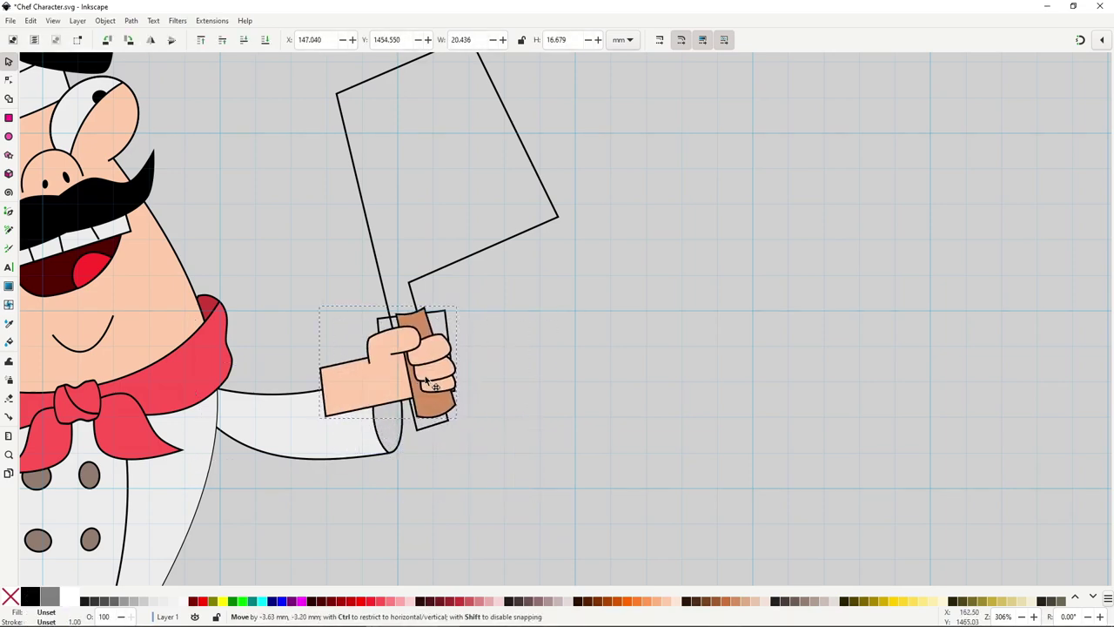
# Enlarge and rotate the hand group slightly so its handle lines up with the rough cleaver
pyautogui.scroll(1, 439, 397)
pyautogui.click(600, 383)
pyautogui.moveTo(655, 284); pyautogui.dragTo(646, 273)
pyautogui.moveTo(600, 379); pyautogui.dragTo(592, 372)
pyautogui.moveTo(645, 280); pyautogui.dragTo(665, 262)
pyautogui.moveTo(587, 345); pyautogui.dragTo(580, 354)
# Reshape the sleeve and its cuff opening by pulling their end nodes back and up around the wrist
pyautogui.click(444, 478)
pyautogui.keyDown('shift'); pyautogui.click(545, 470); pyautogui.keyUp('shift')
pyautogui.press('n')
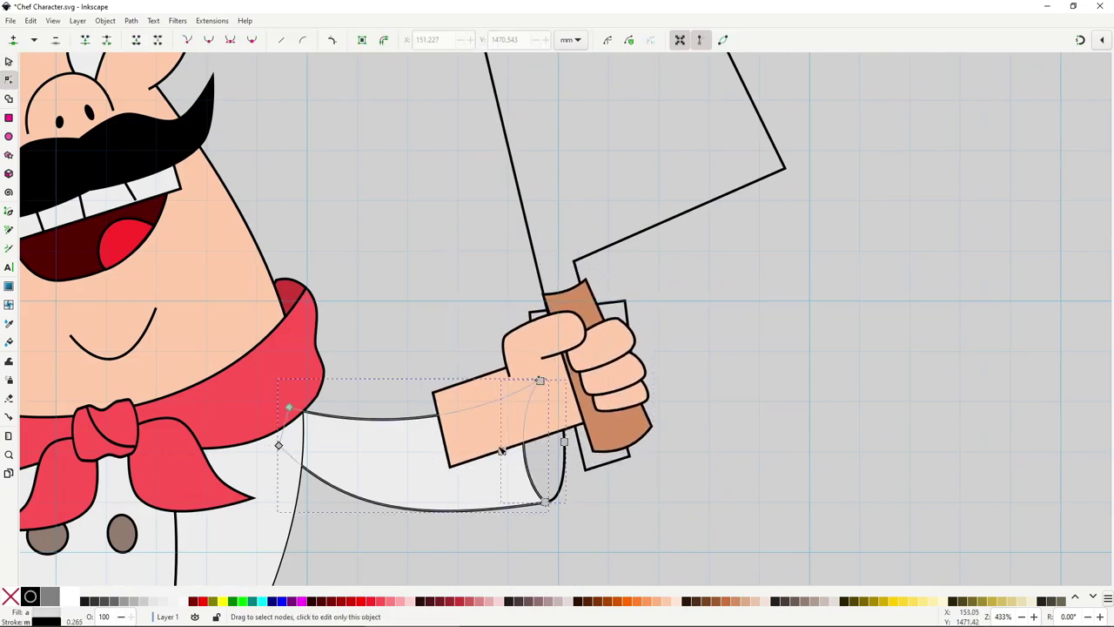
pyautogui.moveTo(447, 320); pyautogui.dragTo(600, 532)
pyautogui.moveTo(543, 383); pyautogui.dragTo(520, 353)
pyautogui.moveTo(375, 431); pyautogui.dragTo(375, 411)
pyautogui.moveTo(434, 303); pyautogui.dragTo(570, 518)
pyautogui.click(517, 354)
pyautogui.moveTo(546, 346); pyautogui.dragTo(534, 341)
pyautogui.press('Escape')
pyautogui.press('Escape')
# Delete the rough hand outline around the fist and ungroup the new hand
pyautogui.press('s')
pyautogui.click(634, 315)
pyautogui.click(534, 390)
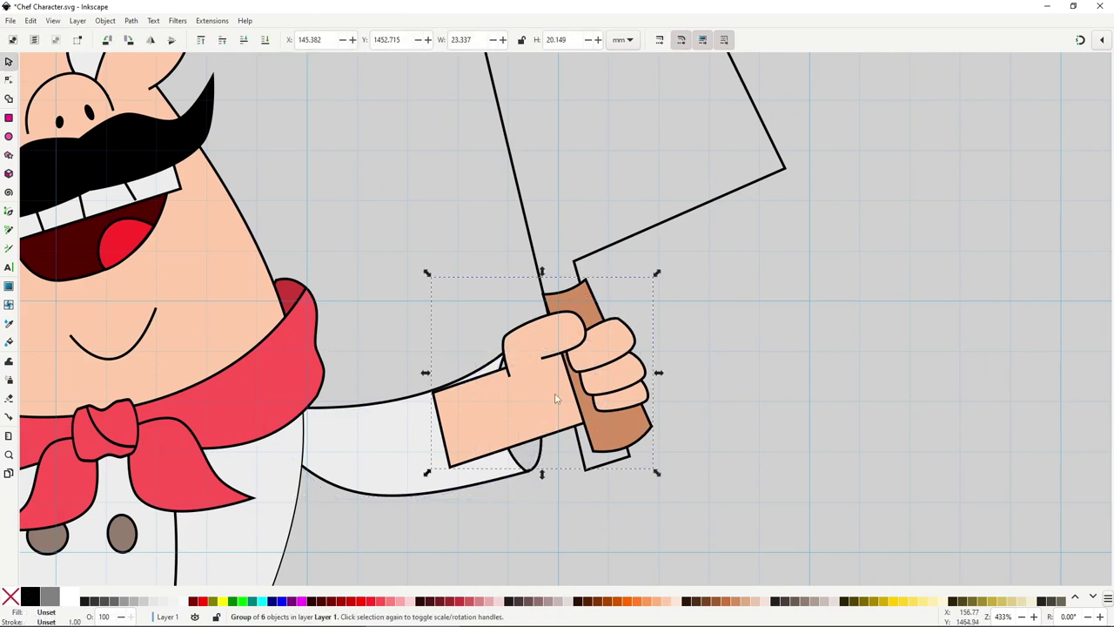
pyautogui.rightClick(538, 390)
pyautogui.click(616, 325)
# Lower the palm and forearm behind the sleeve and nudge the thumb slightly toward the fingers
pyautogui.click(517, 422)
pyautogui.press('pagedown')
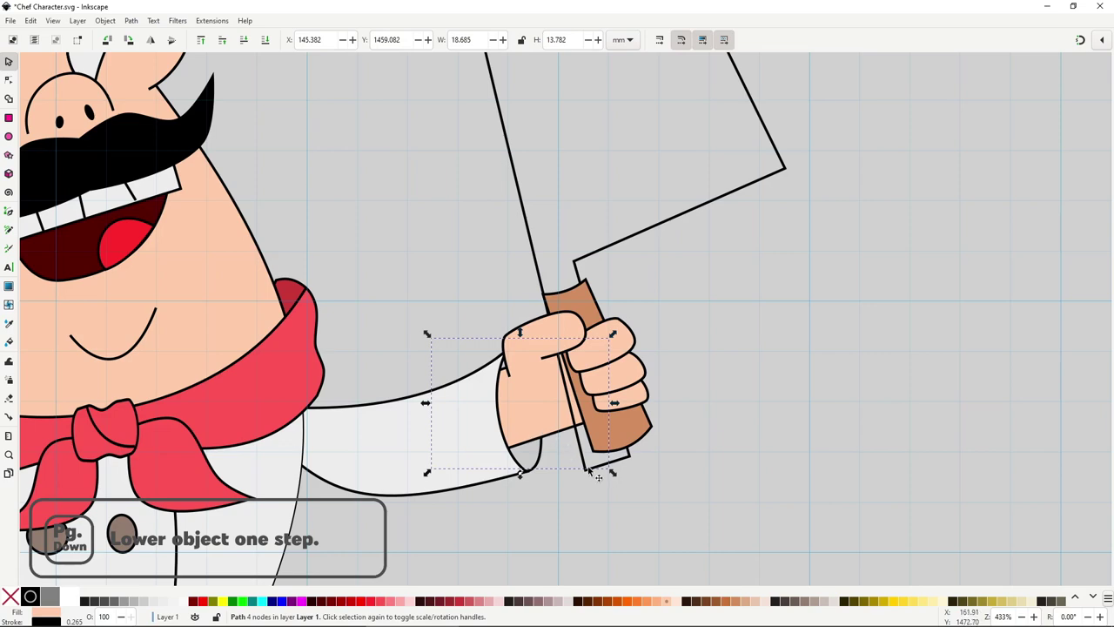
pyautogui.click(729, 402)
pyautogui.click(536, 340)
pyautogui.moveTo(535, 341); pyautogui.dragTo(544, 340)
pyautogui.click(440, 462)
pyautogui.scroll(-1, 426, 508)
pyautogui.scroll(1, 466, 545)
pyautogui.doubleClick(501, 383)
pyautogui.click(523, 401)
pyautogui.press('Escape')
pyautogui.press('Escape')
pyautogui.moveTo(578, 297); pyautogui.dragTo(532, 427)
pyautogui.scroll(-1, 533, 427)
# Trace the rough cleaver with a closed six-node blade outline that starts and ends at the handle's top
pyautogui.press('b')
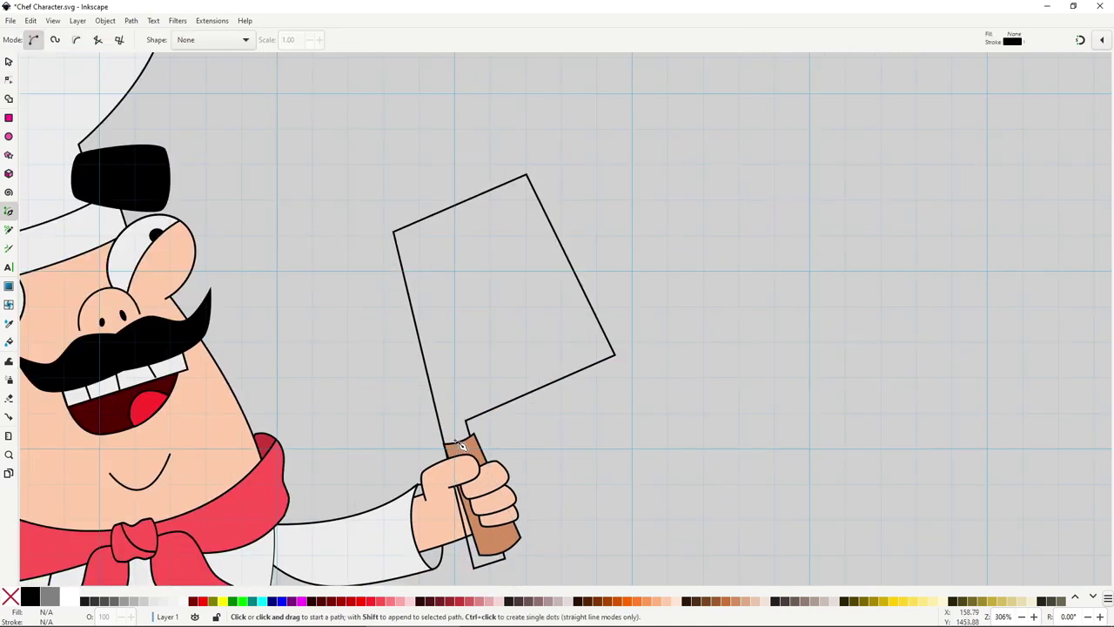
pyautogui.press('n')
pyautogui.press('b')
pyautogui.click(455, 453)
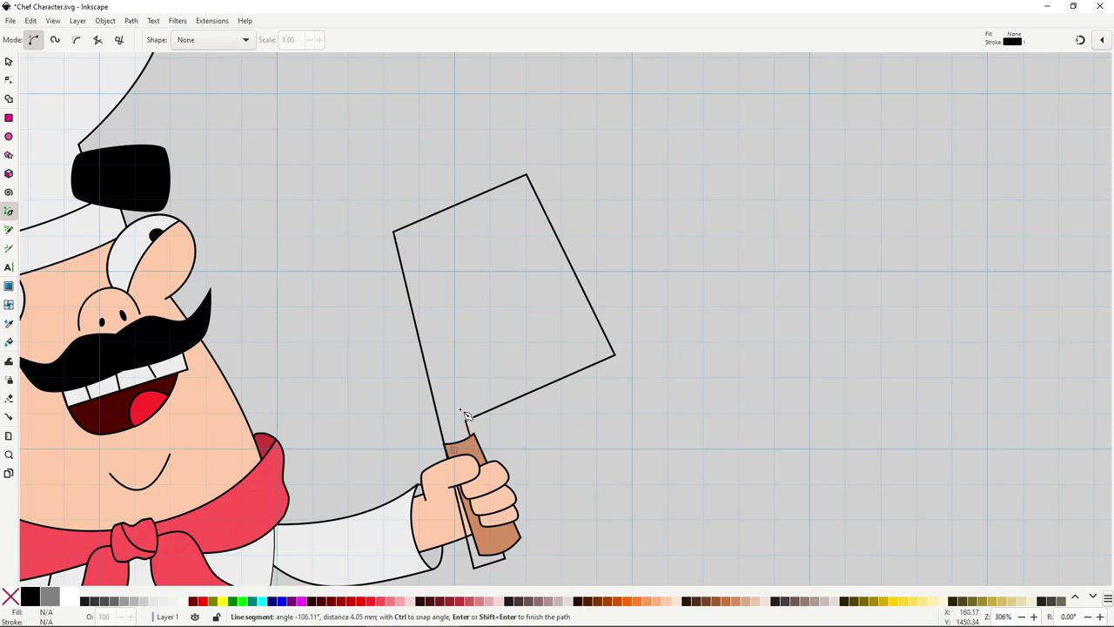
pyautogui.click(617, 355)
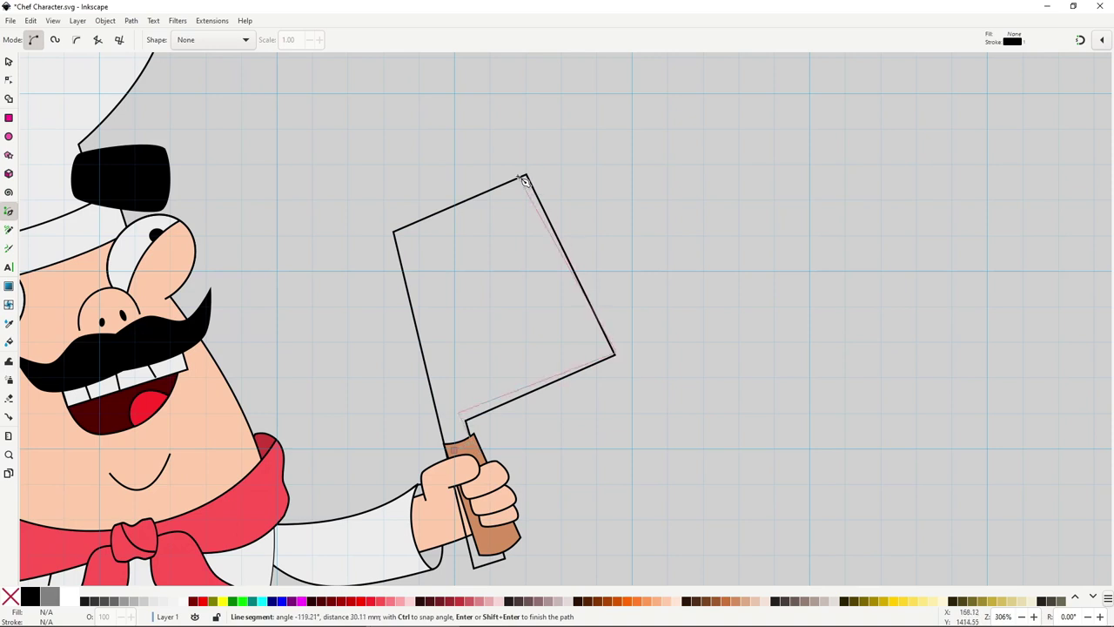
pyautogui.click(525, 180)
pyautogui.click(394, 231)
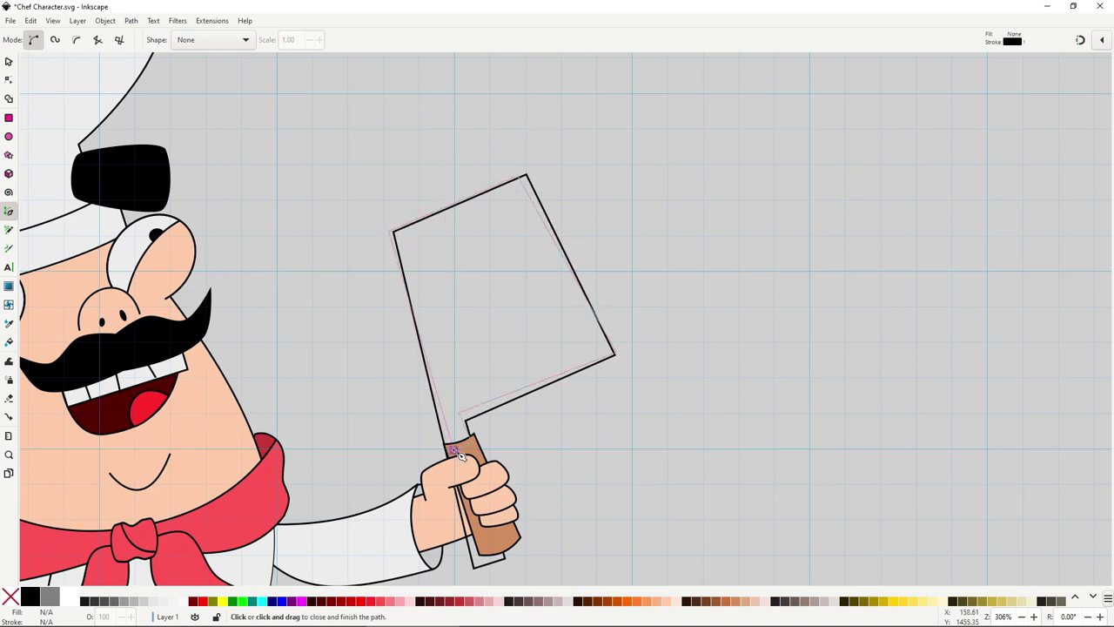
pyautogui.click(455, 450)
# Pull the new blade's upper-left corner outward and delete the rough cleaver outline
pyautogui.press('n')
pyautogui.moveTo(391, 231); pyautogui.dragTo(381, 233)
pyautogui.press('s')
pyautogui.click(406, 270)
pyautogui.press('Delete')
# Bow the blade's left edge inward and adjust its upper-left corner and the neck corner above the handle
pyautogui.doubleClick(418, 331)
pyautogui.moveTo(418, 331); pyautogui.dragTo(427, 337)
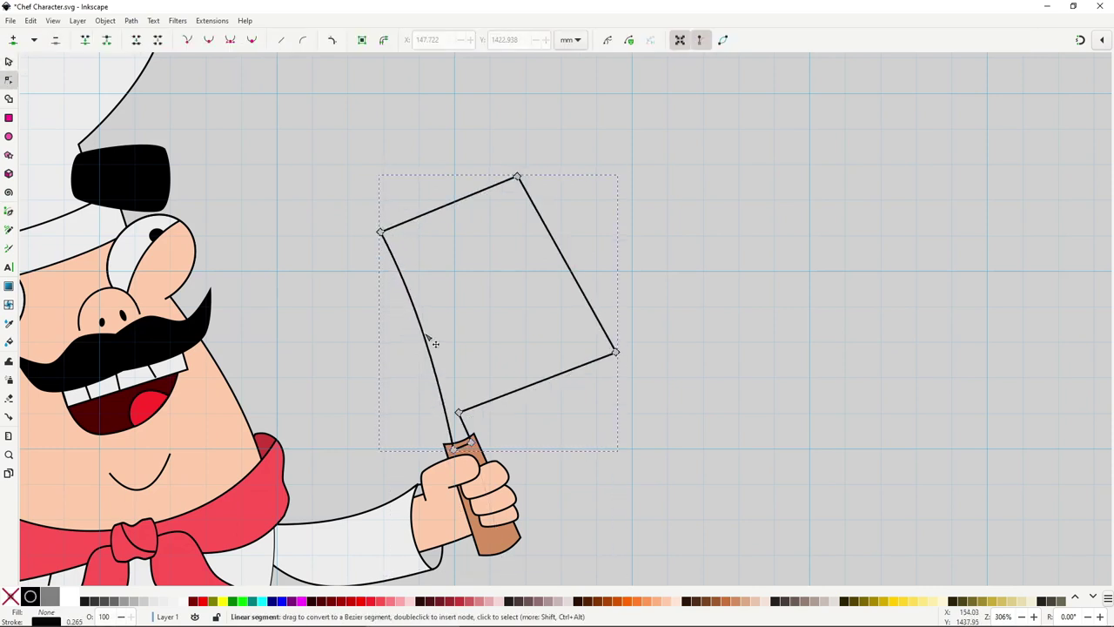
pyautogui.moveTo(380, 232); pyautogui.dragTo(374, 232)
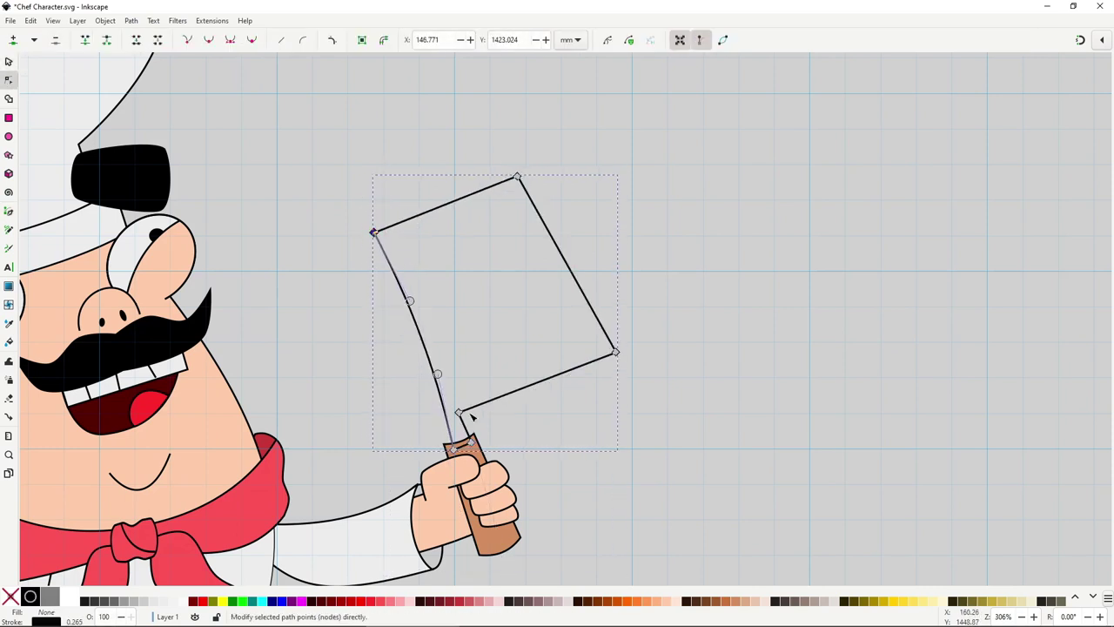
pyautogui.moveTo(458, 412); pyautogui.dragTo(464, 416)
# Curve the blade's lower edge and neck and pull its lower-right corner inward
pyautogui.scroll(2, 456, 456)
pyautogui.moveTo(473, 375); pyautogui.dragTo(490, 327)
pyautogui.moveTo(774, 249); pyautogui.dragTo(738, 237)
pyautogui.hotkey('ctrl', 'z')
pyautogui.moveTo(650, 286); pyautogui.dragTo(643, 278)
pyautogui.moveTo(766, 231); pyautogui.dragTo(699, 259)
pyautogui.moveTo(484, 317); pyautogui.dragTo(525, 303)
# Bow the blade's right and top edges outward
pyautogui.moveTo(547, 251); pyautogui.dragTo(511, 430)
pyautogui.scroll(-1, 541, 347)
pyautogui.moveTo(625, 294); pyautogui.dragTo(641, 279)
pyautogui.moveTo(609, 220); pyautogui.dragTo(595, 199)
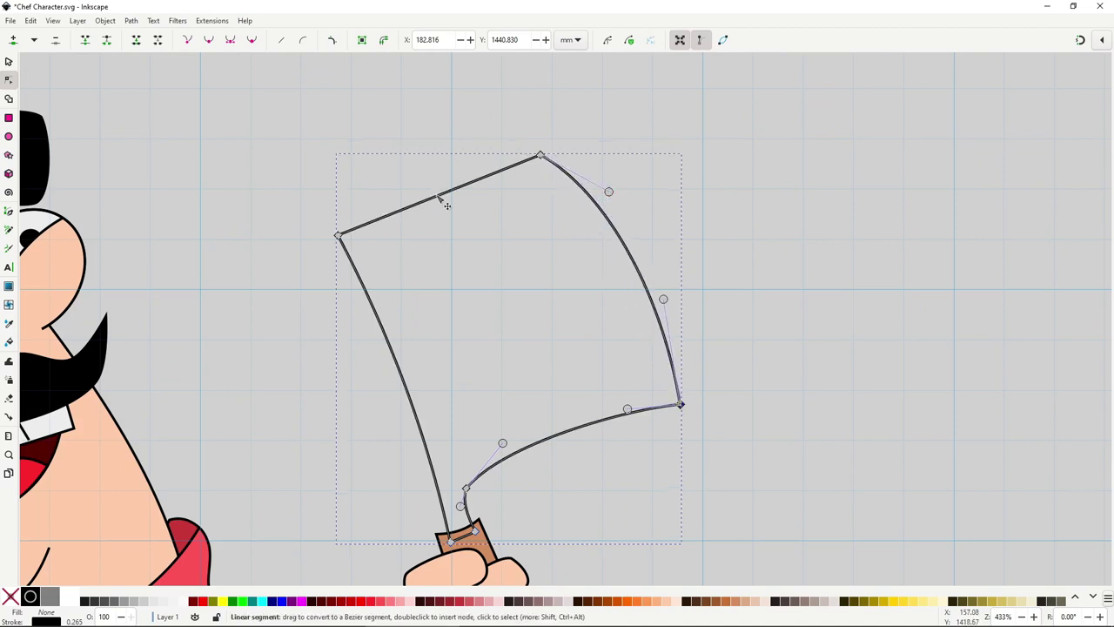
pyautogui.moveTo(441, 194); pyautogui.dragTo(436, 182)
# Rotate the blade slightly counter-clockwise about its base at the handle
pyautogui.press('s')
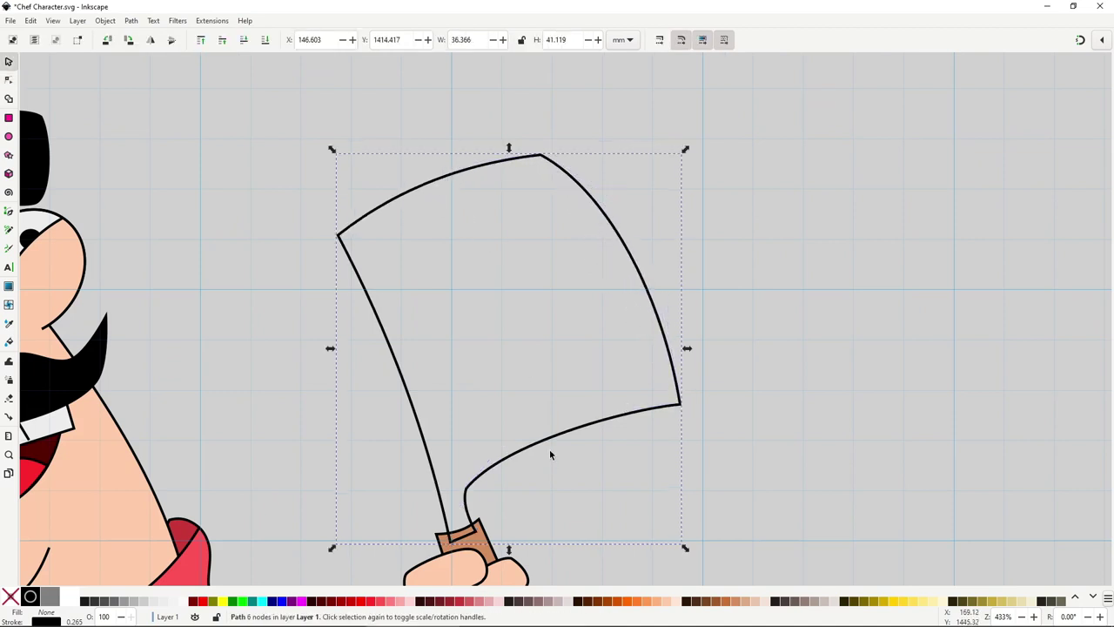
pyautogui.scroll(-1, 601, 292)
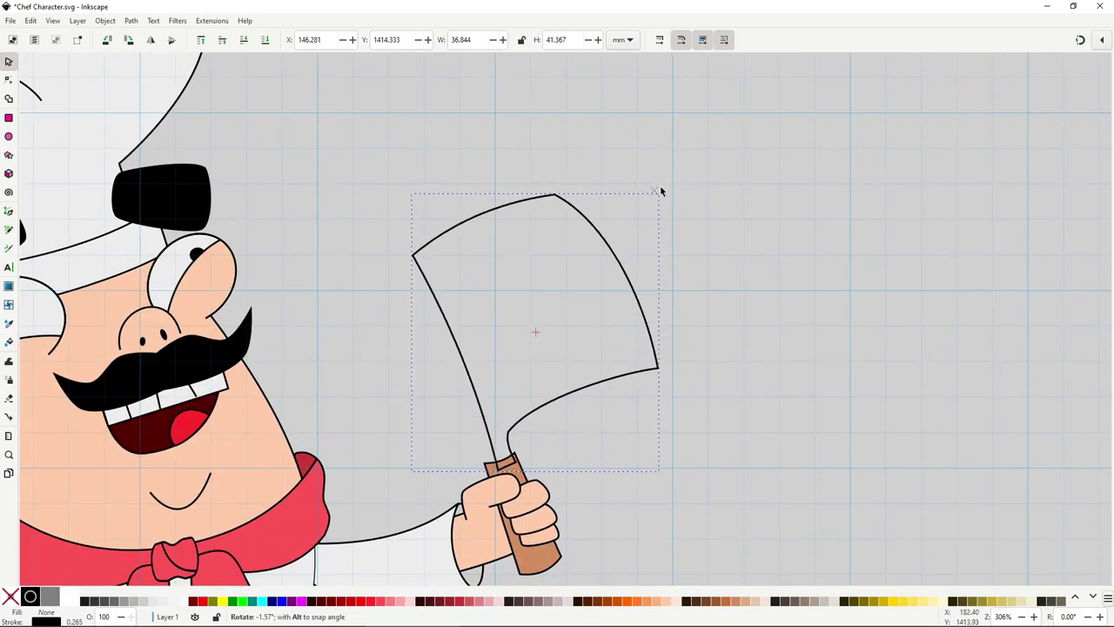
pyautogui.click(536, 342)
pyautogui.moveTo(535, 343); pyautogui.dragTo(503, 468)
pyautogui.moveTo(659, 191); pyautogui.dragTo(640, 178)
pyautogui.scroll(-2, 624, 383)
pyautogui.moveTo(636, 491); pyautogui.dragTo(680, 422)
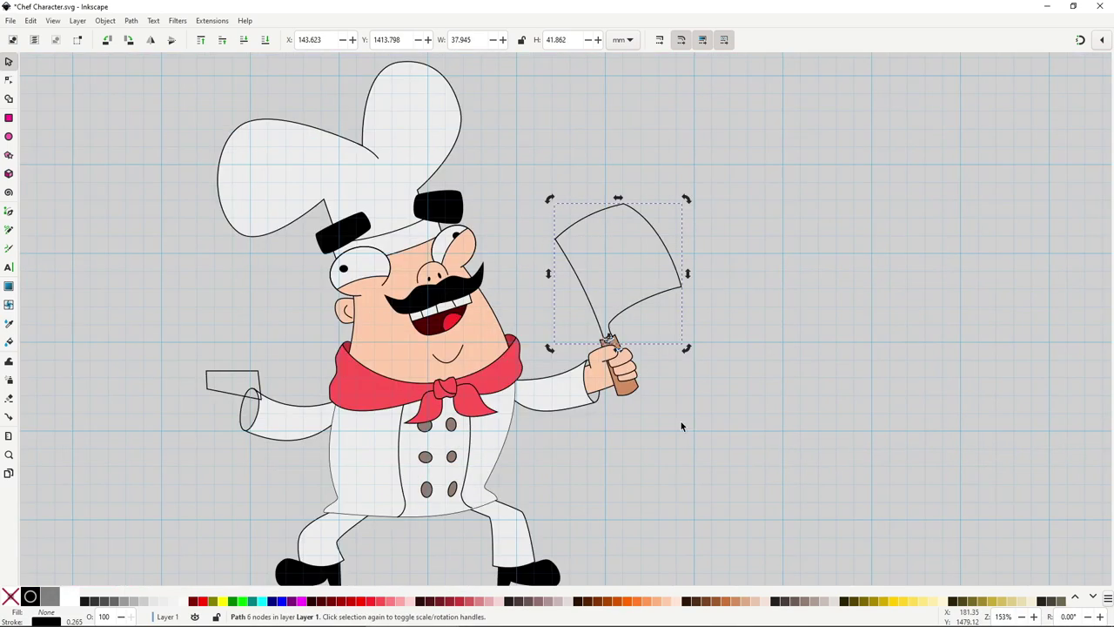
# Fill the cleaver blade with the grey-blue colour #B7C4C8
pyautogui.click(1095, 598)
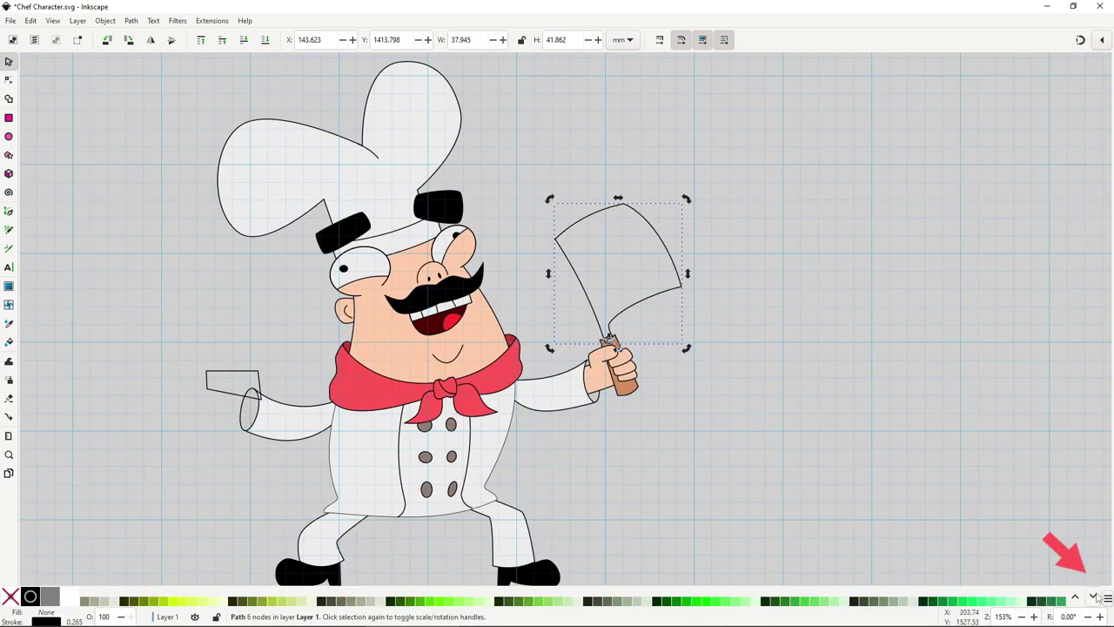
pyautogui.click(1096, 597)
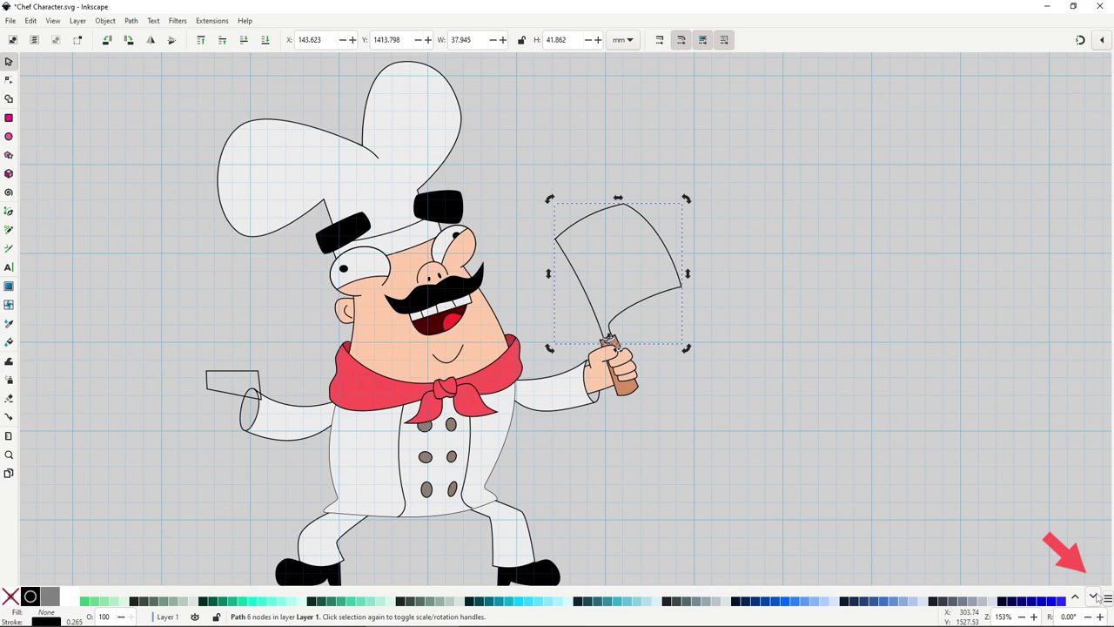
pyautogui.click(716, 601)
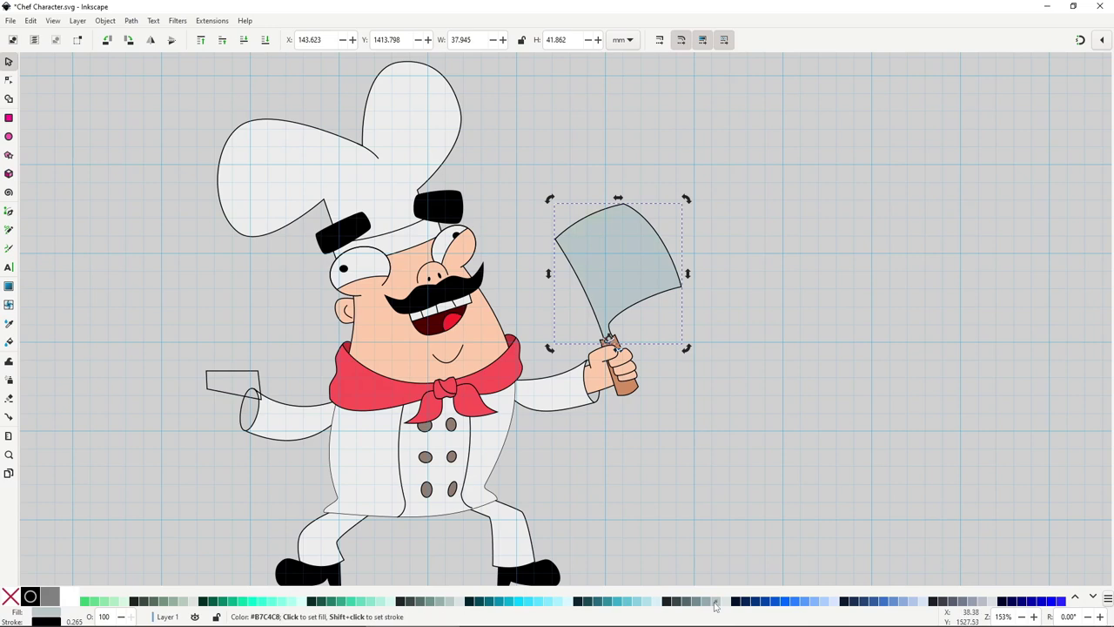
pyautogui.click(730, 377)
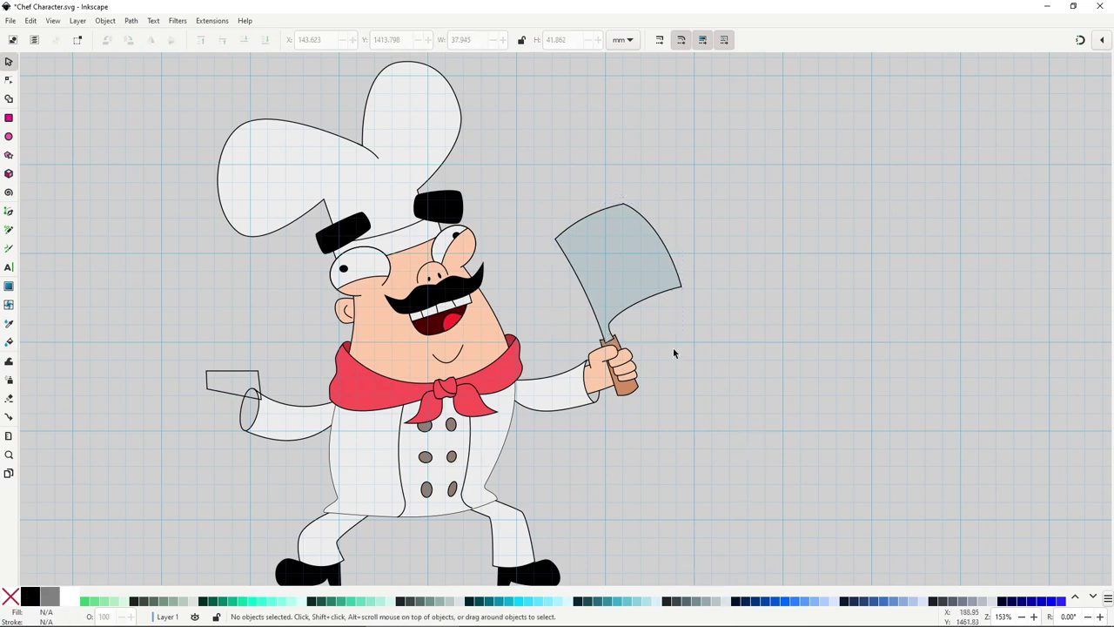
# Stack the blade behind the wooden handle so the handle overlaps its lower end
pyautogui.click(644, 283)
pyautogui.click(702, 340)
pyautogui.scroll(4, 630, 365)
pyautogui.click(550, 318)
pyautogui.click(611, 336)
pyautogui.keyDown('shift'); pyautogui.click(622, 379); pyautogui.keyUp('shift')
pyautogui.keyDown('shift'); pyautogui.click(642, 413); pyautogui.keyUp('shift')
pyautogui.click(535, 324)
pyautogui.scroll(-2, 536, 380)
# Fine-tune the thumb outline's nodes where it wraps around the cleaver handle
pyautogui.click(654, 388)
pyautogui.scroll(1, 577, 385)
pyautogui.click(557, 187)
pyautogui.keyDown('shift'); pyautogui.click(540, 326); pyautogui.keyUp('shift')
pyautogui.click(704, 318)
pyautogui.scroll(-4, 703, 318)
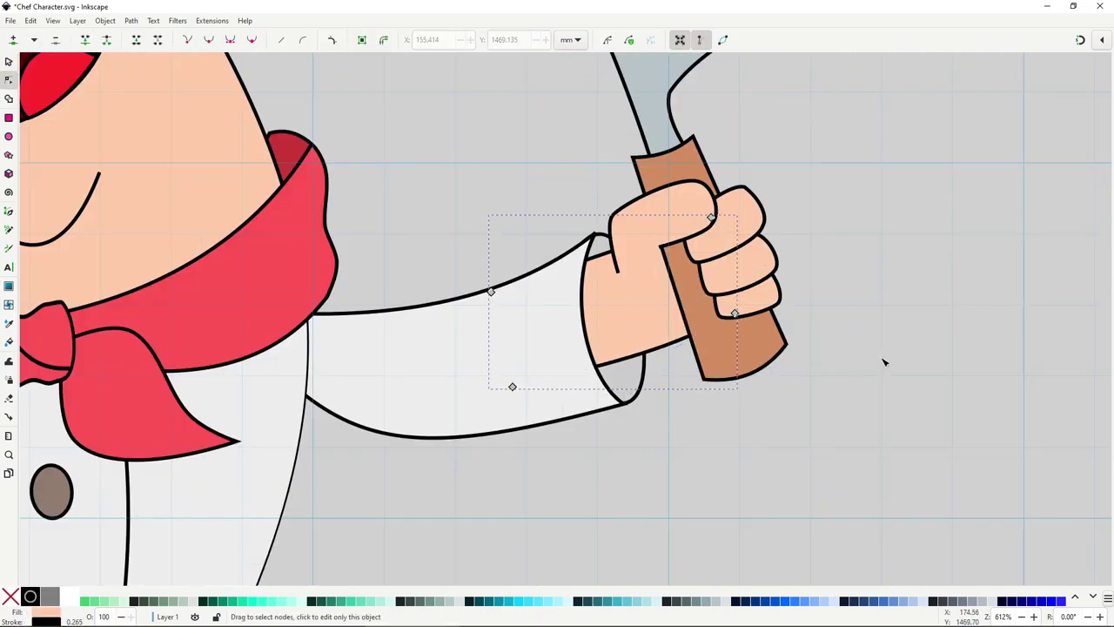
pyautogui.scroll(-4, 739, 418)
pyautogui.scroll(4, 670, 333)
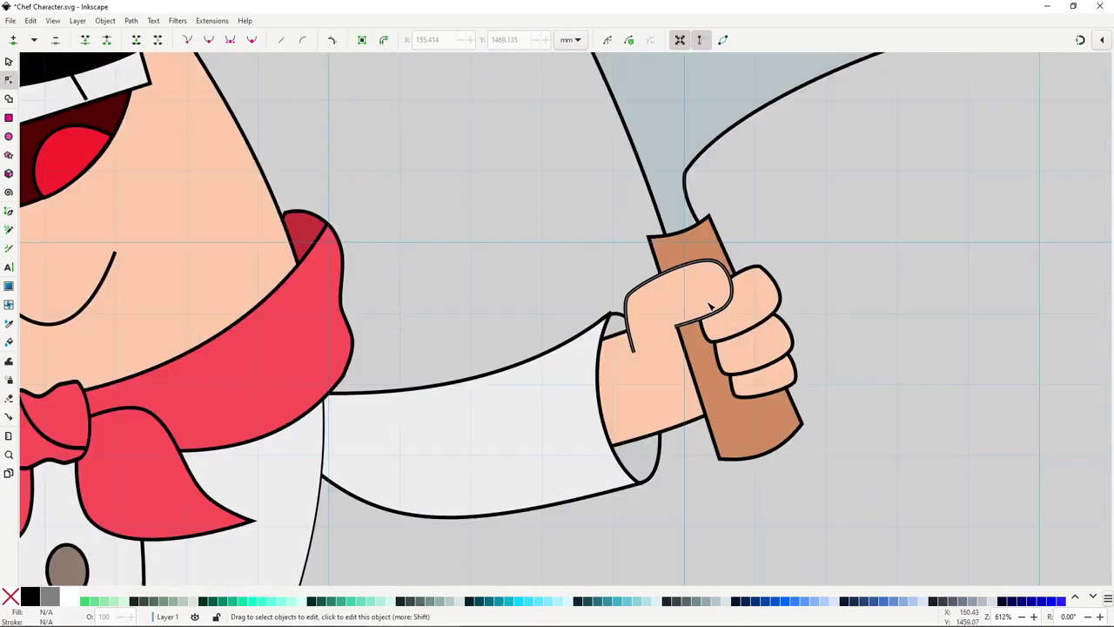
pyautogui.scroll(2, 688, 338)
pyautogui.click(696, 279)
pyautogui.moveTo(750, 303); pyautogui.dragTo(756, 308)
pyautogui.moveTo(659, 310); pyautogui.dragTo(659, 304)
pyautogui.scroll(-5, 662, 435)
# Pull the blade's outer right corner slightly inward and nudge the adjoining curve
pyautogui.click(670, 287)
pyautogui.click(647, 205)
pyautogui.keyDown('shift'); pyautogui.click(732, 323); pyautogui.keyUp('shift')
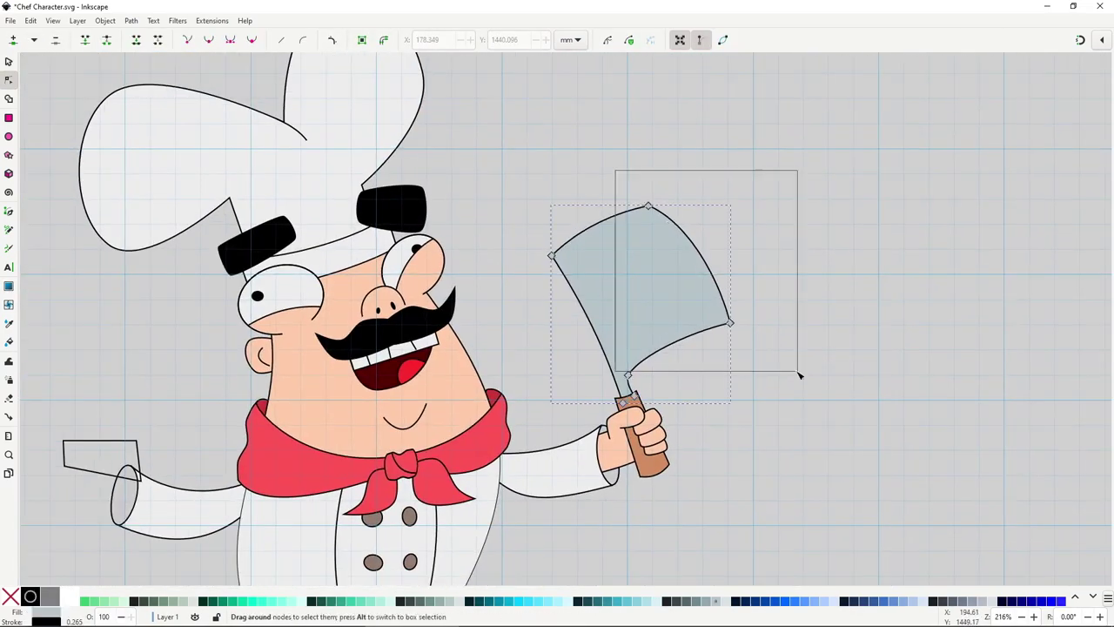
pyautogui.moveTo(731, 323); pyautogui.dragTo(714, 329)
pyautogui.scroll(2, 655, 399)
pyautogui.moveTo(632, 314)
pyautogui.mouseDown()
pyautogui.moveTo(599, 437)
pyautogui.moveTo(641, 317)
pyautogui.mouseUp()
pyautogui.press('s')
pyautogui.scroll(-2, 624, 440)
# Narrow the blade by shifting its corners inward and rebalance the curves of its top and right edges
pyautogui.press('n')
pyautogui.scroll(1, 691, 448)
pyautogui.moveTo(690, 448); pyautogui.dragTo(541, 244)
pyautogui.moveTo(676, 419); pyautogui.dragTo(665, 424)
pyautogui.moveTo(488, 276); pyautogui.dragTo(473, 291)
pyautogui.moveTo(500, 268); pyautogui.dragTo(510, 264)
pyautogui.moveTo(647, 351); pyautogui.dragTo(662, 375)
pyautogui.moveTo(600, 279); pyautogui.dragTo(593, 271)
pyautogui.press('s')
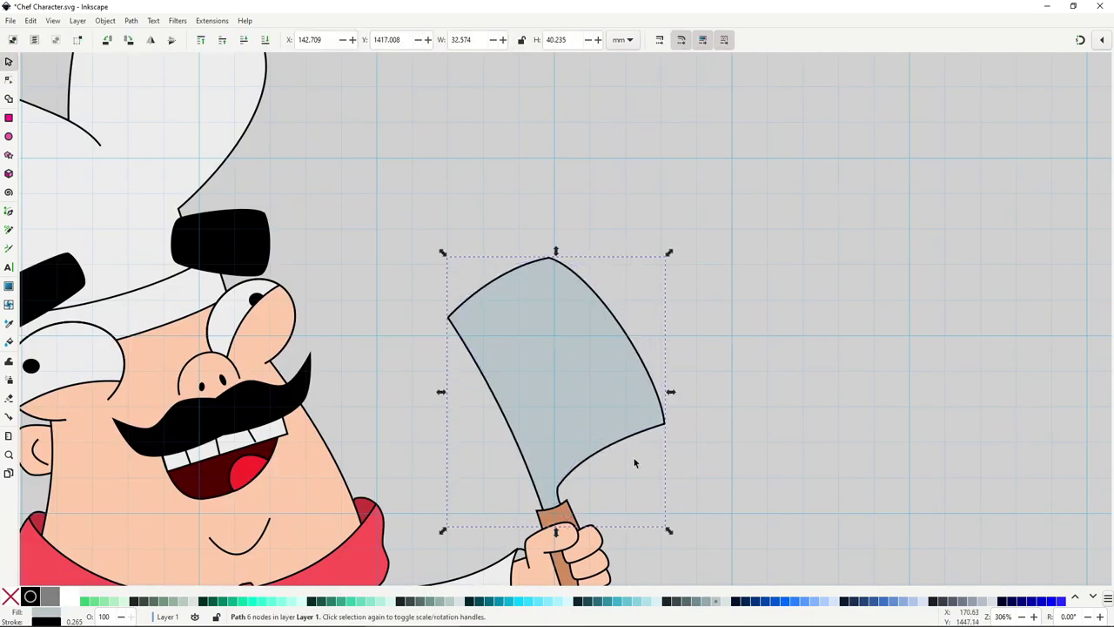
pyautogui.click(670, 471)
pyautogui.scroll(-2, 670, 479)
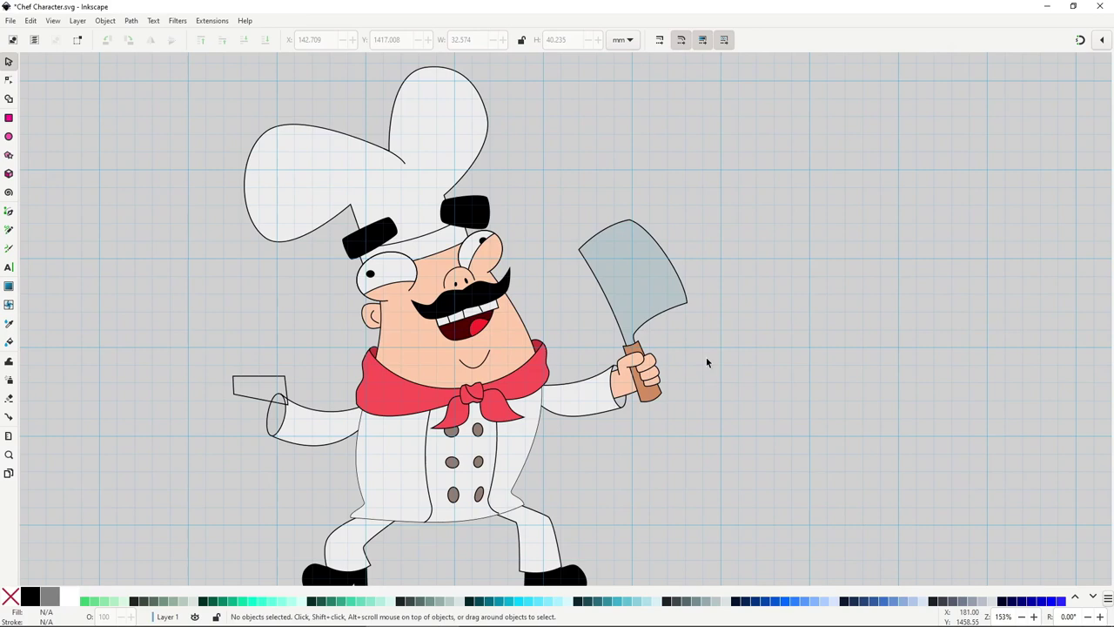
# Draw a closed path whose curved inner edge follows the blade's cutting edge and whose remainder extends beyond the blade
pyautogui.scroll(3, 687, 276)
pyautogui.press('b')
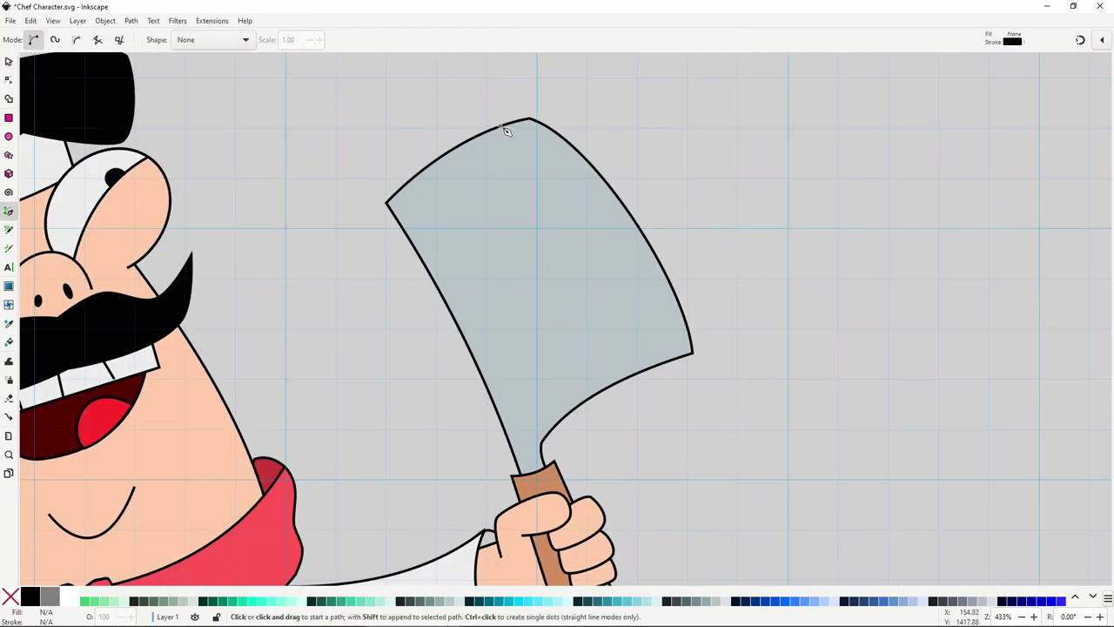
pyautogui.click(484, 117)
pyautogui.moveTo(670, 392); pyautogui.dragTo(742, 620)
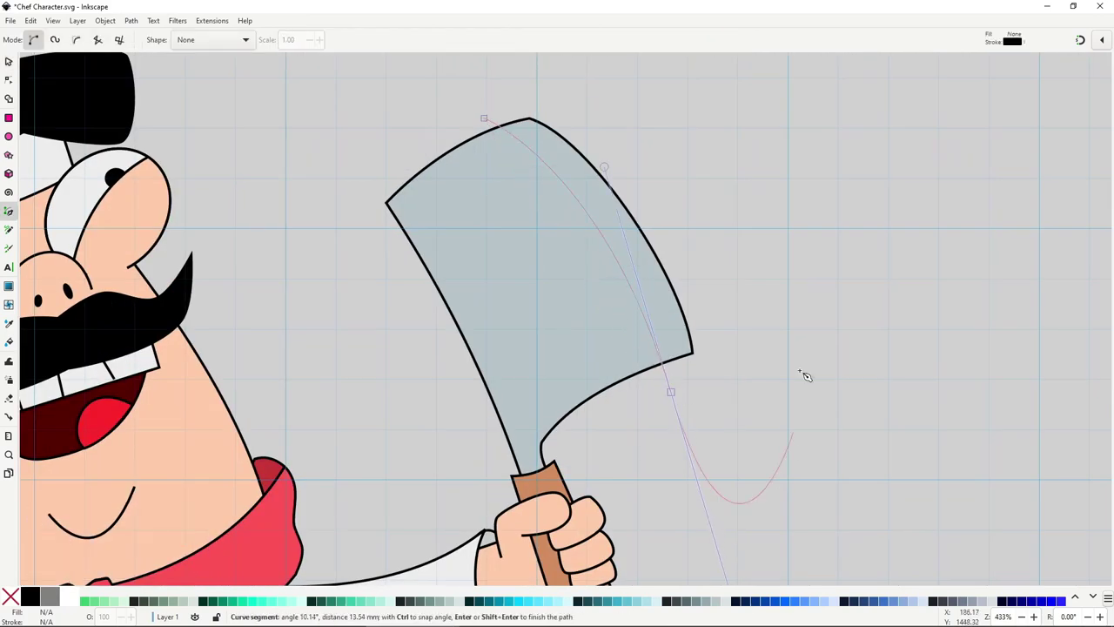
pyautogui.click(488, 121)
pyautogui.press('s')
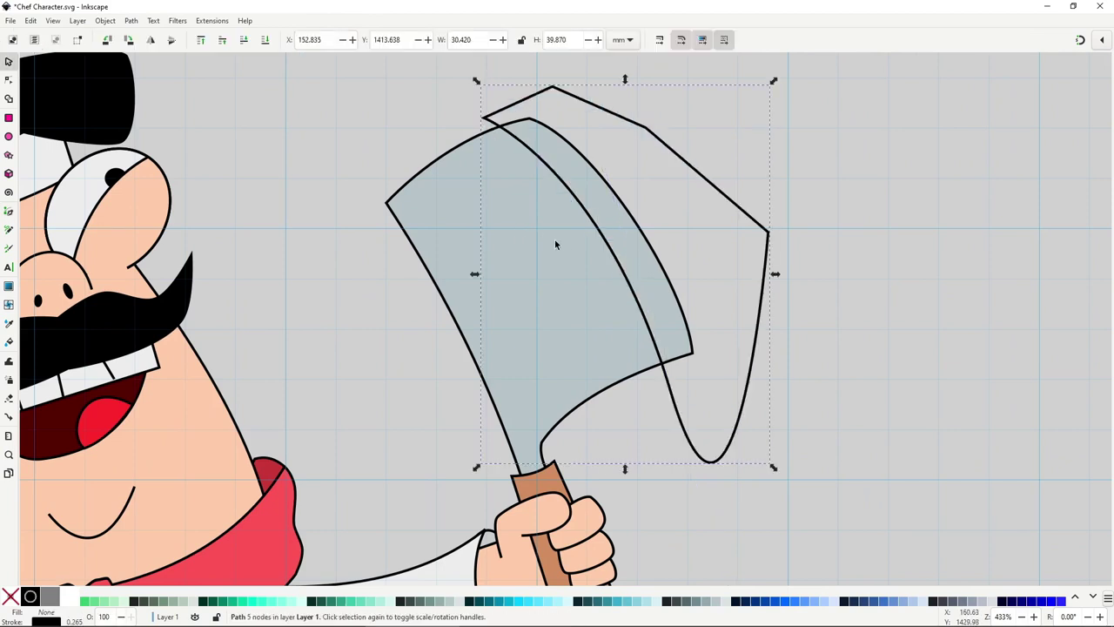
# Duplicate the blade, bring the copy to the front, and use it to clip the cutting-edge shape
pyautogui.hotkey('ctrl', 'd')
pyautogui.press('pagedown')
pyautogui.keyDown('shift'); pyautogui.click(767, 276); pyautogui.keyUp('shift')
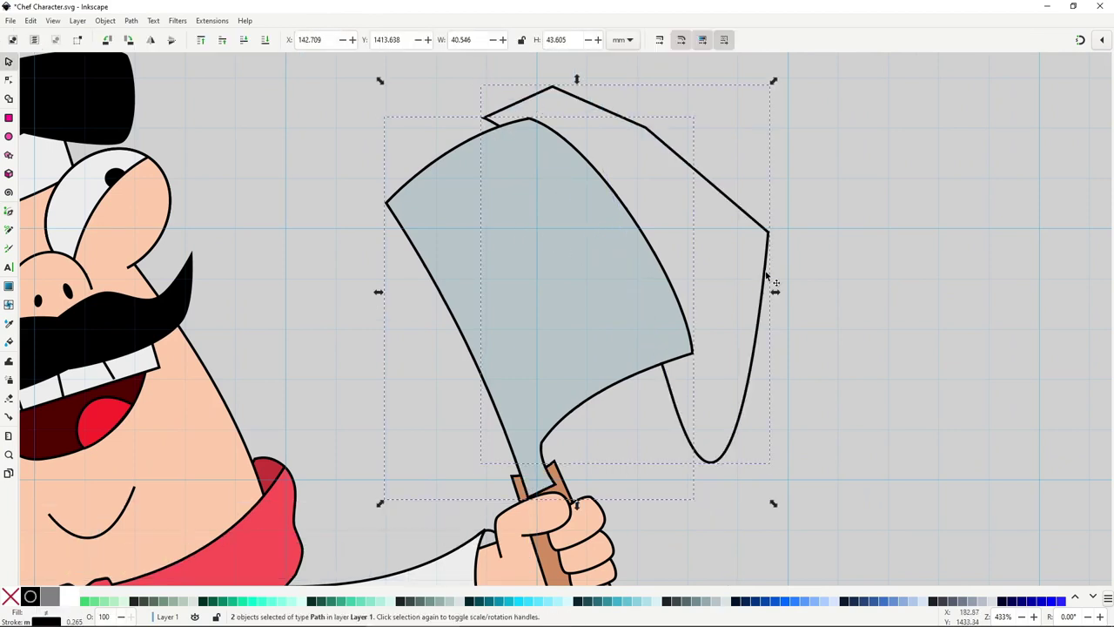
pyautogui.rightClick(767, 276)
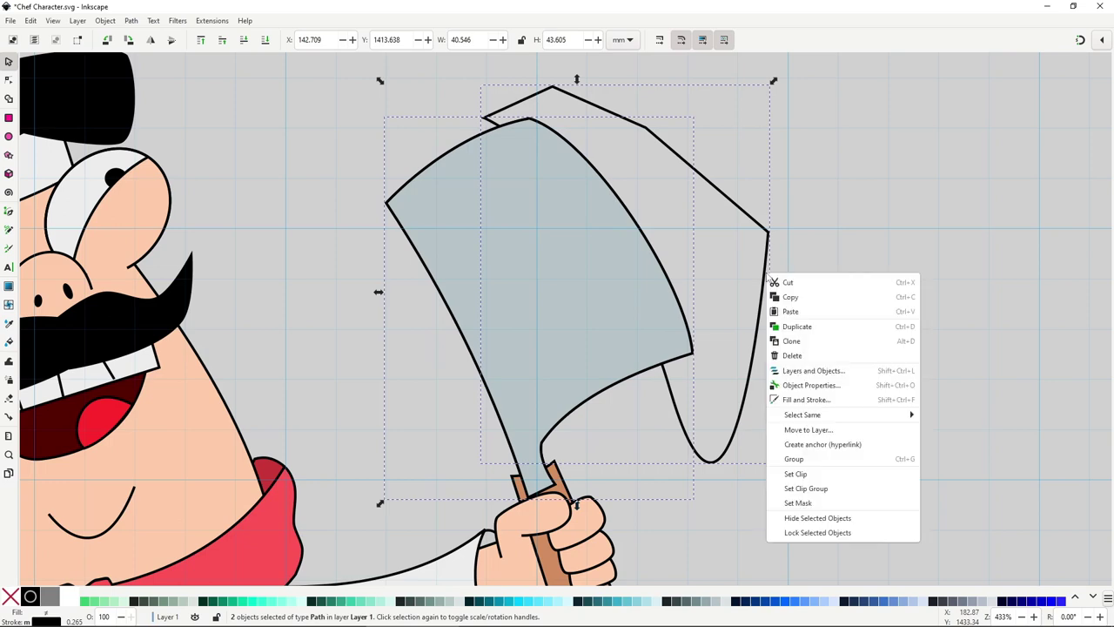
pyautogui.click(828, 471)
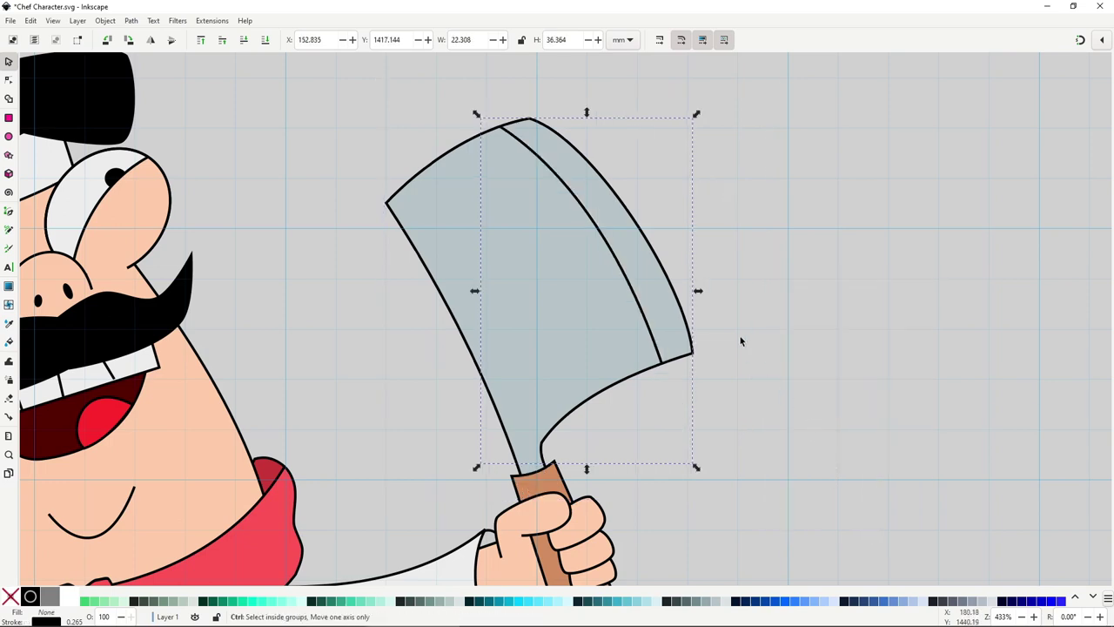
# Fill the clipped cutting-edge strip with a very pale blue
pyautogui.scroll(-1, 741, 337)
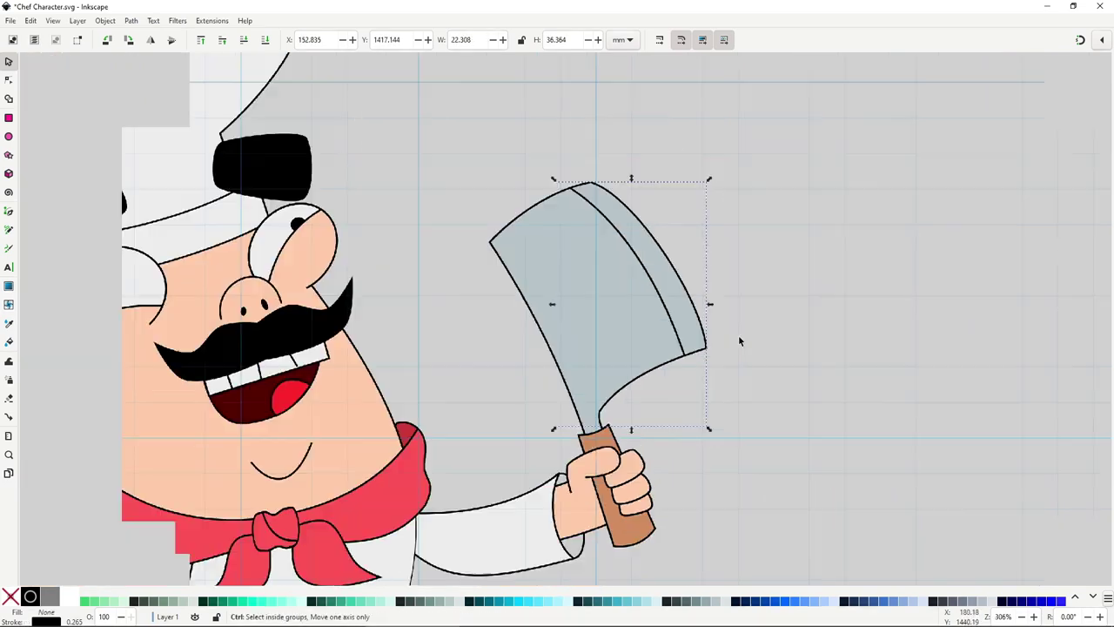
pyautogui.click(837, 605)
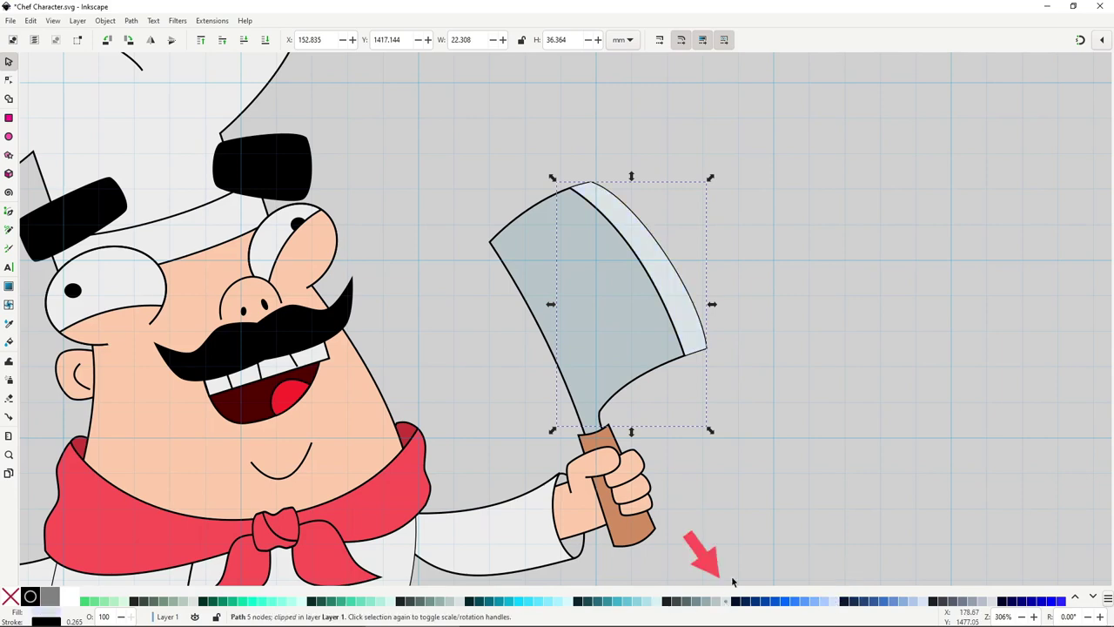
pyautogui.click(774, 444)
pyautogui.scroll(-2, 774, 443)
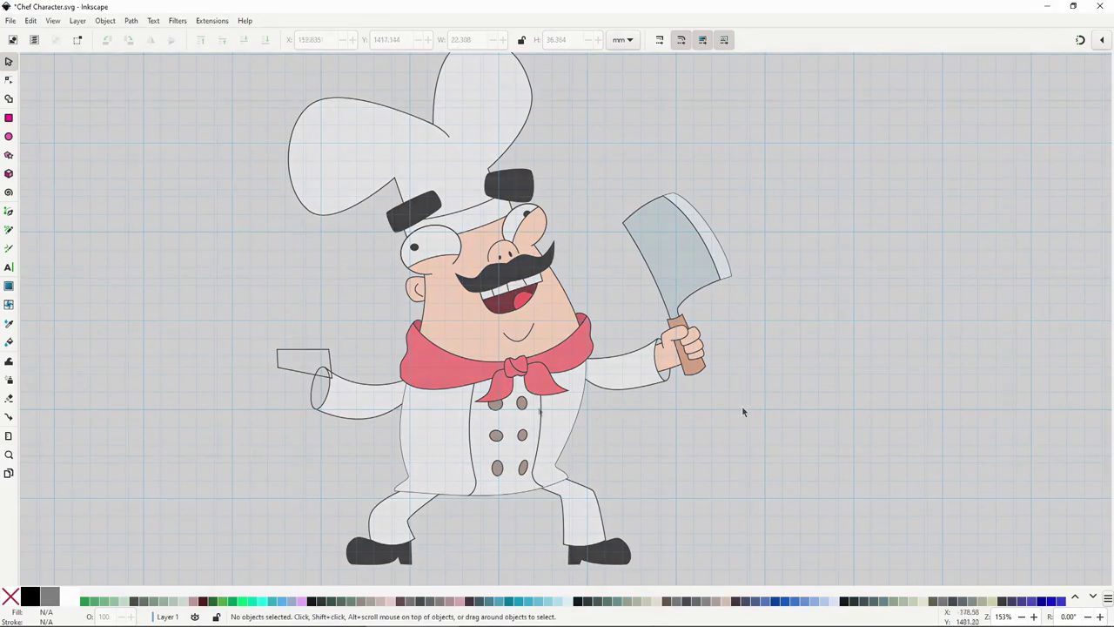
# Draw a closed four-cornered block for the other hand's palm in the empty space left of the chef
pyautogui.click(484, 367)
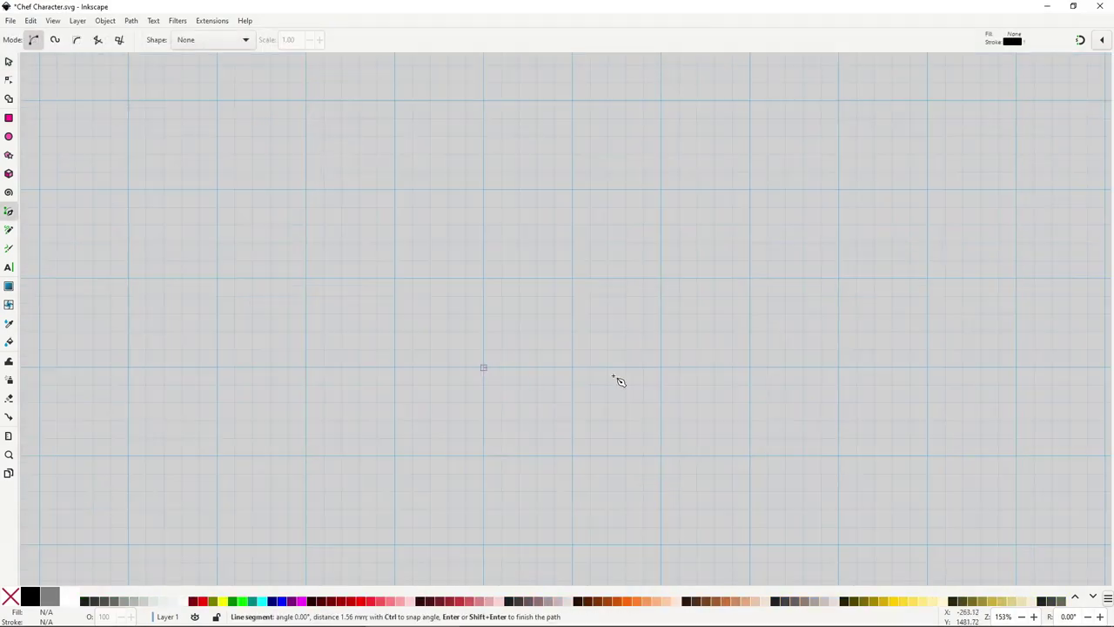
pyautogui.click(752, 367)
pyautogui.click(750, 459)
pyautogui.click(484, 458)
pyautogui.click(483, 367)
pyautogui.moveTo(555, 409); pyautogui.dragTo(533, 459)
# Fill the palm block with the skin colour sampled from the chef's face
pyautogui.moveTo(1057, 450); pyautogui.dragTo(361, 425)
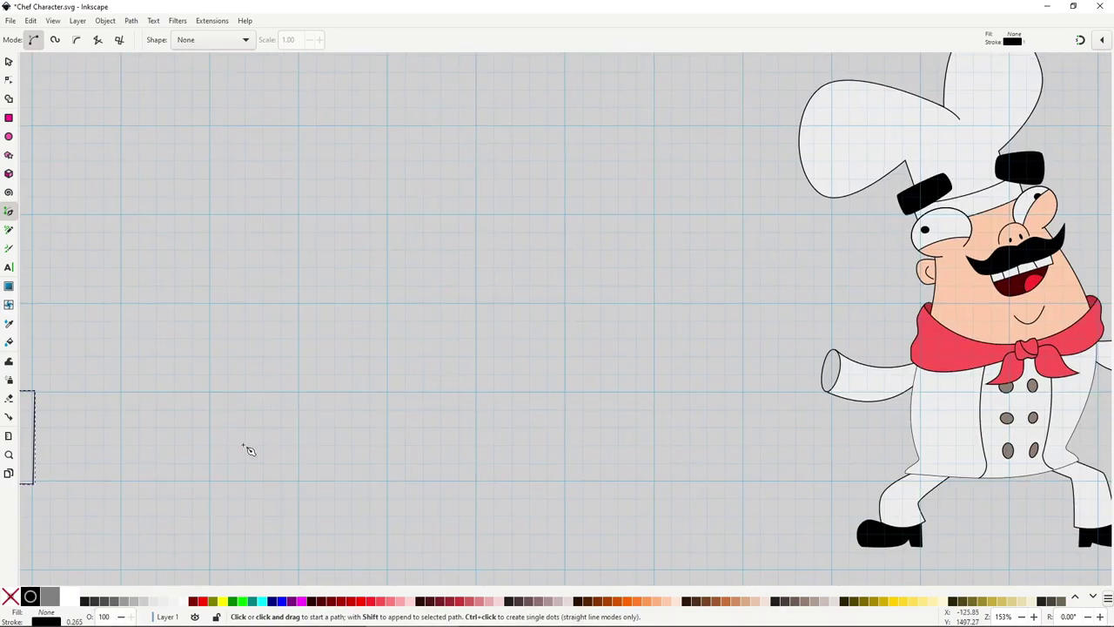
pyautogui.press('d')
pyautogui.click(956, 320)
pyautogui.hscroll(-18, 741, 450)
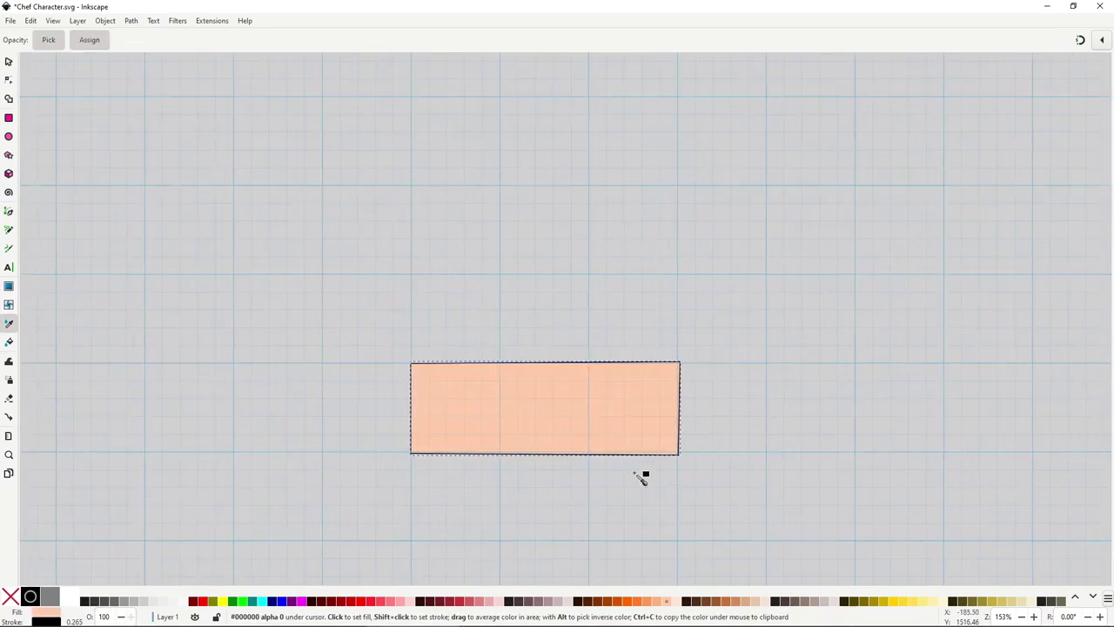
pyautogui.scroll(2, 557, 427)
pyautogui.scroll(-1, 557, 424)
# Draw an open, bent six-node digit outline about 26 by 35 mm rising from the palm block's upper edge
pyautogui.press('b')
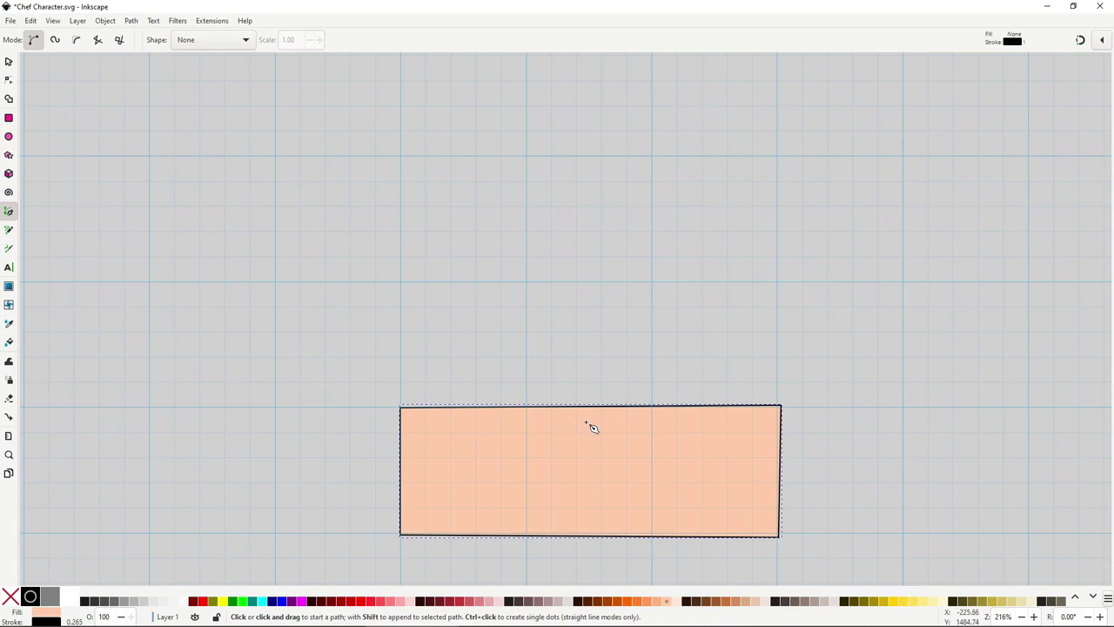
pyautogui.click(583, 422)
pyautogui.click(646, 355)
pyautogui.click(589, 261)
pyautogui.click(543, 296)
pyautogui.click(577, 357)
pyautogui.doubleClick(525, 422)
pyautogui.press('s')
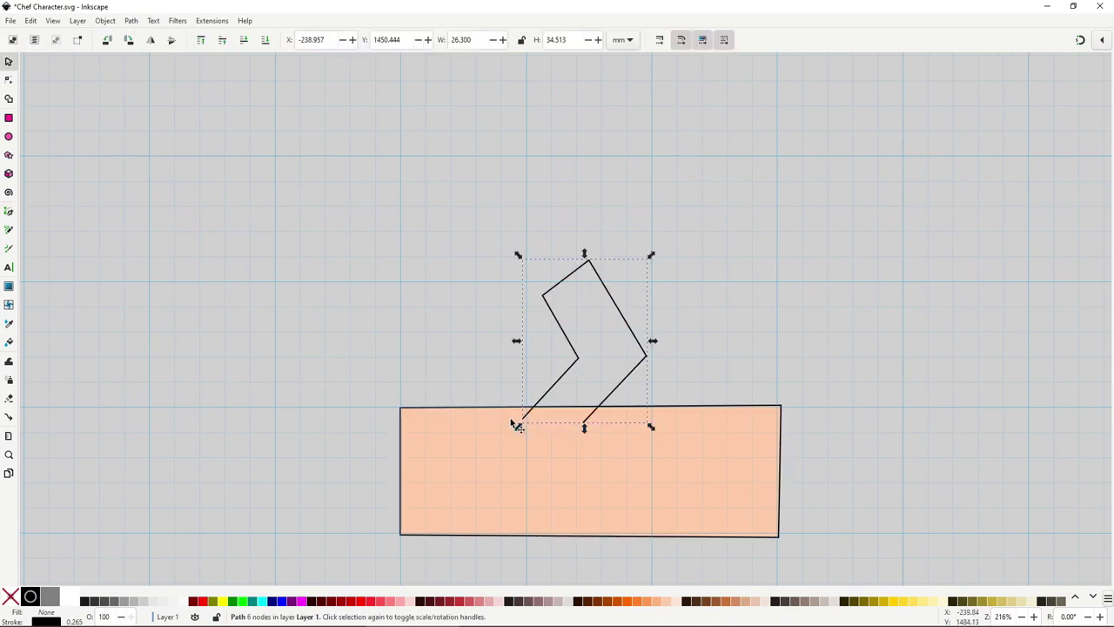
# Draw a second bent digit outline about 24 by 28 mm facing the first one, above the palm block's left part
pyautogui.press('b')
pyautogui.click(497, 413)
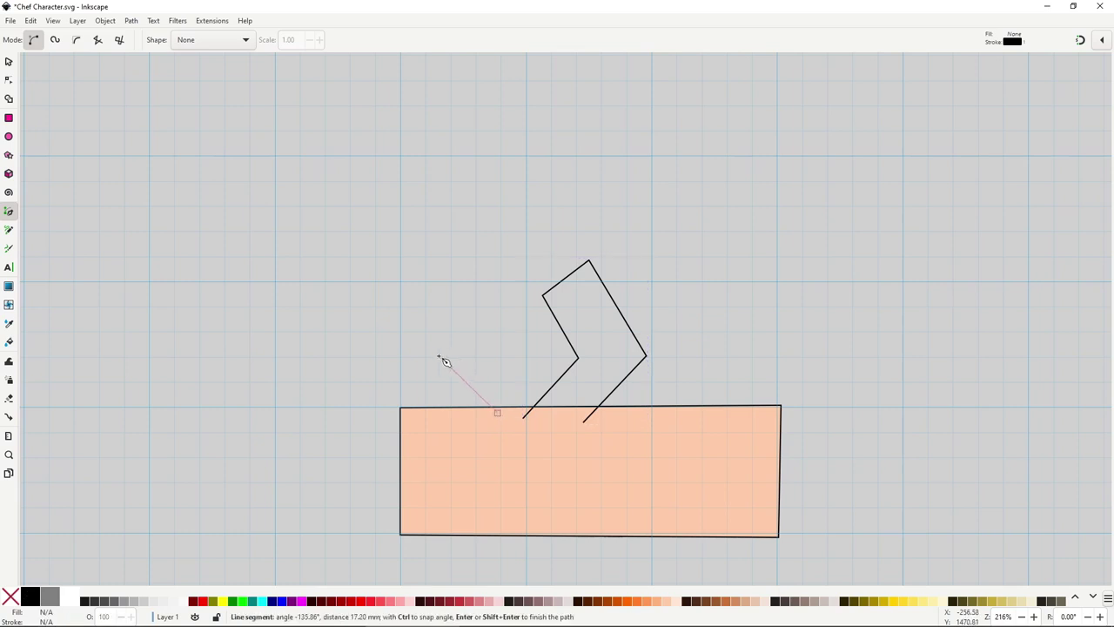
pyautogui.click(424, 294)
pyautogui.click(383, 359)
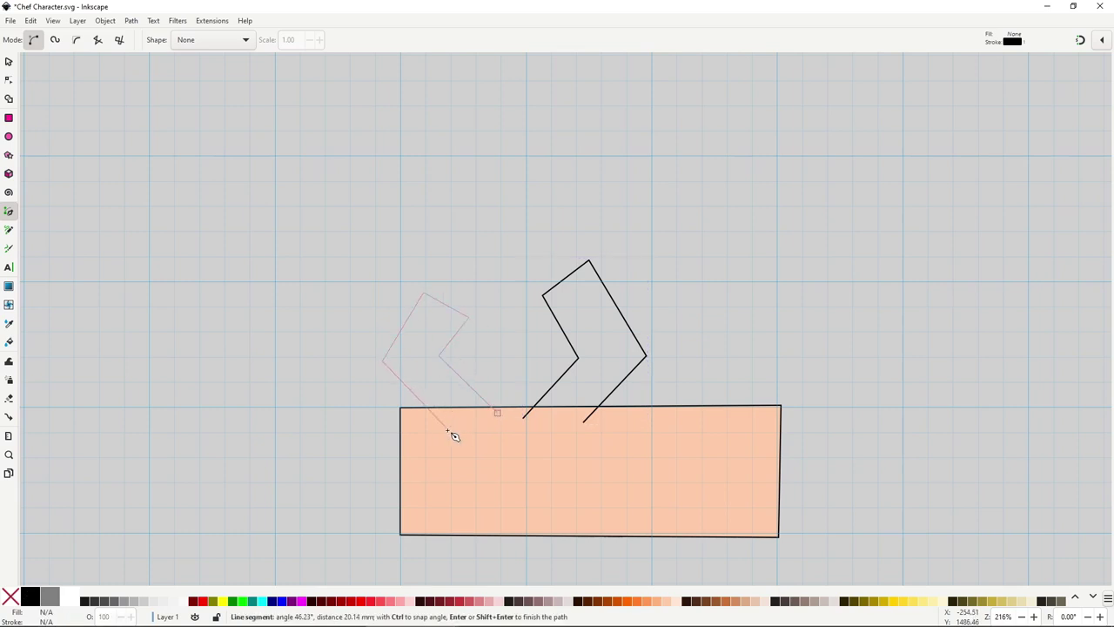
pyautogui.doubleClick(435, 427)
pyautogui.press('s')
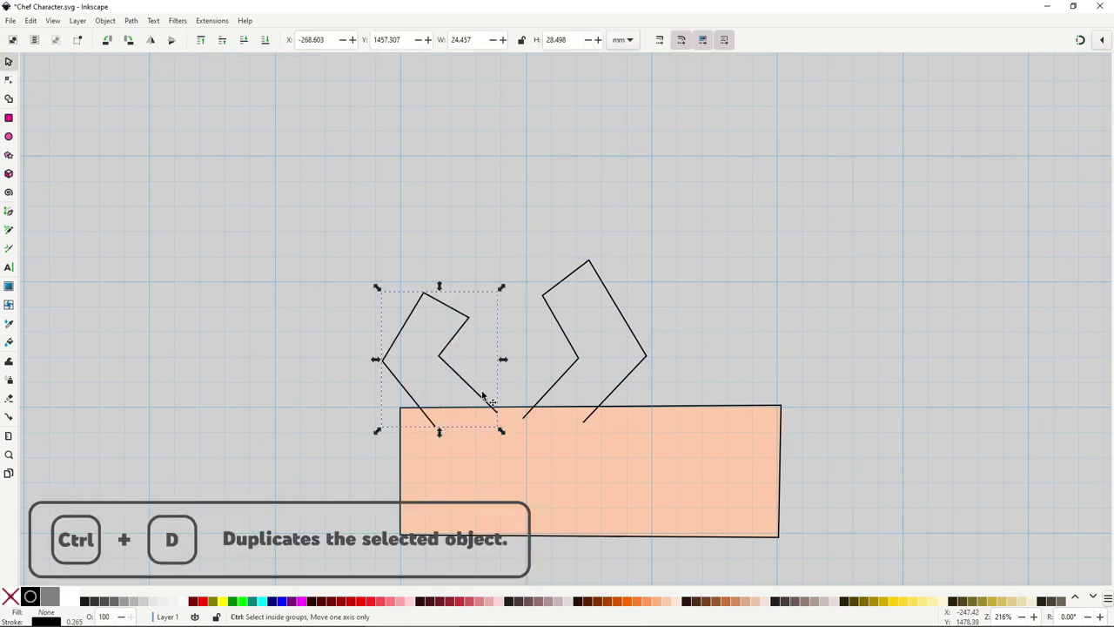
# Duplicate the left finger twice, offset the copies leftward, and rotate them about their bases to fan outward
pyautogui.hotkey('ctrl', 'd')
pyautogui.moveTo(484, 396); pyautogui.dragTo(435, 401)
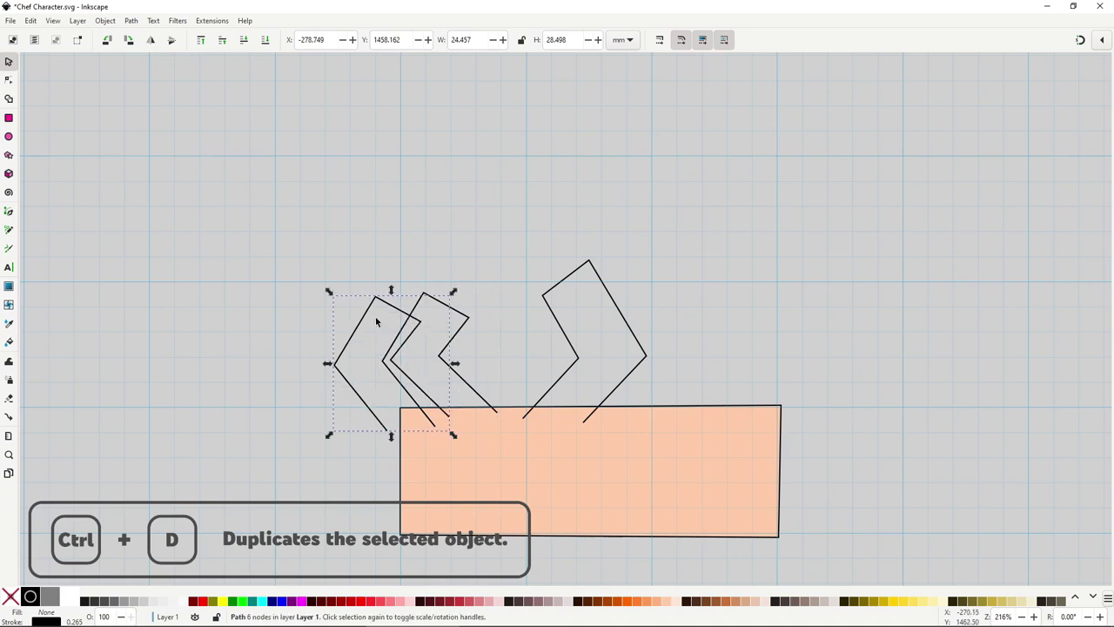
pyautogui.moveTo(392, 363); pyautogui.dragTo(412, 424)
pyautogui.moveTo(454, 290); pyautogui.dragTo(451, 290)
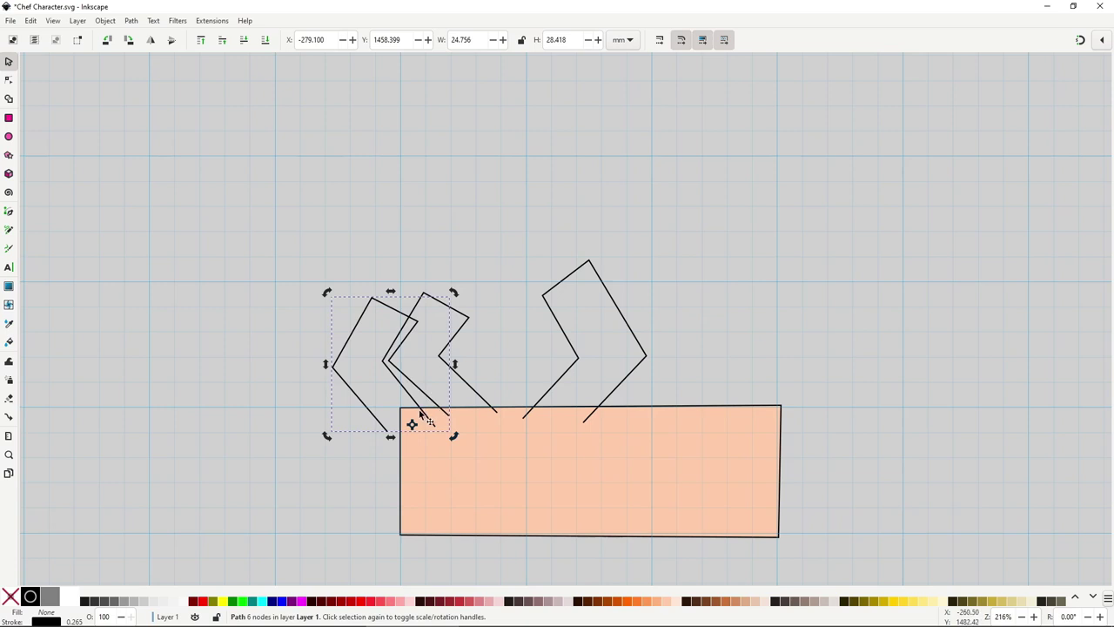
pyautogui.moveTo(389, 388); pyautogui.dragTo(338, 397)
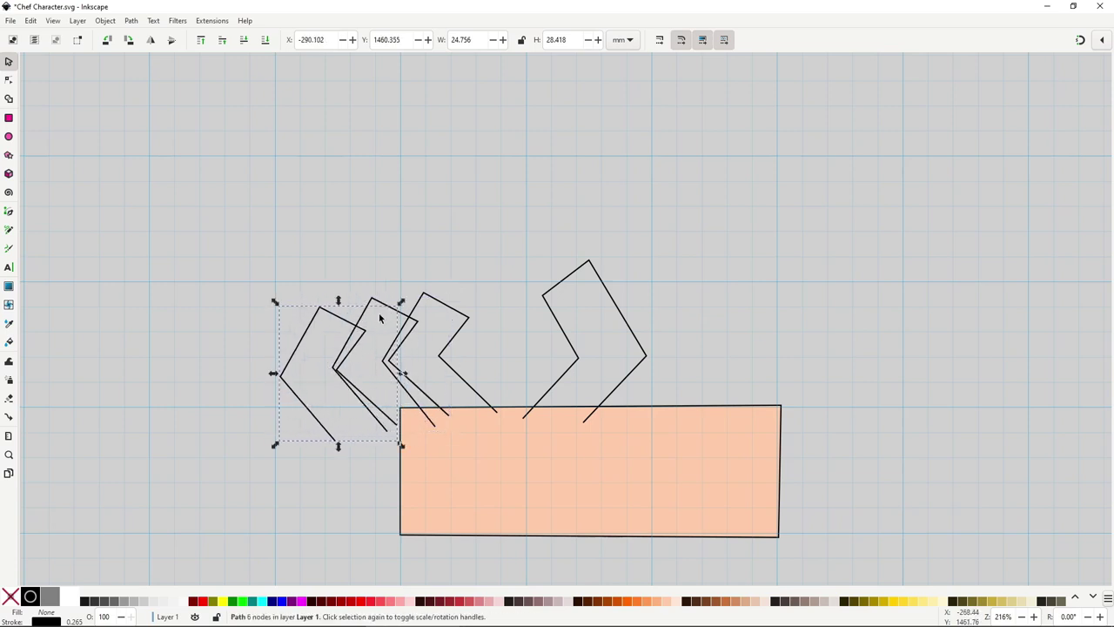
pyautogui.moveTo(401, 299); pyautogui.dragTo(358, 303)
# Move the four digit outlines right over the palm block and fill them with the block's skin colour
pyautogui.moveTo(179, 195); pyautogui.dragTo(707, 493)
pyautogui.moveTo(615, 392); pyautogui.dragTo(688, 384)
pyautogui.press('d')
pyautogui.click(648, 470)
pyautogui.press('space')
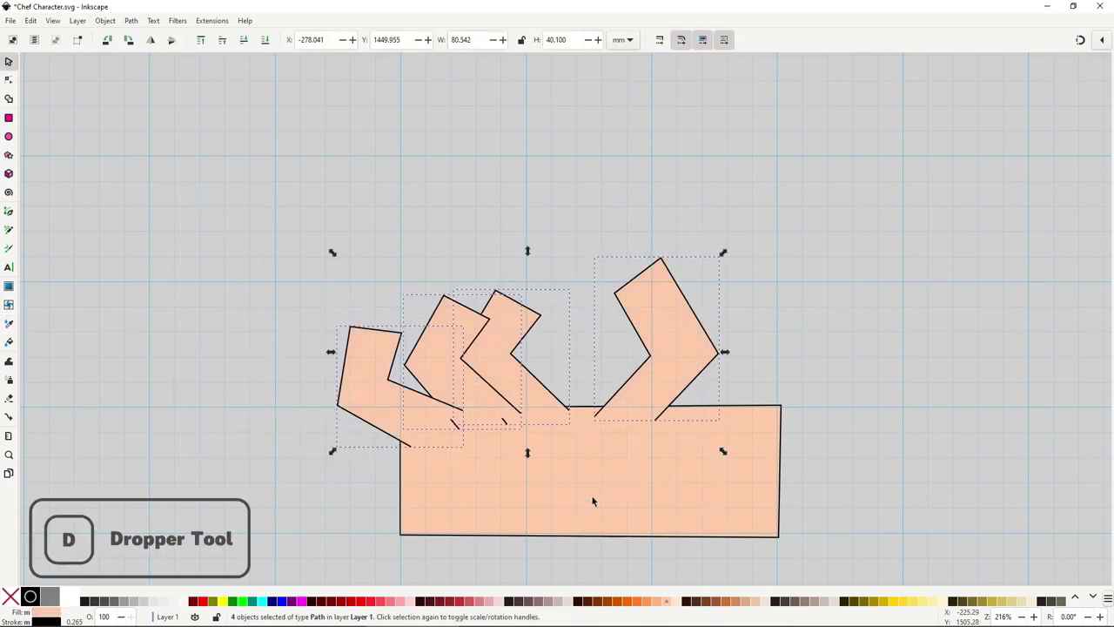
pyautogui.click(563, 347)
# Reorder the three left fingers so each one sits behind its neighbour on the right, above the palm
pyautogui.click(654, 323)
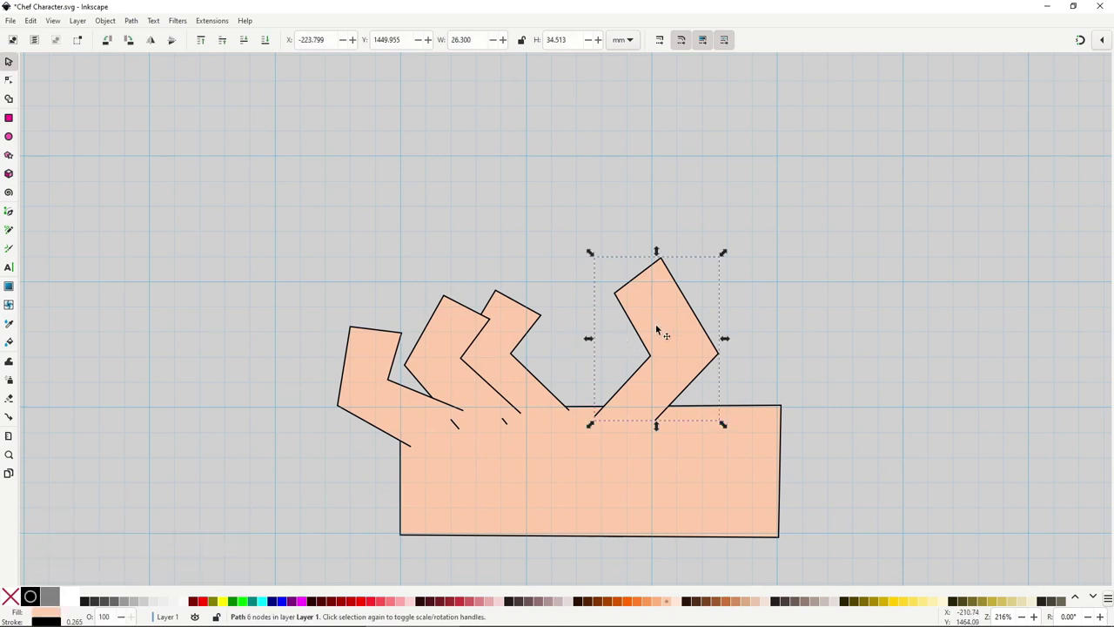
pyautogui.press('n')
pyautogui.moveTo(667, 275); pyautogui.dragTo(703, 331)
pyautogui.click(552, 377)
pyautogui.press('s')
pyautogui.click(527, 374)
pyautogui.press('pagedown')
pyautogui.doubleClick(386, 397)
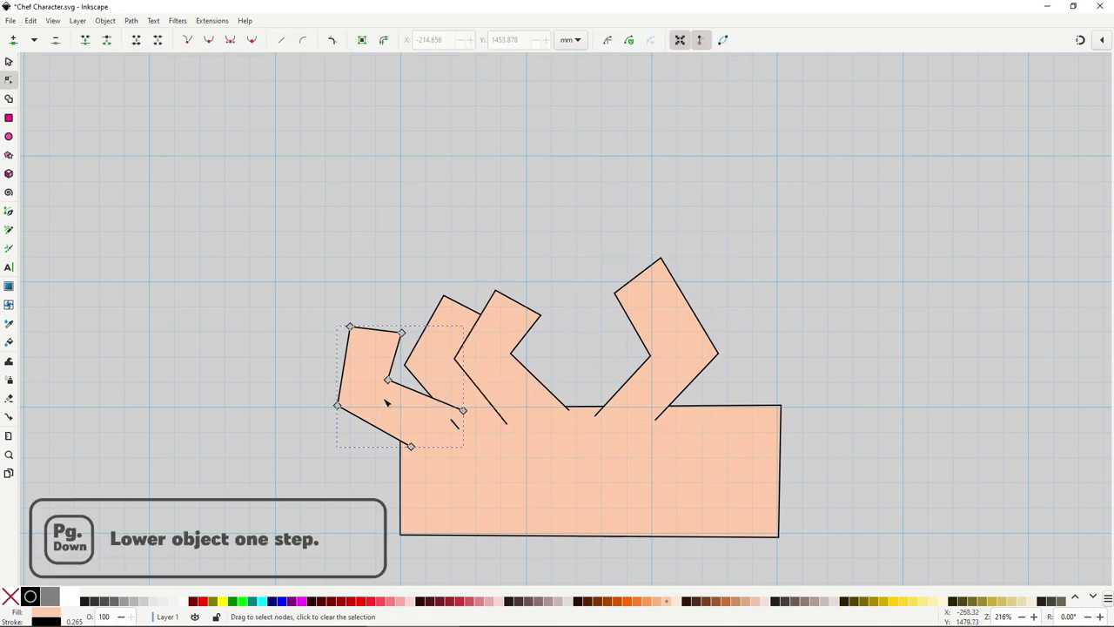
pyautogui.click(514, 478)
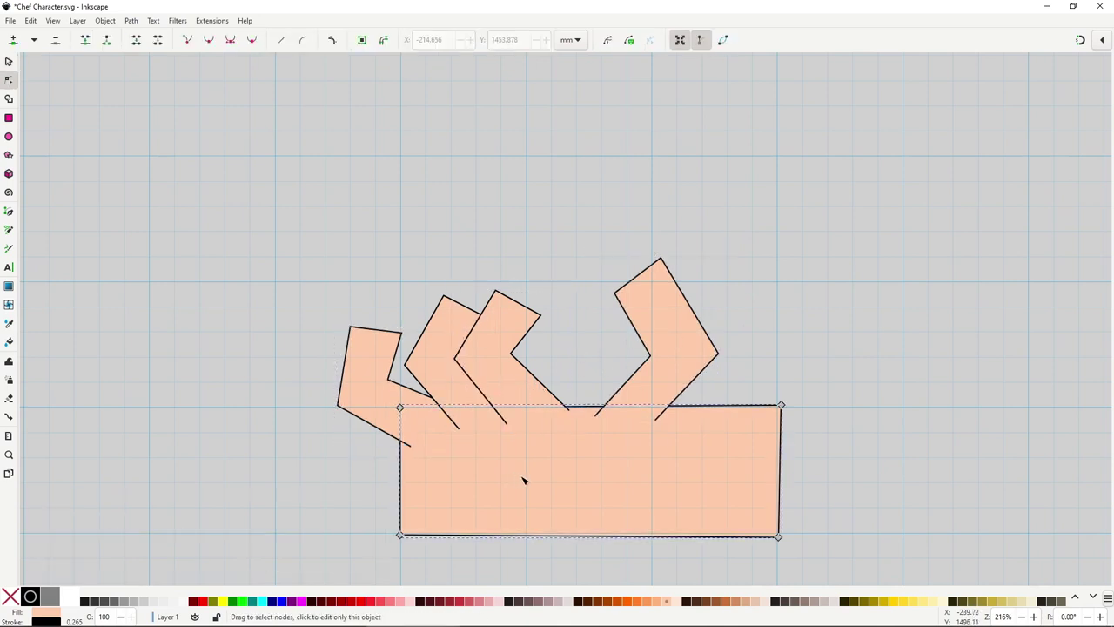
pyautogui.click(547, 259)
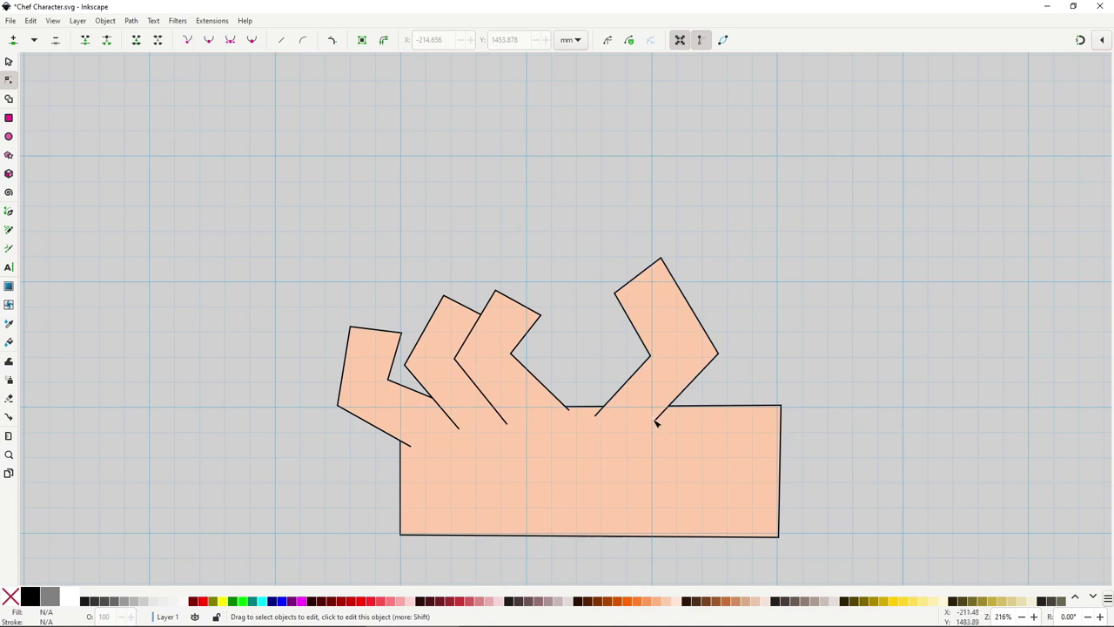
# Round the thumb's tip, bend its sides into smooth curves, and adjust its inner bend, base and outer knuckle nodes
pyautogui.click(690, 354)
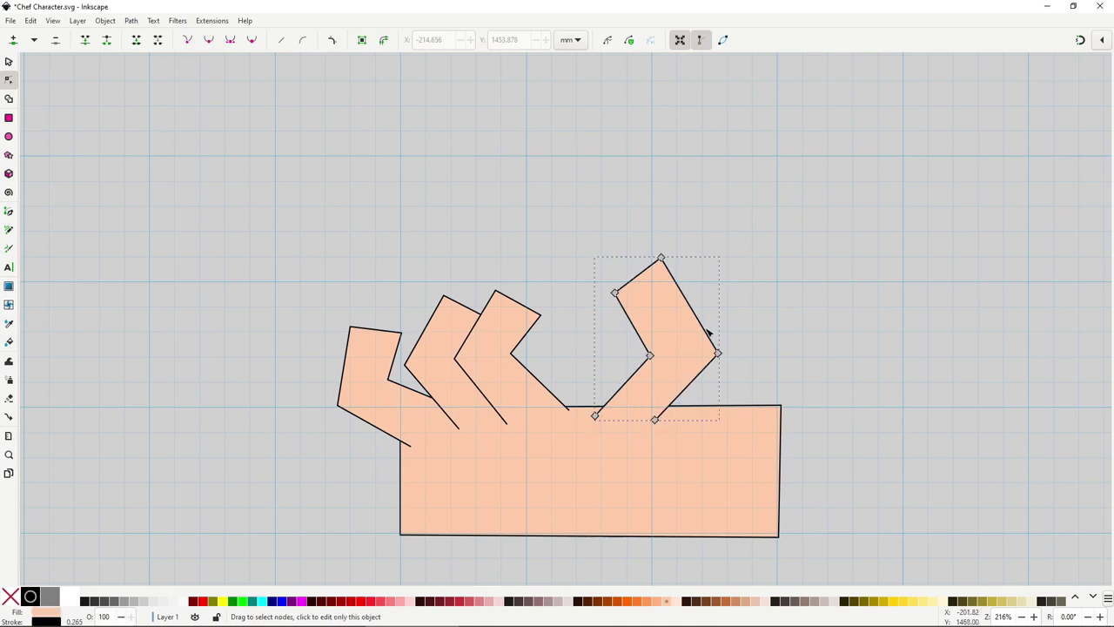
pyautogui.moveTo(569, 232); pyautogui.dragTo(721, 362)
pyautogui.hotkey('ctrl', 'z')
pyautogui.moveTo(662, 259); pyautogui.dragTo(694, 279)
pyautogui.click(615, 296)
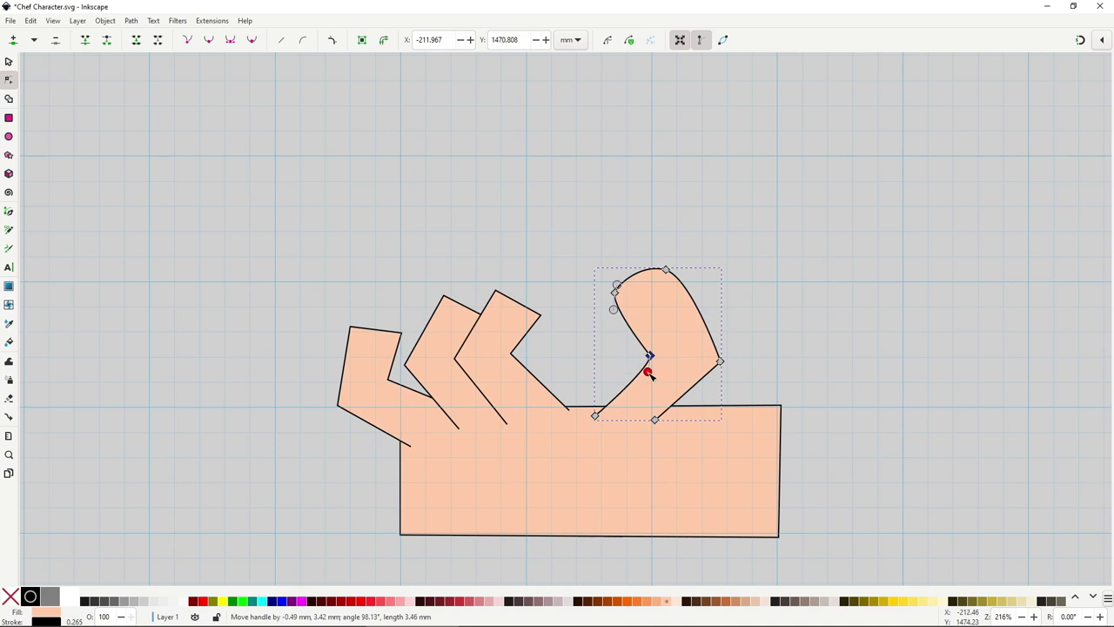
pyautogui.moveTo(648, 373); pyautogui.dragTo(649, 372)
pyautogui.moveTo(595, 416); pyautogui.dragTo(584, 410)
pyautogui.moveTo(651, 356); pyautogui.dragTo(641, 357)
pyautogui.moveTo(721, 361); pyautogui.dragTo(721, 386)
pyautogui.moveTo(721, 361); pyautogui.dragTo(717, 351)
# Round the tip of the finger nearest the thumb and curve its sides down into the palm
pyautogui.click(511, 354)
pyautogui.moveTo(496, 290); pyautogui.dragTo(519, 291)
pyautogui.moveTo(511, 353); pyautogui.dragTo(519, 360)
pyautogui.moveTo(569, 410); pyautogui.dragTo(570, 406)
pyautogui.moveTo(506, 424); pyautogui.dragTo(511, 422)
# Round the tips of the two outer left fingers and curve their outer edges toward the palm
pyautogui.click(438, 403)
pyautogui.moveTo(438, 403); pyautogui.dragTo(433, 407)
pyautogui.moveTo(424, 330); pyautogui.dragTo(418, 326)
pyautogui.moveTo(462, 305); pyautogui.dragTo(463, 296)
pyautogui.click(383, 350)
pyautogui.moveTo(376, 329); pyautogui.dragTo(377, 317)
pyautogui.moveTo(375, 427); pyautogui.dragTo(369, 430)
# Refine the finger knuckles with node handles and smooth the curve where the outer fingers meet the palm
pyautogui.scroll(3, 448, 376)
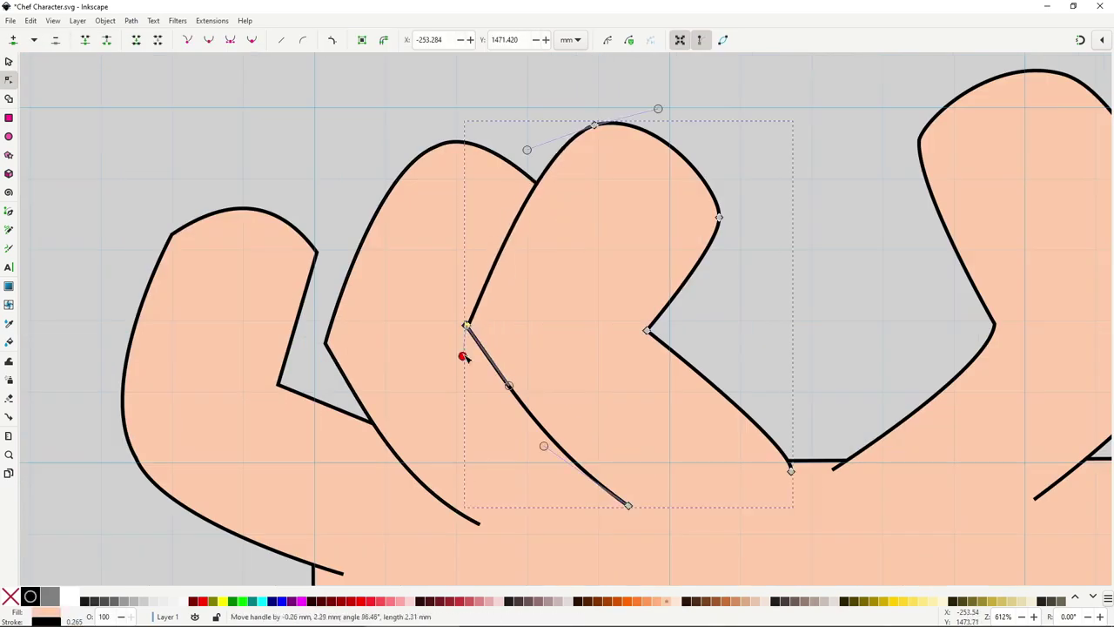
pyautogui.moveTo(326, 343); pyautogui.dragTo(326, 303)
pyautogui.scroll(-3, 346, 385)
pyautogui.click(464, 398)
pyautogui.moveTo(482, 388); pyautogui.dragTo(479, 398)
# Select the whole hand, scale it down to match the cleaver hand, and place it at the chef's empty left sleeve
pyautogui.press('s')
pyautogui.scroll(-3, 441, 347)
pyautogui.moveTo(344, 283); pyautogui.dragTo(616, 463)
pyautogui.moveTo(481, 396); pyautogui.dragTo(903, 352)
pyautogui.click(482, 386)
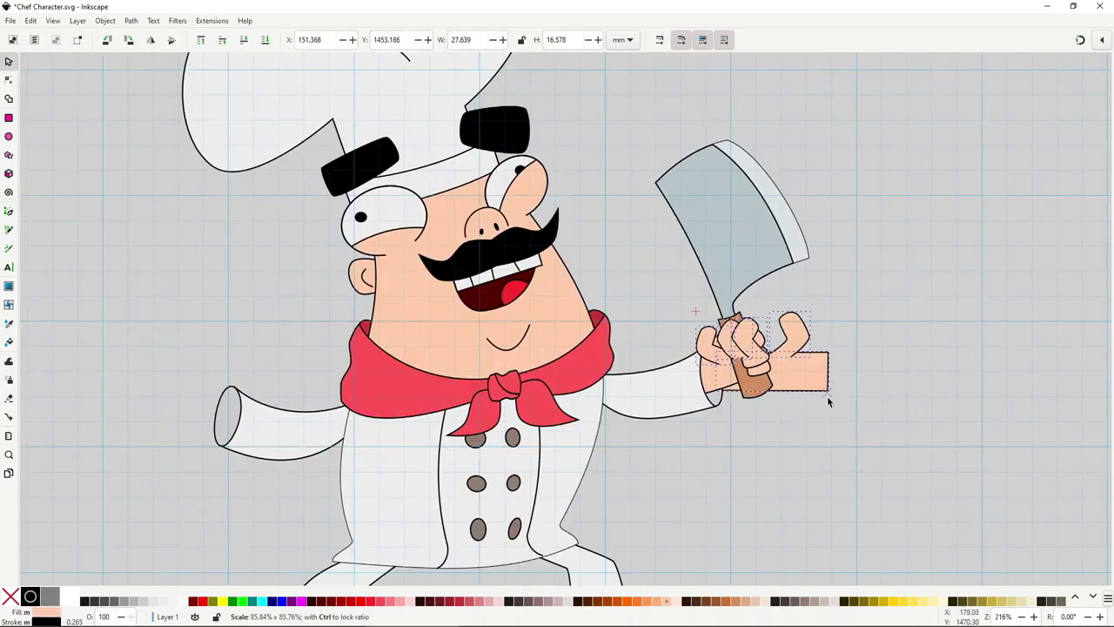
pyautogui.moveTo(828, 395); pyautogui.dragTo(250, 409)
pyautogui.scroll(2, 226, 409)
# Reshape the palm so its corners tuck inside the sleeve and its outer lower edge curves up to the little finger
pyautogui.press('n')
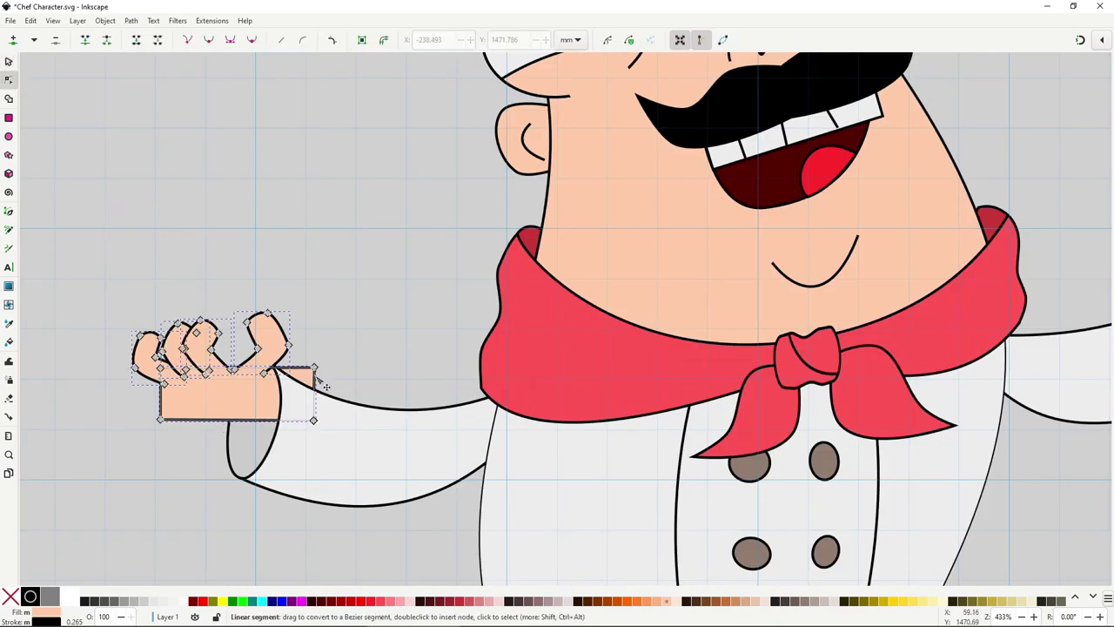
pyautogui.click(306, 377)
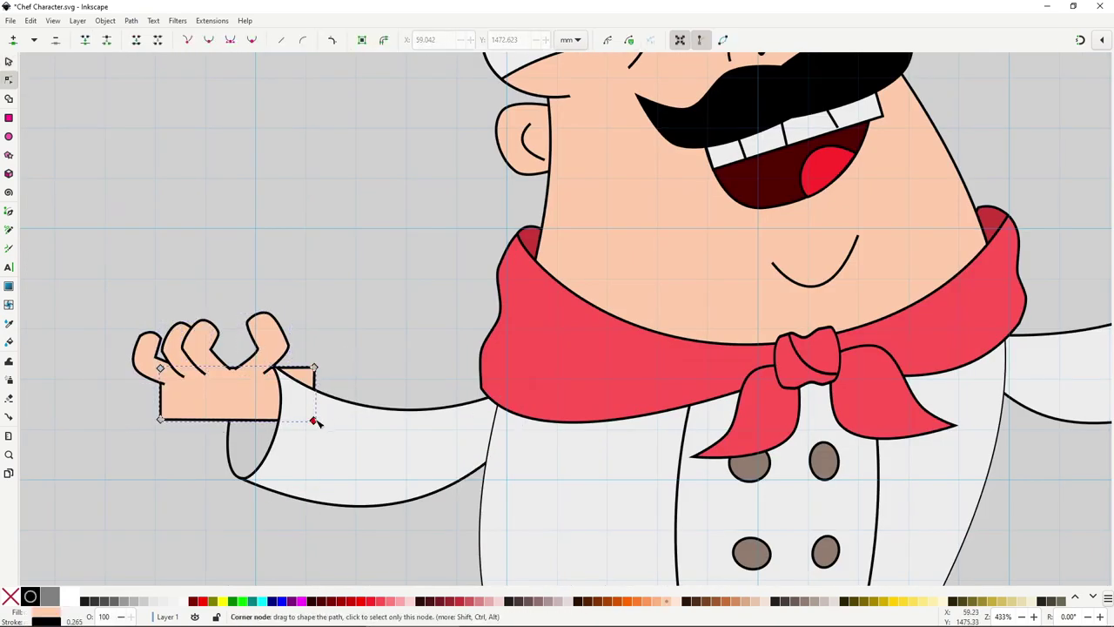
pyautogui.moveTo(314, 421); pyautogui.dragTo(313, 434)
pyautogui.moveTo(319, 374); pyautogui.dragTo(270, 388)
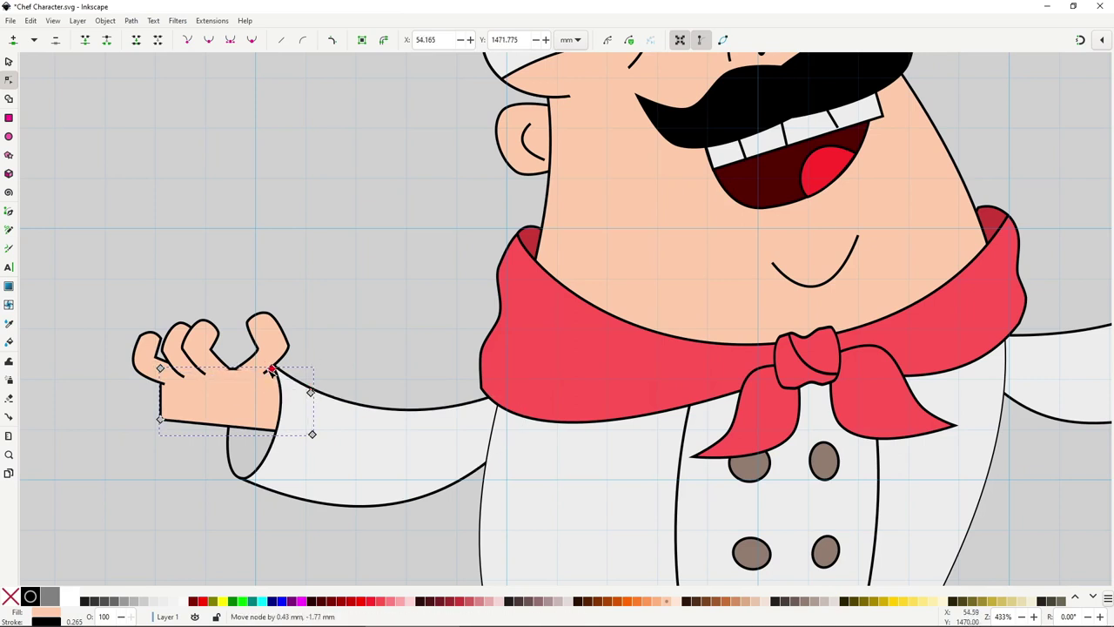
pyautogui.moveTo(160, 418); pyautogui.dragTo(199, 419)
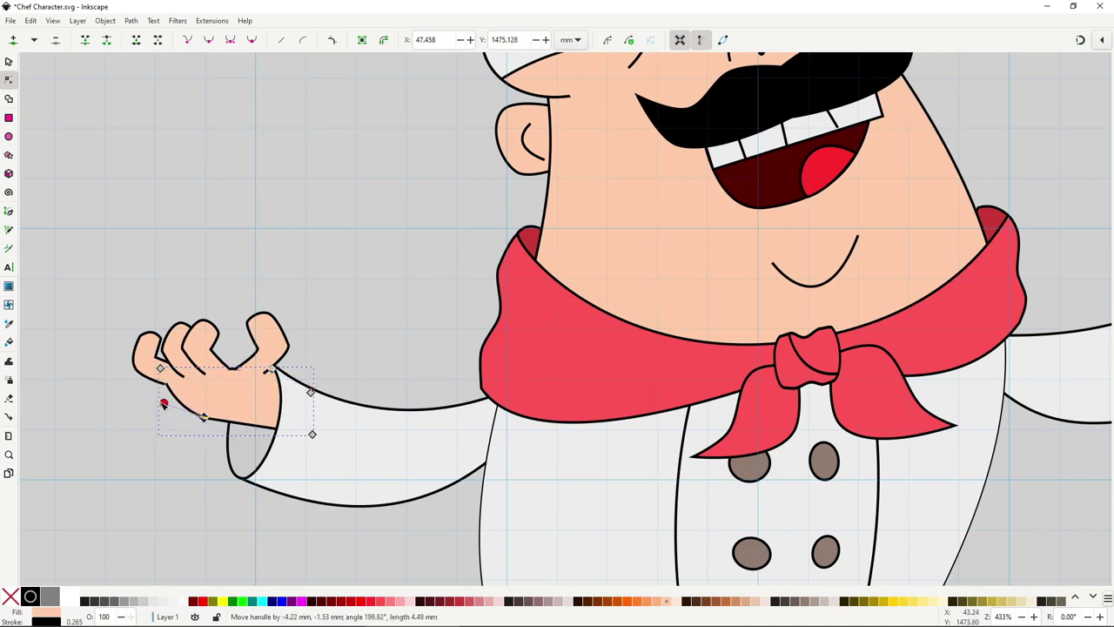
pyautogui.press('s')
pyautogui.press('n')
pyautogui.press('s')
pyautogui.press('Escape')
# Adjust the thumb's nodes and the middle finger's inner node so the digits join the palm cleanly
pyautogui.scroll(-5, 358, 415)
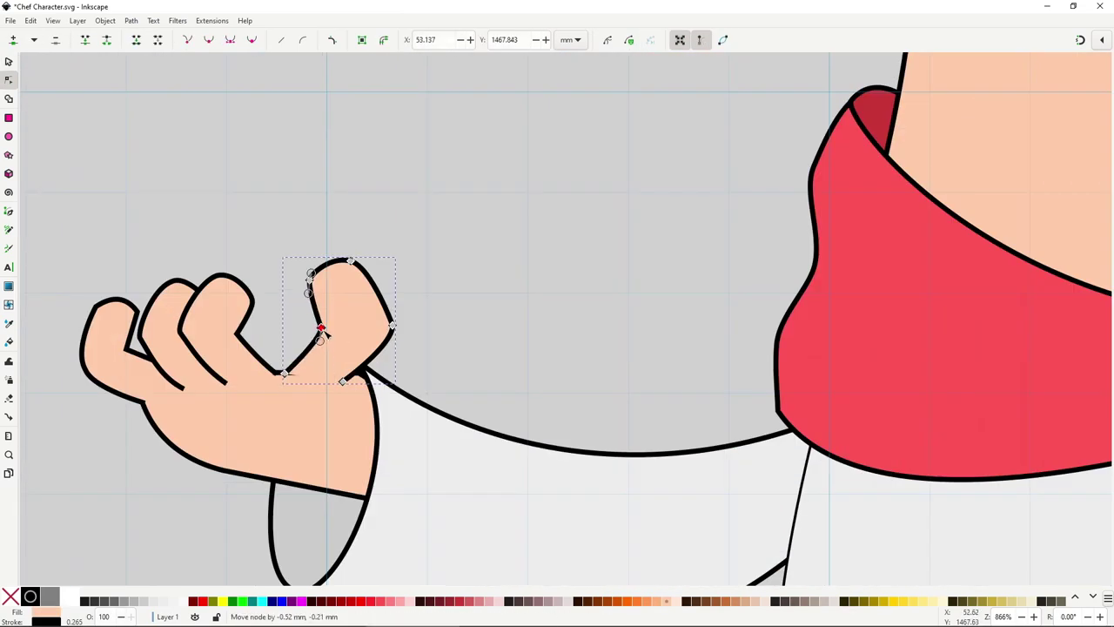
pyautogui.moveTo(349, 366); pyautogui.dragTo(357, 380)
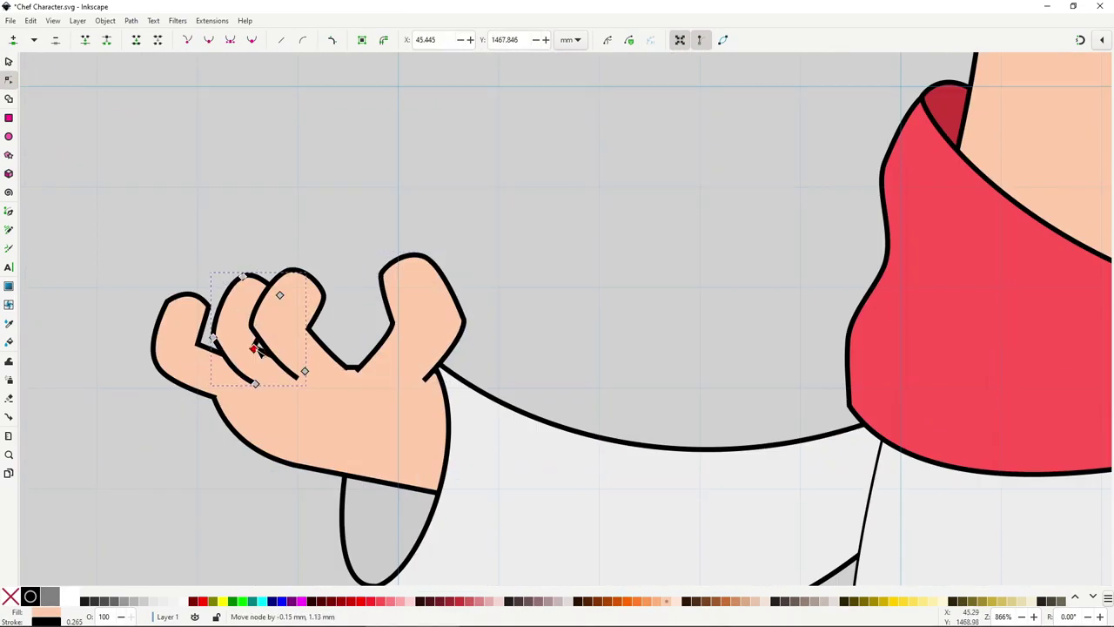
pyautogui.click(285, 344)
pyautogui.moveTo(266, 356); pyautogui.dragTo(275, 366)
pyautogui.press('s')
pyautogui.click(564, 353)
pyautogui.scroll(-3, 564, 353)
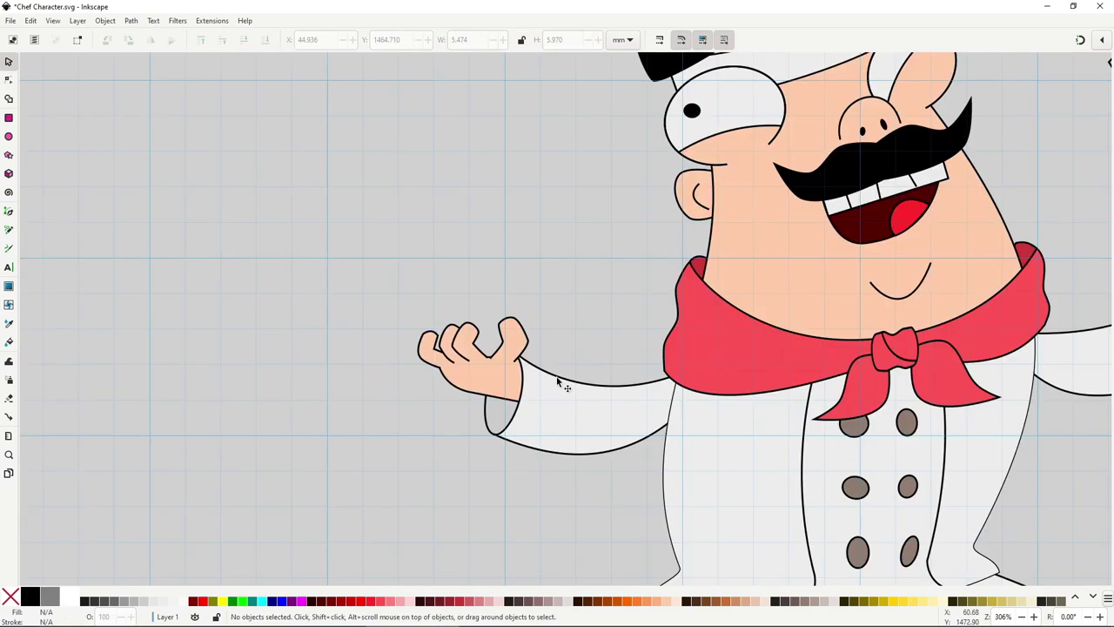
# Draw a circle with a radius of about 7.3 mm over the open hand and fill it with the scarf's red
pyautogui.click(9, 136)
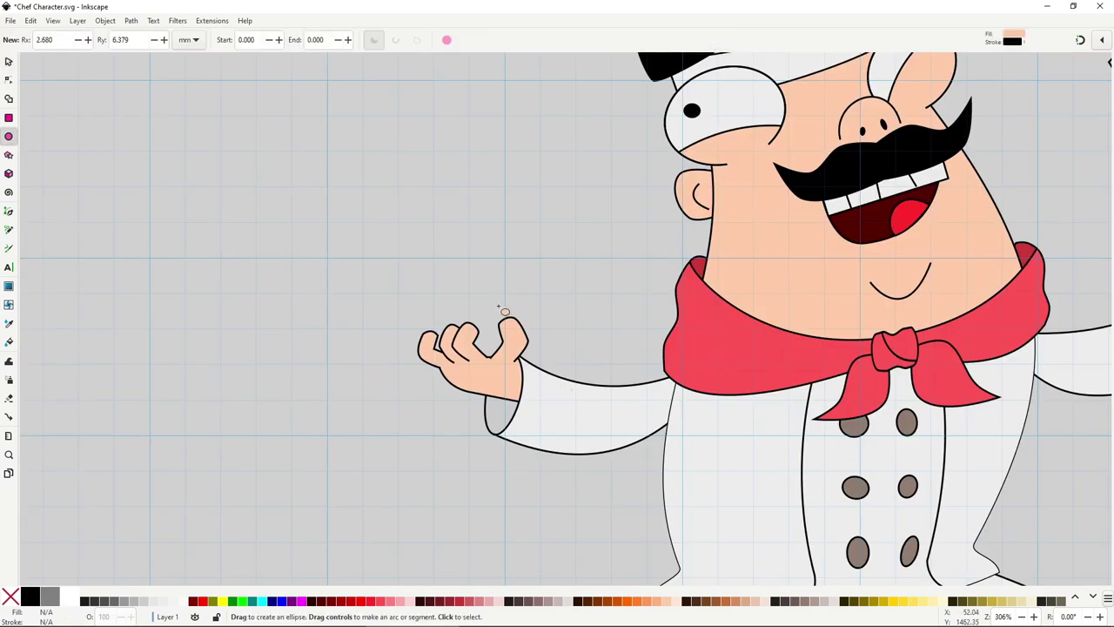
pyautogui.moveTo(432, 271); pyautogui.dragTo(522, 357)
pyautogui.scroll(-3, 523, 357)
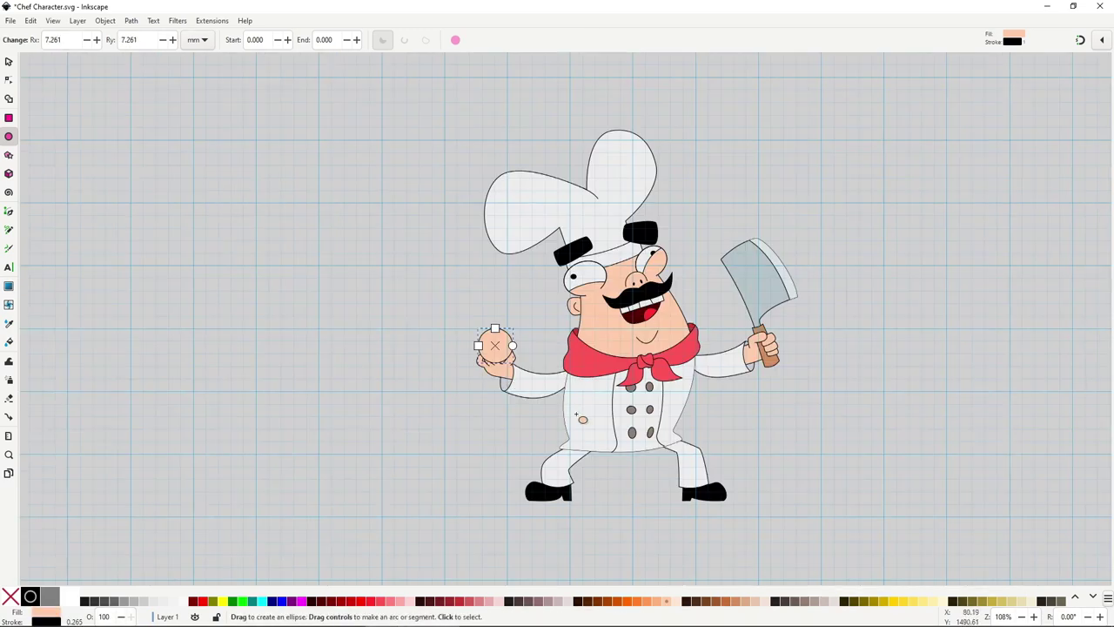
pyautogui.press('d')
pyautogui.click(590, 370)
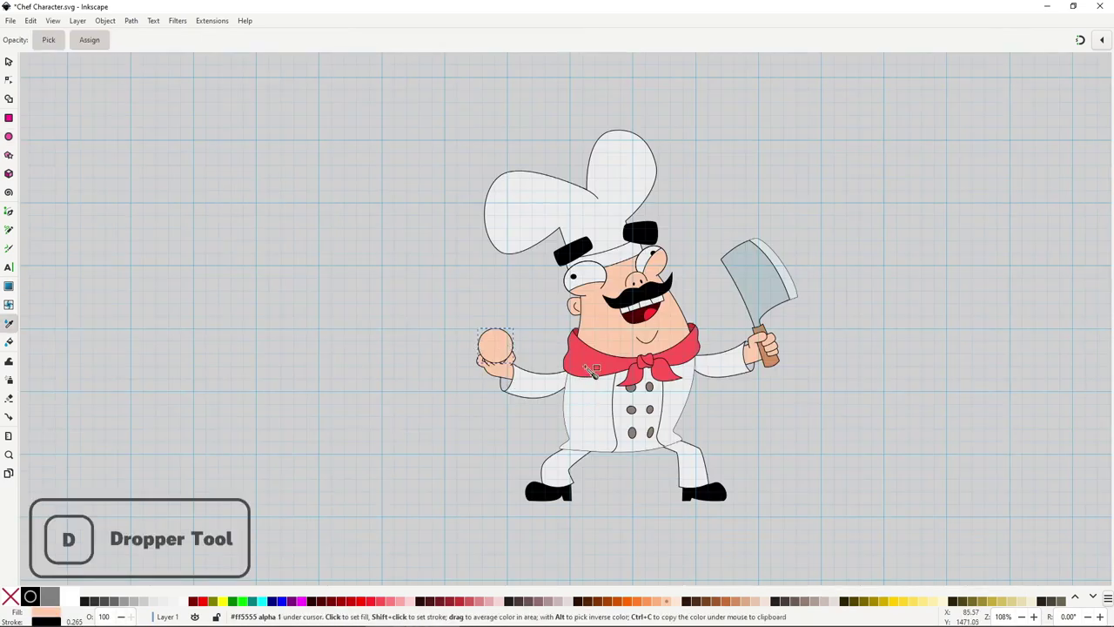
pyautogui.press('s')
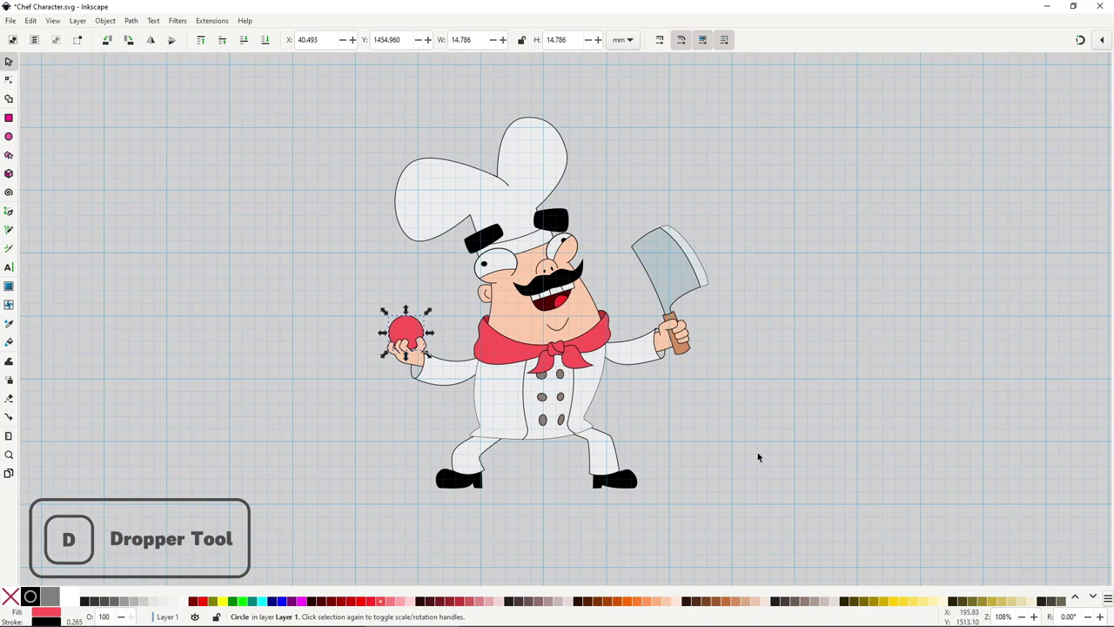
# Nudge the red circle slightly down into the hand, and move it onto empty canvas left of the chef
pyautogui.moveTo(757, 457); pyautogui.dragTo(707, 445)
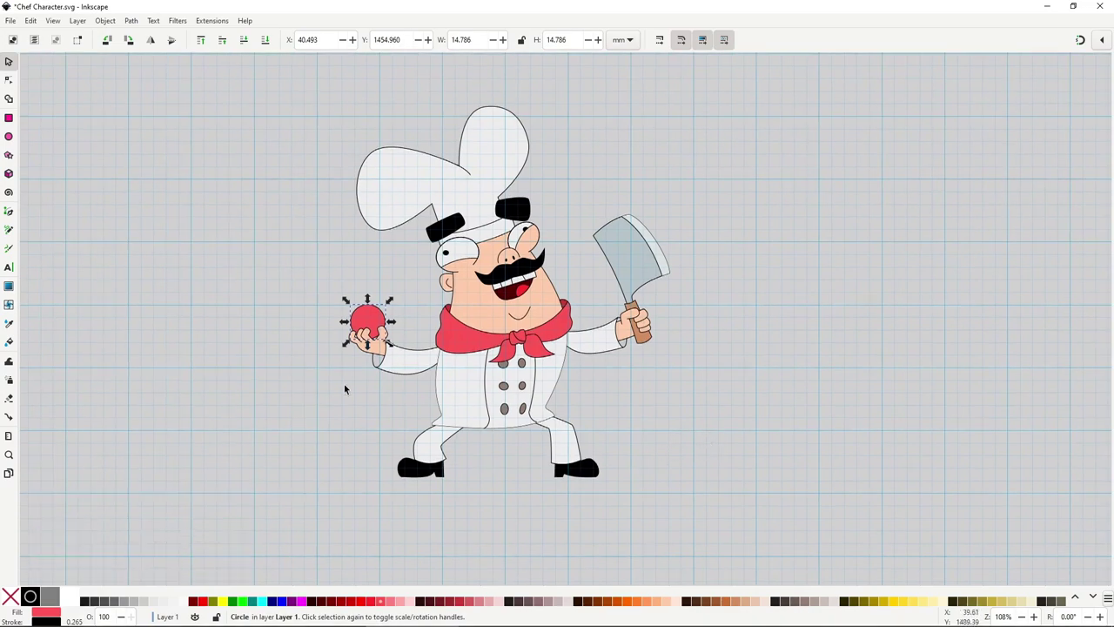
pyautogui.scroll(2, 353, 348)
pyautogui.moveTo(401, 303); pyautogui.dragTo(400, 309)
pyautogui.scroll(-2, 421, 423)
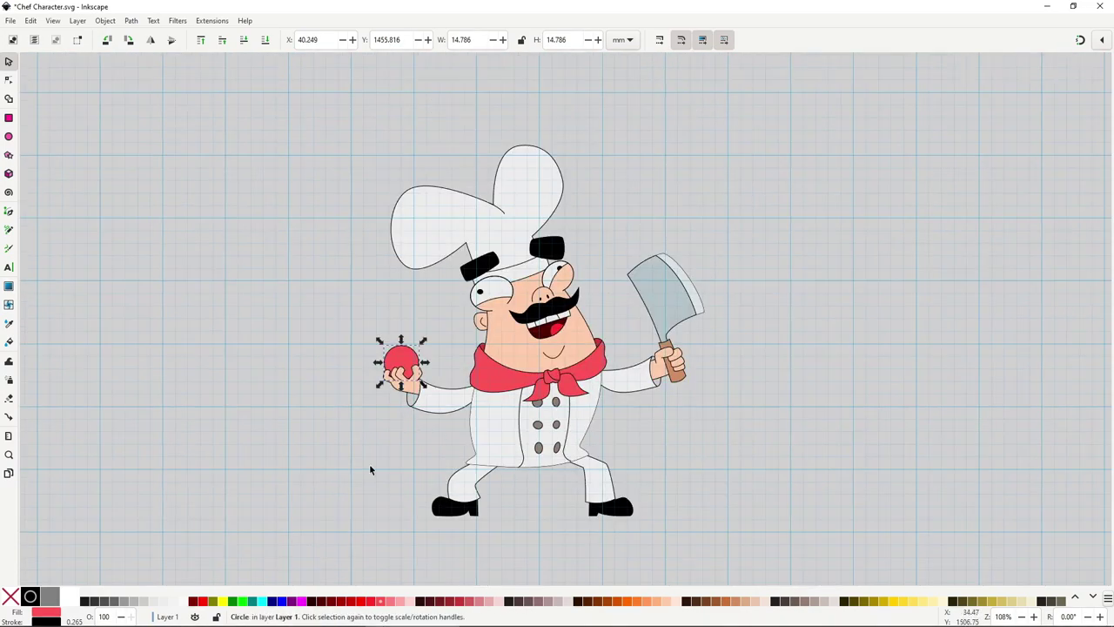
pyautogui.moveTo(372, 462); pyautogui.dragTo(609, 477)
pyautogui.moveTo(640, 376); pyautogui.dragTo(411, 377)
# Convert the red circle to a path and reshape its four nodes into a slightly lopsided fruit with a flatter top
pyautogui.scroll(4, 435, 388)
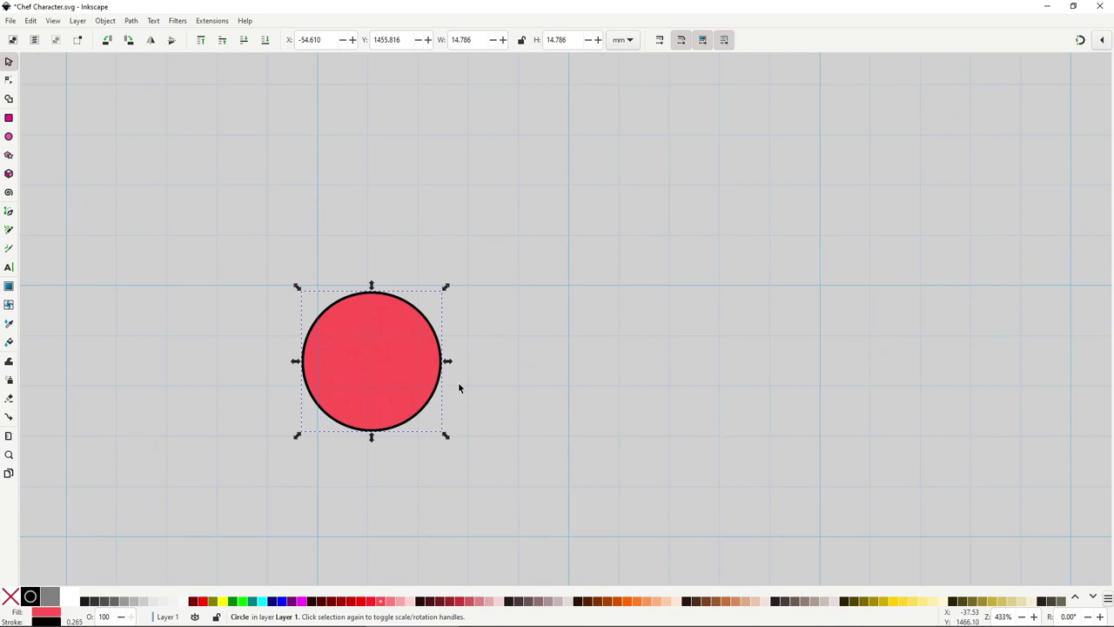
pyautogui.click(132, 21)
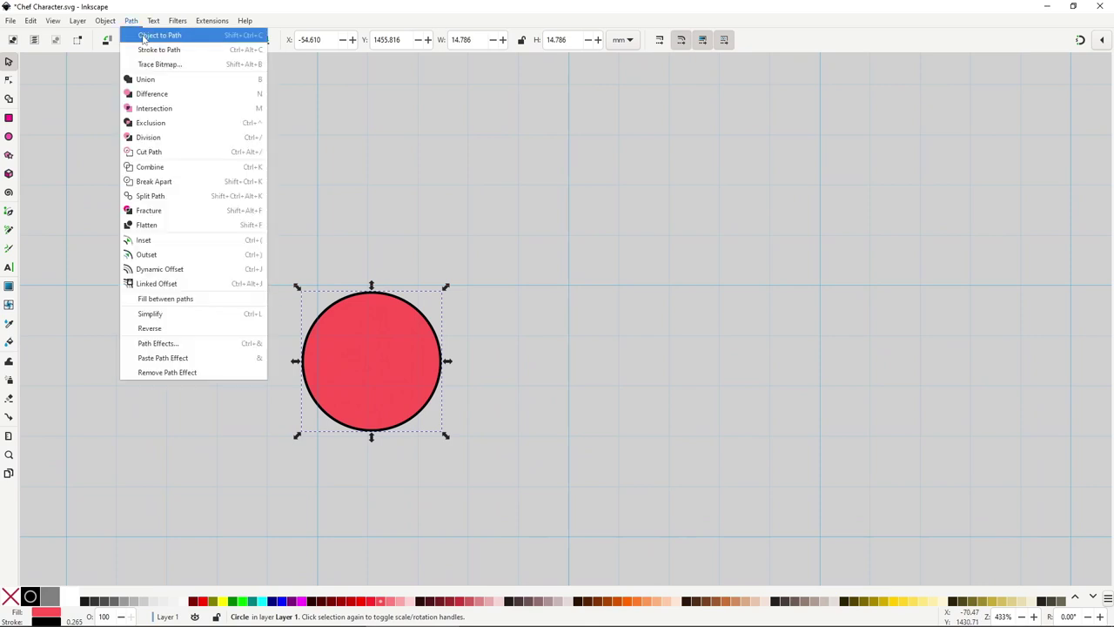
pyautogui.click(143, 35)
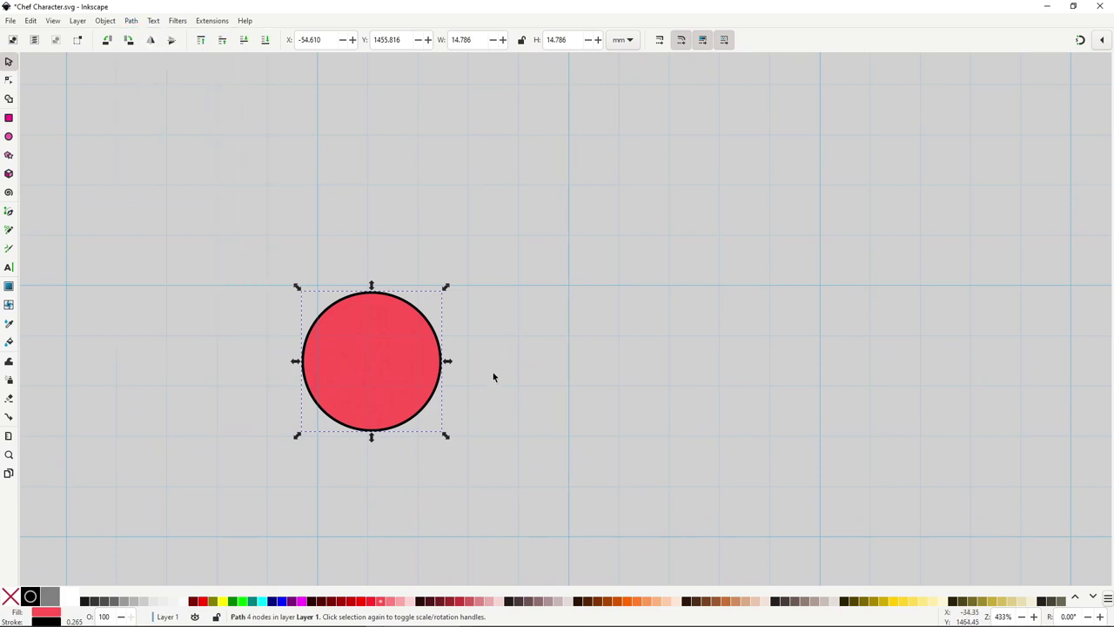
pyautogui.press('n')
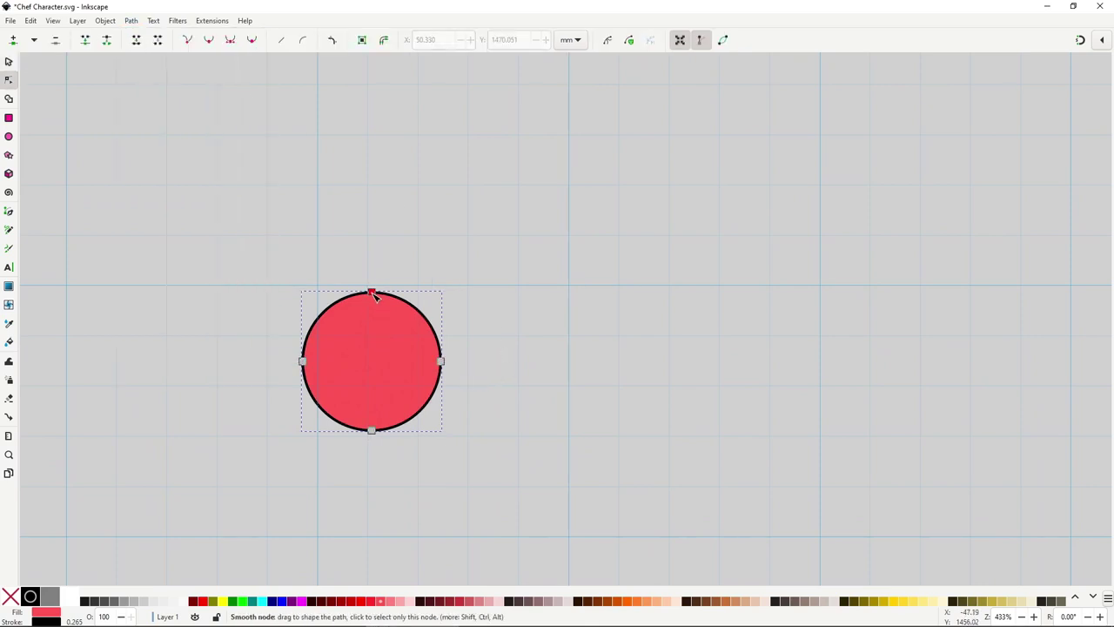
pyautogui.moveTo(372, 293); pyautogui.dragTo(373, 301)
pyautogui.moveTo(303, 363); pyautogui.dragTo(304, 353)
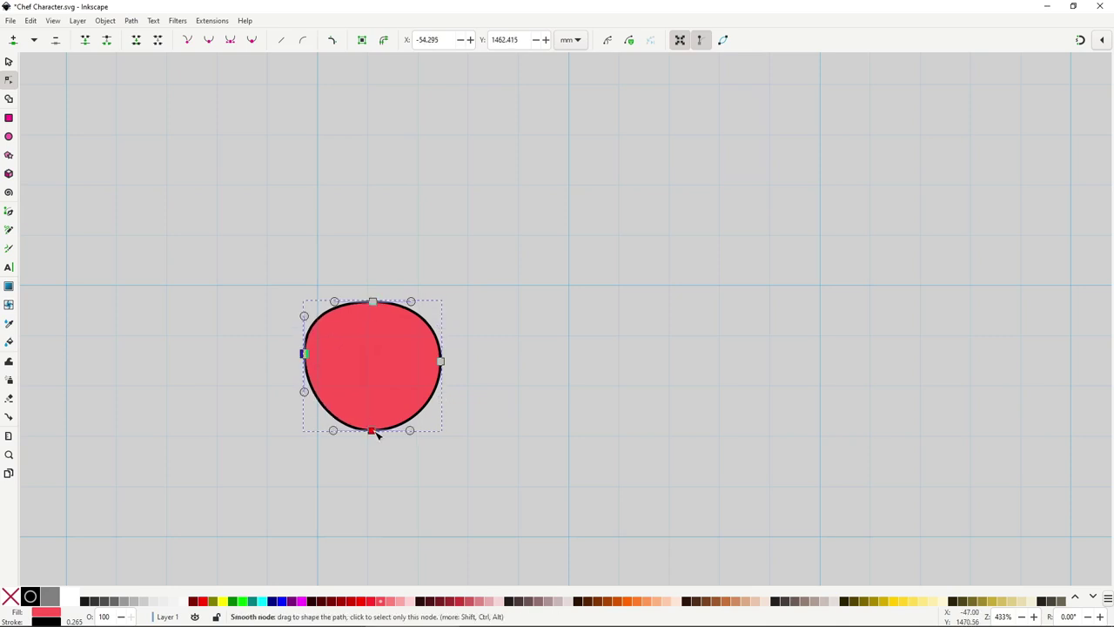
pyautogui.moveTo(372, 431); pyautogui.dragTo(363, 426)
pyautogui.moveTo(440, 360); pyautogui.dragTo(438, 319)
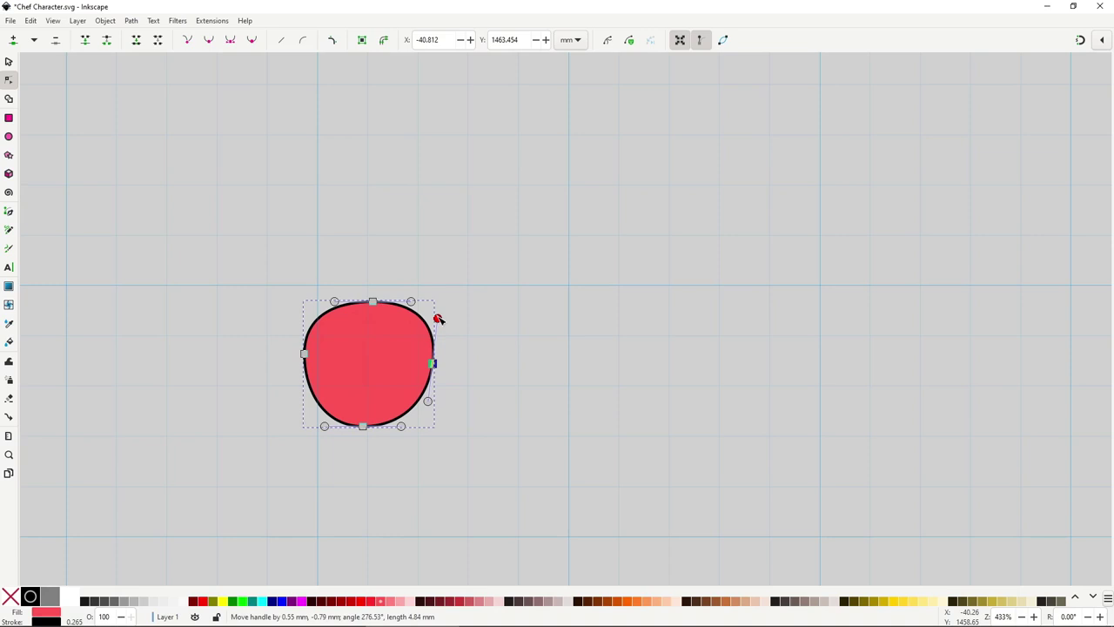
pyautogui.moveTo(375, 304); pyautogui.dragTo(388, 305)
pyautogui.moveTo(367, 427); pyautogui.dragTo(366, 423)
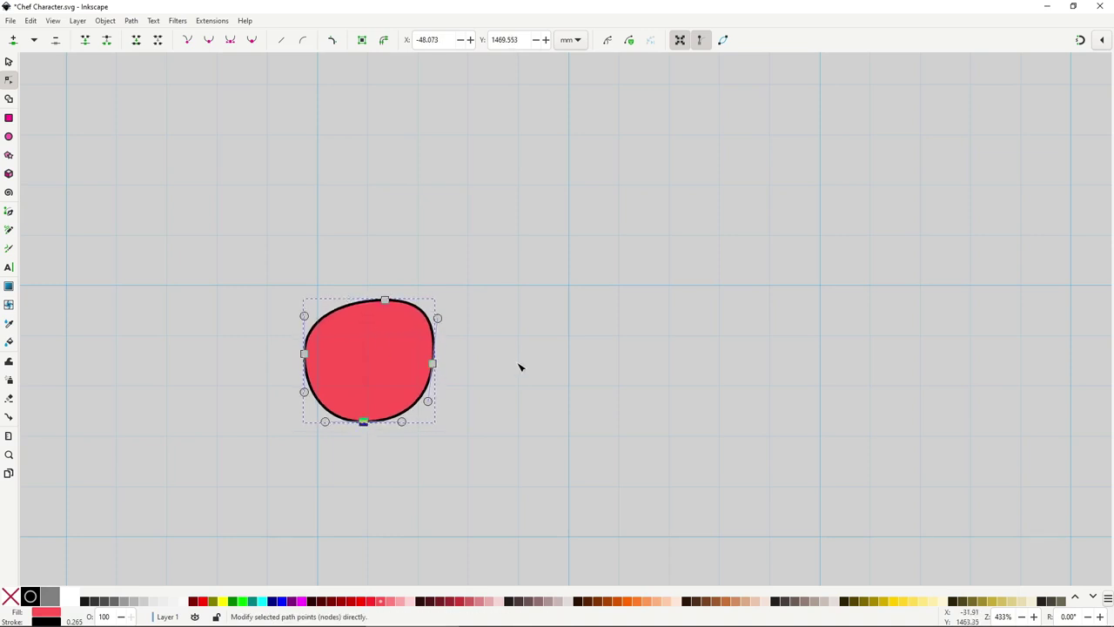
# Draw a closed four-node stem outline rising diagonally to the right from the top of the red fruit
pyautogui.scroll(1, 523, 383)
pyautogui.keyDown('ctrl'); pyautogui.scroll(2, 424, 360); pyautogui.keyUp('ctrl')
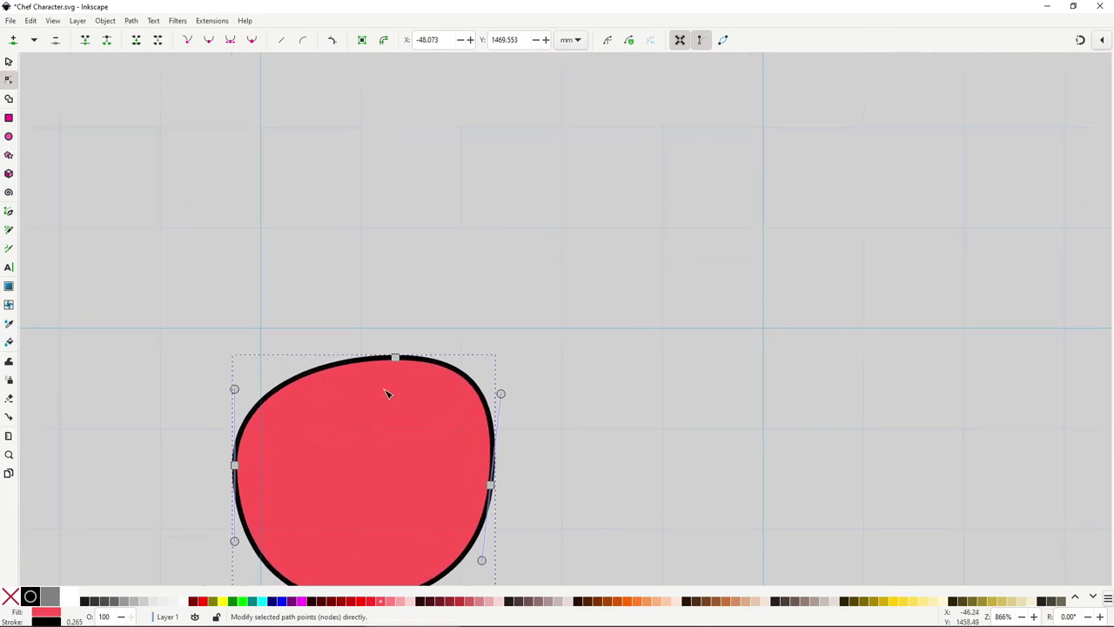
pyautogui.press('b')
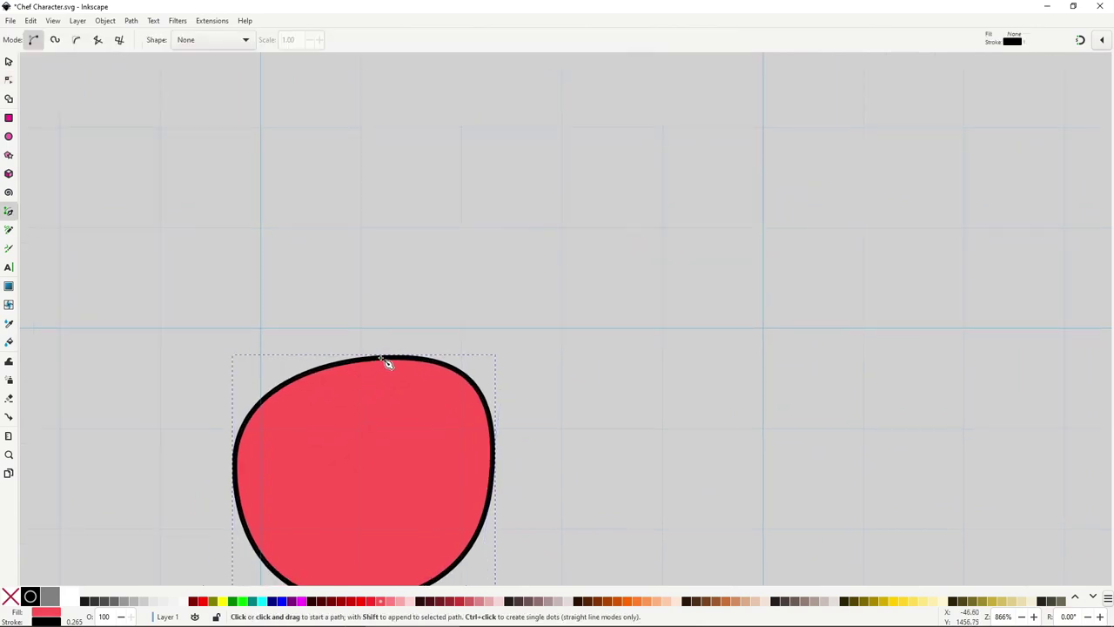
pyautogui.click(381, 358)
pyautogui.click(499, 269)
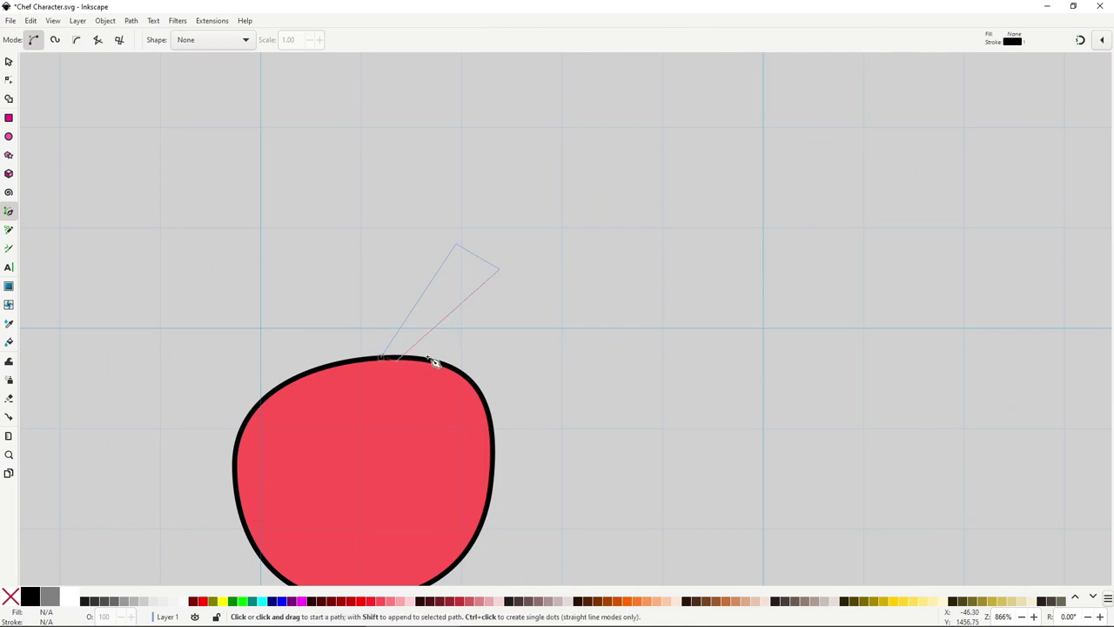
pyautogui.click(381, 359)
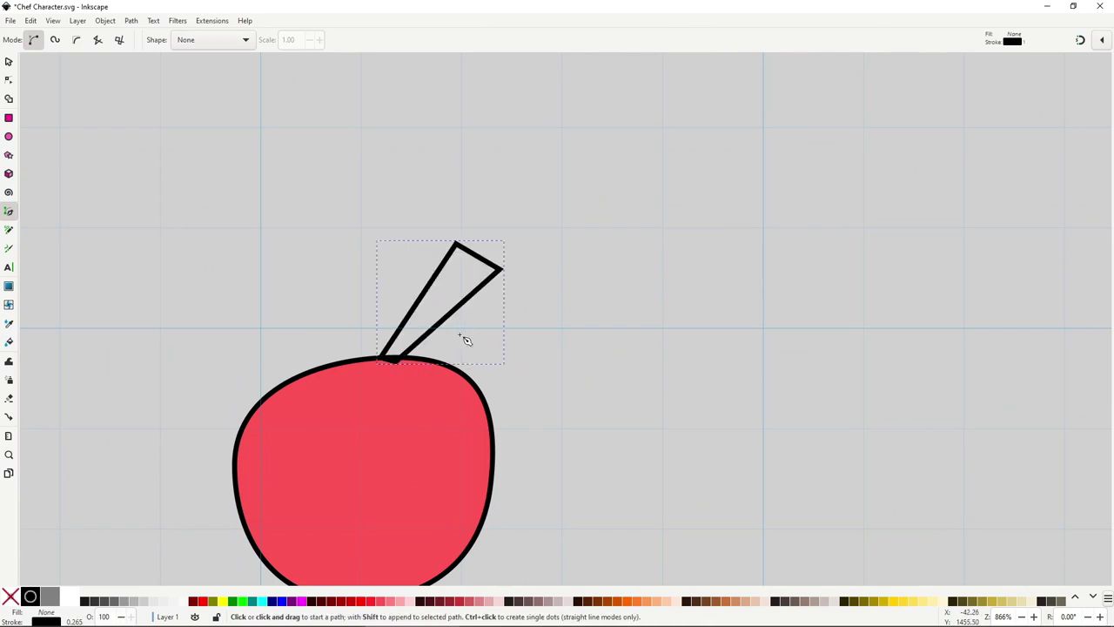
# Bend the stem's sides and tip into smooth curves and fill it light green
pyautogui.press('n')
pyautogui.moveTo(420, 305); pyautogui.dragTo(443, 316)
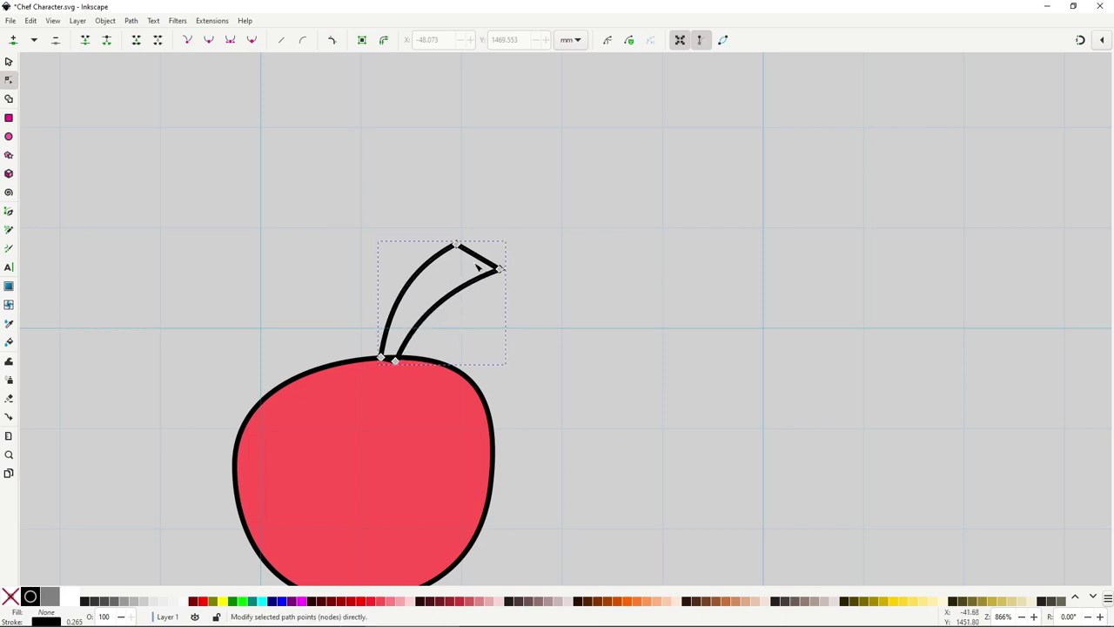
pyautogui.moveTo(498, 268); pyautogui.dragTo(471, 247)
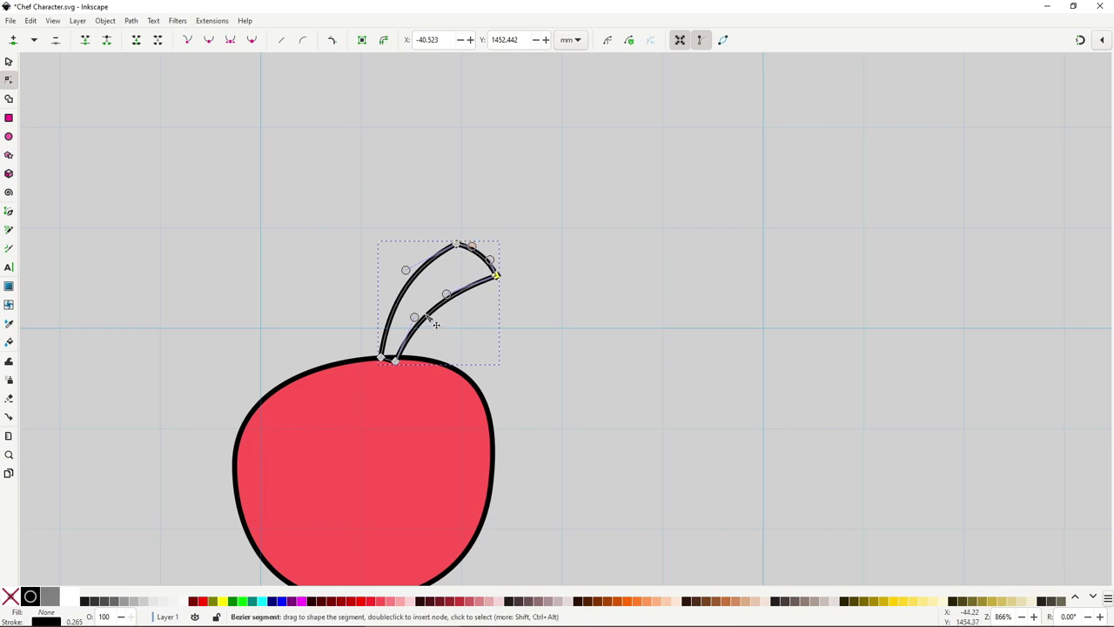
pyautogui.moveTo(414, 317); pyautogui.dragTo(405, 326)
pyautogui.moveTo(446, 294); pyautogui.dragTo(442, 293)
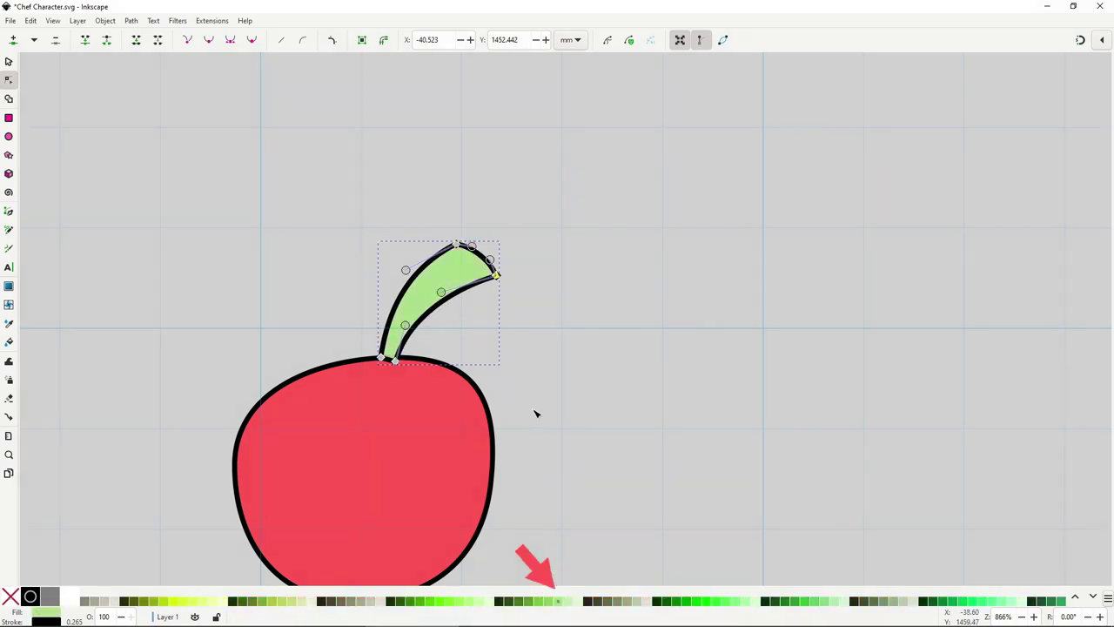
# Draw a closed 15-node jagged leaf crown around the stem's base and fill it with the stem's light green
pyautogui.click(525, 415)
pyautogui.press('b')
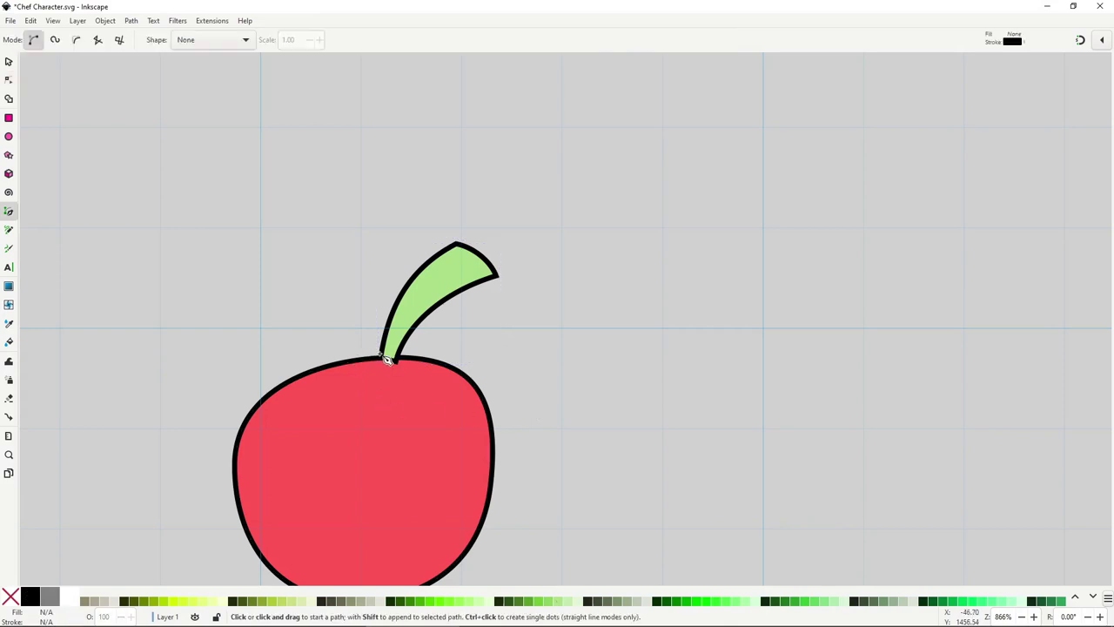
pyautogui.click(380, 358)
pyautogui.click(296, 360)
pyautogui.click(361, 371)
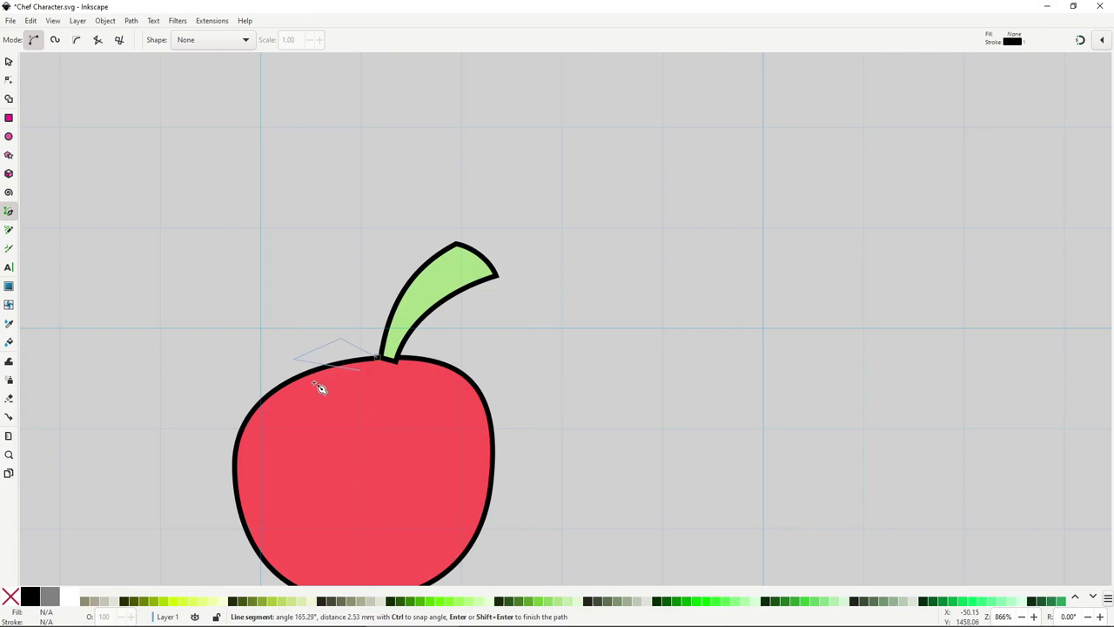
pyautogui.click(379, 380)
pyautogui.click(391, 402)
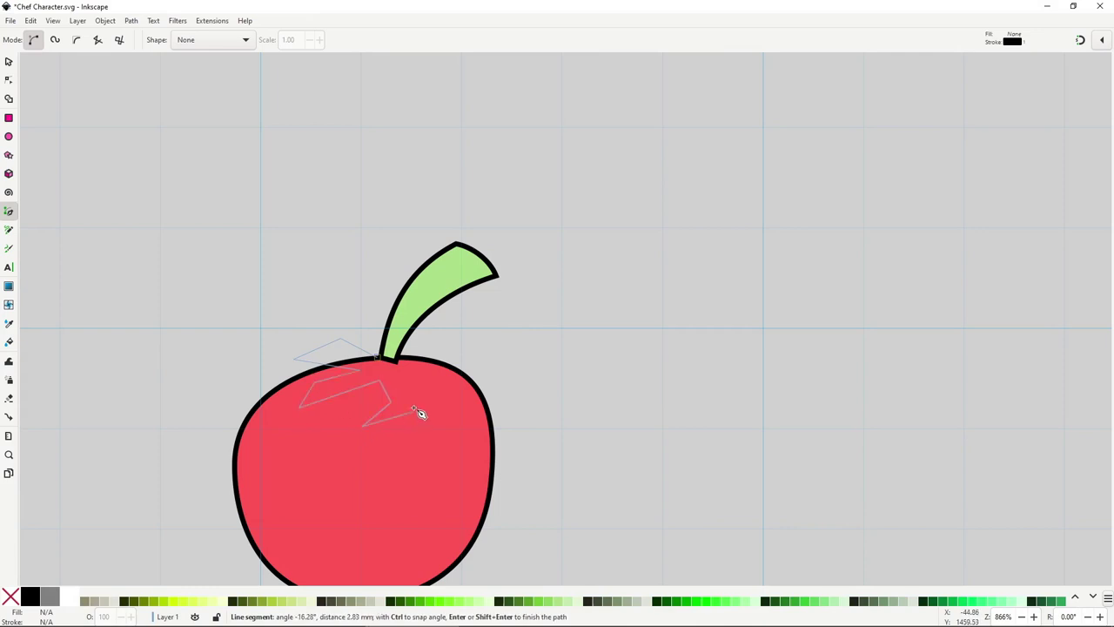
pyautogui.click(454, 376)
pyautogui.click(471, 403)
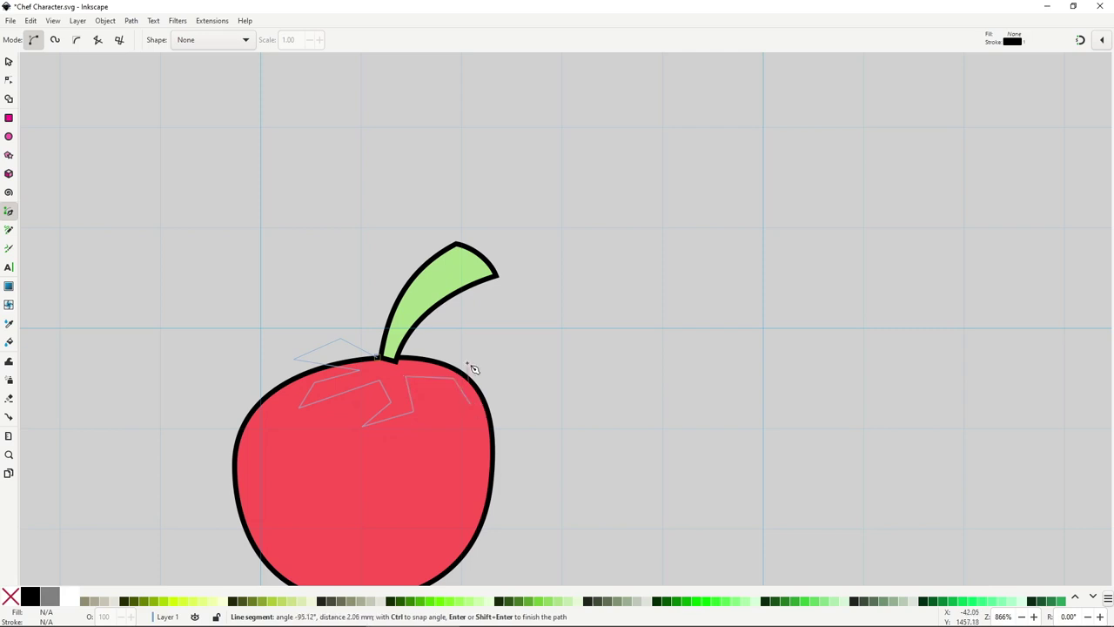
pyautogui.click(380, 359)
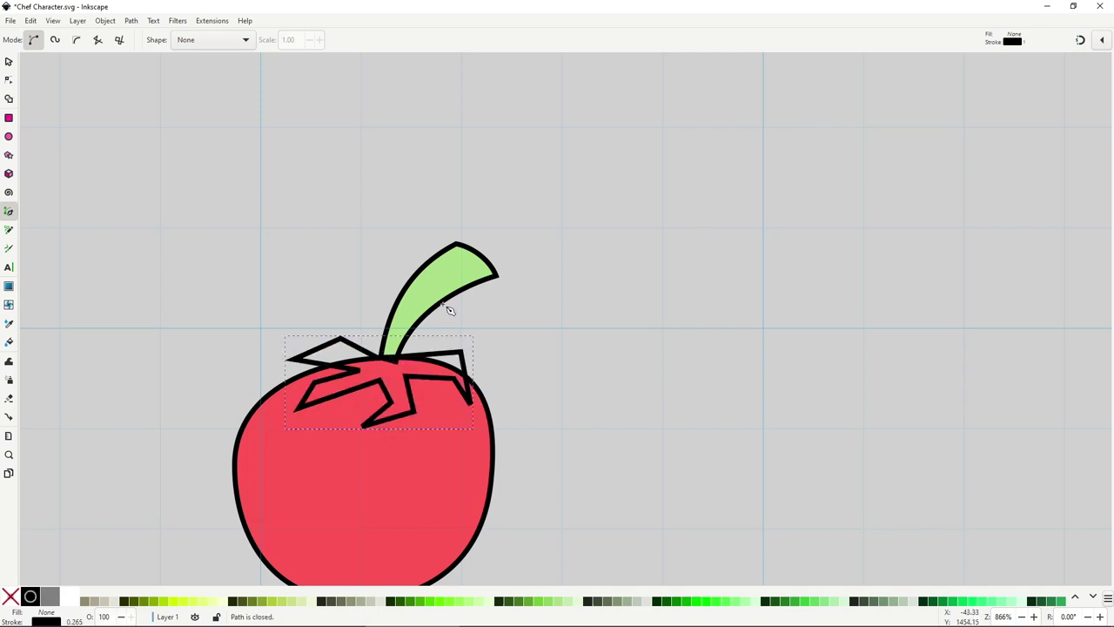
pyautogui.press('d')
pyautogui.click(442, 273)
pyautogui.press('s')
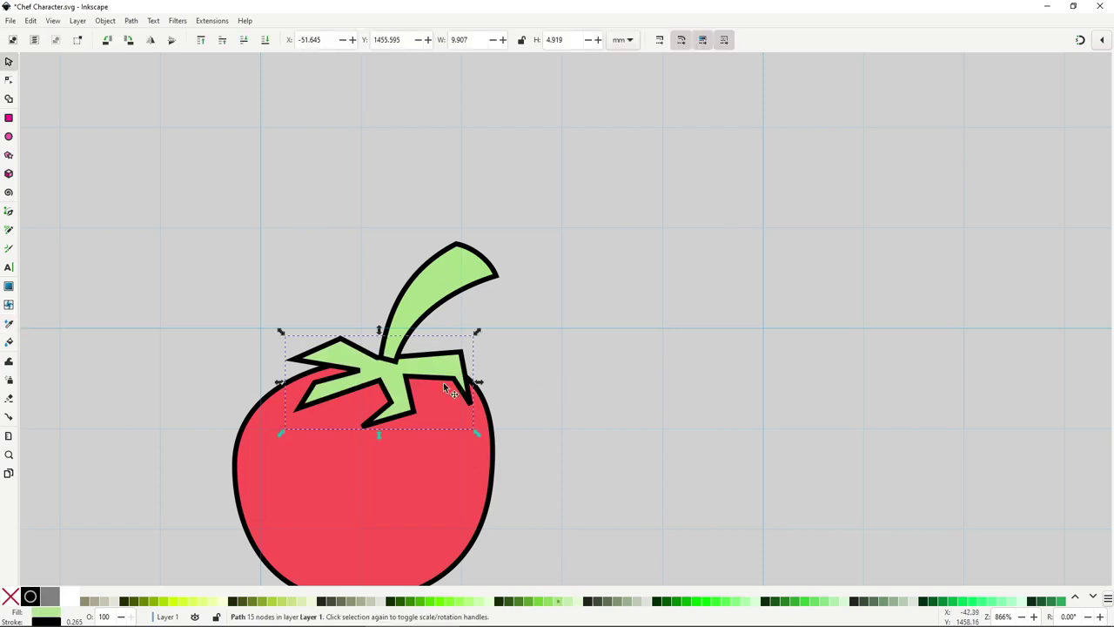
# Bend the leaf crown's left leaves and the inner side of its lower leaf into curves, lowering the left leaf tips slightly
pyautogui.press('n')
pyautogui.scroll(1, 324, 421)
pyautogui.scroll(2, 324, 420)
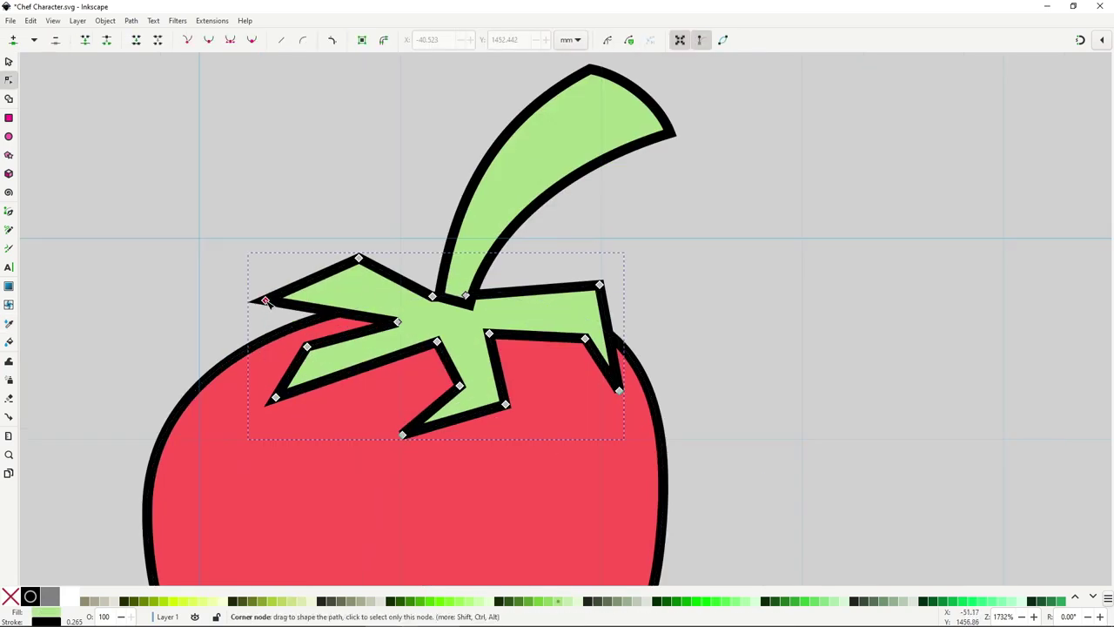
pyautogui.moveTo(265, 297); pyautogui.dragTo(268, 315)
pyautogui.moveTo(360, 259); pyautogui.dragTo(398, 256)
pyautogui.moveTo(308, 346); pyautogui.dragTo(288, 361)
pyautogui.moveTo(276, 399); pyautogui.dragTo(279, 417)
pyautogui.moveTo(373, 374); pyautogui.dragTo(367, 363)
pyautogui.moveTo(460, 386); pyautogui.dragTo(463, 366)
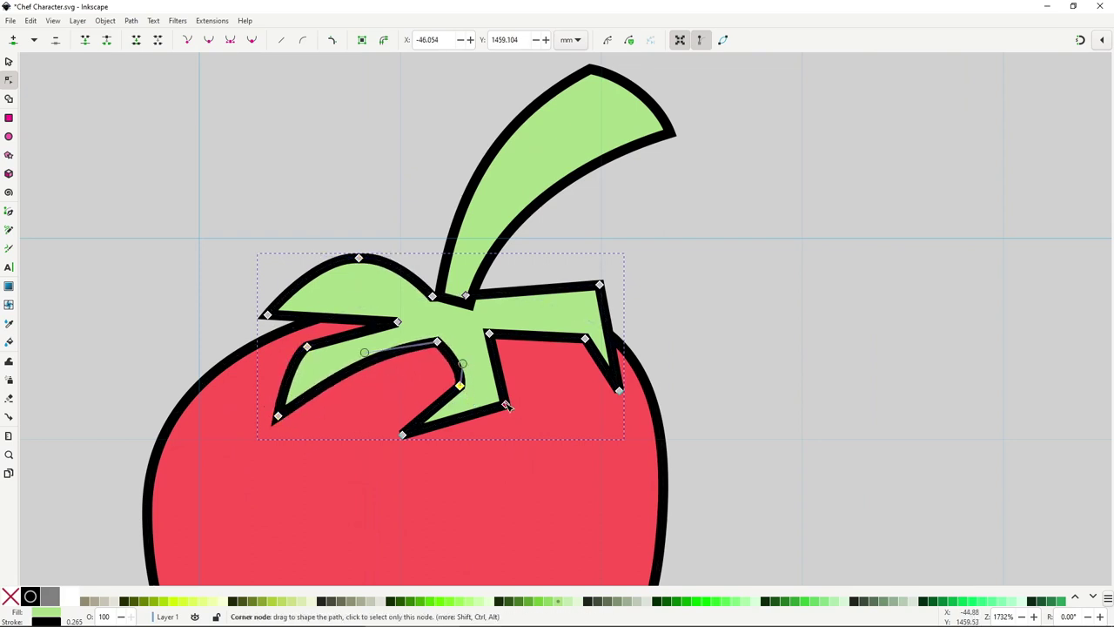
# Curve the outer side of the lower leaf and the edges of the right leaf
pyautogui.moveTo(506, 404); pyautogui.dragTo(521, 381)
pyautogui.moveTo(585, 339); pyautogui.dragTo(558, 339)
pyautogui.moveTo(601, 285); pyautogui.dragTo(634, 311)
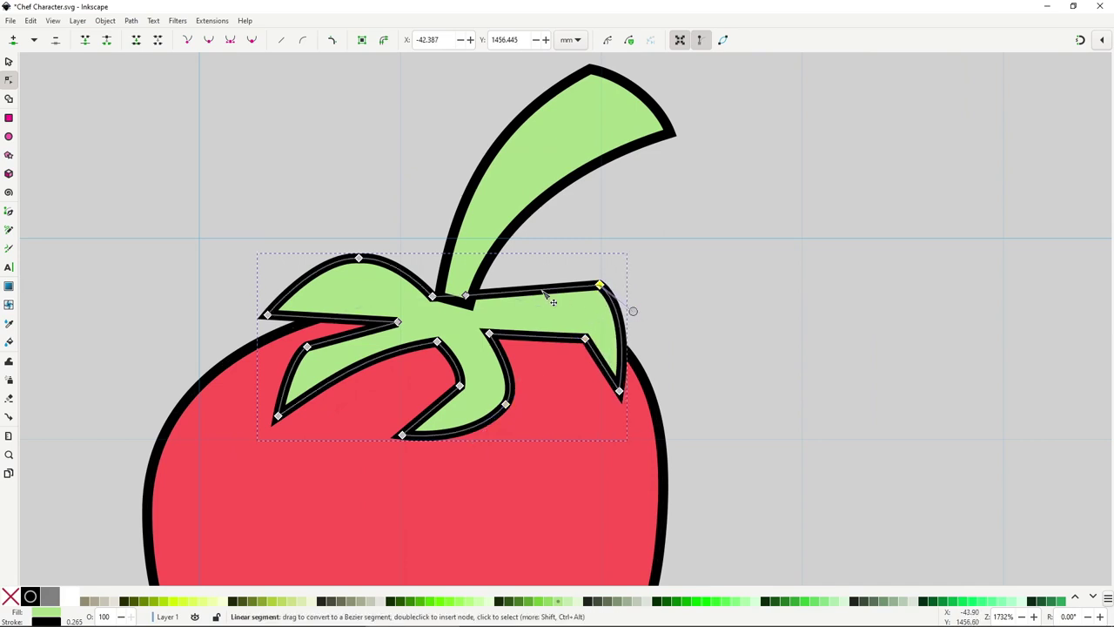
pyautogui.moveTo(546, 290); pyautogui.dragTo(549, 282)
# Move the finished tomato with its stem and leaves into the chef's open hand, and adjust the palm's outline
pyautogui.press('s')
pyautogui.moveTo(521, 220); pyautogui.dragTo(514, 228)
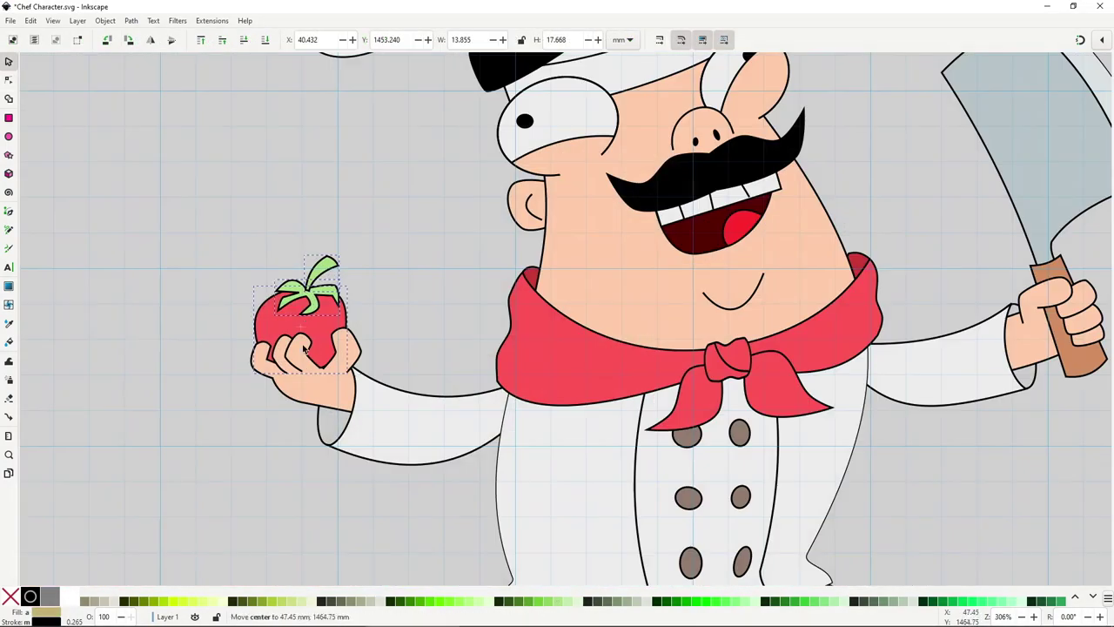
pyautogui.moveTo(353, 323); pyautogui.dragTo(344, 322)
pyautogui.moveTo(344, 323); pyautogui.dragTo(342, 322)
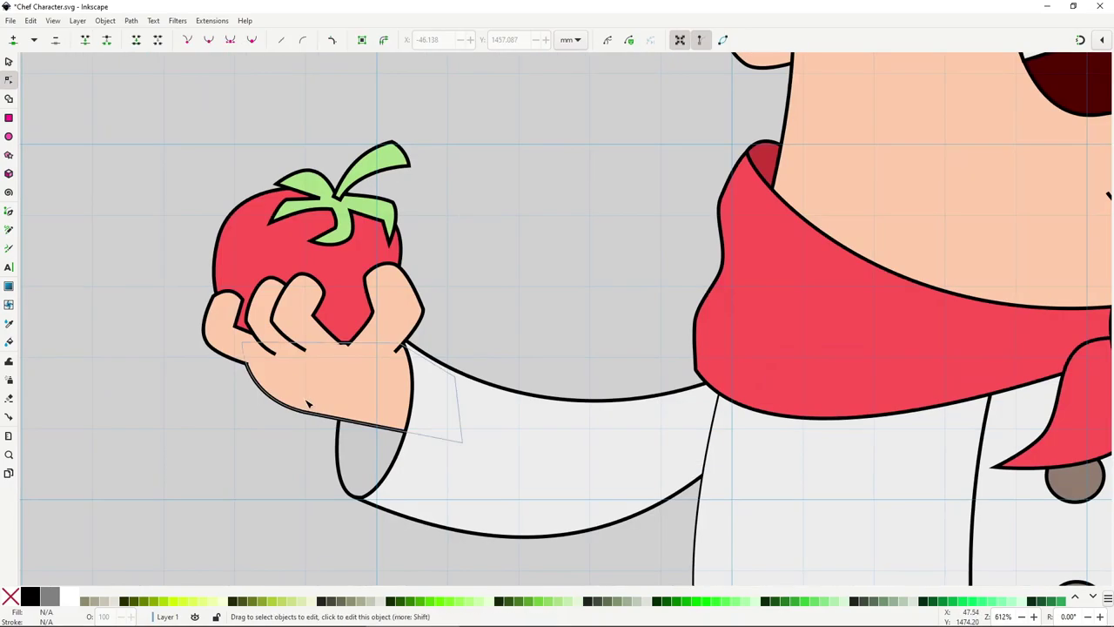
pyautogui.moveTo(261, 383); pyautogui.dragTo(231, 397)
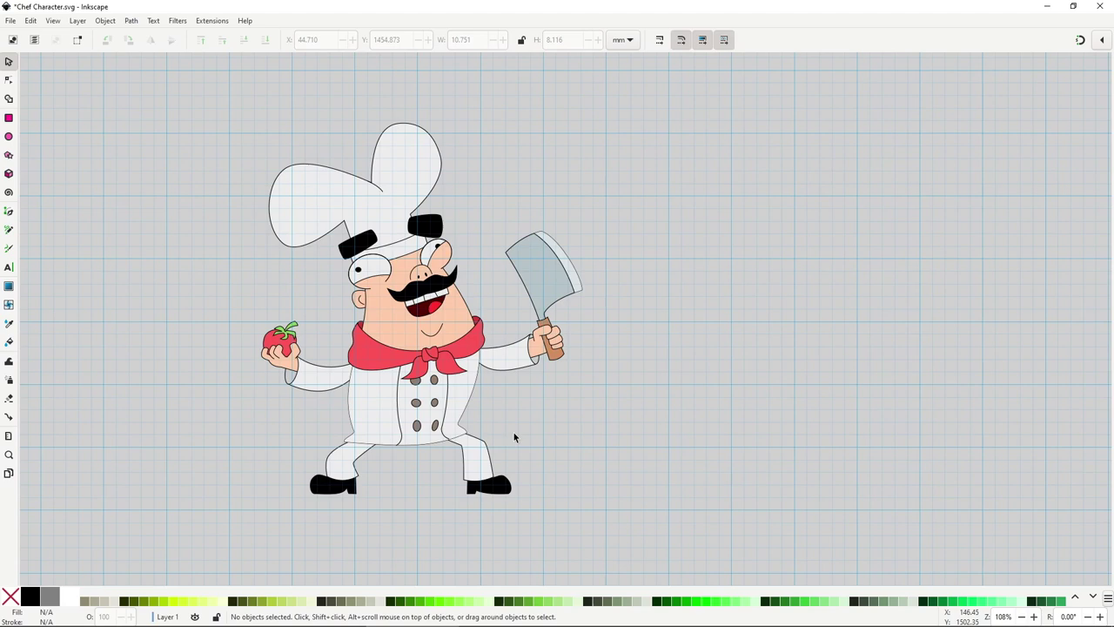
# Draw a closed eight-node drip outline over the cleaver's cutting edge and fill it with the neckerchief's red
pyautogui.scroll(2, 558, 355)
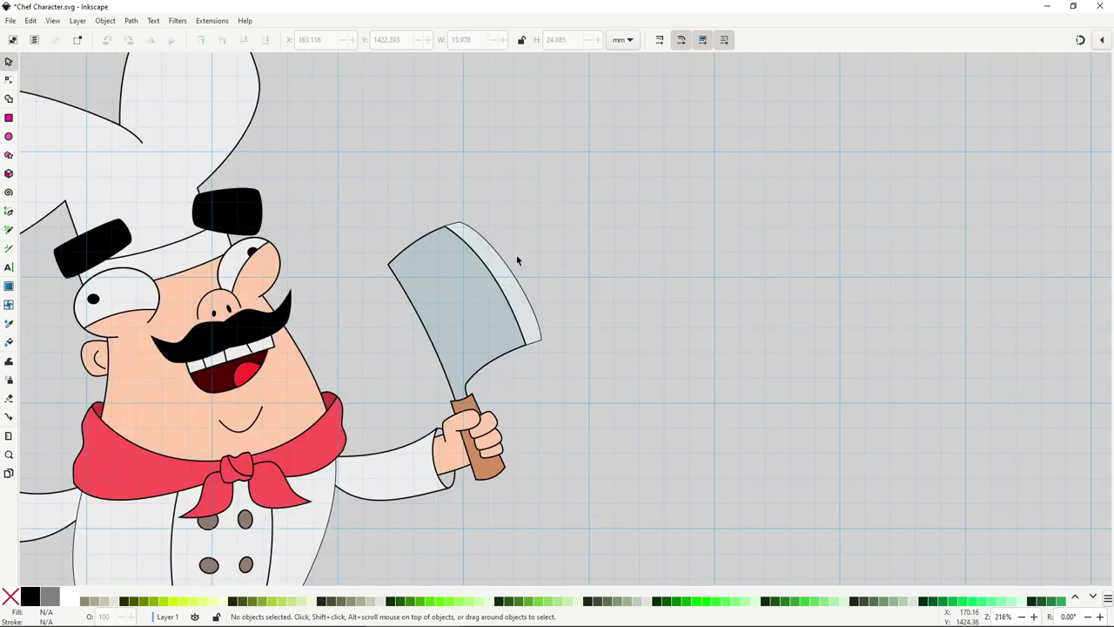
pyautogui.press('b')
pyautogui.click(488, 242)
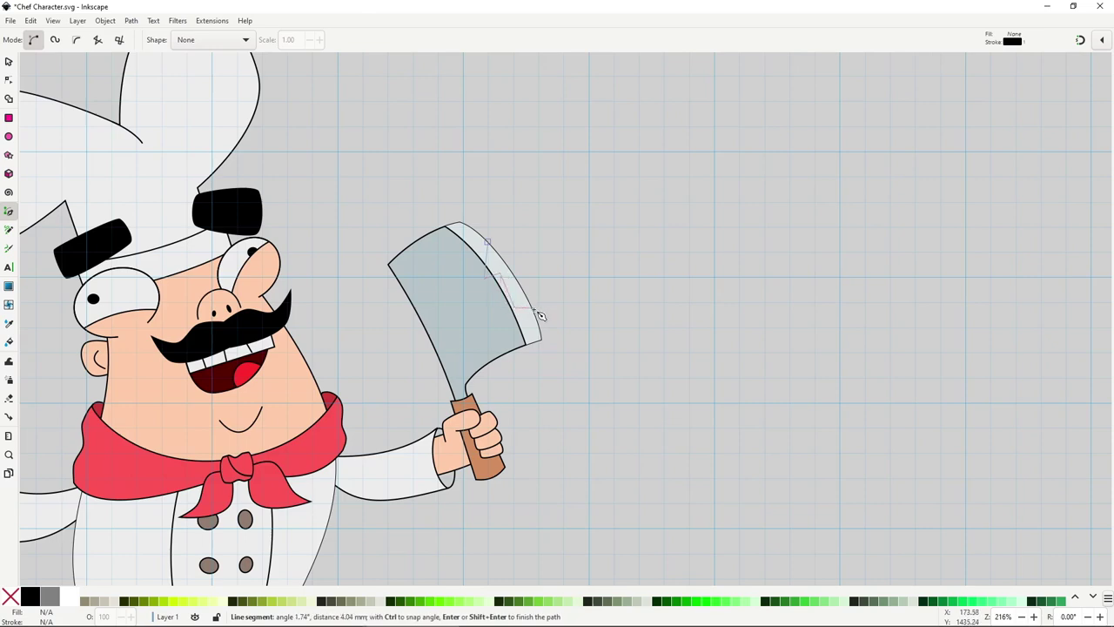
pyautogui.click(489, 242)
pyautogui.press('d')
pyautogui.click(312, 456)
pyautogui.press('s')
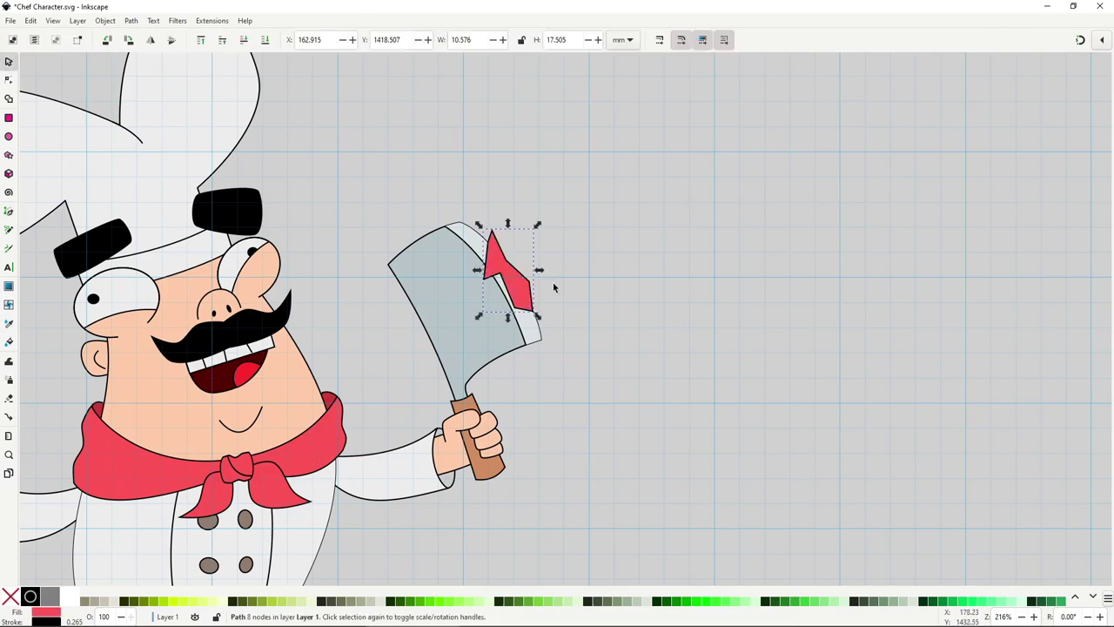
# Bend the red shape's nodes and edges into a smooth drip running down the cleaver's cutting edge
pyautogui.scroll(3, 508, 248)
pyautogui.press('n')
pyautogui.moveTo(438, 337); pyautogui.dragTo(467, 352)
pyautogui.moveTo(525, 417); pyautogui.dragTo(547, 429)
pyautogui.moveTo(568, 344); pyautogui.dragTo(551, 329)
pyautogui.moveTo(461, 200); pyautogui.dragTo(465, 217)
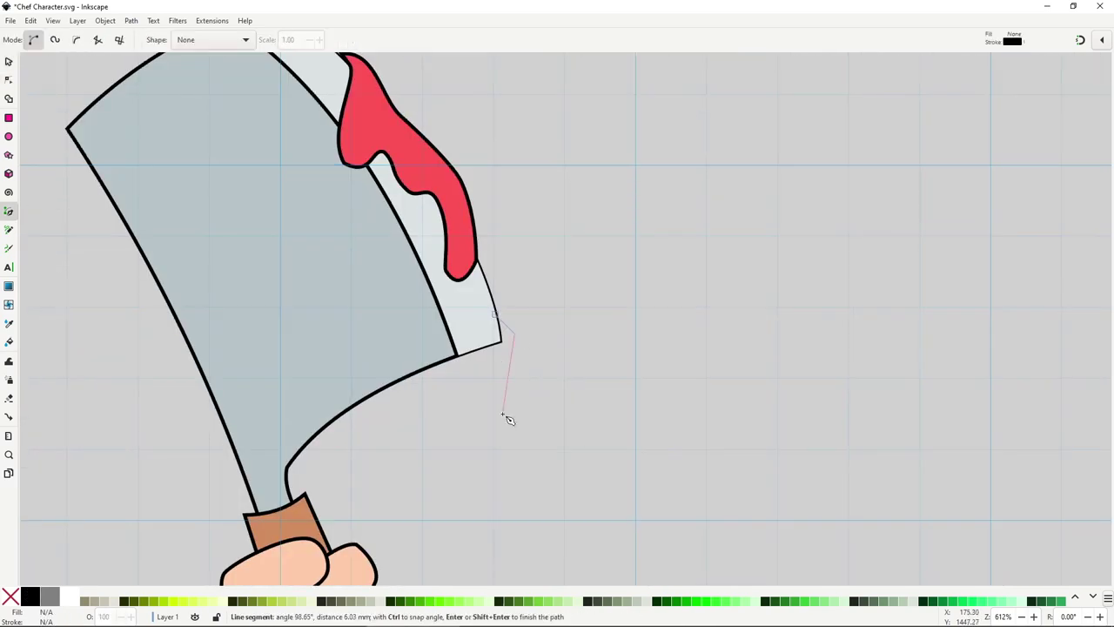
# Draw a second closed drip around the blade's lower outer corner, curve its edges, and save the document
pyautogui.click(505, 414)
pyautogui.click(427, 366)
pyautogui.click(496, 314)
pyautogui.press('n')
pyautogui.moveTo(501, 330); pyautogui.dragTo(517, 311)
pyautogui.moveTo(454, 349); pyautogui.dragTo(451, 343)
pyautogui.moveTo(488, 357); pyautogui.dragTo(444, 360)
pyautogui.scroll(-4, 483, 374)
pyautogui.hotkey('ctrl', 's')
# Refine the corner drip's nodes and handles into rounded blobs, one along the blade's lower edge and one hanging down
pyautogui.scroll(4, 501, 381)
pyautogui.moveTo(447, 397); pyautogui.dragTo(448, 383)
pyautogui.scroll(2, 439, 306)
pyautogui.moveTo(432, 308); pyautogui.dragTo(425, 301)
pyautogui.moveTo(479, 327); pyautogui.dragTo(471, 338)
pyautogui.moveTo(425, 425); pyautogui.dragTo(461, 406)
pyautogui.moveTo(428, 365); pyautogui.dragTo(421, 363)
pyautogui.moveTo(336, 410); pyautogui.dragTo(319, 427)
pyautogui.moveTo(365, 317); pyautogui.dragTo(316, 337)
pyautogui.press('s')
# Reshape the long red drip on the cutting edge, extending its lower end and adjusting its nodes and curves
pyautogui.scroll(-2, 418, 349)
pyautogui.click(468, 343)
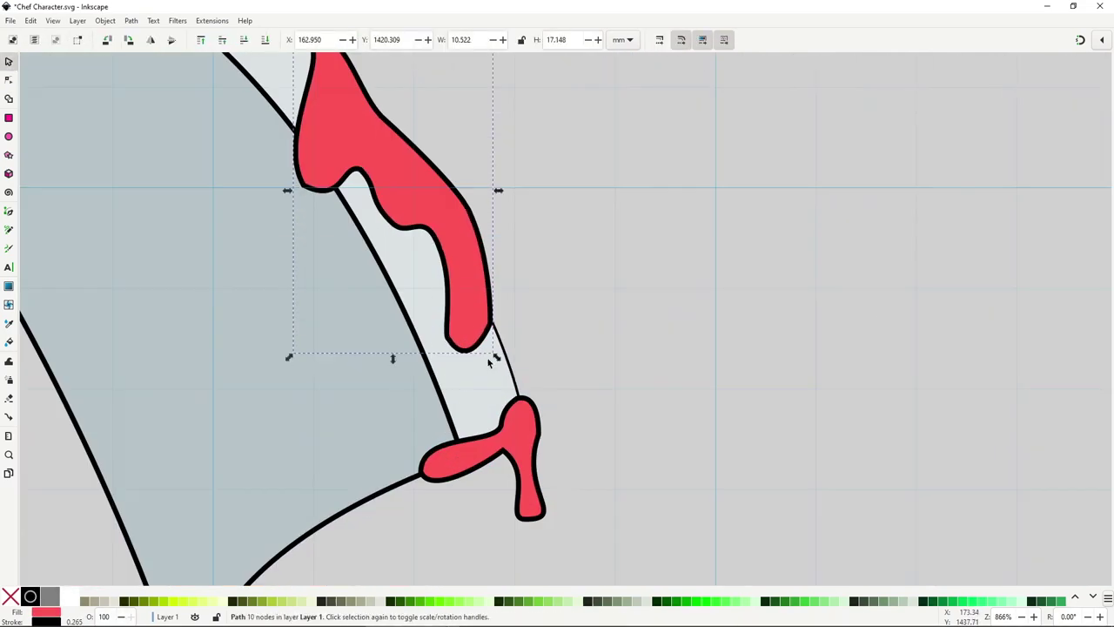
pyautogui.press('n')
pyautogui.moveTo(491, 319); pyautogui.dragTo(510, 348)
pyautogui.scroll(1, 522, 374)
pyautogui.doubleClick(536, 396)
pyautogui.moveTo(440, 317); pyautogui.dragTo(431, 307)
pyautogui.moveTo(309, 259); pyautogui.dragTo(328, 259)
# Refine the outline of the long drip on the cleaver once more and deselect it
pyautogui.press('s')
pyautogui.scroll(-4, 592, 250)
pyautogui.click(557, 260)
pyautogui.press('n')
pyautogui.scroll(4, 560, 260)
pyautogui.moveTo(537, 283); pyautogui.dragTo(523, 340)
pyautogui.scroll(-3, 552, 374)
pyautogui.press('s')
pyautogui.click(658, 409)
# Draw a closed eight-node, four-pointed star outline on the chef's left-side cheek
pyautogui.scroll(-4, 658, 414)
pyautogui.moveTo(663, 456); pyautogui.dragTo(618, 290)
pyautogui.scroll(4, 450, 330)
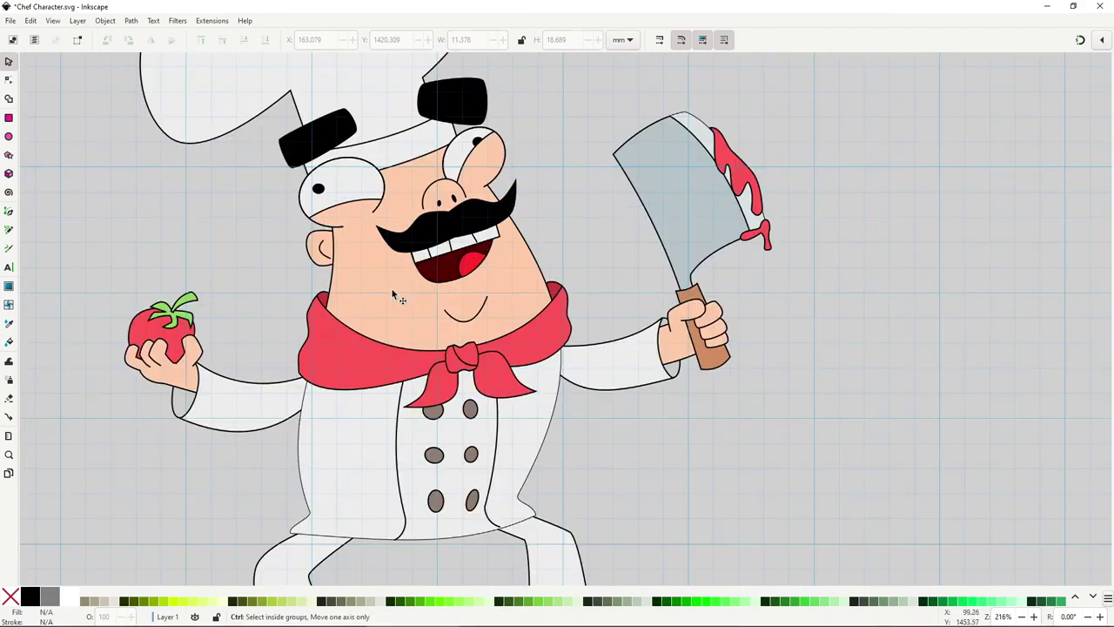
pyautogui.press('b')
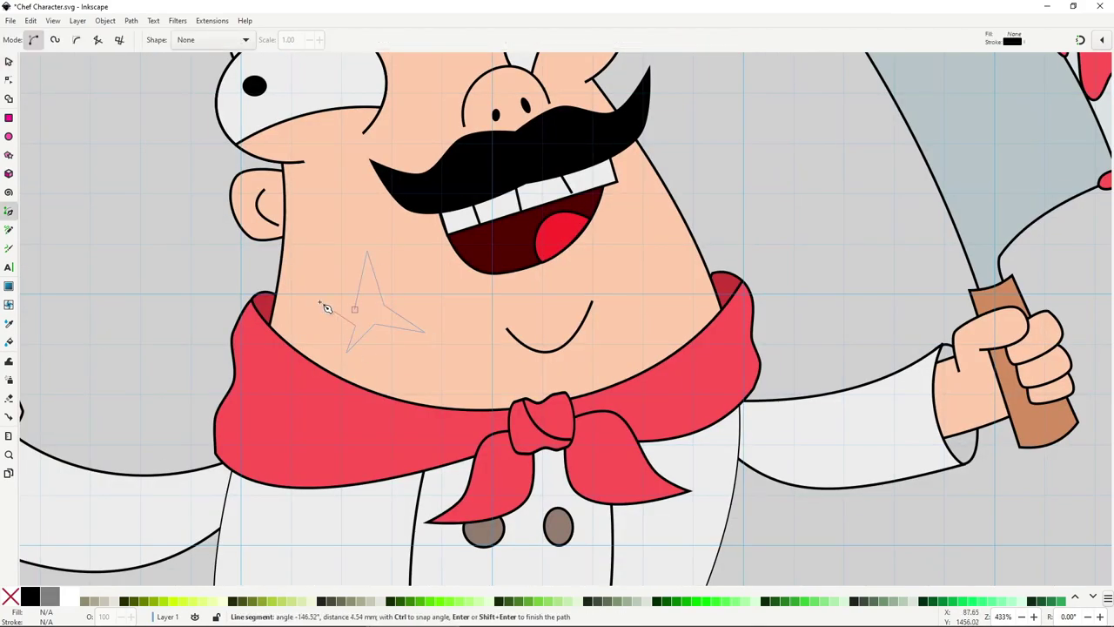
pyautogui.click(355, 310)
# Make all eight nodes of the cheek star smooth and fill it with the neckerchief's red
pyautogui.press('s')
pyautogui.press('n')
pyautogui.moveTo(416, 309); pyautogui.dragTo(279, 209)
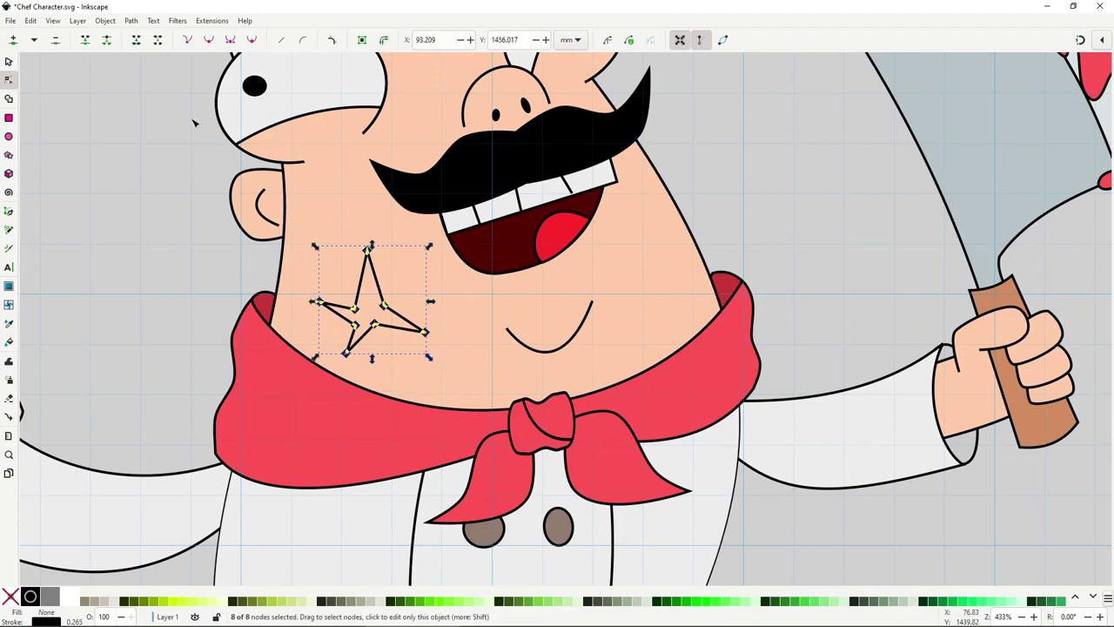
pyautogui.click(209, 42)
pyautogui.press('d')
pyautogui.click(670, 394)
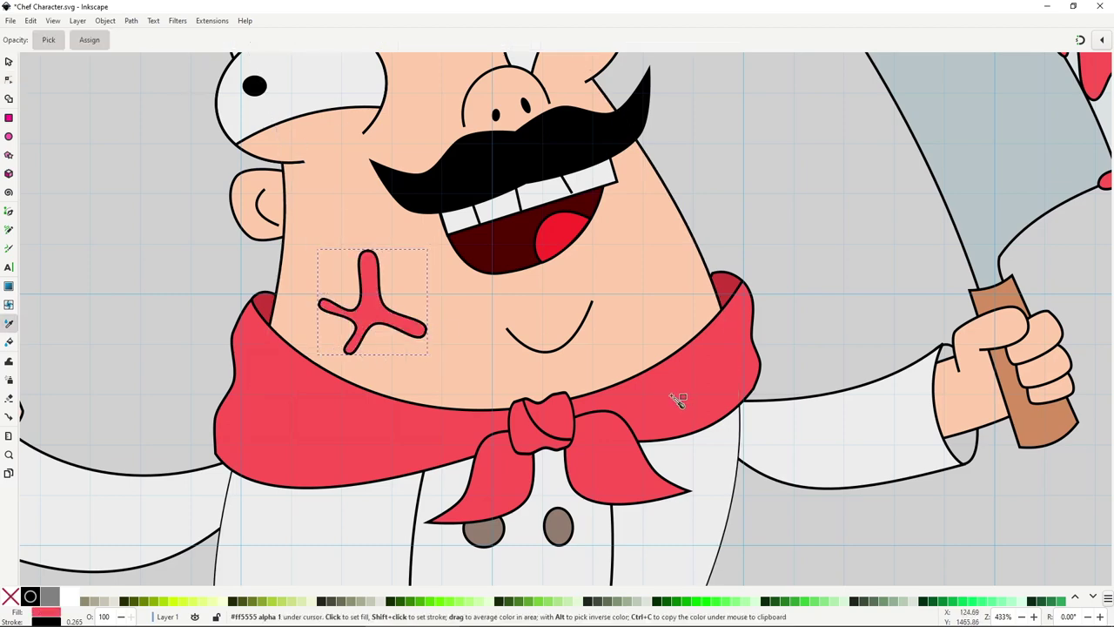
# Reduce the cheek splatter's height slightly and nudge it a little to the left
pyautogui.press('s')
pyautogui.press('n')
pyautogui.press('s')
pyautogui.moveTo(373, 245); pyautogui.dragTo(373, 253)
pyautogui.moveTo(390, 308); pyautogui.dragTo(385, 302)
pyautogui.scroll(-3, 393, 348)
pyautogui.click(609, 421)
pyautogui.scroll(-1, 610, 422)
pyautogui.scroll(4, 446, 363)
# Reshape the cheek splatter's nodes and handles, thickening the left arm and shortening the upper and right arms
pyautogui.press('n')
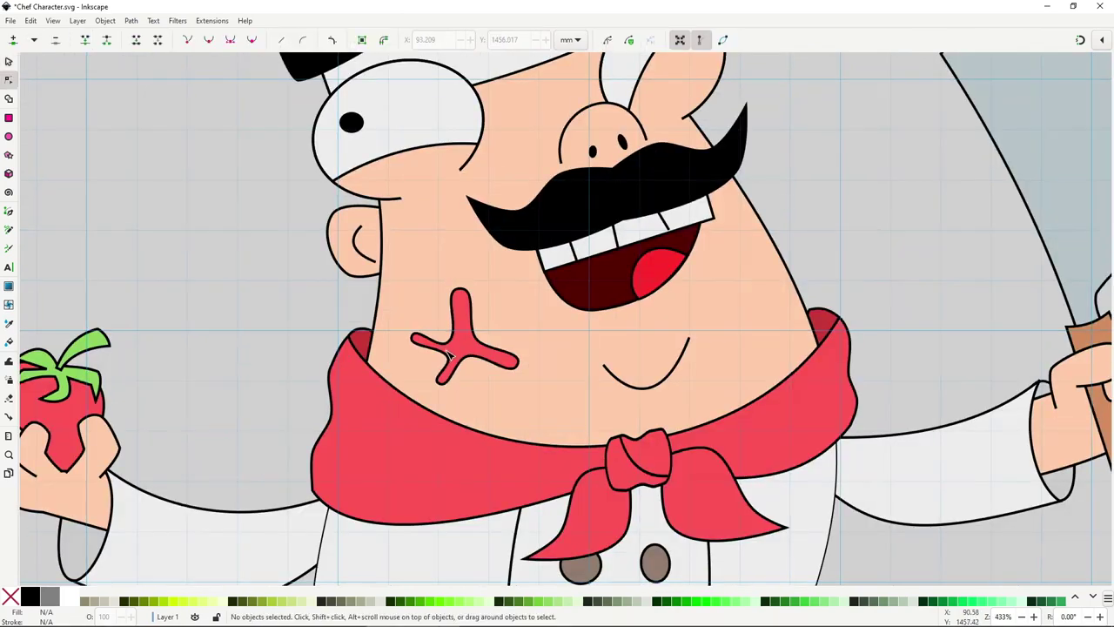
pyautogui.click(451, 343)
pyautogui.scroll(2, 451, 343)
pyautogui.moveTo(447, 333); pyautogui.dragTo(457, 323)
pyautogui.hotkey('ctrl', 'z')
pyautogui.moveTo(384, 304); pyautogui.dragTo(392, 279)
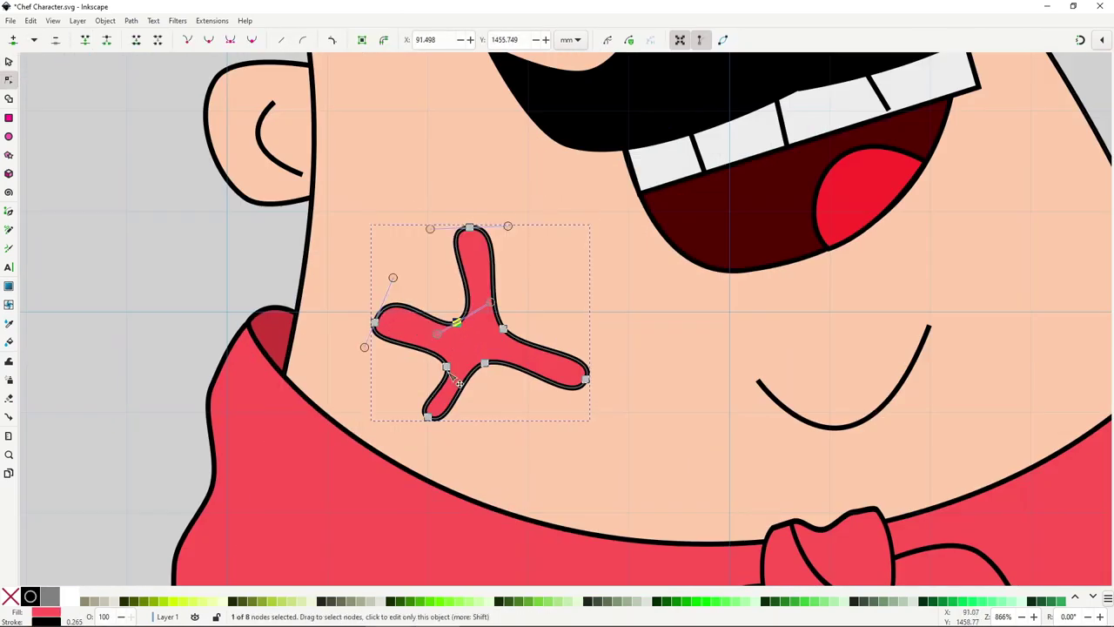
pyautogui.moveTo(446, 367); pyautogui.dragTo(441, 370)
pyautogui.moveTo(586, 379); pyautogui.dragTo(565, 379)
pyautogui.moveTo(470, 228); pyautogui.dragTo(466, 252)
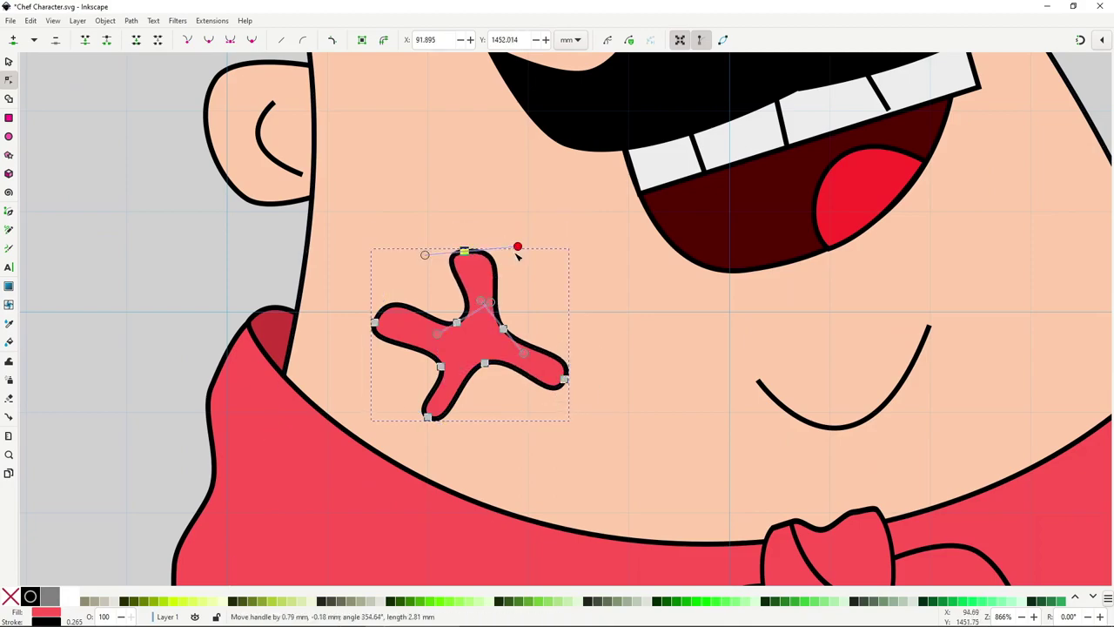
# Draw a closed five-pointed star outline on the empty canvas right of the chef's shoes and smooth all its nodes
pyautogui.press('b')
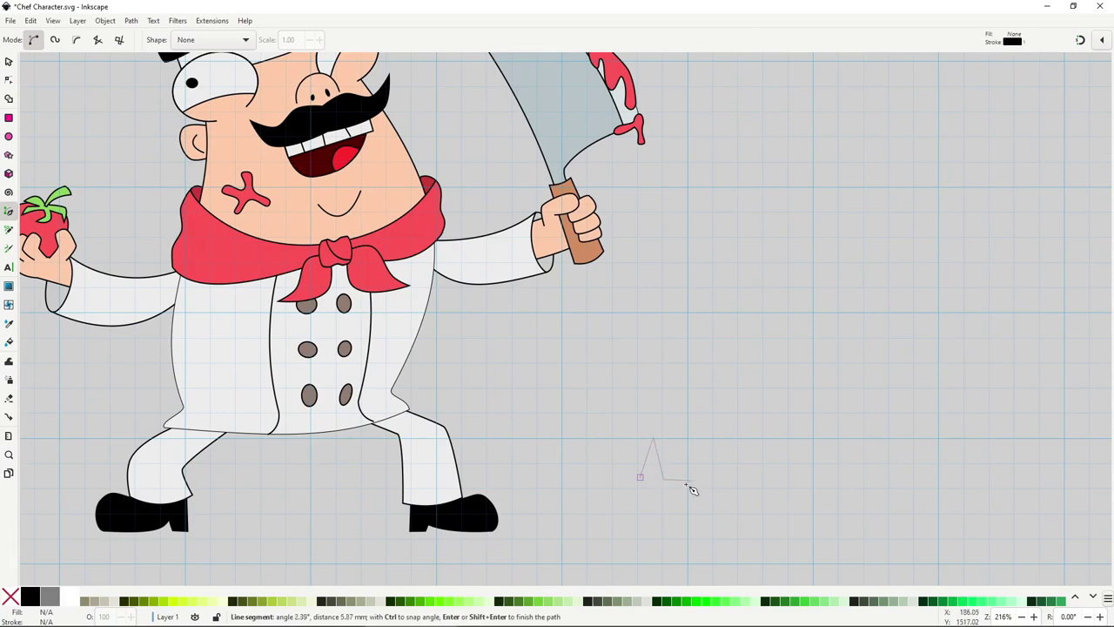
pyautogui.doubleClick(695, 536)
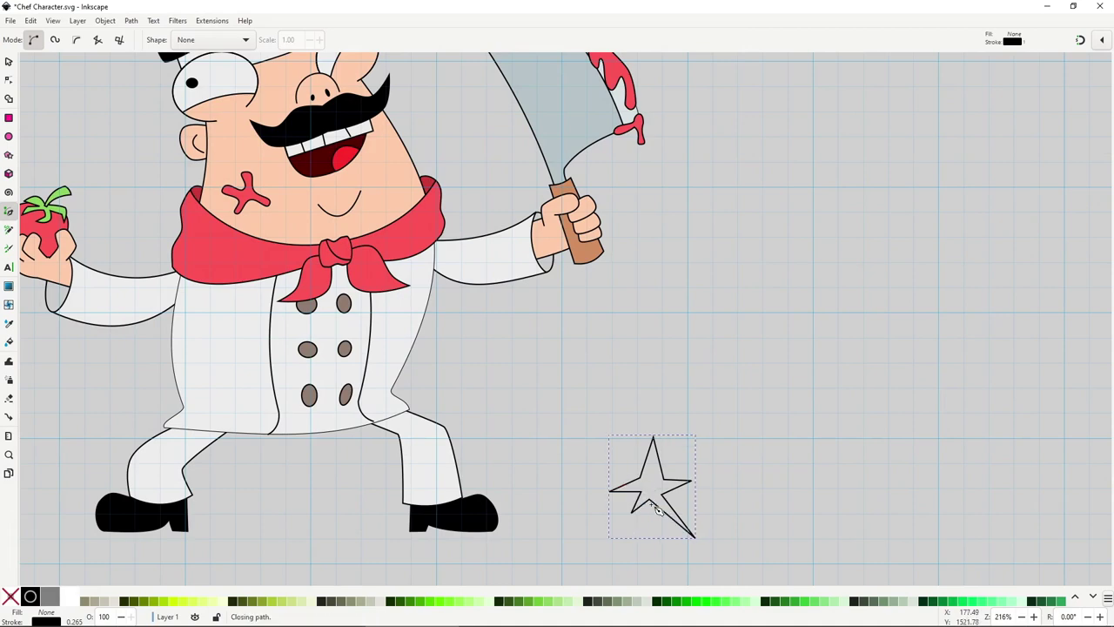
pyautogui.press('n')
pyautogui.moveTo(539, 393); pyautogui.dragTo(754, 559)
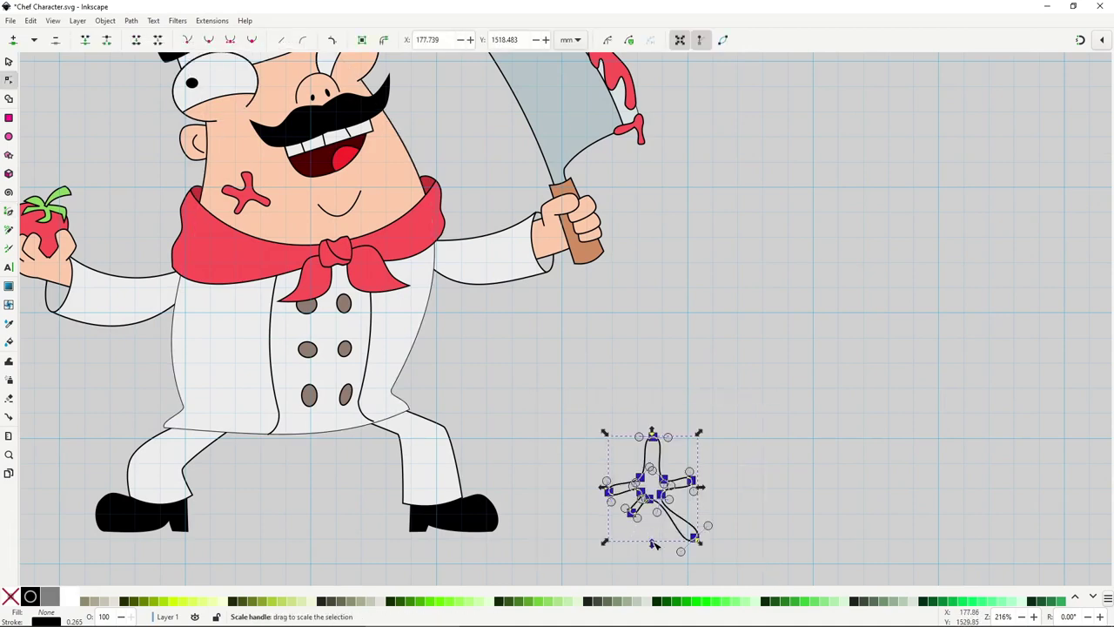
# Adjust the new splatter's upper and inner nodes and fill it with the red of the cleaver drip
pyautogui.moveTo(651, 499); pyautogui.dragTo(654, 512)
pyautogui.click(653, 440)
pyautogui.moveTo(653, 439); pyautogui.dragTo(655, 447)
pyautogui.press('s')
pyautogui.press('d')
pyautogui.click(623, 80)
pyautogui.press('s')
pyautogui.moveTo(671, 512)
pyautogui.mouseDown()
pyautogui.moveTo(705, 546)
pyautogui.moveTo(687, 505)
pyautogui.moveTo(676, 539)
pyautogui.moveTo(674, 518)
pyautogui.mouseUp()
pyautogui.hotkey('ctrl', 'z')
pyautogui.hotkey('ctrl', 'z')
# Flatten the splatter beside the shoes vertically and spread its nodes outward into an irregular puddle
pyautogui.press('n')
pyautogui.scroll(2, 642, 533)
pyautogui.press('s')
pyautogui.moveTo(699, 435); pyautogui.dragTo(674, 479)
pyautogui.scroll(3, 633, 495)
pyautogui.moveTo(593, 429); pyautogui.dragTo(593, 437)
pyautogui.moveTo(461, 418); pyautogui.dragTo(476, 418)
pyautogui.moveTo(799, 429); pyautogui.dragTo(824, 430)
pyautogui.moveTo(788, 474); pyautogui.dragTo(704, 484)
# Fit the red puddle, about 15.3 by 3.3 mm, on the ground beside the chef's right-hand shoe and deselect it
pyautogui.scroll(-6, 640, 483)
pyautogui.press('s')
pyautogui.moveTo(672, 492); pyautogui.dragTo(664, 485)
pyautogui.moveTo(633, 478); pyautogui.dragTo(618, 479)
pyautogui.click(671, 471)
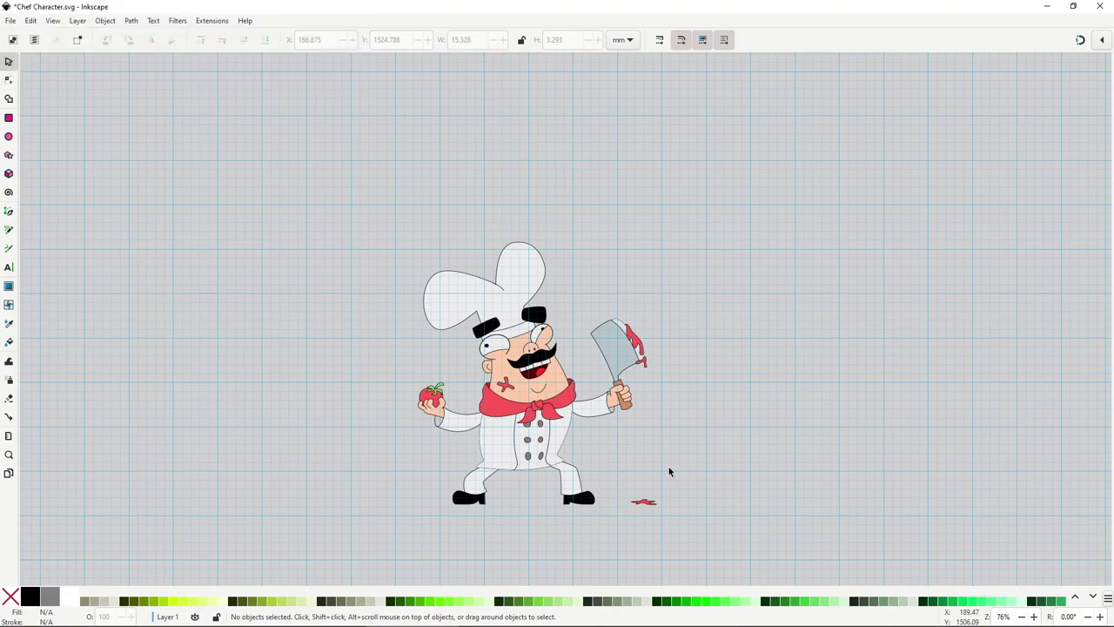
# Narrow the chef's jacket and its front panel by pulling both sides inward
pyautogui.scroll(4, 544, 410)
pyautogui.click(522, 391)
pyautogui.keyDown('shift'); pyautogui.click(560, 419); pyautogui.keyUp('shift')
pyautogui.keyDown('shift'); pyautogui.click(484, 433); pyautogui.keyUp('shift')
pyautogui.moveTo(566, 422); pyautogui.dragTo(583, 422)
pyautogui.moveTo(448, 417); pyautogui.dragTo(468, 417)
pyautogui.moveTo(588, 425); pyautogui.dragTo(564, 424)
pyautogui.click(707, 481)
# Shift the neckerchief's knot and tails and the jacket's front details slightly towards the cleaver side
pyautogui.click(570, 422)
pyautogui.moveTo(623, 379); pyautogui.dragTo(613, 383)
pyautogui.keyDown('shift'); pyautogui.click(526, 392); pyautogui.keyUp('shift')
pyautogui.keyDown('shift'); pyautogui.click(500, 427); pyautogui.keyUp('shift')
pyautogui.click(510, 390)
pyautogui.moveTo(522, 394)
pyautogui.mouseDown()
pyautogui.moveTo(543, 392)
pyautogui.moveTo(534, 380)
pyautogui.mouseUp()
pyautogui.press('n')
pyautogui.press('s')
# Move the legs and shoes inward so they sit beneath the narrowed torso
pyautogui.scroll(-2, 470, 300)
pyautogui.click(553, 407)
pyautogui.scroll(2, 559, 477)
pyautogui.moveTo(475, 342); pyautogui.dragTo(491, 342)
pyautogui.moveTo(400, 358); pyautogui.dragTo(412, 359)
pyautogui.moveTo(338, 365); pyautogui.dragTo(363, 400)
pyautogui.click(625, 434)
pyautogui.scroll(-2, 625, 433)
pyautogui.scroll(2, 444, 407)
# Paste the copied skin-coloured style onto the chef's torso
pyautogui.click(440, 408)
pyautogui.hotkey('ctrl', 'shift', 'v')
pyautogui.press('n')
pyautogui.scroll(-1, 344, 376)
pyautogui.scroll(-4, 588, 508)
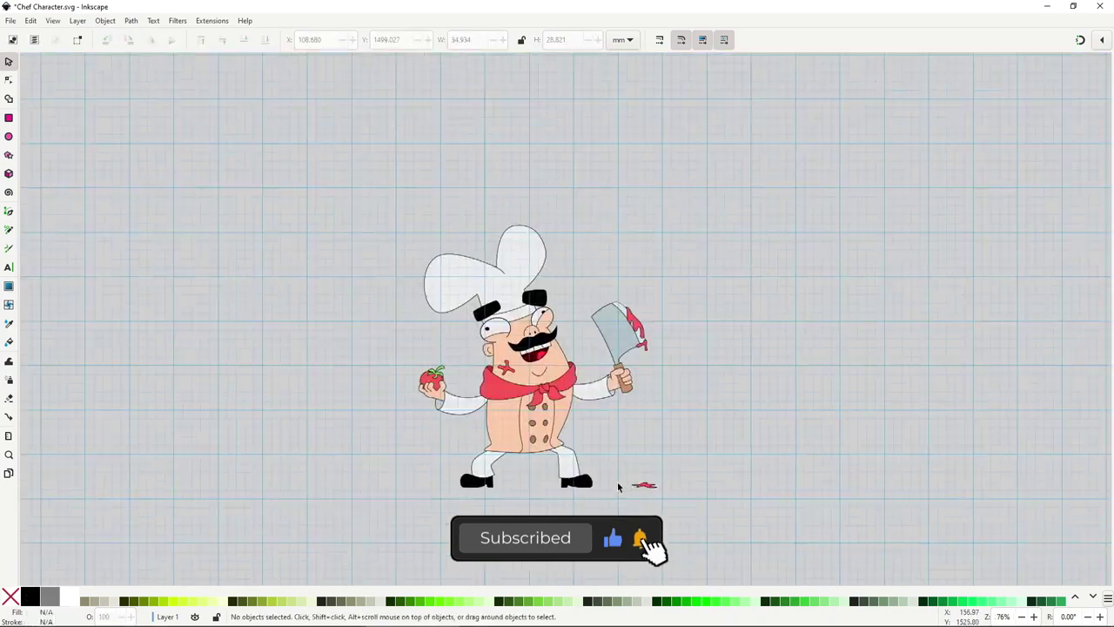
# Adjust the shoulder-end nodes of both sleeves so they meet the sides of the torso
pyautogui.scroll(4, 501, 468)
pyautogui.scroll(-2, 402, 412)
pyautogui.click(641, 450)
pyautogui.scroll(1, 518, 390)
pyautogui.click(383, 374)
pyautogui.scroll(-2, 488, 470)
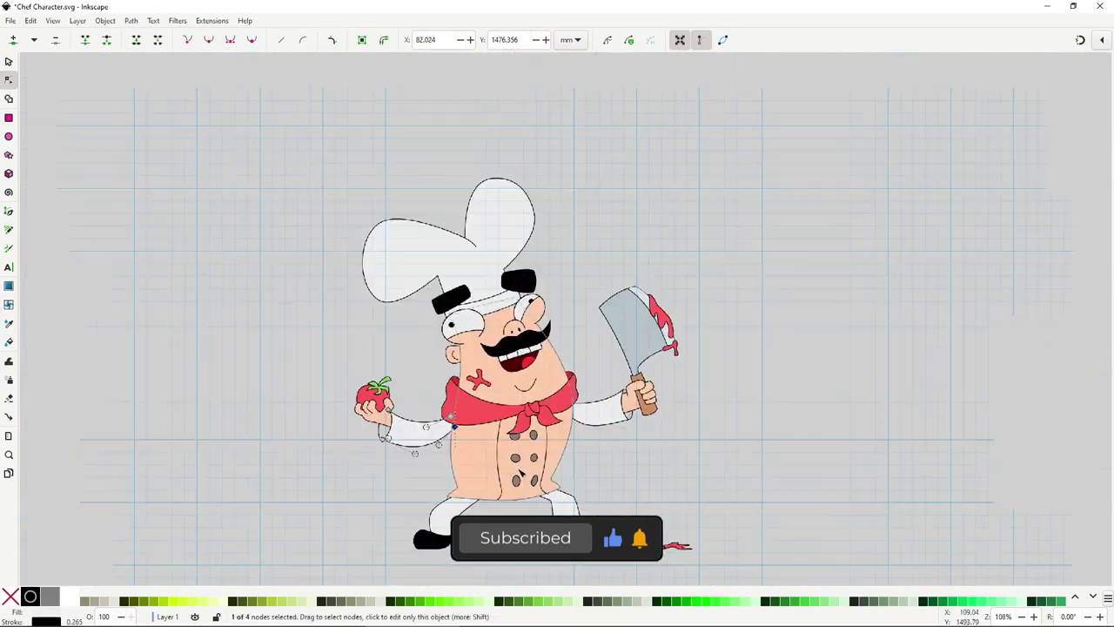
pyautogui.scroll(2, 585, 429)
pyautogui.click(589, 393)
pyautogui.moveTo(544, 388); pyautogui.dragTo(543, 392)
pyautogui.click(246, 432)
pyautogui.moveTo(315, 425); pyautogui.dragTo(320, 422)
pyautogui.click(599, 392)
pyautogui.moveTo(543, 391); pyautogui.dragTo(538, 398)
pyautogui.scroll(-1, 709, 256)
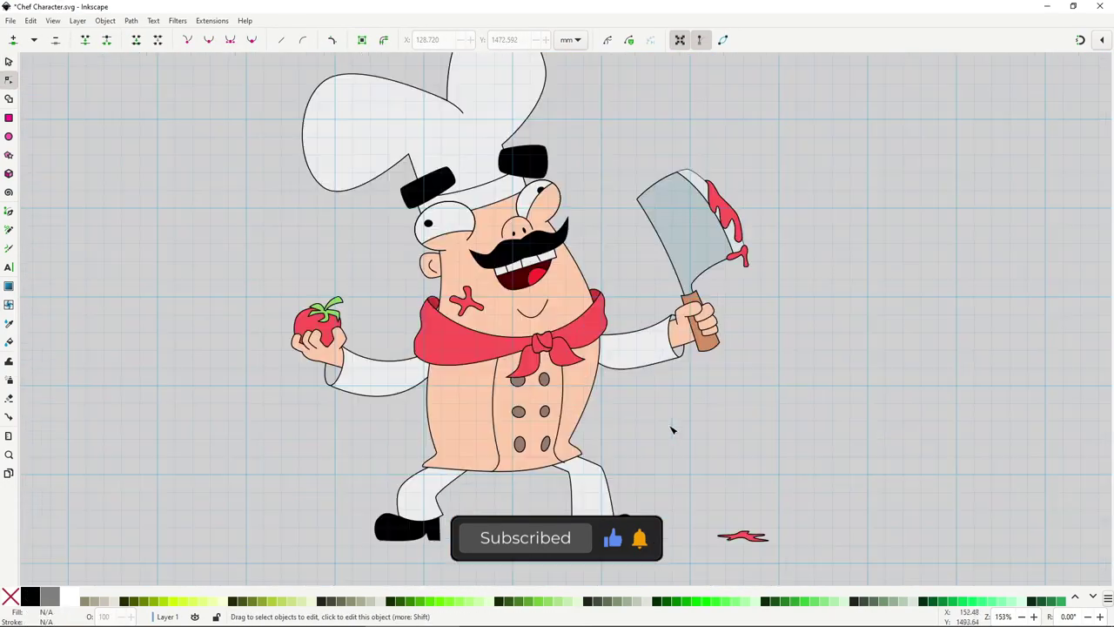
# Select the whole arm with the tomato and move it slightly towards the torso
pyautogui.press('s')
pyautogui.moveTo(258, 270); pyautogui.dragTo(473, 411)
pyautogui.moveTo(428, 383); pyautogui.dragTo(628, 363)
pyautogui.moveTo(665, 350); pyautogui.dragTo(661, 404)
pyautogui.press('h')
pyautogui.moveTo(648, 392); pyautogui.dragTo(358, 368)
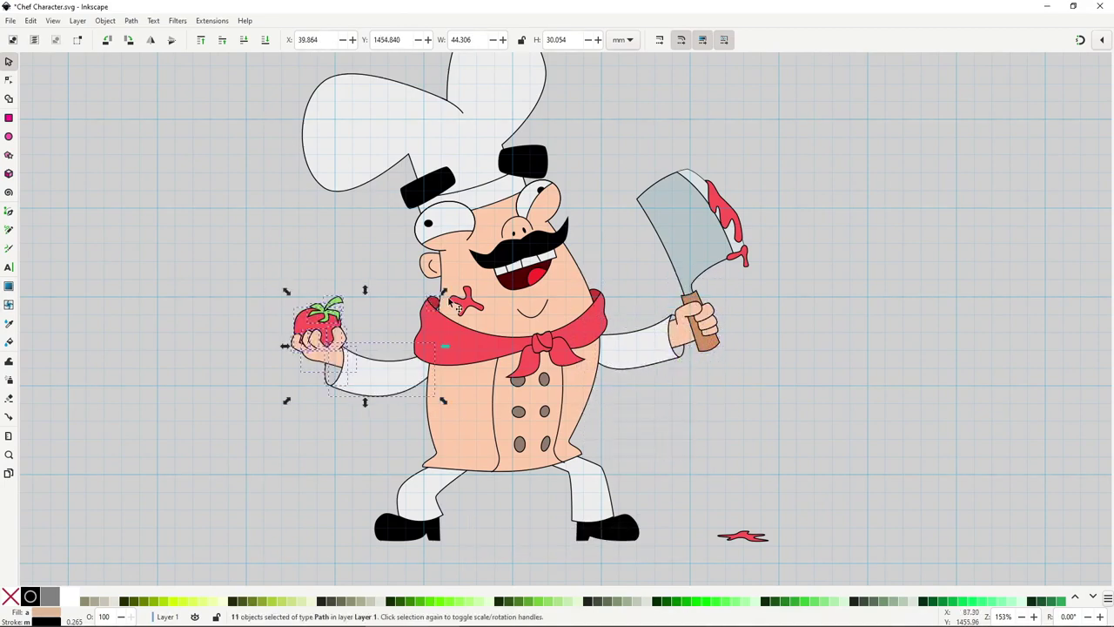
pyautogui.keyDown('shift'); pyautogui.click(462, 410); pyautogui.keyUp('shift')
pyautogui.scroll(1, 417, 250)
pyautogui.moveTo(333, 422); pyautogui.dragTo(349, 422)
pyautogui.click(442, 321)
pyautogui.keyDown('shift'); pyautogui.click(449, 375); pyautogui.keyUp('shift')
pyautogui.press('Escape')
pyautogui.scroll(-1, 531, 386)
pyautogui.click(528, 376)
pyautogui.press('Escape')
pyautogui.scroll(-2, 504, 380)
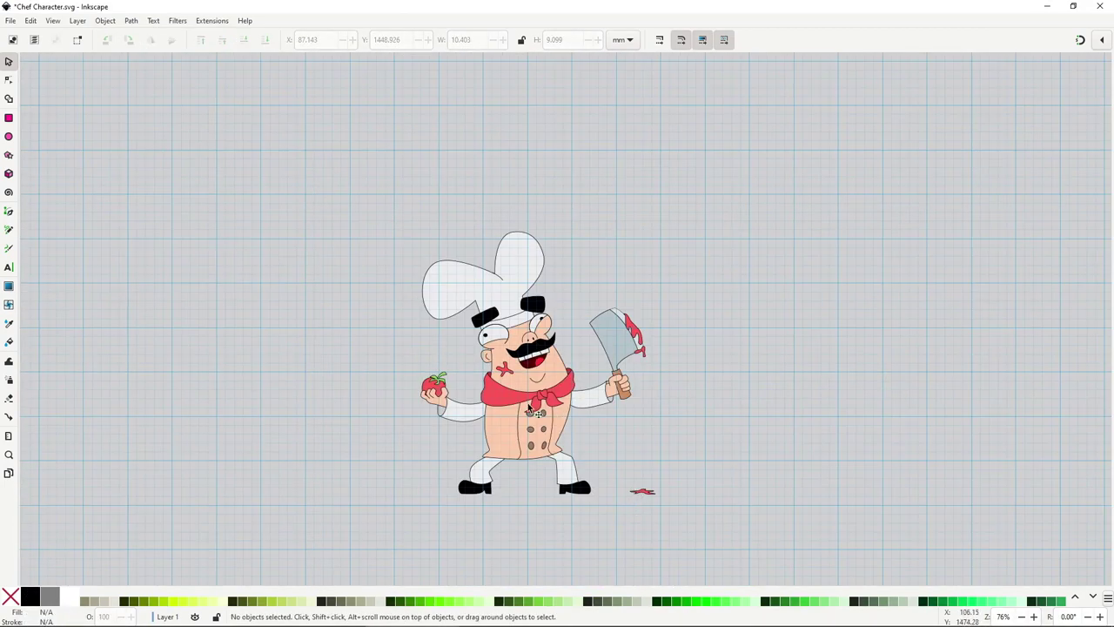
# Narrow the red neckerchief slightly from both sides and resize the moustache to about 28.2 by 17.1 mm
pyautogui.scroll(2, 533, 411)
pyautogui.scroll(2, 607, 366)
pyautogui.click(615, 320)
pyautogui.keyDown('shift'); pyautogui.click(613, 353); pyautogui.keyUp('shift')
pyautogui.moveTo(643, 359); pyautogui.dragTo(634, 359)
pyautogui.click(296, 348)
pyautogui.moveTo(256, 383); pyautogui.dragTo(263, 383)
pyautogui.scroll(-2, 349, 385)
pyautogui.scroll(2, 416, 381)
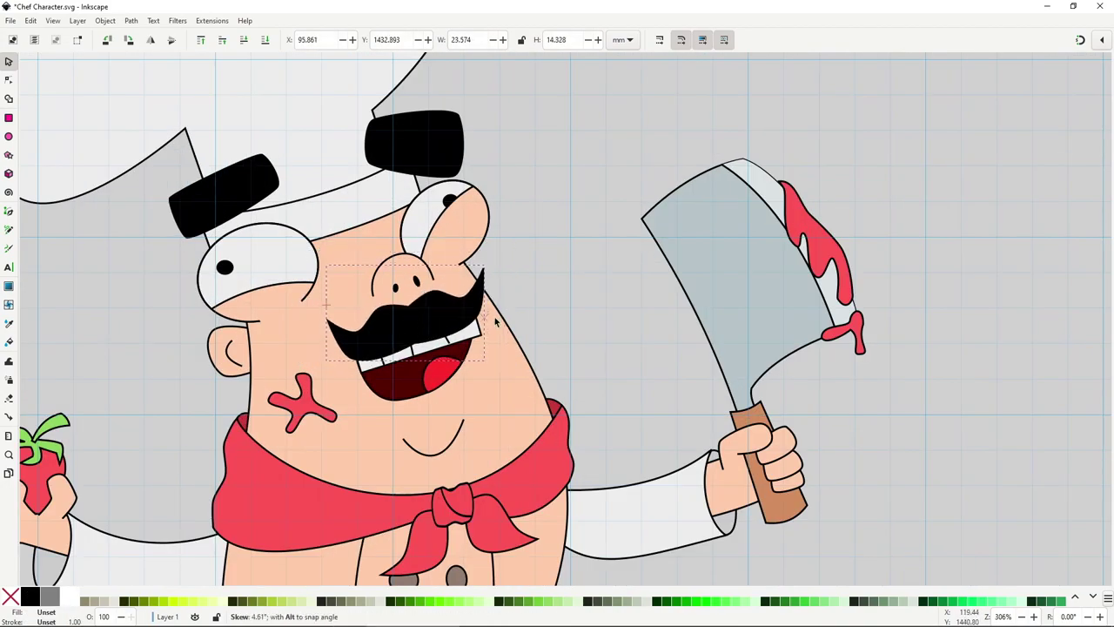
pyautogui.scroll(-4, 572, 449)
pyautogui.scroll(2, 477, 346)
pyautogui.scroll(-3, 606, 468)
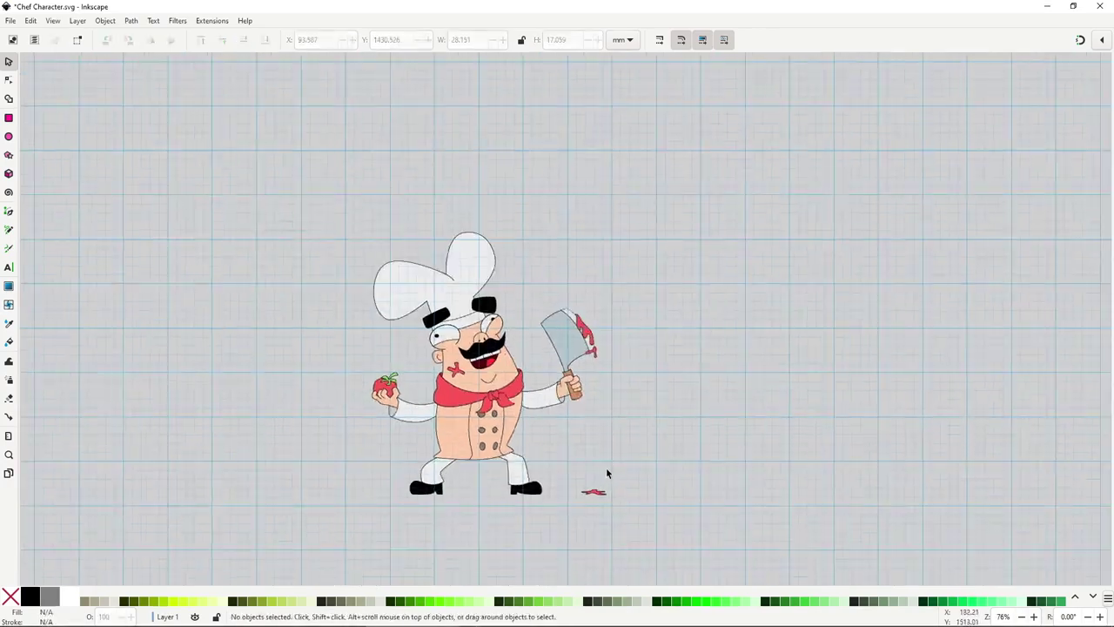
# Adjust the outline nodes on both outer sides where the neckerchief meets the sleeves
pyautogui.scroll(3, 475, 331)
pyautogui.scroll(-2, 590, 424)
pyautogui.scroll(4, 310, 391)
pyautogui.click(310, 391)
pyautogui.press('n')
pyautogui.scroll(-1, 367, 310)
pyautogui.moveTo(315, 350); pyautogui.dragTo(303, 372)
pyautogui.scroll(-3, 315, 407)
pyautogui.scroll(2, 672, 375)
pyautogui.moveTo(654, 335); pyautogui.dragTo(652, 378)
pyautogui.press('s')
pyautogui.click(655, 431)
pyautogui.scroll(-4, 656, 431)
# Refine the overlapping outline nodes around the neckerchief and shoulder on the cleaver side
pyautogui.scroll(4, 640, 389)
pyautogui.press('n')
pyautogui.click(669, 373)
pyautogui.click(679, 349)
pyautogui.keyDown('shift'); pyautogui.click(694, 466); pyautogui.keyUp('shift')
pyautogui.moveTo(689, 360); pyautogui.dragTo(669, 334)
pyautogui.moveTo(681, 343); pyautogui.dragTo(680, 355)
pyautogui.press('s')
pyautogui.scroll(3, 699, 356)
pyautogui.click(662, 335)
pyautogui.press('n')
pyautogui.click(659, 324)
pyautogui.moveTo(617, 330); pyautogui.dragTo(578, 319)
pyautogui.press('s')
# Adjust the inner cuff node of the trouser leg below the tomato, moving it outward about 0.52 mm over the shoe
pyautogui.scroll(-5, 582, 392)
pyautogui.scroll(-1, 584, 453)
pyautogui.scroll(2, 345, 503)
pyautogui.click(333, 479)
pyautogui.press('n')
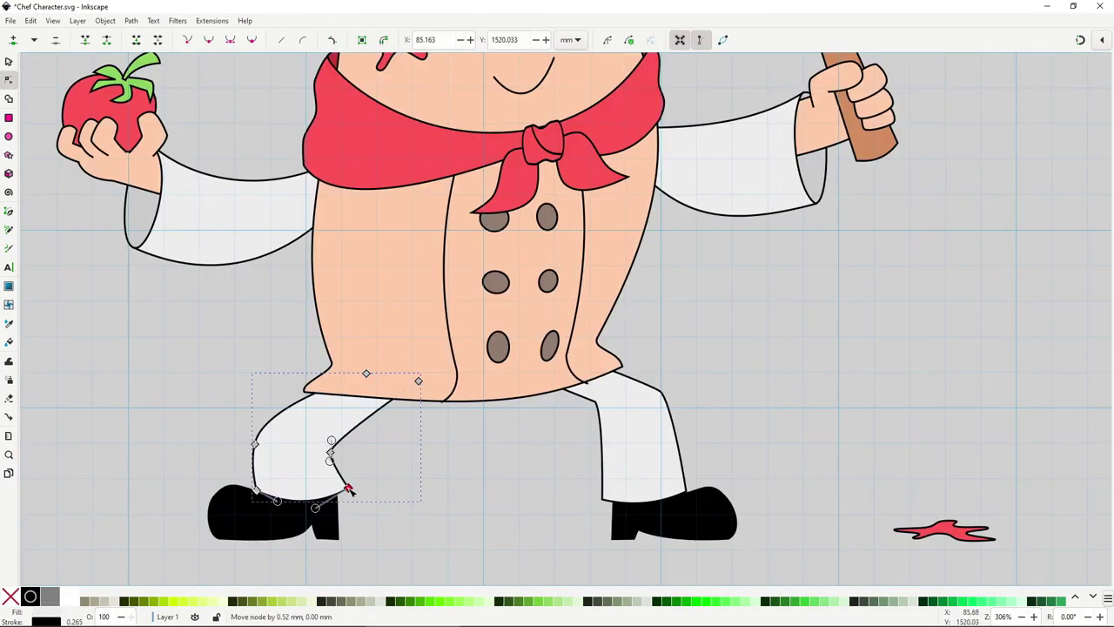
pyautogui.click(631, 461)
pyautogui.press('s')
pyautogui.click(686, 422)
# Edit the nodes of the neckerchief's edge beside the cleaver arm to tidy its outline
pyautogui.scroll(-1, 686, 422)
pyautogui.scroll(1, 625, 350)
pyautogui.click(564, 278)
pyautogui.press('n')
pyautogui.scroll(1, 576, 314)
pyautogui.scroll(-2, 565, 329)
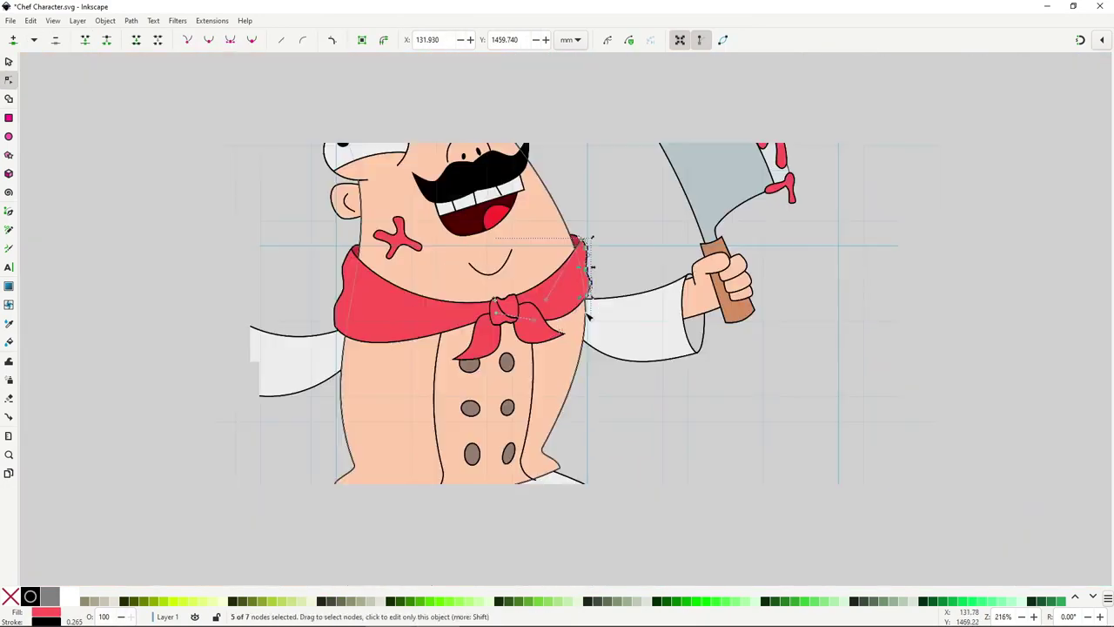
pyautogui.press('s')
# Select the whole cleaver arm and move it slightly upward against the shoulder
pyautogui.click(647, 350)
pyautogui.moveTo(777, 90); pyautogui.dragTo(582, 422)
pyautogui.moveTo(590, 381); pyautogui.dragTo(591, 373)
pyautogui.click(672, 488)
# Select all six jacket buttons, fill them with a slate blue-grey and deselect them
pyautogui.scroll(1, 503, 411)
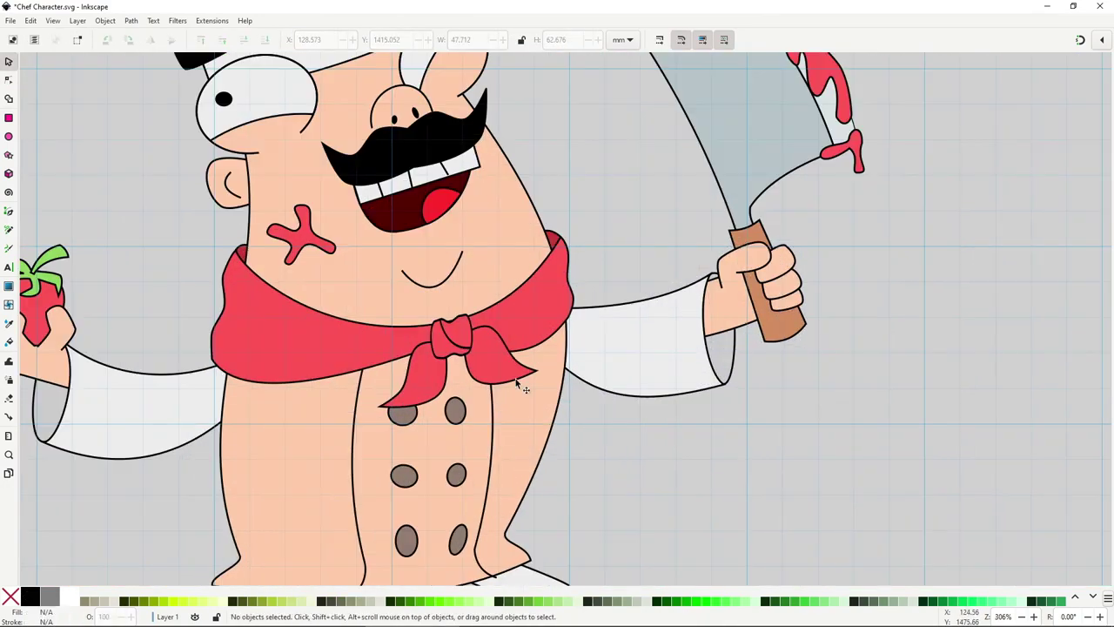
pyautogui.click(420, 392)
pyautogui.scroll(-2, 529, 373)
pyautogui.click(659, 480)
pyautogui.click(468, 391)
pyautogui.keyDown('shift'); pyautogui.click(494, 389); pyautogui.keyUp('shift')
pyautogui.keyDown('shift'); pyautogui.click(494, 420); pyautogui.keyUp('shift')
pyautogui.keyDown('shift'); pyautogui.click(468, 421); pyautogui.keyUp('shift')
pyautogui.keyDown('shift'); pyautogui.click(469, 453); pyautogui.keyUp('shift')
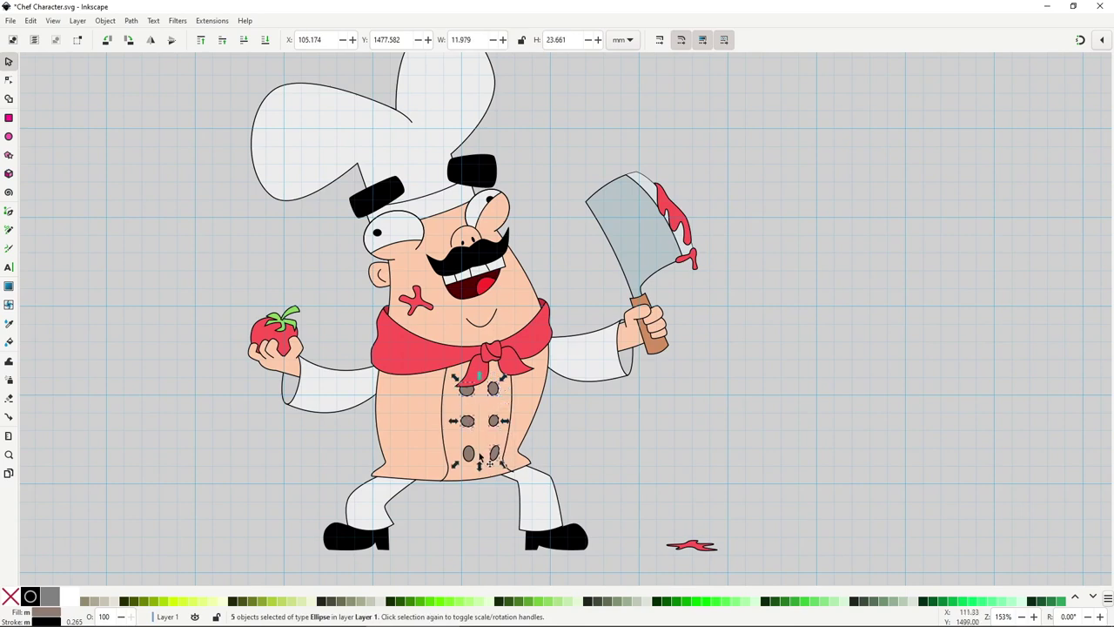
pyautogui.keyDown('shift'); pyautogui.click(494, 453); pyautogui.keyUp('shift')
pyautogui.click(963, 600)
pyautogui.click(353, 338)
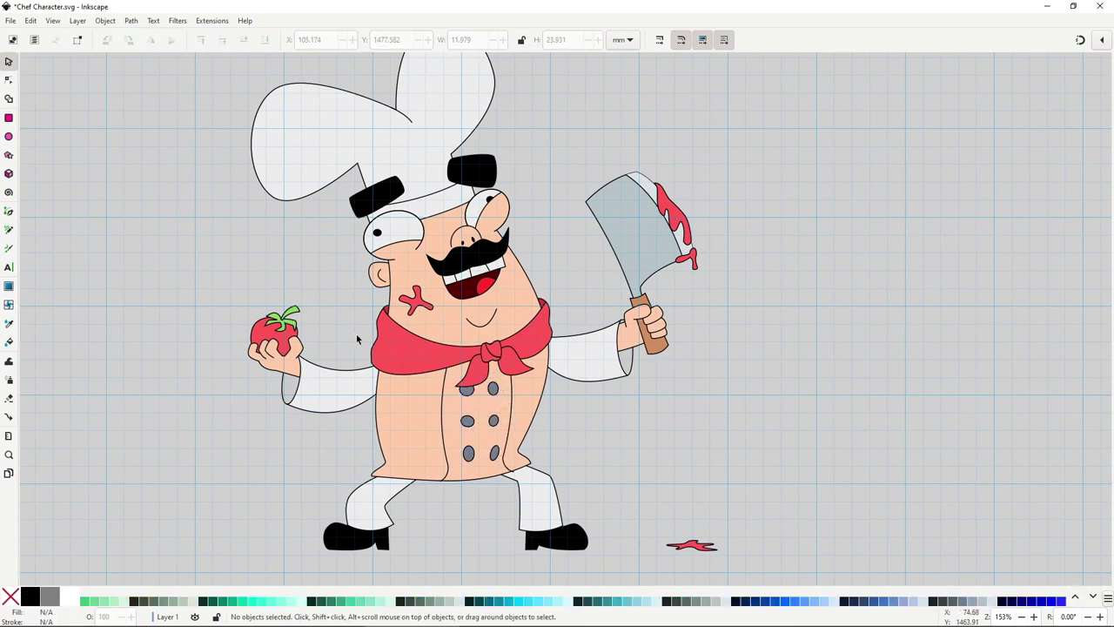
# Draw a closed outline around the torso, curving below the chin and enclosing the jacket down to its hem
pyautogui.press('b')
pyautogui.click(359, 335)
pyautogui.moveTo(560, 322); pyautogui.dragTo(624, 263)
pyautogui.click(541, 497)
pyautogui.click(356, 504)
pyautogui.click(326, 464)
pyautogui.click(359, 335)
# Fit the jacket shape to the torso, fill it with the sleeves' #ececec and place it behind the neckerchief and buttons
pyautogui.hotkey('ctrl', 'd')
pyautogui.press('End')
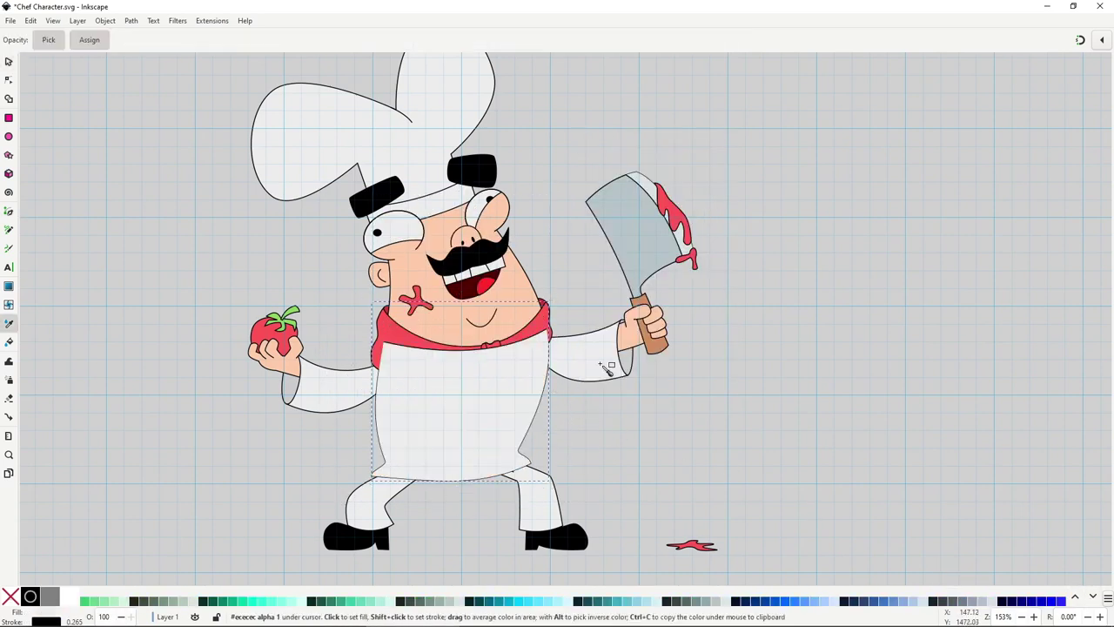
pyautogui.click(609, 494)
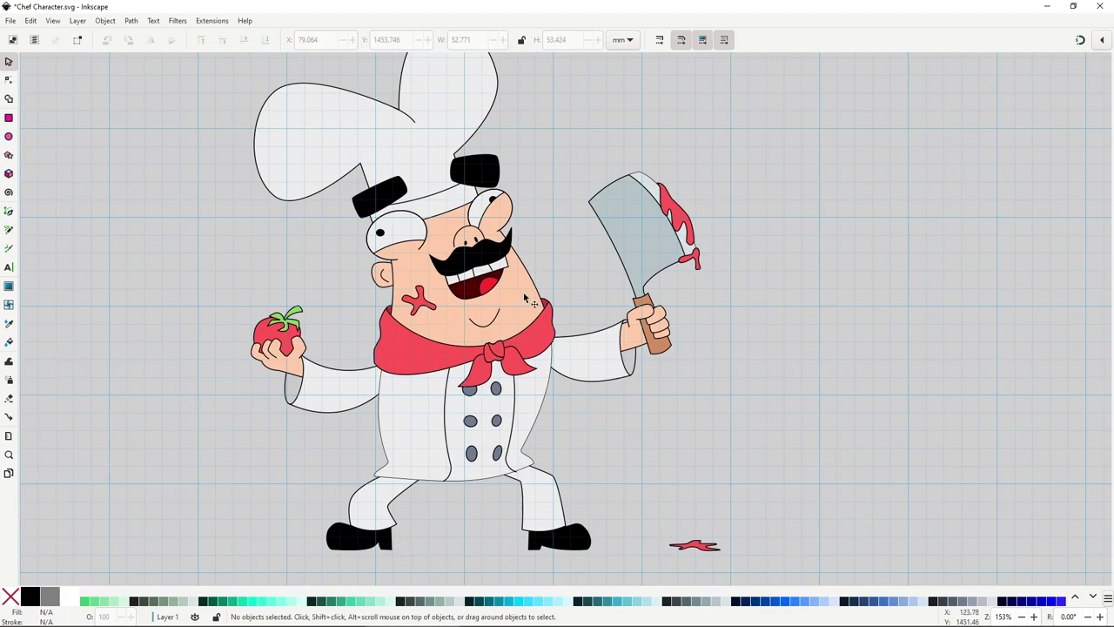
# Reshape the eyebrow above the large eye into a curved crescent about 17 by 13.6 mm and move it slightly down
pyautogui.moveTo(514, 295); pyautogui.dragTo(605, 375)
pyautogui.scroll(2, 492, 290)
pyautogui.doubleClick(457, 265)
pyautogui.moveTo(446, 242); pyautogui.dragTo(469, 300)
pyautogui.moveTo(399, 269); pyautogui.dragTo(397, 265)
pyautogui.moveTo(499, 235); pyautogui.dragTo(505, 230)
pyautogui.press('s')
pyautogui.moveTo(471, 270); pyautogui.dragTo(470, 281)
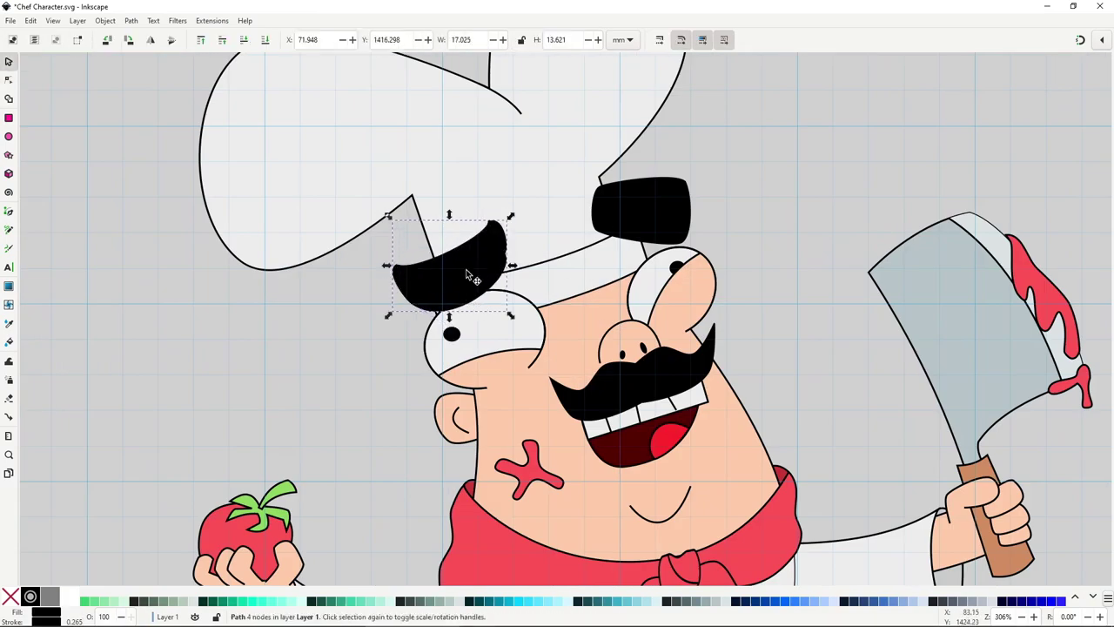
# Reshape the eyebrow above the large eye by moving its nodes, making it about 17.9 by 13.3 mm
pyautogui.scroll(-4, 468, 281)
pyautogui.click(593, 406)
pyautogui.moveTo(589, 403); pyautogui.dragTo(631, 448)
pyautogui.scroll(6, 498, 335)
pyautogui.doubleClick(500, 339)
pyautogui.moveTo(594, 315); pyautogui.dragTo(597, 317)
pyautogui.moveTo(610, 369); pyautogui.dragTo(592, 370)
pyautogui.press('s')
pyautogui.doubleClick(435, 383)
pyautogui.click(377, 338)
pyautogui.moveTo(357, 338); pyautogui.dragTo(334, 331)
pyautogui.moveTo(400, 412); pyautogui.dragTo(393, 415)
pyautogui.moveTo(592, 241); pyautogui.dragTo(572, 215)
pyautogui.press('s')
pyautogui.scroll(-3, 372, 240)
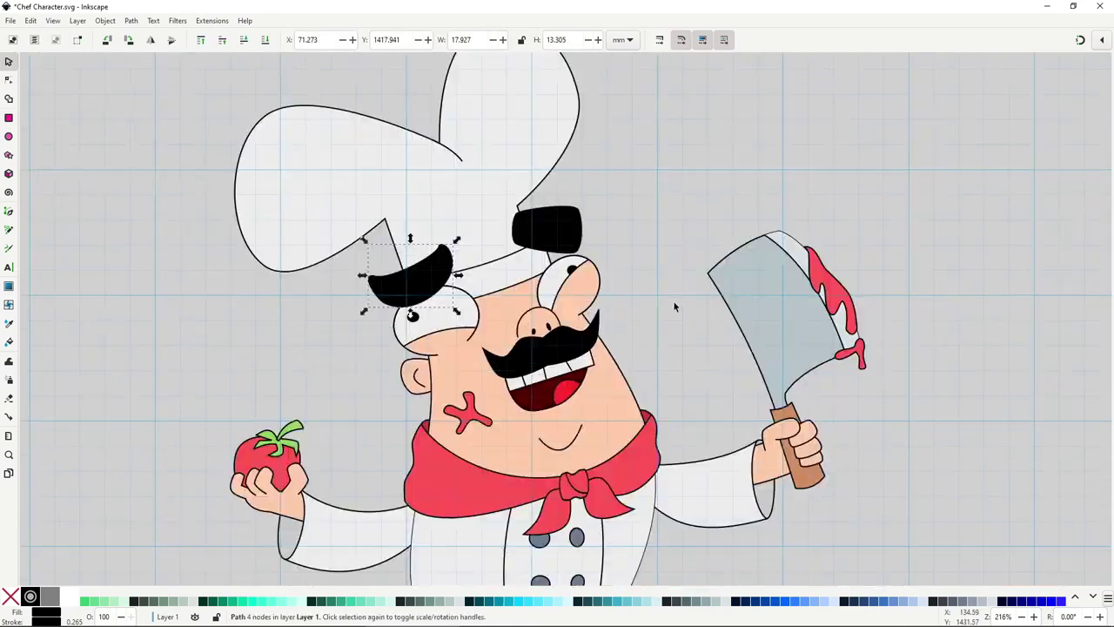
# Save the drawing and nudge one outline node on the figure slightly
pyautogui.click(678, 297)
pyautogui.scroll(-2, 485, 167)
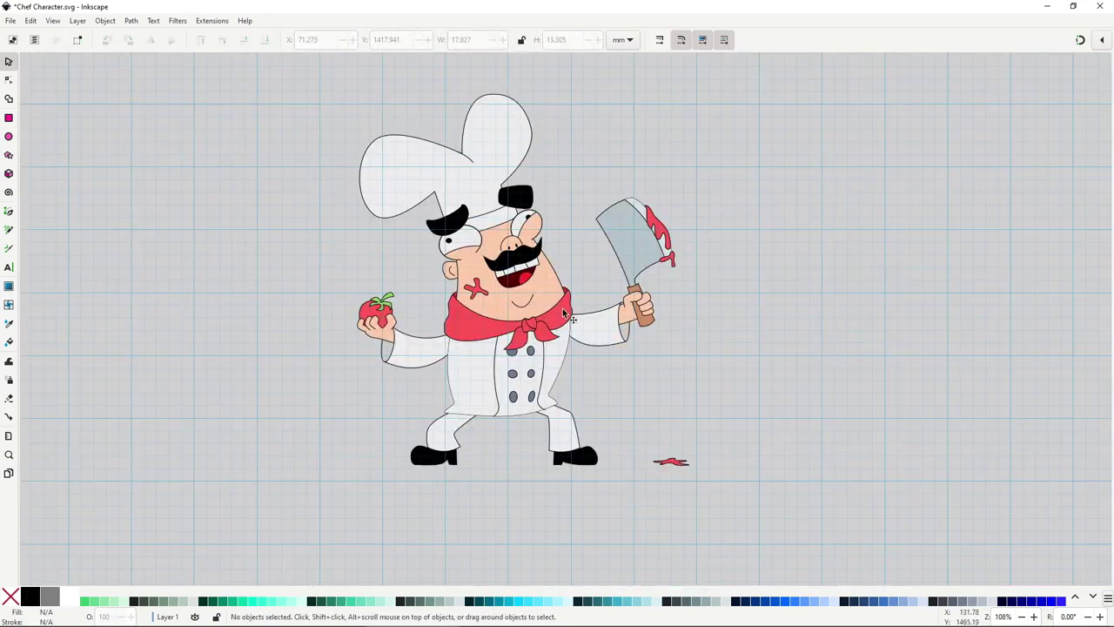
pyautogui.hotkey('ctrl', 's')
pyautogui.scroll(4, 525, 285)
pyautogui.doubleClick(526, 277)
pyautogui.moveTo(490, 280); pyautogui.dragTo(498, 290)
pyautogui.press('s')
pyautogui.click(728, 363)
# Try scaling both legs and shoes together to about 70.4 by 25.7 mm, and undo the scaling
pyautogui.scroll(-4, 728, 363)
pyautogui.moveTo(782, 475); pyautogui.dragTo(704, 467)
pyautogui.moveTo(704, 534); pyautogui.dragTo(445, 441)
pyautogui.scroll(1, 573, 522)
pyautogui.moveTo(710, 514); pyautogui.dragTo(696, 507)
pyautogui.scroll(-1, 449, 435)
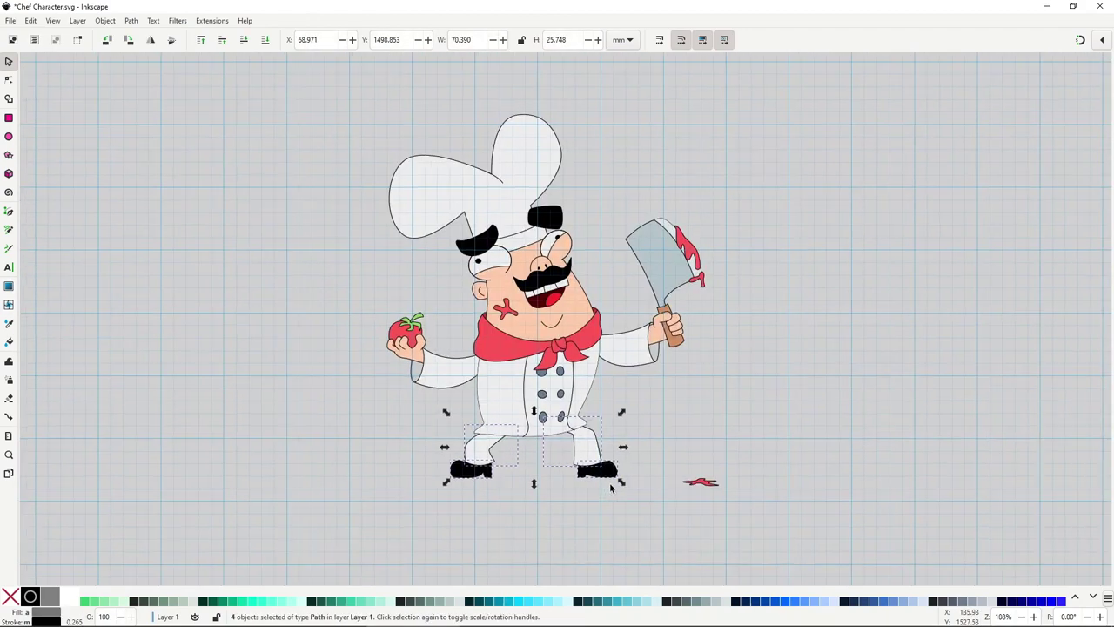
pyautogui.hotkey('ctrl', 'z')
pyautogui.scroll(2, 571, 498)
pyautogui.press('n')
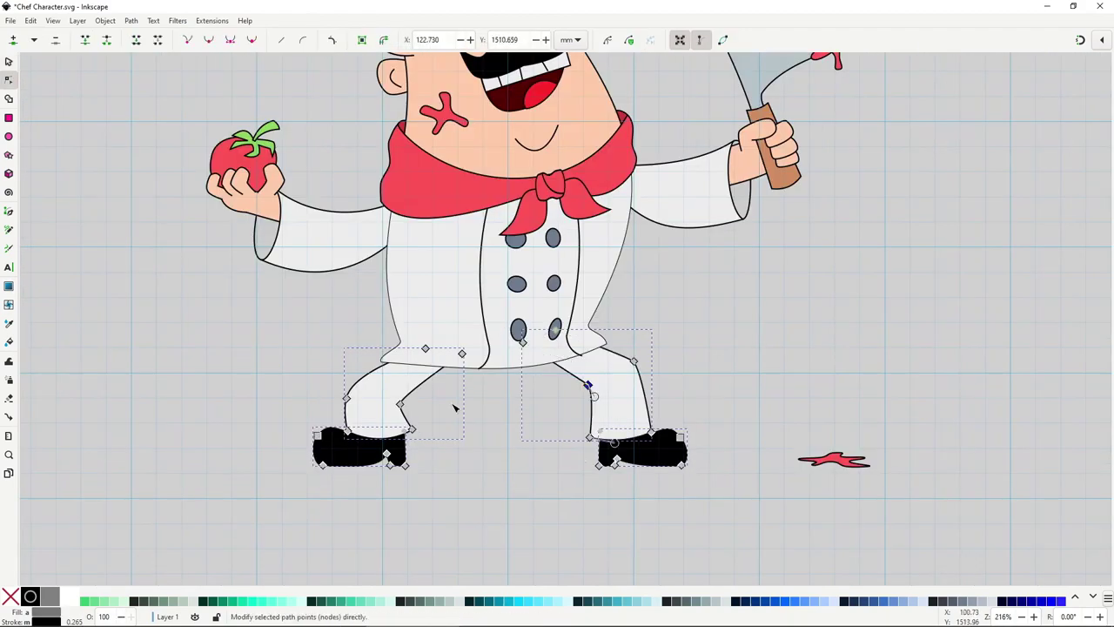
pyautogui.press('s')
pyautogui.press('Escape')
pyautogui.press('5')
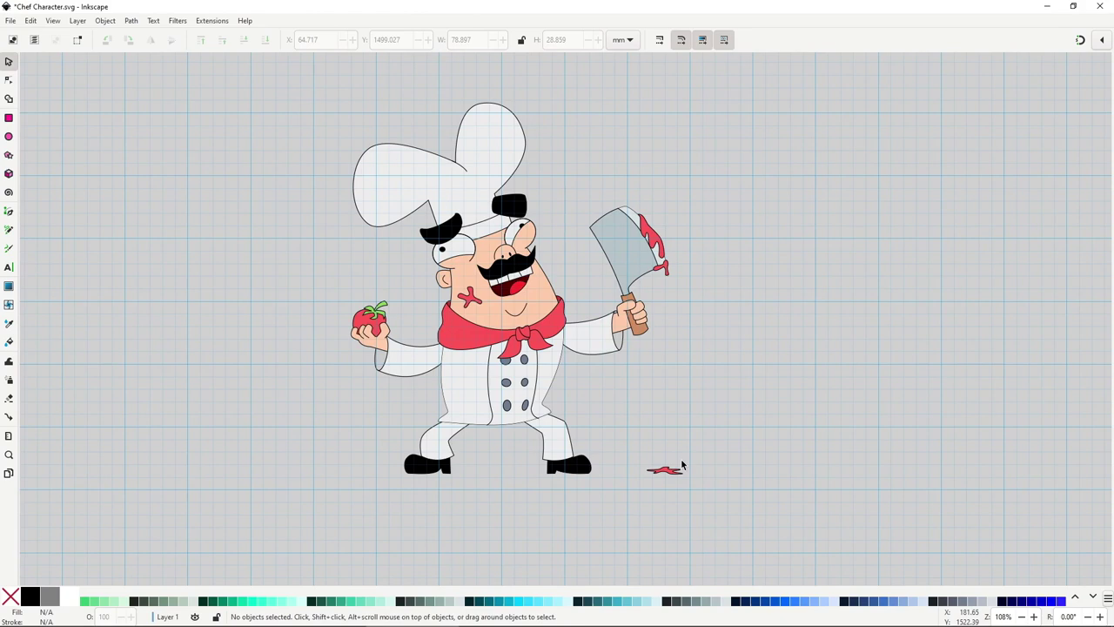
# Reshape the two puffy lobes of the chef's hat by moving their nodes, making the hat about 70.8 by 57.5 mm
pyautogui.doubleClick(383, 167)
pyautogui.moveTo(369, 224); pyautogui.dragTo(373, 214)
pyautogui.moveTo(369, 151); pyautogui.dragTo(377, 145)
pyautogui.moveTo(482, 104); pyautogui.dragTo(485, 107)
pyautogui.moveTo(525, 136); pyautogui.dragTo(527, 137)
pyautogui.press('s')
pyautogui.press('Escape')
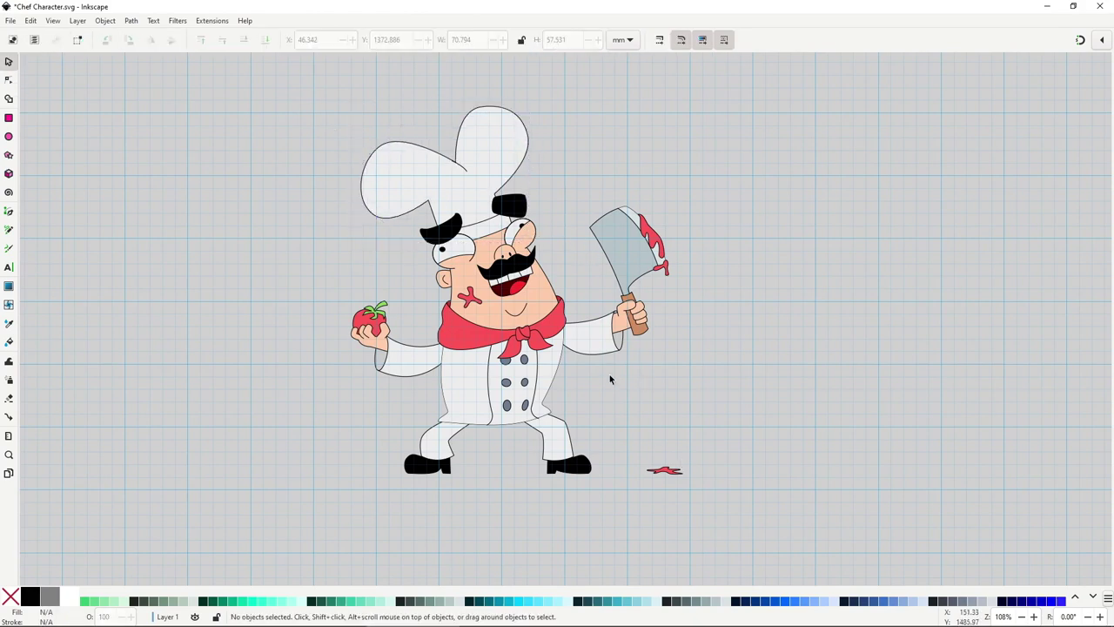
# Delete the jacket's fill shape and adjust the hem nodes of the skin-coloured torso outline underneath it
pyautogui.scroll(5, 447, 416)
pyautogui.doubleClick(449, 417)
pyautogui.moveTo(455, 398); pyautogui.dragTo(447, 395)
pyautogui.moveTo(390, 435); pyautogui.dragTo(380, 423)
pyautogui.press('s')
pyautogui.scroll(-3, 381, 433)
pyautogui.scroll(2, 615, 425)
pyautogui.press('Delete')
pyautogui.scroll(1, 617, 424)
pyautogui.doubleClick(550, 365)
pyautogui.moveTo(548, 362); pyautogui.dragTo(546, 366)
pyautogui.scroll(-3, 529, 449)
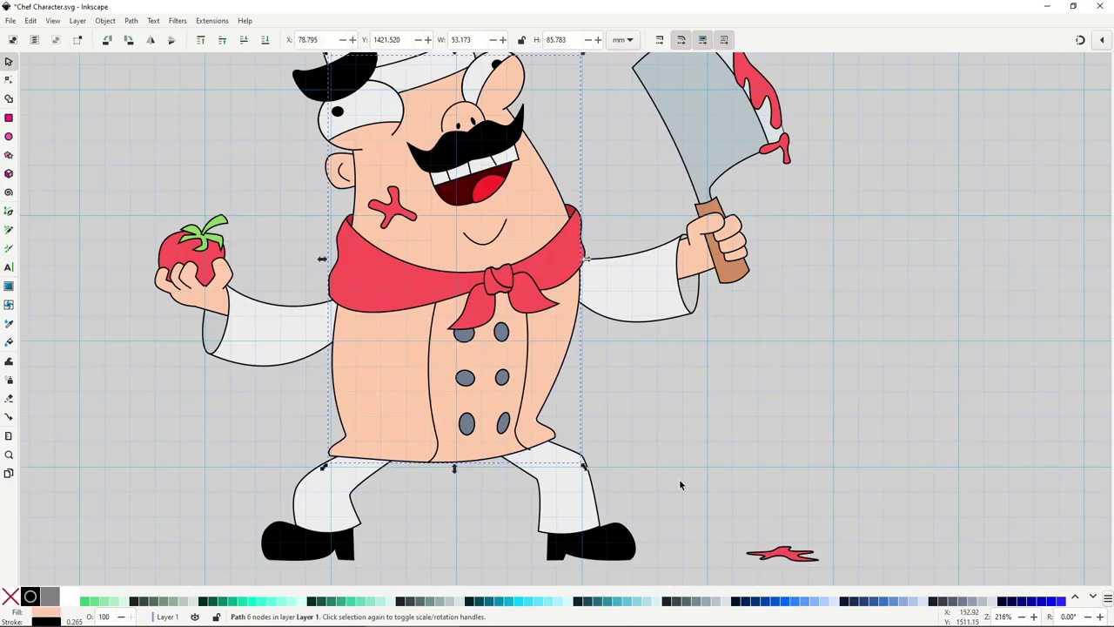
# Flatten the chin curve to about 9.3 by 4.2 mm and move it slightly down
pyautogui.doubleClick(496, 425)
pyautogui.moveTo(500, 429); pyautogui.dragTo(498, 428)
pyautogui.doubleClick(518, 304)
pyautogui.press('s')
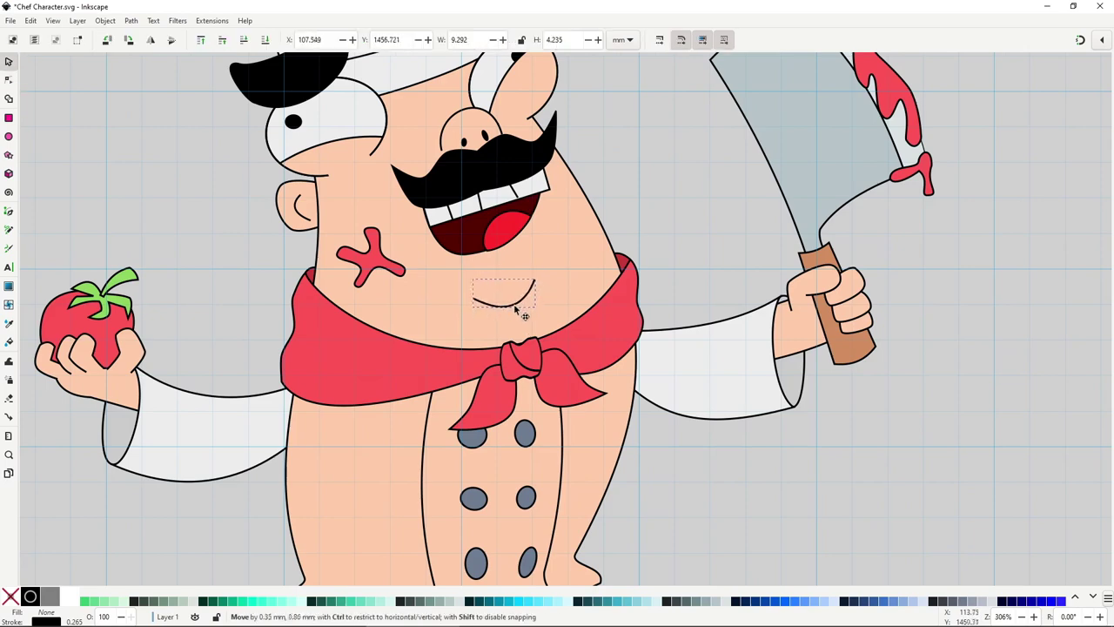
pyautogui.moveTo(520, 305); pyautogui.dragTo(522, 314)
pyautogui.click(297, 210)
# Create a new jacket shape about 52.9 by 52.2 mm covering the torso from the neckerchief to the hem
pyautogui.scroll(-1, 369, 339)
pyautogui.press('b')
pyautogui.click(293, 336)
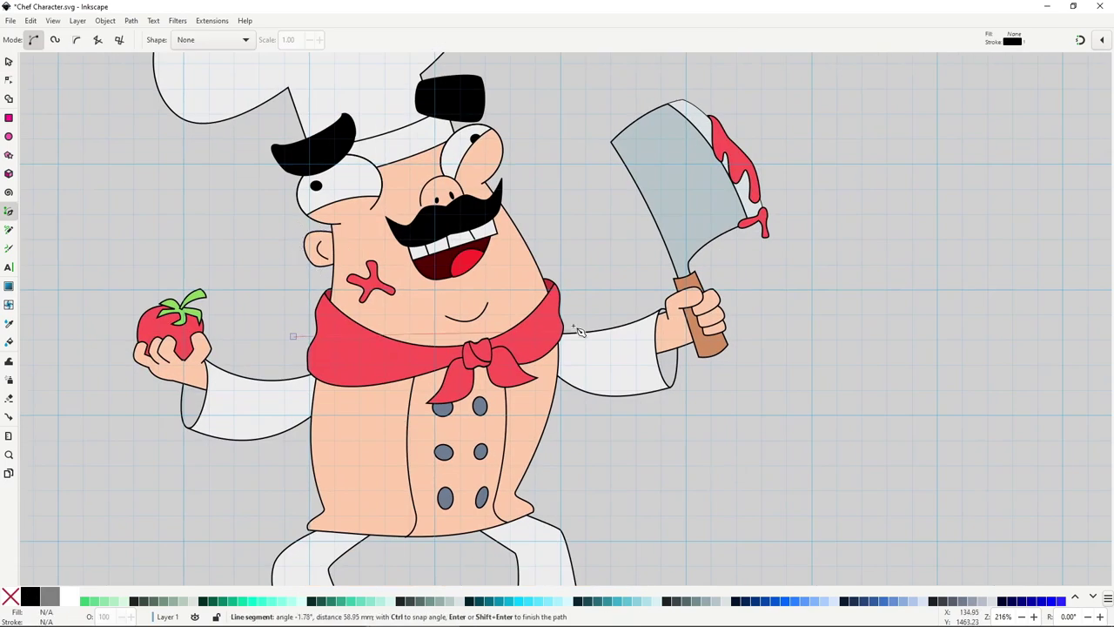
pyautogui.click(294, 336)
pyautogui.rightClick(292, 353)
pyautogui.click(323, 284)
# Fill the new jacket shape with the sleeve's colour and lower it behind the neckerchief and buttons
pyautogui.press('d')
pyautogui.click(625, 392)
pyautogui.press('pagedown')
pyautogui.press('pagedown')
pyautogui.press('pagedown')
pyautogui.press('pagedown')
pyautogui.press('pagedown')
pyautogui.press('pagedown')
pyautogui.press('pagedown')
pyautogui.press('pagedown')
pyautogui.click(631, 477)
# Move the red puddle on the floor slightly and save the drawing
pyautogui.scroll(-4, 631, 477)
pyautogui.scroll(4, 666, 519)
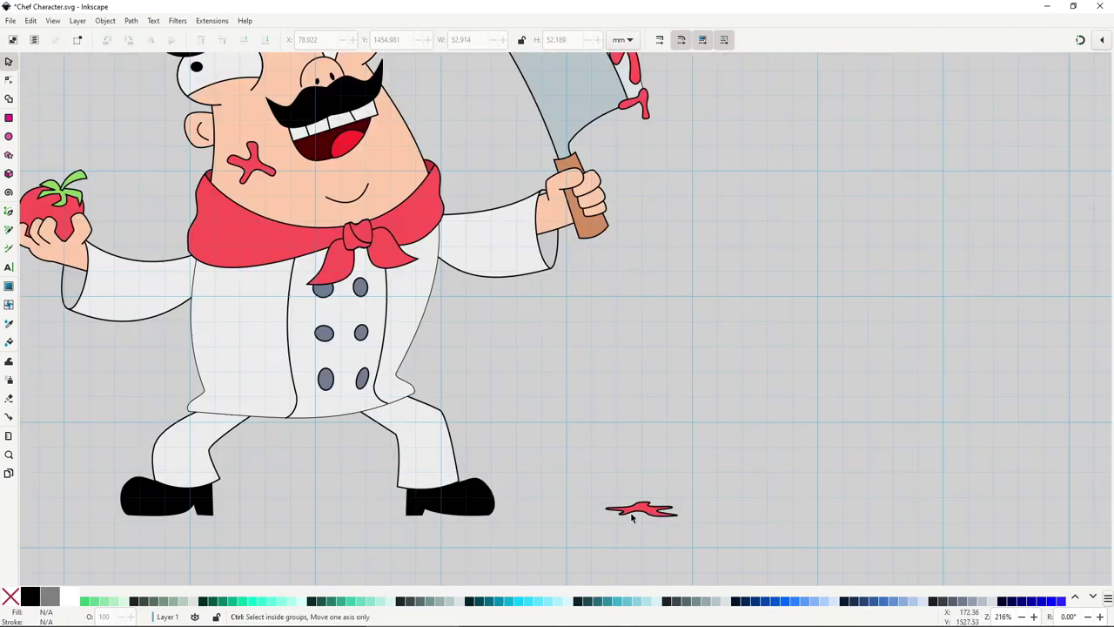
pyautogui.moveTo(655, 515); pyautogui.dragTo(659, 519)
pyautogui.hotkey('ctrl', 's')
# Reshape the red puddle by moving its splash nodes, making it about 14.3 by 3.3 mm
pyautogui.scroll(4, 633, 520)
pyautogui.doubleClick(619, 494)
pyautogui.moveTo(588, 500); pyautogui.dragTo(572, 505)
pyautogui.moveTo(655, 486); pyautogui.dragTo(647, 492)
pyautogui.moveTo(807, 504); pyautogui.dragTo(773, 500)
pyautogui.press('s')
pyautogui.click(833, 505)
pyautogui.scroll(-6, 751, 541)
pyautogui.scroll(4, 752, 534)
pyautogui.scroll(-4, 696, 466)
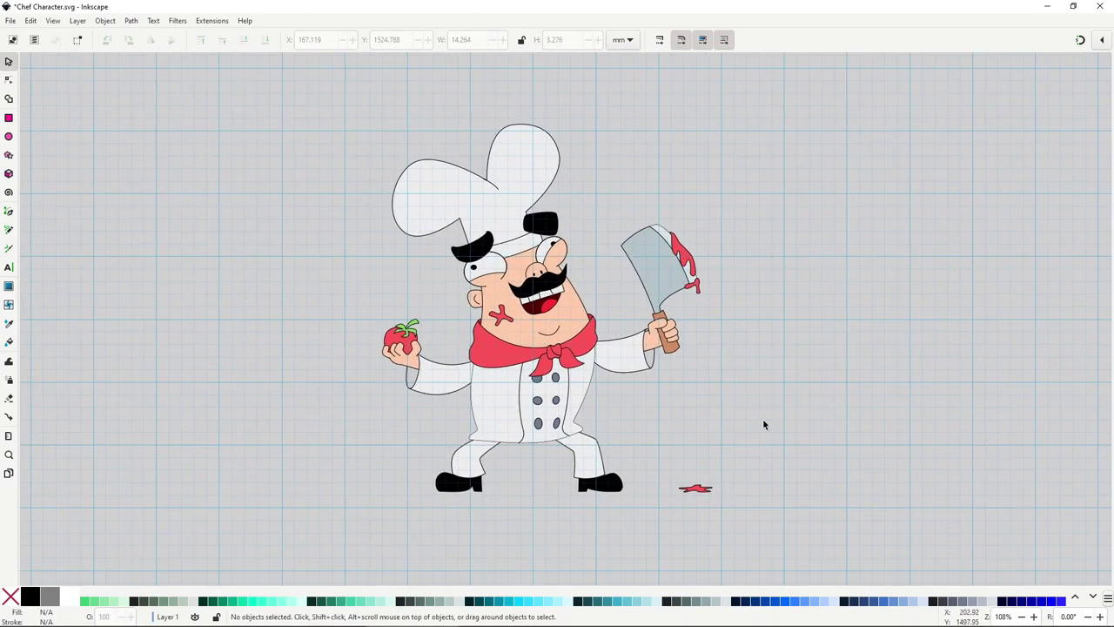
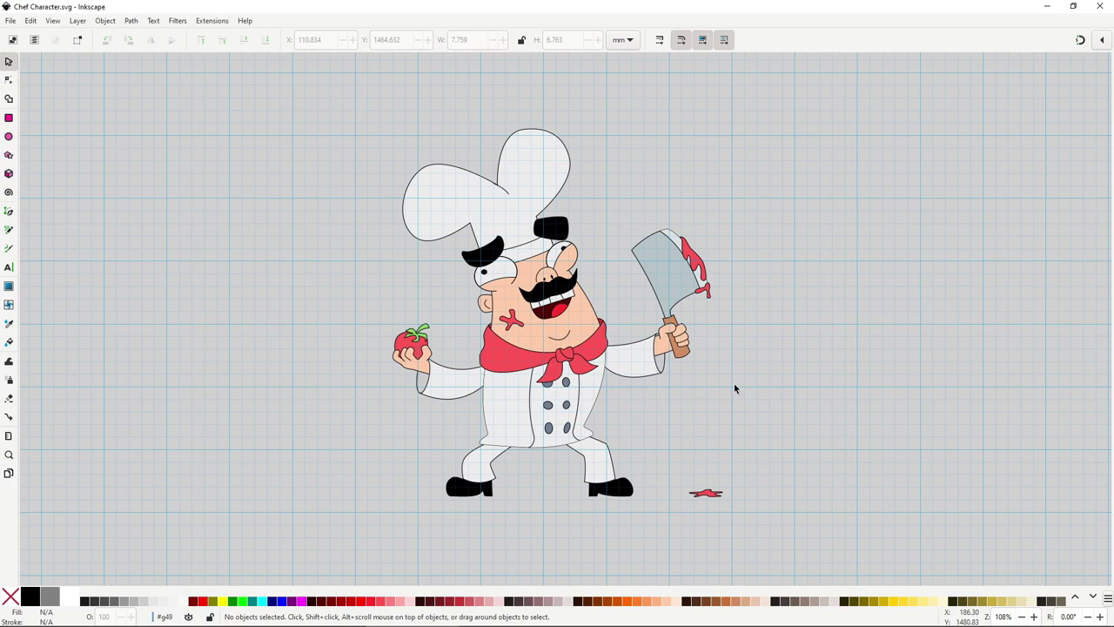
# Draw a curved shadow line with the Pen tool inside the hat's side lobe, from its outer edge to its lower fold
pyautogui.scroll(1, 427, 174)
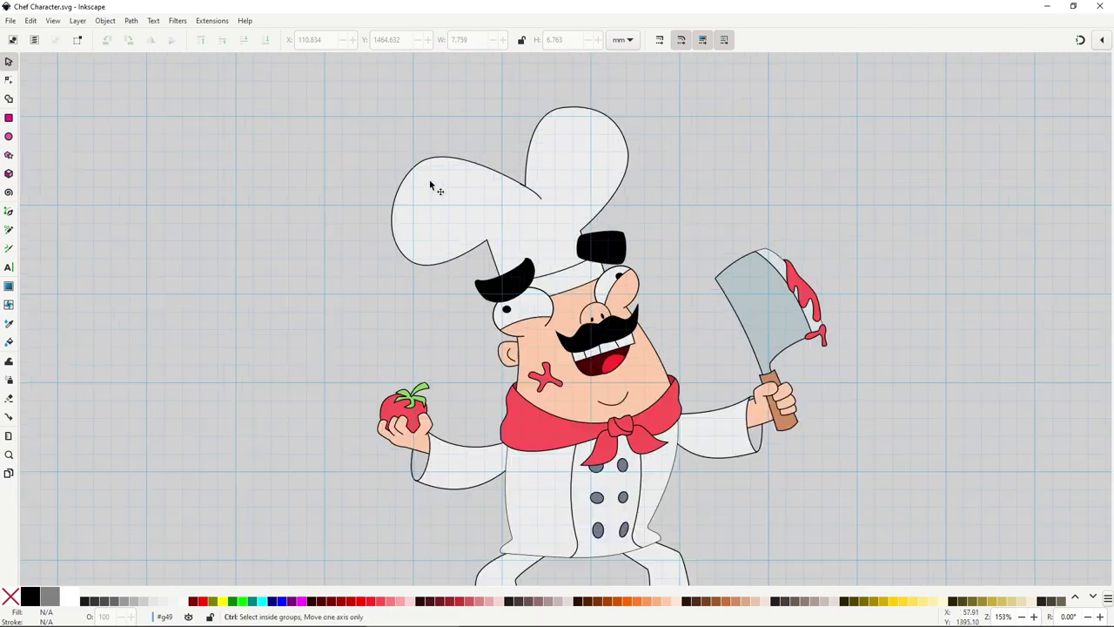
pyautogui.press('b')
pyautogui.click(403, 176)
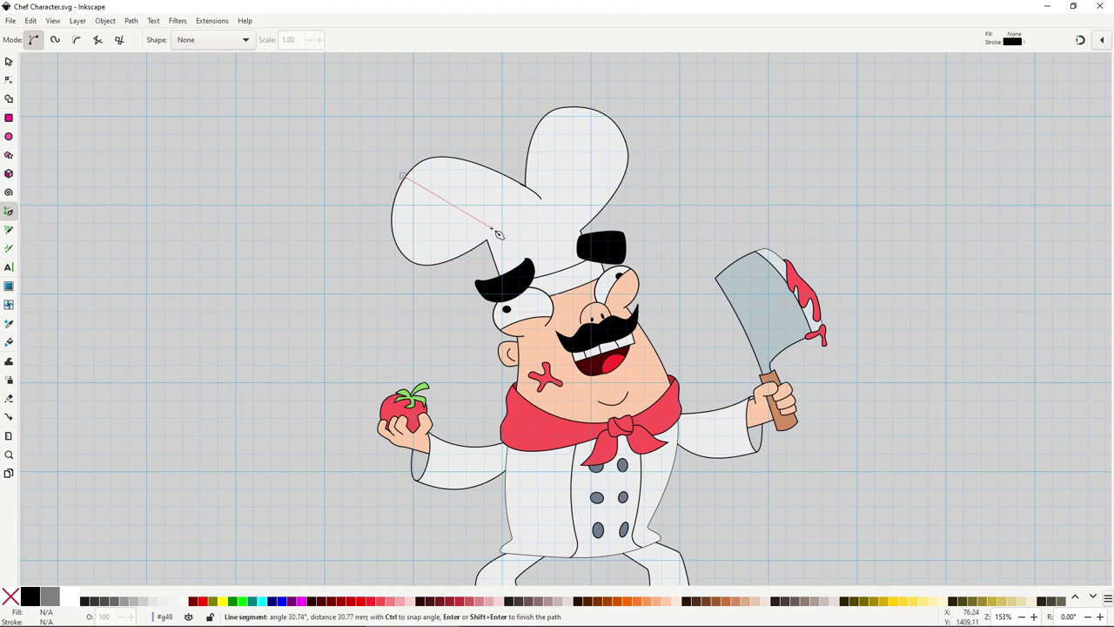
pyautogui.moveTo(489, 224); pyautogui.dragTo(574, 172)
pyautogui.press('s')
# Extend the shadow line from the hat's fold down past the headband and in a curve across the large eye
pyautogui.press('b')
pyautogui.click(490, 225)
pyautogui.click(492, 226)
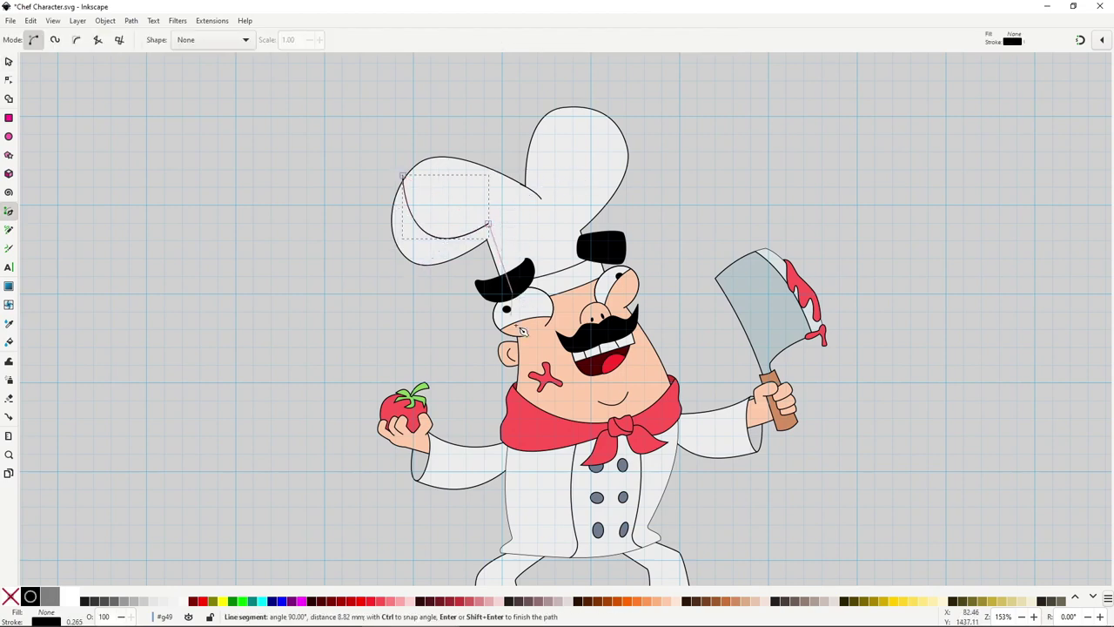
pyautogui.moveTo(531, 332); pyautogui.dragTo(580, 338)
pyautogui.press('s')
pyautogui.scroll(4, 541, 343)
# Hook the shadow line around below the large eye and adjust its end node on the eye bag's lower edge
pyautogui.press('b')
pyautogui.click(502, 293)
pyautogui.moveTo(446, 316); pyautogui.dragTo(400, 310)
pyautogui.press('s')
pyautogui.moveTo(537, 397); pyautogui.dragTo(503, 281)
pyautogui.press('b')
pyautogui.press('n')
pyautogui.moveTo(412, 200); pyautogui.dragTo(431, 200)
pyautogui.press('b')
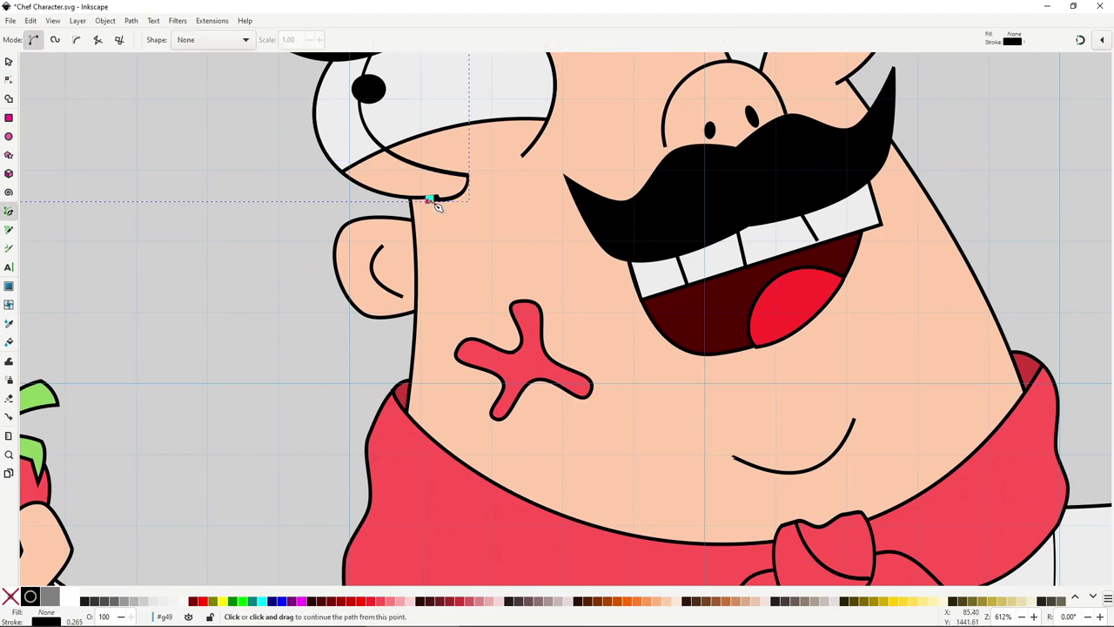
pyautogui.press('n')
pyautogui.moveTo(430, 200); pyautogui.dragTo(484, 189)
# Continue the shadow line from below the eye down the cheek and in a zigzag through the neckerchief
pyautogui.press('b')
pyautogui.click(450, 194)
pyautogui.scroll(-2, 368, 301)
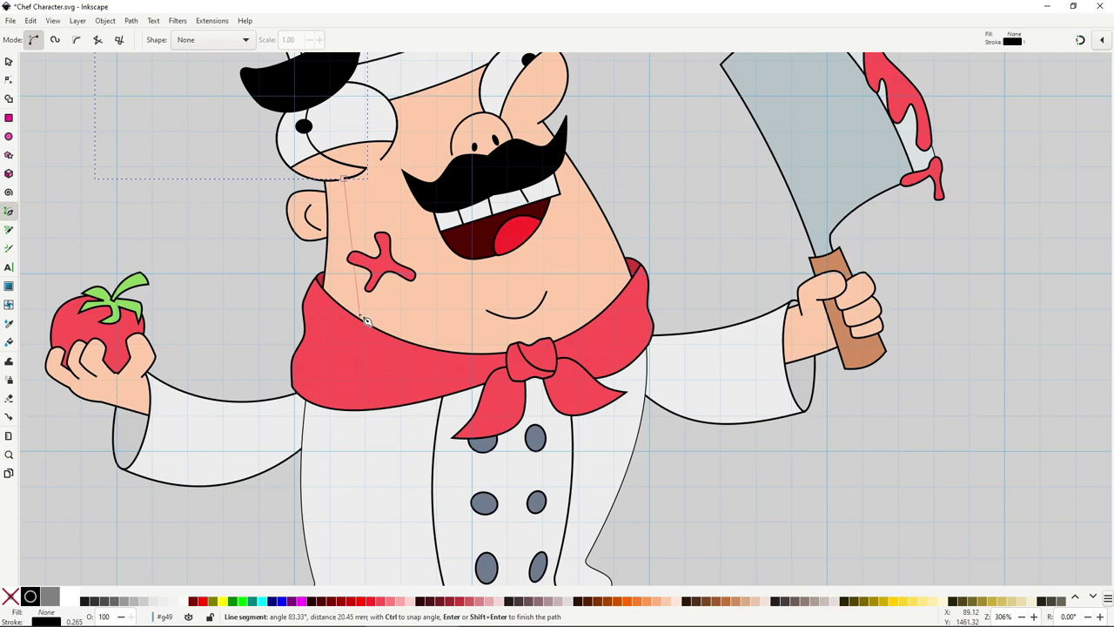
pyautogui.click(358, 322)
pyautogui.click(350, 330)
pyautogui.click(349, 351)
pyautogui.click(335, 368)
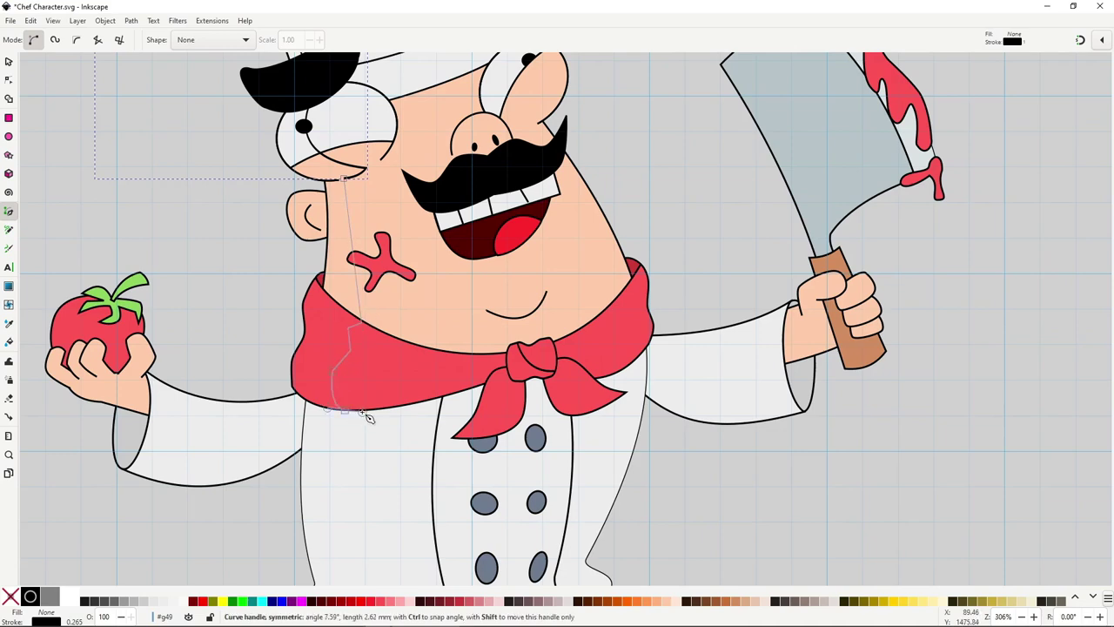
# Continue the shadow line in a curve down the jacket's side and back out to the hem
pyautogui.scroll(-6, 368, 393)
pyautogui.hscroll(3, 286, 374)
pyautogui.moveTo(280, 369); pyautogui.dragTo(318, 425)
pyautogui.moveTo(257, 398); pyautogui.dragTo(266, 422)
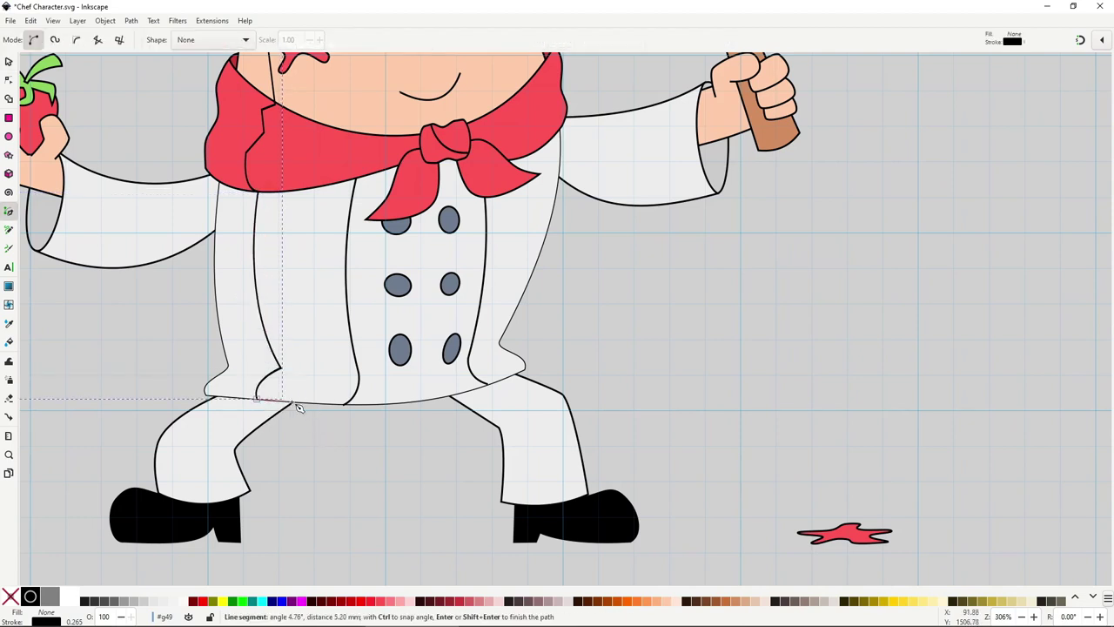
# Trace the shadow down the leg beneath the tomato hand to the shoe and back up its outer edge to the hem
pyautogui.click(293, 404)
pyautogui.click(223, 414)
pyautogui.moveTo(190, 453); pyautogui.dragTo(194, 477)
pyautogui.click(206, 506)
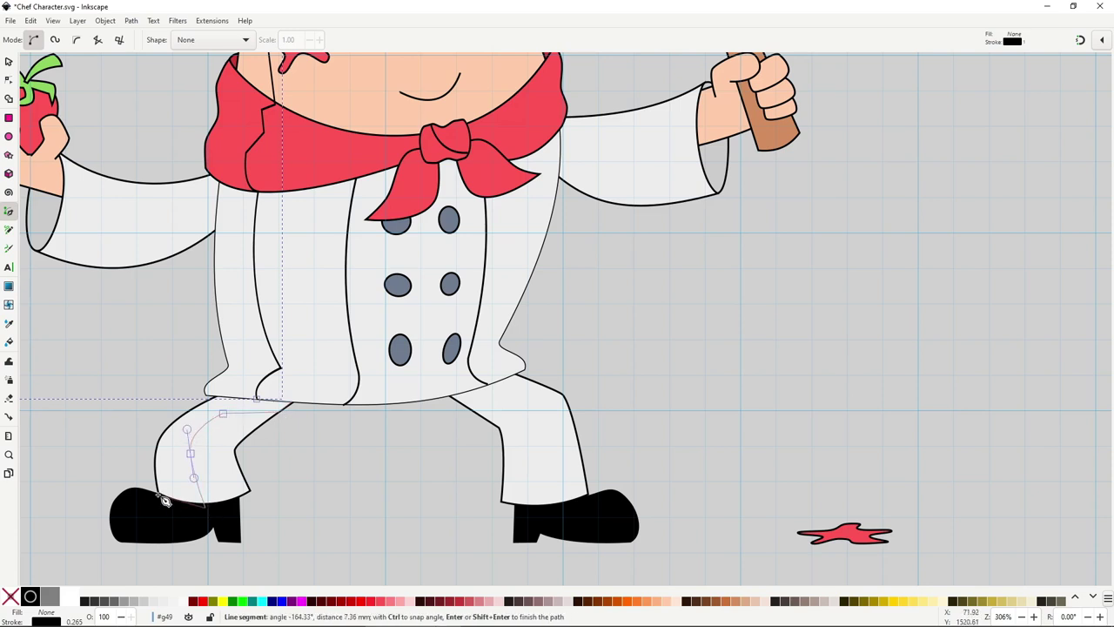
pyautogui.click(209, 397)
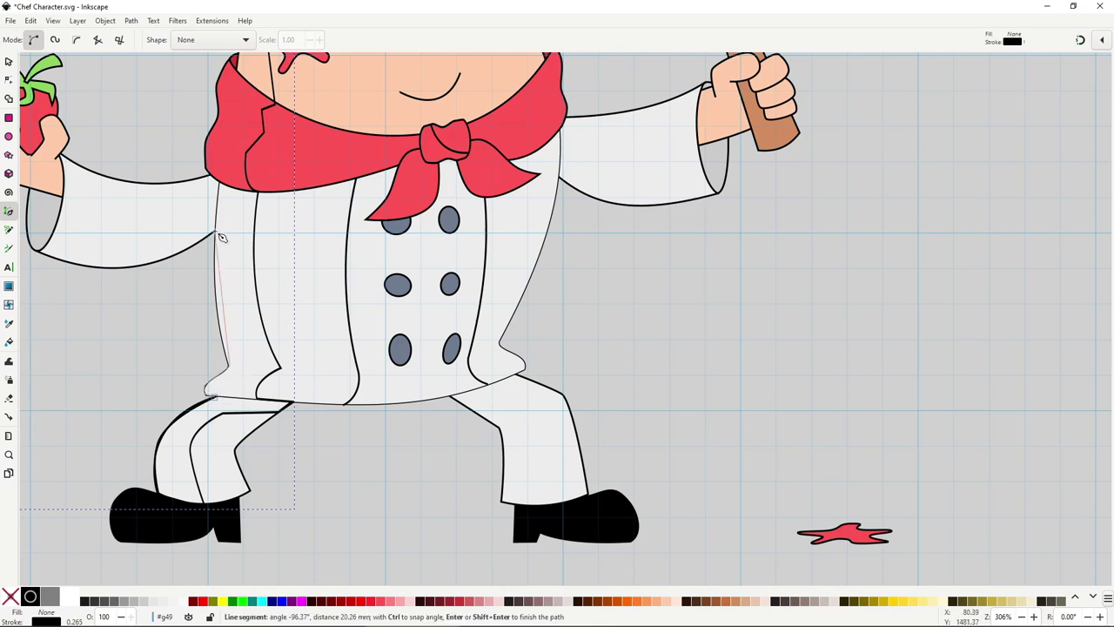
# Run the shadow outline up the jacket's outer edge to the neckerchief and bend its last segment to follow the torso
pyautogui.moveTo(216, 231); pyautogui.dragTo(308, 211)
pyautogui.press('space')
pyautogui.press('space')
pyautogui.press('n')
pyautogui.press('b')
pyautogui.press('n')
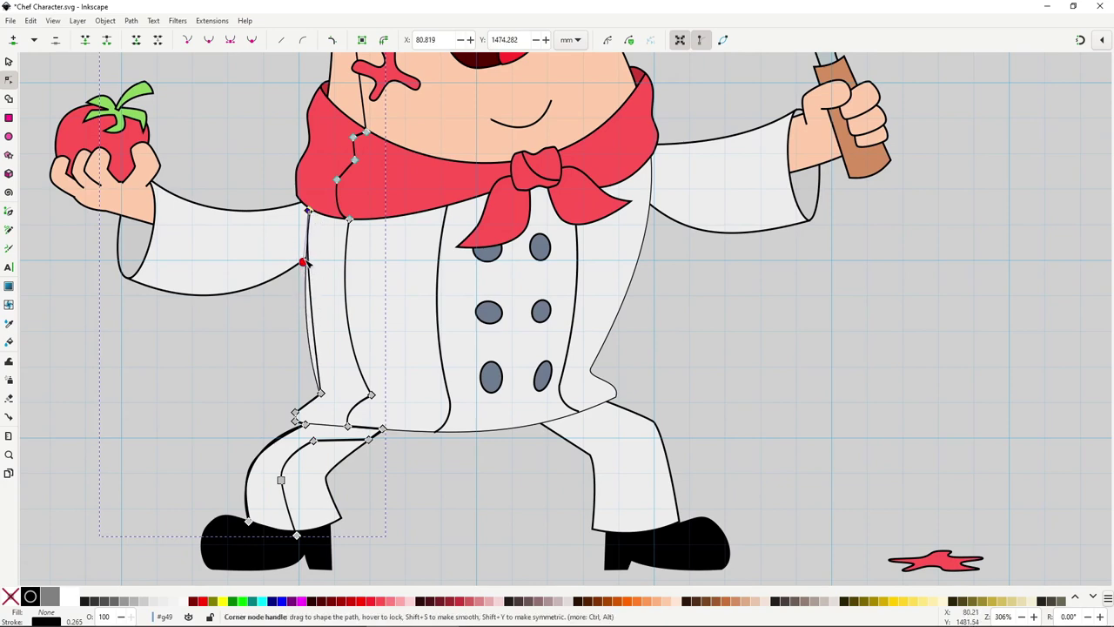
pyautogui.moveTo(301, 261); pyautogui.dragTo(305, 478)
# Continue the shadow outline along the neckerchief's outer edge up to its upper corner beside the neck
pyautogui.press('b')
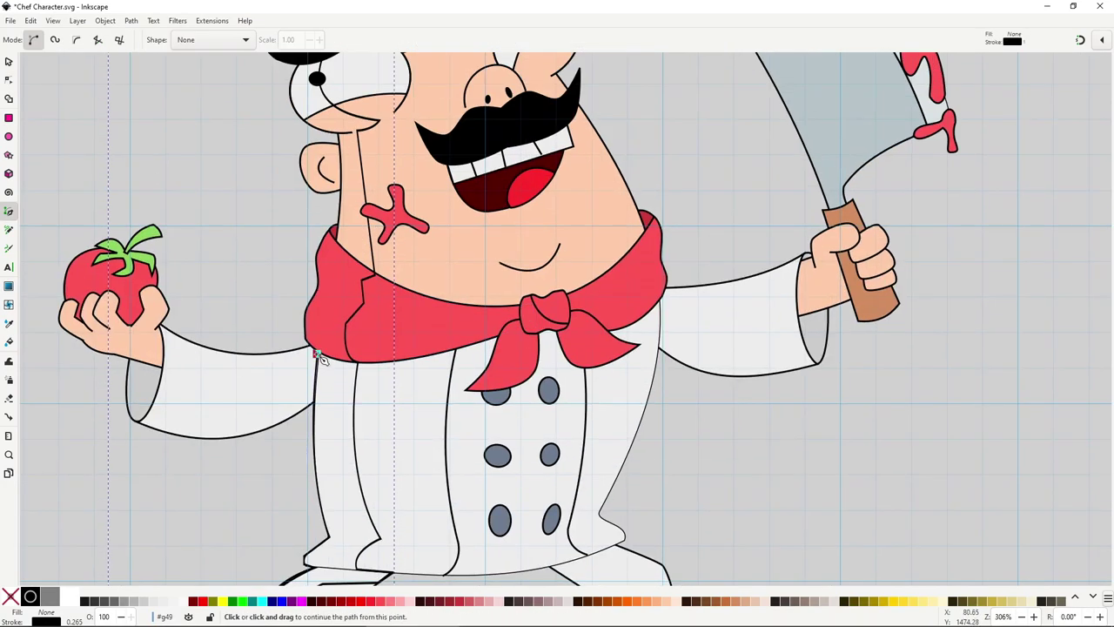
pyautogui.click(317, 354)
pyautogui.doubleClick(306, 341)
pyautogui.click(304, 316)
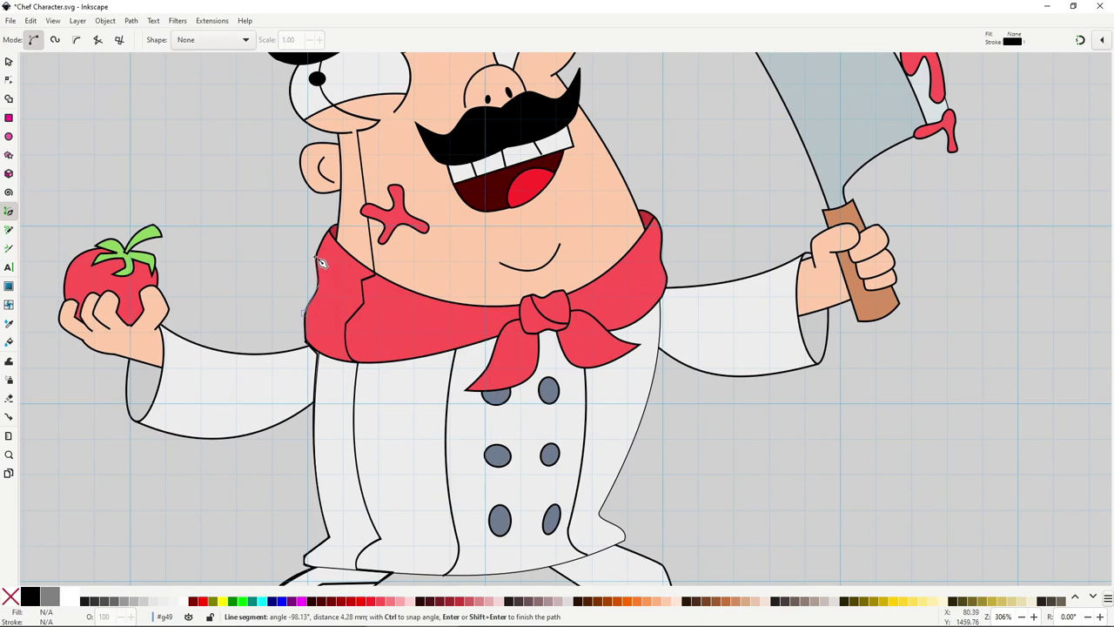
pyautogui.click(330, 232)
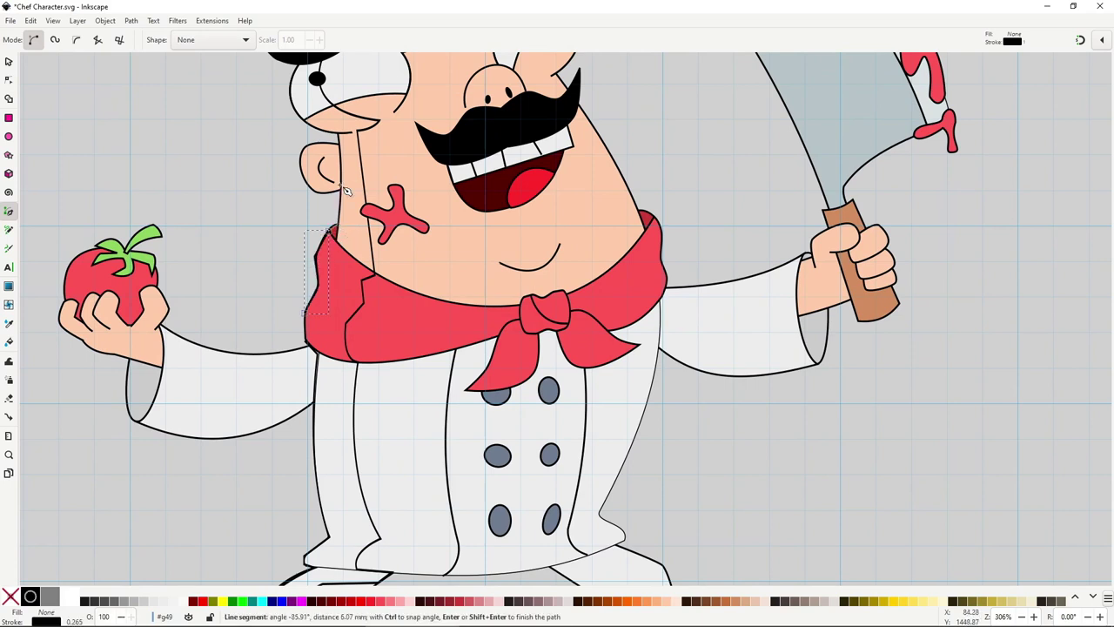
# Continue the shadow outline up the neck, around the inner ear and in a curve along the eye's outer edge
pyautogui.click(339, 189)
pyautogui.moveTo(322, 157); pyautogui.dragTo(407, 324)
pyautogui.click(337, 146)
pyautogui.click(337, 132)
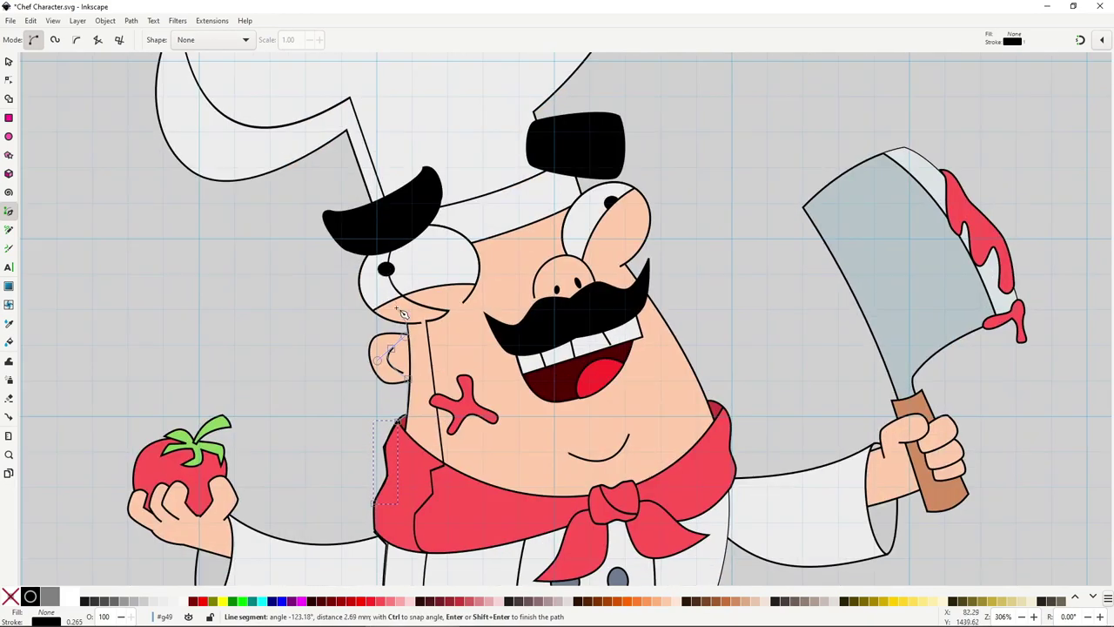
pyautogui.moveTo(369, 254); pyautogui.dragTo(389, 175)
pyautogui.press('Return')
# Run the shadow outline past the eyebrow to the hat's fold and curve it along the drooping lobe's underside
pyautogui.click(368, 254)
pyautogui.click(374, 203)
pyautogui.click(346, 132)
pyautogui.moveTo(346, 96); pyautogui.dragTo(408, 350)
pyautogui.moveTo(239, 267); pyautogui.dragTo(311, 14)
pyautogui.press('Return')
# Draw the remaining piece of the shadow outline to link the open ends at the hat
pyautogui.press('n')
pyautogui.scroll(1, 294, 446)
pyautogui.press('b')
pyautogui.click(524, 326)
pyautogui.click(284, 163)
pyautogui.press('Return')
pyautogui.press('n')
# Reshape the outline's nodes along the drooping hat lobe, combine the pieces and join their end nodes into one path
pyautogui.moveTo(388, 233)
pyautogui.mouseDown()
pyautogui.moveTo(378, 301)
pyautogui.moveTo(319, 387)
pyautogui.moveTo(169, 495)
pyautogui.moveTo(200, 484)
pyautogui.moveTo(171, 463)
pyautogui.moveTo(193, 498)
pyautogui.mouseUp()
pyautogui.doubleClick(268, 320)
pyautogui.moveTo(268, 319); pyautogui.dragTo(261, 316)
pyautogui.moveTo(286, 449); pyautogui.dragTo(314, 458)
pyautogui.moveTo(264, 235); pyautogui.dragTo(252, 218)
pyautogui.keyDown('shift'); pyautogui.click(299, 211); pyautogui.keyUp('shift')
pyautogui.hotkey('ctrl', 'k')
pyautogui.moveTo(259, 121); pyautogui.dragTo(327, 195)
pyautogui.hotkey('shift', 'j')
pyautogui.scroll(-3, 321, 274)
pyautogui.moveTo(533, 467); pyautogui.dragTo(492, 366)
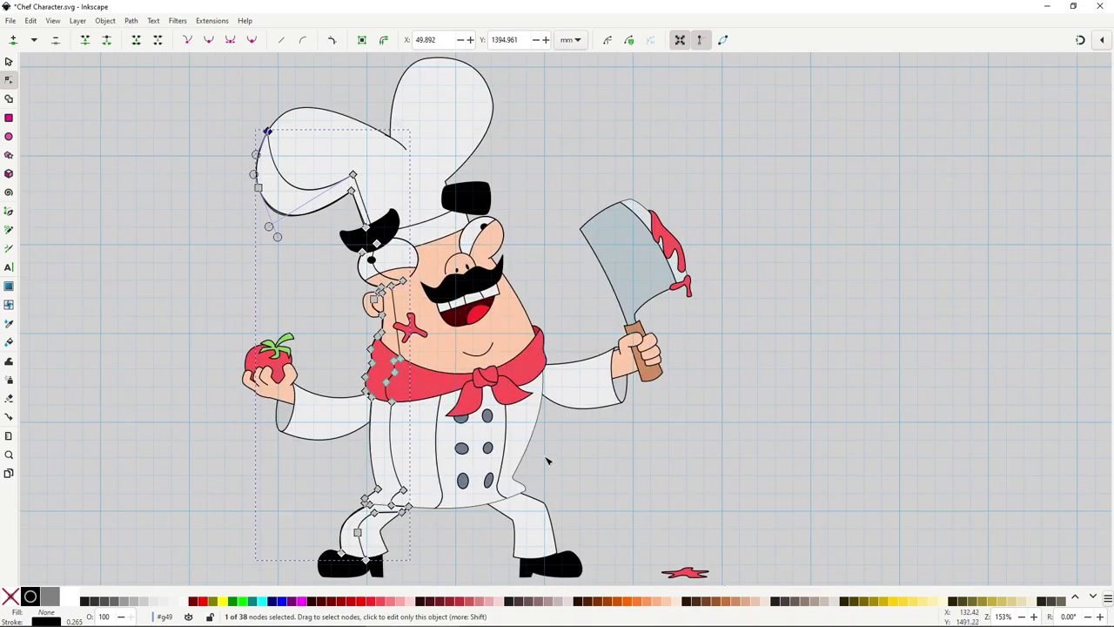
# Fill the shadow path with black sampled from the chef's eyebrow and save the file
pyautogui.click(624, 499)
pyautogui.press('d')
pyautogui.click(465, 193)
pyautogui.press('s')
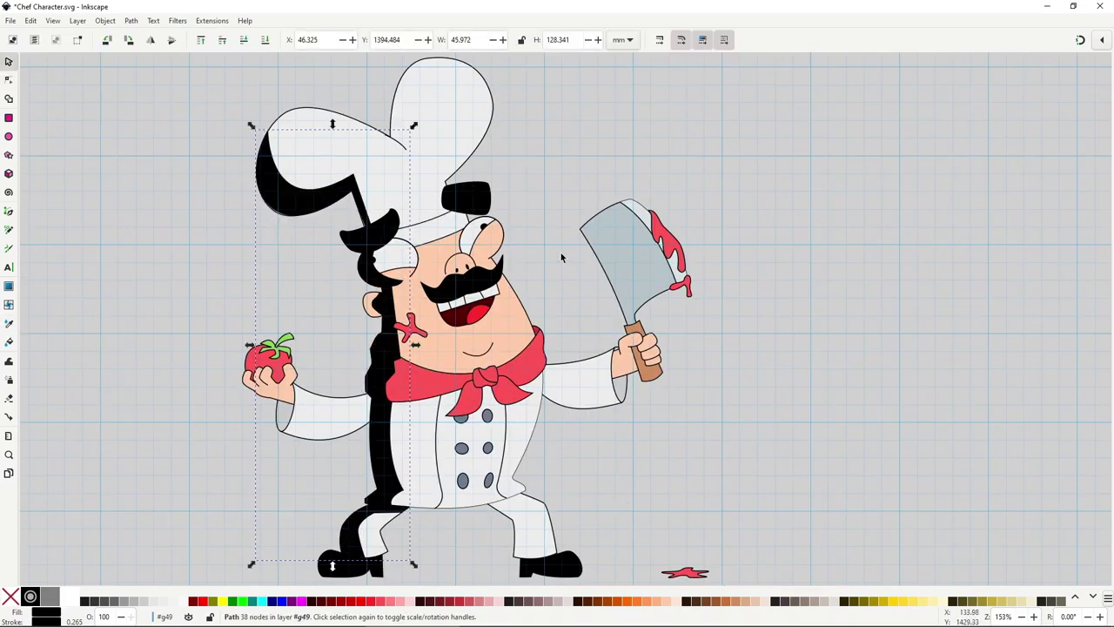
pyautogui.press('n')
# Reshape the shadow's curved edge inside the ear
pyautogui.scroll(4, 376, 306)
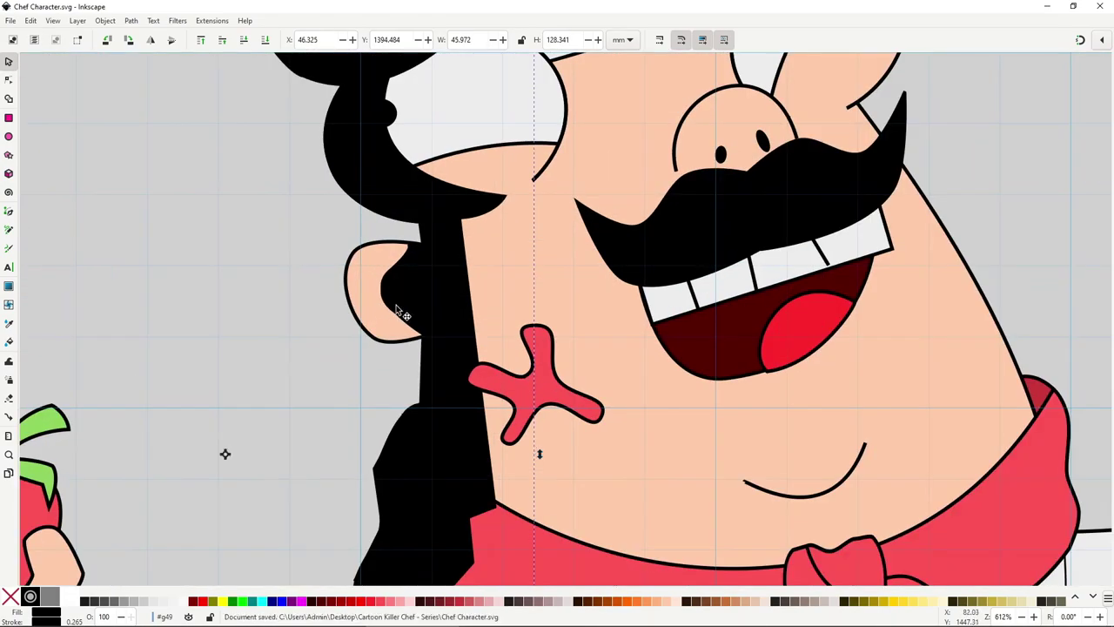
pyautogui.moveTo(402, 317); pyautogui.dragTo(395, 317)
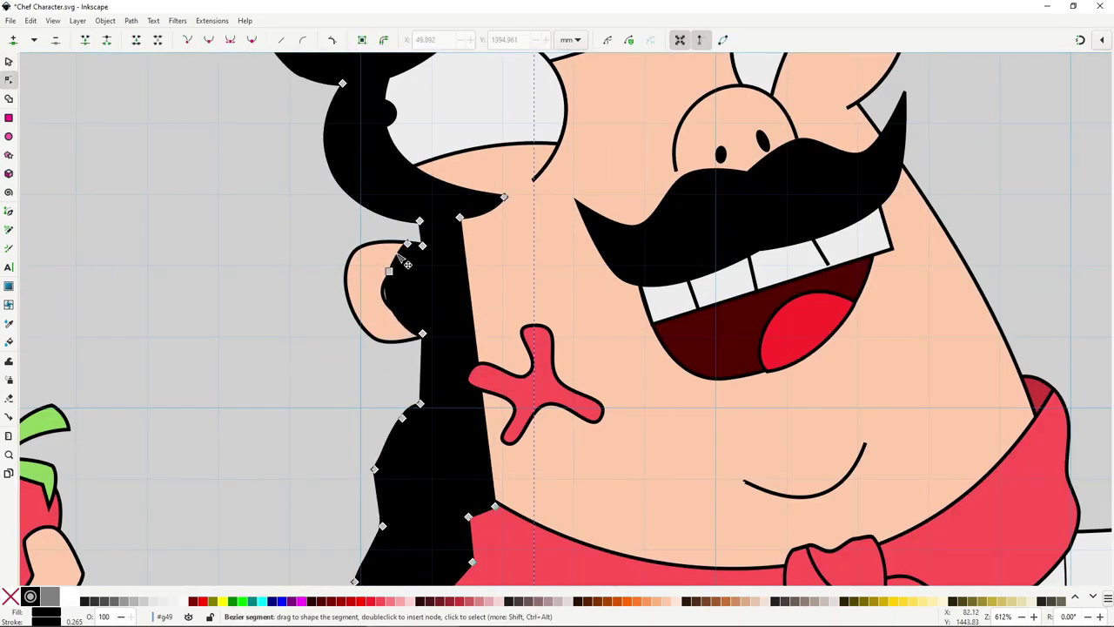
pyautogui.moveTo(389, 272); pyautogui.dragTo(384, 276)
pyautogui.press('s')
pyautogui.scroll(-5, 359, 390)
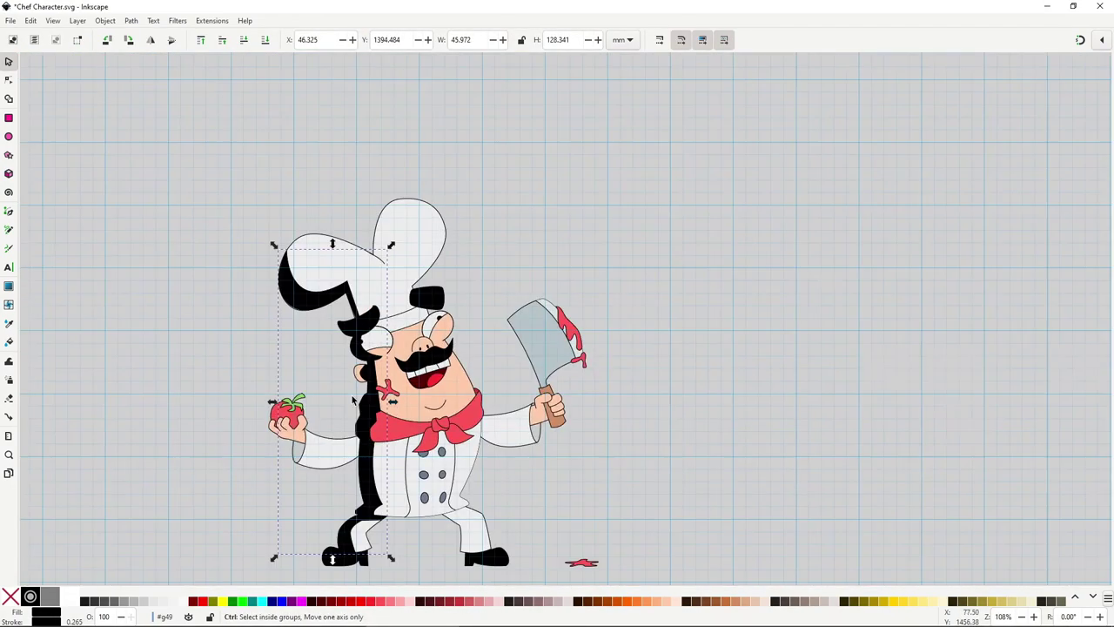
# Set the shadow's fill alpha to 15 and remove its stroke paint
pyautogui.moveTo(569, 457); pyautogui.dragTo(542, 383)
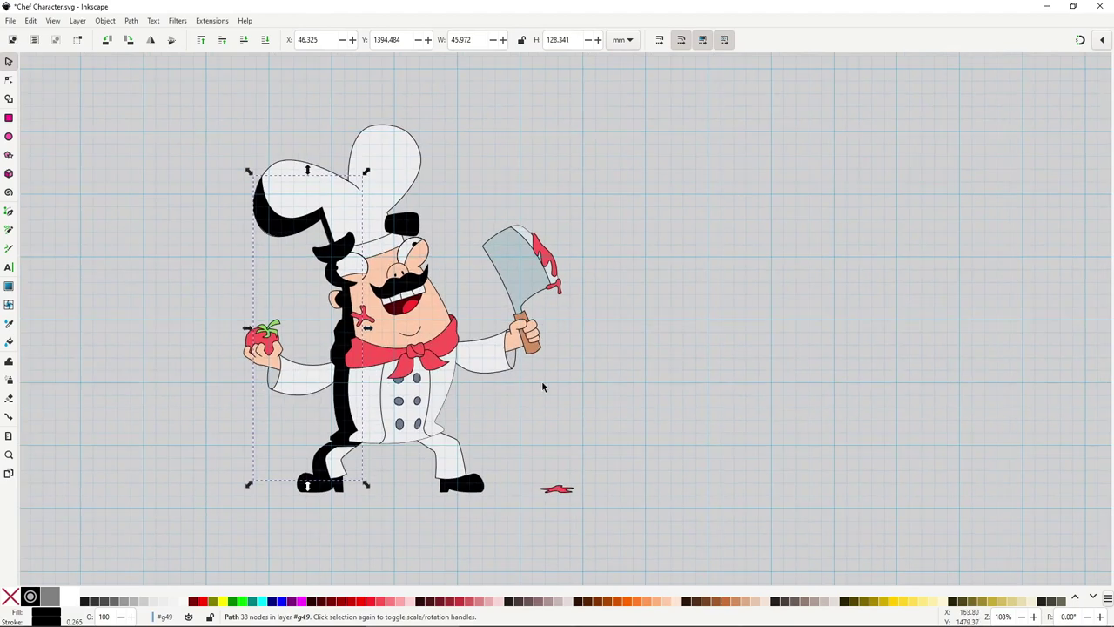
pyautogui.click(105, 21)
pyautogui.click(112, 49)
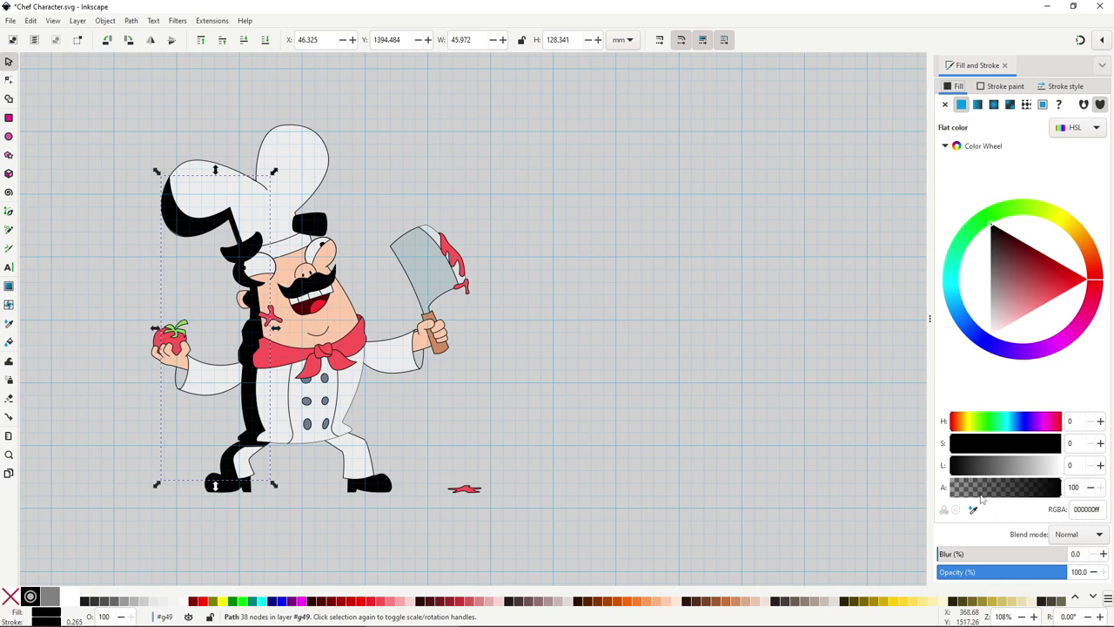
pyautogui.click(981, 493)
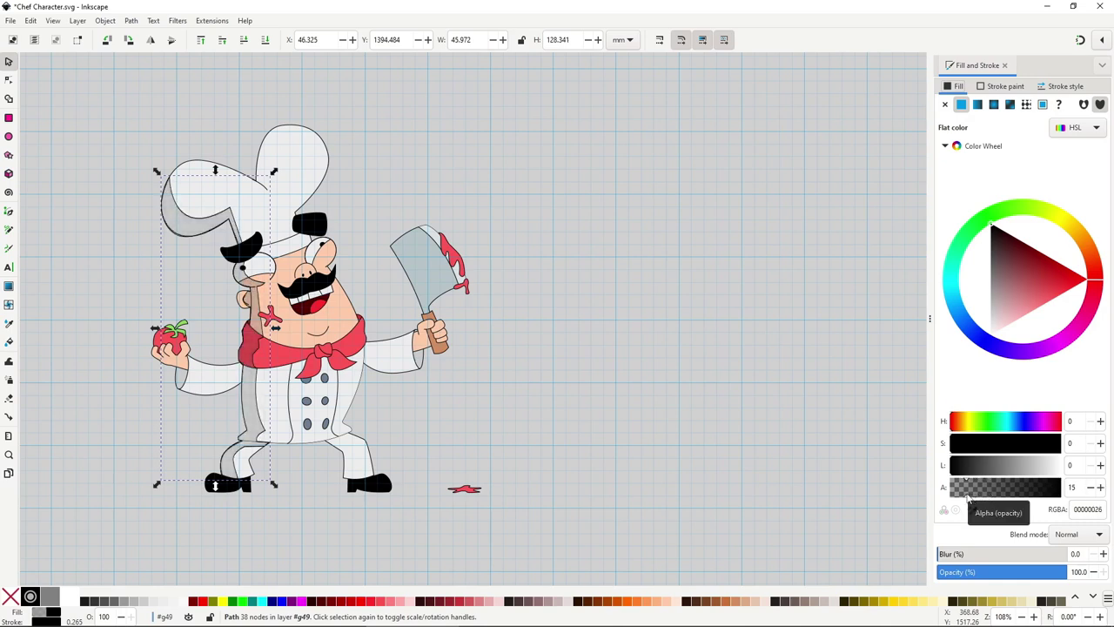
pyautogui.click(1006, 86)
pyautogui.click(945, 105)
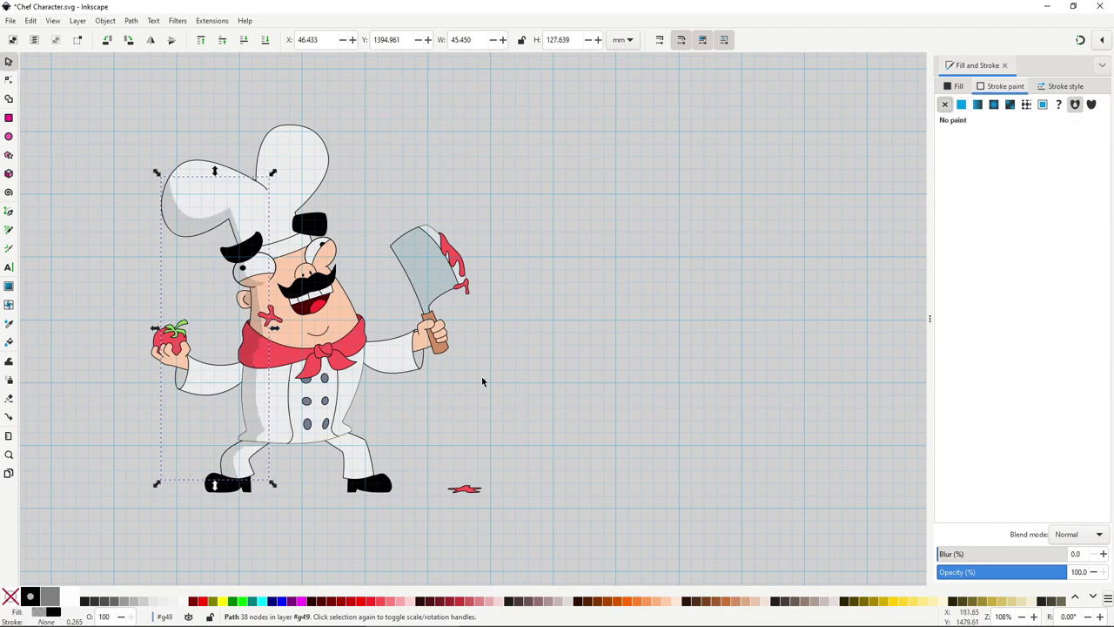
pyautogui.click(559, 413)
# Adjust the shadow's edge on the face beneath the eye
pyautogui.scroll(-2, 546, 418)
pyautogui.doubleClick(581, 422)
pyautogui.scroll(4, 409, 374)
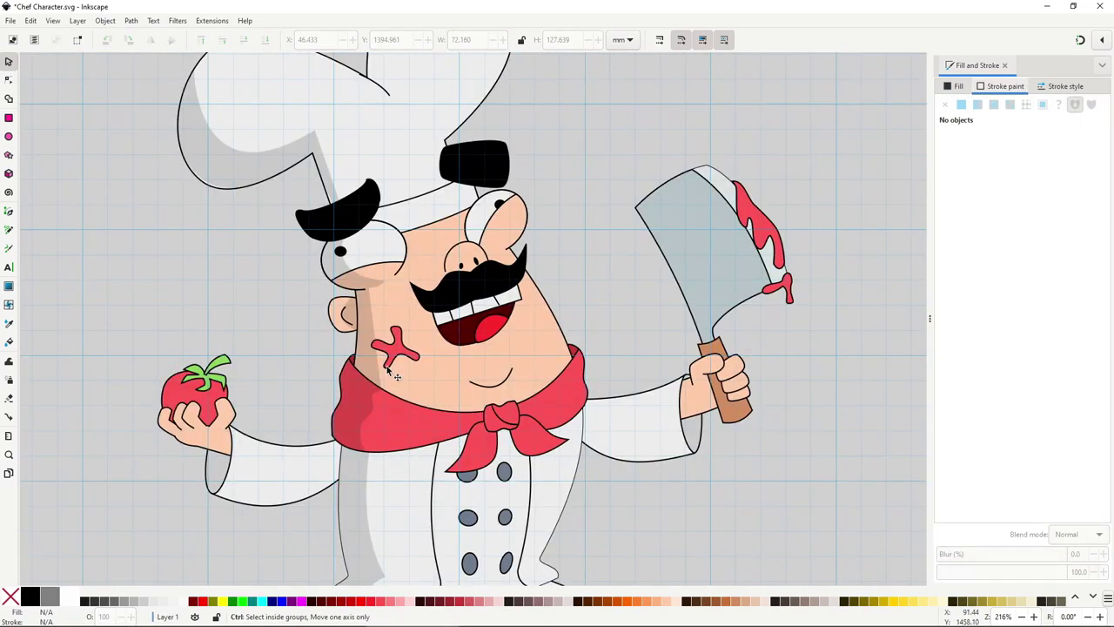
pyautogui.press('n')
pyautogui.click(372, 310)
pyautogui.click(374, 311)
pyautogui.moveTo(369, 289); pyautogui.dragTo(378, 295)
# Move and smooth the shadow's inner-edge nodes on the neckerchief so the edge flows in soft curves
pyautogui.scroll(4, 385, 386)
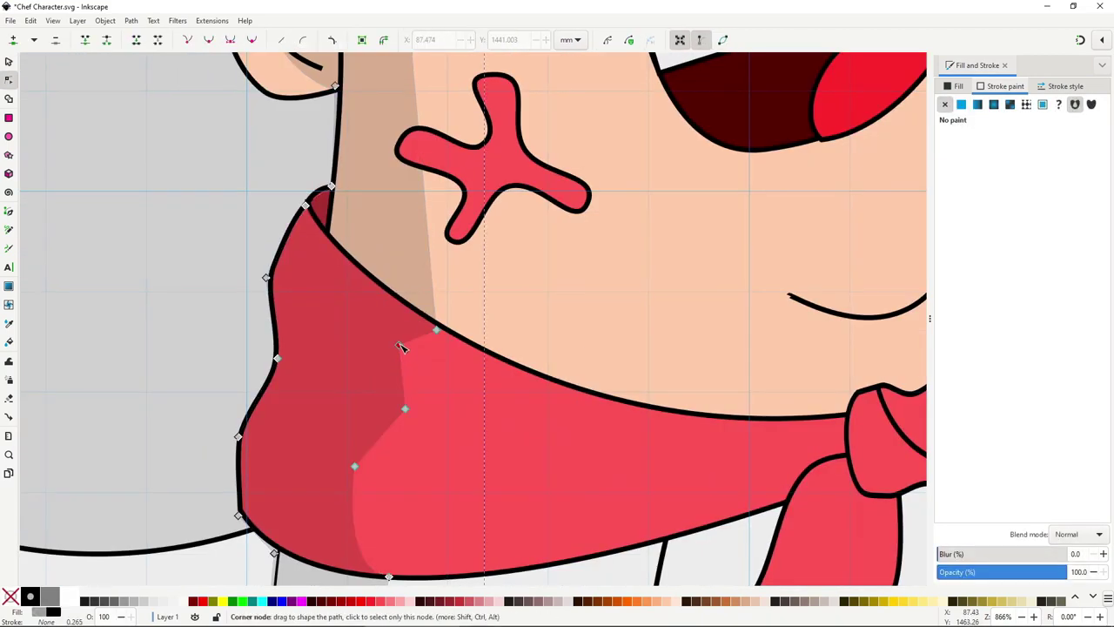
pyautogui.click(399, 346)
pyautogui.moveTo(354, 466); pyautogui.dragTo(359, 449)
pyautogui.moveTo(404, 409); pyautogui.dragTo(402, 434)
pyautogui.press('s')
pyautogui.keyDown('ctrl'); pyautogui.scroll(-3, 409, 409); pyautogui.keyUp('ctrl')
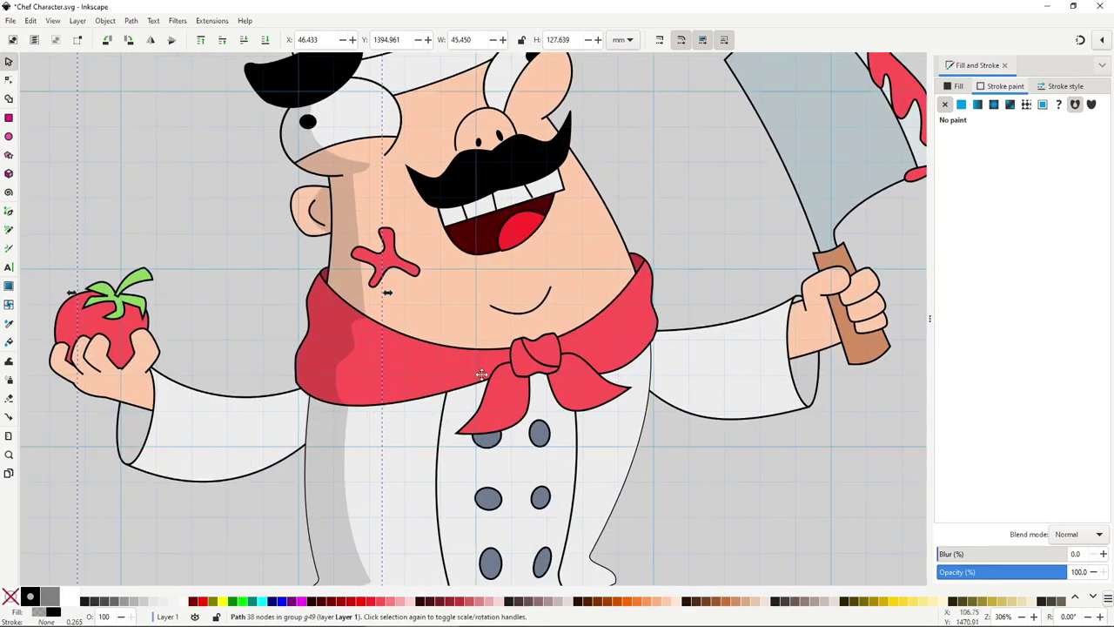
# Draw a closed shadow shape over the outer side of the tomato, from its leaves down behind the fingers
pyautogui.keyDown('ctrl'); pyautogui.scroll(-2, 536, 431); pyautogui.keyUp('ctrl')
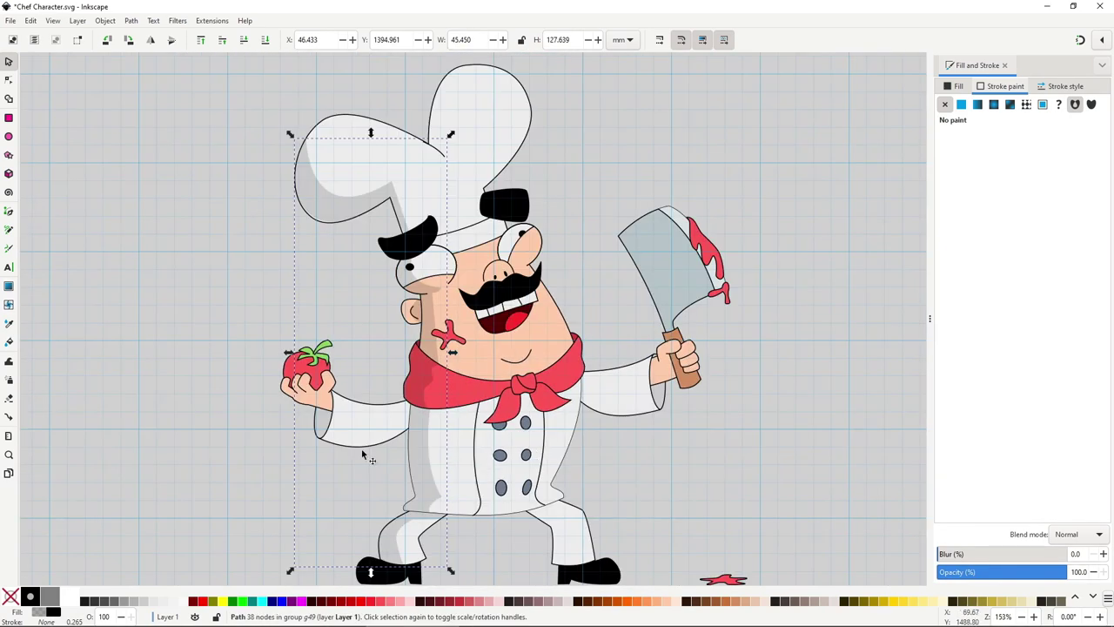
pyautogui.keyDown('ctrl'); pyautogui.scroll(3, 355, 447); pyautogui.keyUp('ctrl')
pyautogui.press('b')
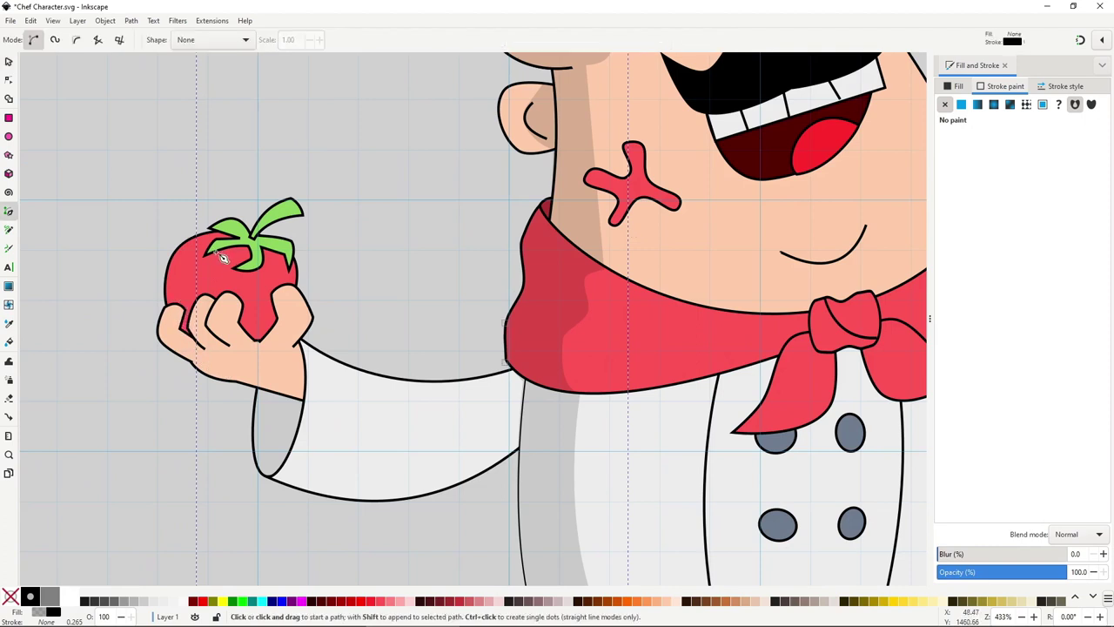
pyautogui.moveTo(258, 380); pyautogui.dragTo(204, 346)
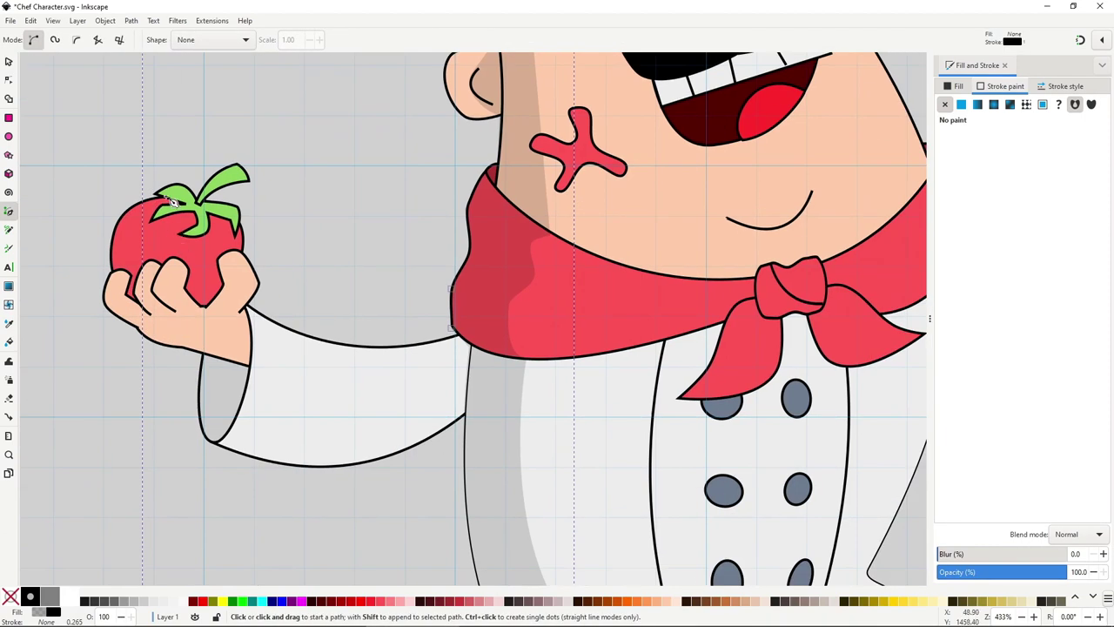
pyautogui.click(167, 198)
pyautogui.moveTo(197, 304); pyautogui.dragTo(276, 344)
pyautogui.press('space')
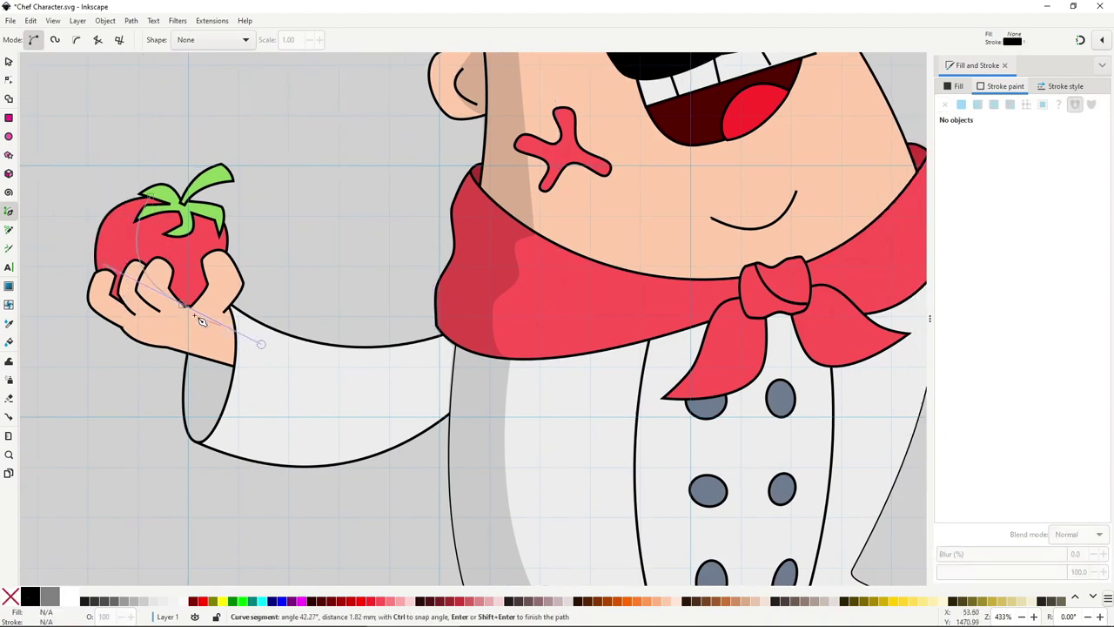
pyautogui.click(192, 311)
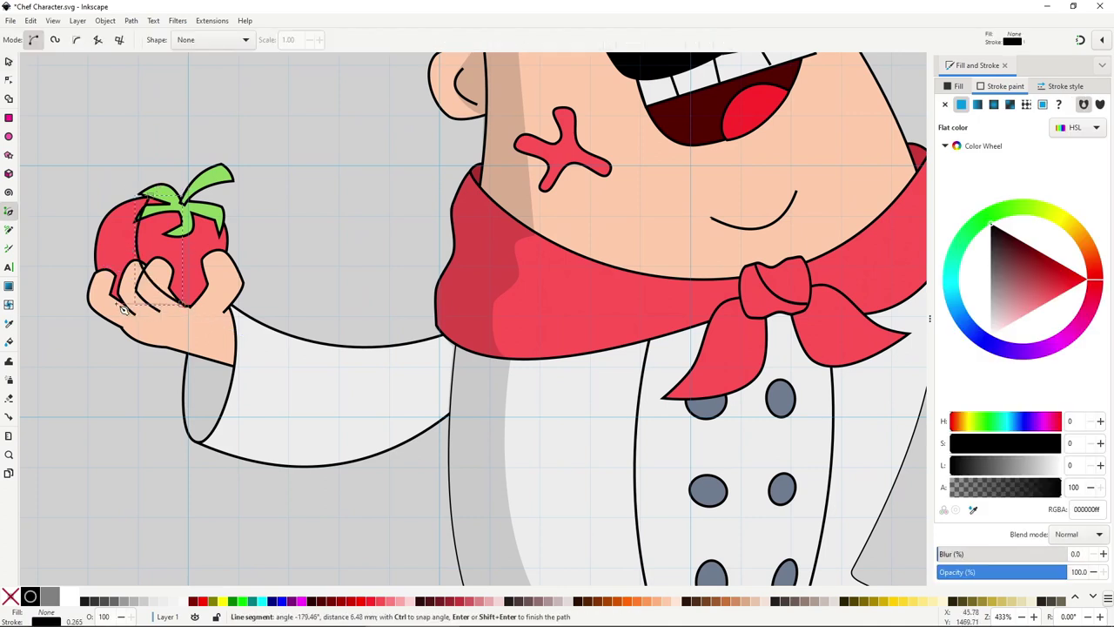
pyautogui.moveTo(96, 273); pyautogui.dragTo(163, 200)
pyautogui.click(111, 207)
# Ungroup the body shadow from the neckerchief knot, undoing a stray move of the group
pyautogui.press('s')
pyautogui.scroll(-1, 369, 286)
pyautogui.moveTo(369, 287); pyautogui.dragTo(341, 326)
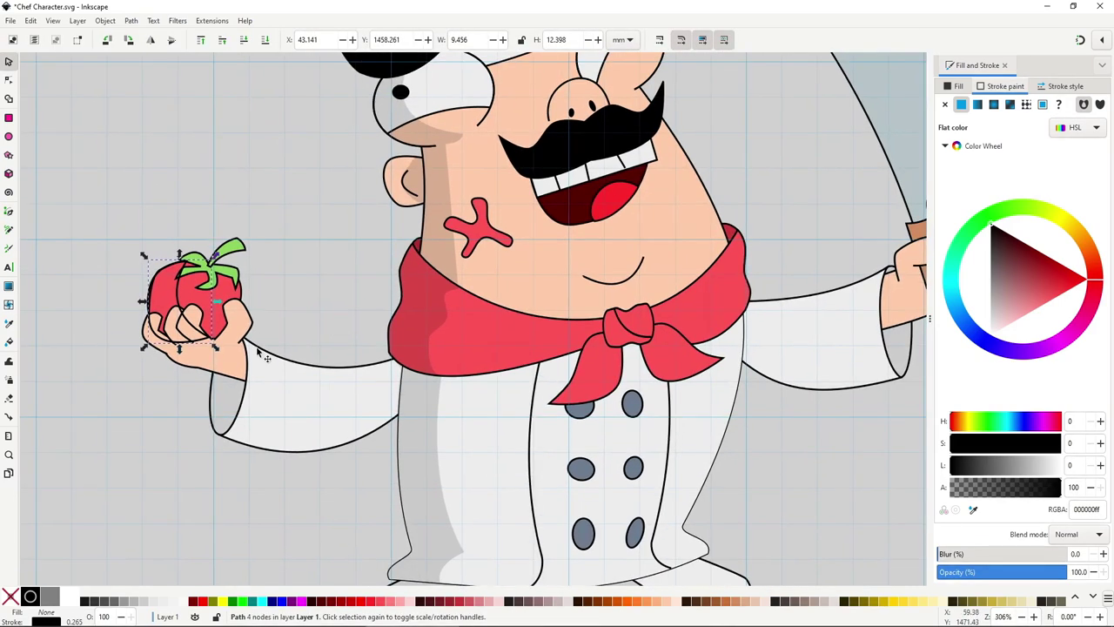
pyautogui.click(428, 300)
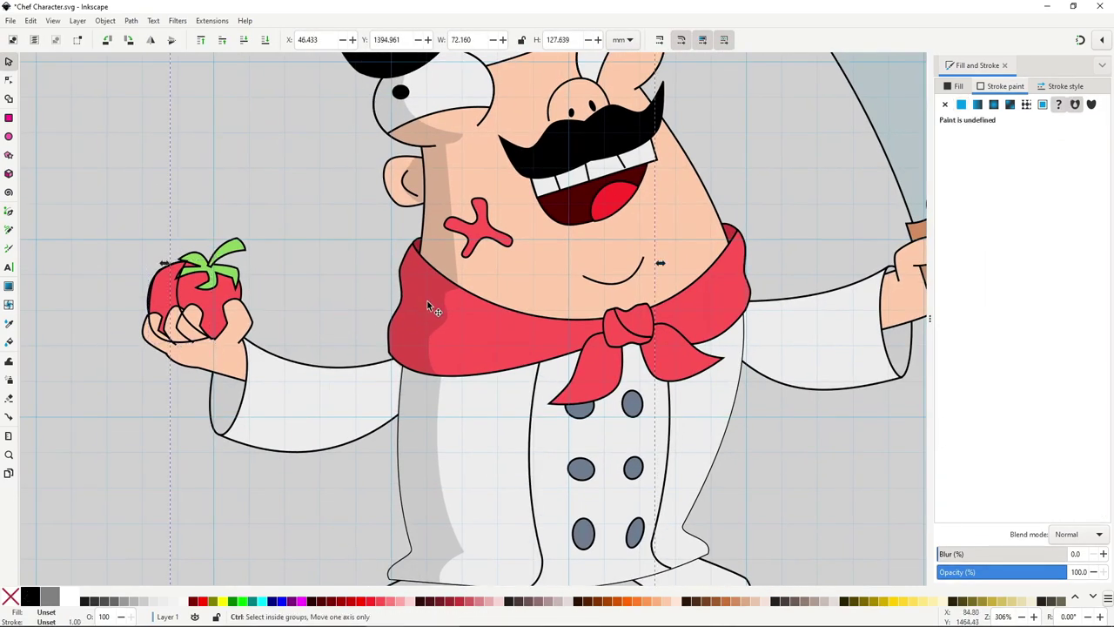
pyautogui.moveTo(427, 300); pyautogui.dragTo(366, 307)
pyautogui.hotkey('ctrl', 'z')
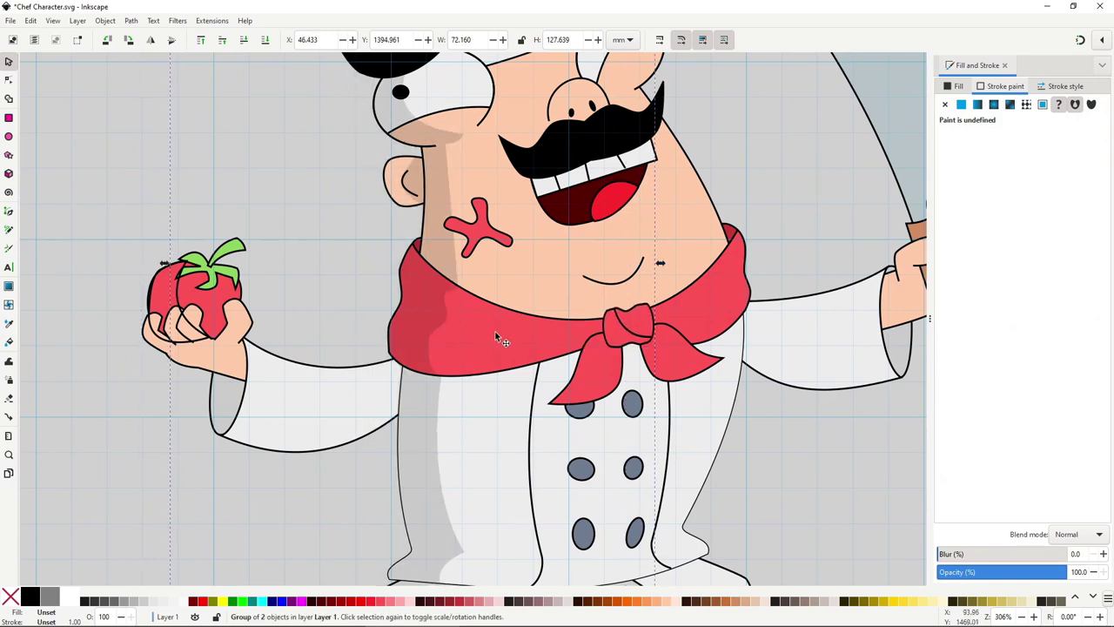
pyautogui.rightClick(613, 331)
pyautogui.click(671, 256)
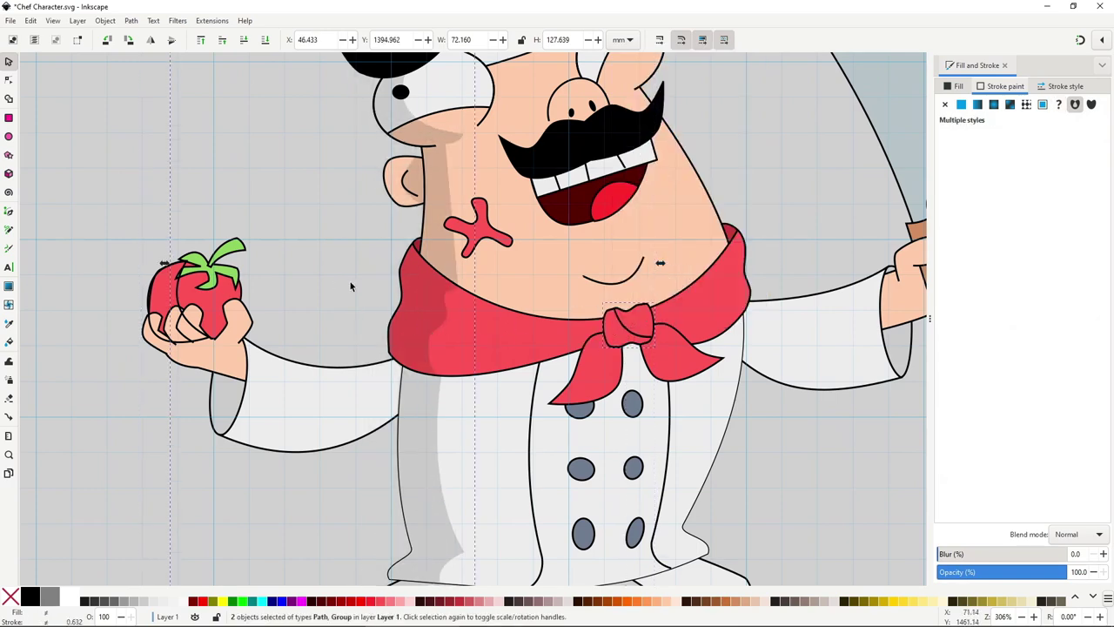
# Apply the body shadow's fill and stroke style to the tomato's shadow shape and lower it behind the fingers
pyautogui.click(425, 295)
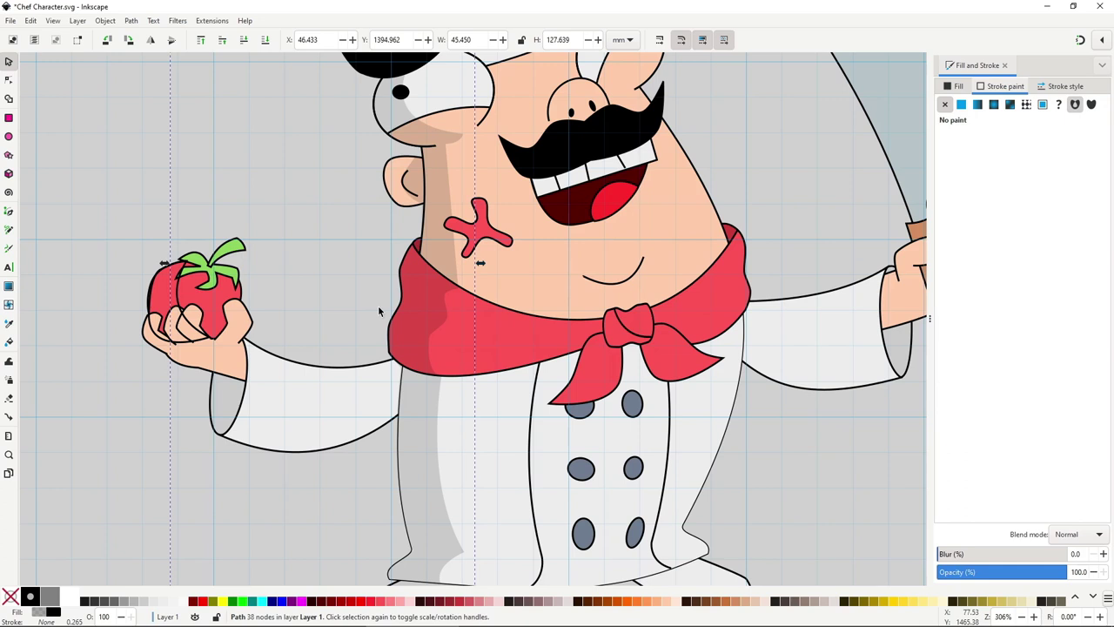
pyautogui.click(178, 290)
pyautogui.hotkey('ctrl', 'shift', 'v')
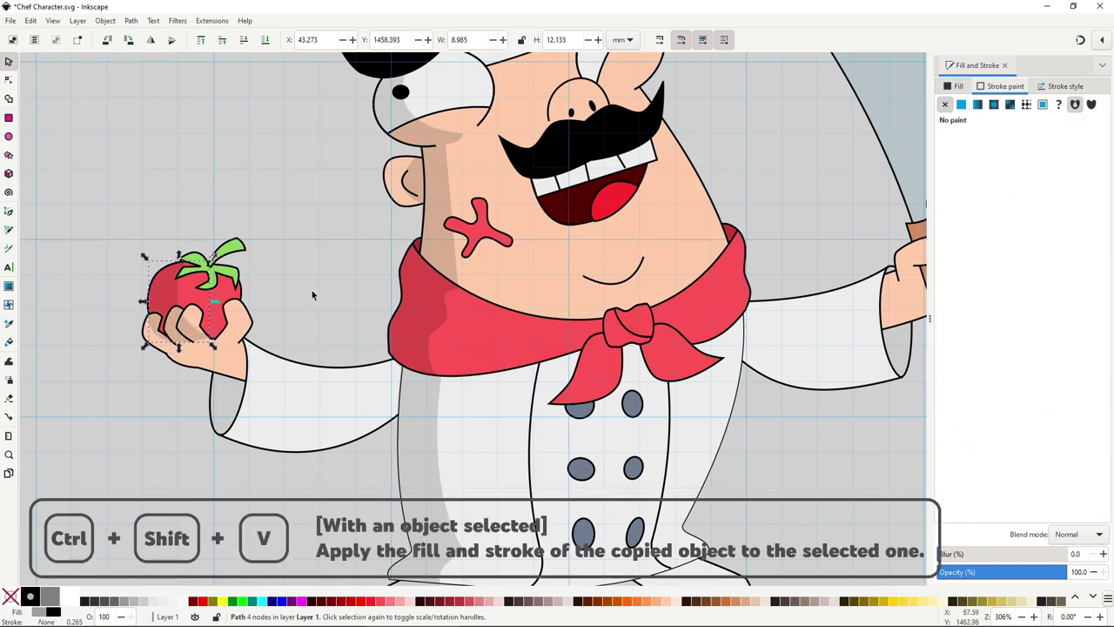
pyautogui.press('pagedown')
pyautogui.press('pagedown')
pyautogui.click(313, 292)
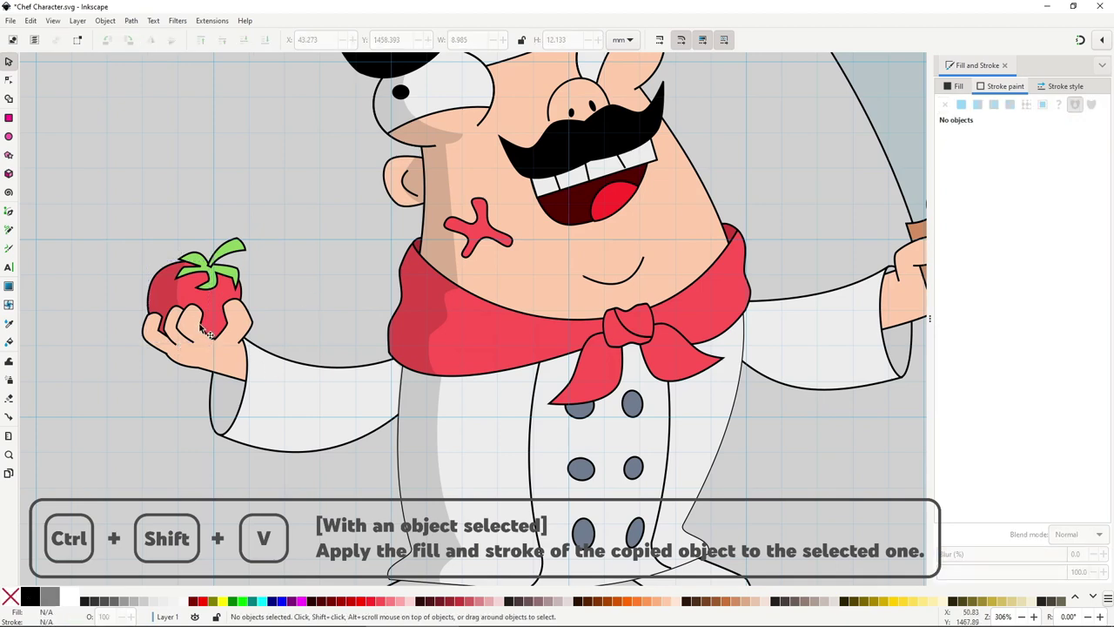
# Move the upper node of the tomato's shadow inward beneath the green leaves
pyautogui.scroll(2, 207, 333)
pyautogui.press('n')
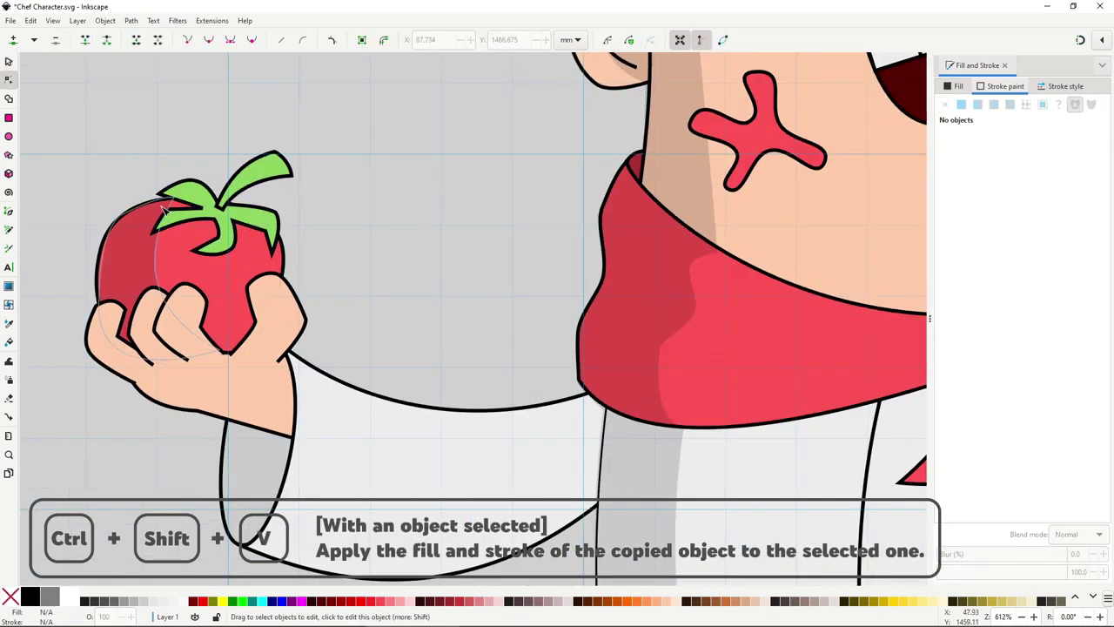
pyautogui.click(166, 205)
pyautogui.moveTo(174, 198); pyautogui.dragTo(198, 196)
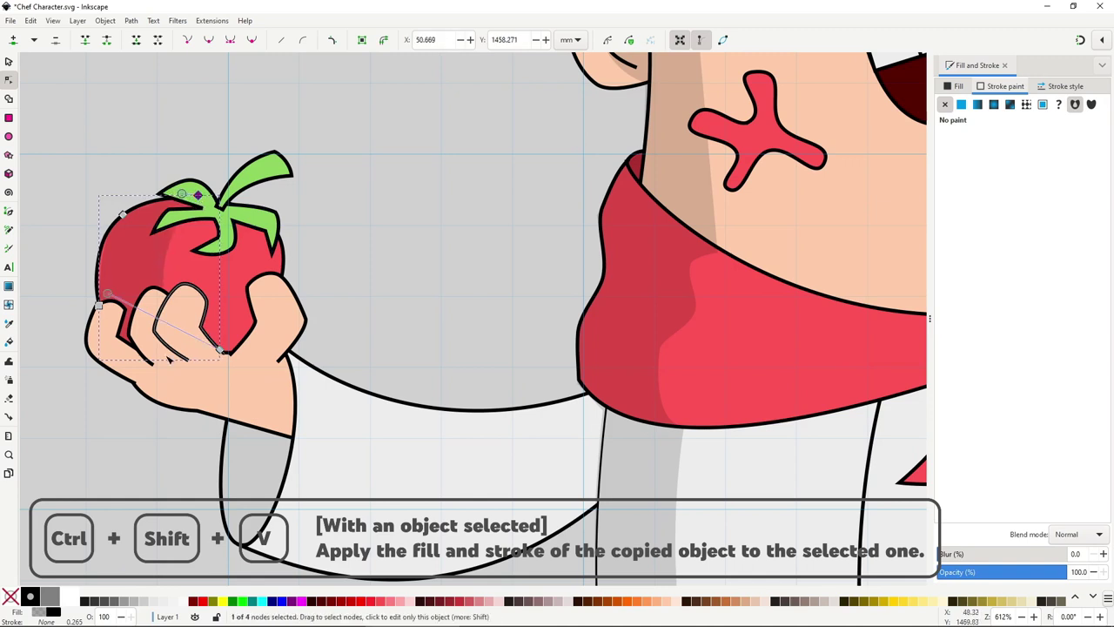
# Draw a shadow shape along the underside of the tomato hand, from the little finger to the wrist, in the shadow style
pyautogui.scroll(-1, 140, 279)
pyautogui.press('b')
pyautogui.click(115, 312)
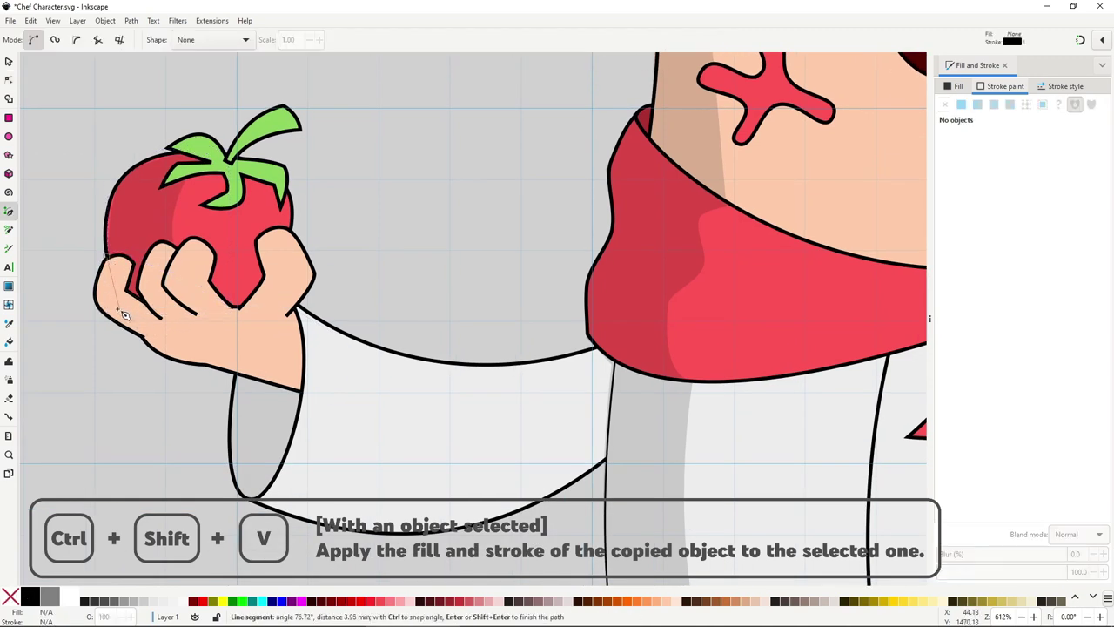
pyautogui.click(181, 329)
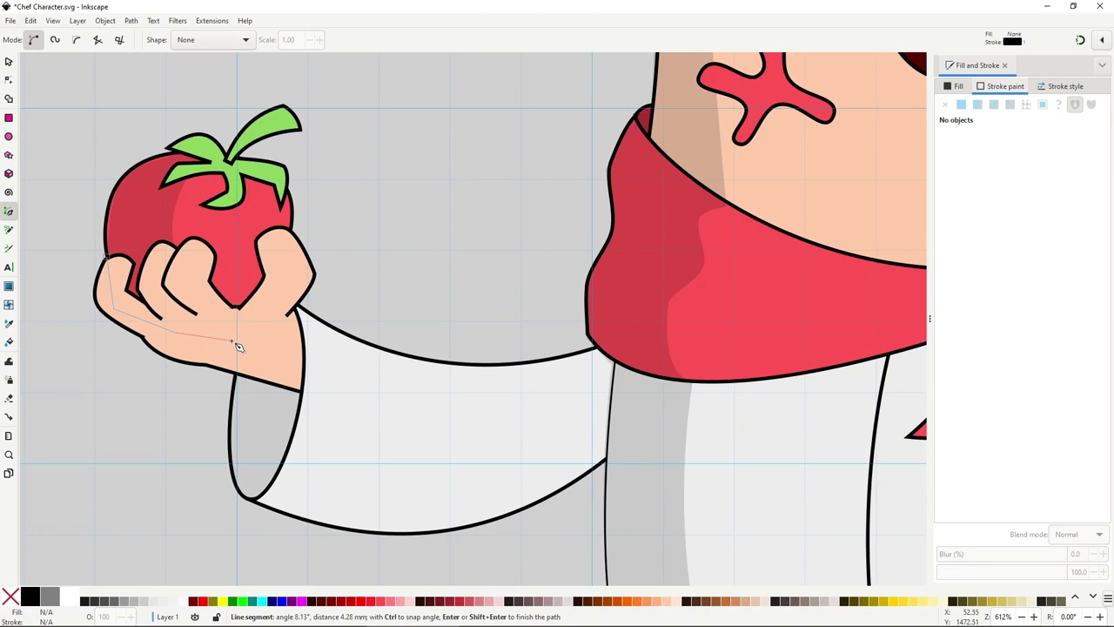
pyautogui.click(303, 391)
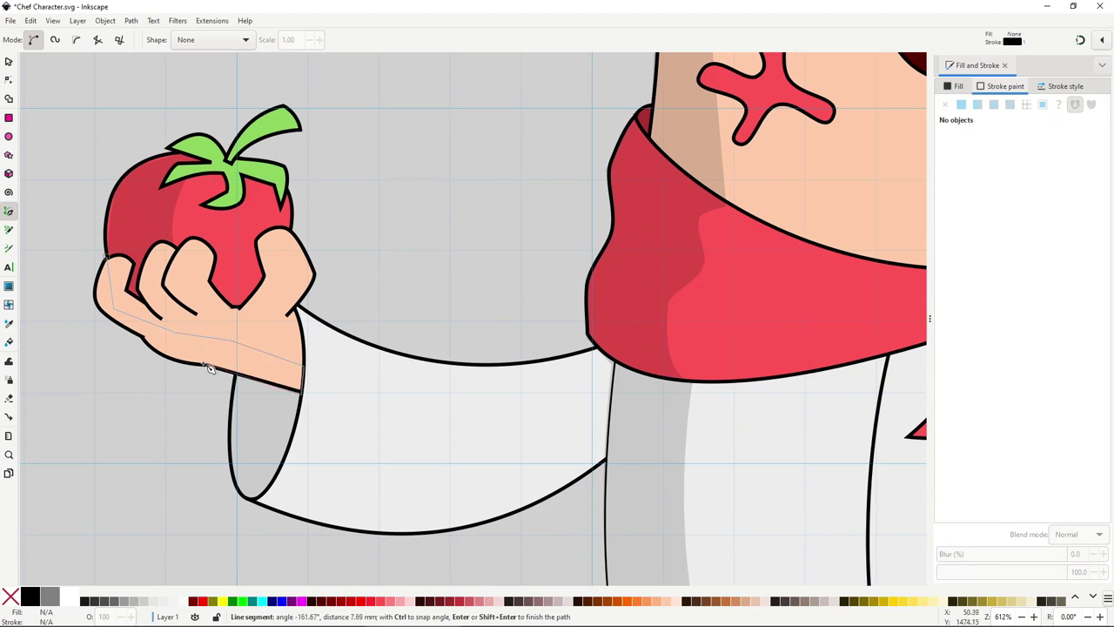
pyautogui.click(96, 310)
pyautogui.press('s')
# Add shadow shapes to the fingers and thumb holding the tomato
pyautogui.scroll(2, 169, 253)
pyautogui.press('b')
pyautogui.click(173, 239)
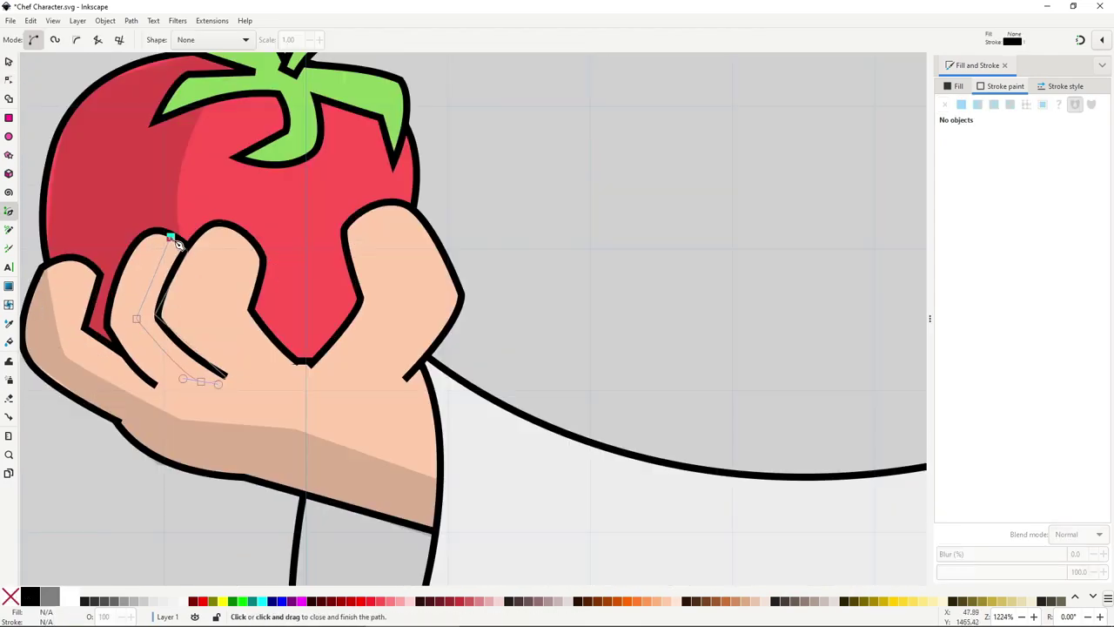
pyautogui.click(172, 240)
pyautogui.click(374, 205)
pyautogui.click(419, 290)
pyautogui.press('n')
pyautogui.moveTo(419, 291); pyautogui.dragTo(384, 358)
pyautogui.press('b')
pyautogui.click(223, 228)
pyautogui.click(223, 229)
# Draw a curved shadow along the underside of the tomato arm's sleeve
pyautogui.scroll(-2, 224, 229)
pyautogui.moveTo(492, 329); pyautogui.dragTo(567, 272)
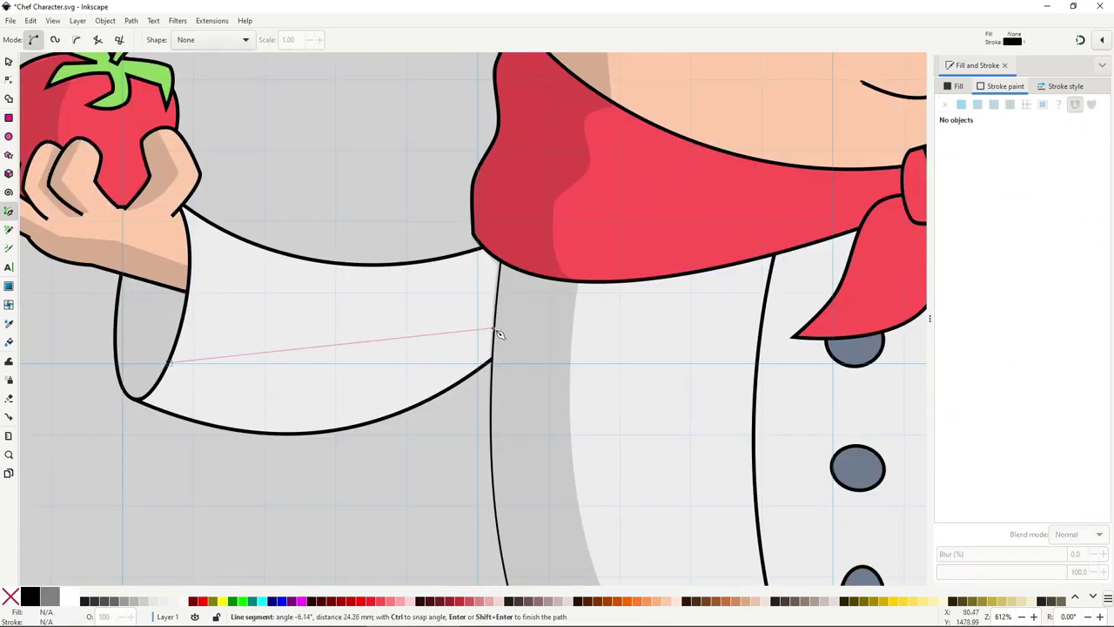
pyautogui.moveTo(136, 399); pyautogui.dragTo(26, 291)
pyautogui.click(168, 362)
pyautogui.press('n')
pyautogui.press('5')
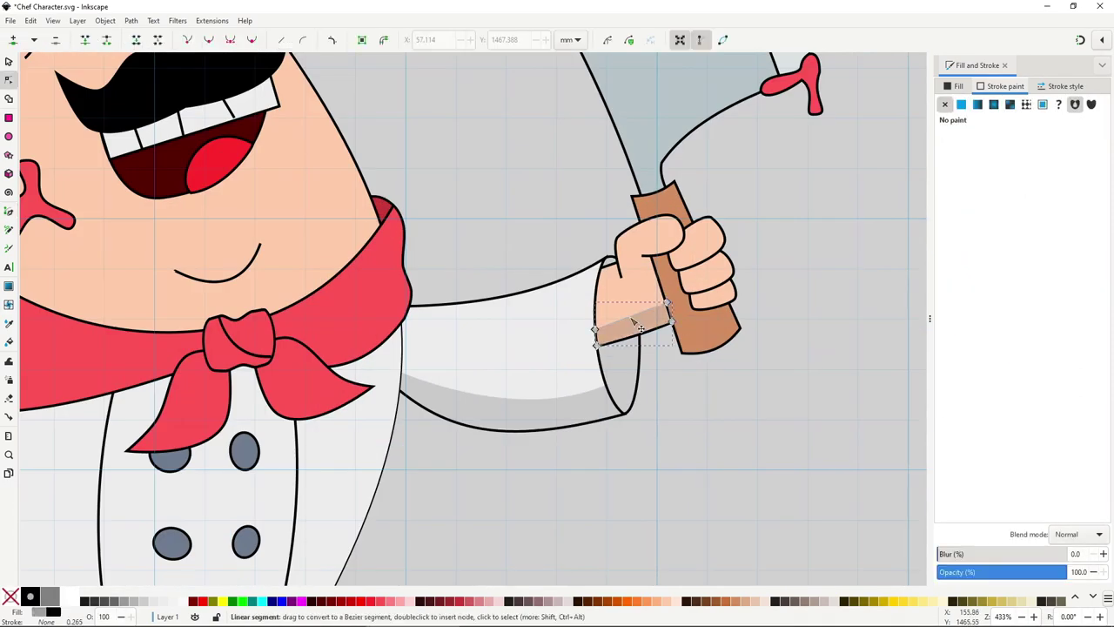
# Draw a shadow shape along the inner side of the cleaver's handle
pyautogui.click(648, 190)
pyautogui.click(689, 361)
pyautogui.click(635, 195)
pyautogui.click(657, 191)
# Draw a shadow along the underside of the thumb gripping the cleaver
pyautogui.scroll(2, 653, 213)
pyautogui.click(714, 248)
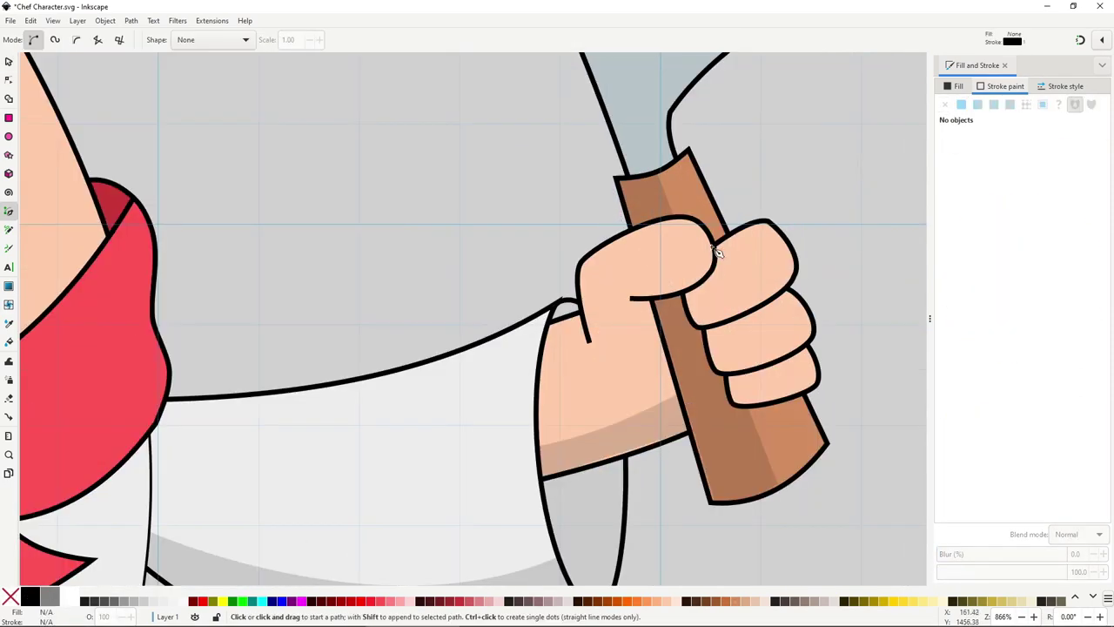
pyautogui.click(628, 297)
pyautogui.press('n')
# Draw shadow shapes along the undersides of the three fingers wrapped around the cleaver handle
pyautogui.press('b')
pyautogui.click(790, 249)
pyautogui.click(794, 277)
pyautogui.click(688, 309)
pyautogui.click(712, 357)
pyautogui.click(813, 317)
pyautogui.click(712, 357)
pyautogui.click(728, 395)
pyautogui.click(818, 367)
pyautogui.click(727, 394)
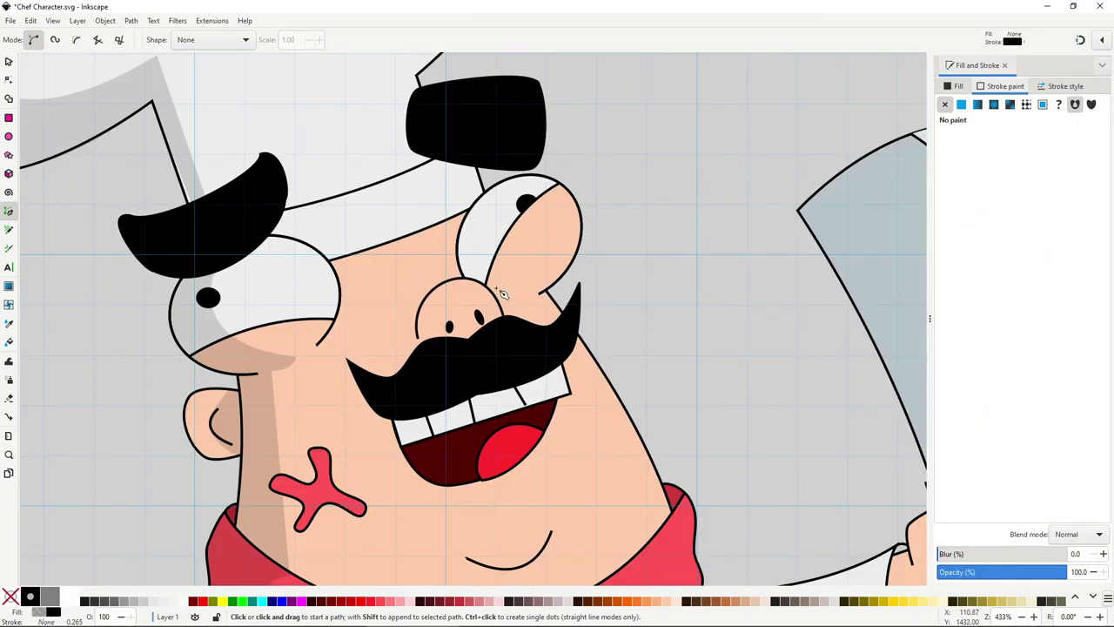
# Draw a shadow shape on the bulging eye beside the nose and apply the copied shadow style to it
pyautogui.click(532, 287)
pyautogui.click(486, 212)
pyautogui.click(452, 254)
pyautogui.click(480, 197)
pyautogui.press('n')
pyautogui.hotkey('ctrl', 'shift', 'v')
pyautogui.press('b')
# Draw a shadow shape inside the nose and give it the copied shadow style
pyautogui.click(462, 291)
pyautogui.press('n')
pyautogui.hotkey('ctrl', 'shift', 'v')
pyautogui.press('b')
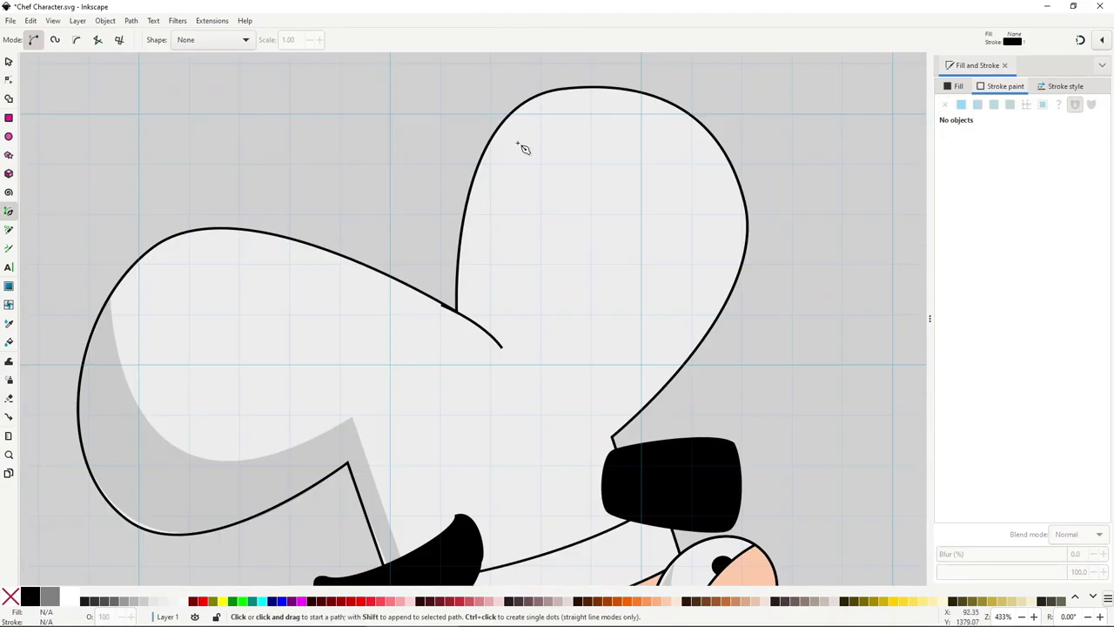
# Draw a curved shadow down the inner side of the chef hat's upright lobe
pyautogui.click(568, 88)
pyautogui.click(540, 367)
pyautogui.click(455, 307)
pyautogui.click(568, 88)
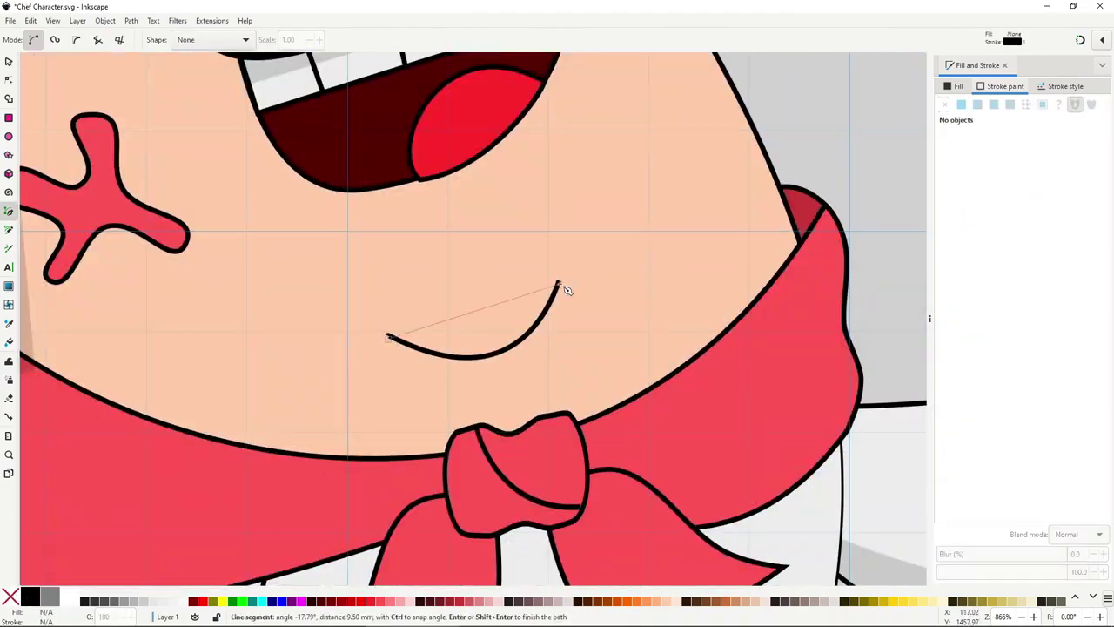
# Draw a crescent-shaped shadow beneath the curved chin line
pyautogui.click(586, 301)
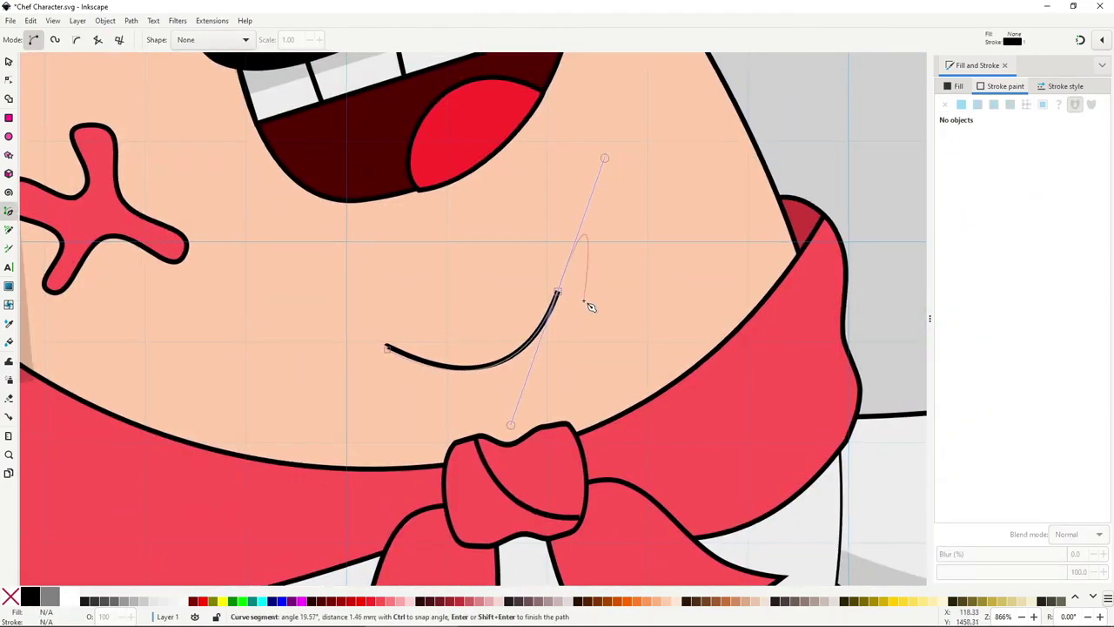
pyautogui.click(487, 385)
pyautogui.press('s')
pyautogui.press('Escape')
pyautogui.press('5')
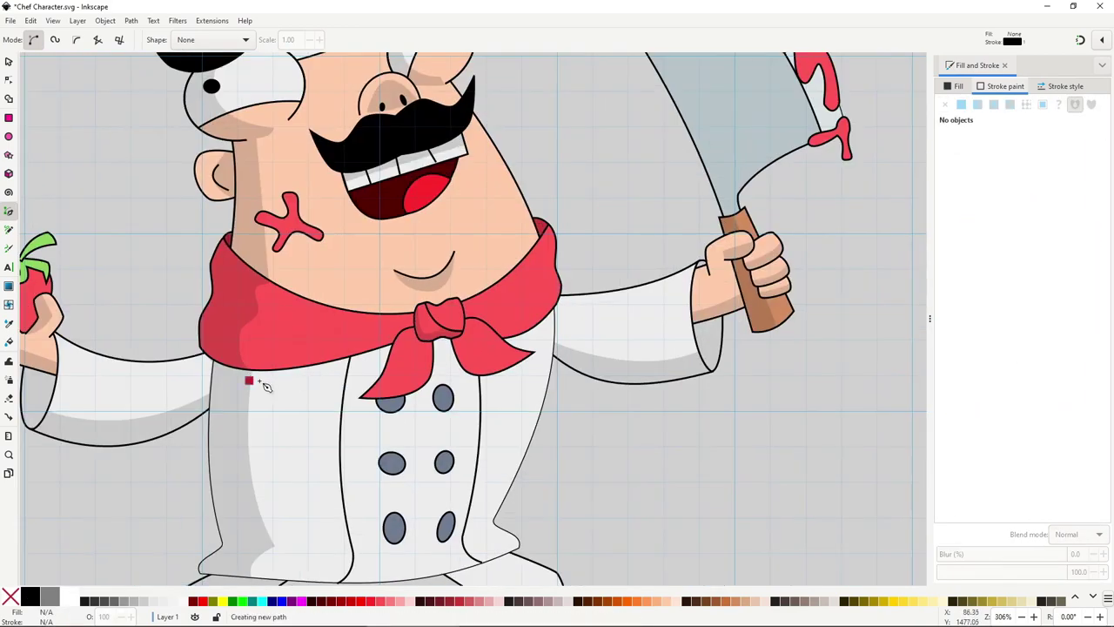
# Draw shadows beneath the neckerchief on the jacket and along the neckerchief's lower edge
pyautogui.click(250, 379)
pyautogui.press('Return')
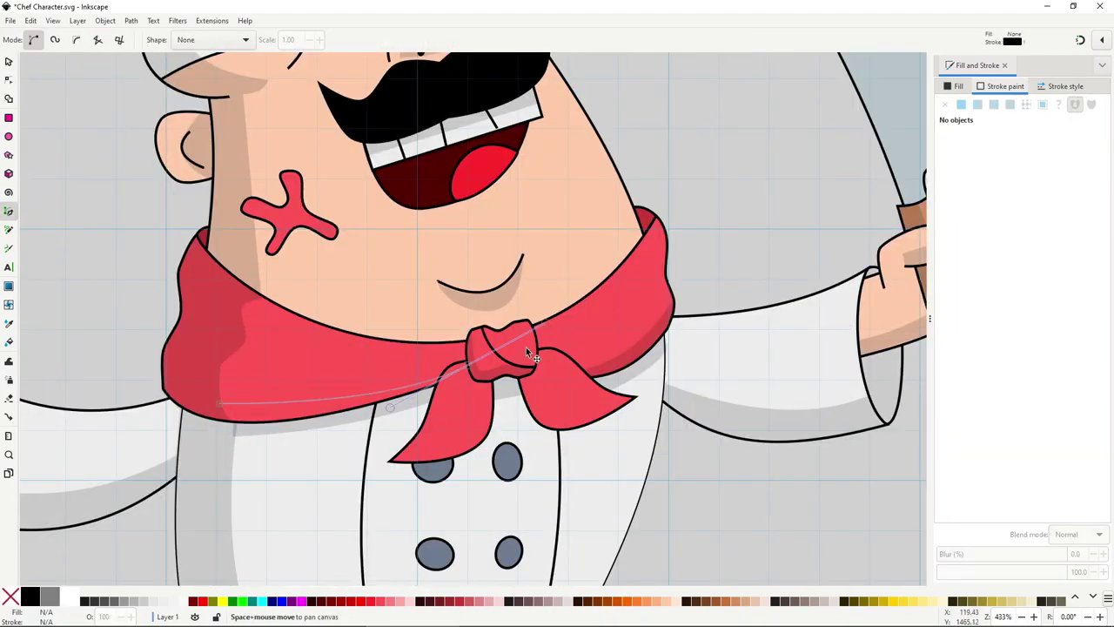
pyautogui.moveTo(231, 424); pyautogui.dragTo(174, 407)
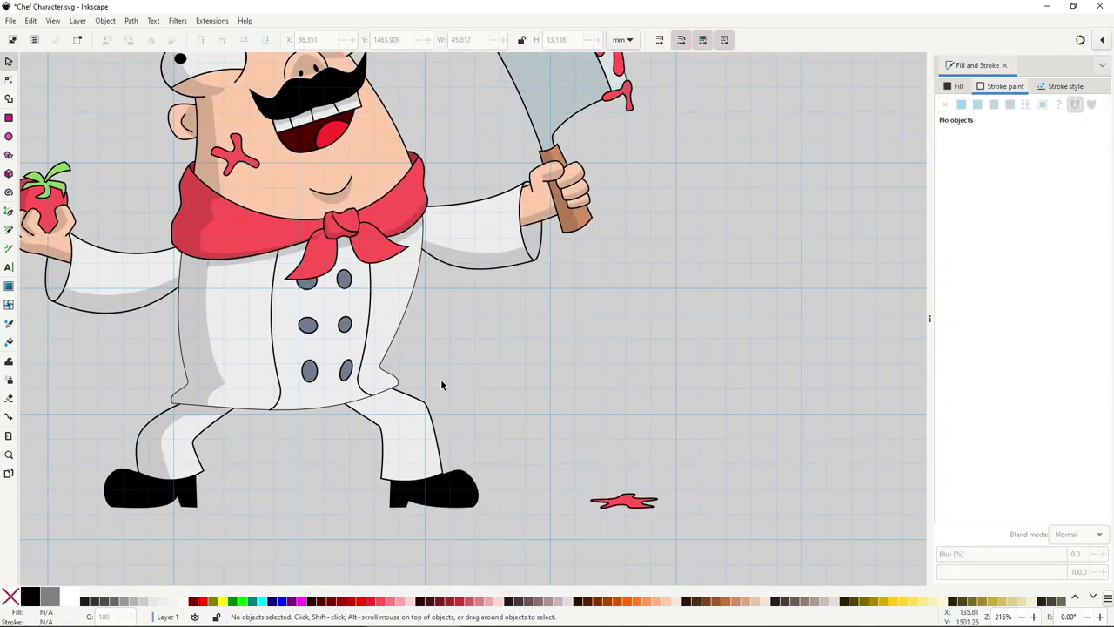
# Draw a shadow along the inner side of the cleaver-side trouser leg and extend the ear's shadow across the ear
pyautogui.press('b')
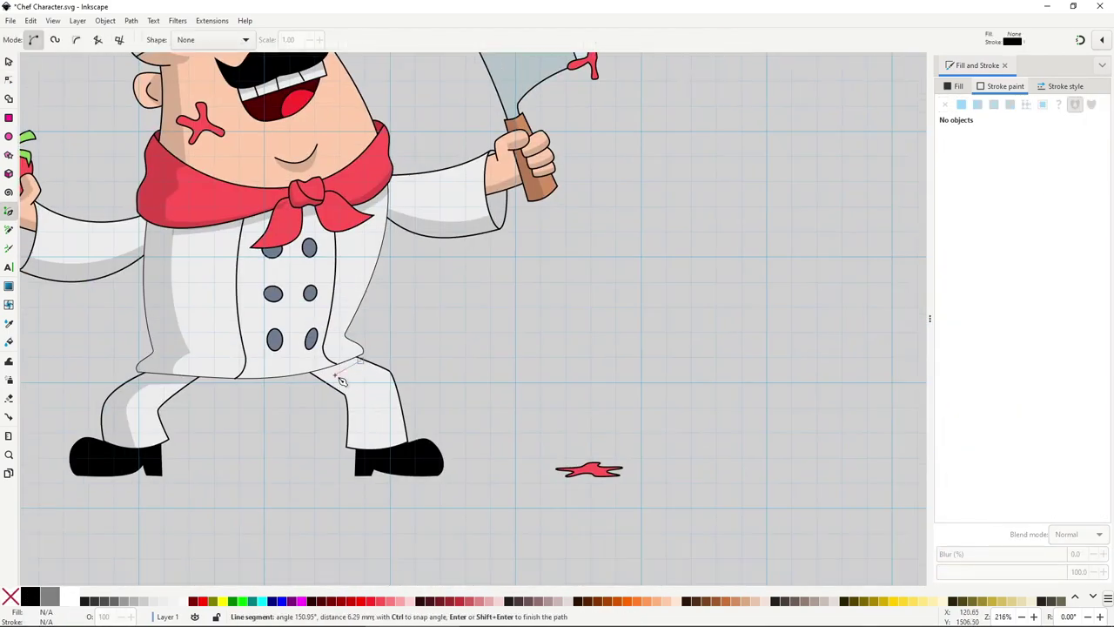
pyautogui.click(348, 394)
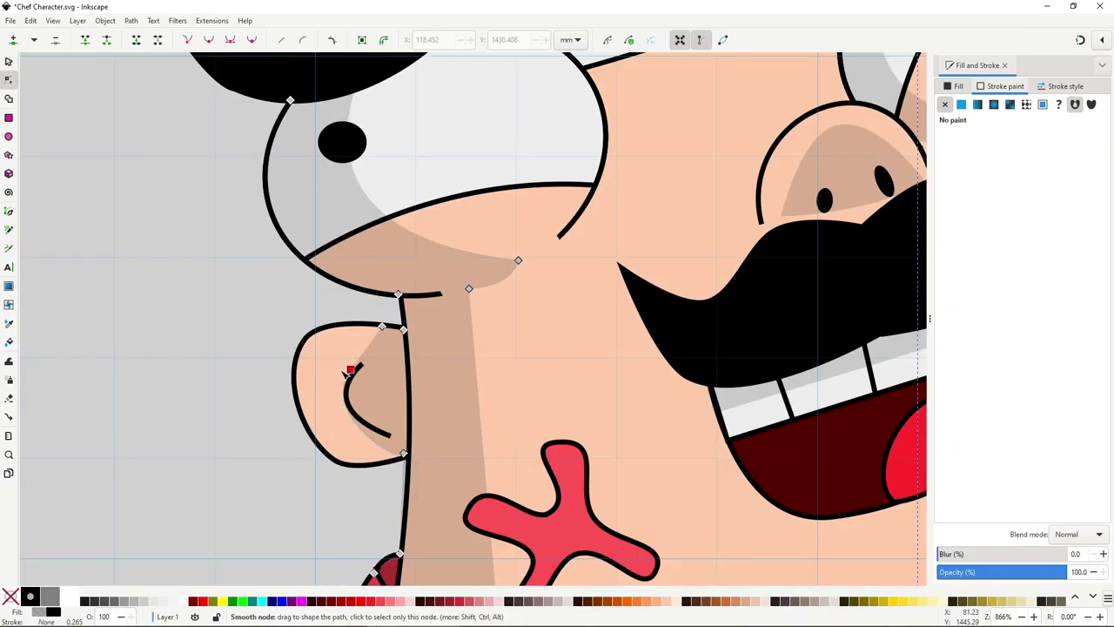
pyautogui.moveTo(307, 409); pyautogui.dragTo(309, 496)
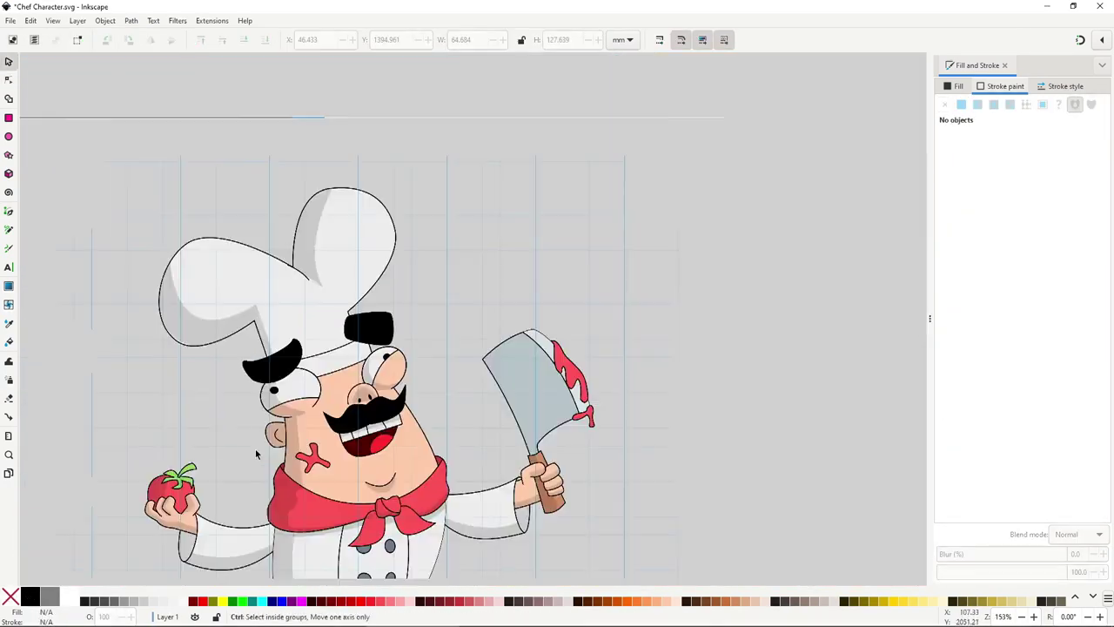
# Draw a shadow on the tomato's green leaves
pyautogui.scroll(7, 205, 396)
pyautogui.click(196, 338)
pyautogui.press('b')
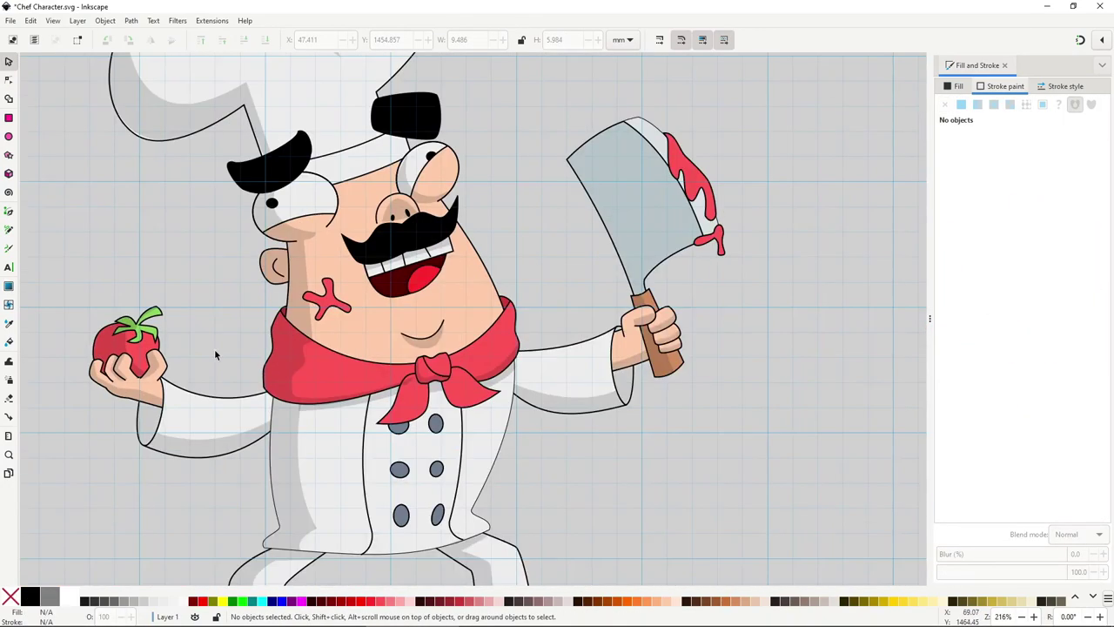
pyautogui.scroll(-1, 215, 354)
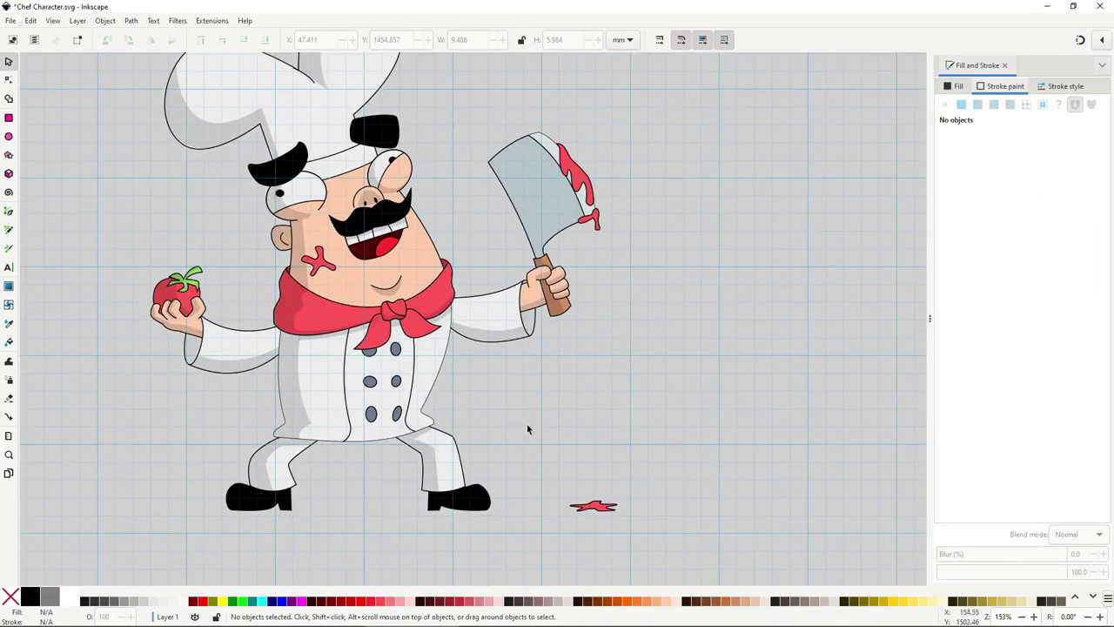
# Refine the shape of the cuff opening on the cleaver arm
pyautogui.scroll(3, 551, 396)
pyautogui.press('n')
pyautogui.click(525, 372)
pyautogui.press('s')
pyautogui.press('Escape')
pyautogui.scroll(-3, 543, 432)
pyautogui.scroll(-1, 543, 429)
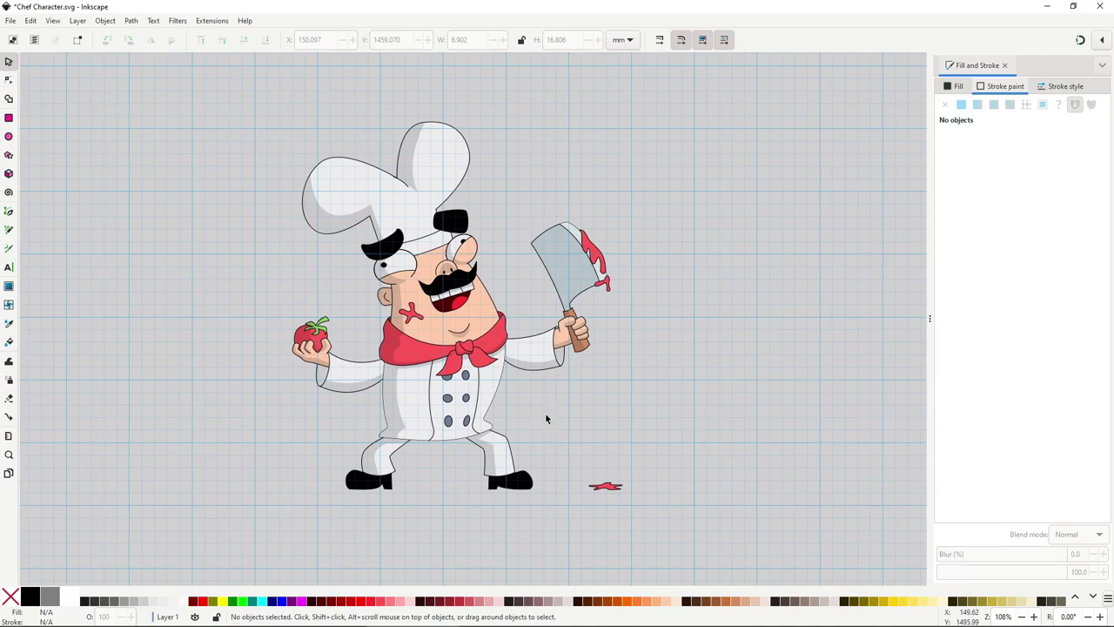
# Draw a flat ellipse under both shoes as the ground shadow
pyautogui.press('e')
pyautogui.moveTo(338, 483); pyautogui.dragTo(546, 494)
pyautogui.press('s')
pyautogui.scroll(3, 623, 493)
pyautogui.click(583, 478)
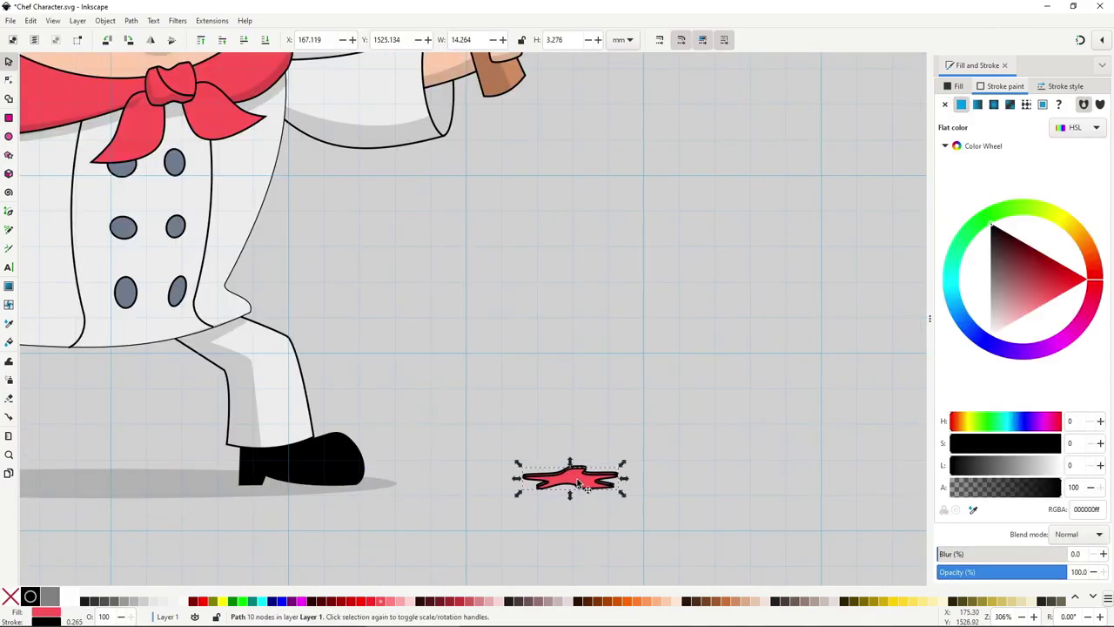
pyautogui.scroll(6, 561, 489)
pyautogui.press('Escape')
pyautogui.scroll(-8, 582, 520)
# Fill the inner openings of both sleeve cuffs with a darker gray
pyautogui.press('n')
pyautogui.click(521, 321)
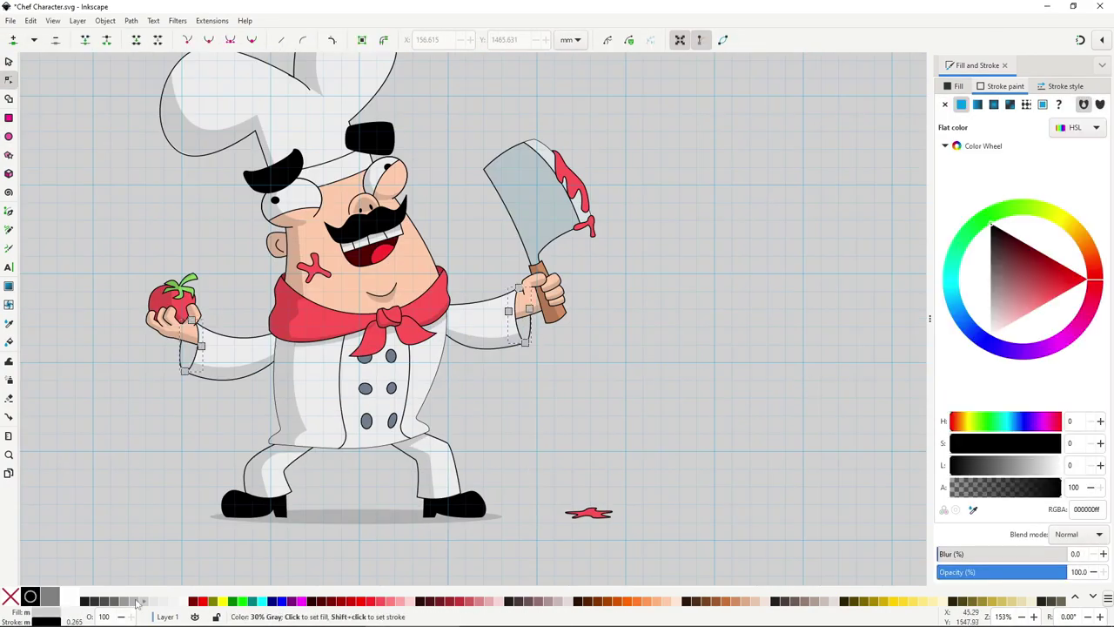
pyautogui.press('Escape')
# Draw a narrow shadow along the edge of the jacket's buttoned front flap
pyautogui.press('b')
pyautogui.scroll(2, 348, 443)
pyautogui.moveTo(344, 432); pyautogui.dragTo(357, 476)
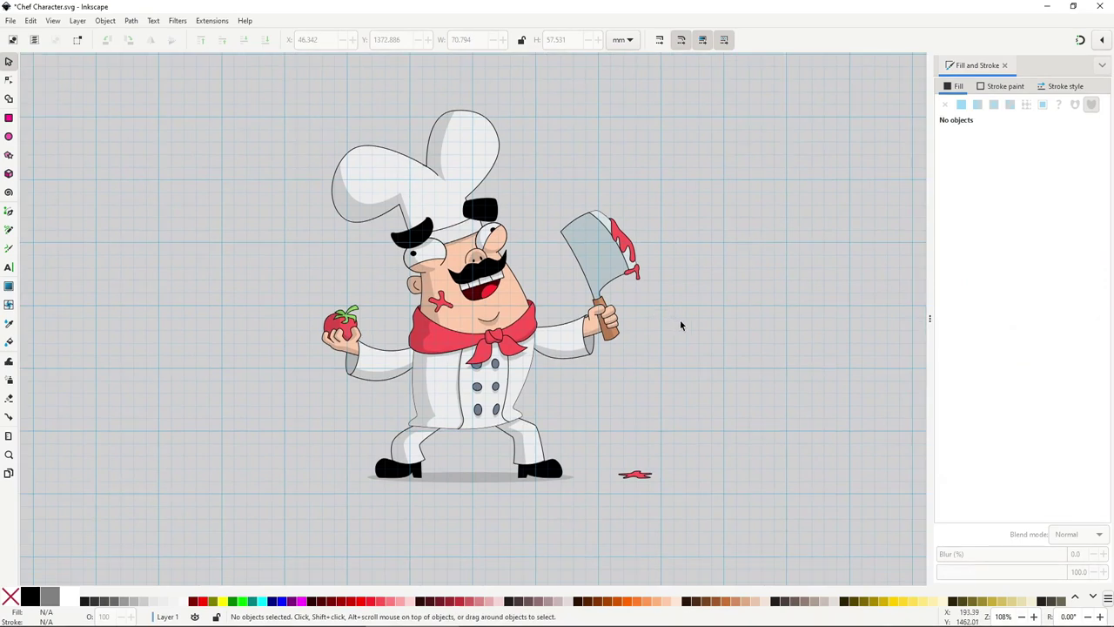
# Collapse the docked fill and stroke settings and hide the page grid
pyautogui.moveTo(930, 323); pyautogui.dragTo(1097, 323)
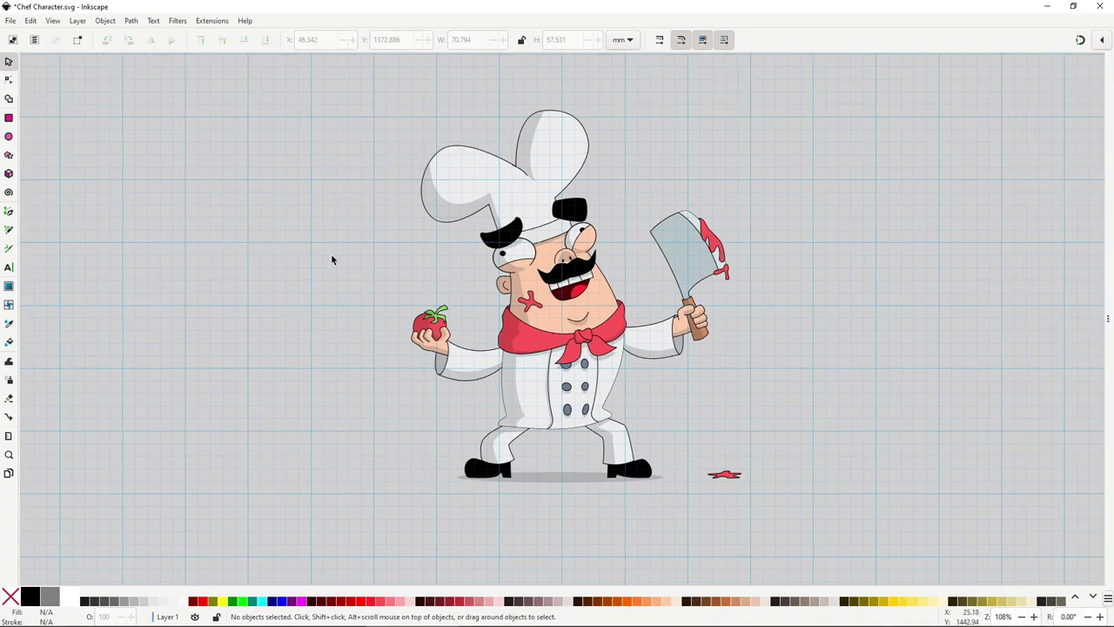
pyautogui.click(35, 20)
pyautogui.moveTo(56, 20)
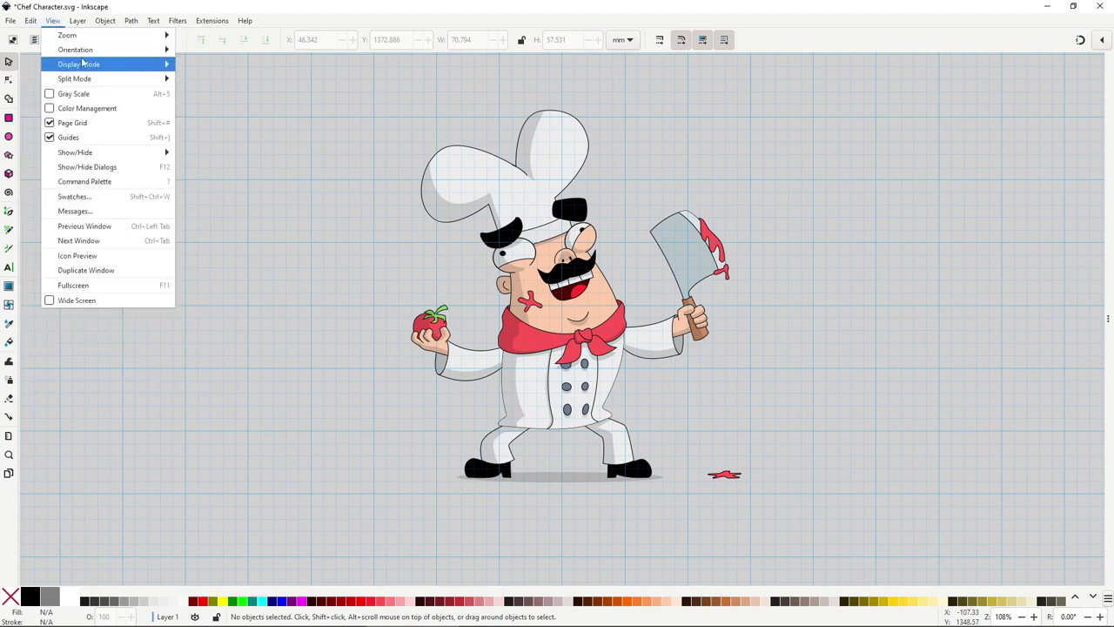
pyautogui.click(116, 124)
pyautogui.moveTo(605, 368); pyautogui.dragTo(564, 403)
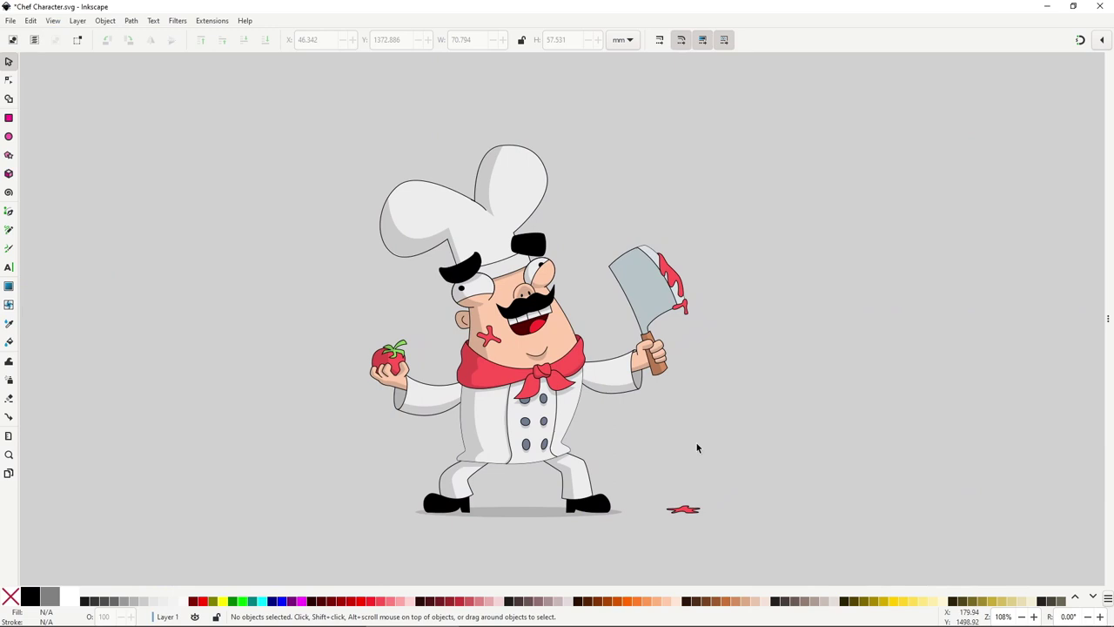
# Flood-fill the whole chef by alpha with threshold 10 to create a solid black silhouette of the character
pyautogui.click(9, 343)
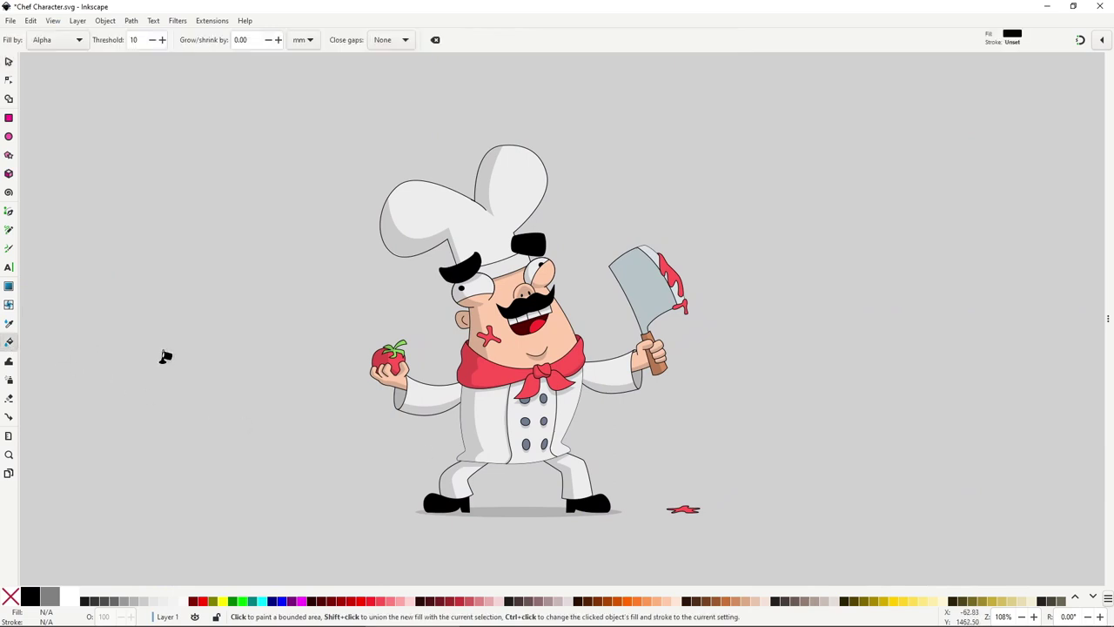
pyautogui.hscroll(1, 261, 369)
pyautogui.scroll(1, 434, 367)
pyautogui.moveTo(435, 367); pyautogui.dragTo(443, 349)
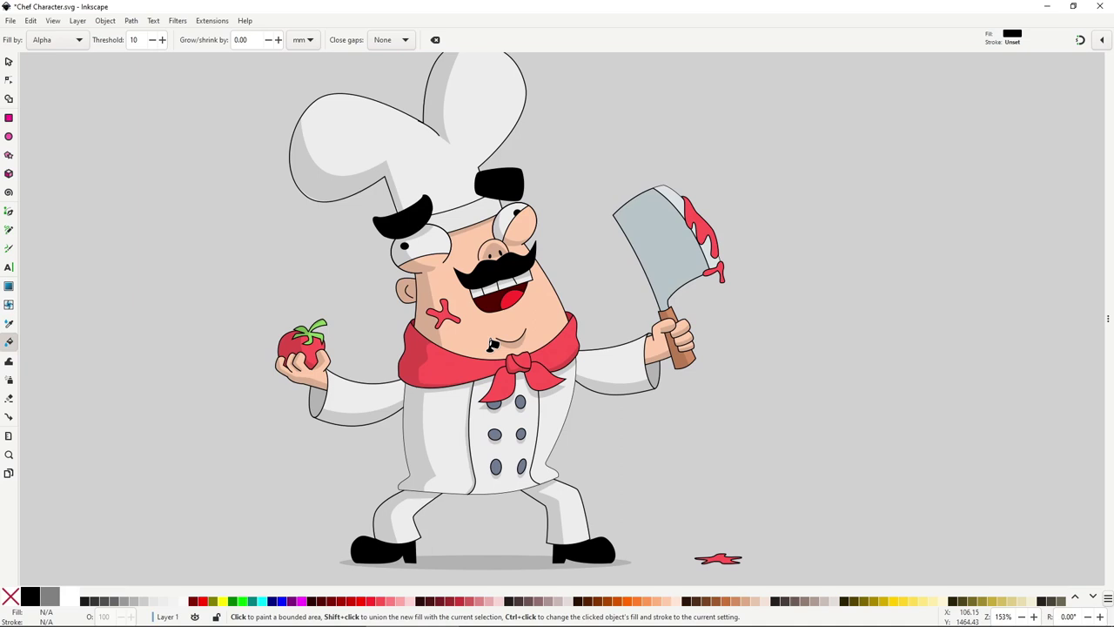
pyautogui.click(493, 345)
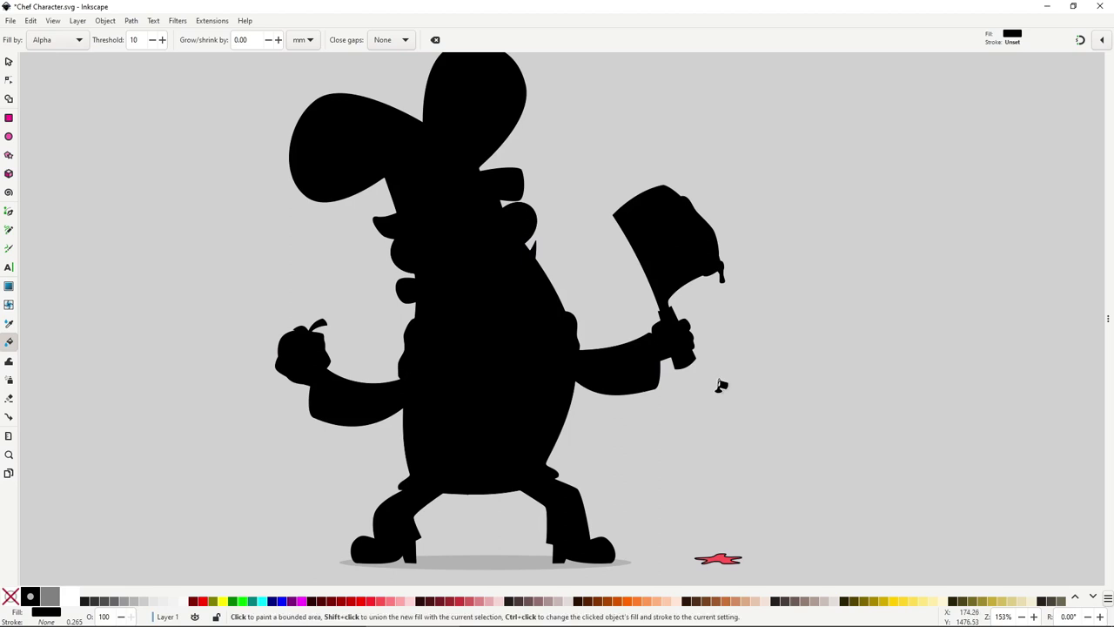
# Send the black silhouette behind all of the chef artwork
pyautogui.press('s')
pyautogui.moveTo(617, 253); pyautogui.dragTo(600, 307)
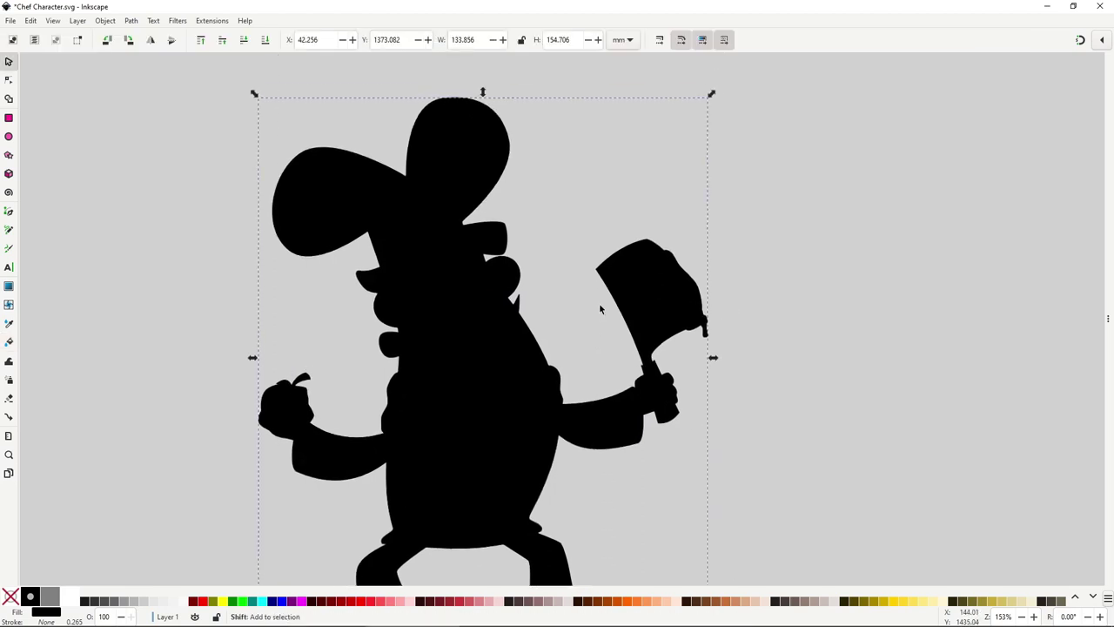
pyautogui.press('End')
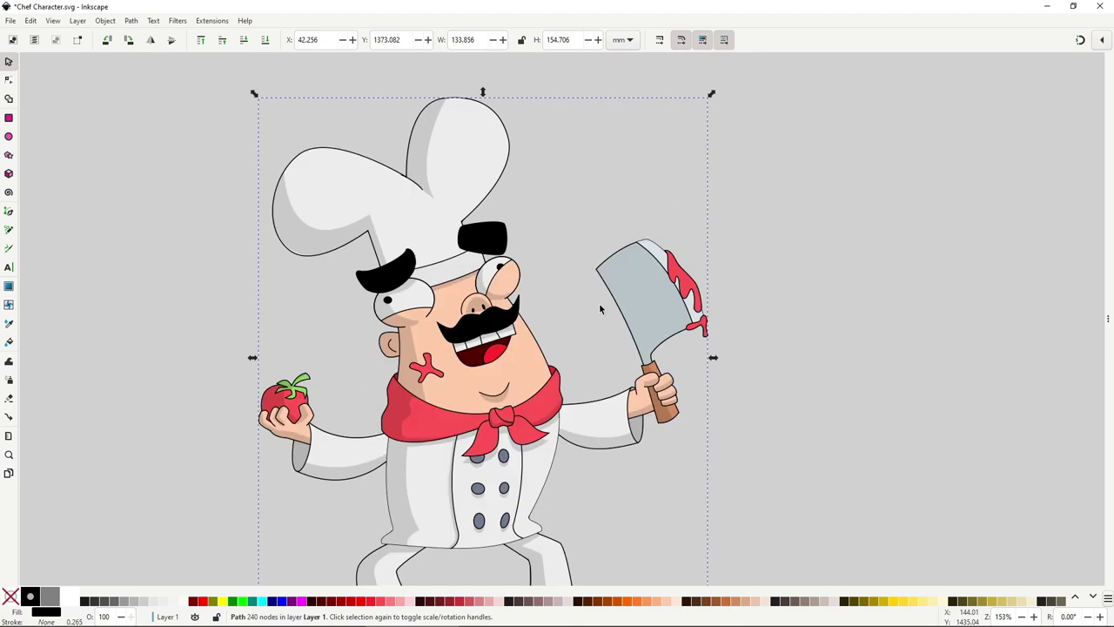
# Apply a Dynamic Offset to the silhouette and expand it slightly into a thick black outline around the chef
pyautogui.click(105, 21)
pyautogui.moveTo(131, 21)
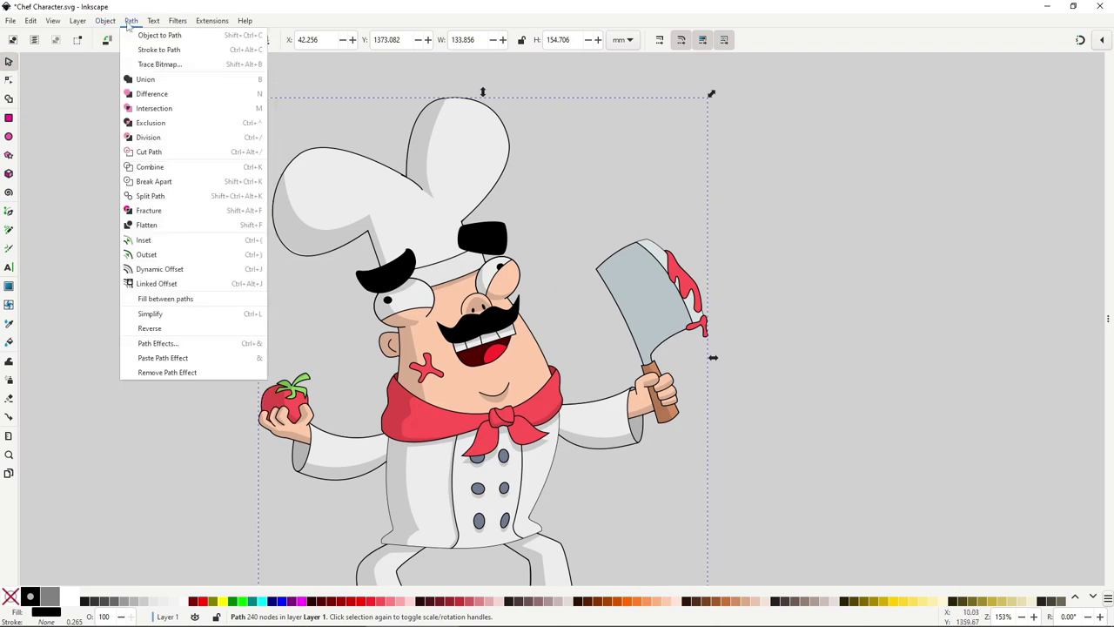
pyautogui.click(175, 269)
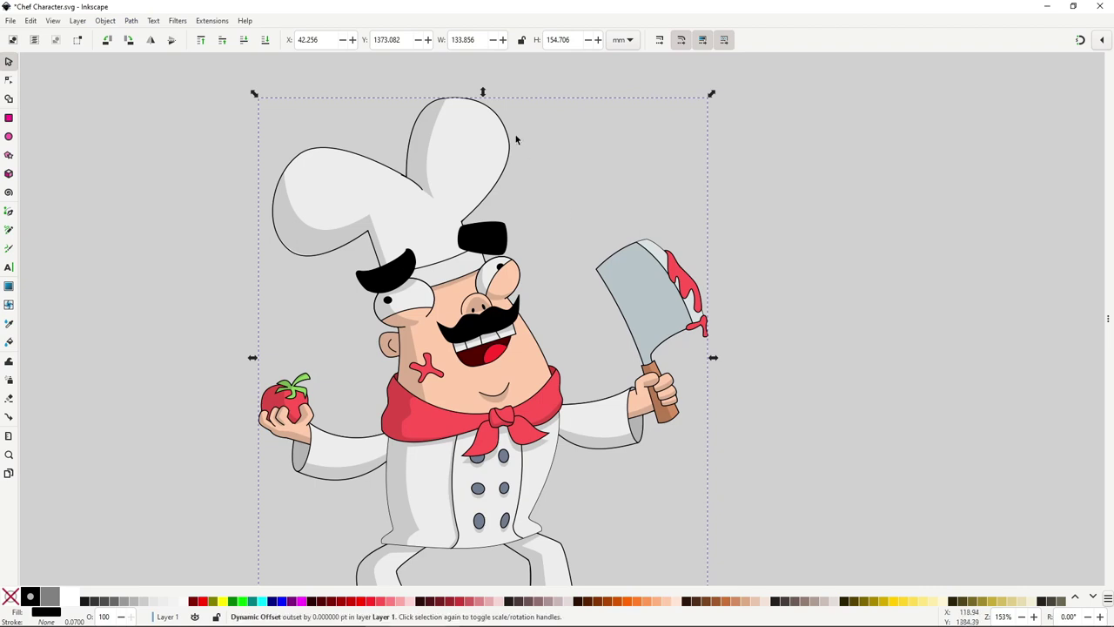
pyautogui.press('n')
pyautogui.keyDown('ctrl'); pyautogui.scroll(1, 452, 99); pyautogui.keyUp('ctrl')
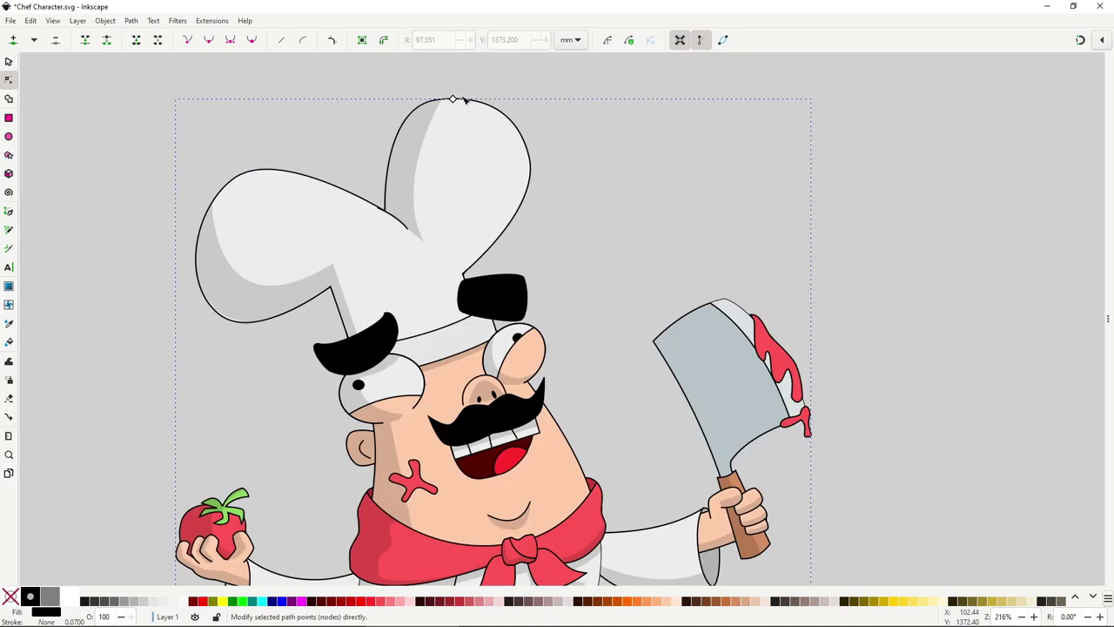
pyautogui.moveTo(453, 99); pyautogui.dragTo(536, 156)
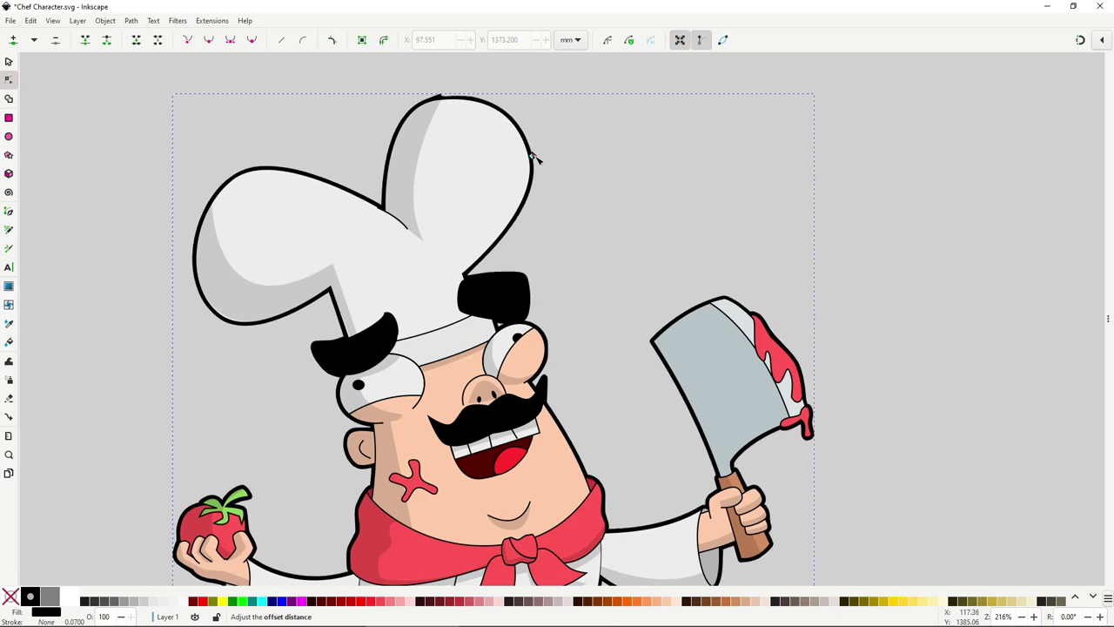
# Examine the thick outline around the chef's body, legs and hat for irregularities
pyautogui.scroll(-3, 592, 316)
pyautogui.moveTo(592, 316); pyautogui.dragTo(533, 259)
pyautogui.scroll(2, 451, 391)
pyautogui.scroll(-3, 604, 461)
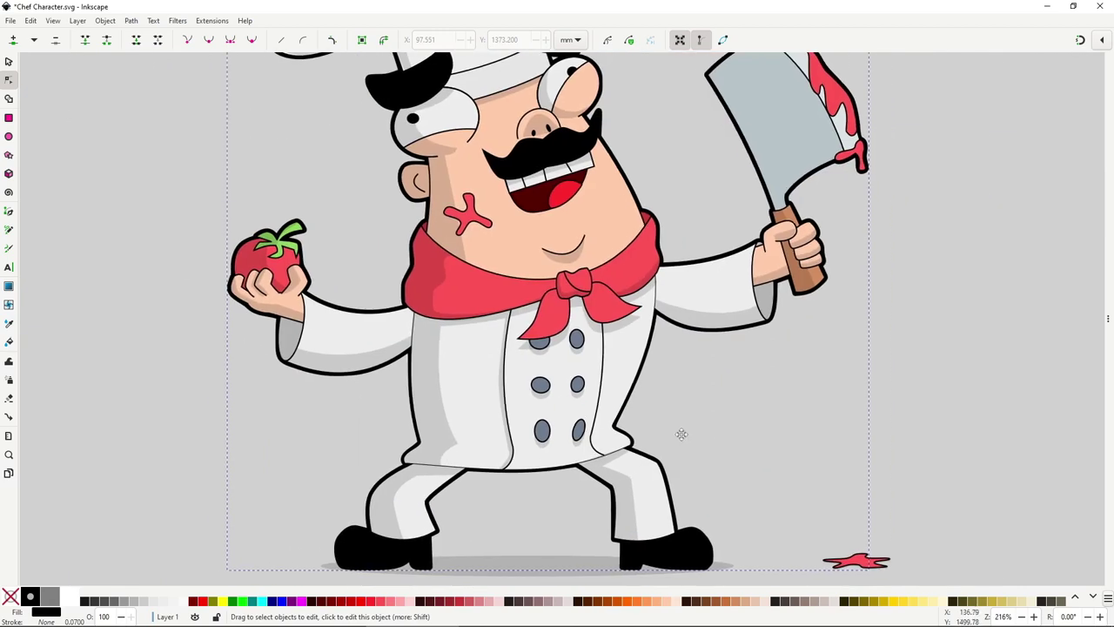
pyautogui.moveTo(715, 426); pyautogui.dragTo(673, 451)
pyautogui.moveTo(671, 452); pyautogui.dragTo(605, 520)
pyautogui.press('s')
pyautogui.scroll(6, 435, 66)
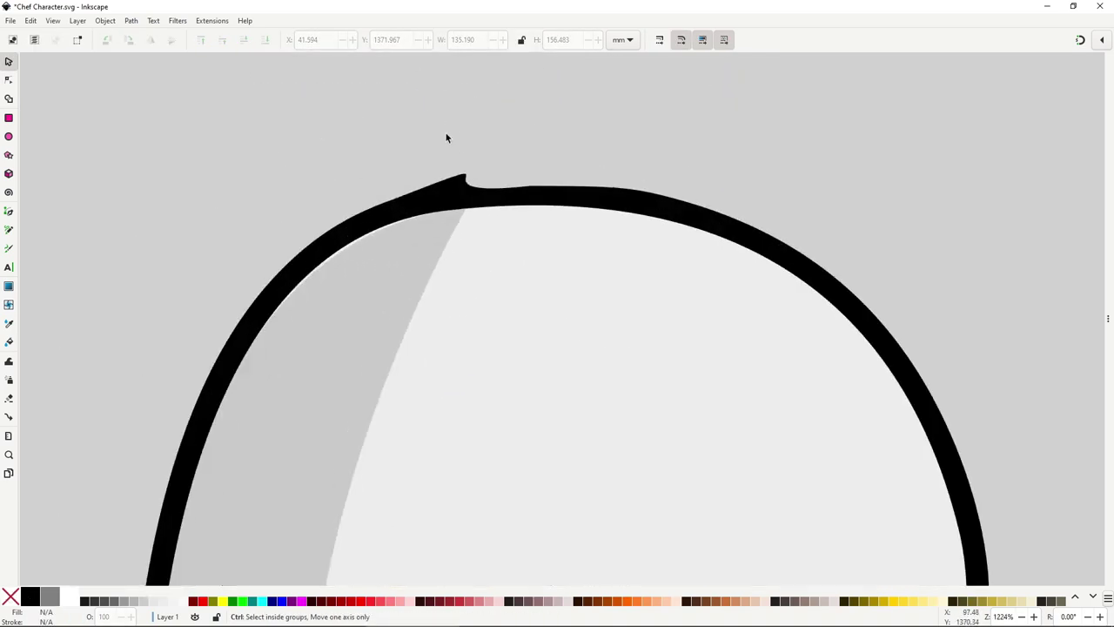
# Convert the dynamic offset outline into an editable path
pyautogui.press('n')
pyautogui.click(462, 185)
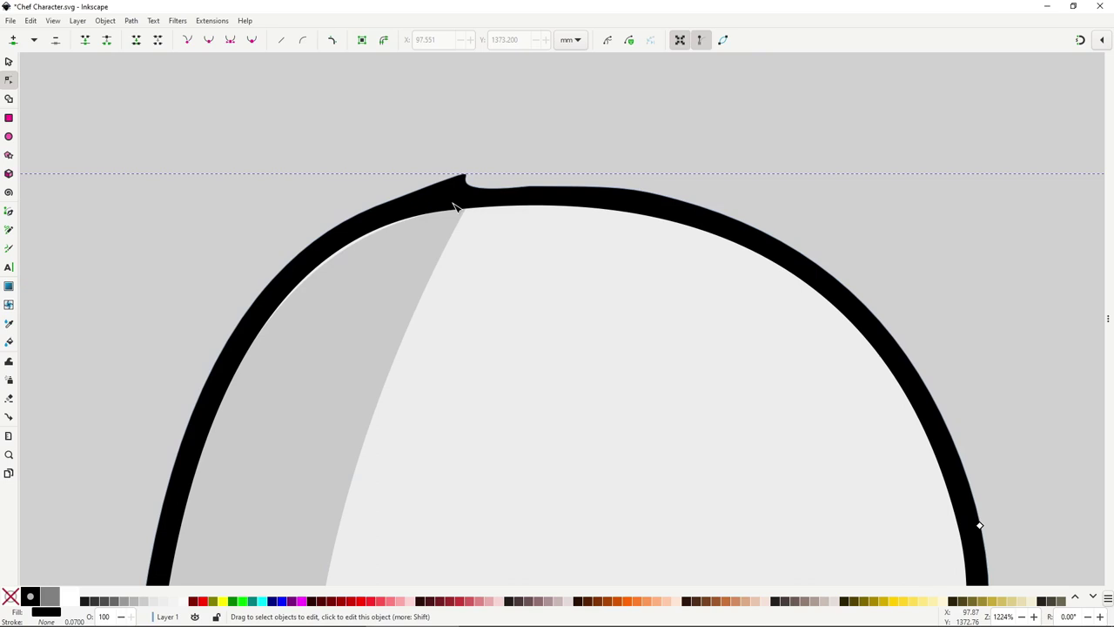
pyautogui.scroll(-4, 453, 206)
pyautogui.click(132, 20)
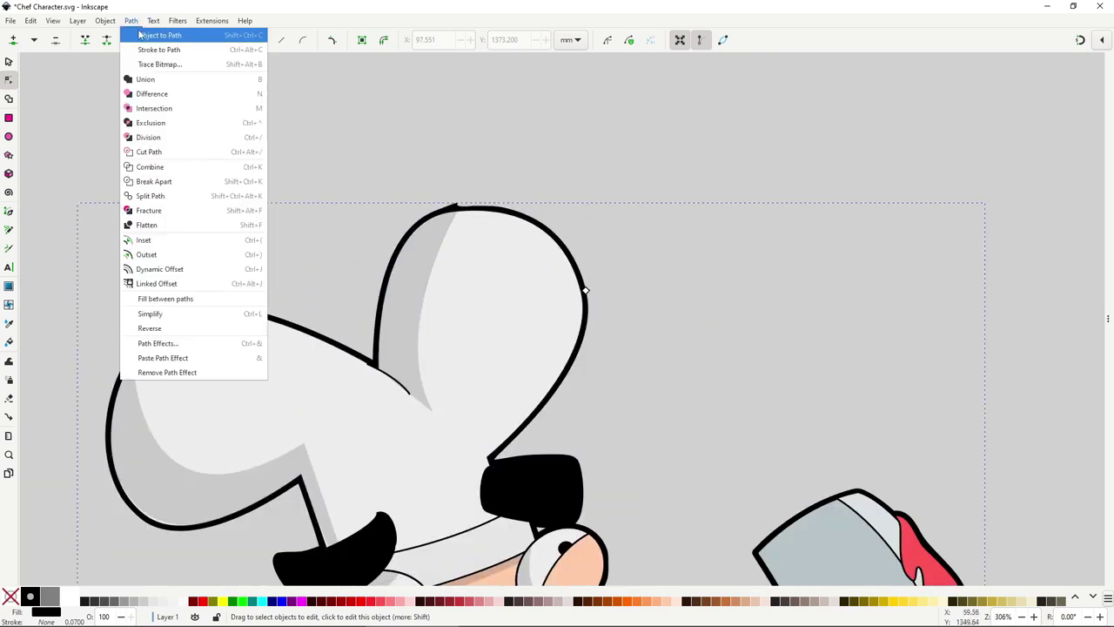
pyautogui.click(139, 35)
# Smooth the pointed bump in the outline at the top of the hat's upright lobe by adjusting its node handles
pyautogui.scroll(4, 450, 205)
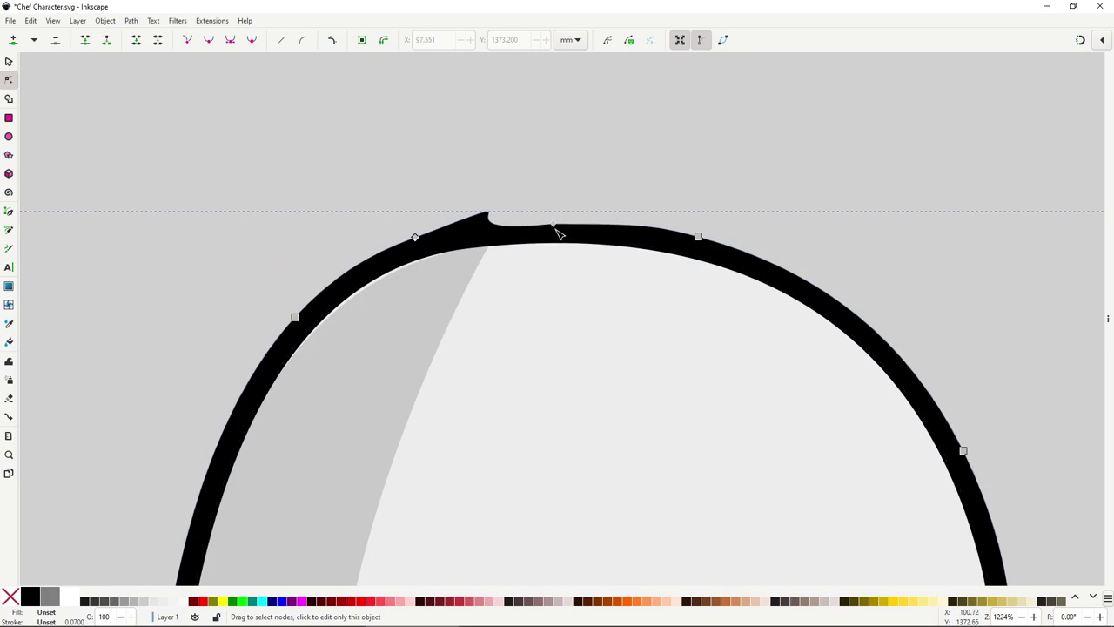
pyautogui.click(556, 228)
pyautogui.moveTo(418, 240); pyautogui.dragTo(489, 225)
pyautogui.click(416, 237)
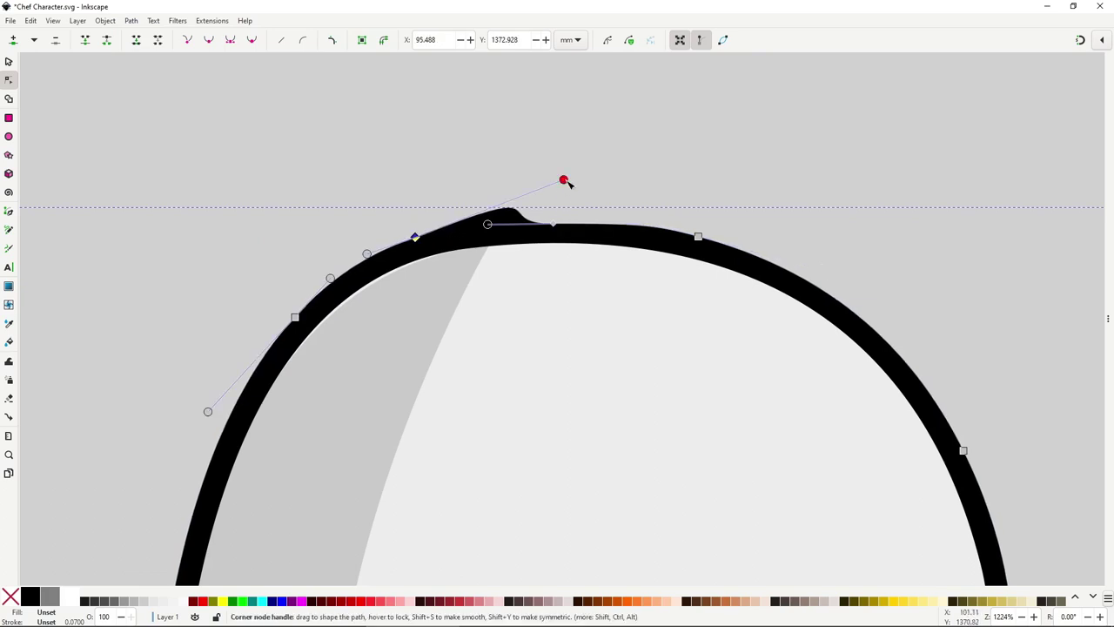
pyautogui.moveTo(565, 179); pyautogui.dragTo(498, 221)
pyautogui.press('s')
pyautogui.click(597, 202)
pyautogui.scroll(-7, 623, 298)
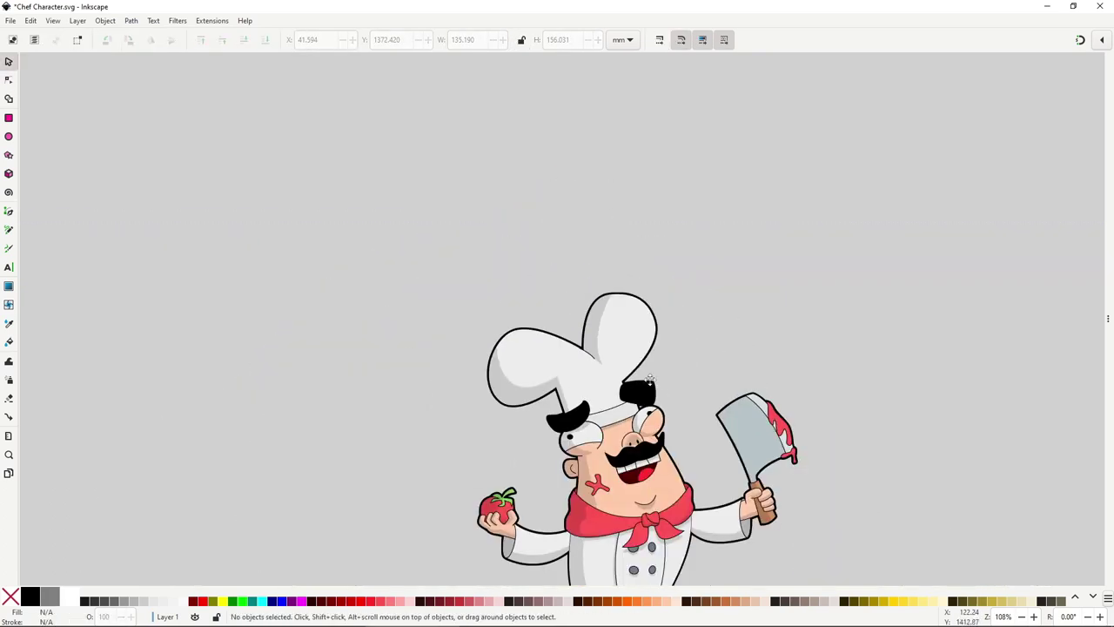
pyautogui.moveTo(616, 347); pyautogui.dragTo(488, 228)
pyautogui.moveTo(647, 439); pyautogui.dragTo(676, 431)
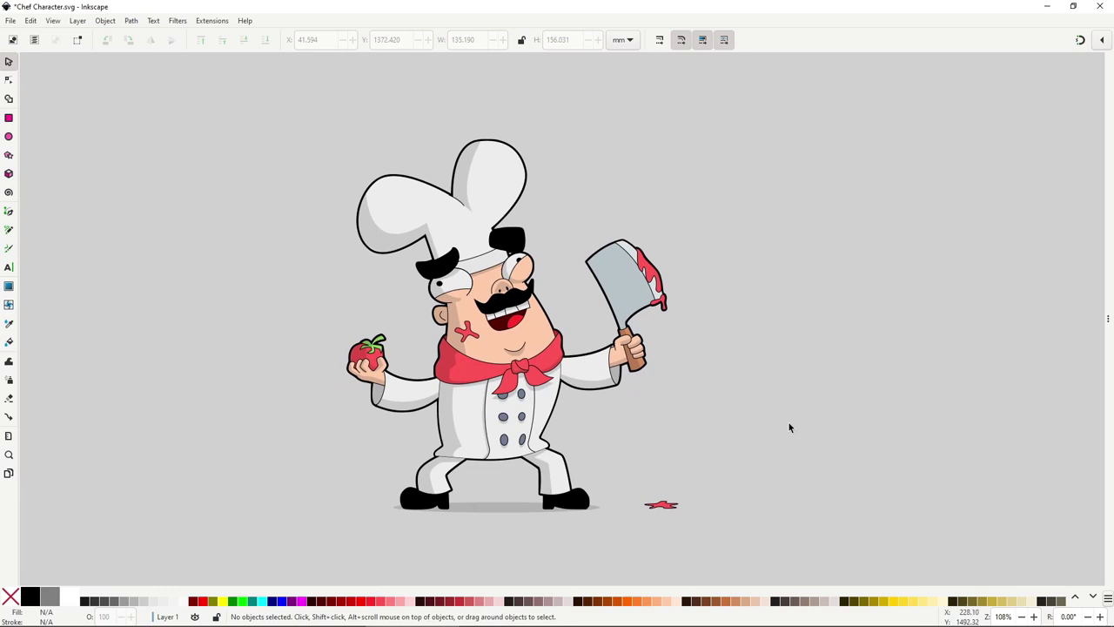